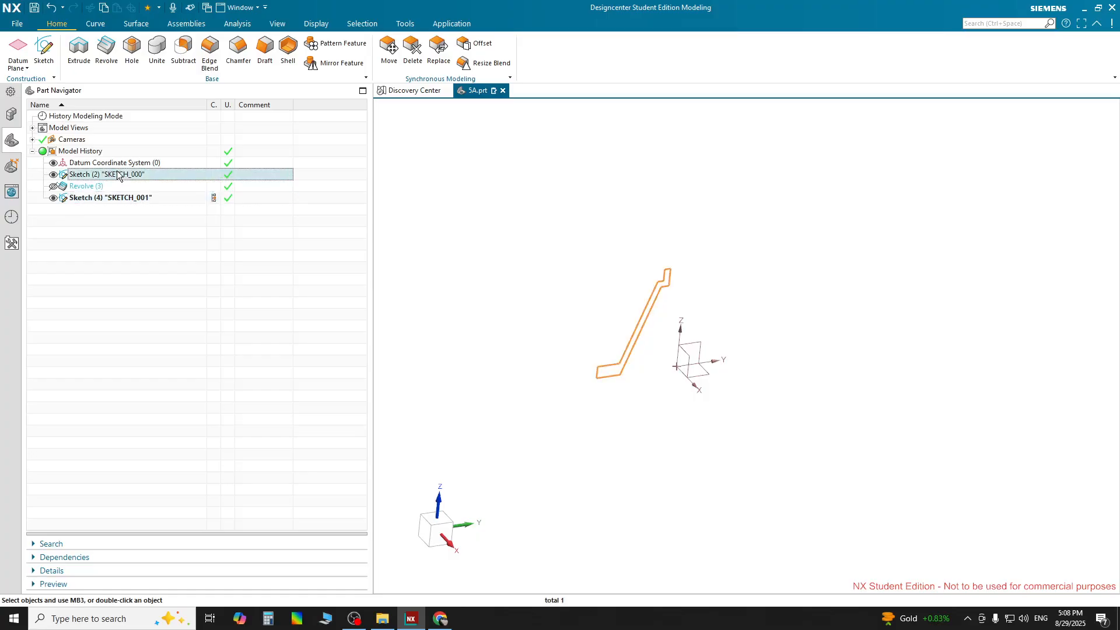
Hide the sketch SKETCH_000 and open the sketch SKETCH_001 for editing.
right_click(118, 175)
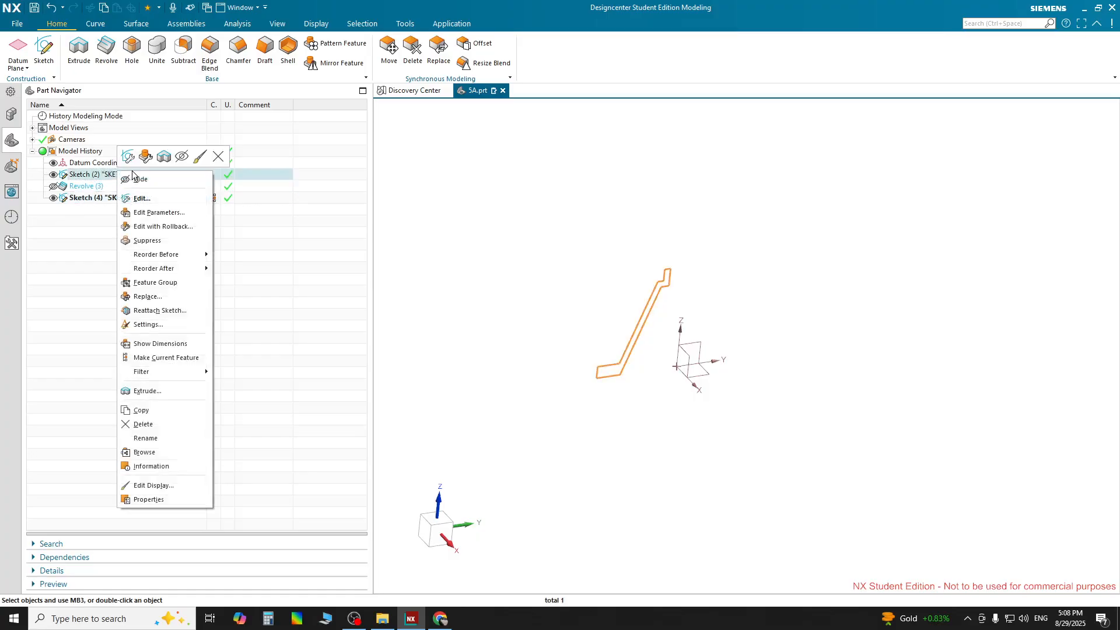
click(137, 179)
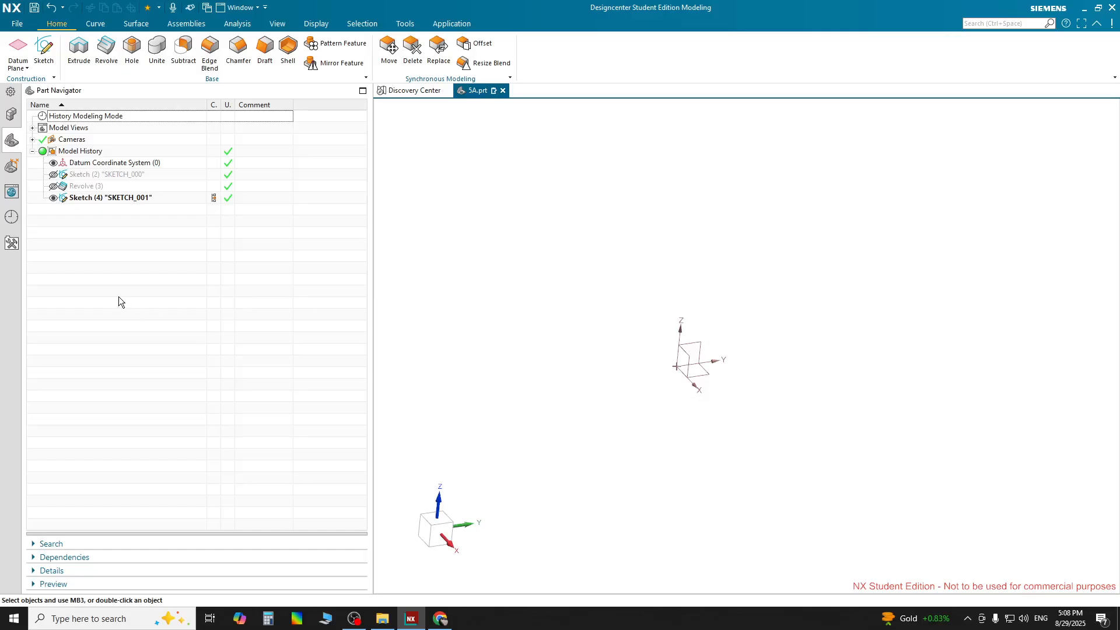
click(98, 202)
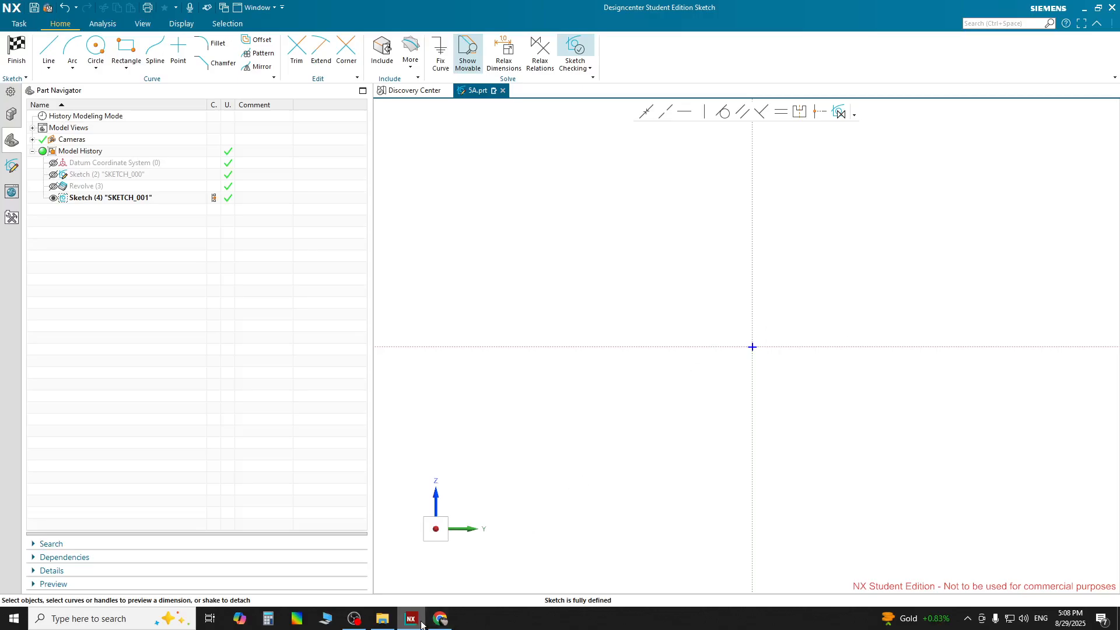
Switch to File Explorer and go back to the main level of the ACER DATA (D:) drive.
mouse_move(387, 619)
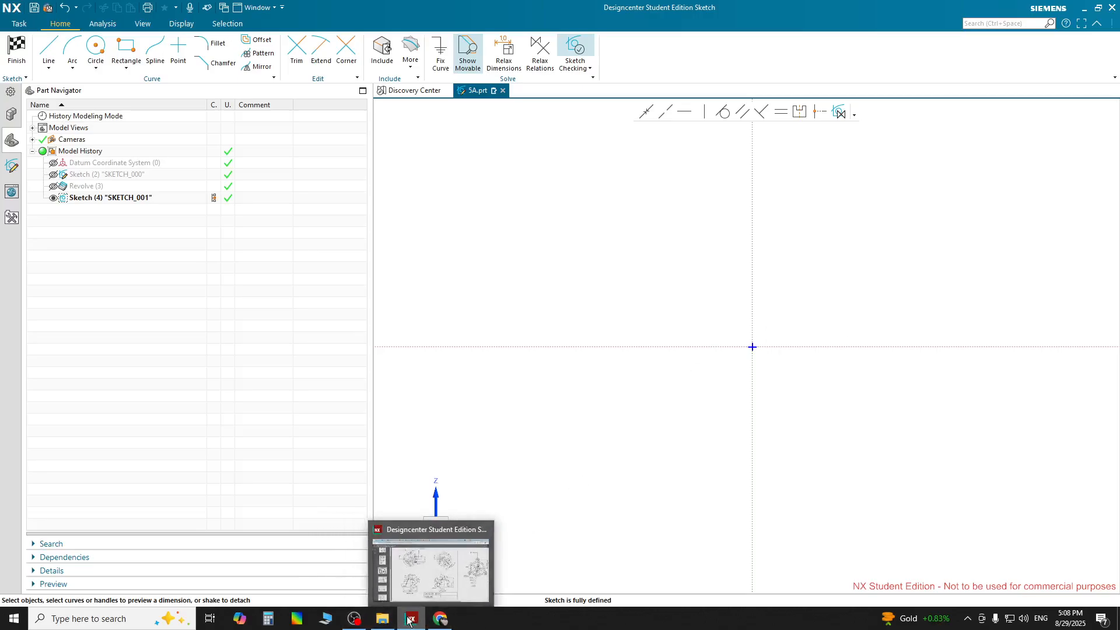
click(382, 620)
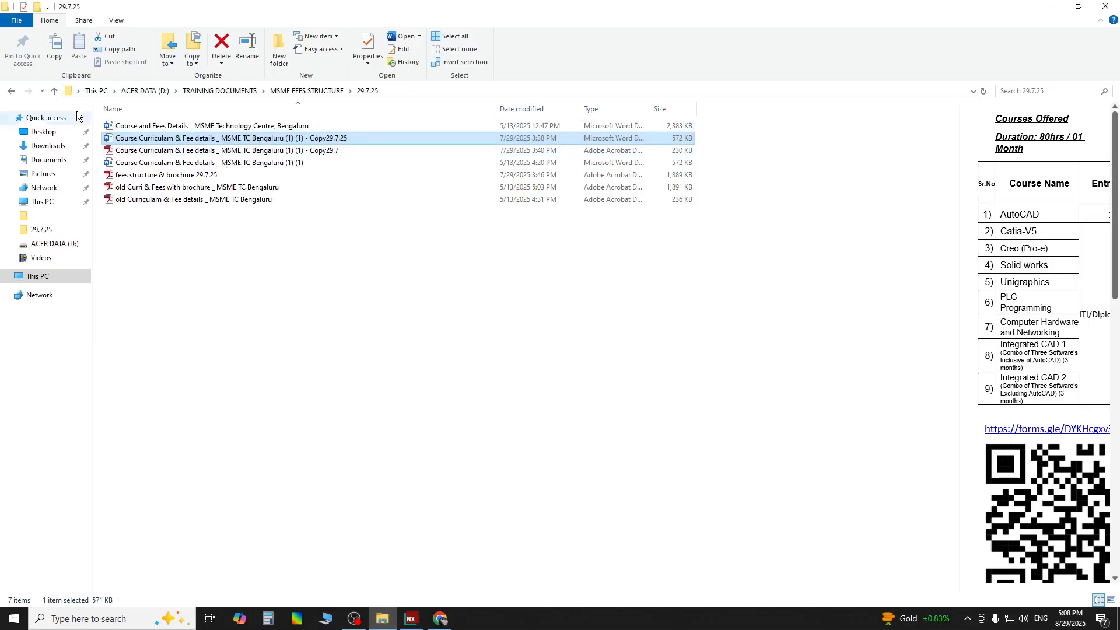
click(11, 92)
click(10, 92)
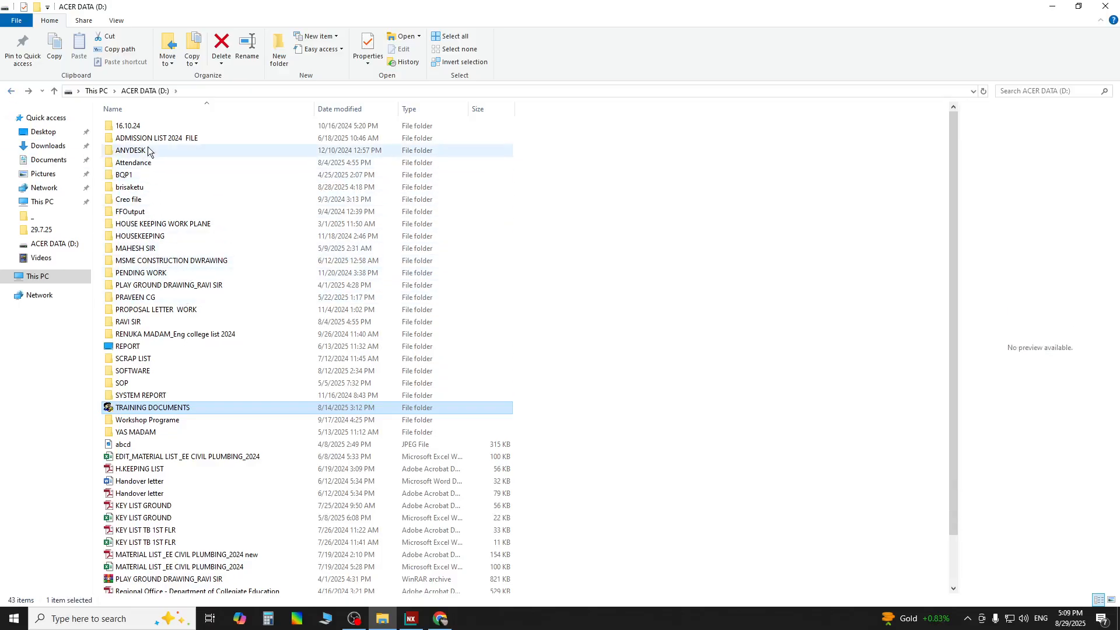
click(49, 160)
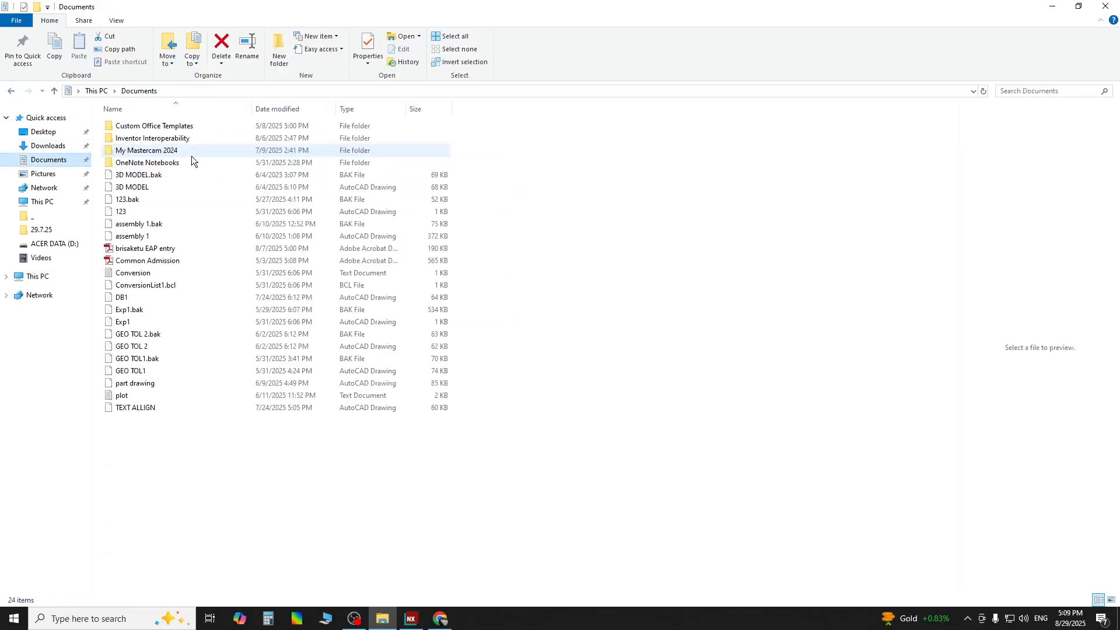
click(48, 146)
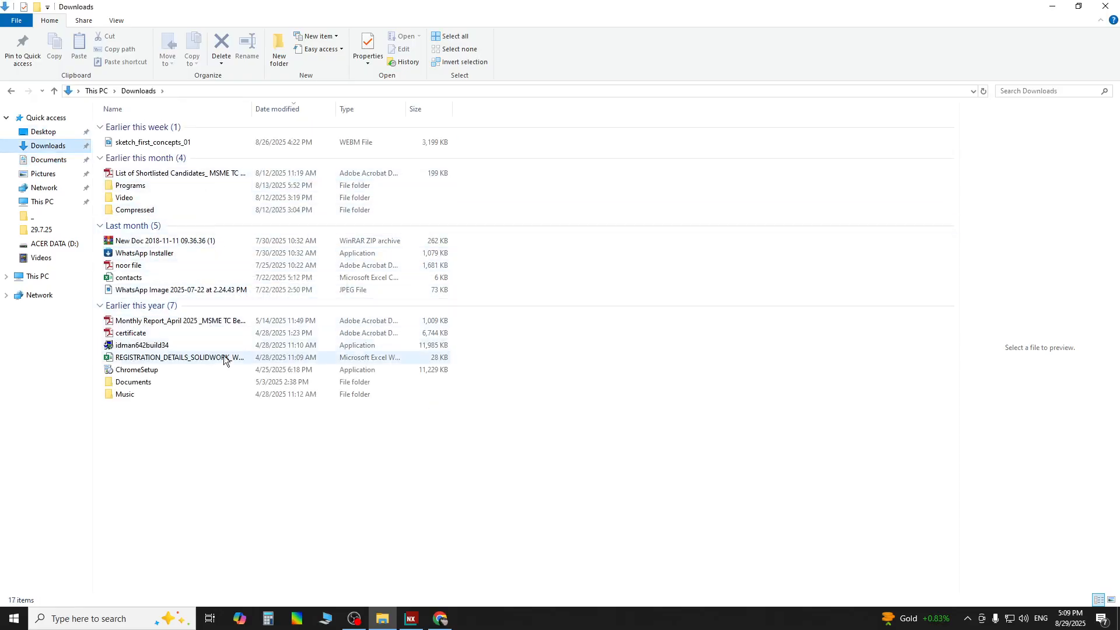
click(12, 91)
click(11, 90)
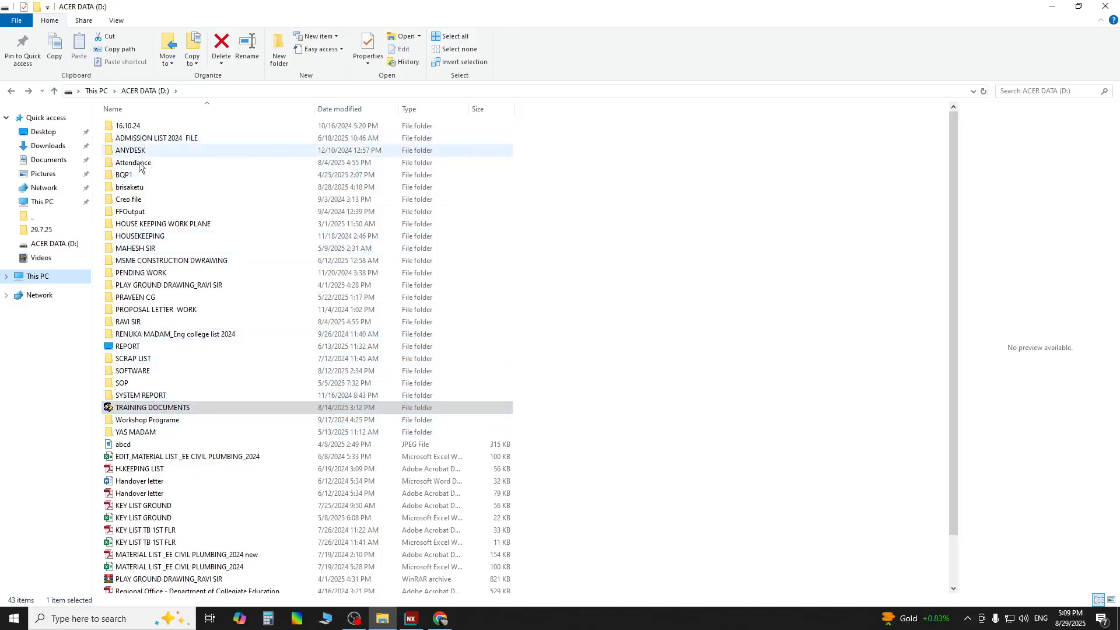
Open the PDF "3D PARAMETRIC SOFTWARE EXERCISE BOOK" from the personal folder on the D drive.
click(151, 183)
double_click(151, 185)
click(203, 286)
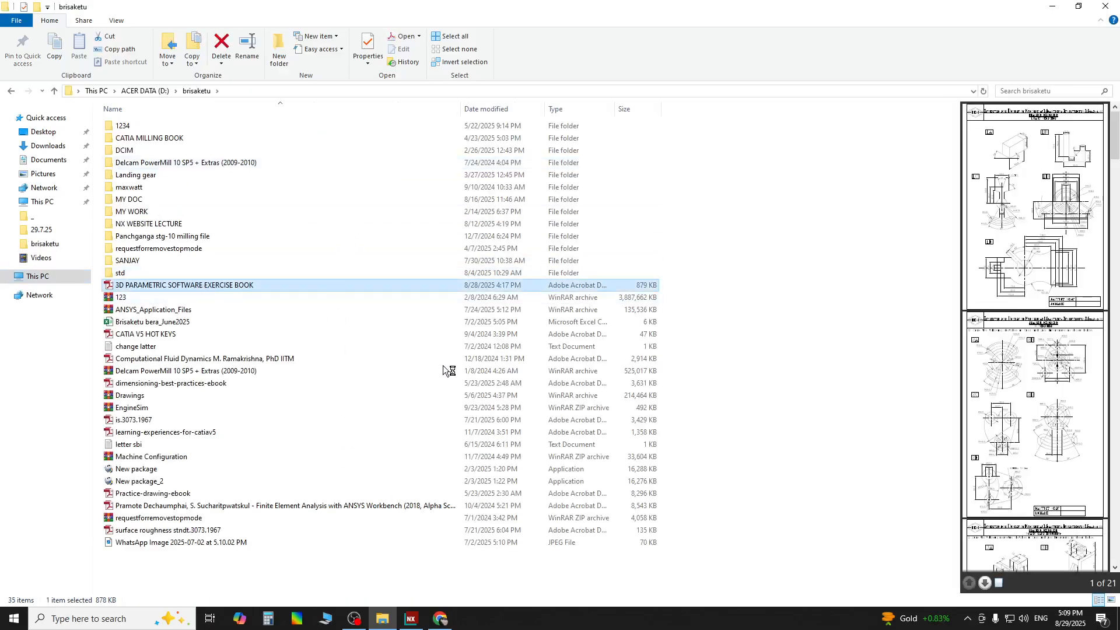
Find the conical part drawing on page 5 of the exercise book and examine the SECTION AA dimensions at 300%.
scroll(647, 330, down, 20)
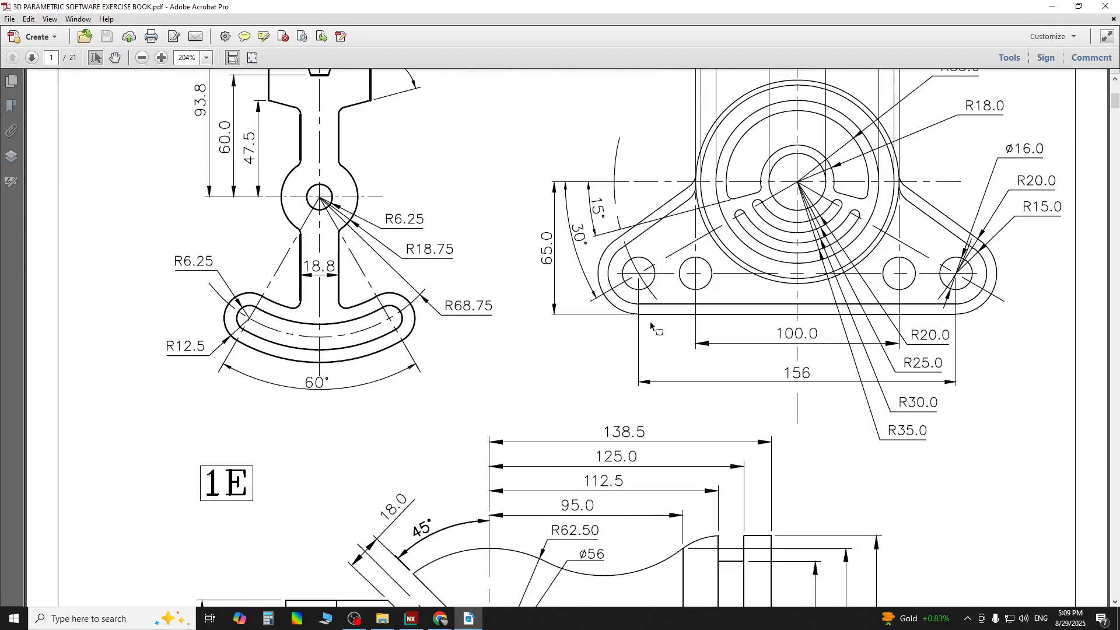
ctrl+scroll(426, 312, down, 4)
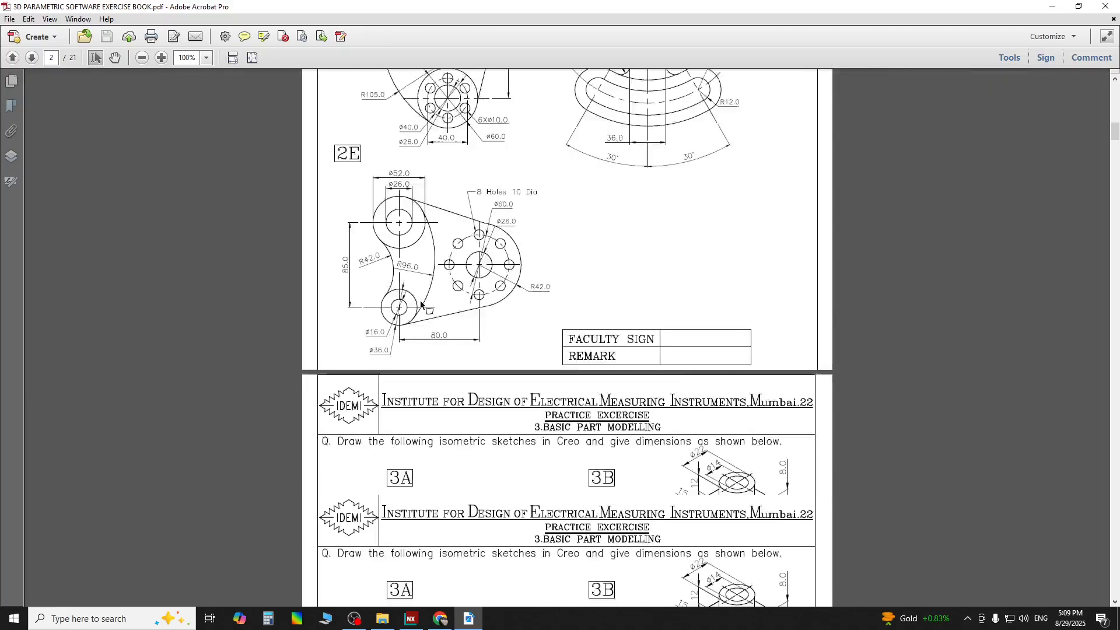
scroll(467, 326, down, 20)
scroll(502, 350, up, 8)
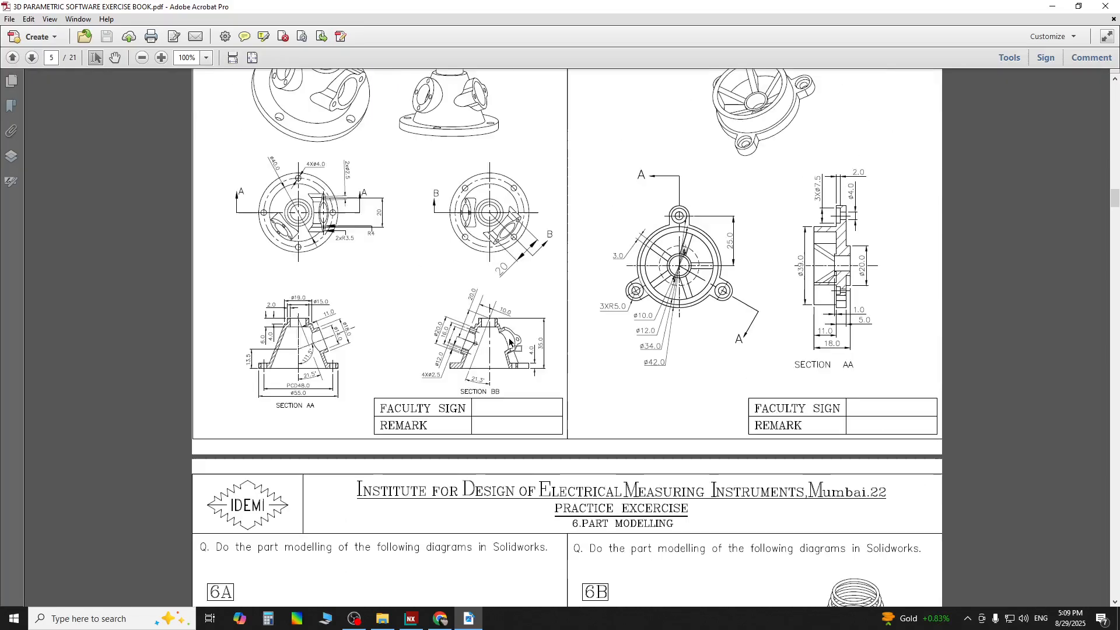
ctrl+scroll(337, 430, up, 4)
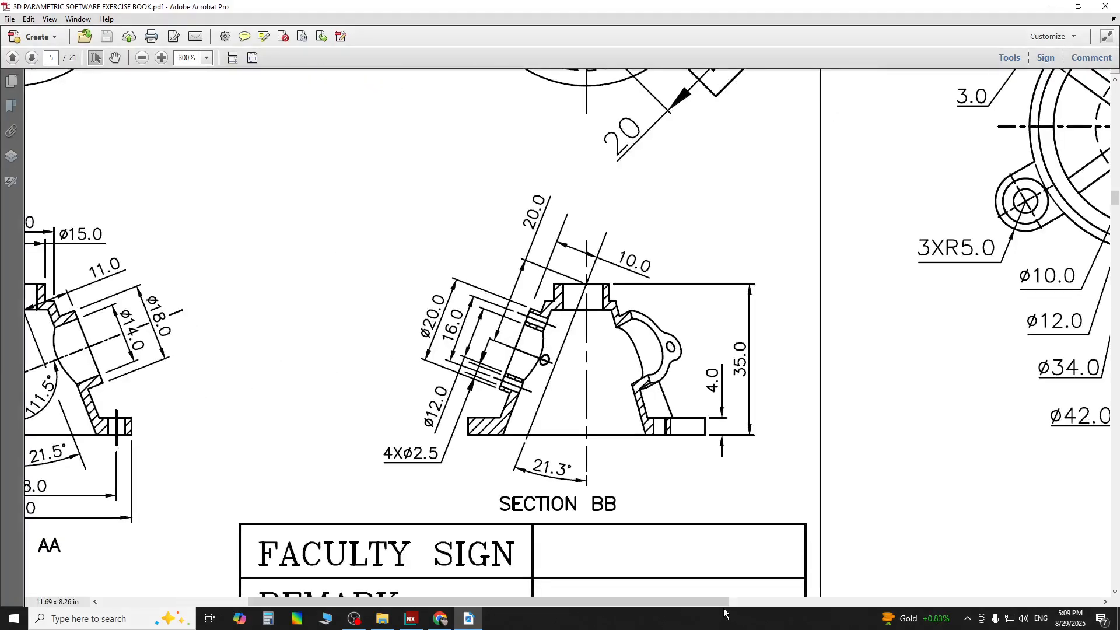
drag(719, 602, 571, 602)
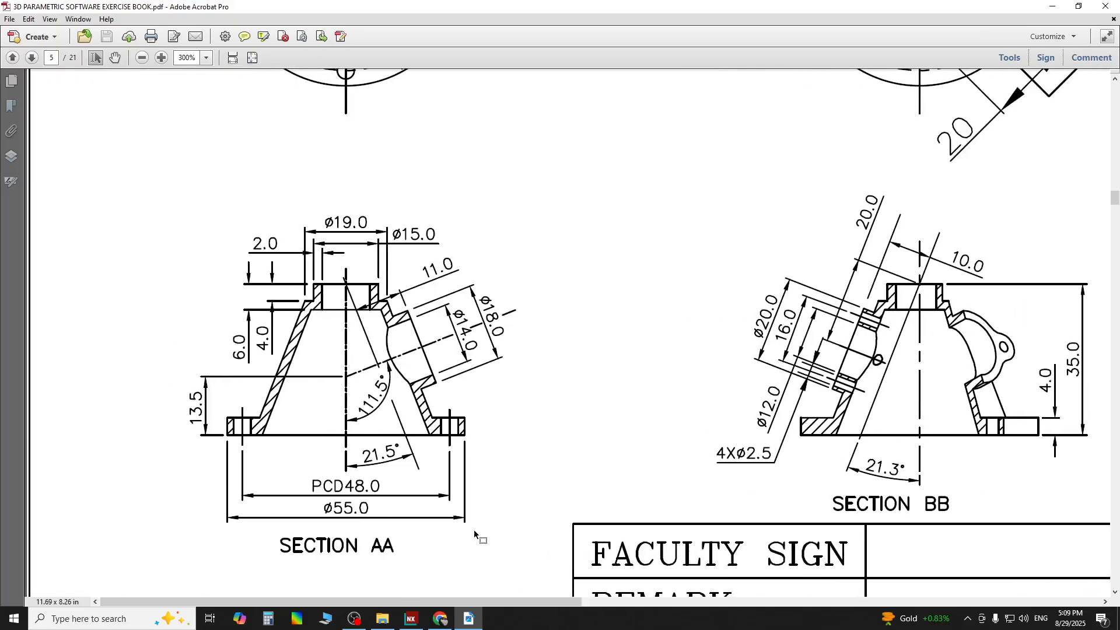
Switch to the Google Meet call in Chrome, share the entire screen and minimize the browser.
click(440, 619)
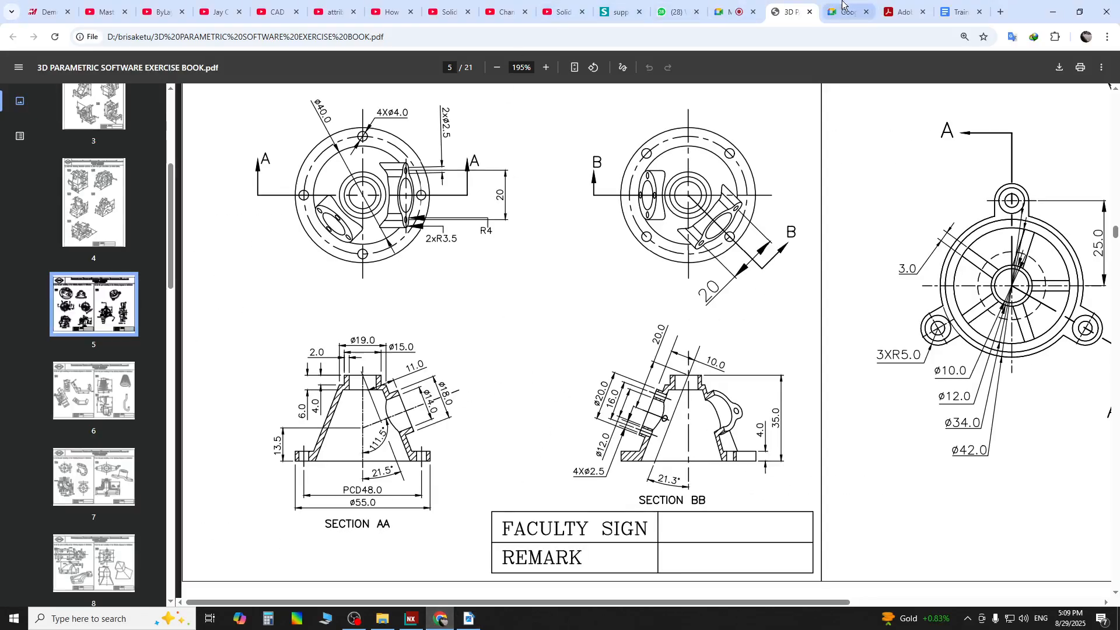
click(726, 11)
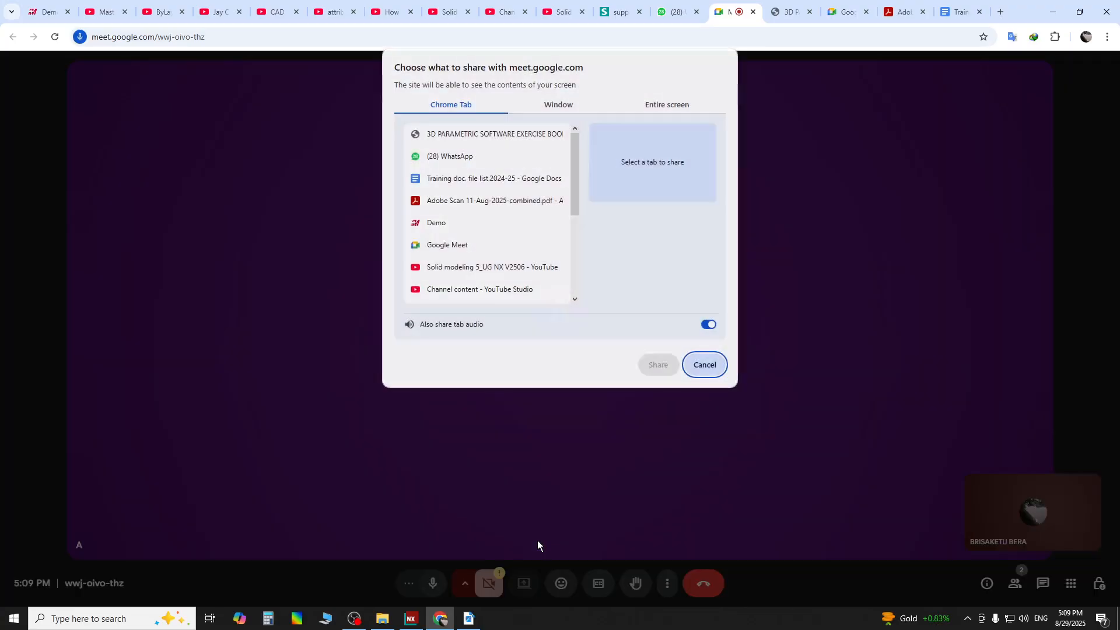
click(659, 106)
click(510, 178)
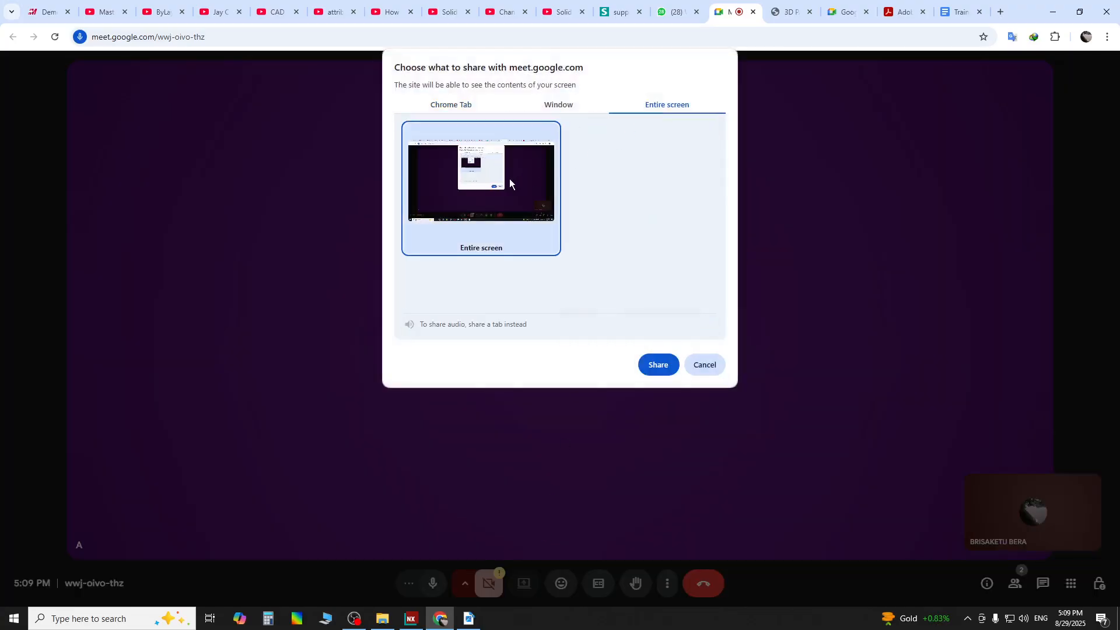
click(657, 361)
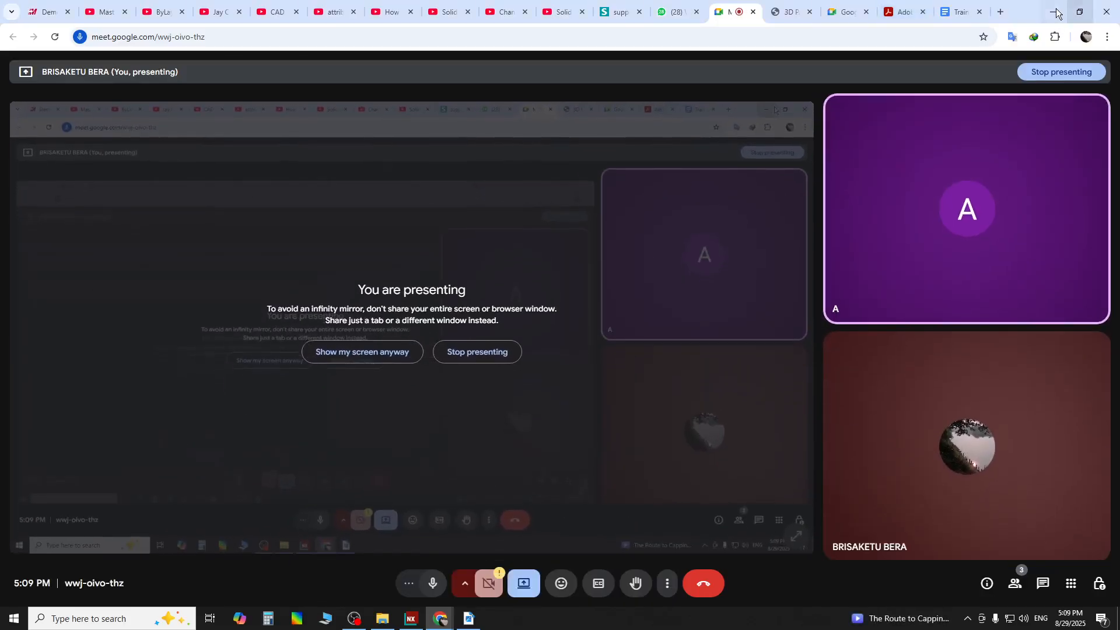
click(1053, 12)
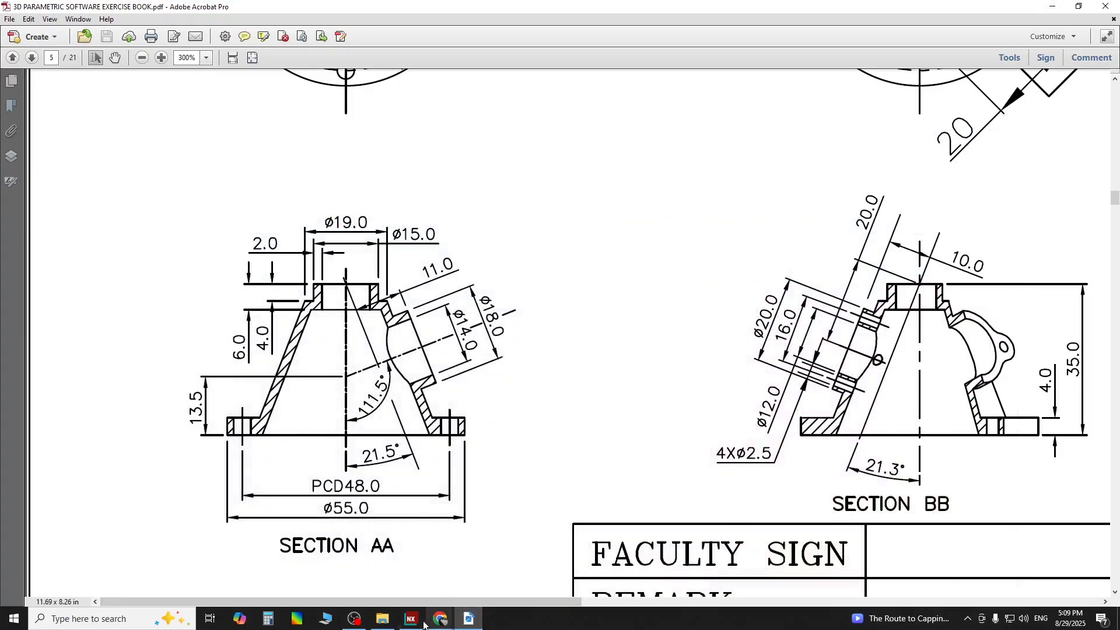
Switch to NX and, following SECTION AA, sketch the profile's 2 mm horizontal top edge and 4 mm vertical outer edge with Line.
click(410, 619)
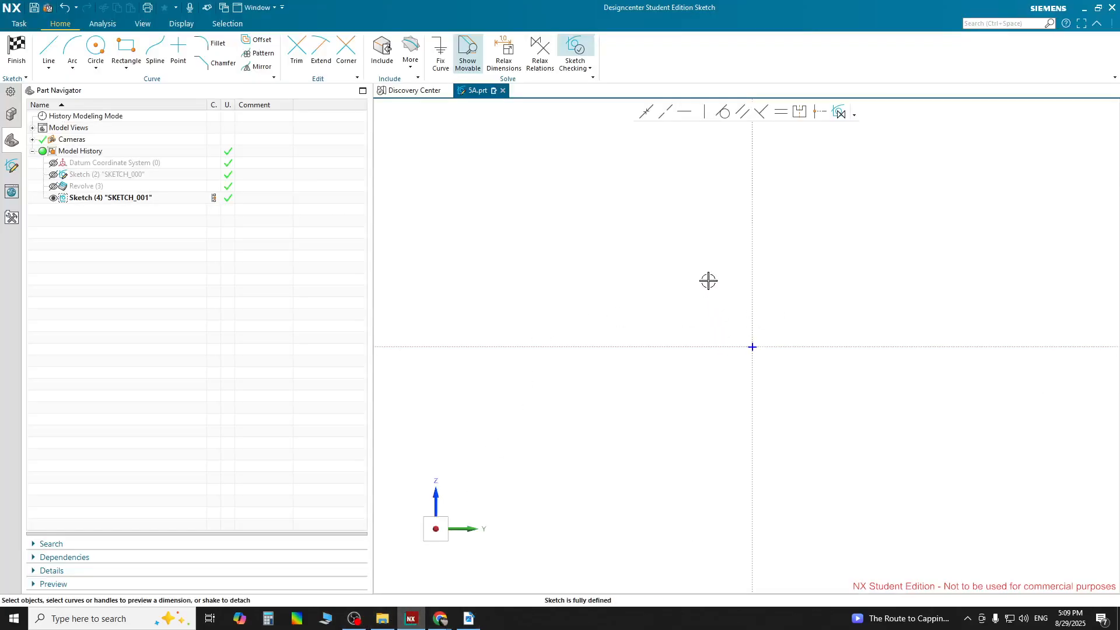
click(46, 52)
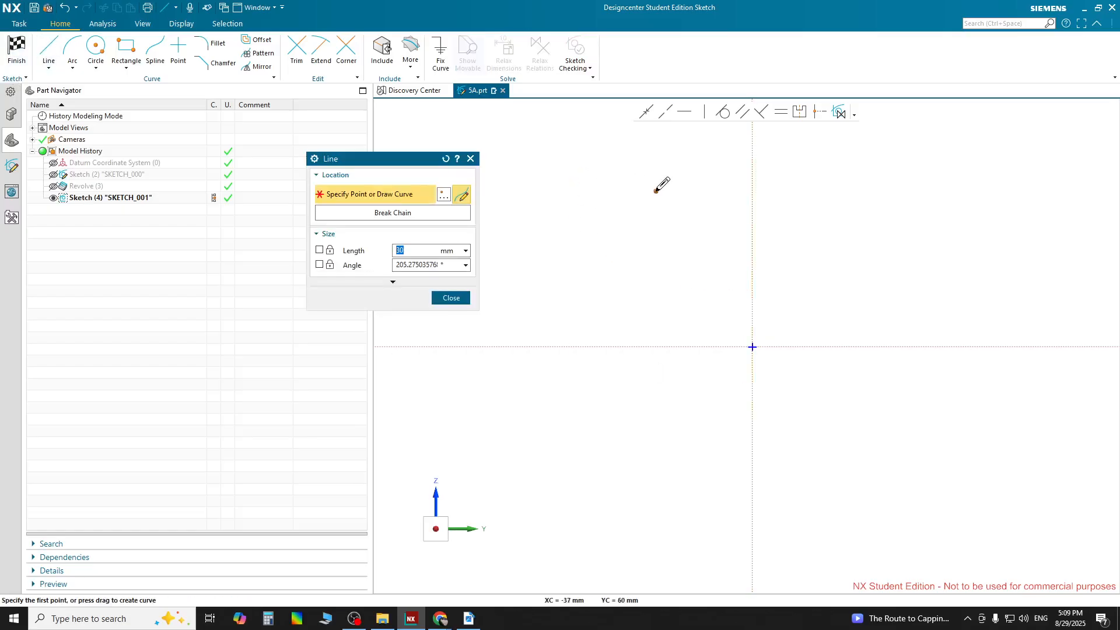
click(470, 610)
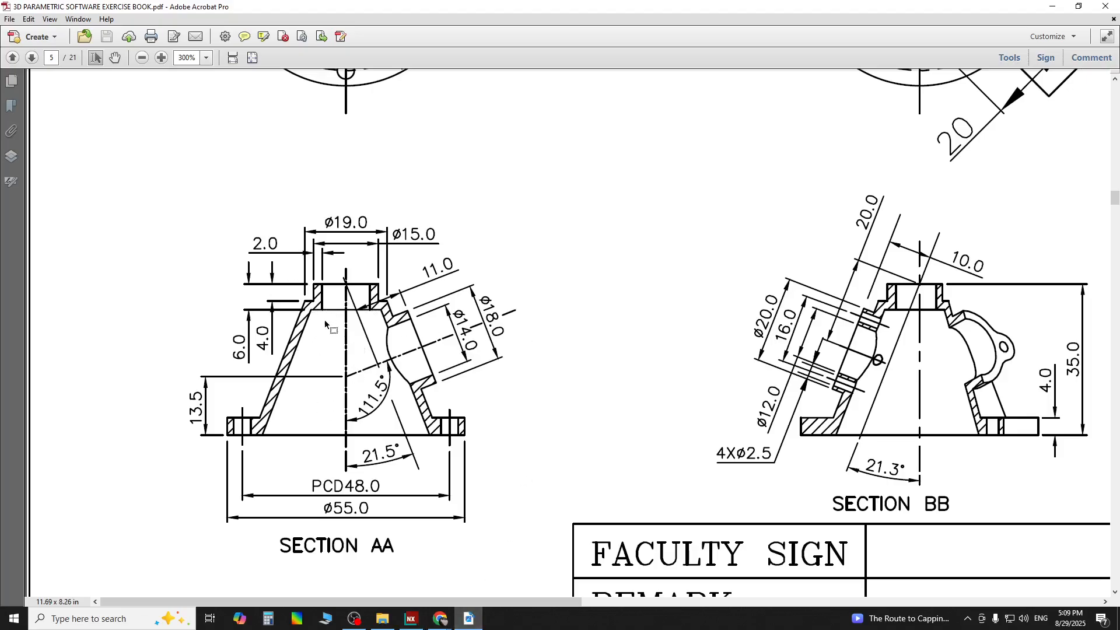
click(410, 619)
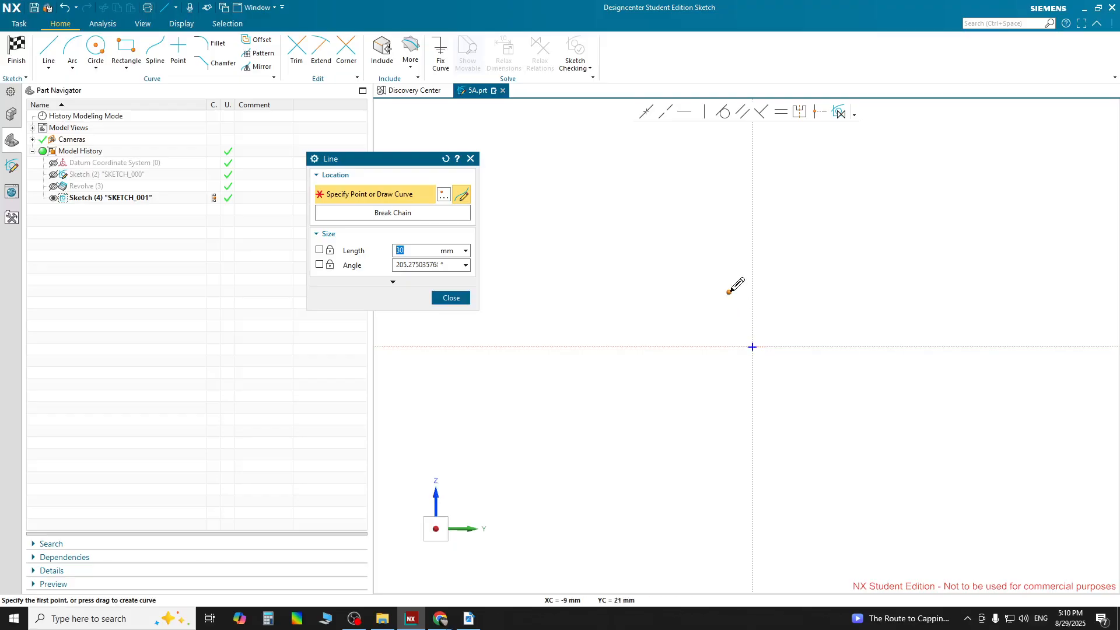
click(716, 208)
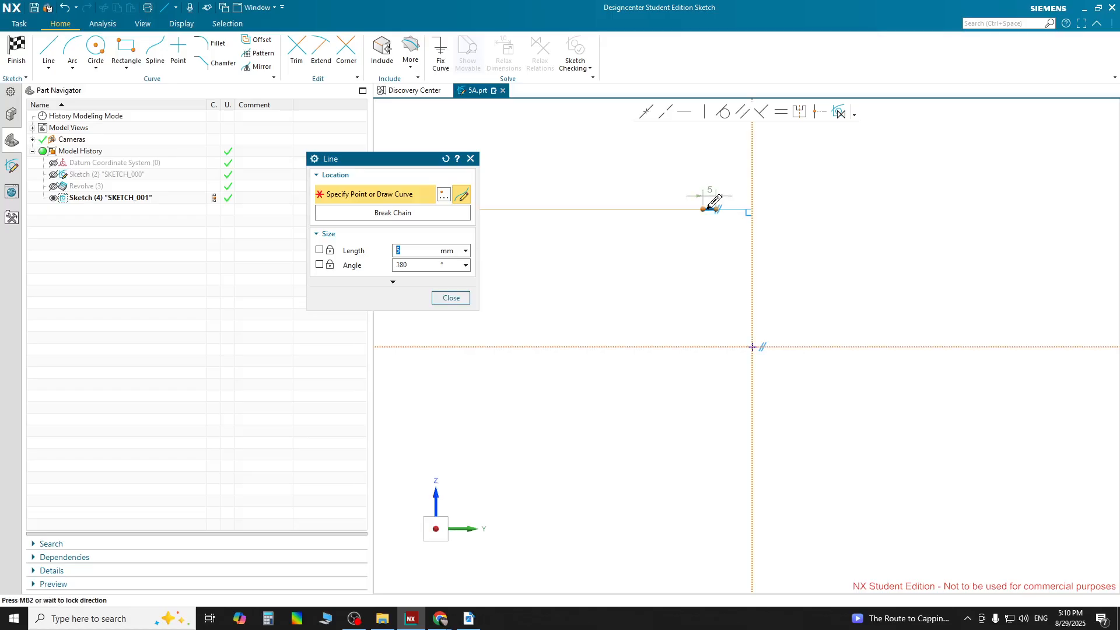
scroll(716, 207, up, 5)
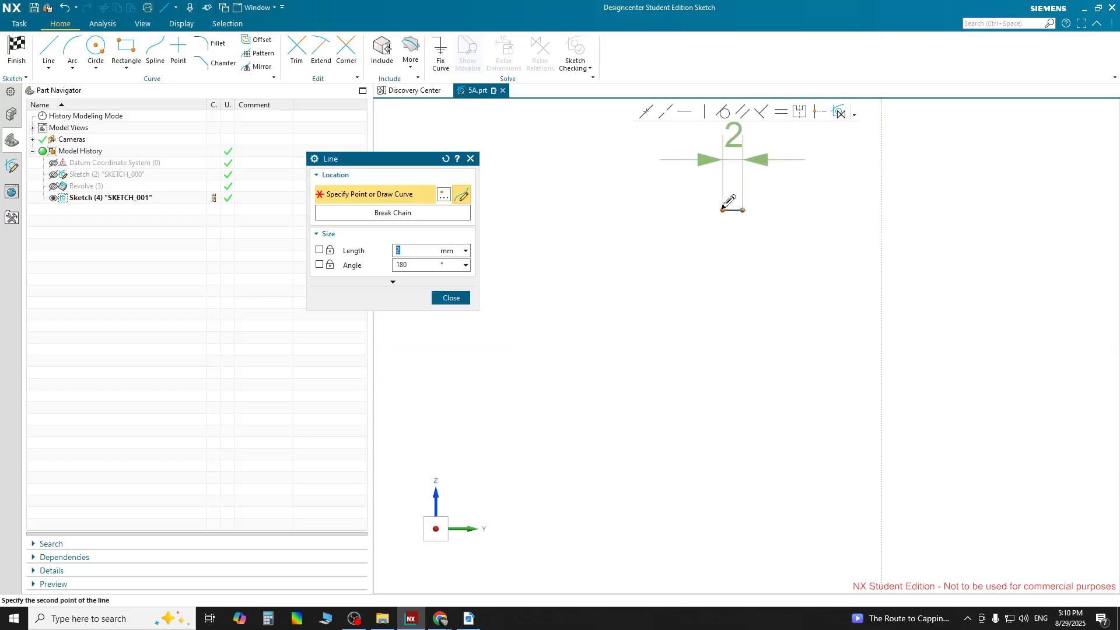
click(722, 210)
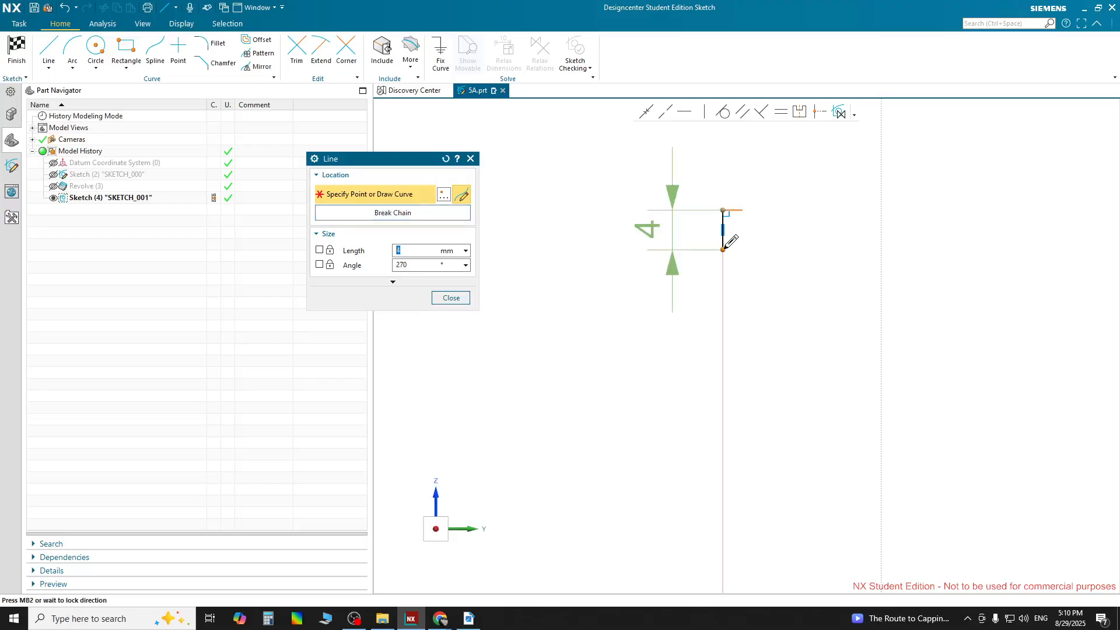
click(723, 250)
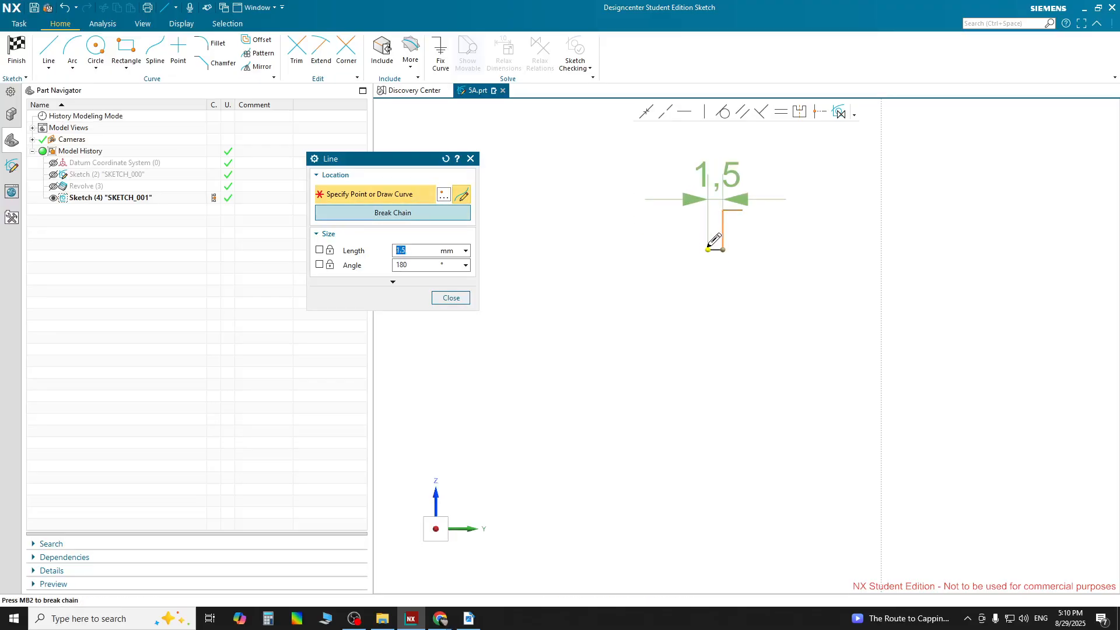
Continue the profile with a short outward horizontal shoulder and a slanted wall line about 44 mm long at about 251°.
click(471, 621)
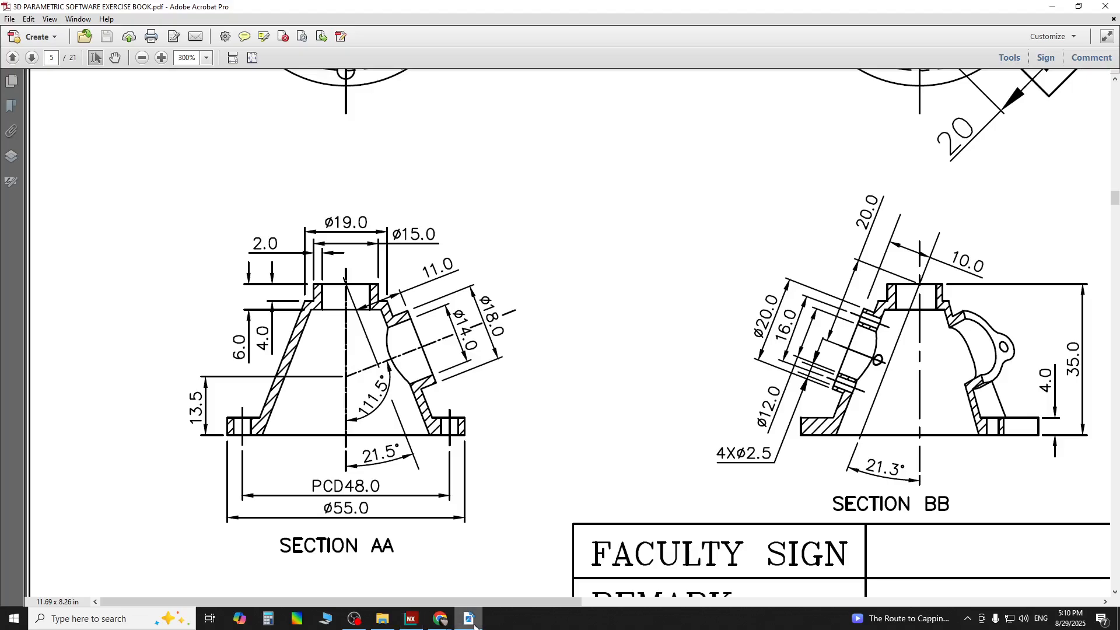
click(473, 622)
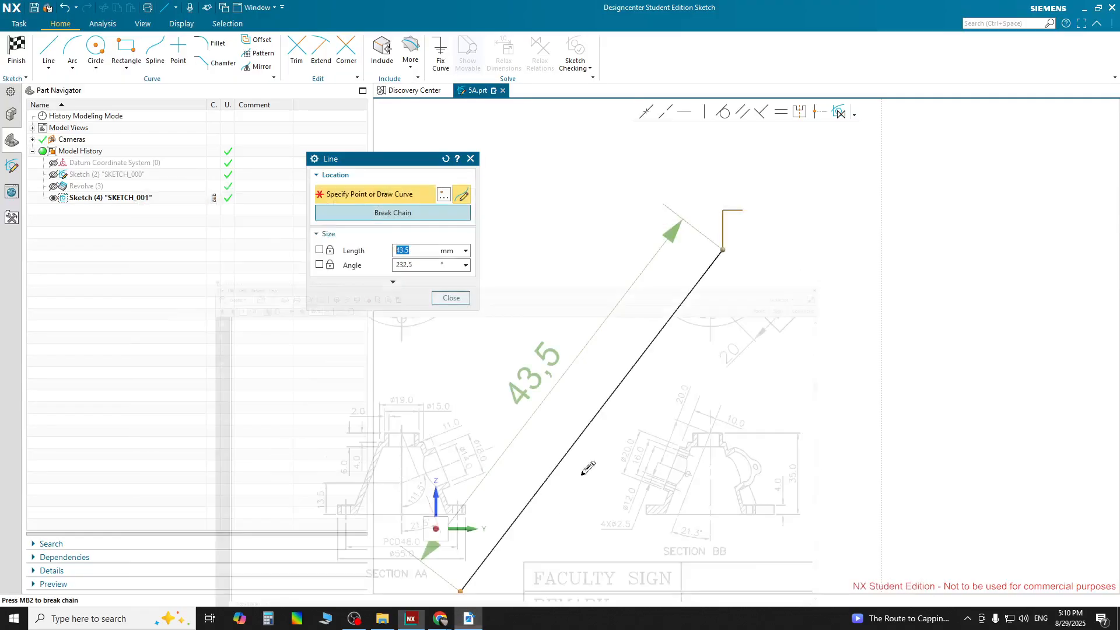
click(694, 250)
scroll(650, 363, down, 4)
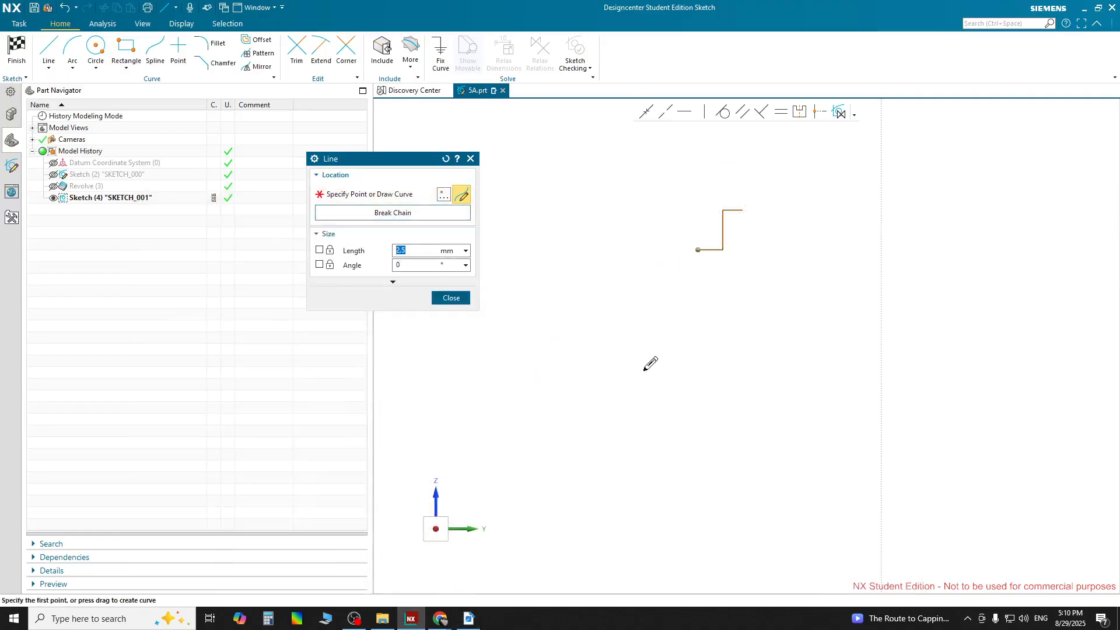
mouse_move(648, 365)
middle_down()
mouse_move(667, 225)
mouse_move(661, 354)
middle_up()
key(F8)
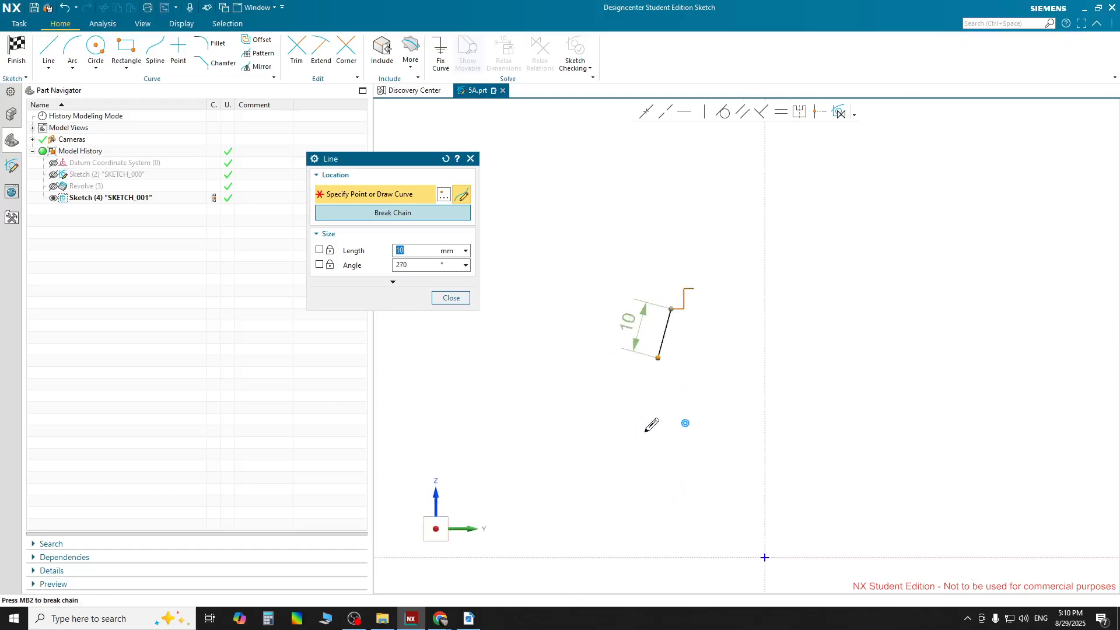
shift+middle_drag(640, 485, 659, 313)
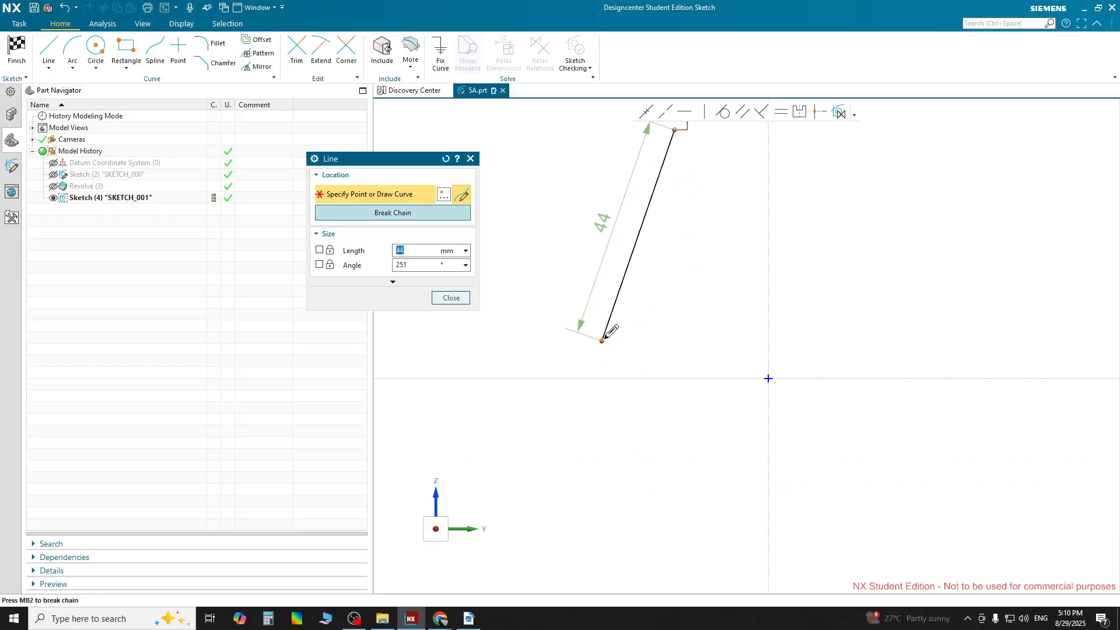
click(601, 341)
Draw the flange's horizontal upper edge about 11 mm long and its vertical outer edge down to the sketch's horizontal axis.
middle_click(552, 340)
click(547, 341)
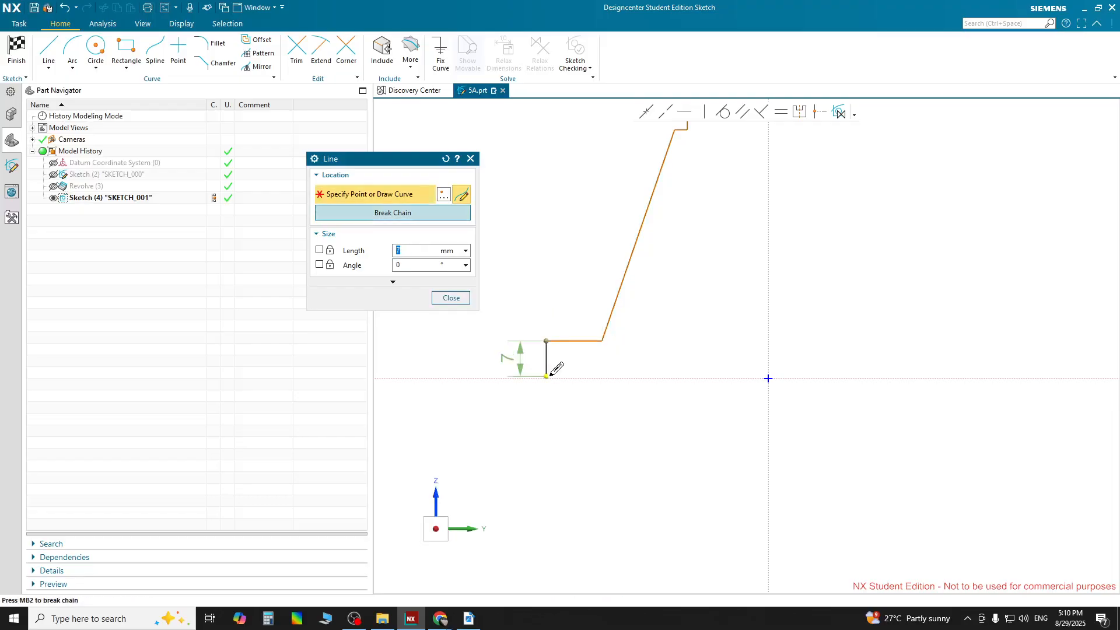
click(583, 377)
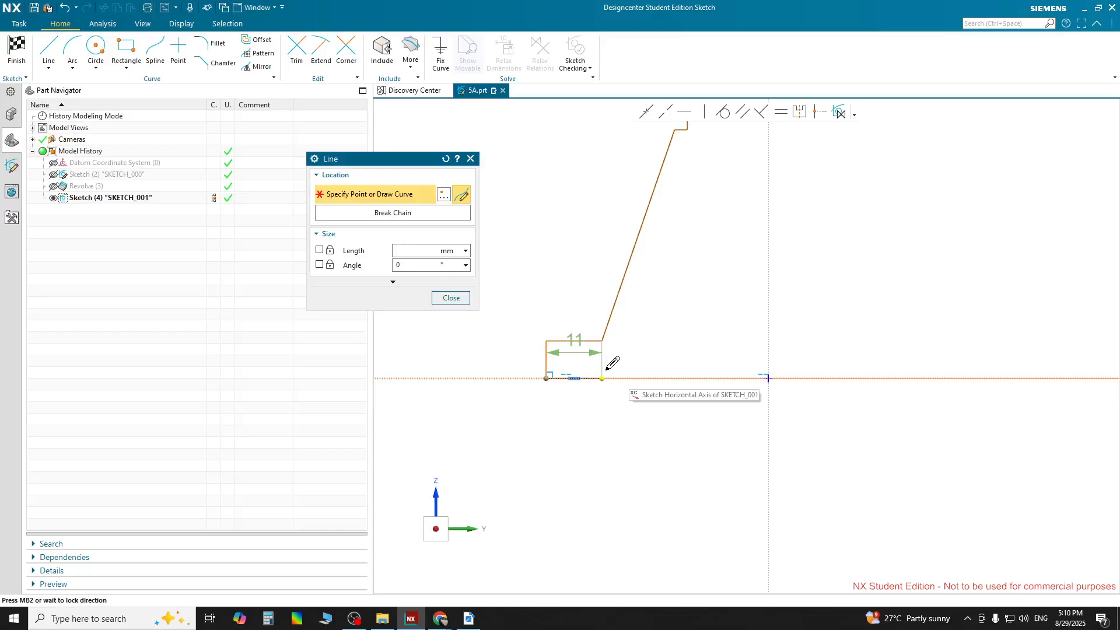
Draw the flange's bottom edge along the horizontal axis and an inner slanted wall line about 48.9 mm long, parallel to the outer wall.
click(607, 376)
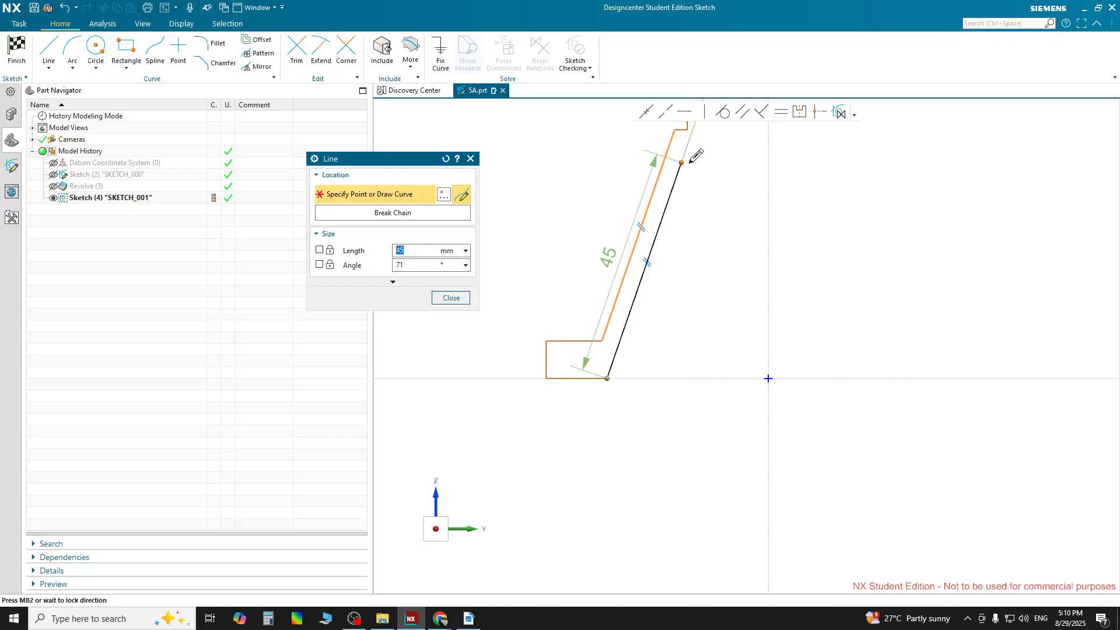
shift+middle_drag(680, 182, 657, 313)
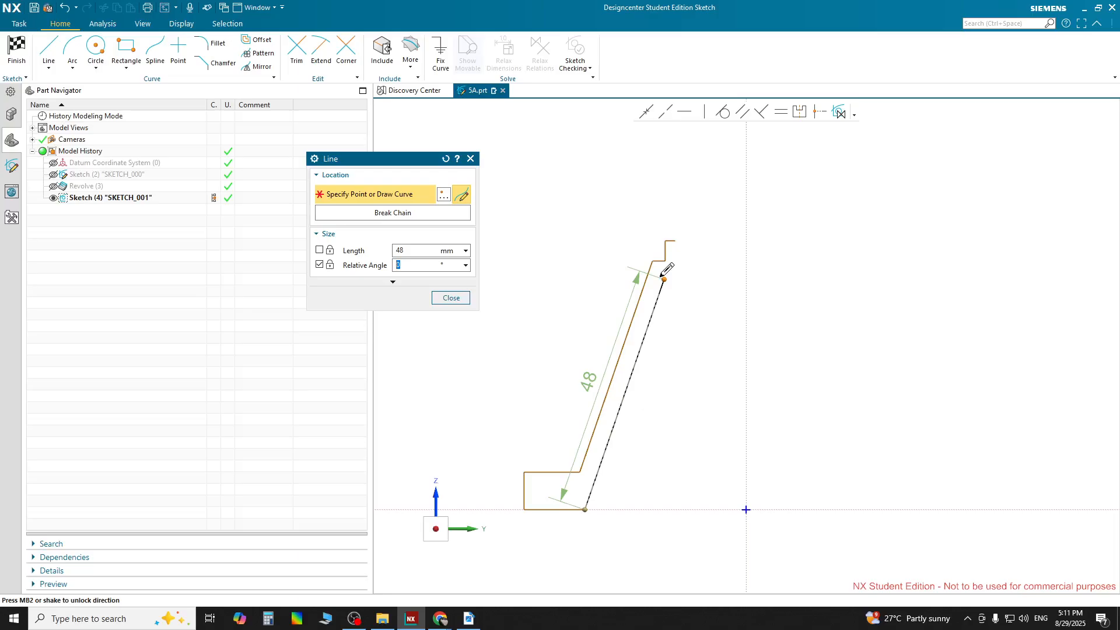
scroll(667, 270, up, 3)
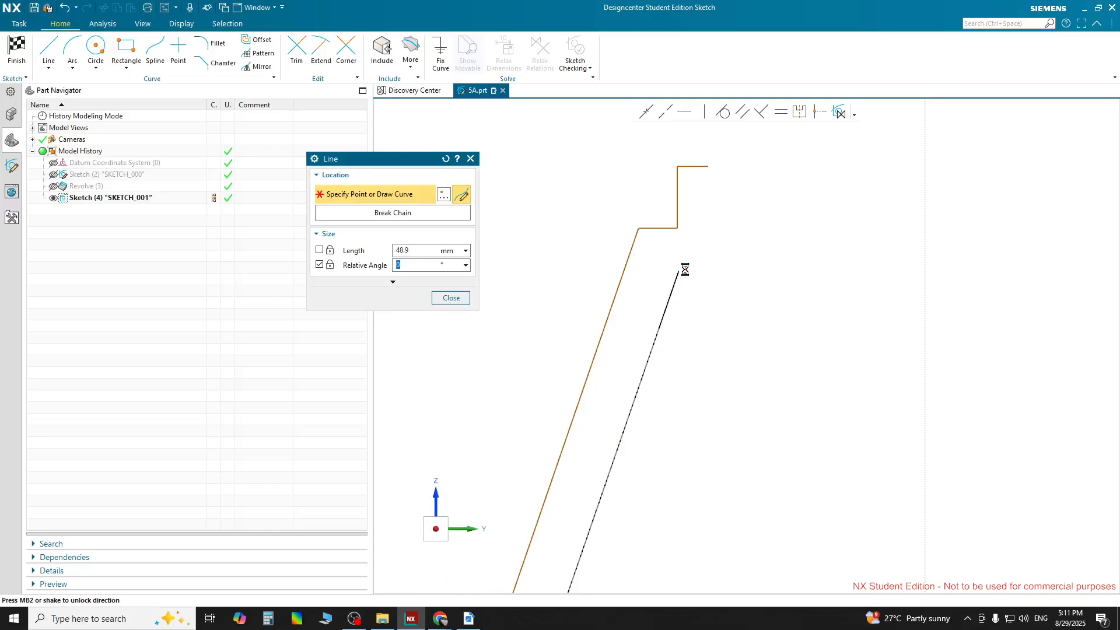
click(679, 270)
Close the profile with a horizontal inner shoulder about 1.9 mm long and a vertical edge about 6.8 mm long up to the top edge's end.
click(709, 270)
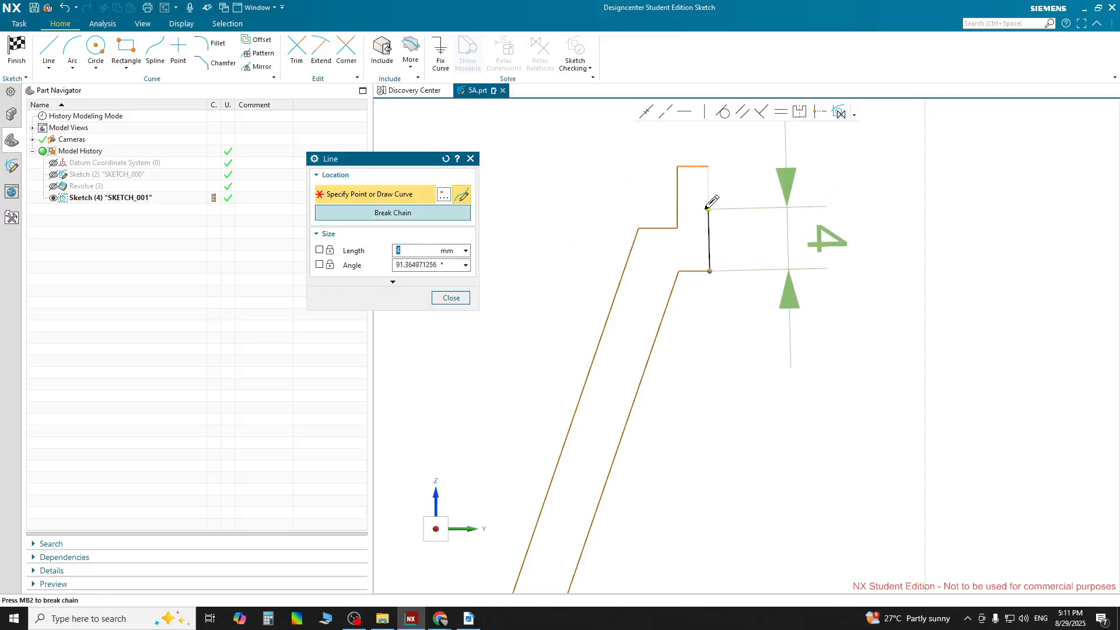
key(ctrl+z)
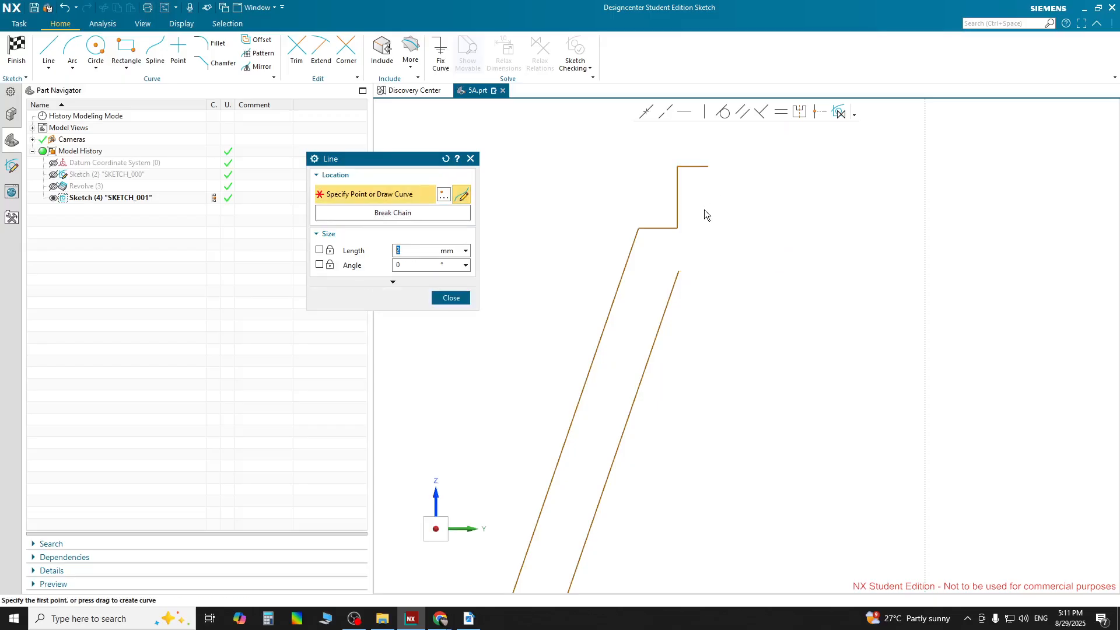
click(680, 271)
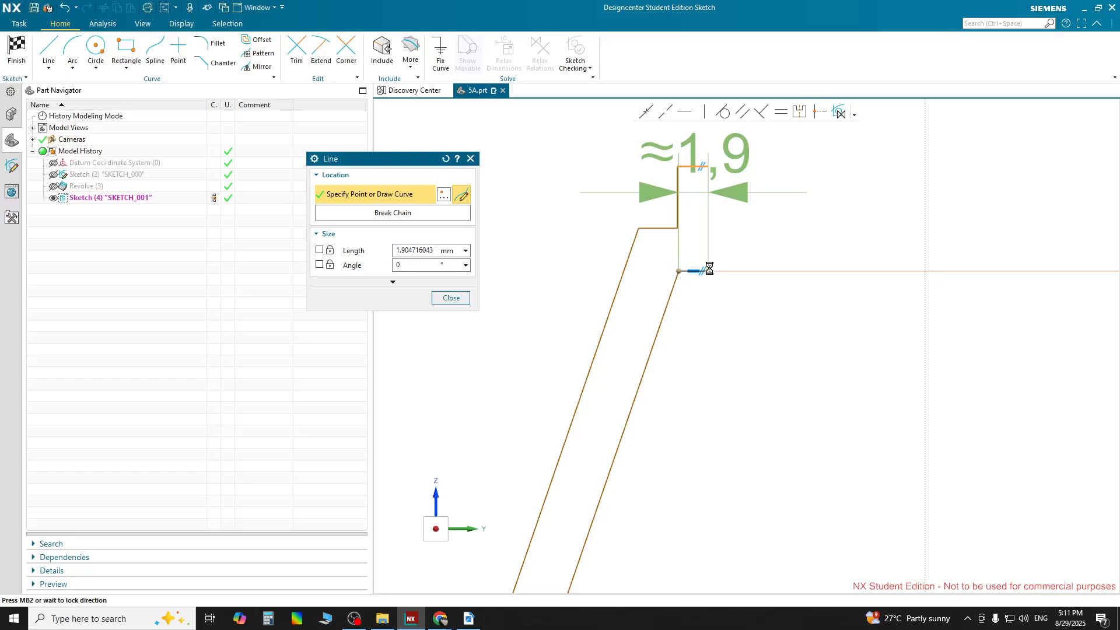
click(709, 269)
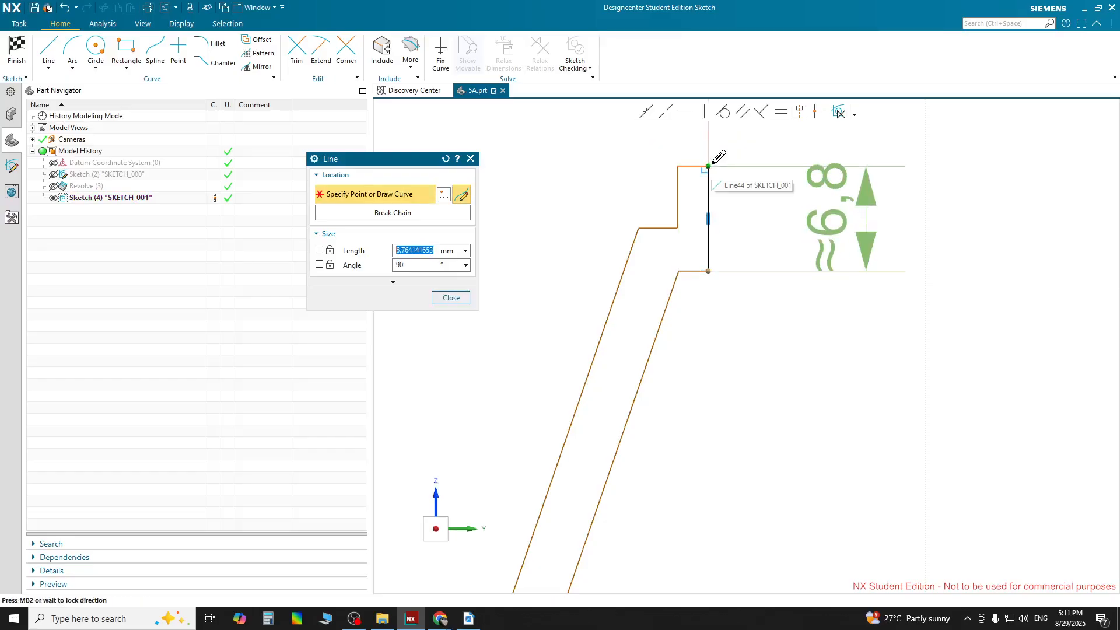
click(736, 156)
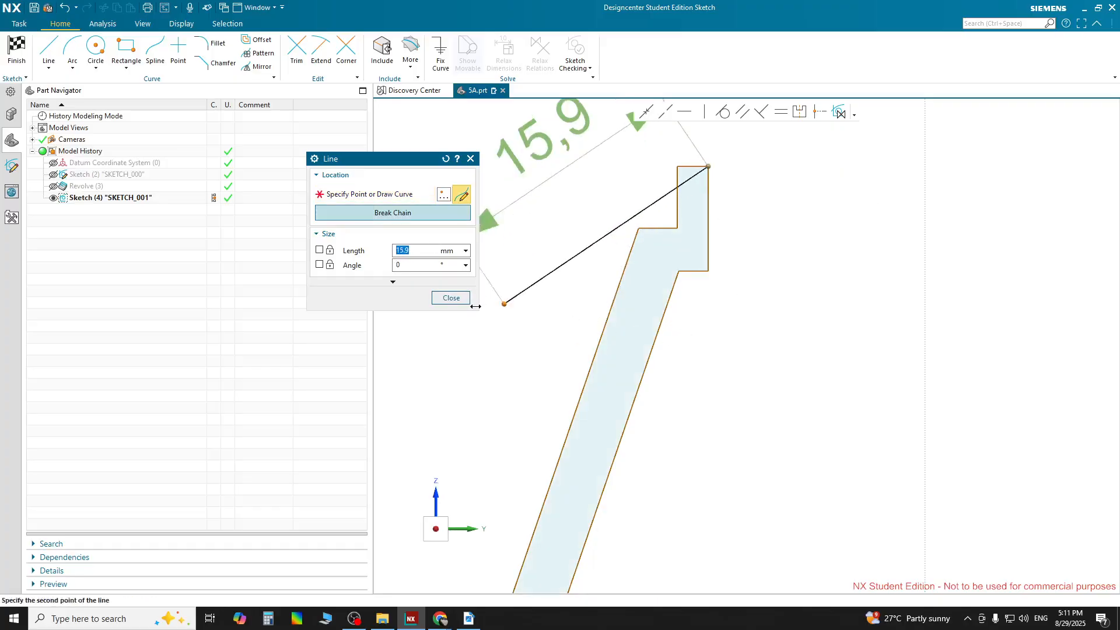
click(379, 217)
scroll(786, 352, down, 5)
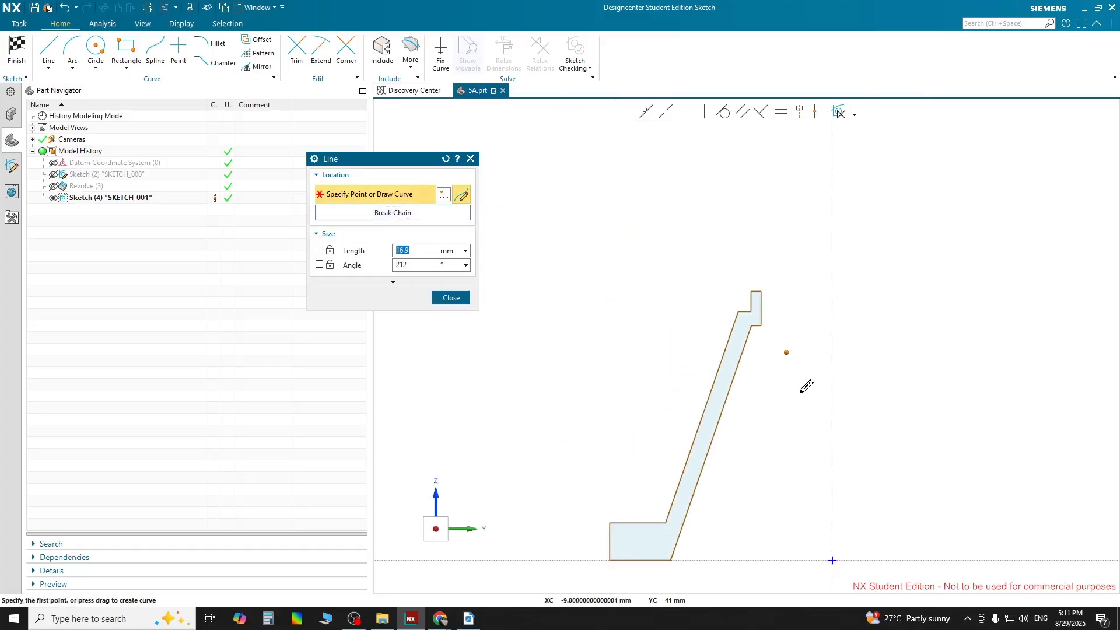
shift+middle_drag(788, 403, 787, 291)
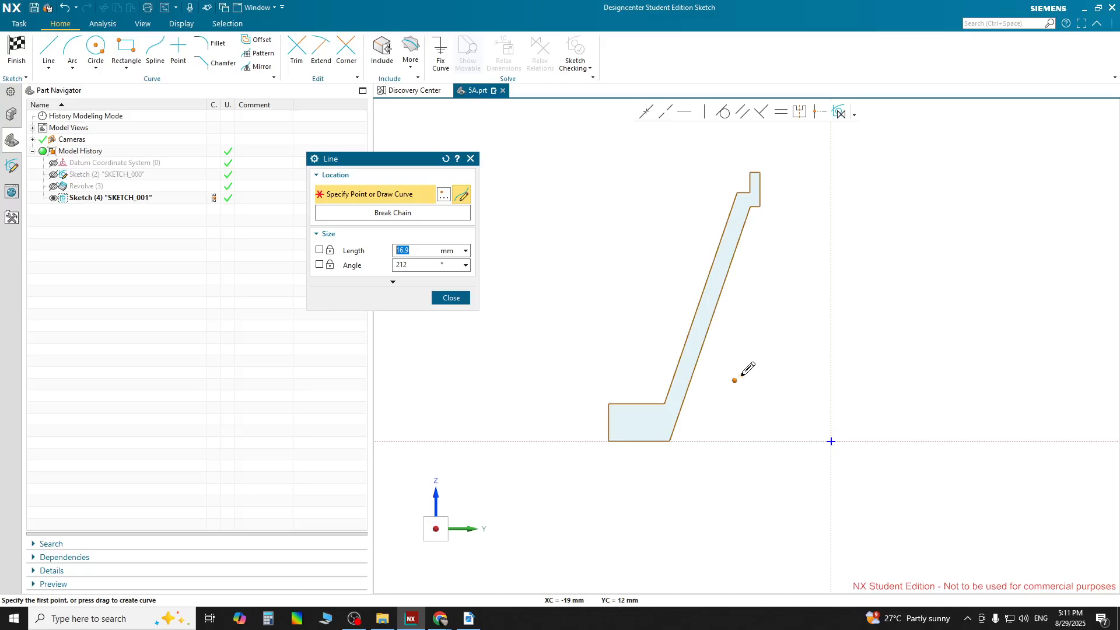
key(Escape)
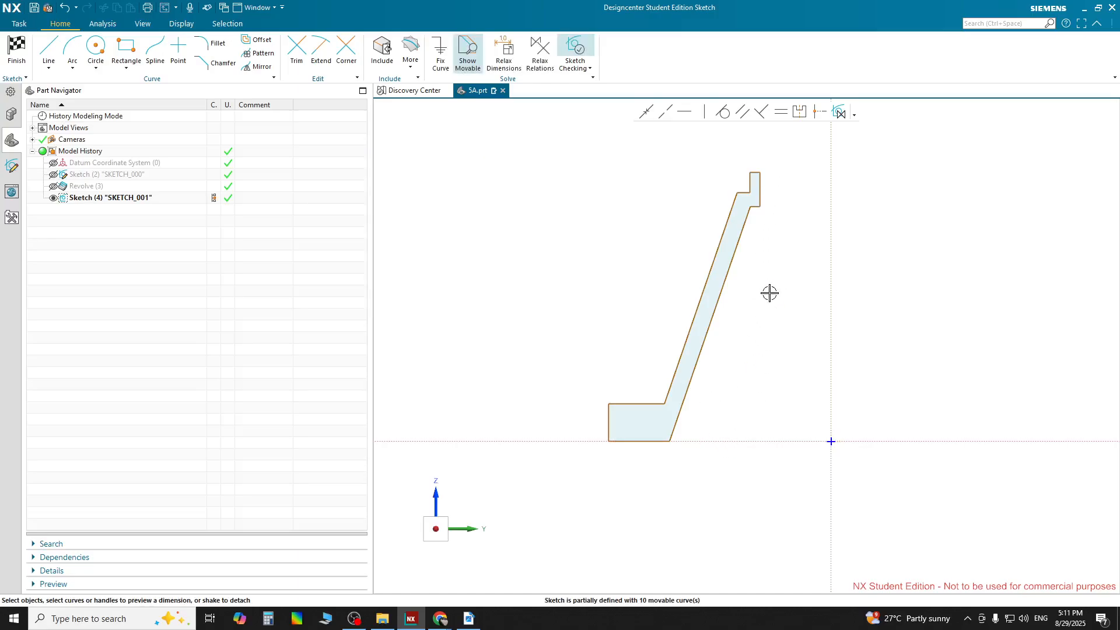
scroll(768, 180, up, 2)
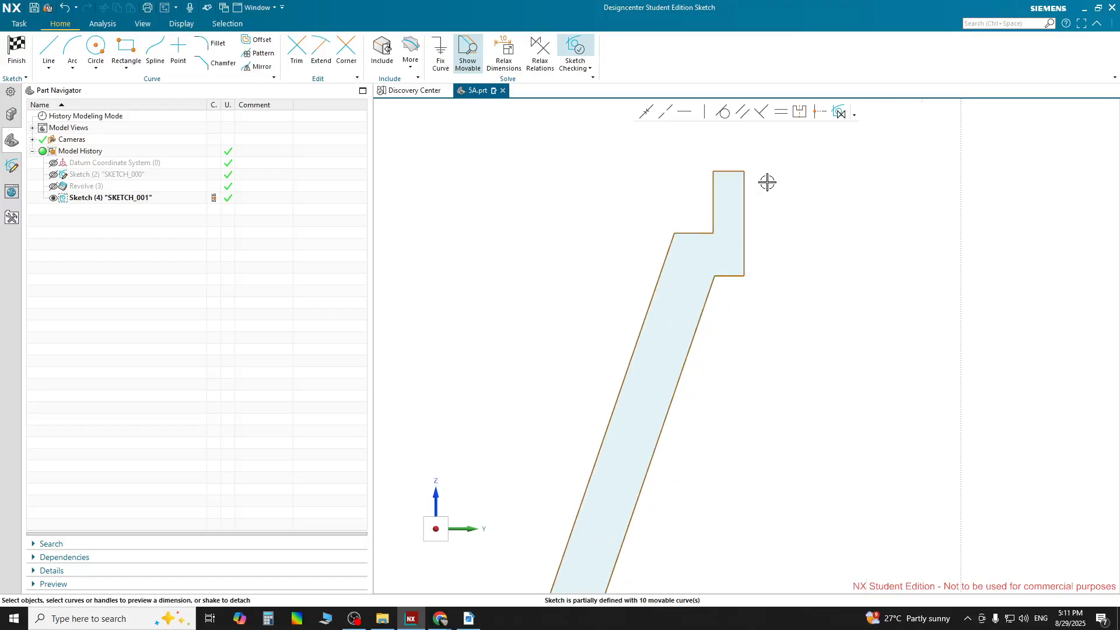
click(694, 367)
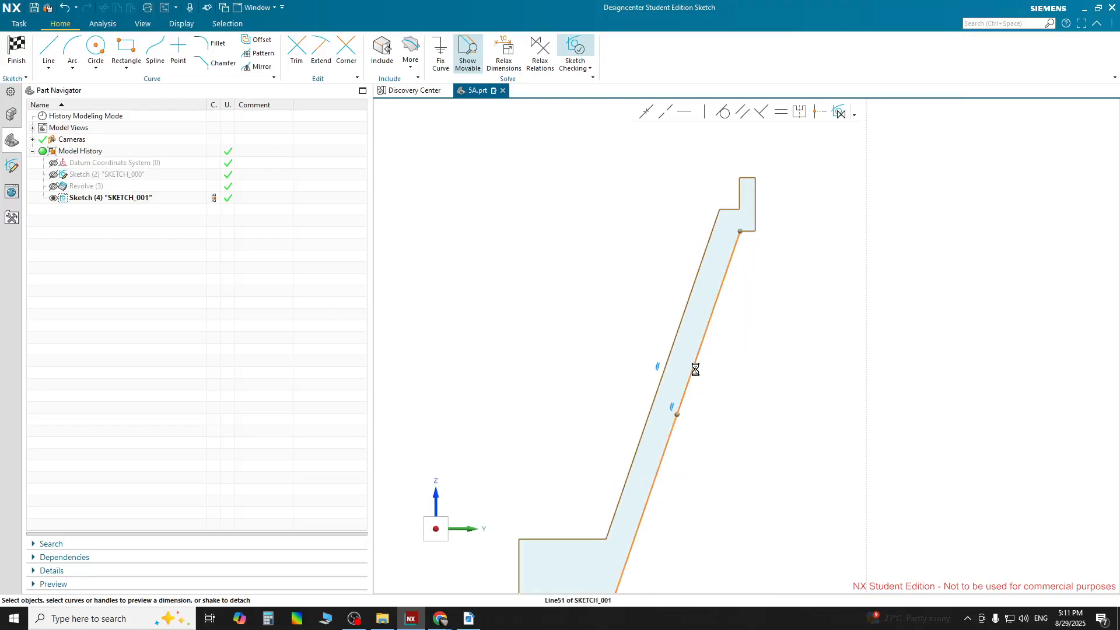
key(Escape)
scroll(755, 174, up, 2)
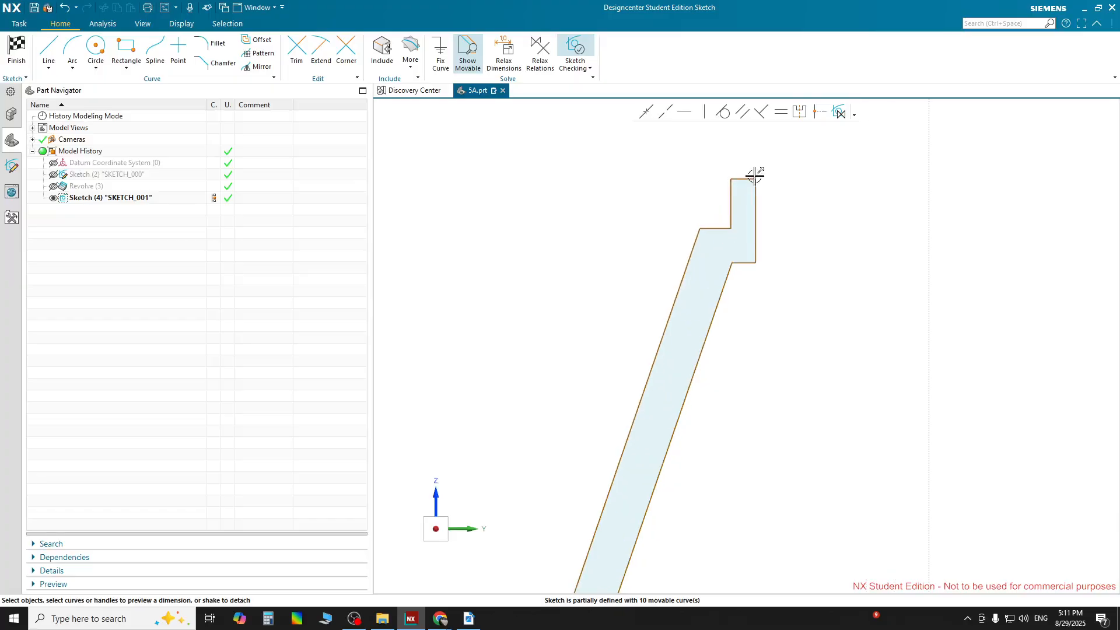
click(742, 179)
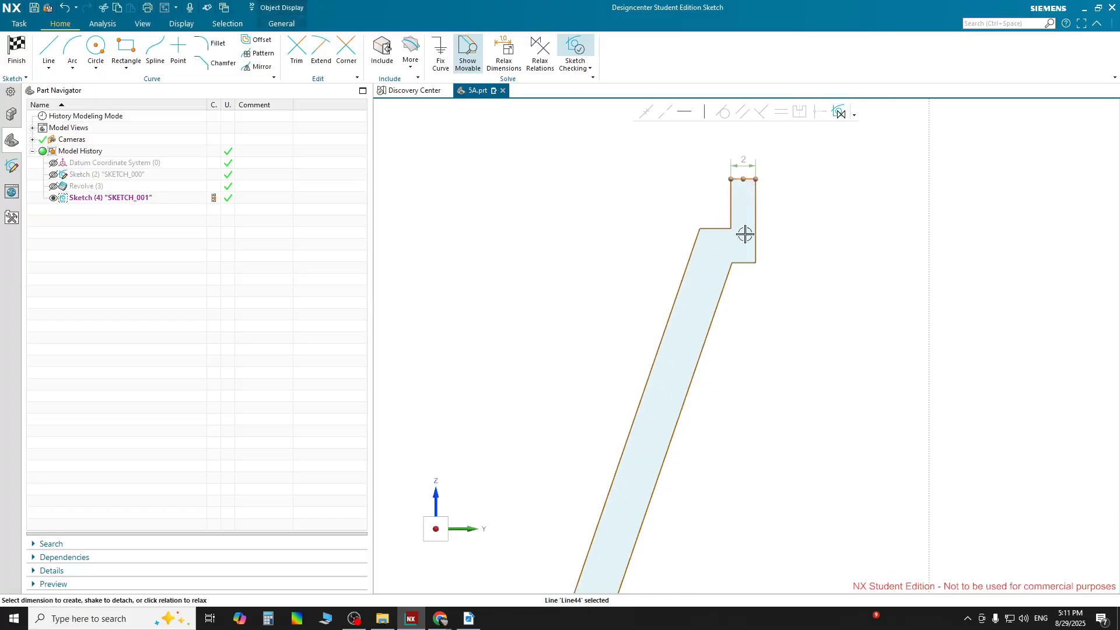
key(Escape)
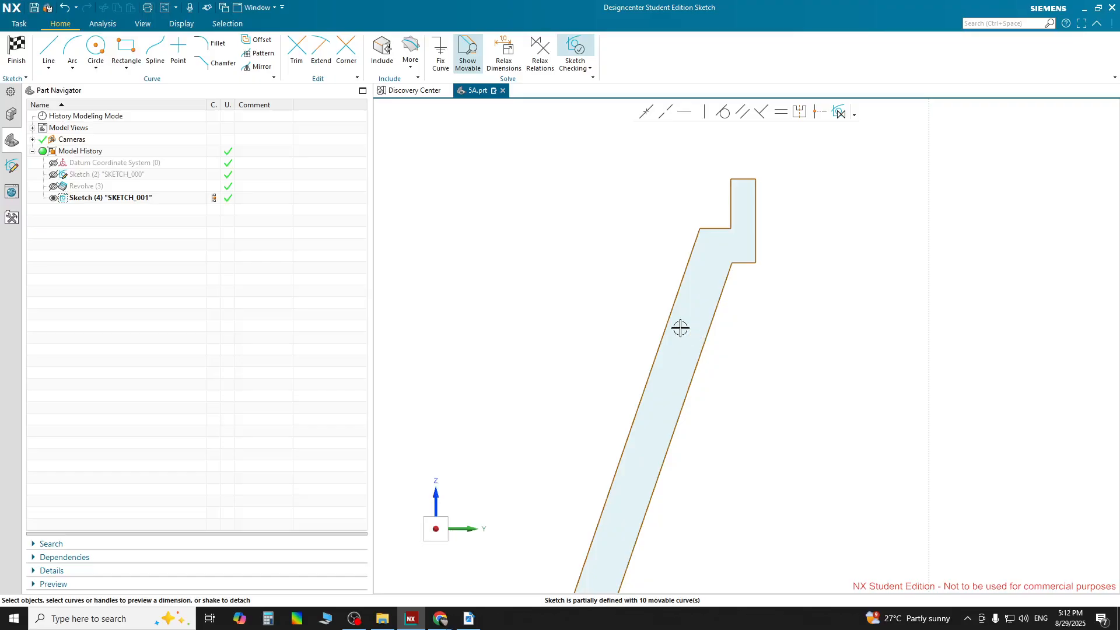
Dimension the profile's horizontal top edge as 2 mm and the short outer vertical edge beside it as 4 mm.
click(743, 178)
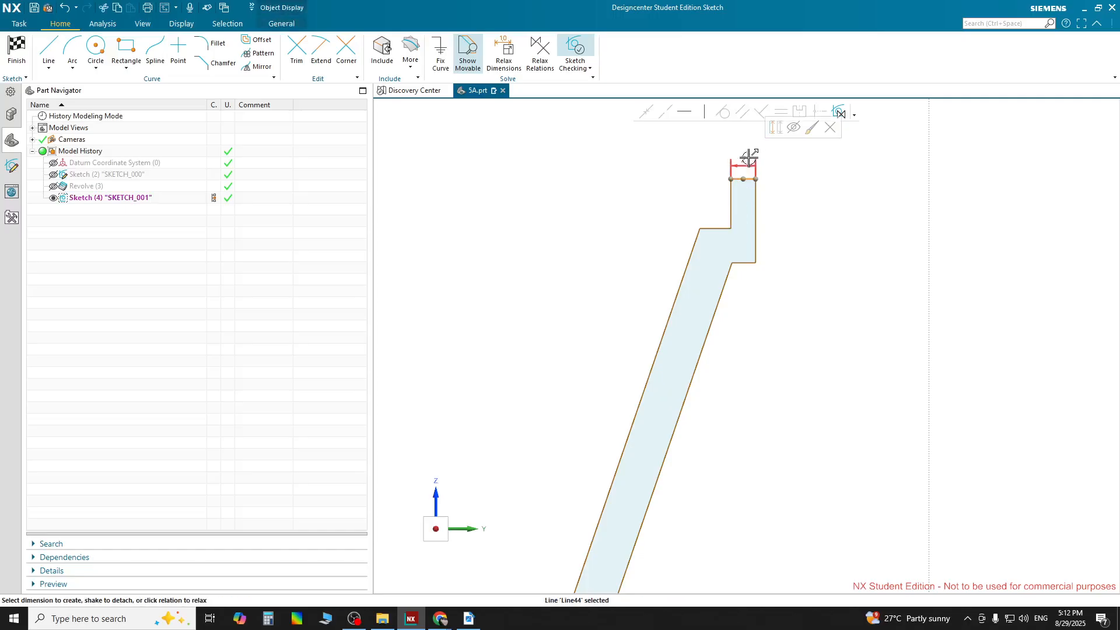
click(747, 161)
key(Return)
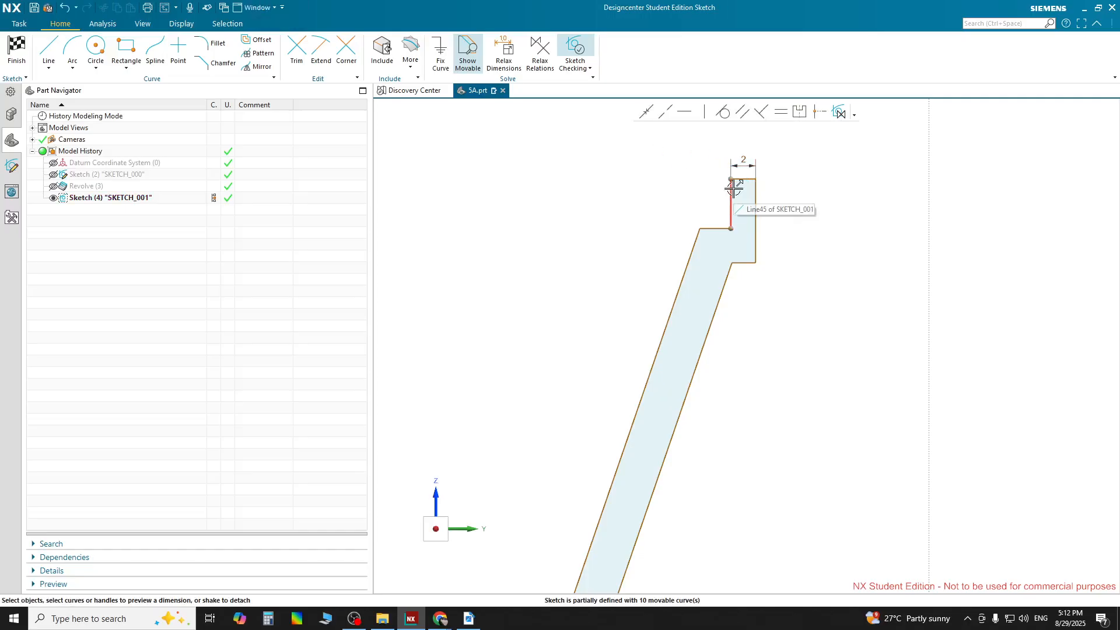
scroll(733, 193, up, 3)
click(729, 201)
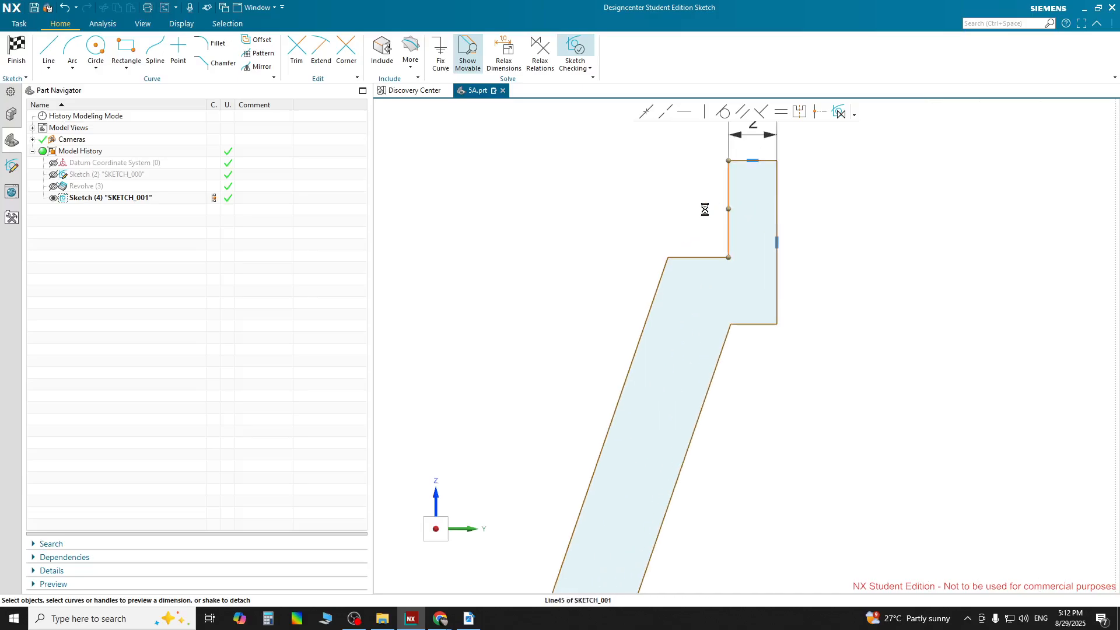
click(702, 214)
key(Return)
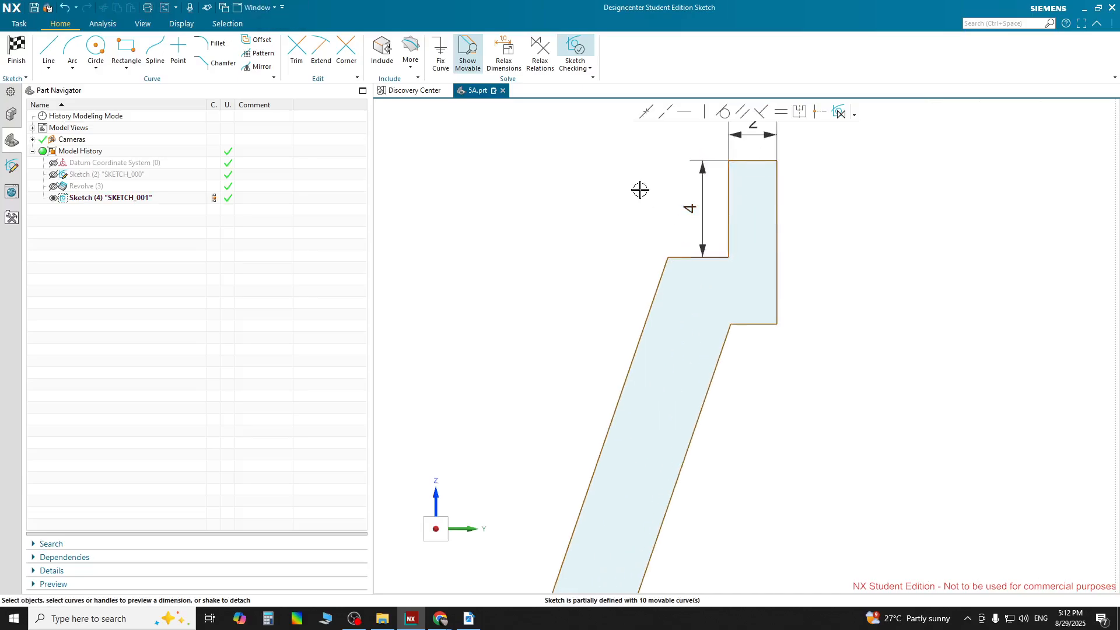
Dimension the distance from the outer shoulder corner to the sketch's vertical axis and set it to 19/2 mm.
scroll(681, 179, down, 2)
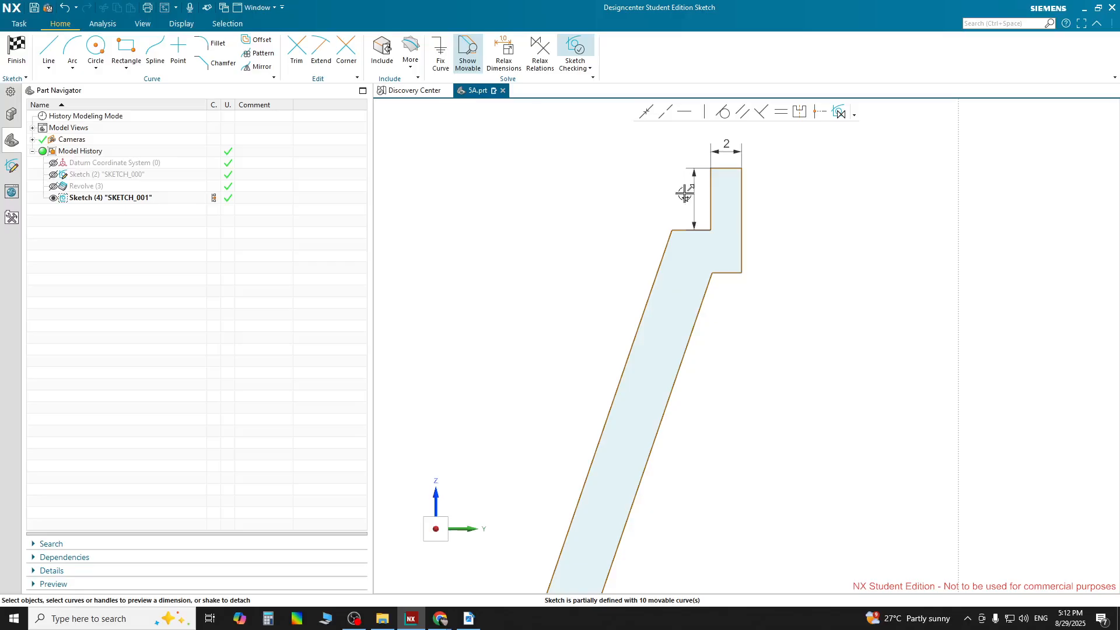
click(671, 230)
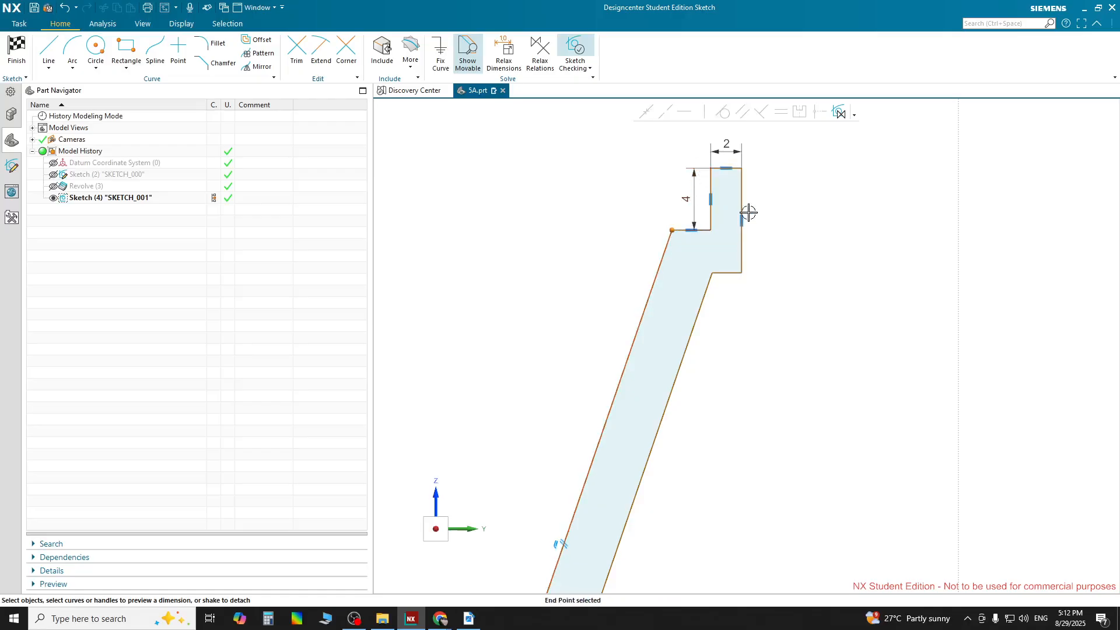
click(958, 213)
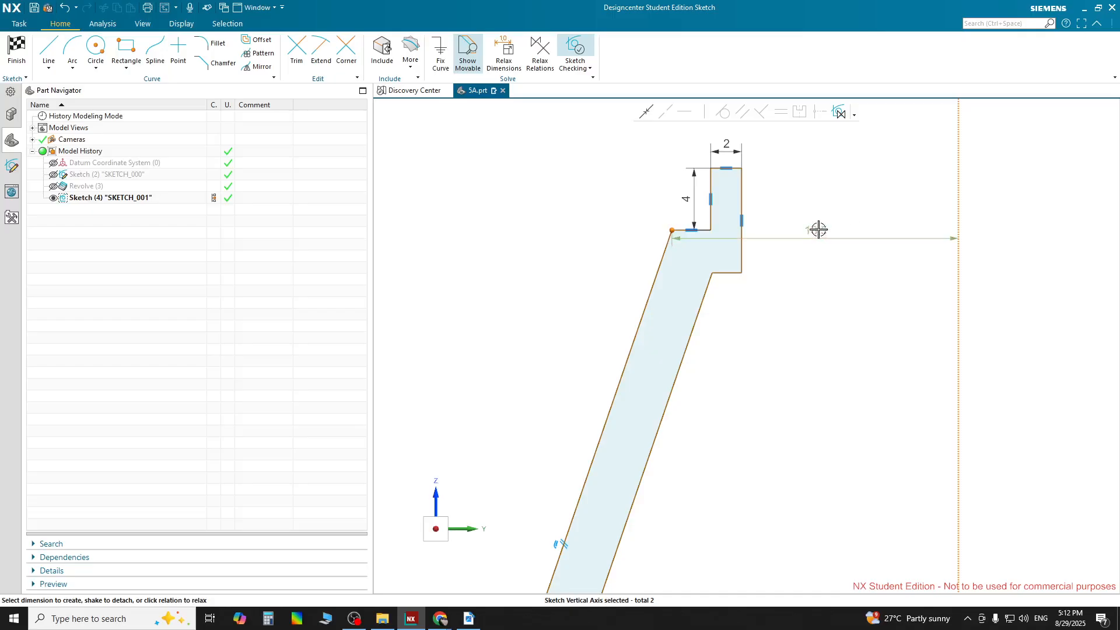
click(818, 143)
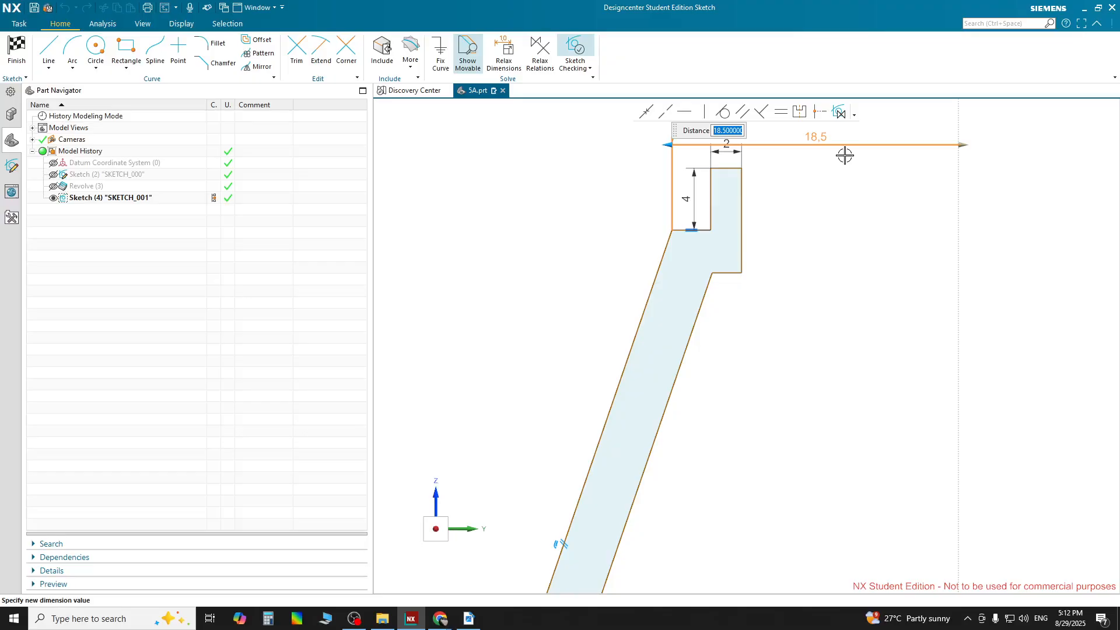
text(19/2)
key(Return)
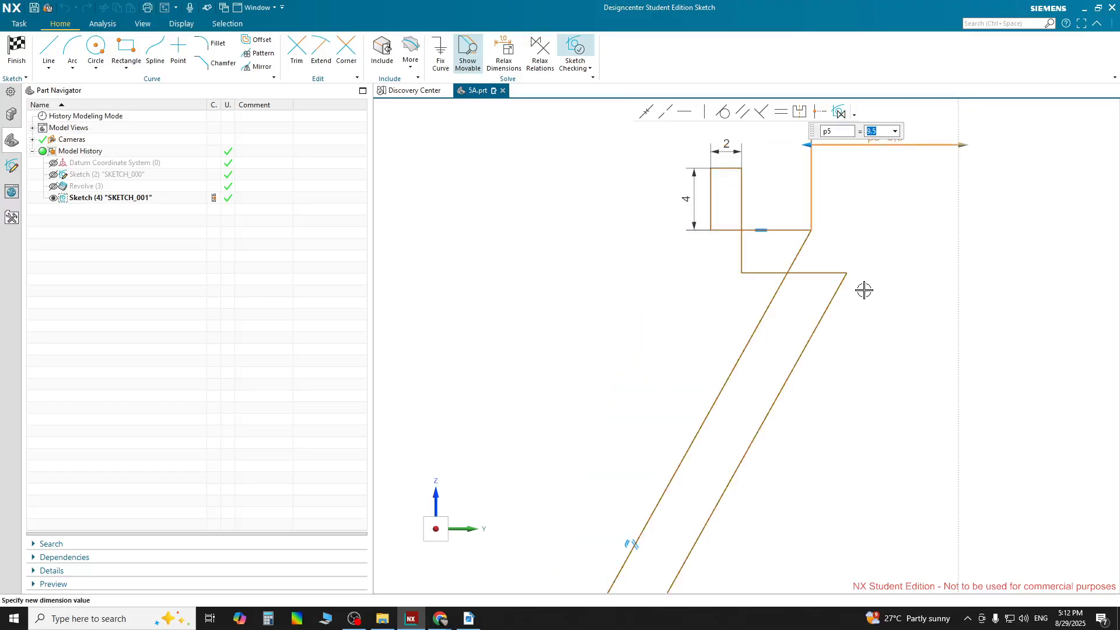
scroll(867, 229, down, 2)
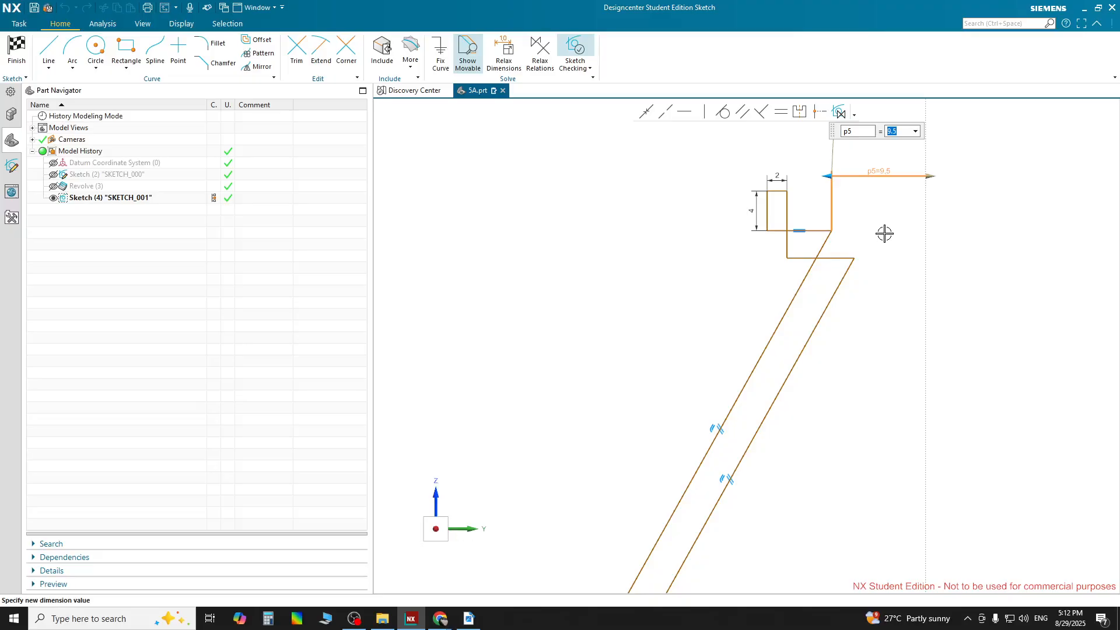
middle_click(887, 231)
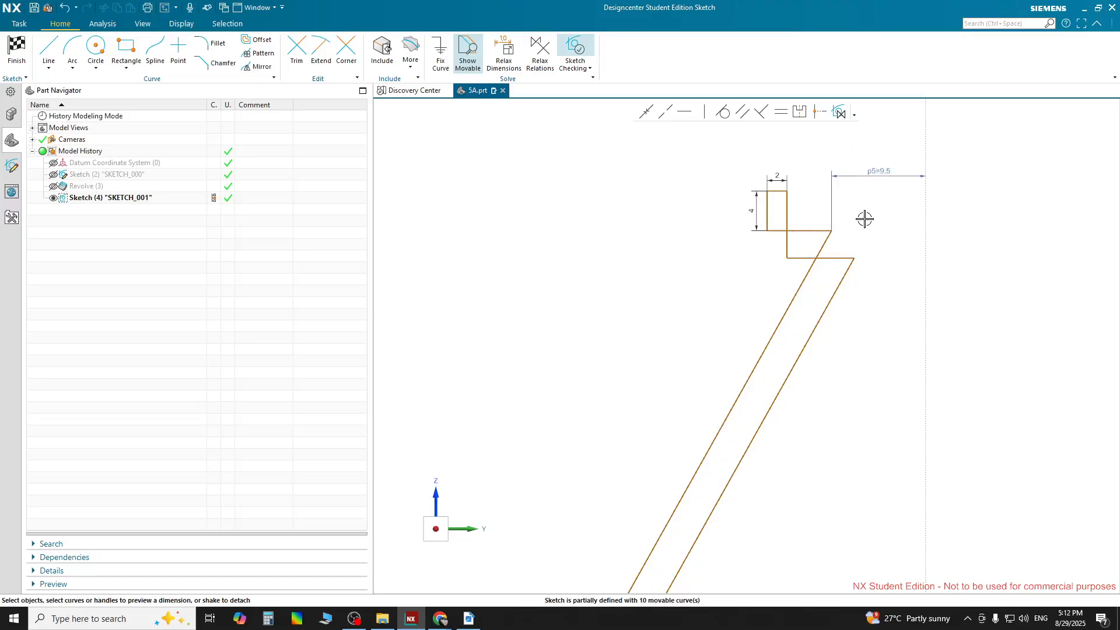
Shift the narrow upper neck inward between the slanted wall and the vertical axis, and move the 9.5 mm dimension higher above the profile.
scroll(881, 288, down, 2)
scroll(890, 278, up, 2)
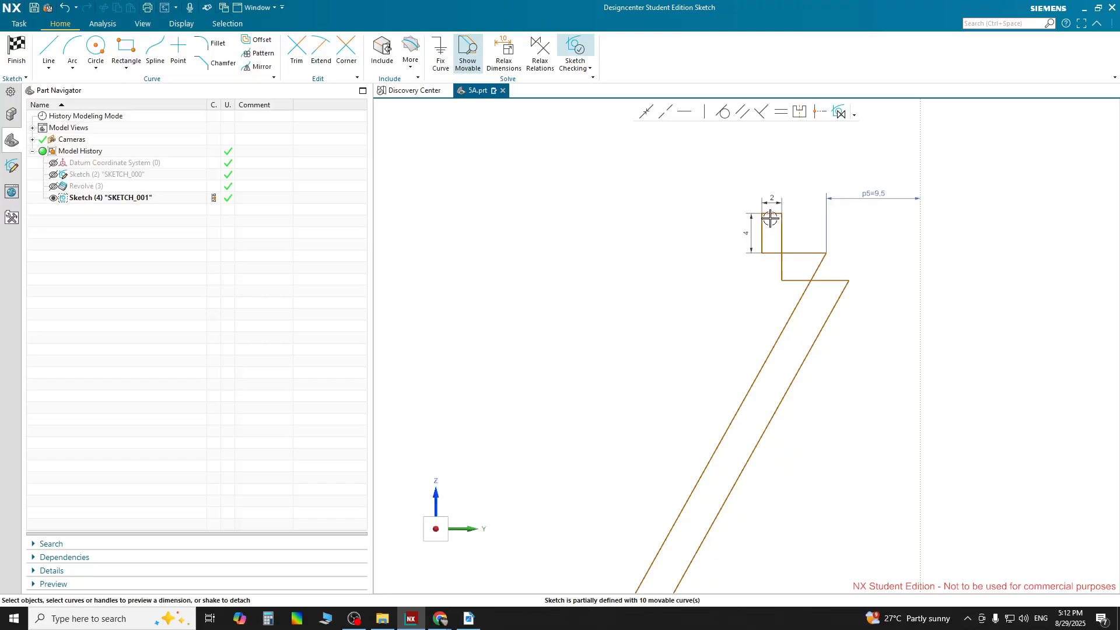
drag(730, 184, 795, 282)
mouse_move(782, 225)
mouse_down()
mouse_move(875, 230)
mouse_move(862, 228)
mouse_move(869, 240)
mouse_up()
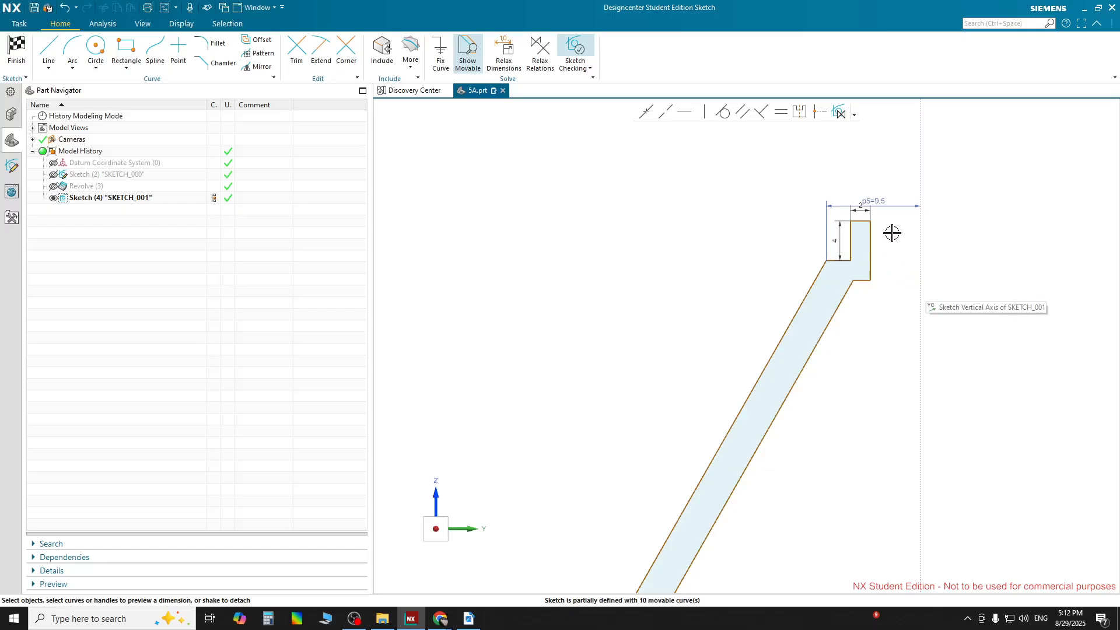
drag(881, 204, 880, 170)
scroll(857, 250, up, 2)
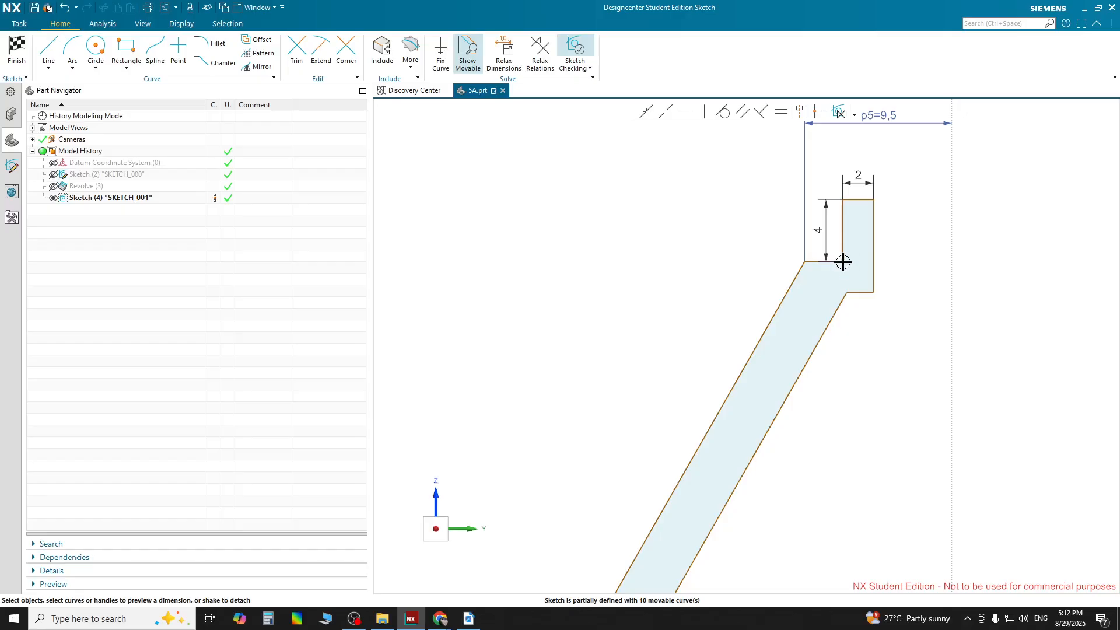
Dimension the distance from the neck's outer vertical edge to the sketch's vertical axis and set it to 15/2 mm.
click(842, 230)
click(952, 225)
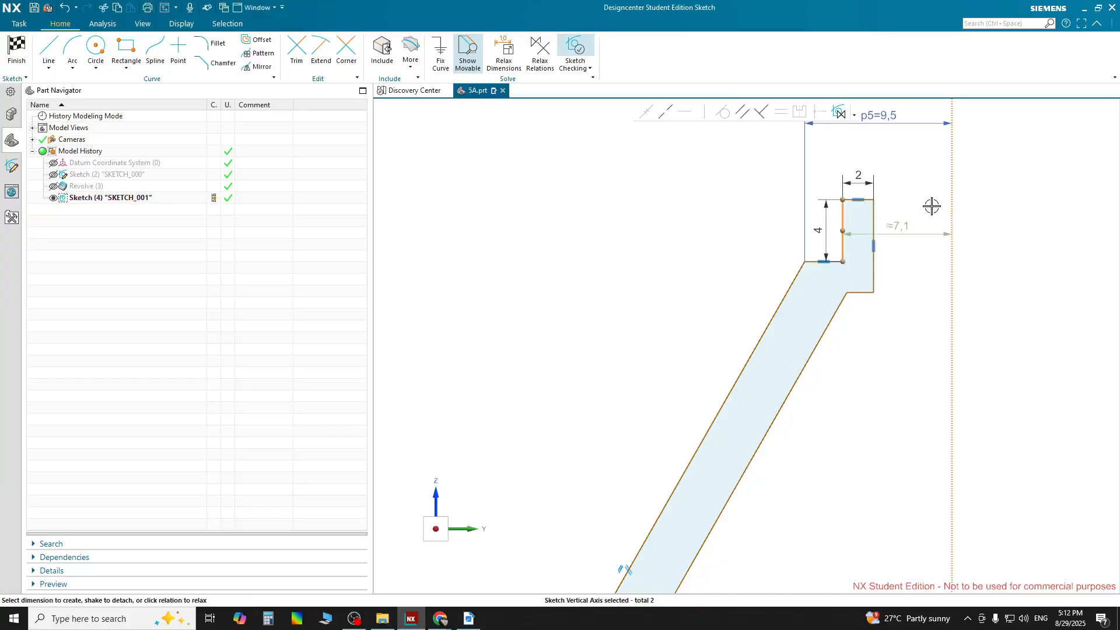
click(904, 158)
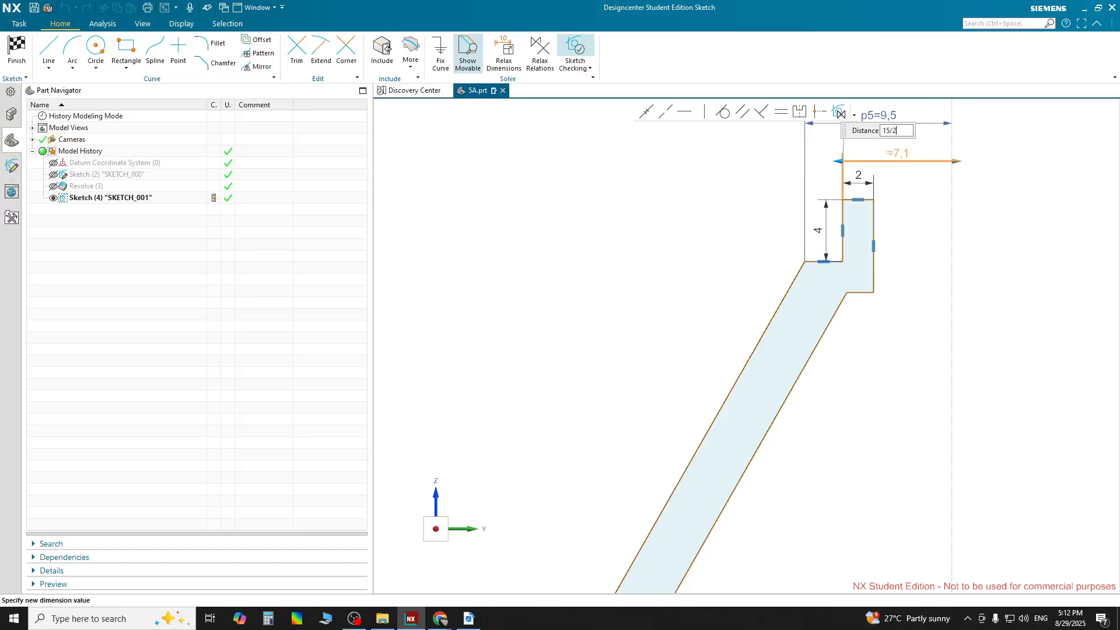
key(Return)
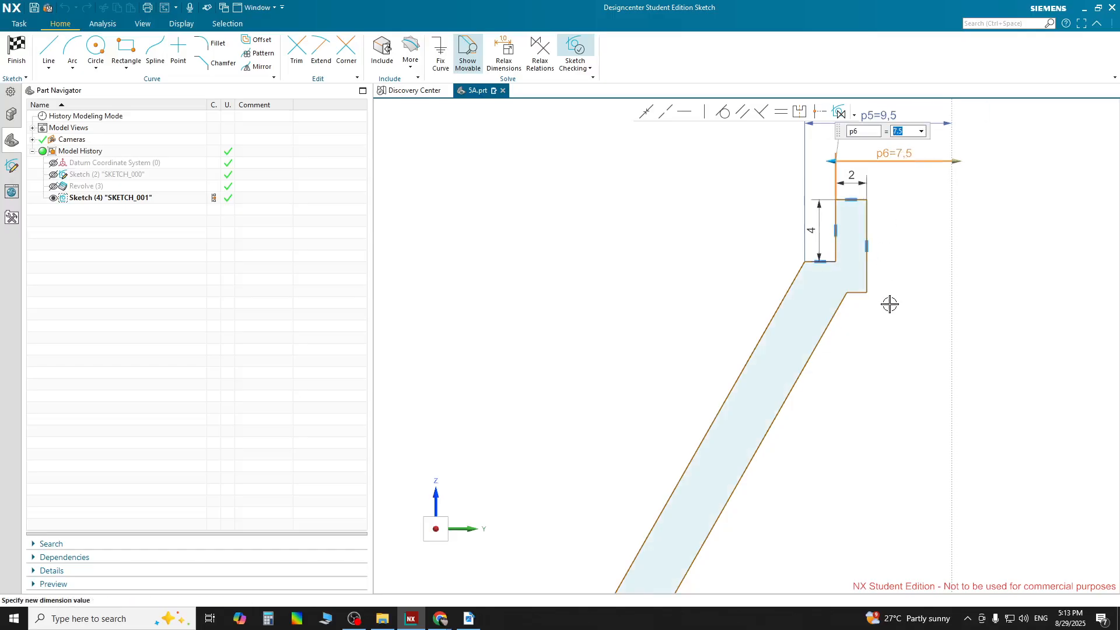
Dimension the upper neck's inner vertical edge, the one nearest the vertical axis, as 6 mm.
scroll(722, 285, down, 3)
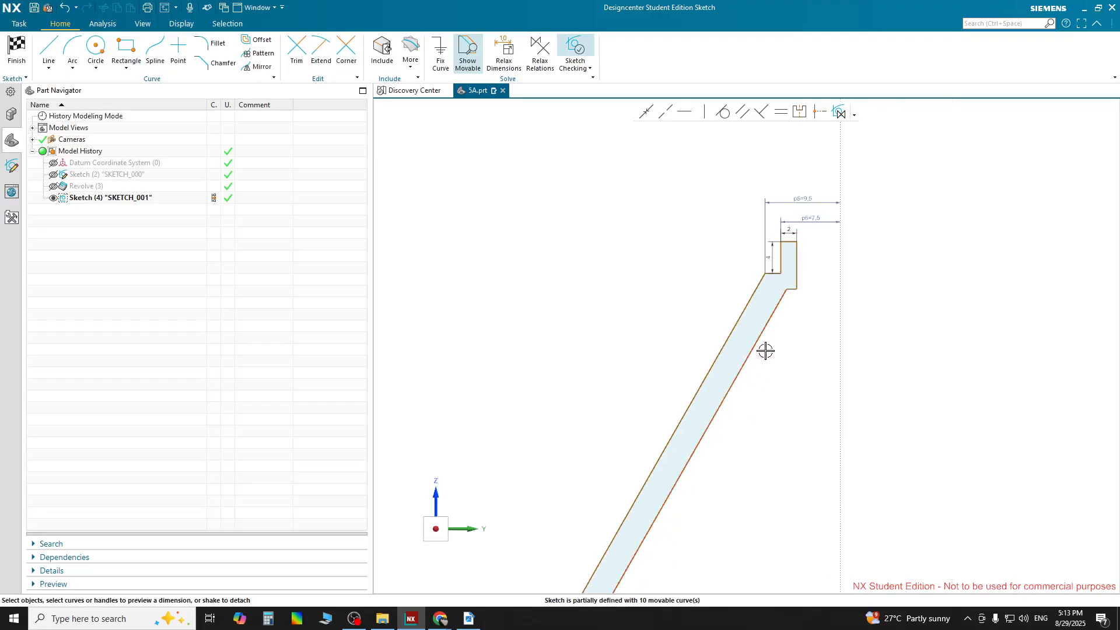
click(799, 260)
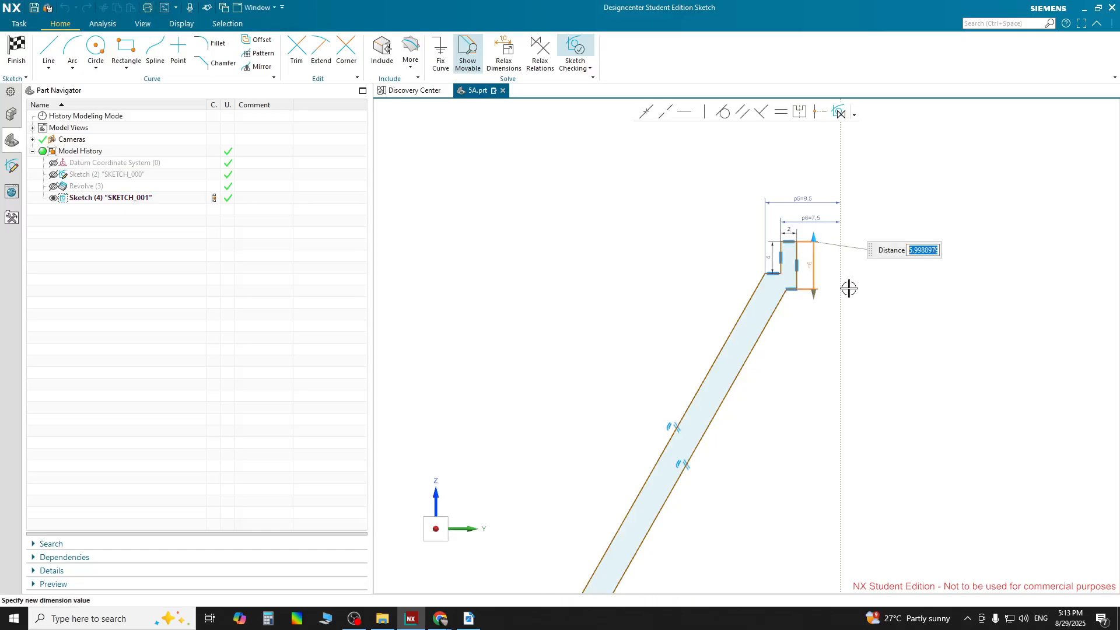
text(69)
key(Return)
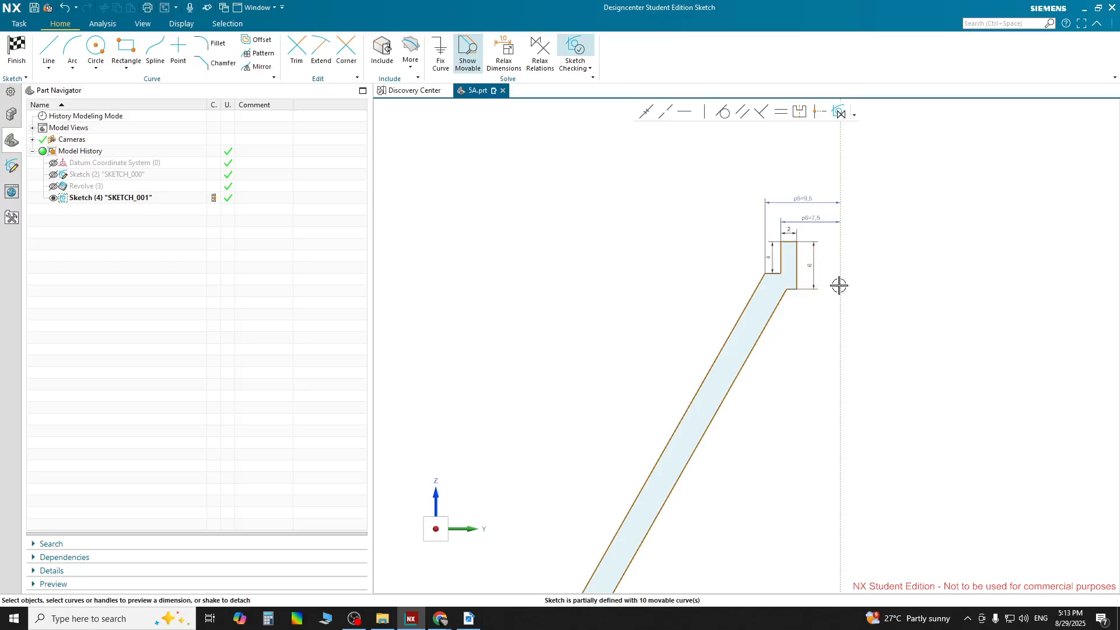
Dimension the distance between the two parallel slanted wall lines as 2 mm, placing the dimension outside the wall.
scroll(818, 298, up, 3)
scroll(818, 298, up, 1)
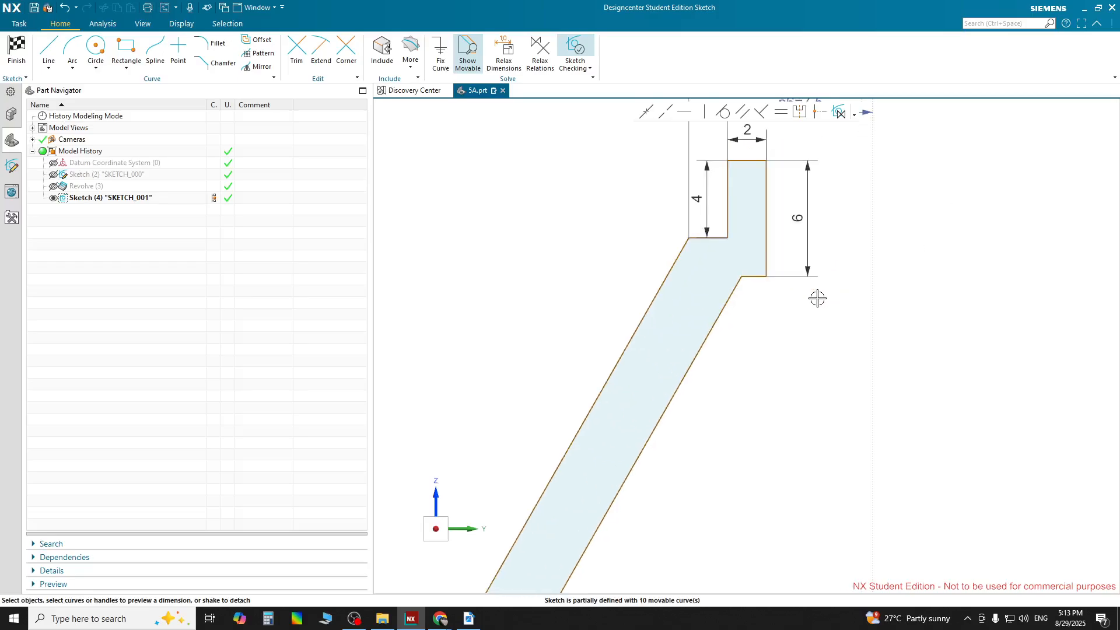
scroll(817, 298, down, 1)
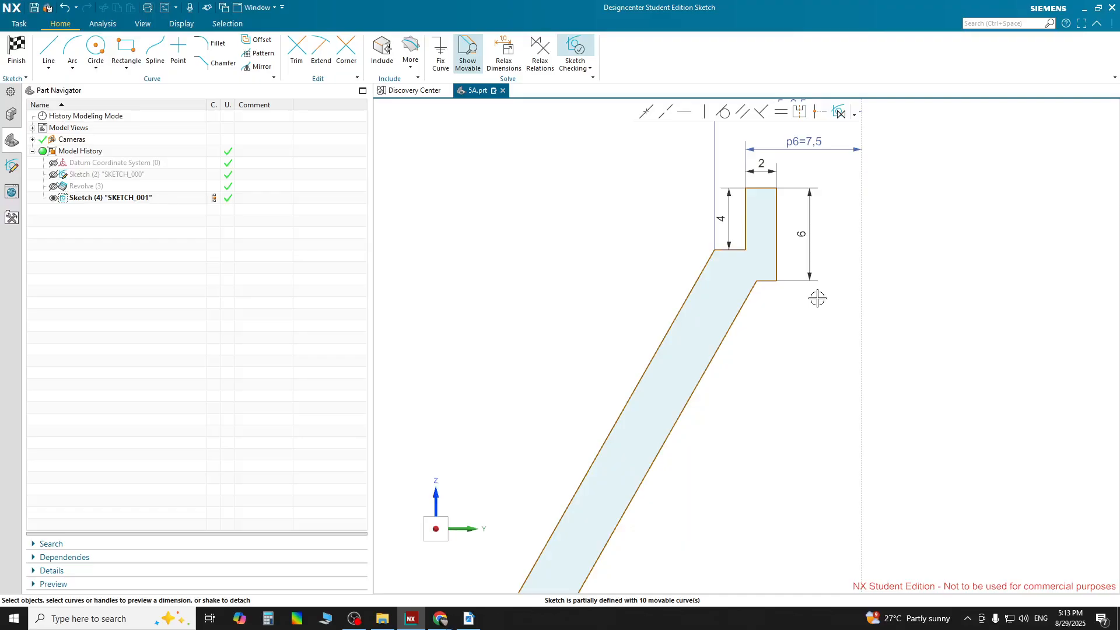
scroll(817, 298, down, 3)
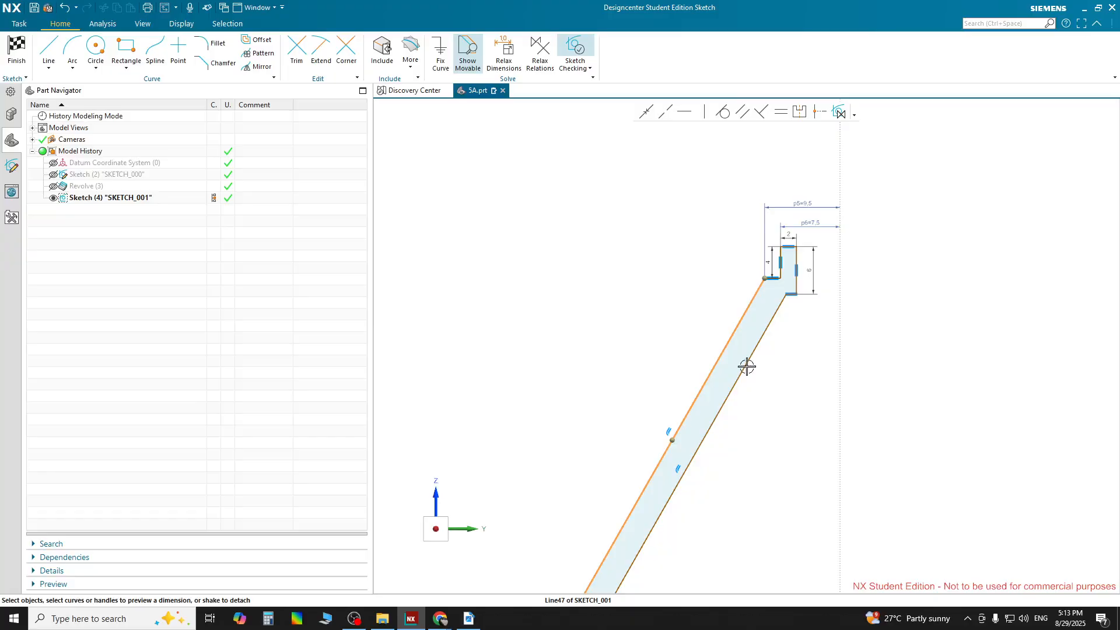
click(745, 365)
click(721, 358)
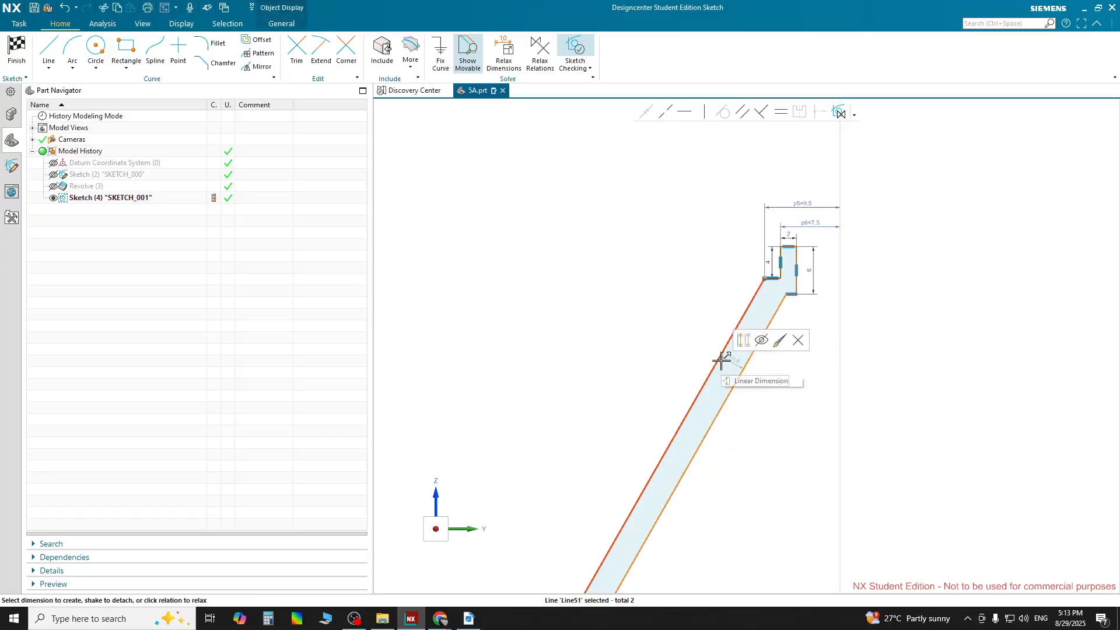
click(684, 344)
text(2)
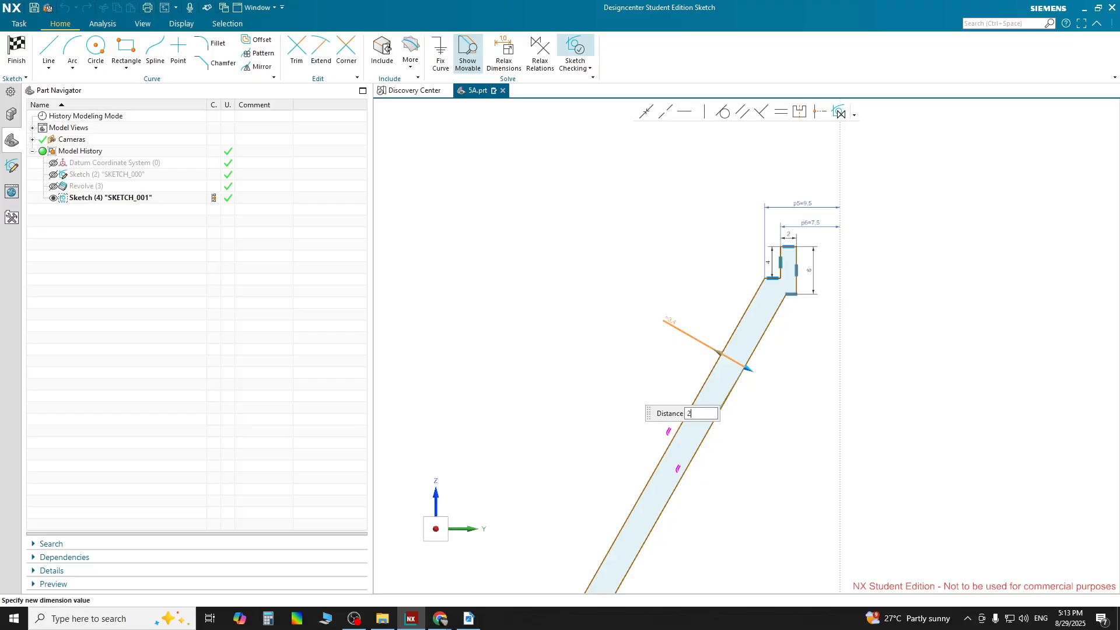
key(Return)
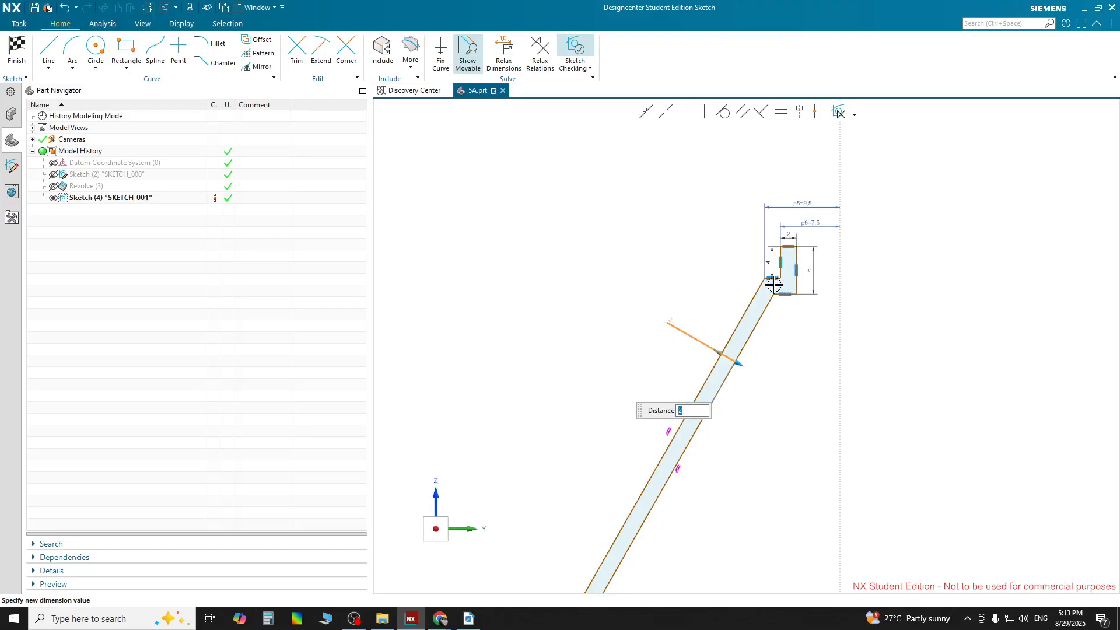
middle_click(645, 325)
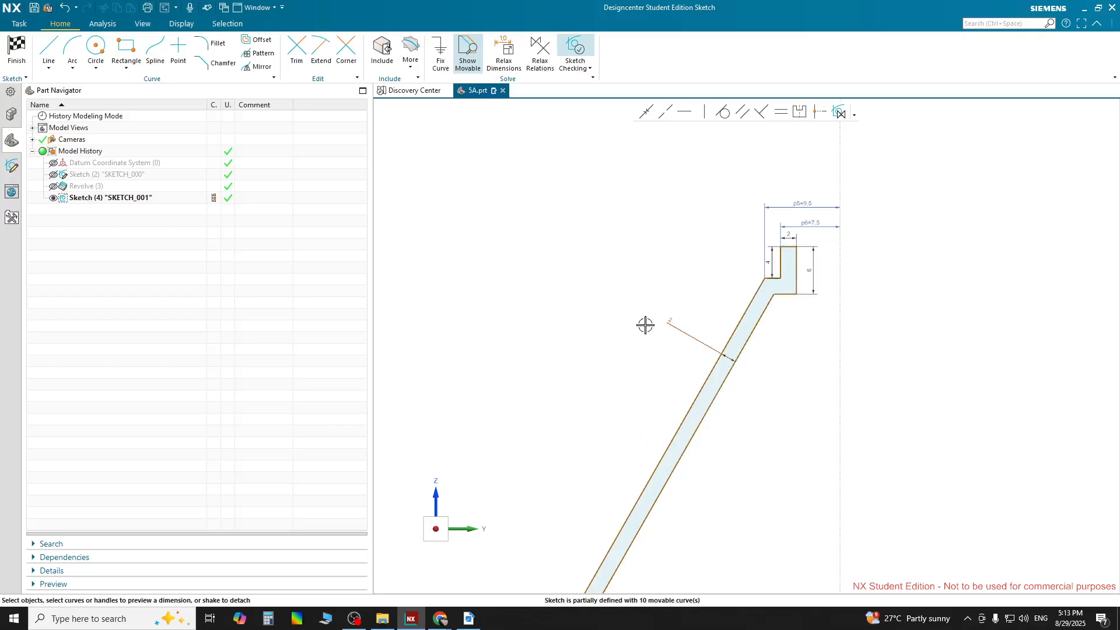
Dimension the base flange's outer vertical edge as 4 mm, placing the dimension outside the profile.
scroll(758, 397, down, 3)
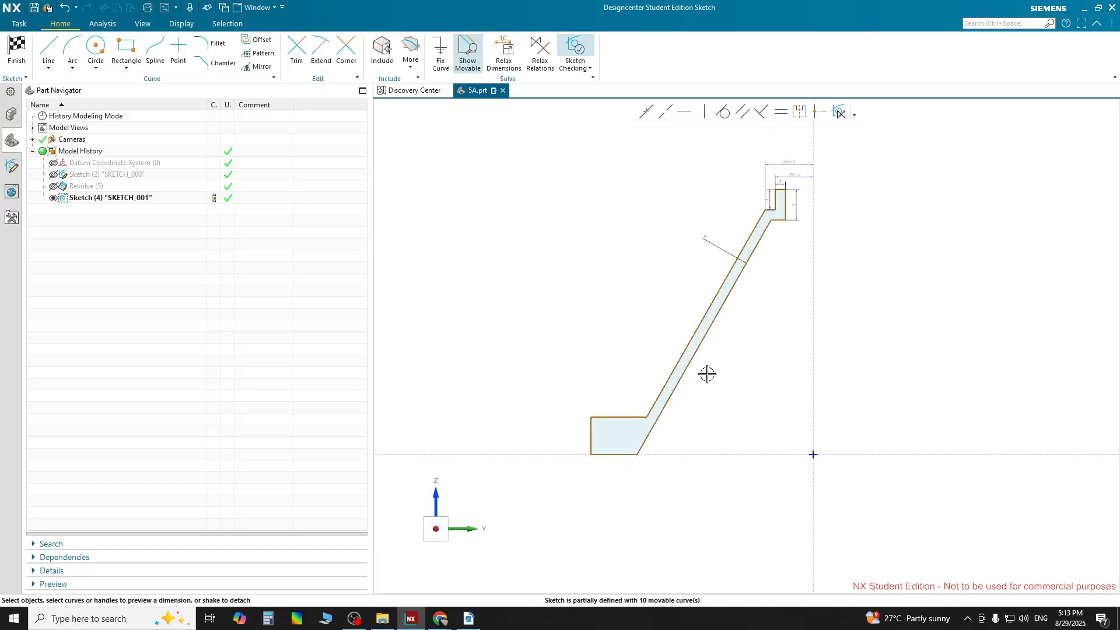
scroll(721, 344, up, 1)
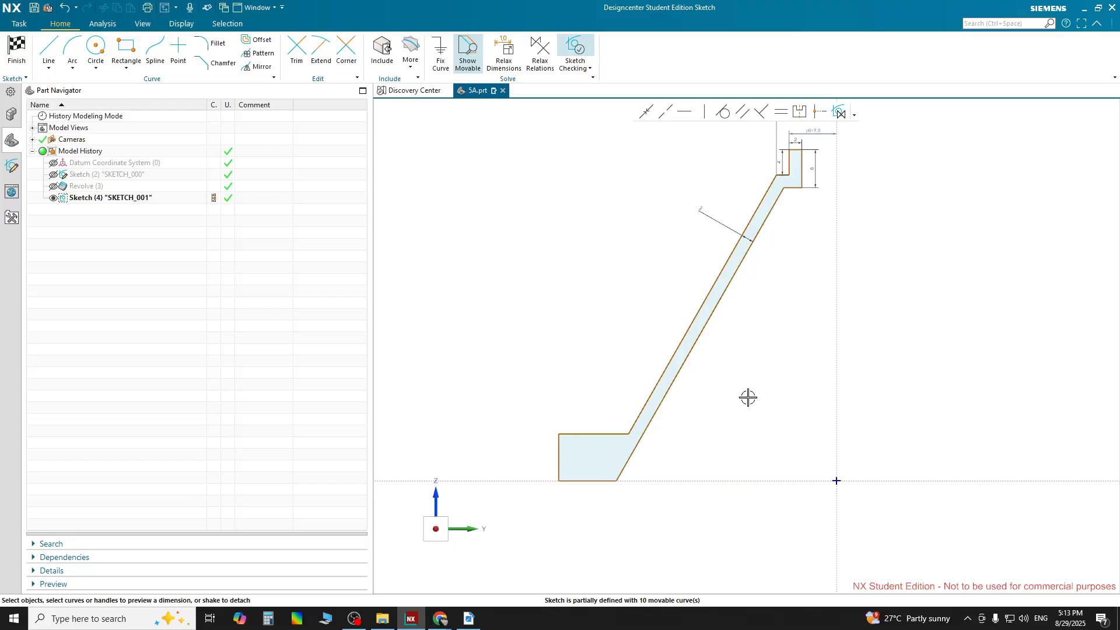
click(559, 473)
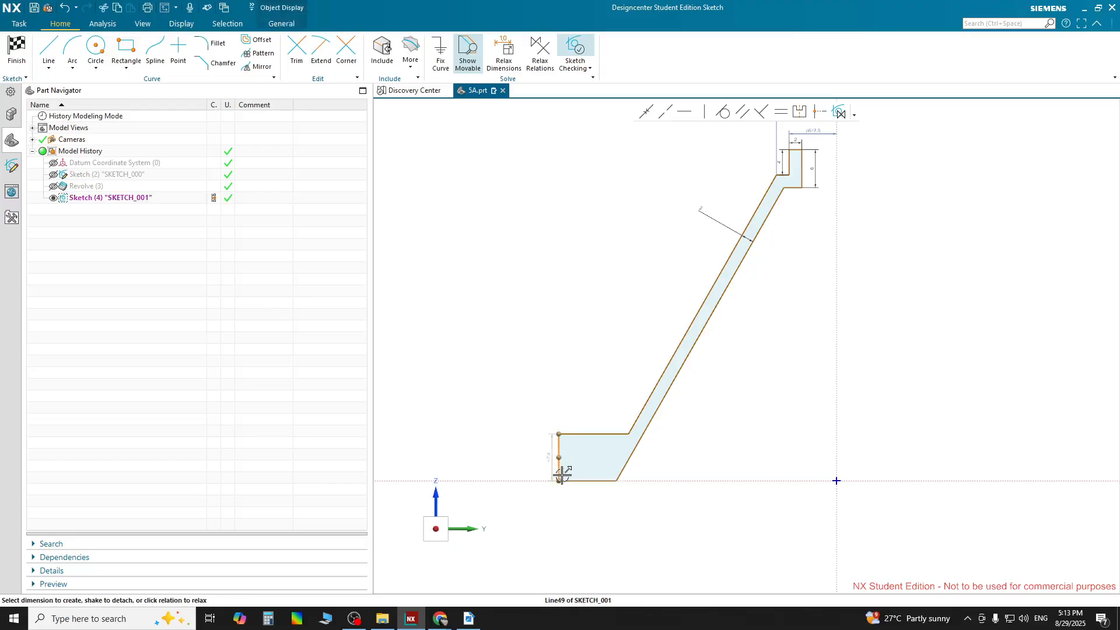
drag(561, 476, 510, 468)
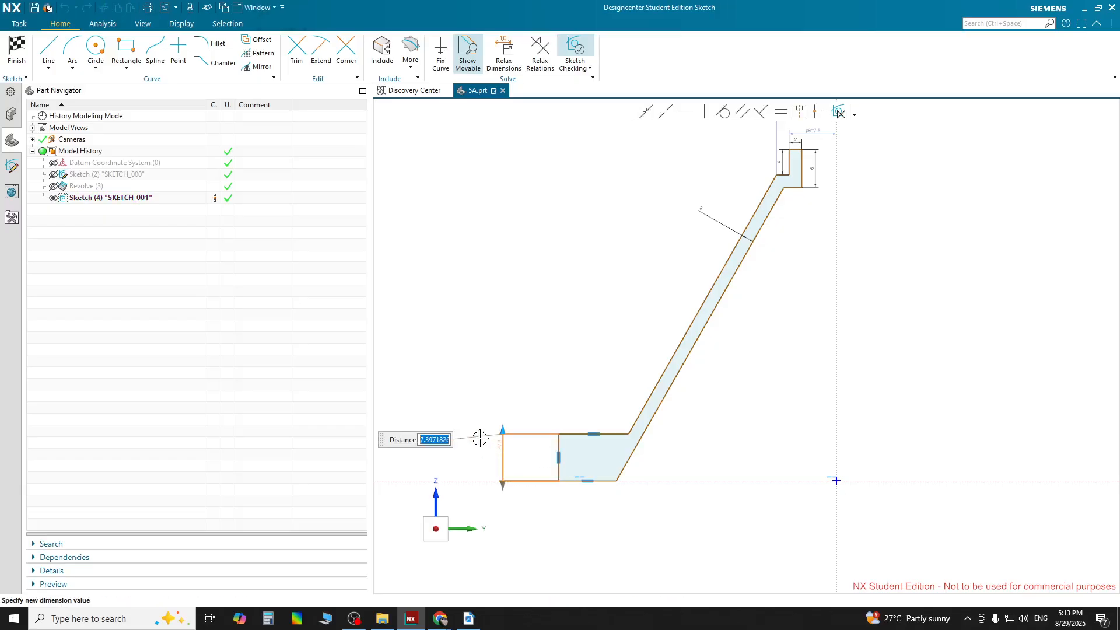
text(4)
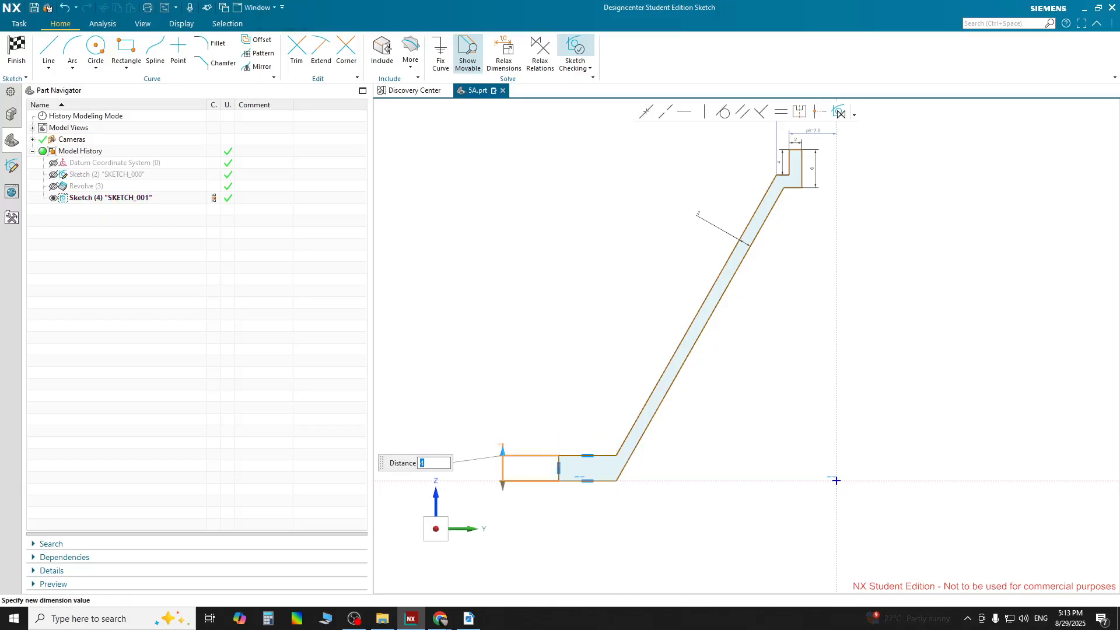
key(Return)
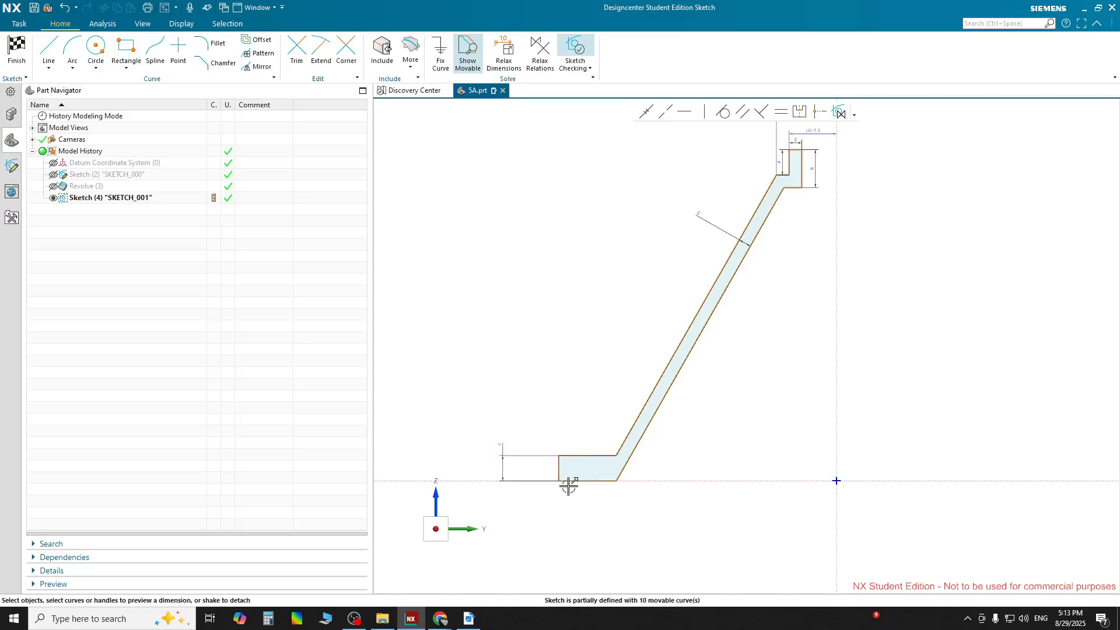
Dimension the distance from the base flange's outer vertical edge to the sketch's vertical axis below the profile and set it to 55/2 mm.
scroll(570, 484, up, 3)
click(550, 454)
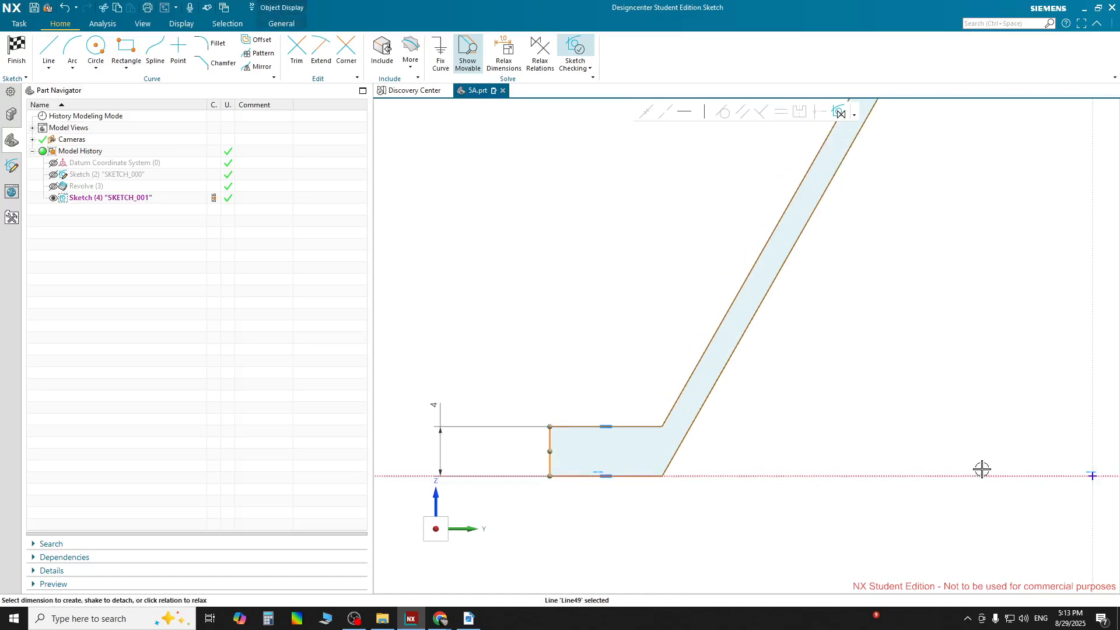
click(1093, 446)
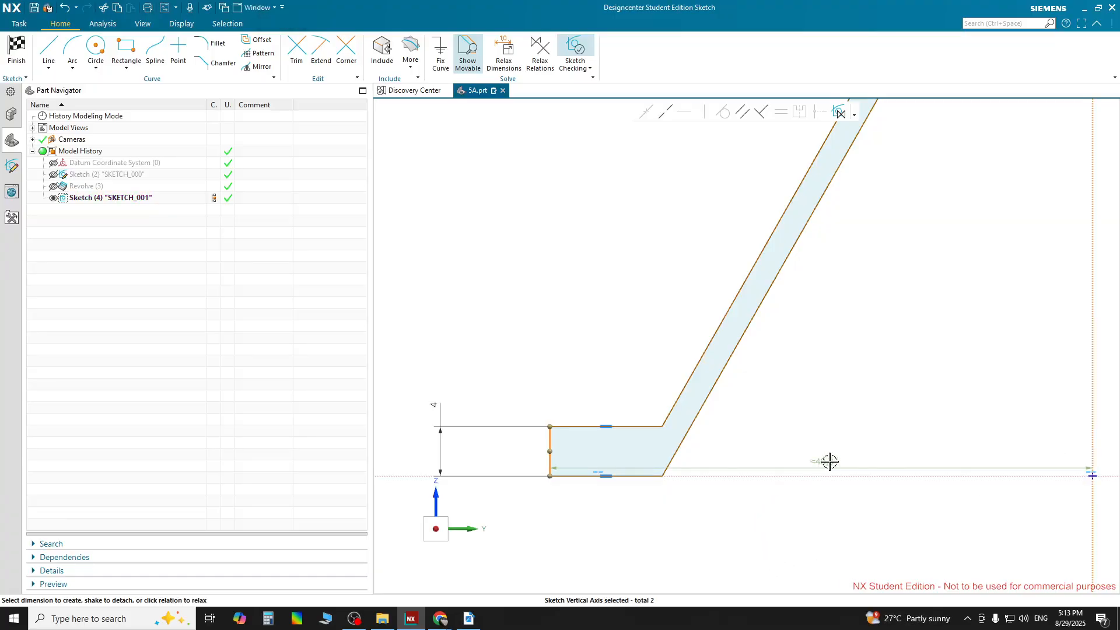
click(785, 540)
scroll(785, 541, down, 3)
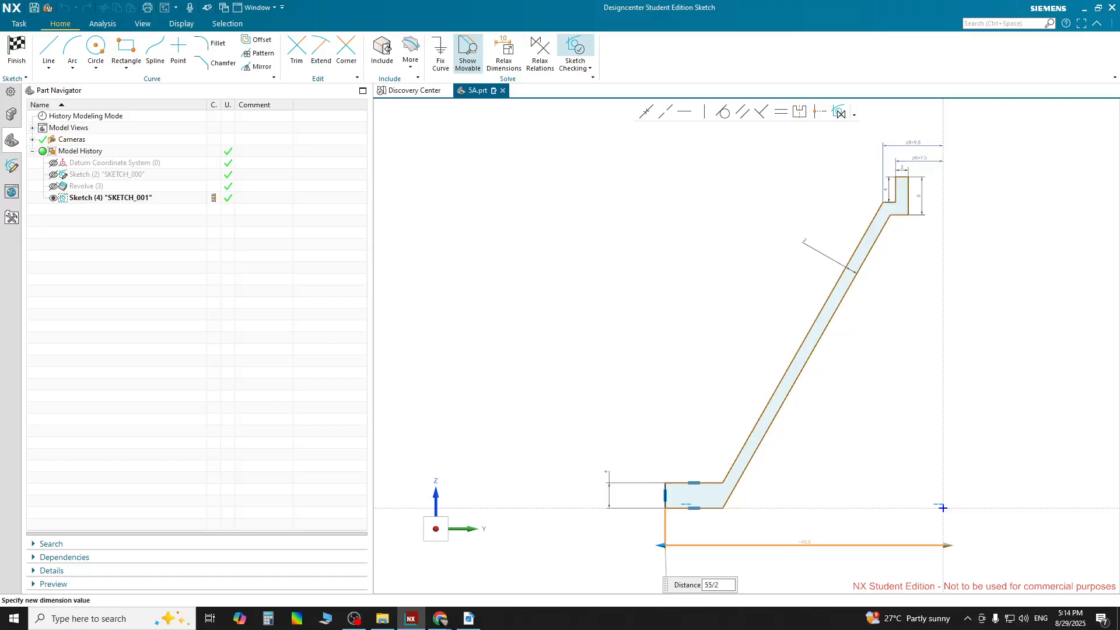
text(55/2)
key(Return)
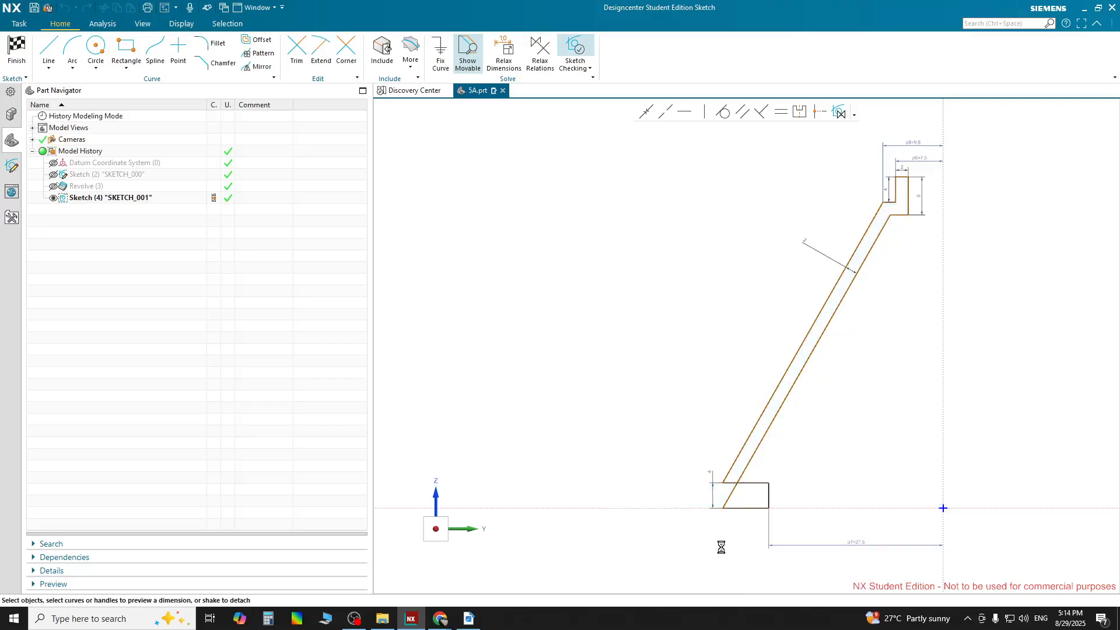
Shift both slanted wall lines toward the vertical axis, past the flange's outer edge, so that the profile does not cross itself.
scroll(785, 510, up, 5)
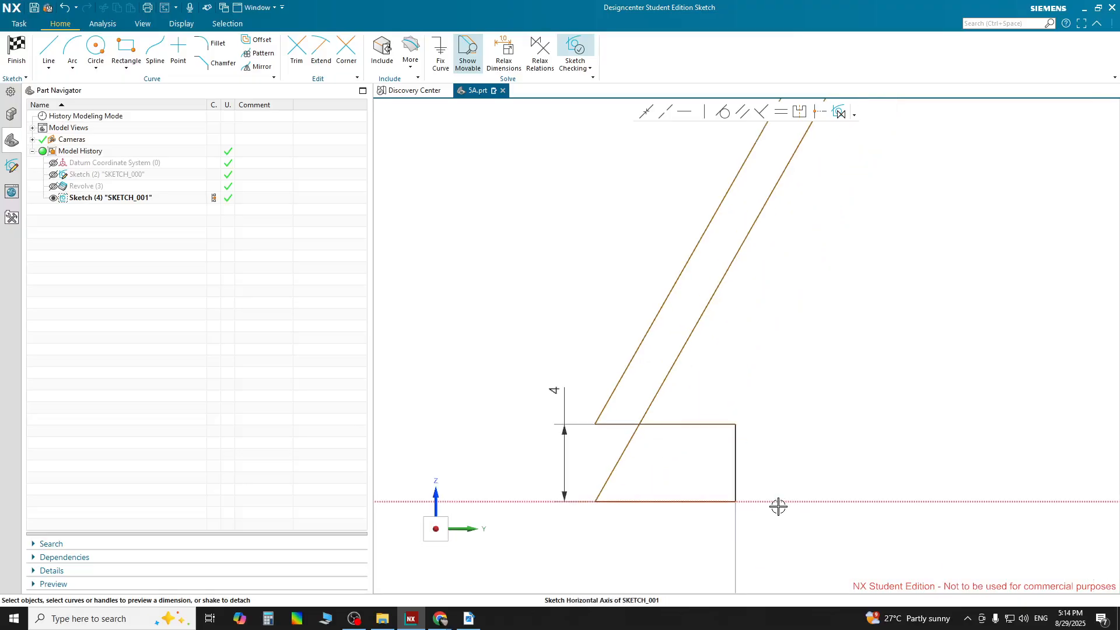
scroll(777, 506, down, 2)
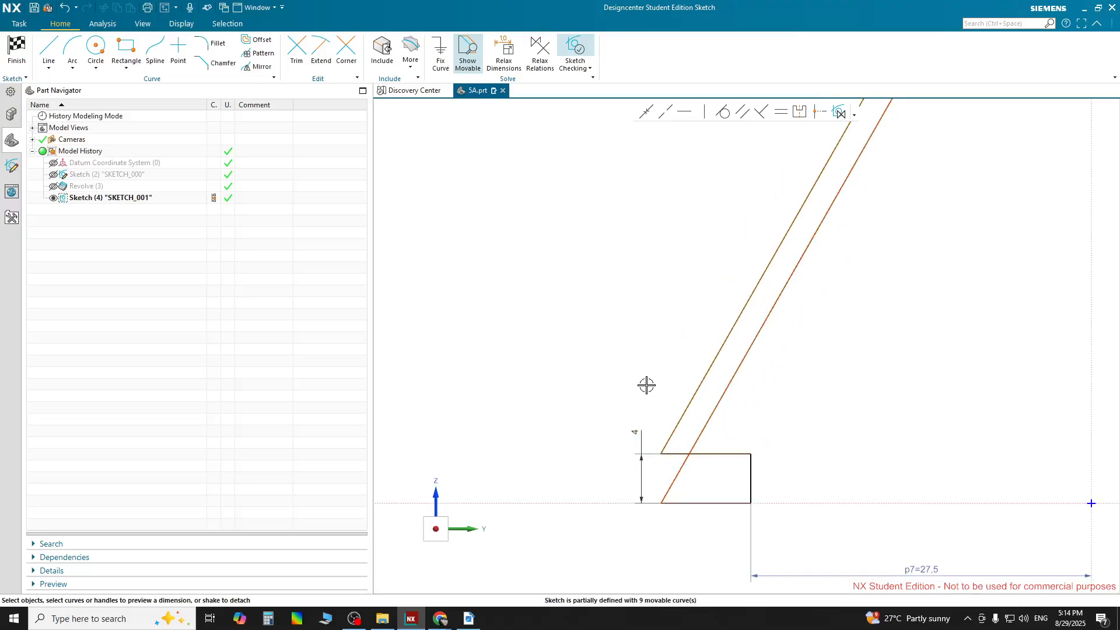
click(698, 388)
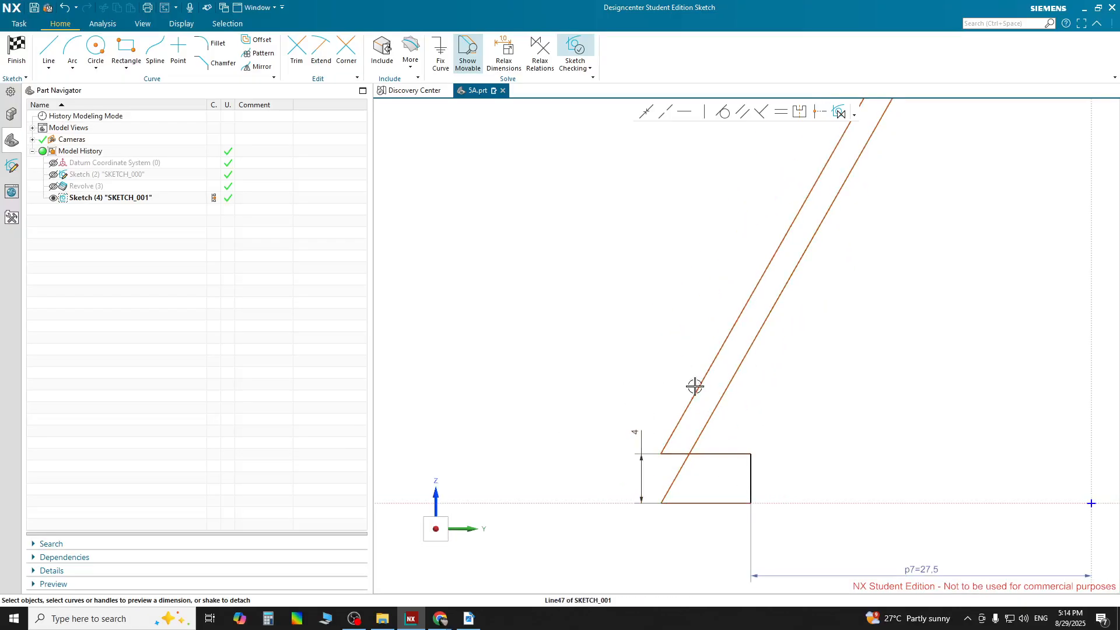
click(713, 412)
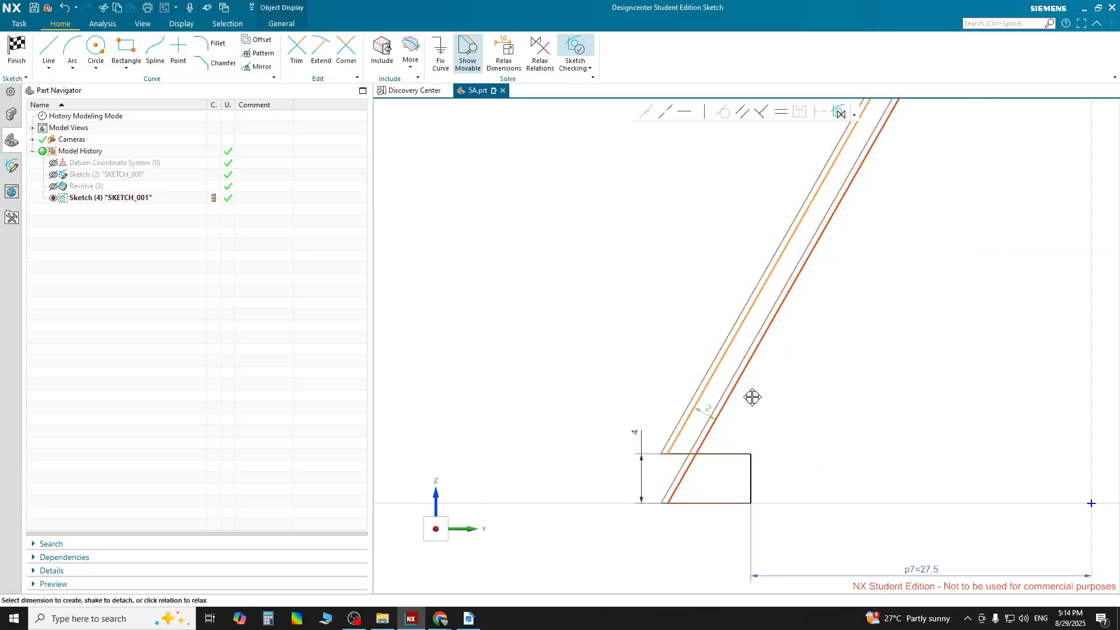
mouse_move(752, 397)
mouse_down()
mouse_move(914, 413)
mouse_move(852, 417)
mouse_move(858, 463)
mouse_up()
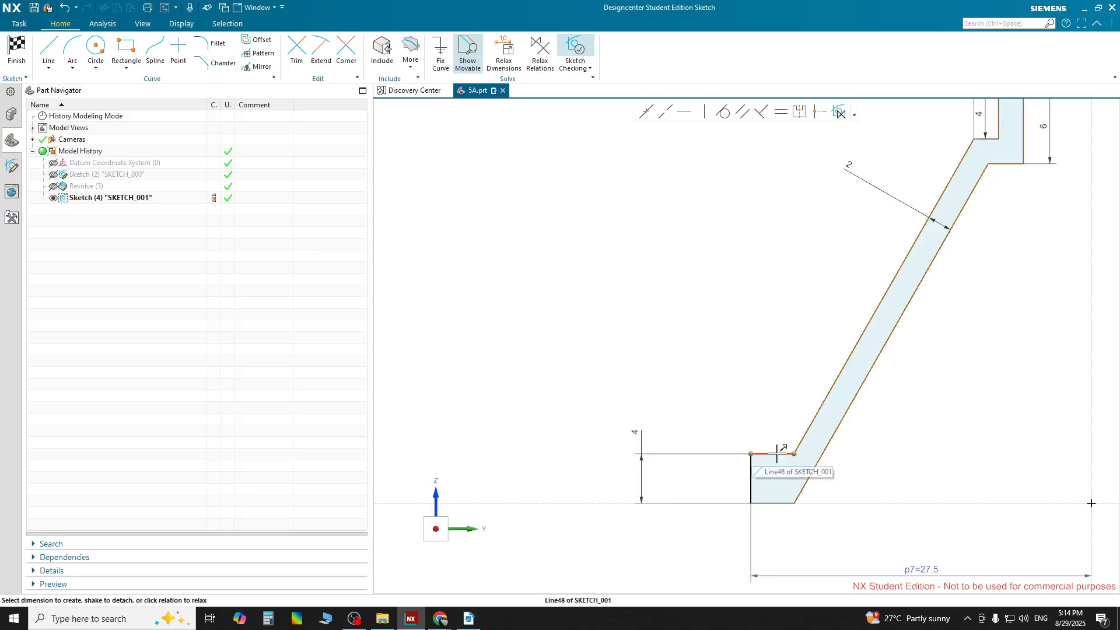
Examine the base flange and slanted wall up close for edges that still need a dimension.
mouse_move(778, 452)
shift+middle_down()
mouse_move(708, 392)
mouse_move(528, 433)
shift+middle_up()
scroll(541, 417, down, 1)
scroll(542, 415, down, 2)
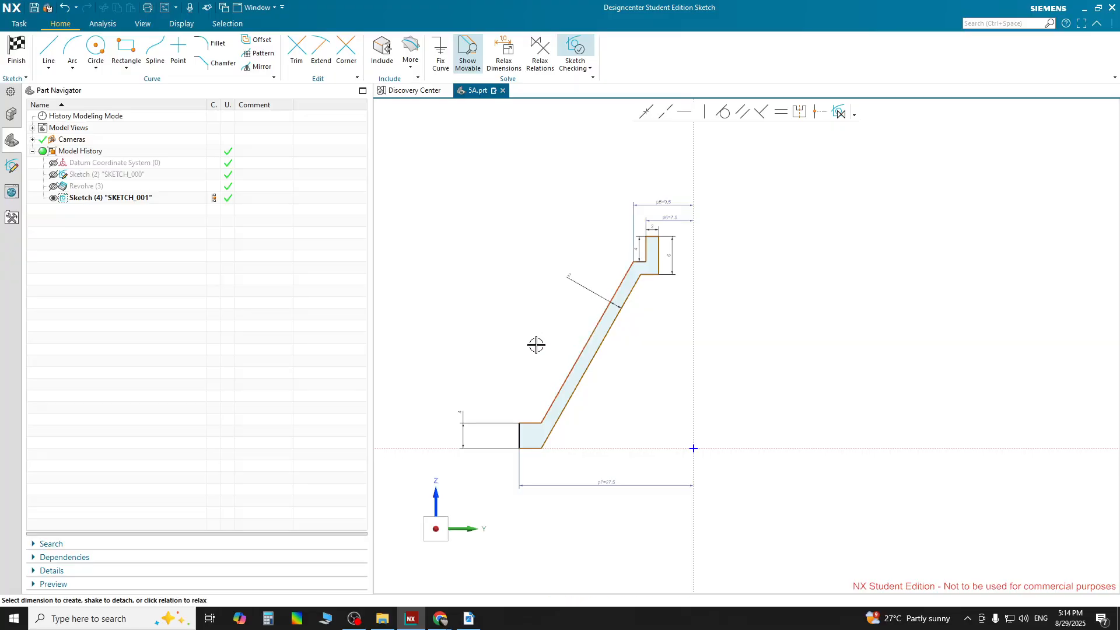
shift+middle_drag(540, 346, 600, 346)
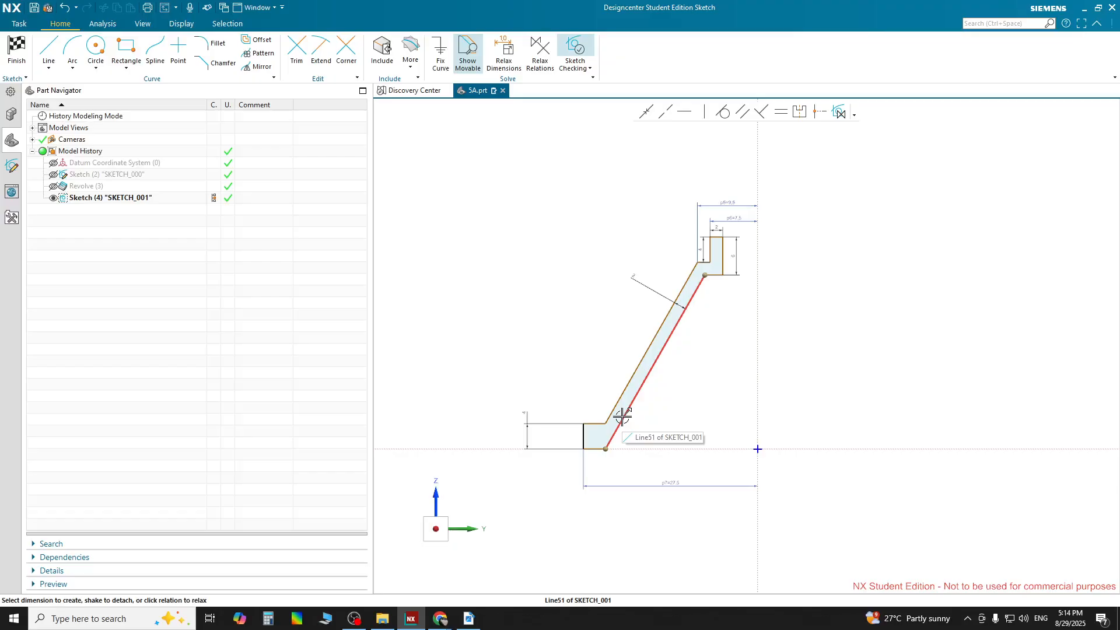
scroll(610, 430, up, 3)
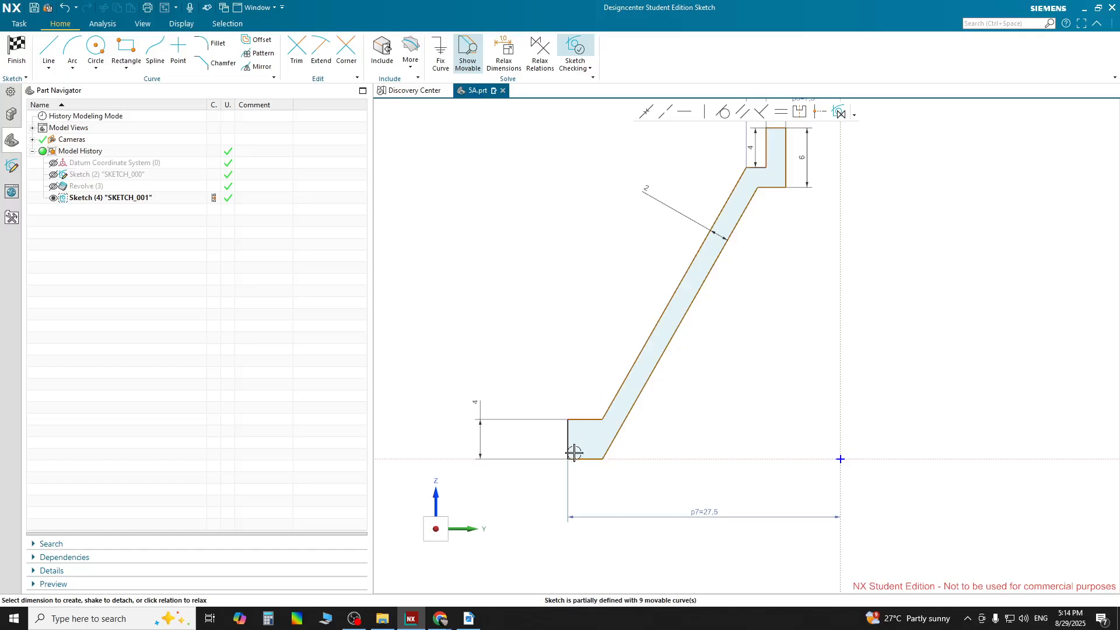
scroll(563, 448, up, 6)
scroll(577, 438, down, 6)
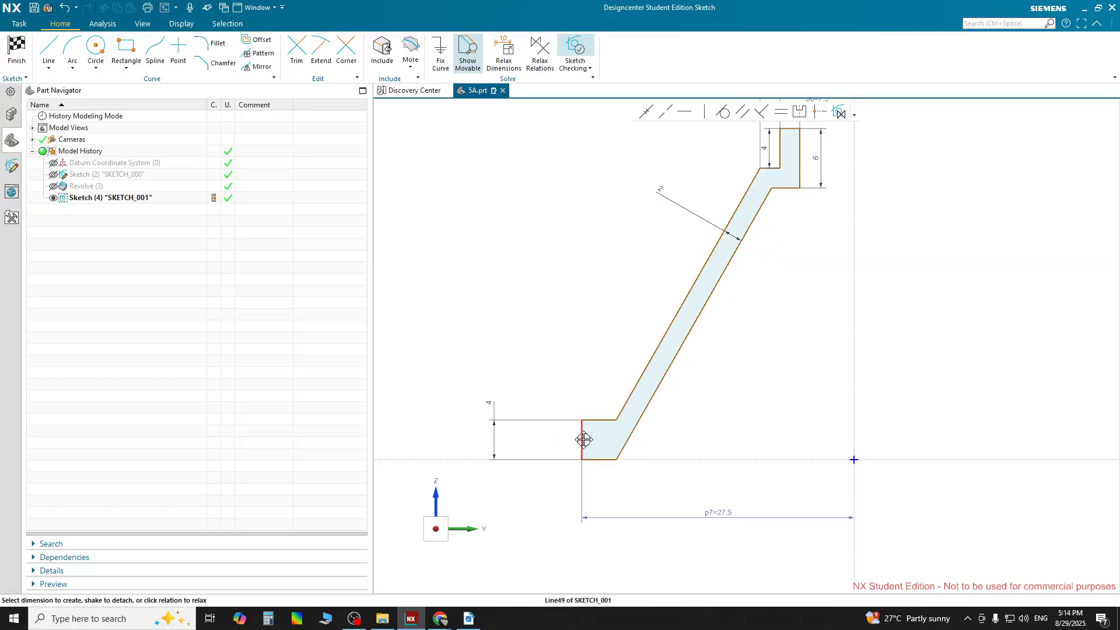
scroll(584, 440, up, 10)
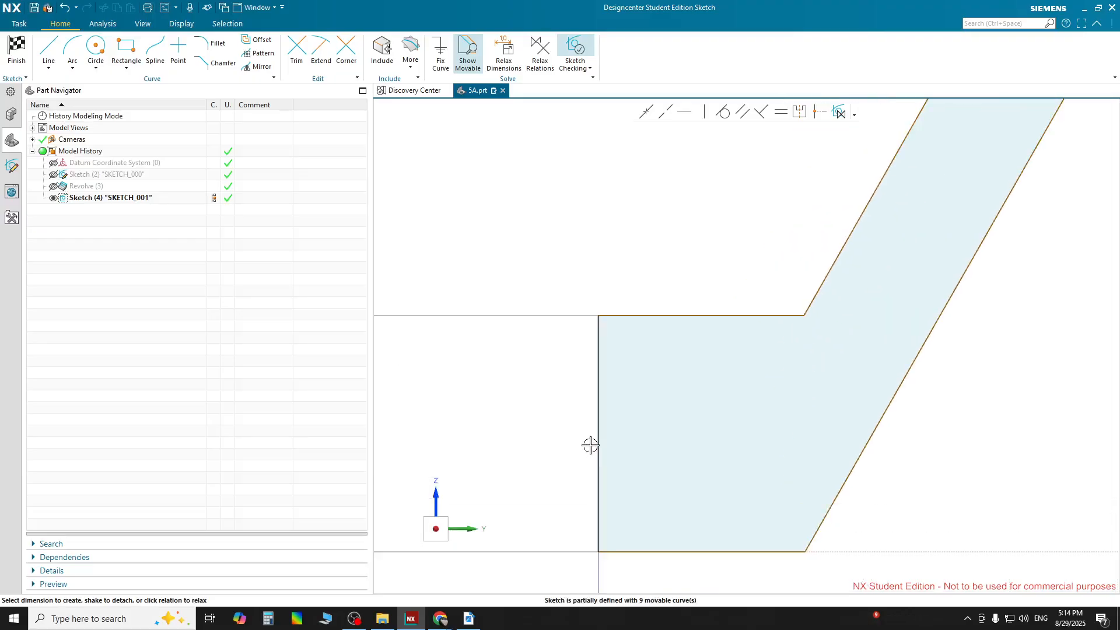
scroll(598, 439, down, 7)
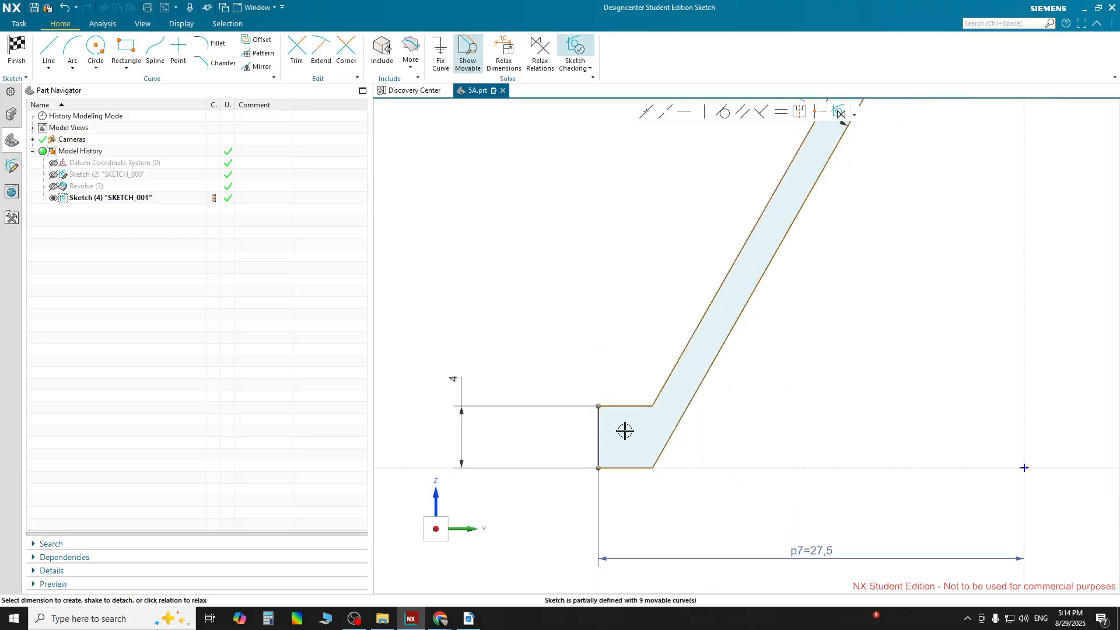
scroll(625, 430, down, 3)
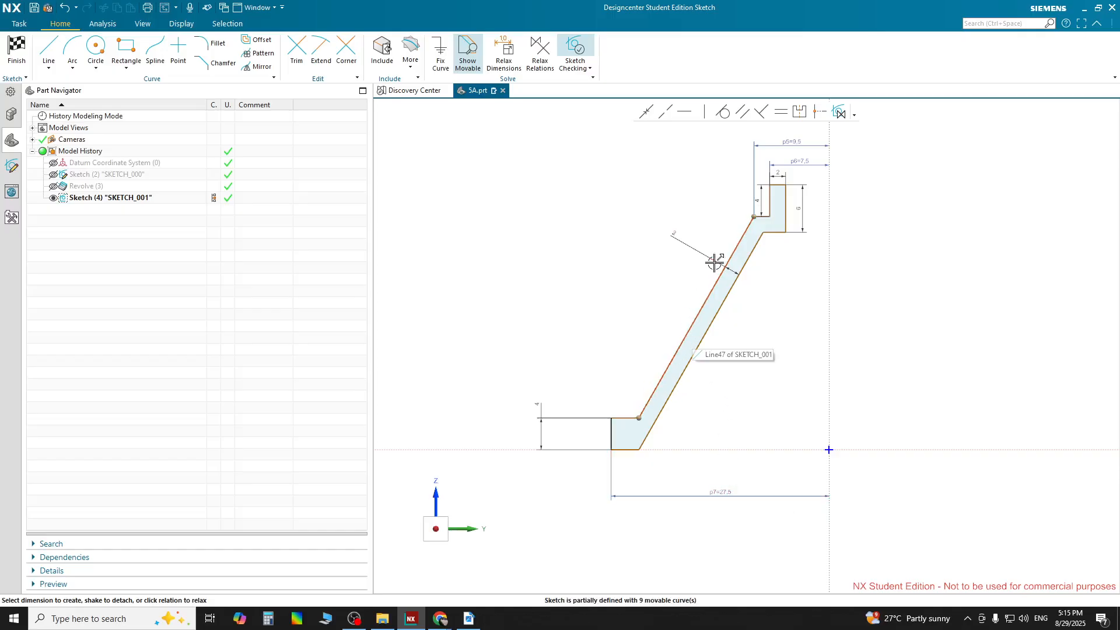
Move the slanted wall's 2 mm thickness dimension lower along the wall and check the neck and flange dimensions.
mouse_move(717, 259)
mouse_down()
mouse_move(664, 326)
mouse_move(621, 324)
mouse_up()
scroll(609, 467, up, 3)
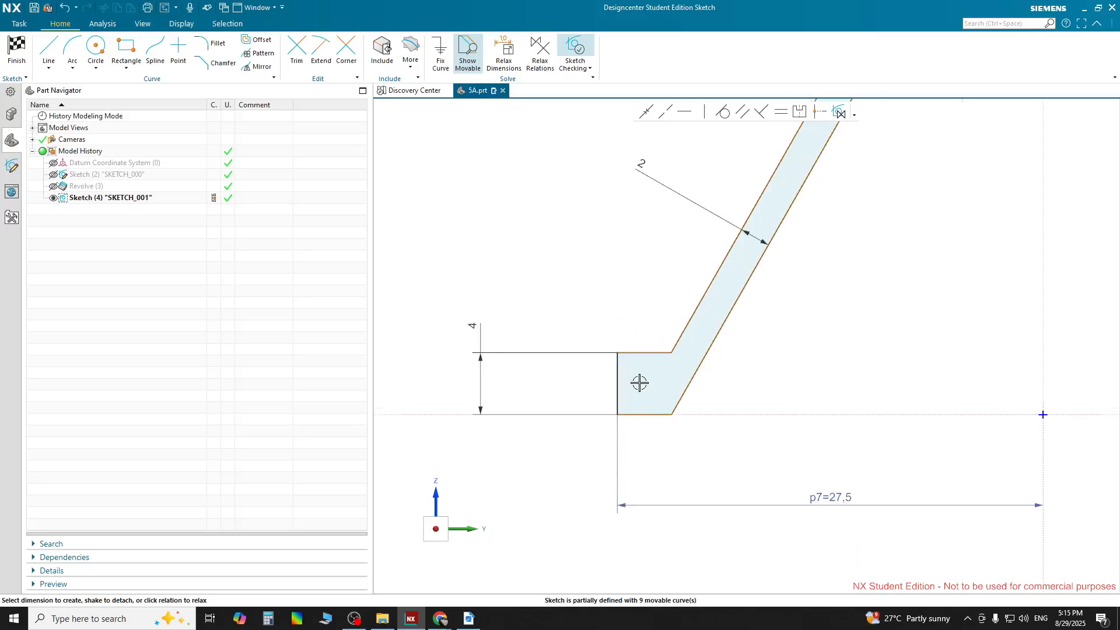
scroll(639, 382, down, 4)
scroll(759, 220, up, 3)
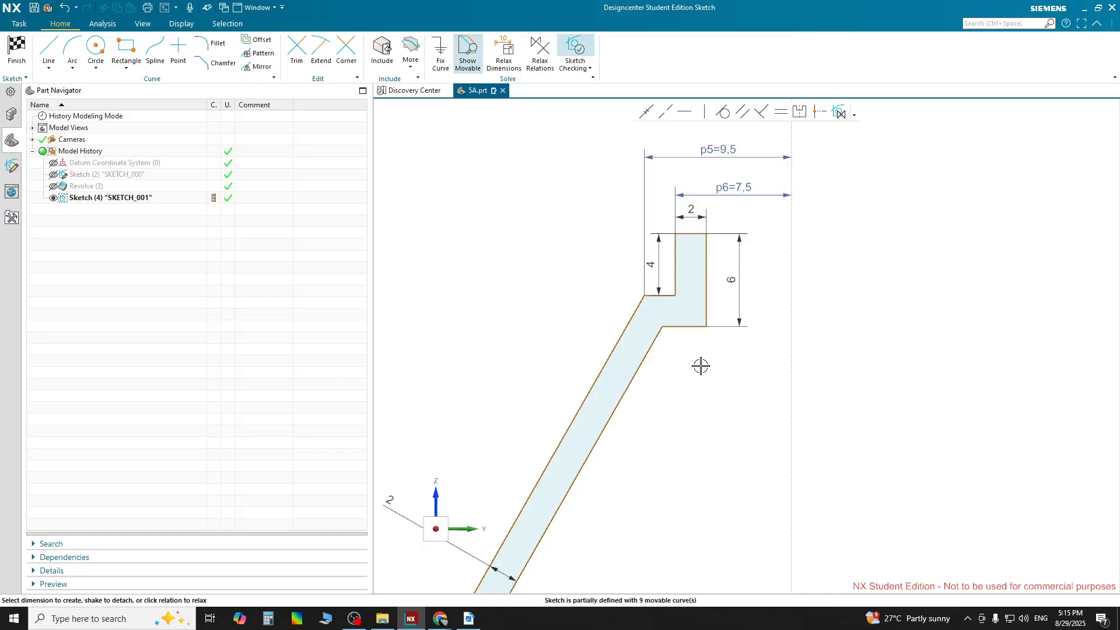
scroll(730, 371, down, 3)
scroll(725, 423, down, 1)
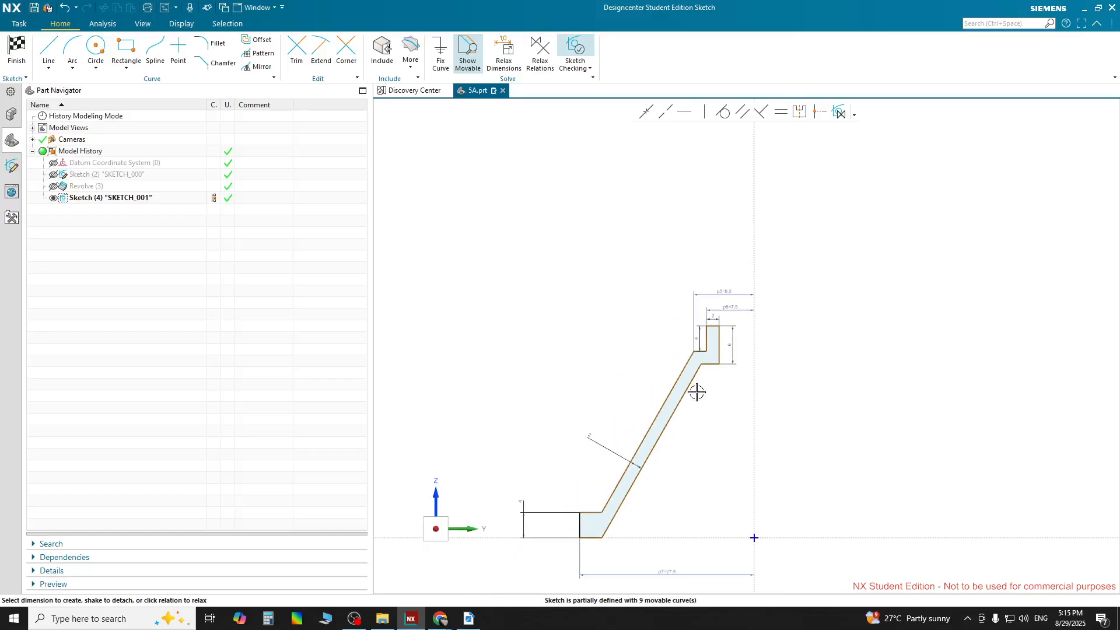
Shift the slanted wall and neck up and back down to find how the profile can still move.
scroll(668, 408, up, 1)
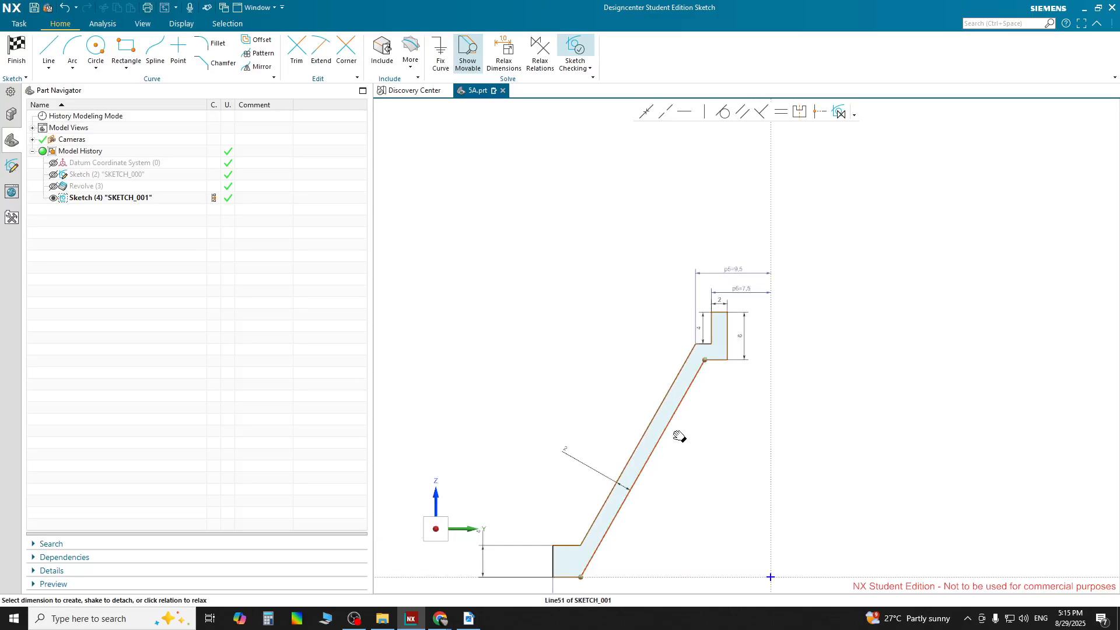
mouse_move(680, 435)
shift+middle_down()
mouse_move(687, 387)
mouse_move(672, 365)
shift+middle_up()
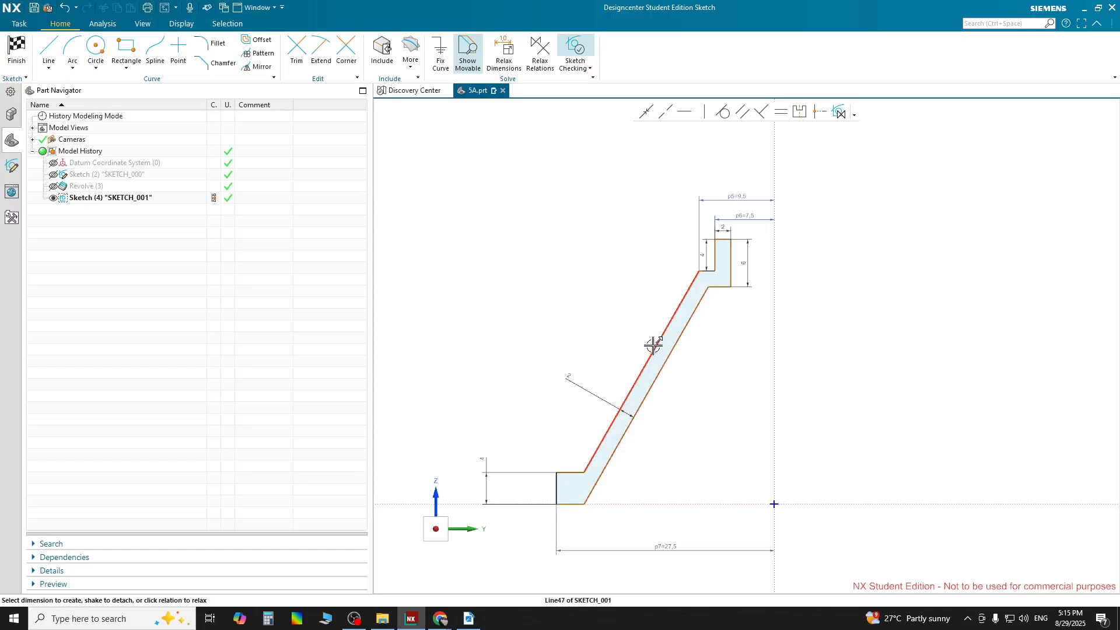
mouse_move(670, 355)
mouse_down()
mouse_move(684, 362)
mouse_move(664, 322)
mouse_move(712, 350)
mouse_move(707, 245)
mouse_move(736, 371)
mouse_move(728, 267)
mouse_move(707, 321)
mouse_up()
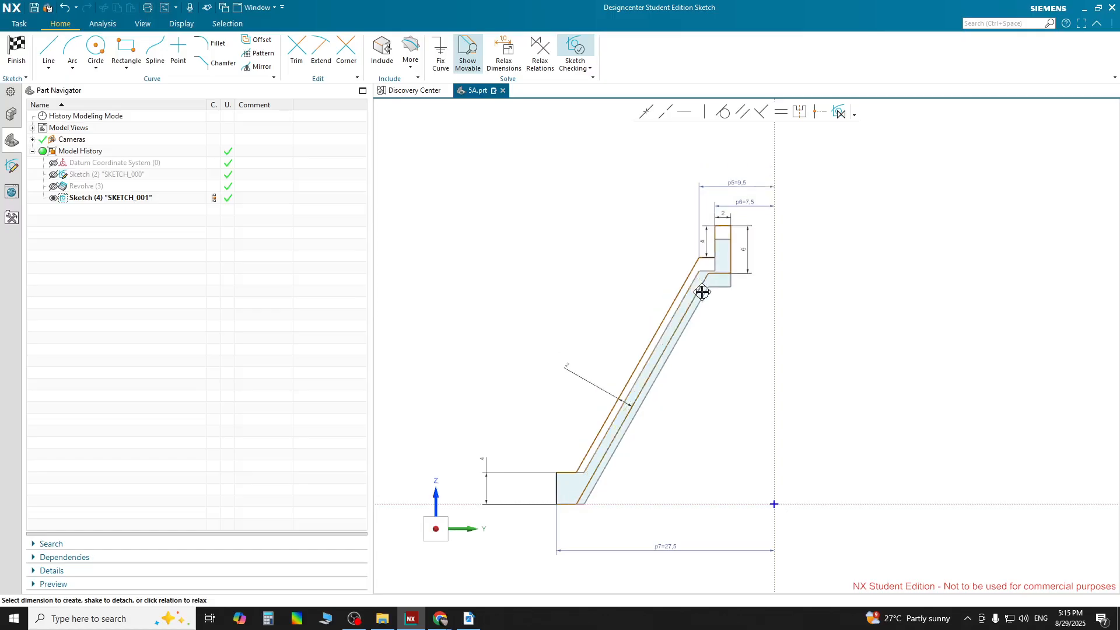
mouse_move(700, 291)
mouse_down()
mouse_move(692, 343)
mouse_move(705, 368)
mouse_move(700, 281)
mouse_move(700, 305)
mouse_up()
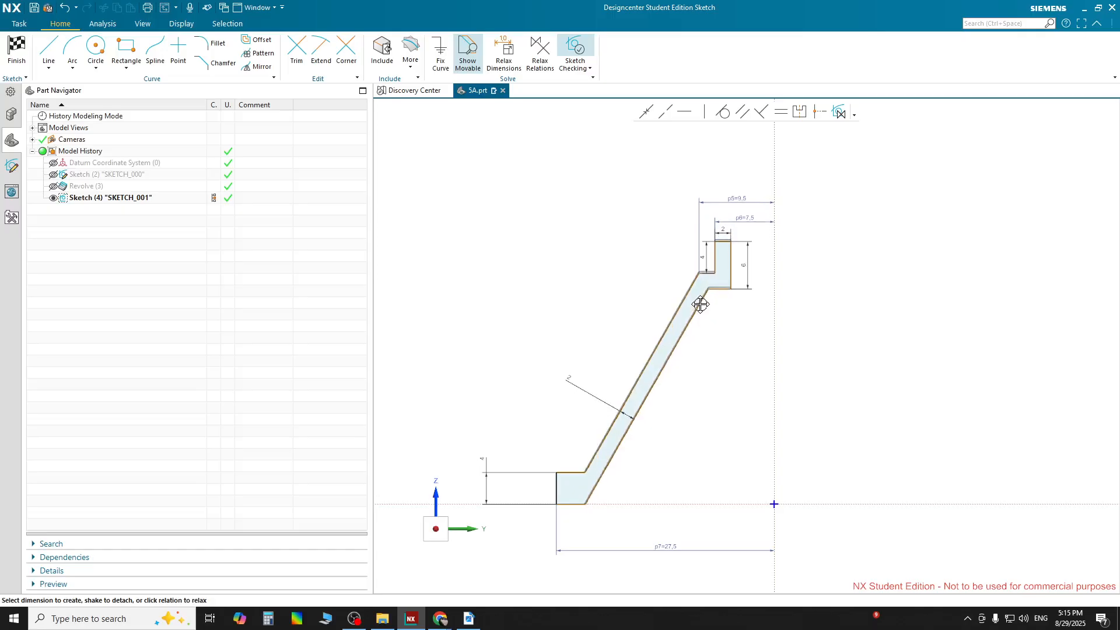
Dimension the height from the neck's top edge to the horizontal axis, placed beyond the vertical axis, and set it to 35 mm.
click(726, 237)
click(735, 504)
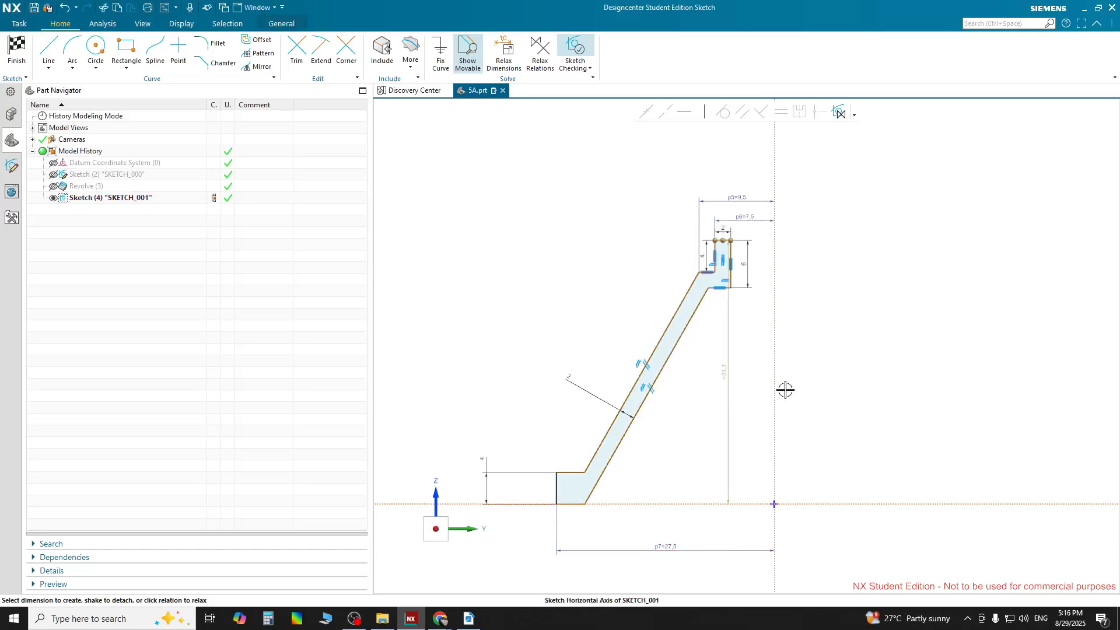
drag(721, 372, 855, 371)
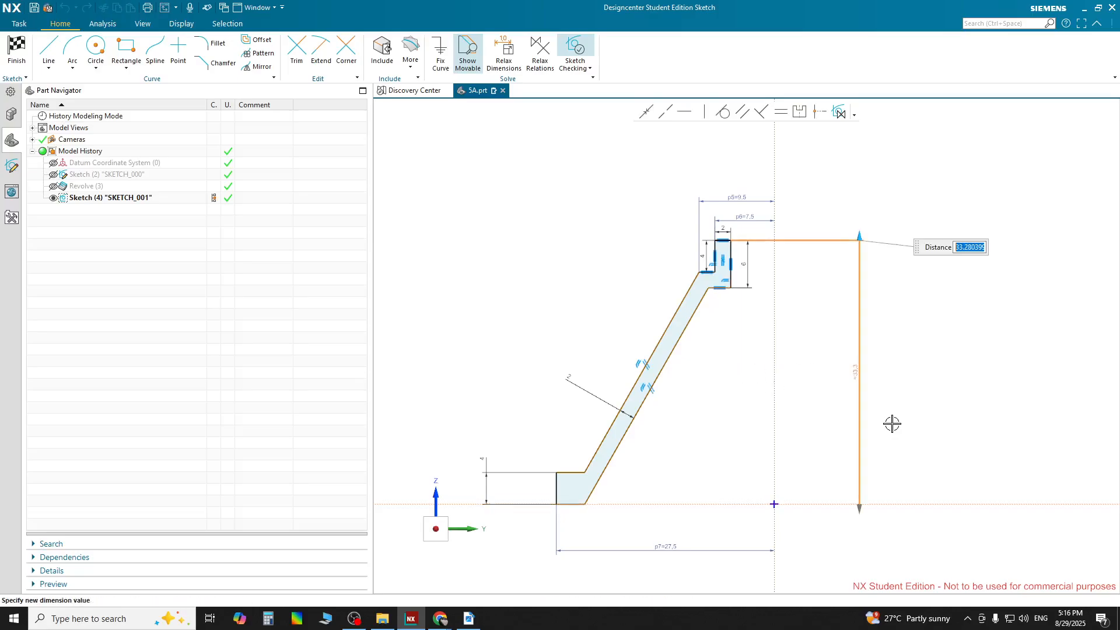
text(3)
key(Return)
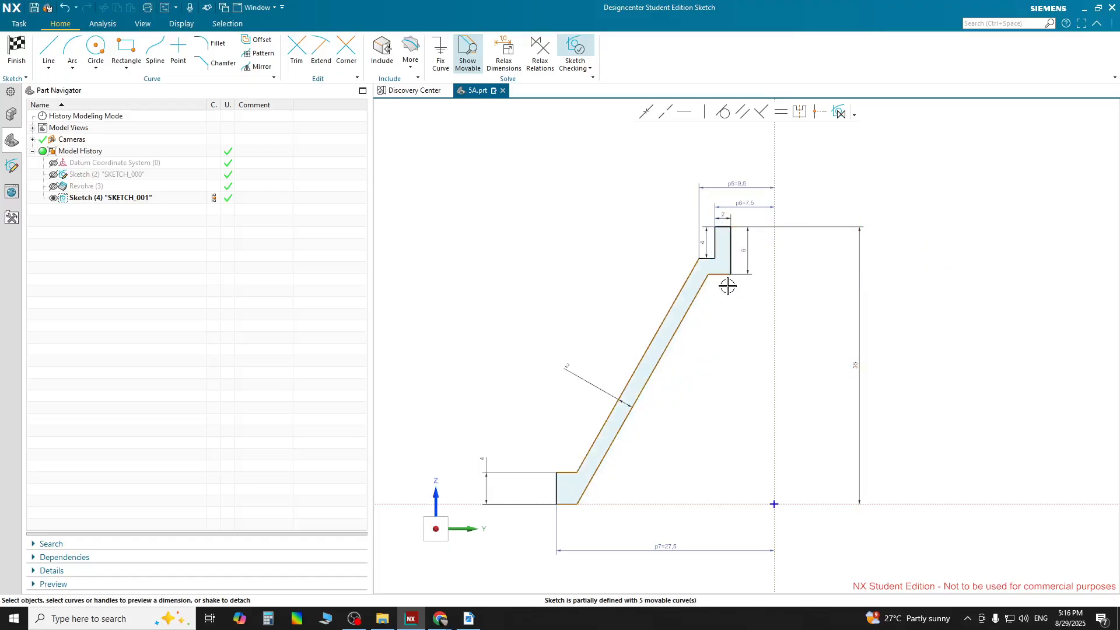
Dimension the angle between the slanted wall's outer line and the vertical axis and set it to 21.3°.
scroll(724, 259, up, 2)
scroll(712, 268, up, 3)
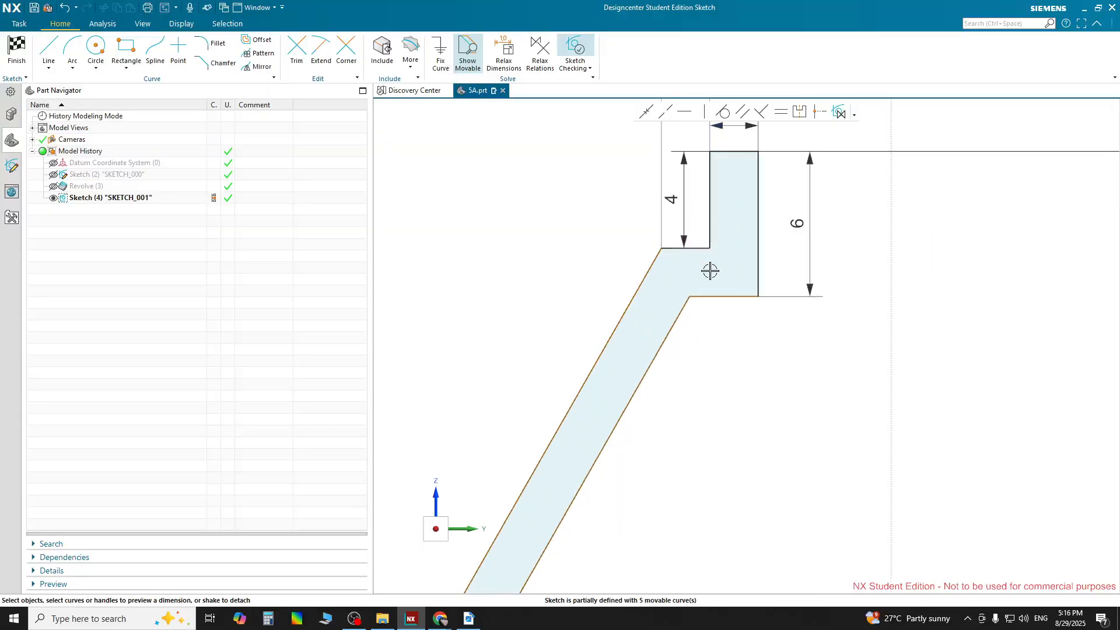
scroll(711, 272, down, 5)
scroll(717, 300, up, 4)
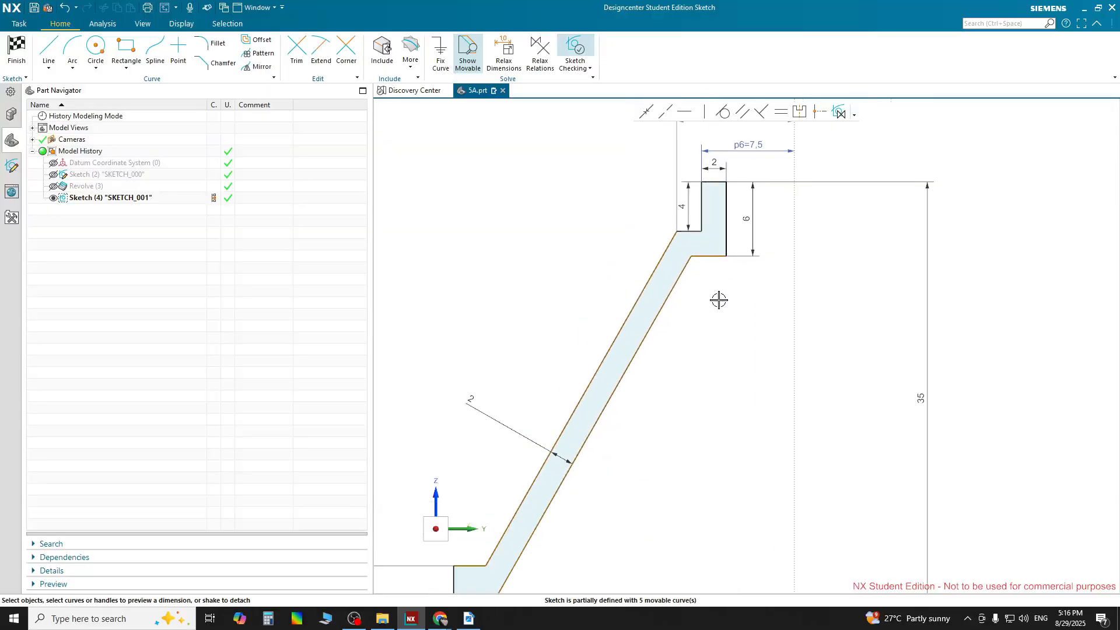
scroll(719, 300, down, 3)
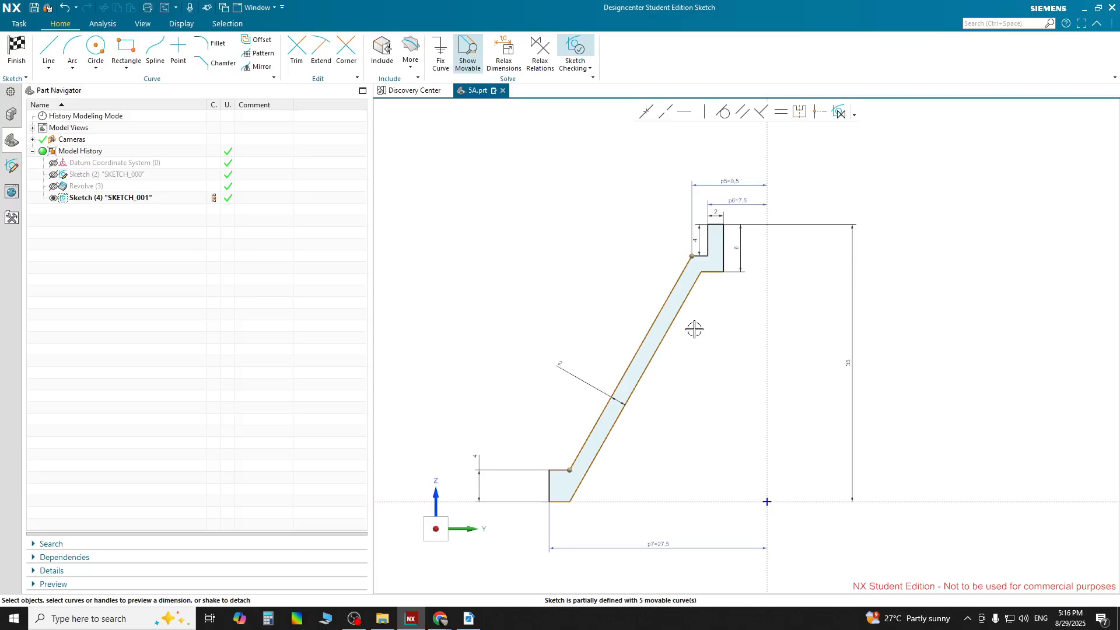
click(643, 343)
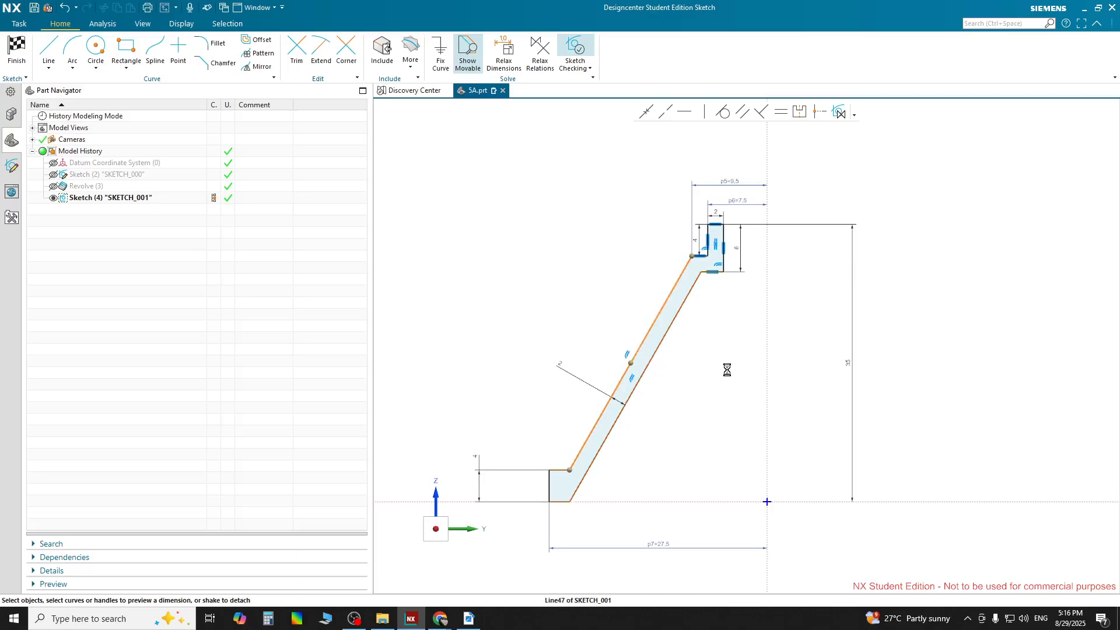
click(766, 375)
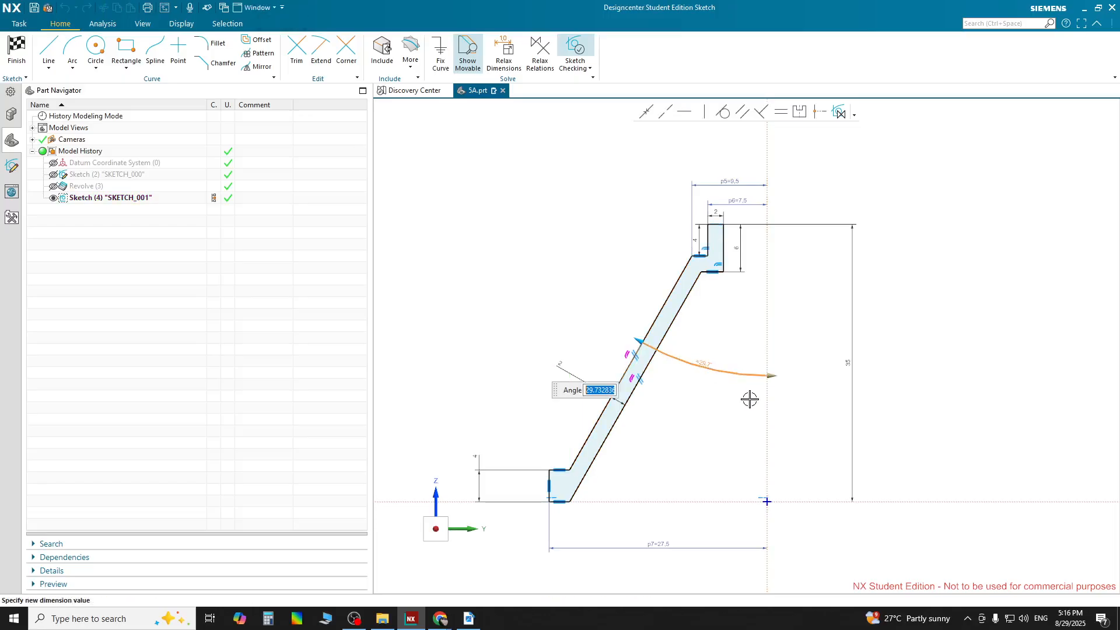
text(21.3)
key(Return)
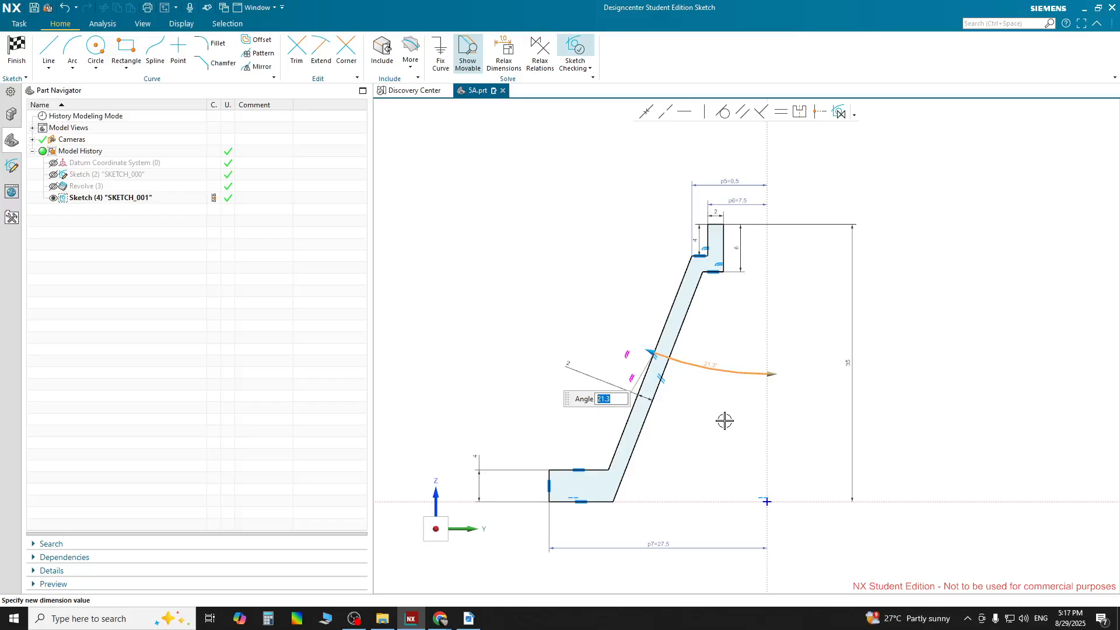
click(610, 289)
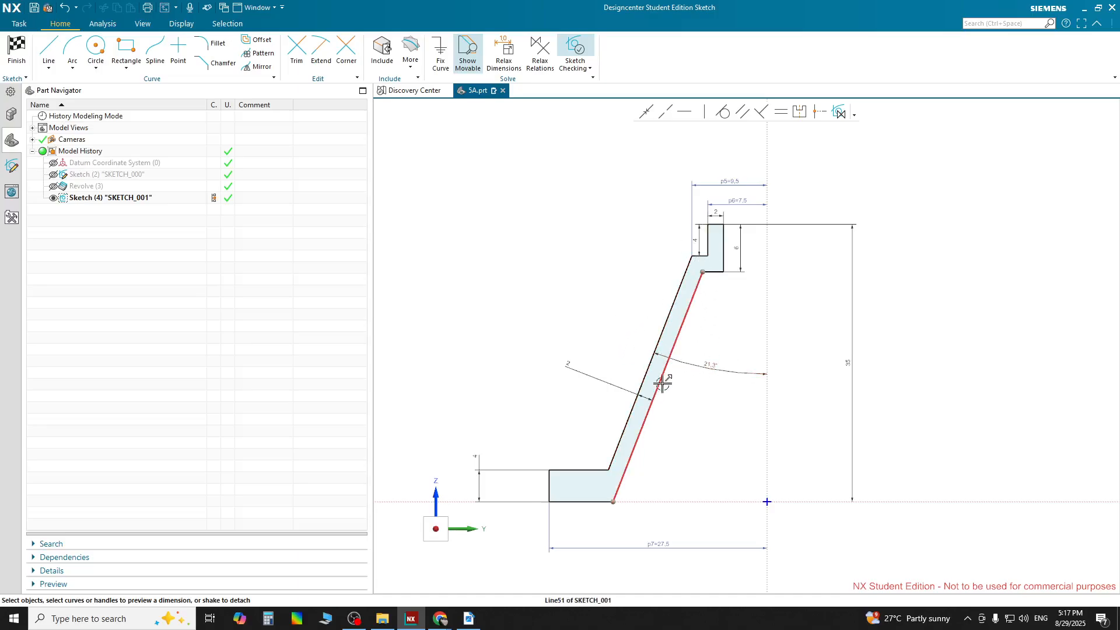
Reopen the base flange's distance to the vertical axis and check that its expression is 55/2.
scroll(681, 379, down, 3)
scroll(687, 380, up, 3)
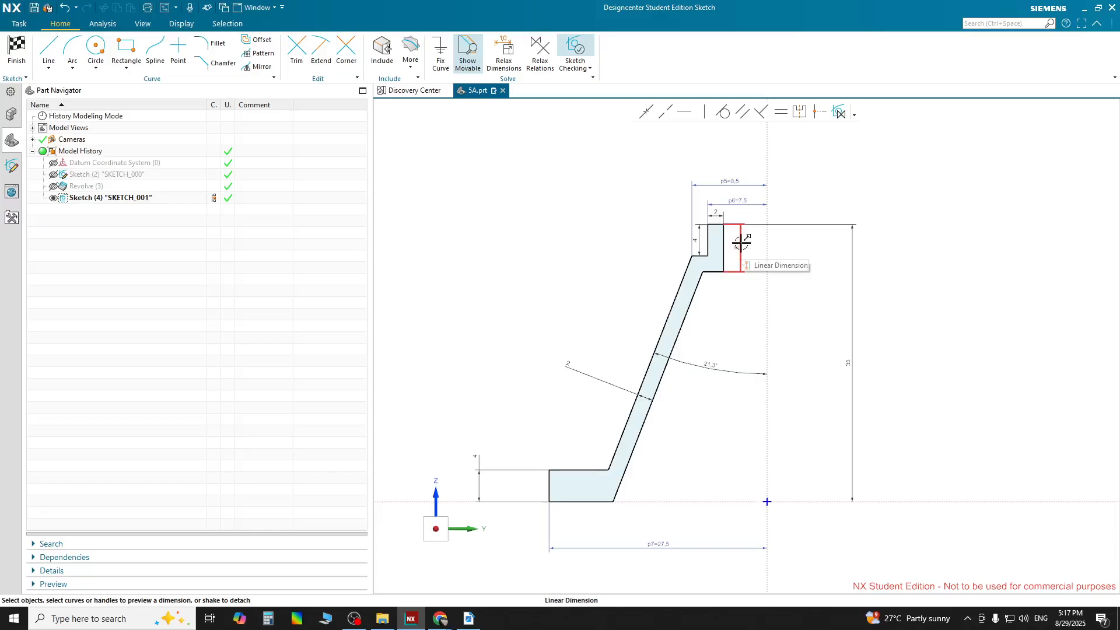
double_click(653, 543)
text(55/2)
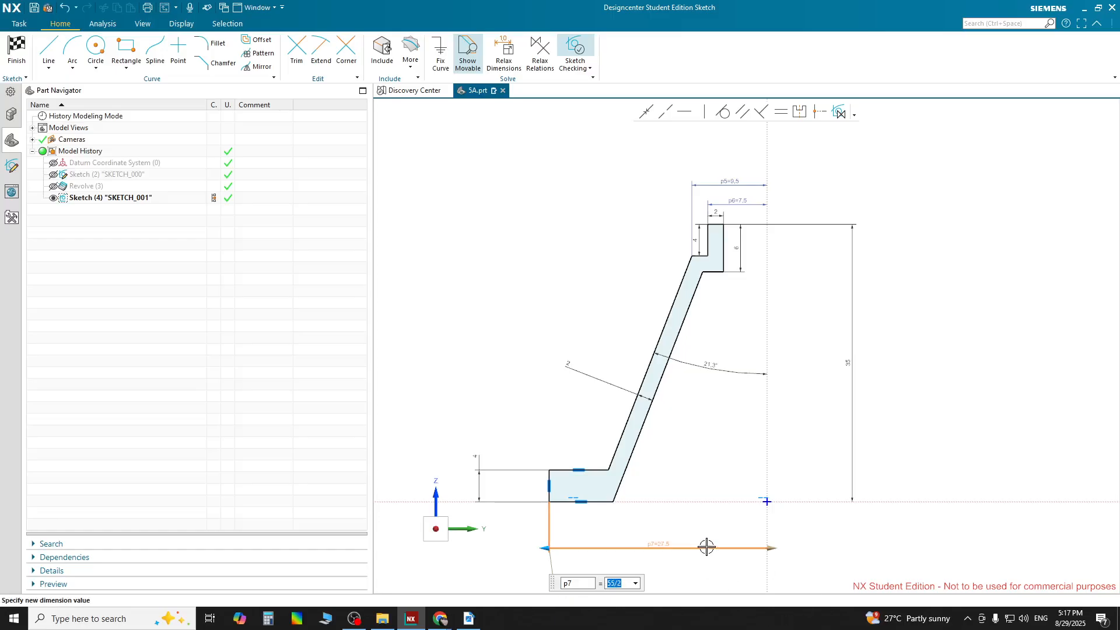
key(Return)
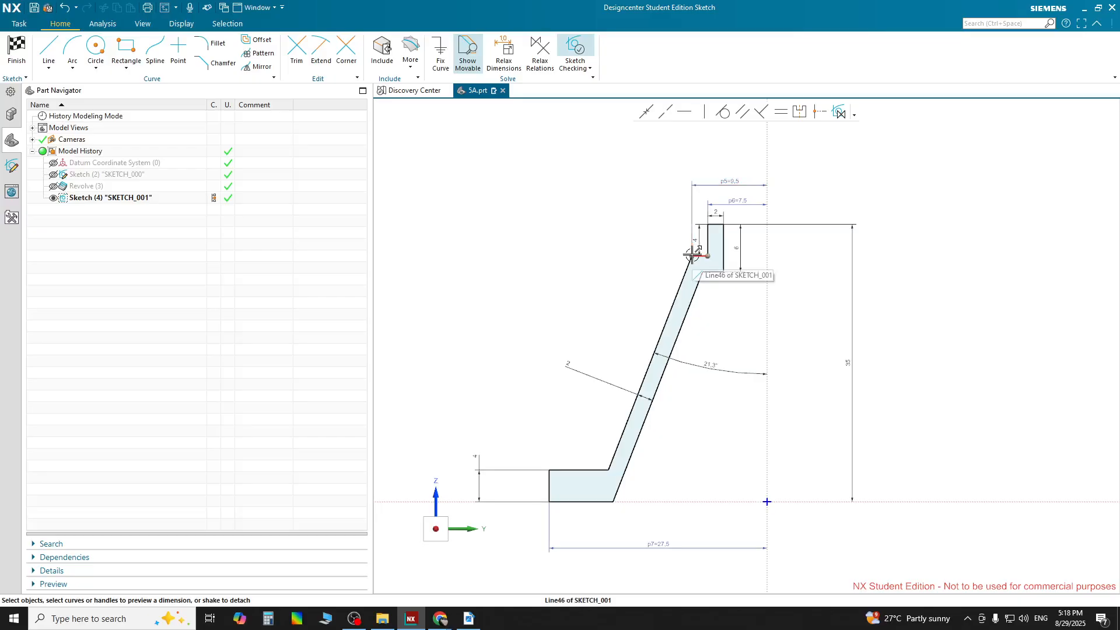
Check the dimensioned profile and finish SKETCH_001.
scroll(739, 320, up, 3)
scroll(638, 432, down, 3)
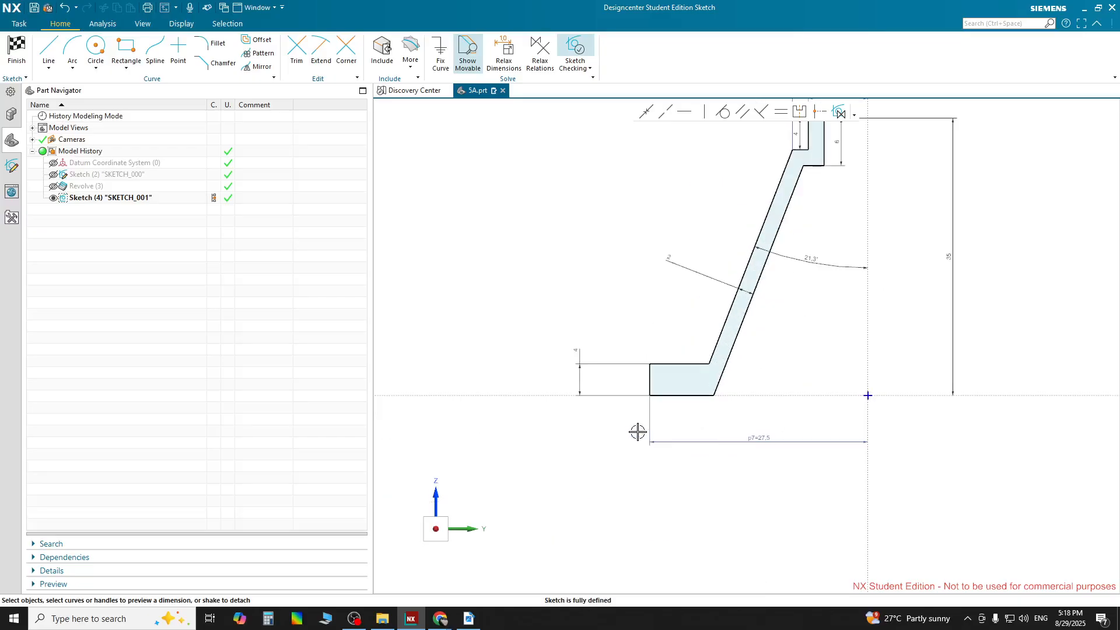
scroll(767, 354, up, 3)
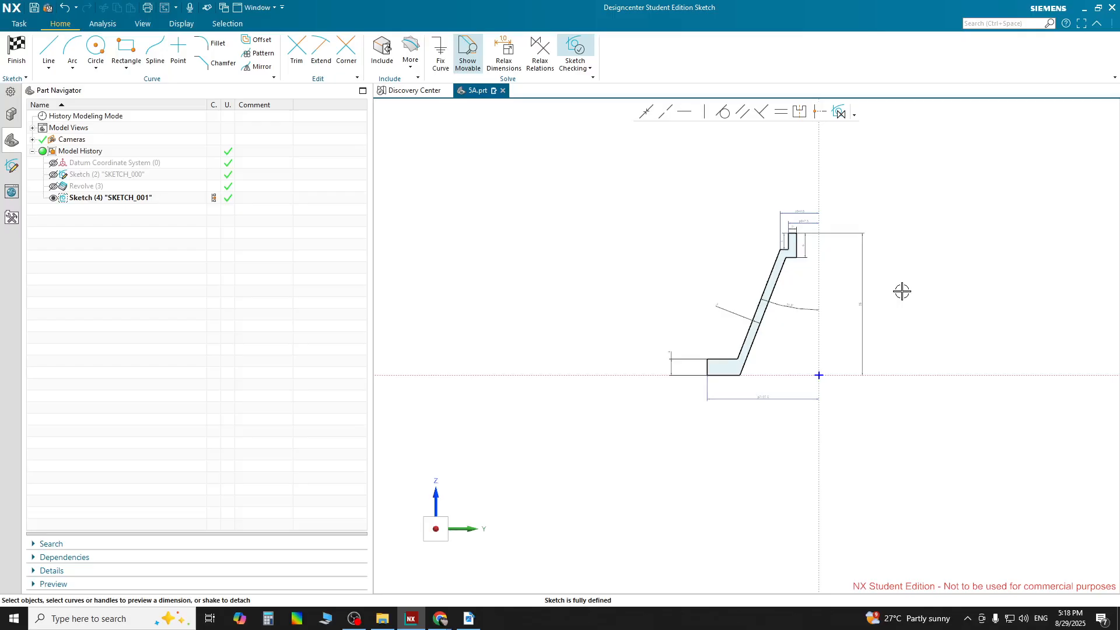
mouse_move(902, 291)
ctrl+middle_down()
mouse_move(886, 299)
mouse_move(902, 317)
mouse_move(902, 268)
mouse_move(836, 325)
mouse_move(870, 305)
ctrl+middle_up()
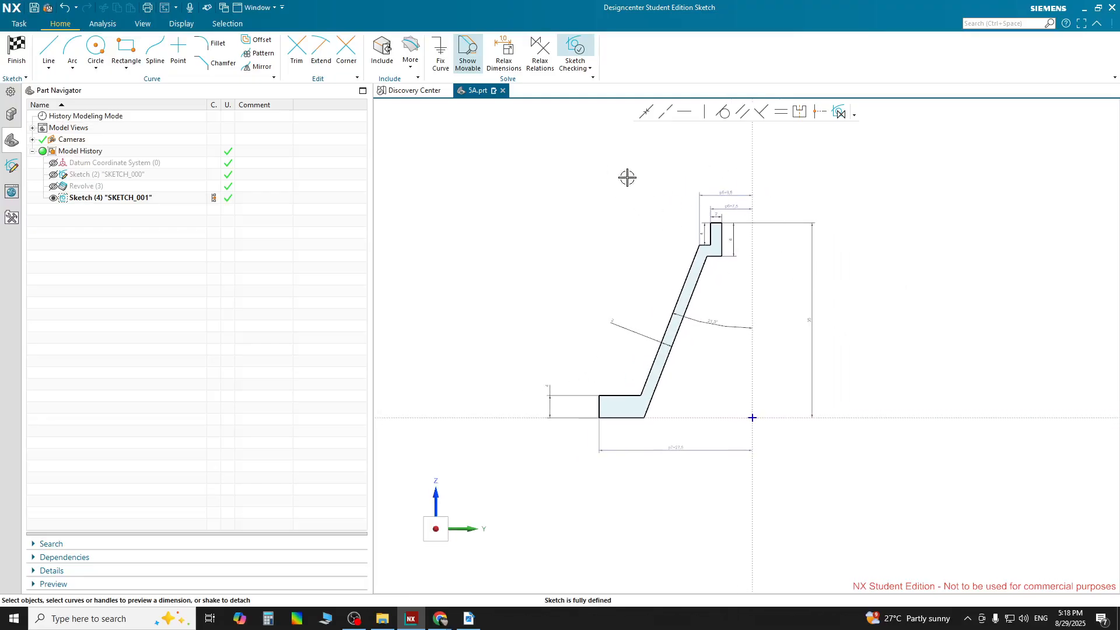
click(18, 52)
click(18, 50)
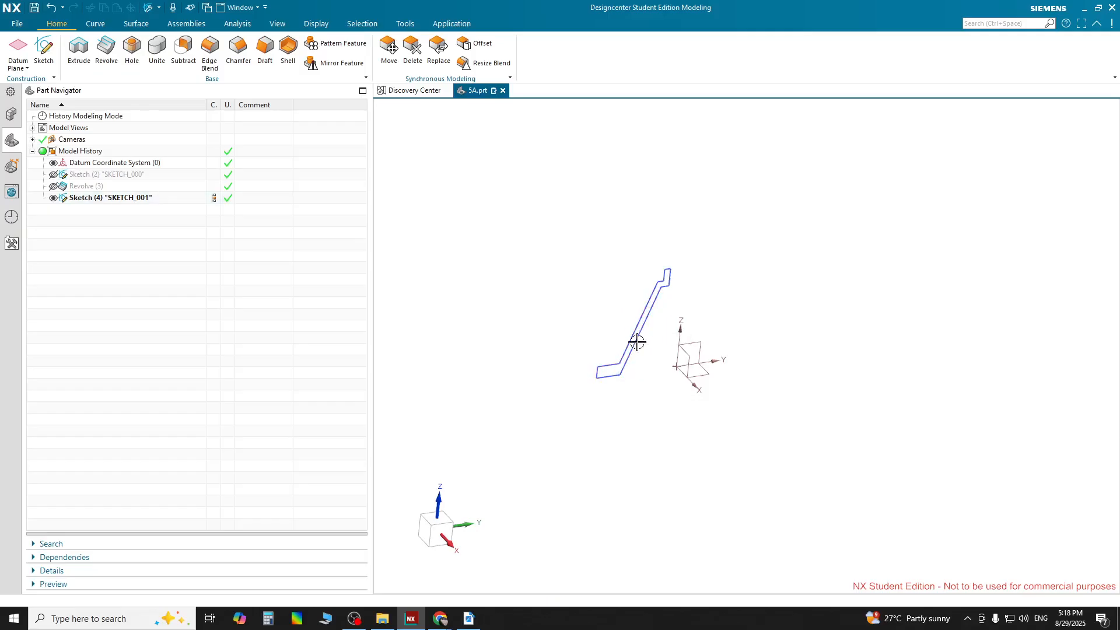
scroll(647, 321, up, 4)
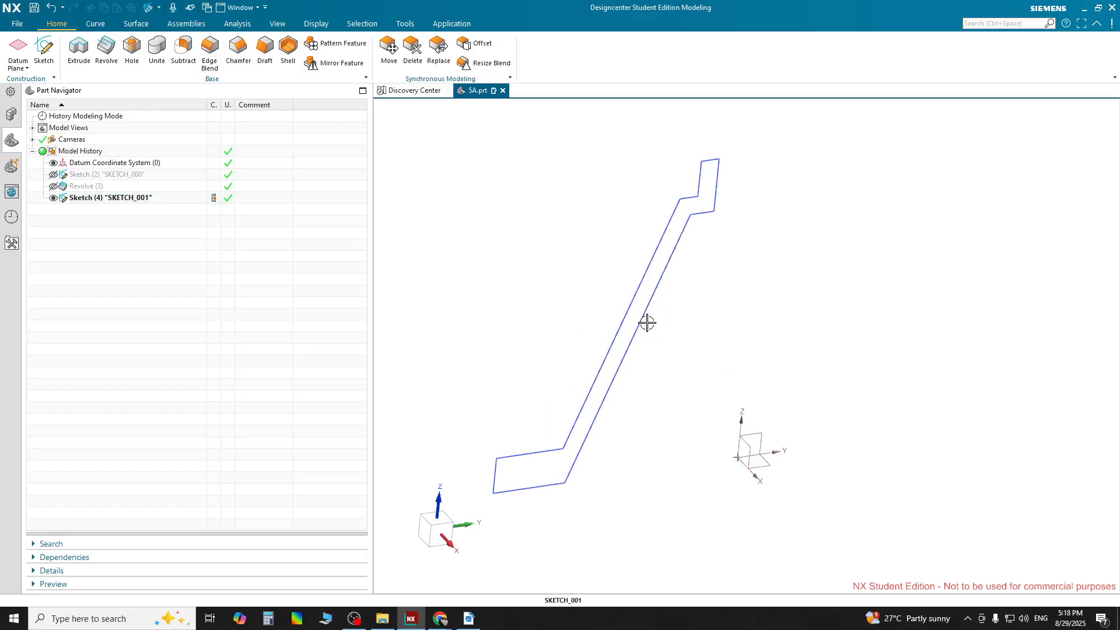
scroll(607, 387, down, 2)
scroll(595, 423, up, 1)
scroll(594, 423, up, 1)
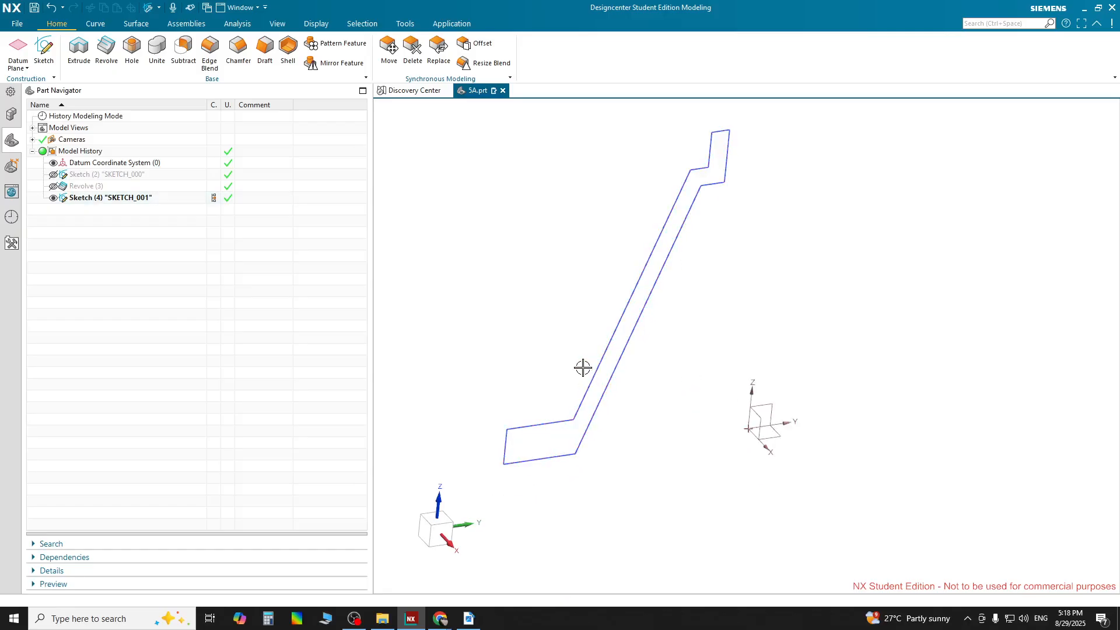
scroll(582, 367, down, 1)
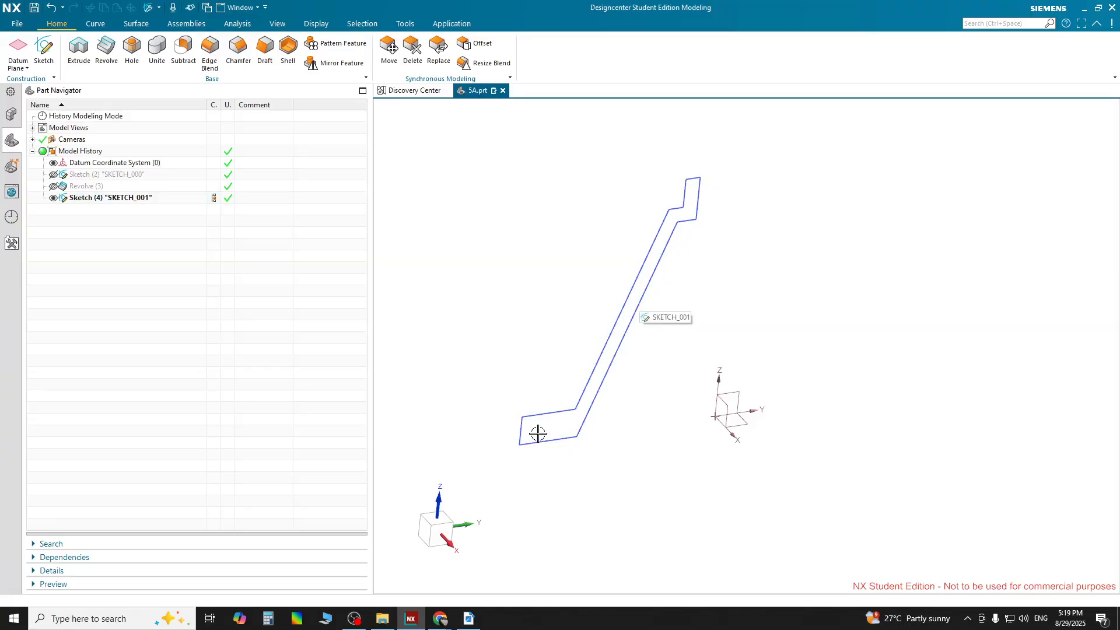
Switch to the exercise book PDF in Adobe Acrobat, examine the top views and SECTION AA and BB, and return to NX.
click(468, 620)
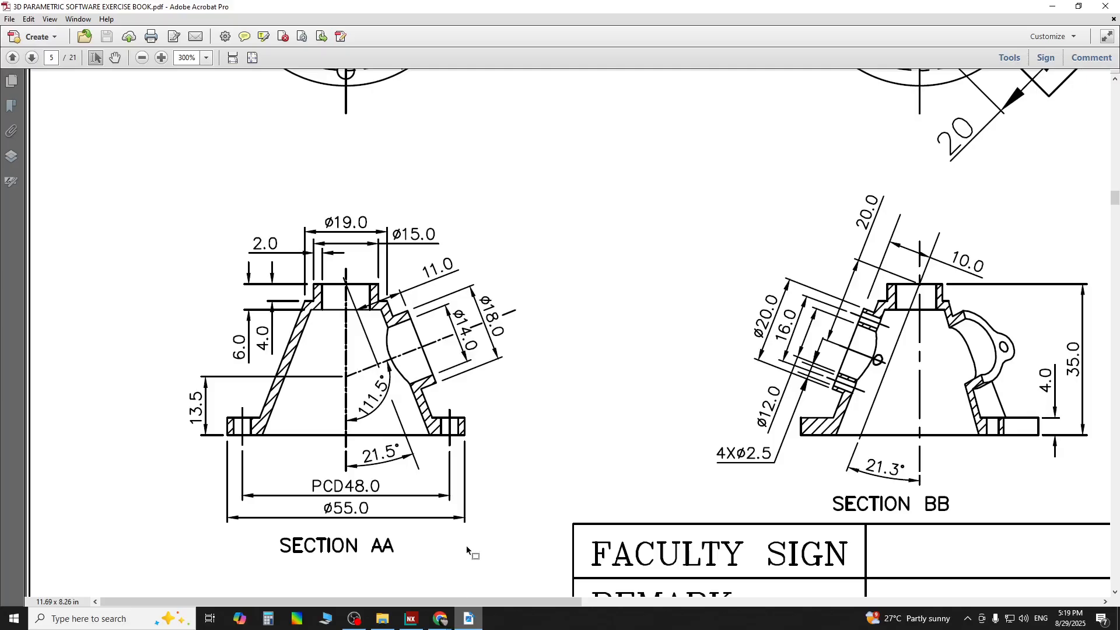
scroll(687, 324, down, 2)
scroll(685, 325, up, 2)
scroll(681, 330, up, 5)
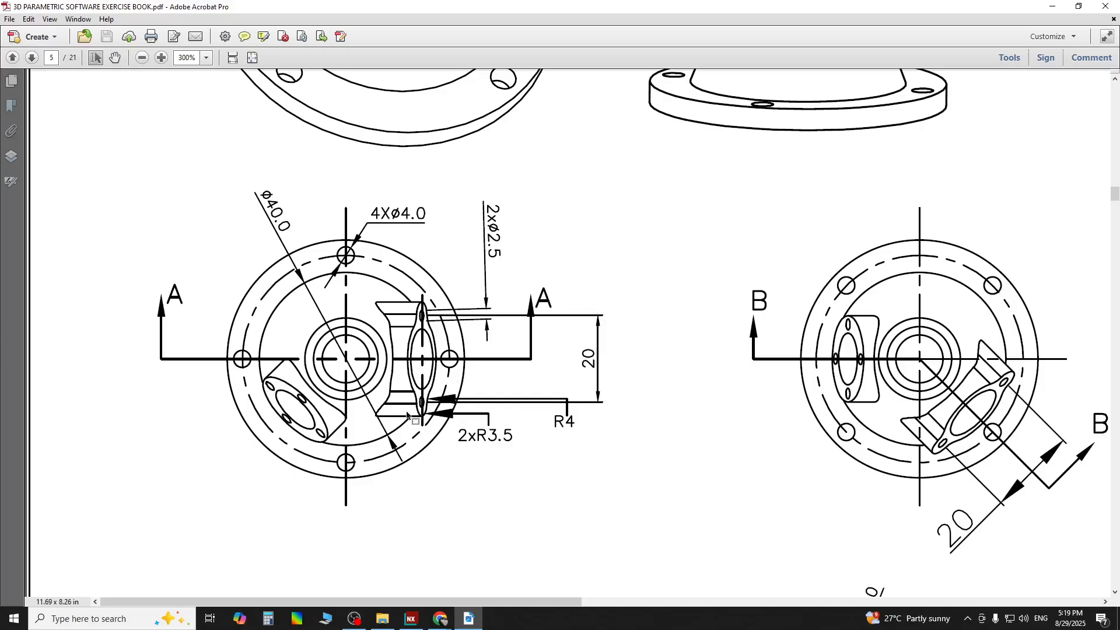
scroll(401, 429, down, 5)
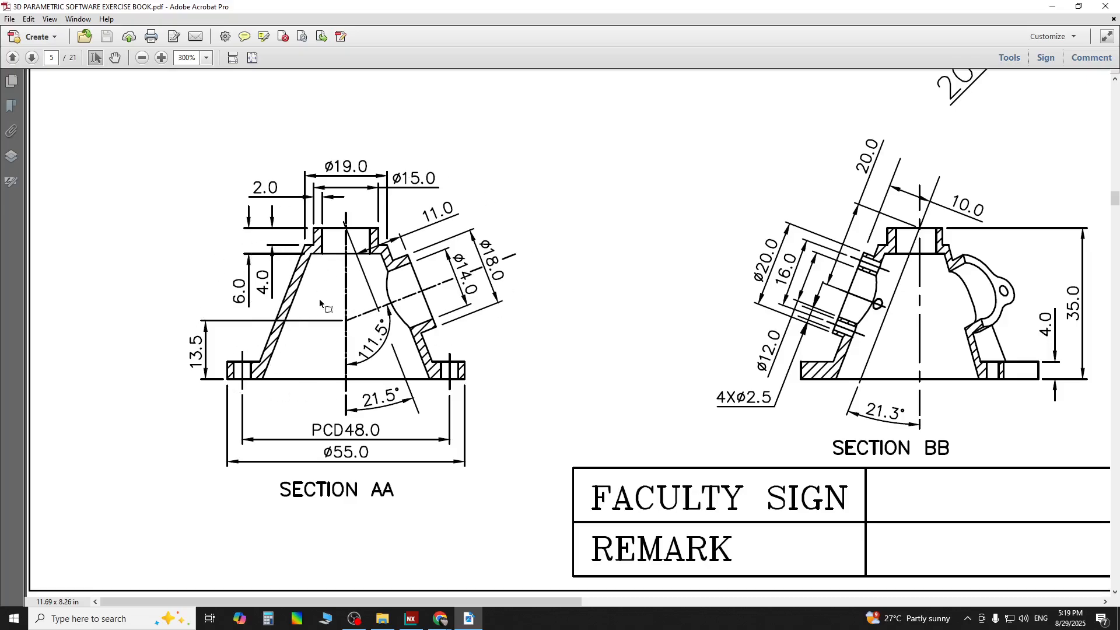
scroll(433, 250, up, 3)
scroll(433, 249, up, 3)
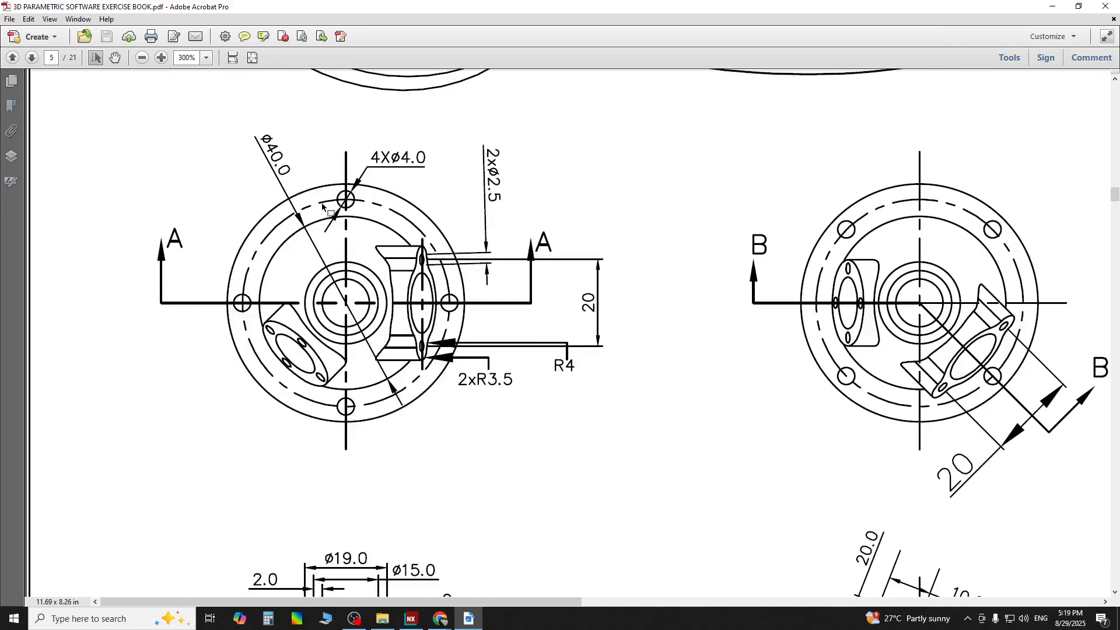
scroll(362, 320, down, 1)
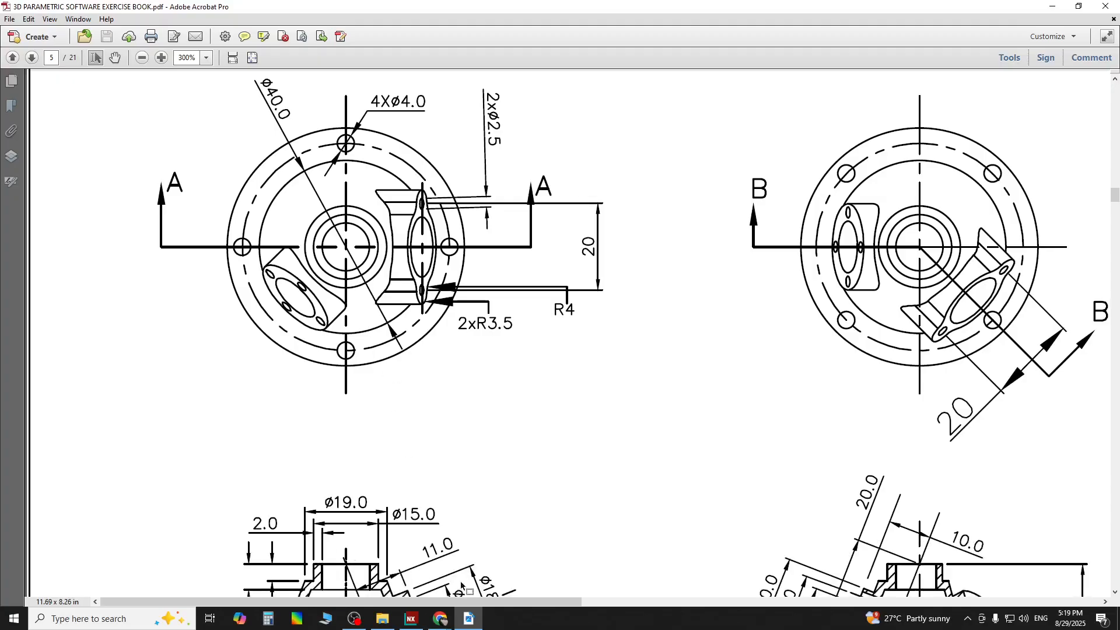
click(403, 618)
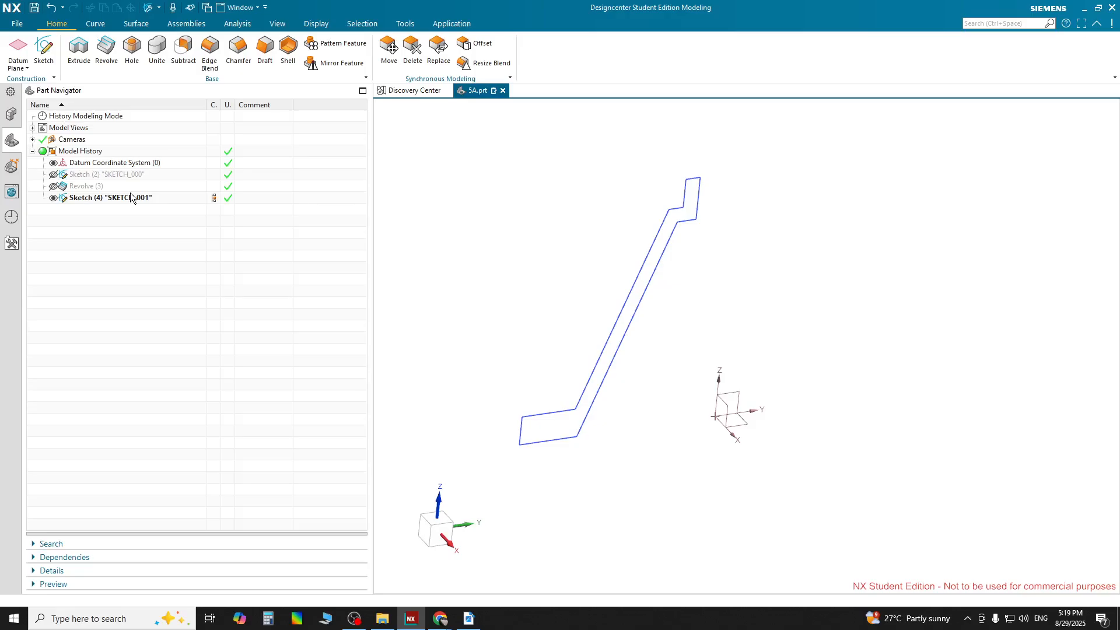
Delete the hidden Revolve (3) feature from the model history.
click(105, 184)
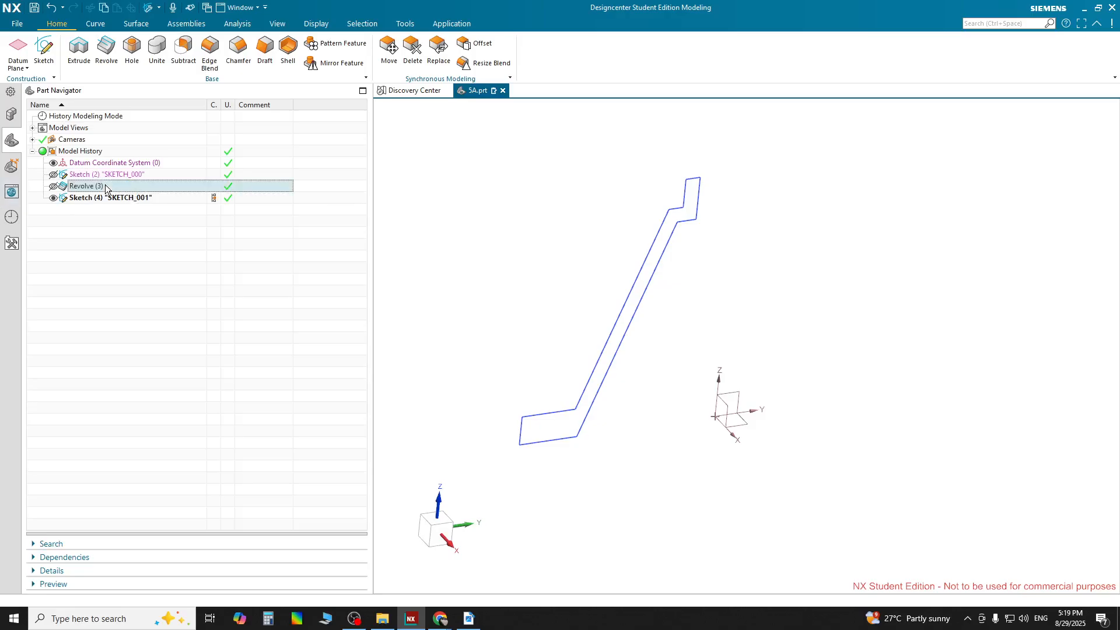
click(105, 175)
click(101, 187)
right_click(100, 186)
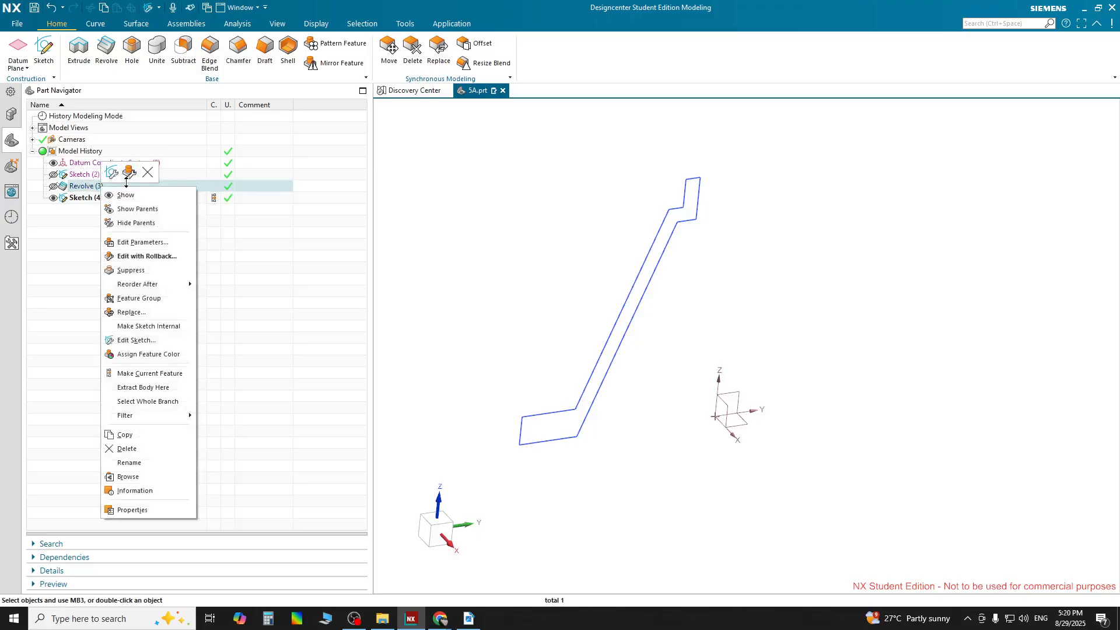
click(148, 173)
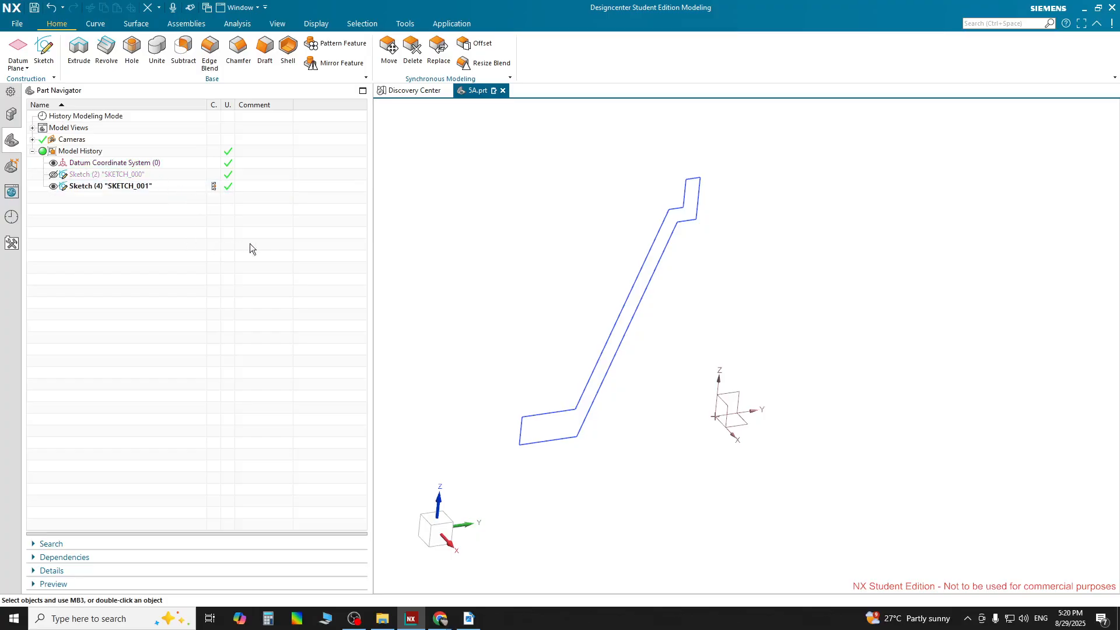
Show the hidden sketch SKETCH_000.
click(93, 175)
right_click(94, 175)
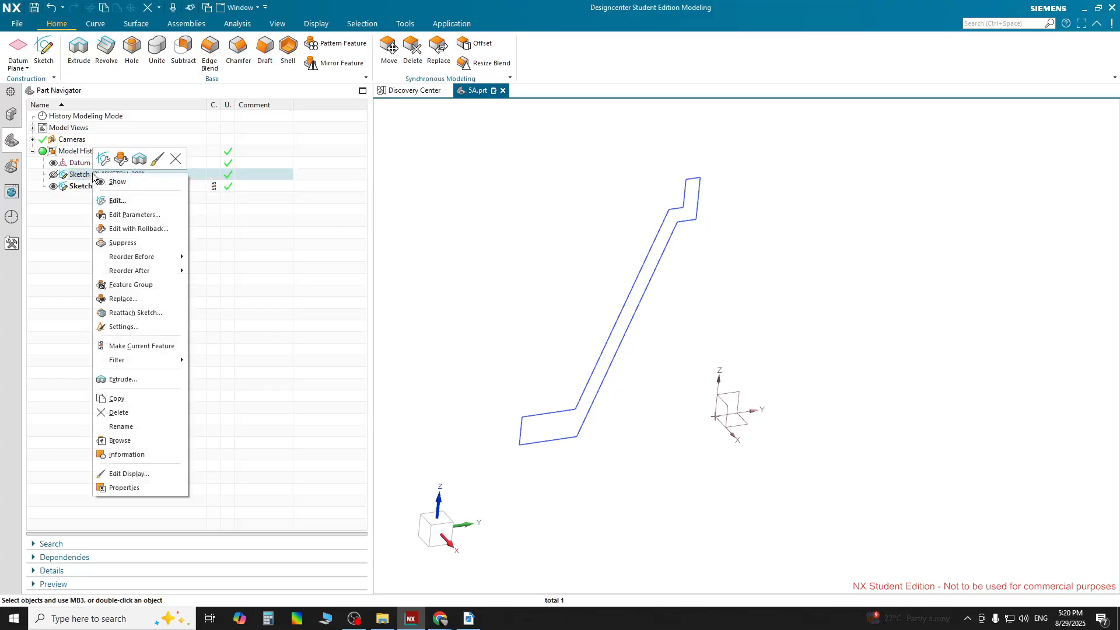
click(109, 179)
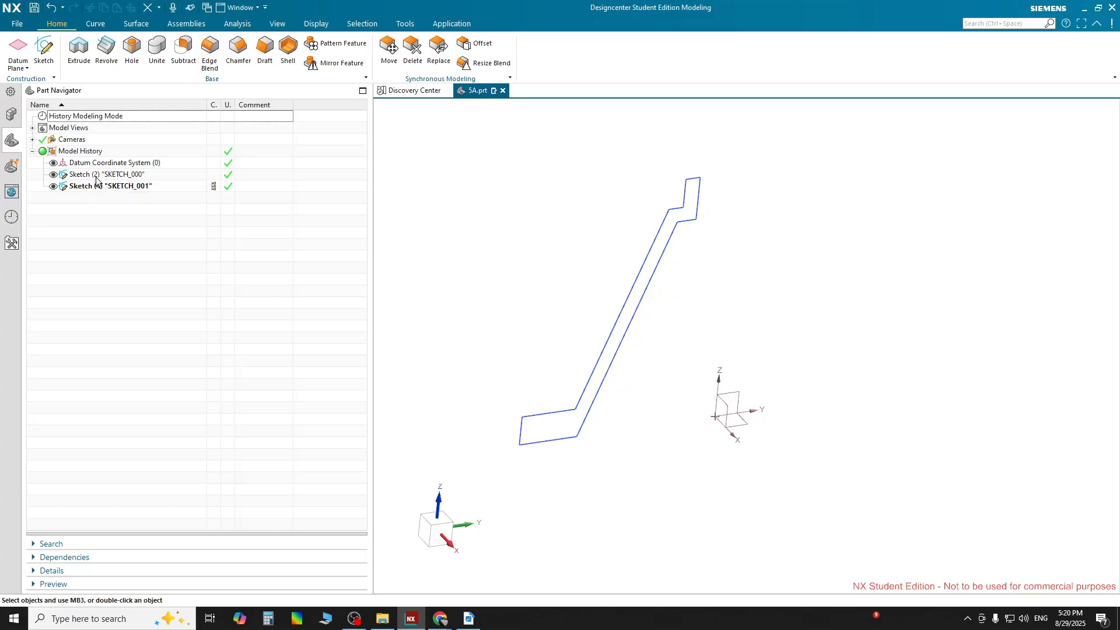
Tell the two sketches apart in the model history and hide SKETCH_000.
click(96, 178)
click(98, 187)
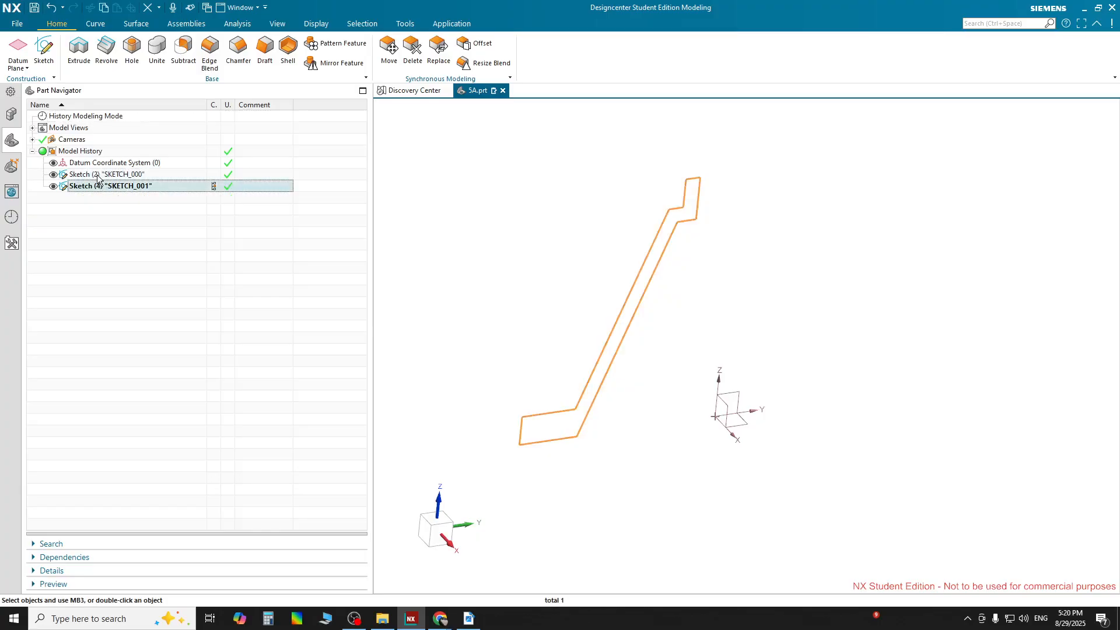
click(95, 176)
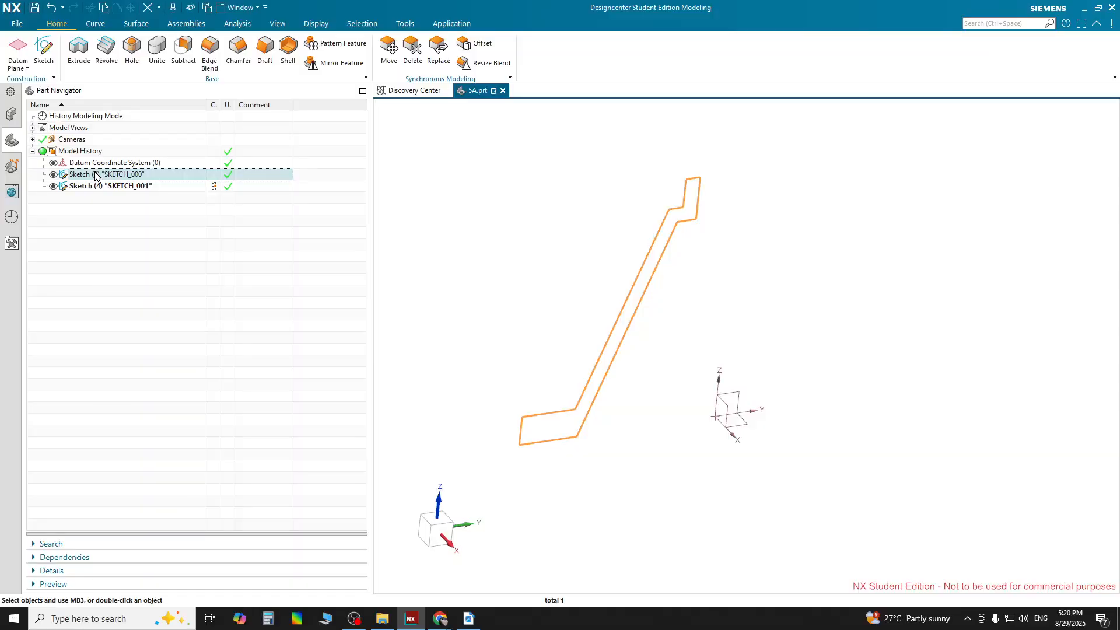
right_click(97, 177)
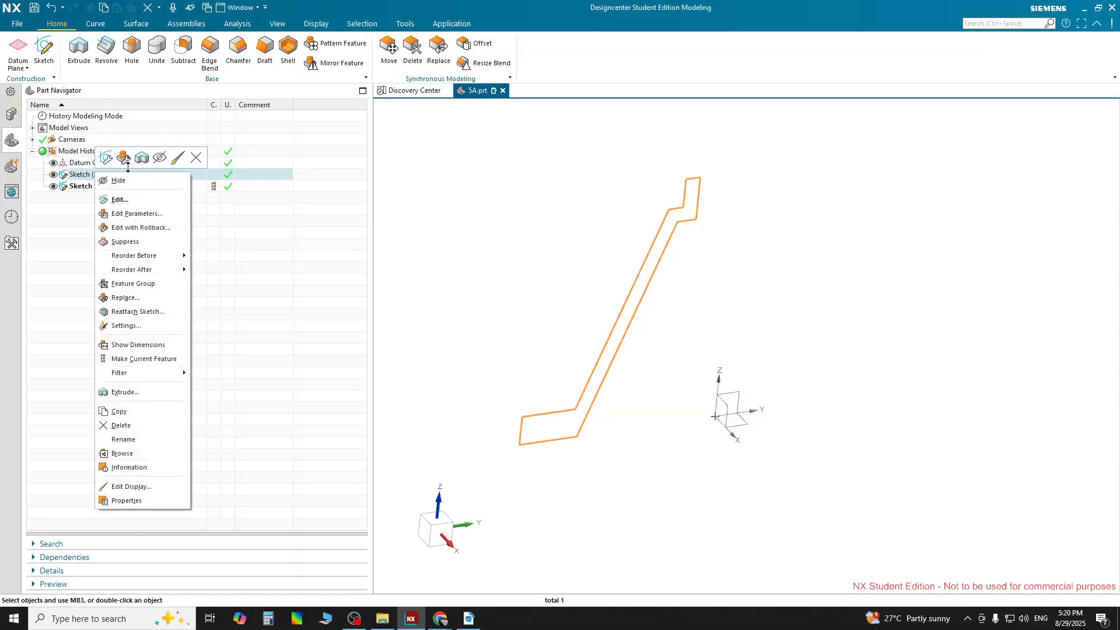
click(159, 158)
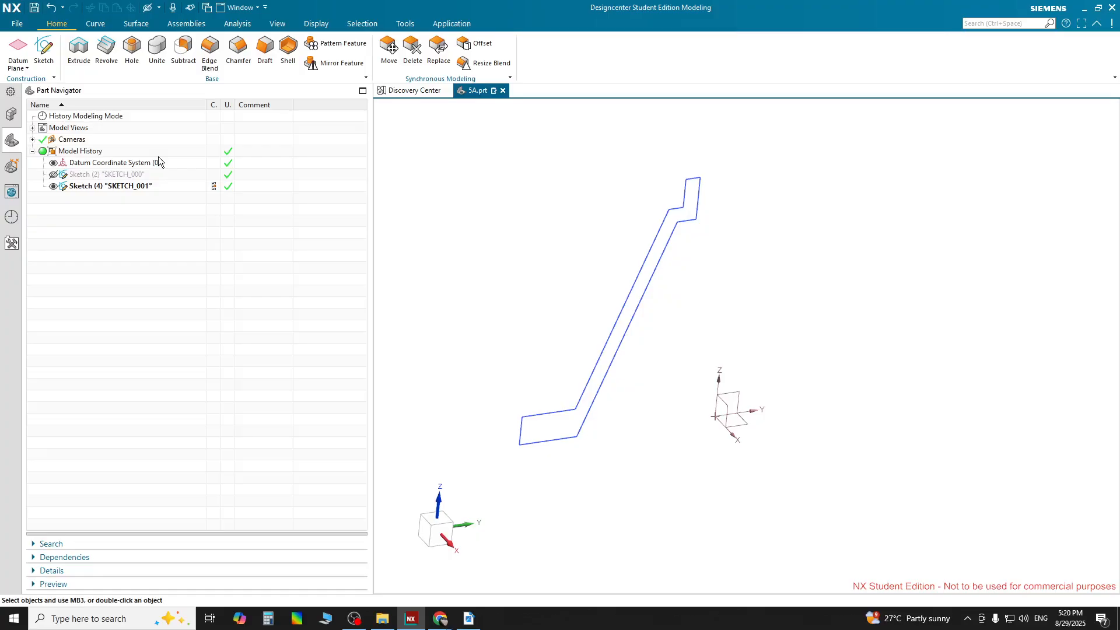
click(99, 214)
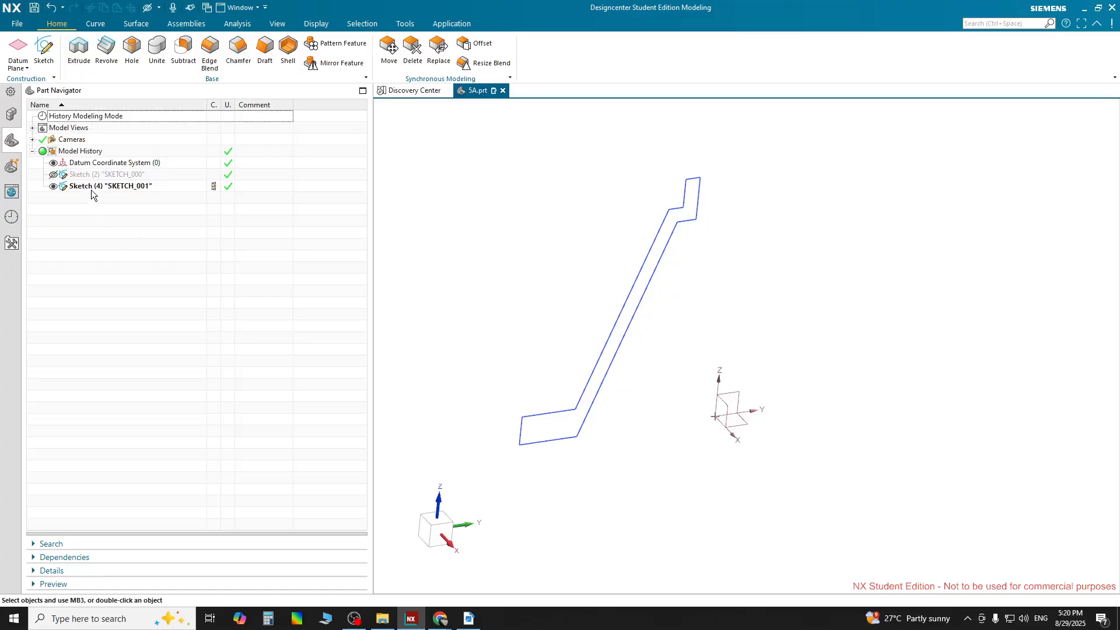
Set up a Revolve of the SKETCH_001 profile about the datum coordinate system's Z axis, from 0 to 360 degrees.
click(93, 187)
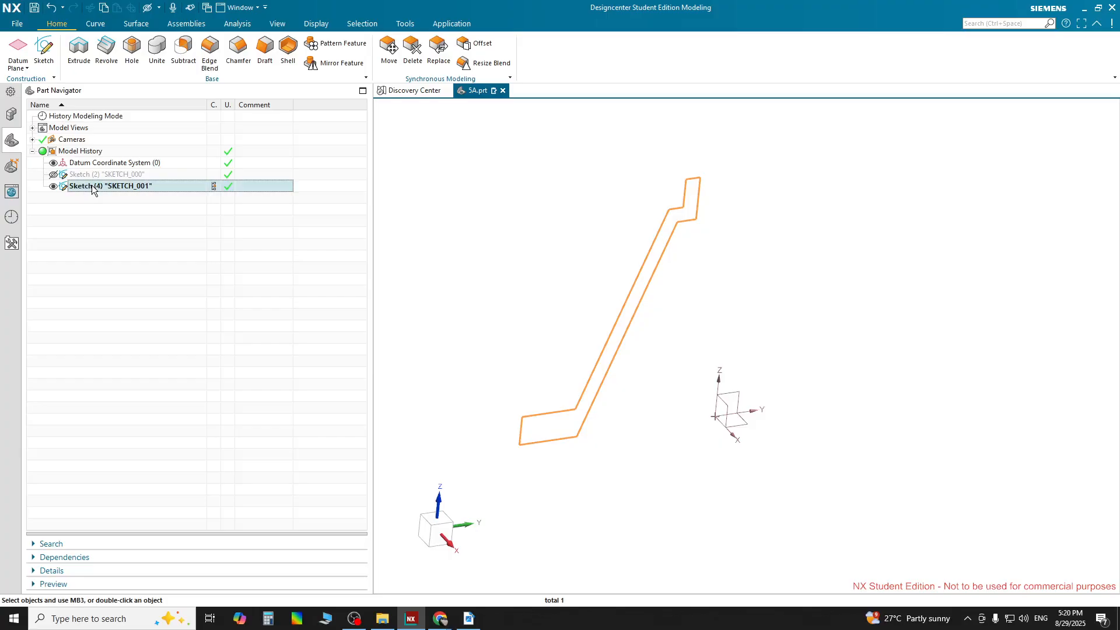
click(100, 237)
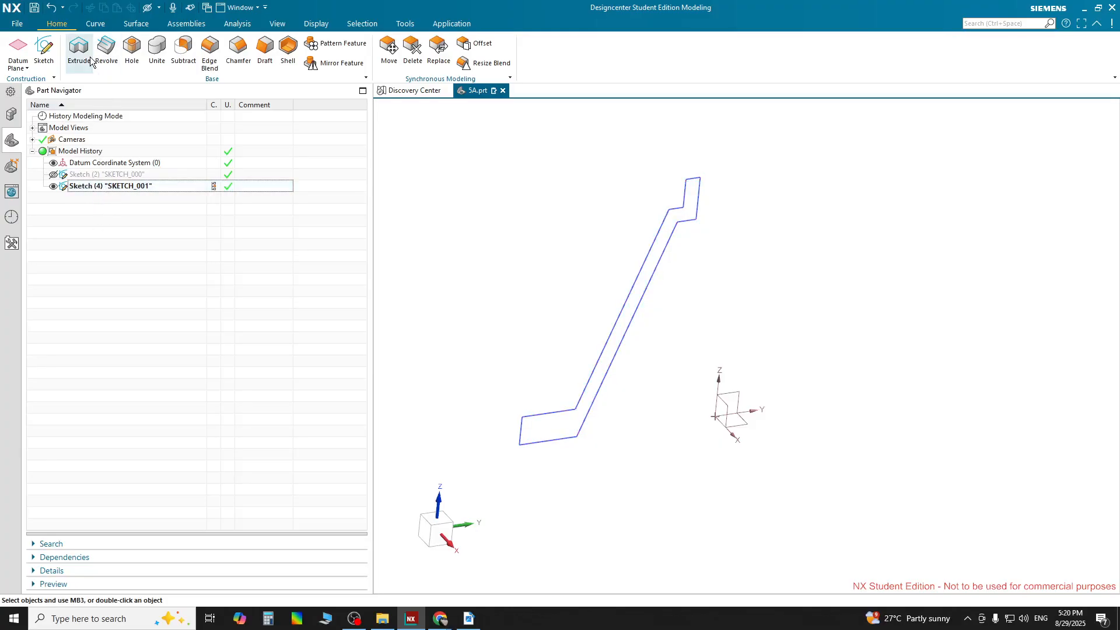
click(98, 189)
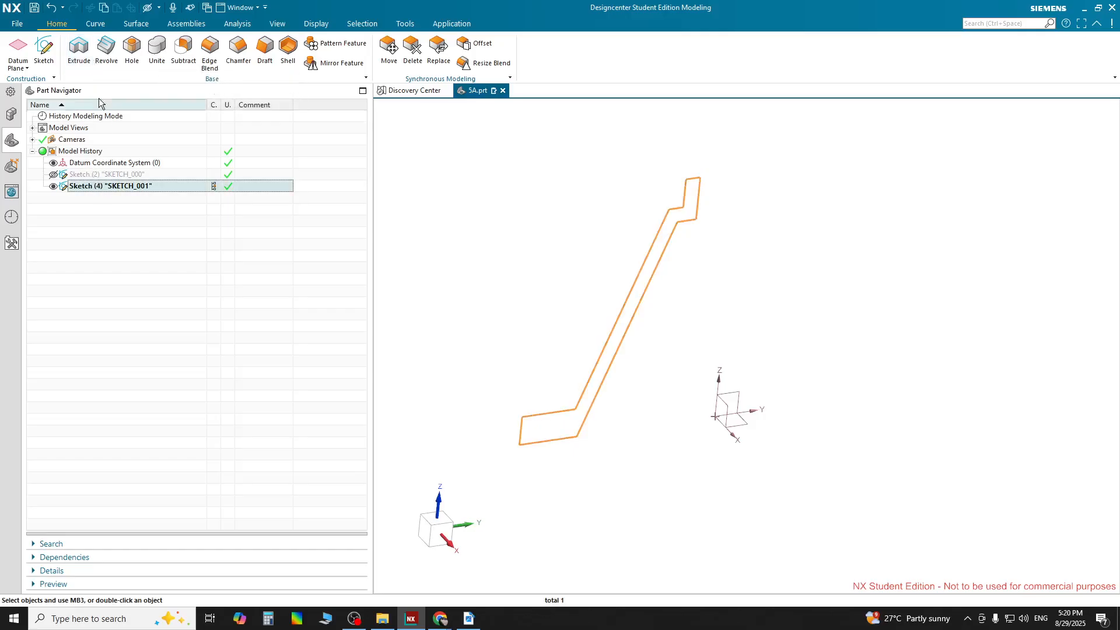
click(82, 252)
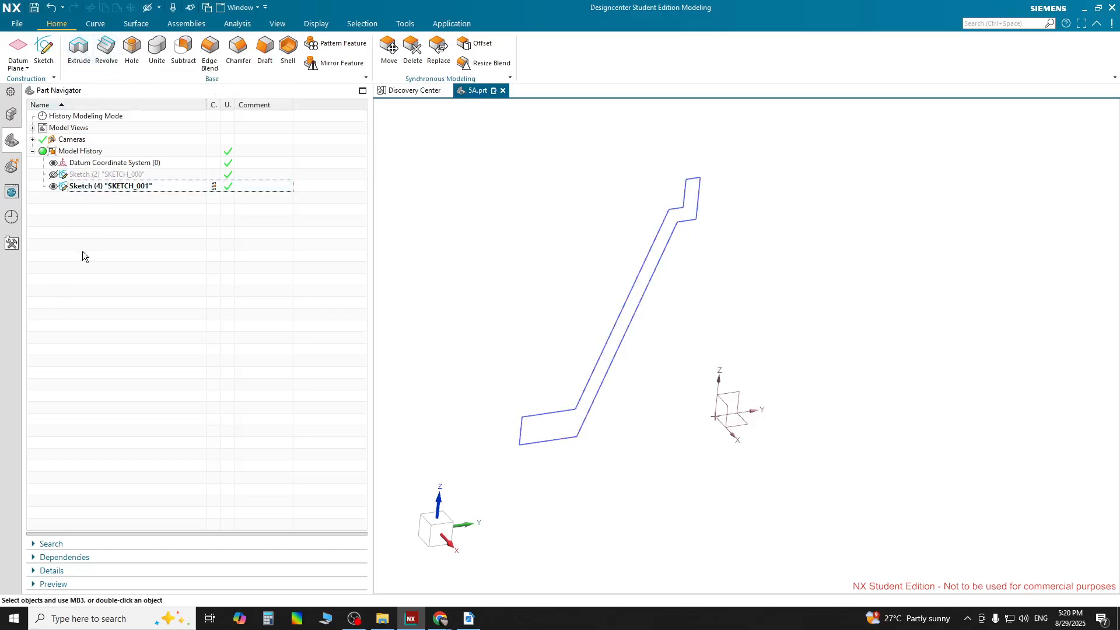
click(94, 189)
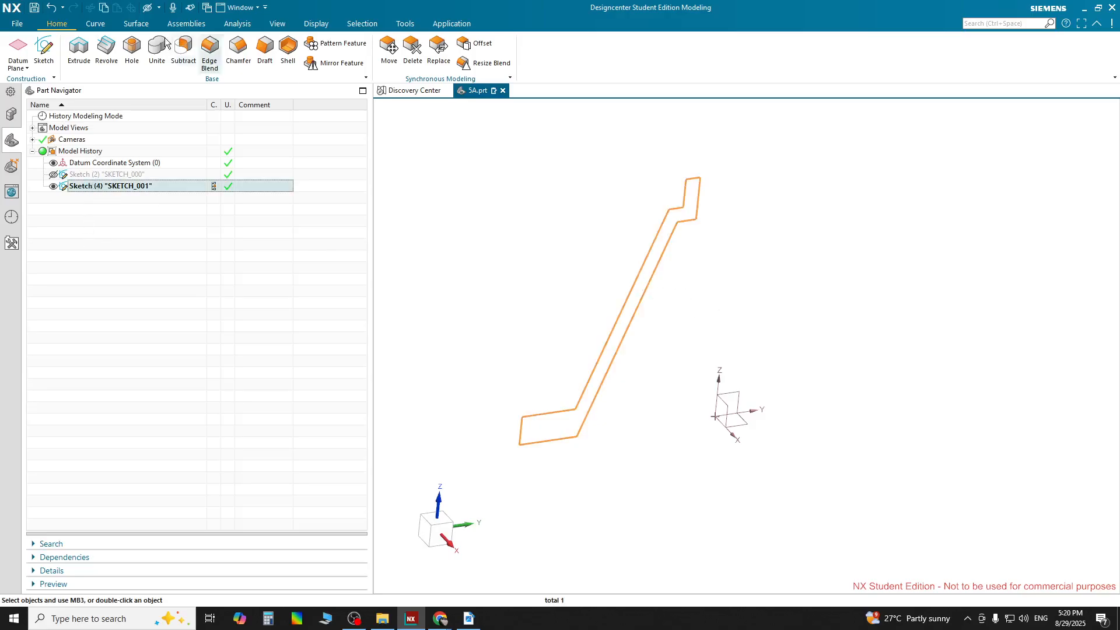
click(107, 50)
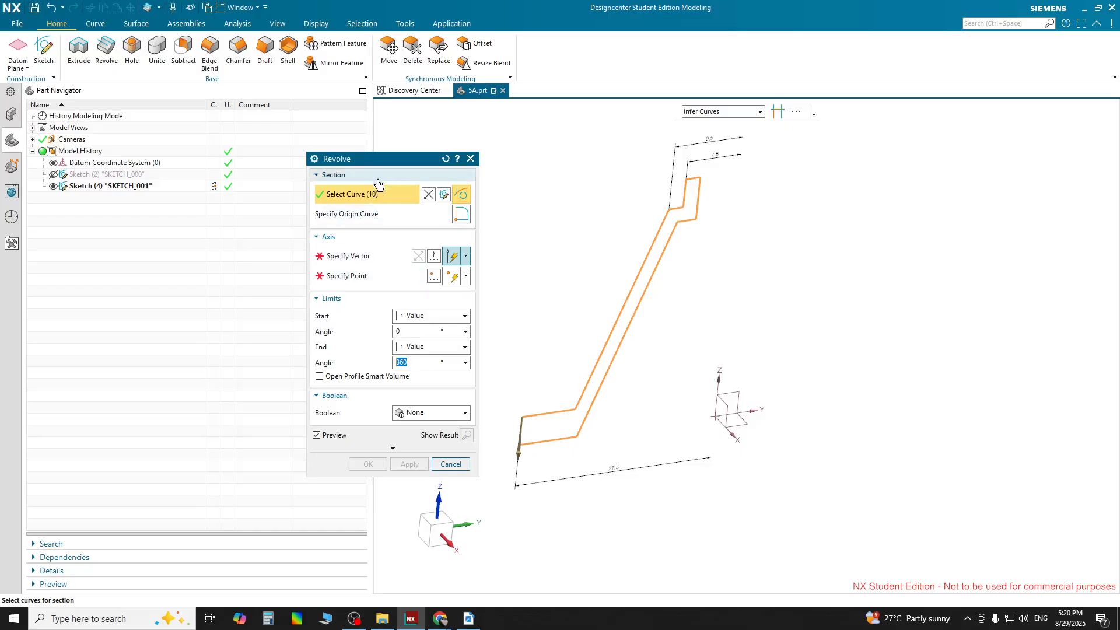
drag(380, 159, 354, 170)
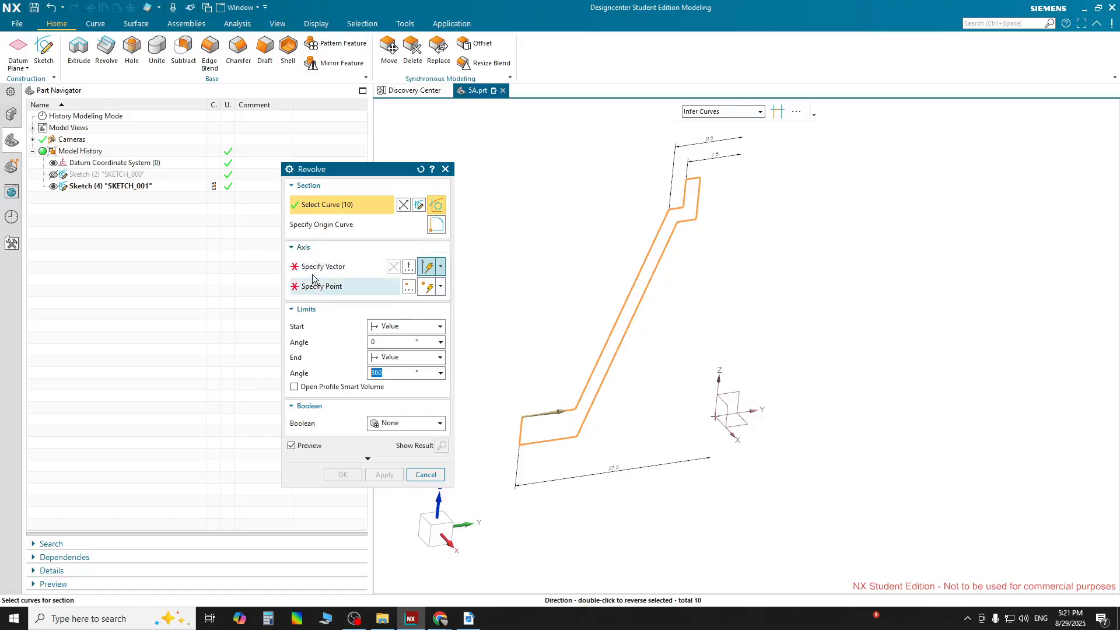
click(309, 267)
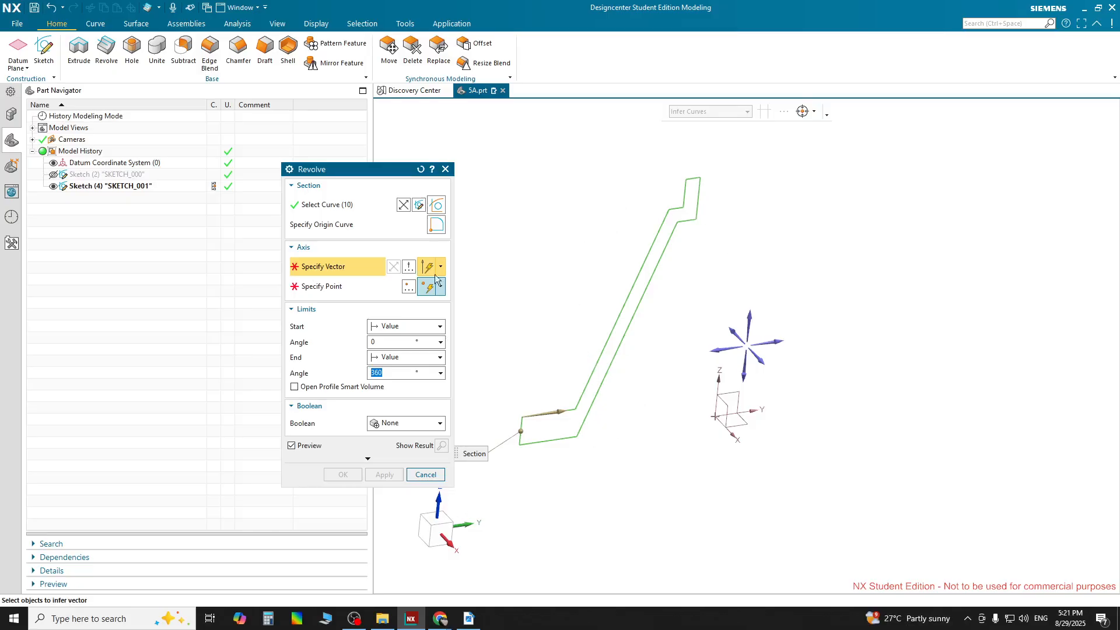
drag(396, 170, 926, 144)
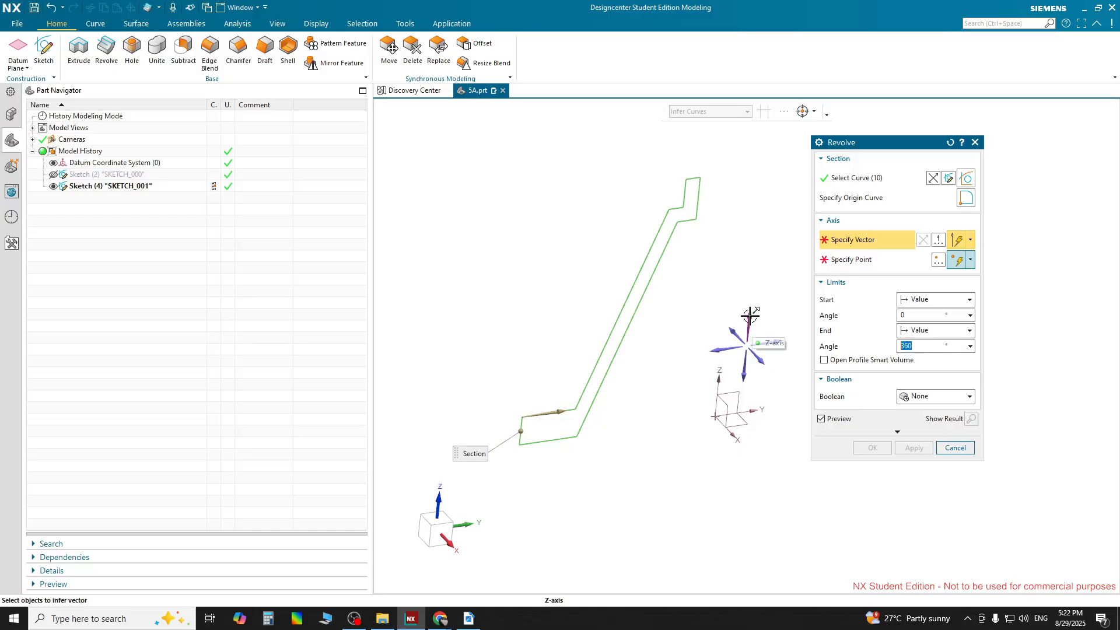
click(718, 376)
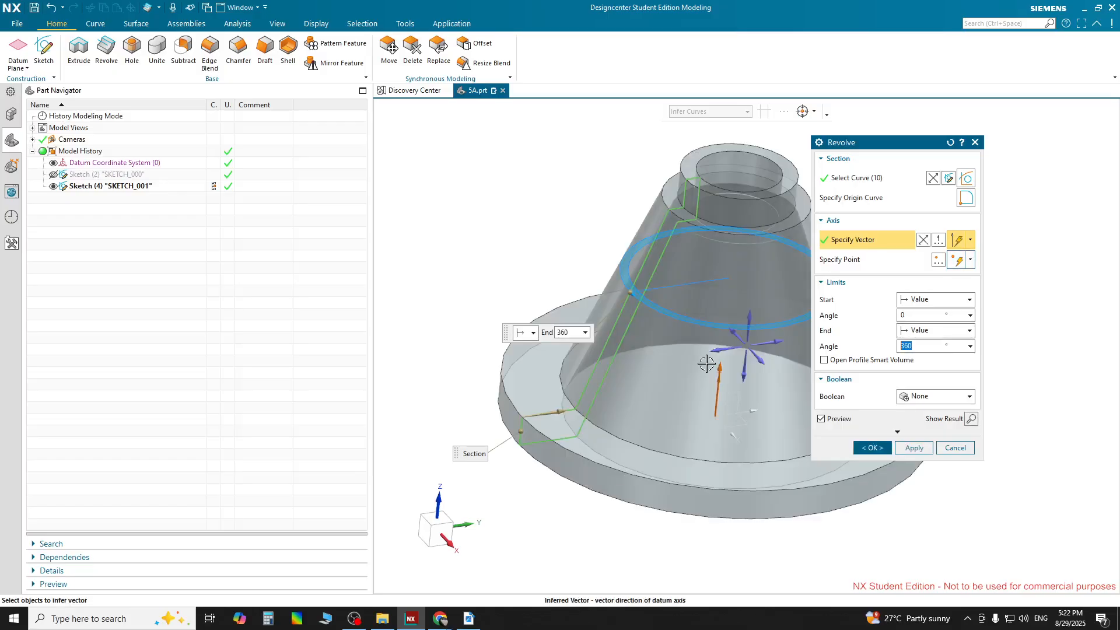
drag(886, 144, 1008, 192)
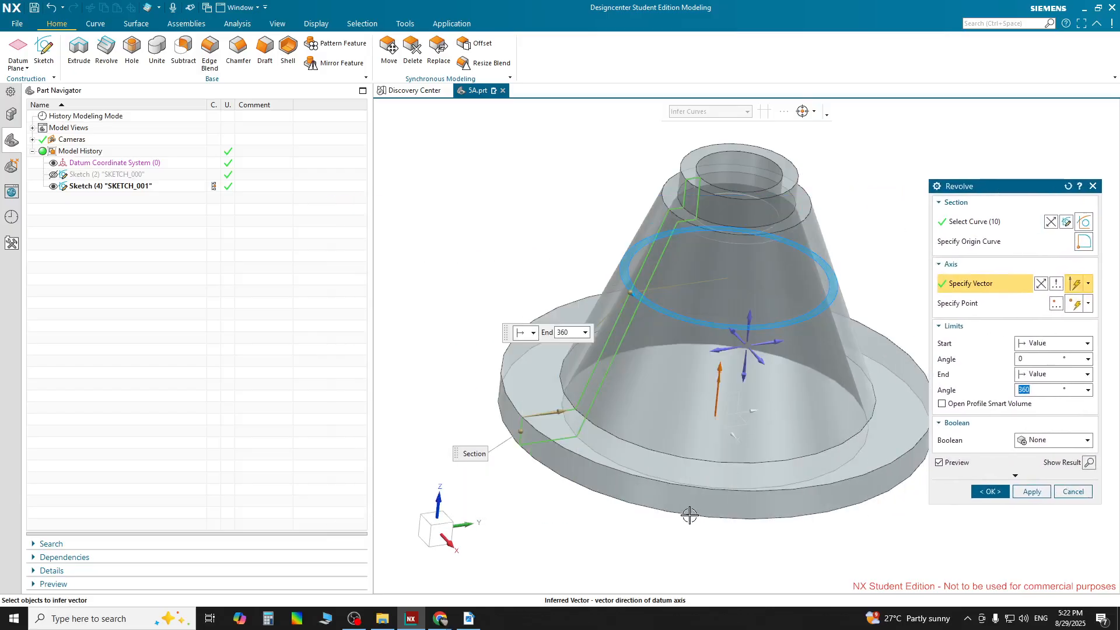
Try the reversed axis direction, restore the upward Z direction and complete the 360-degree revolve with no Boolean.
scroll(688, 513, down, 1)
scroll(688, 514, down, 1)
scroll(723, 512, down, 1)
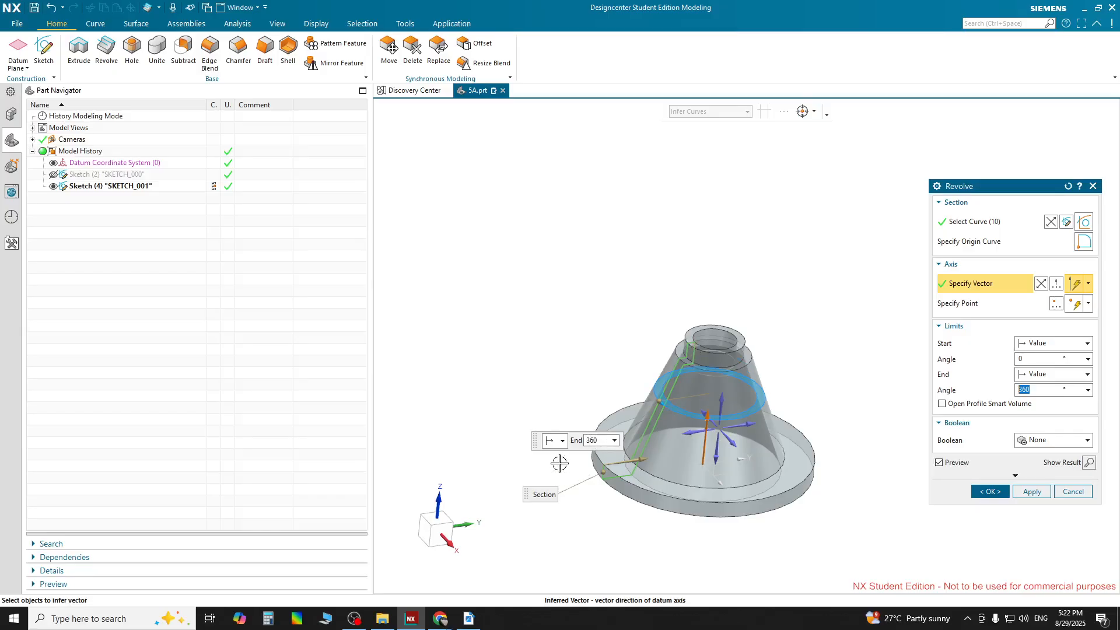
click(563, 441)
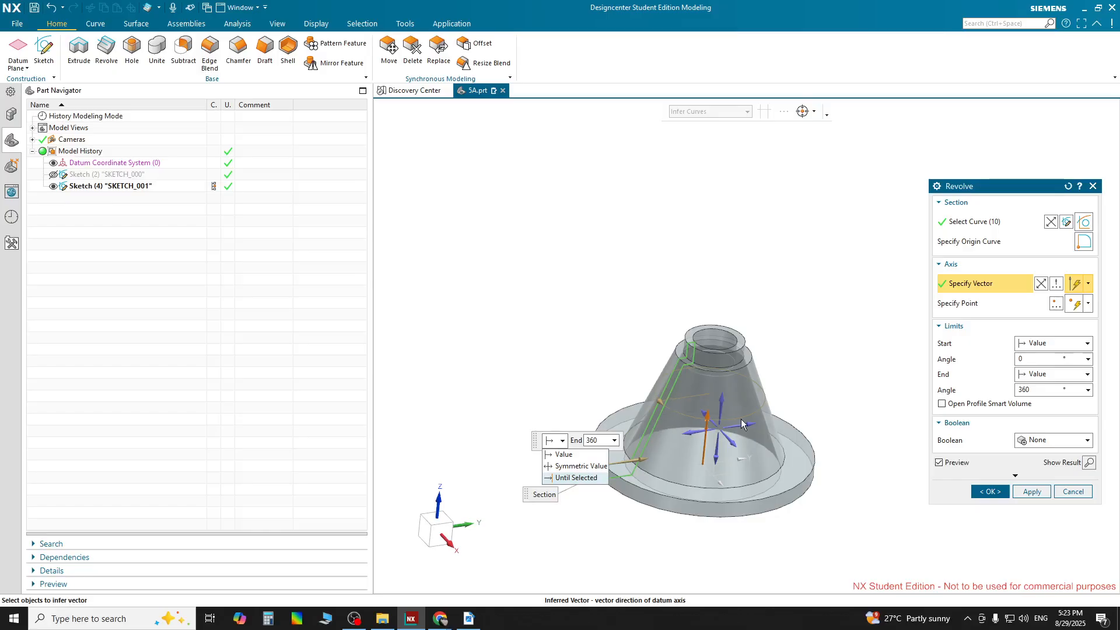
click(579, 444)
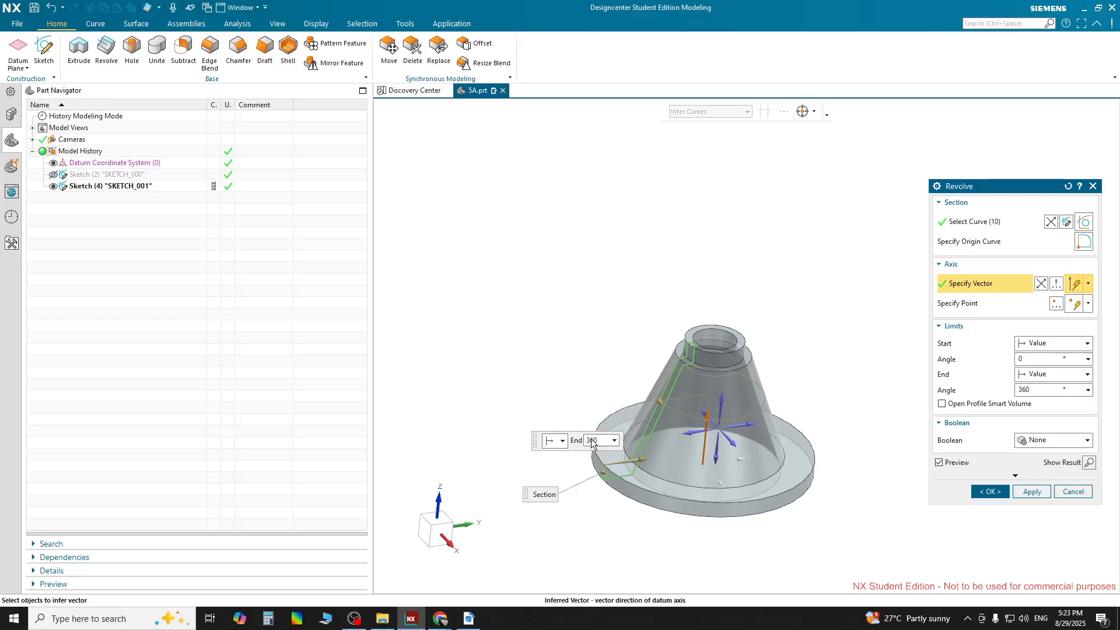
double_click(710, 415)
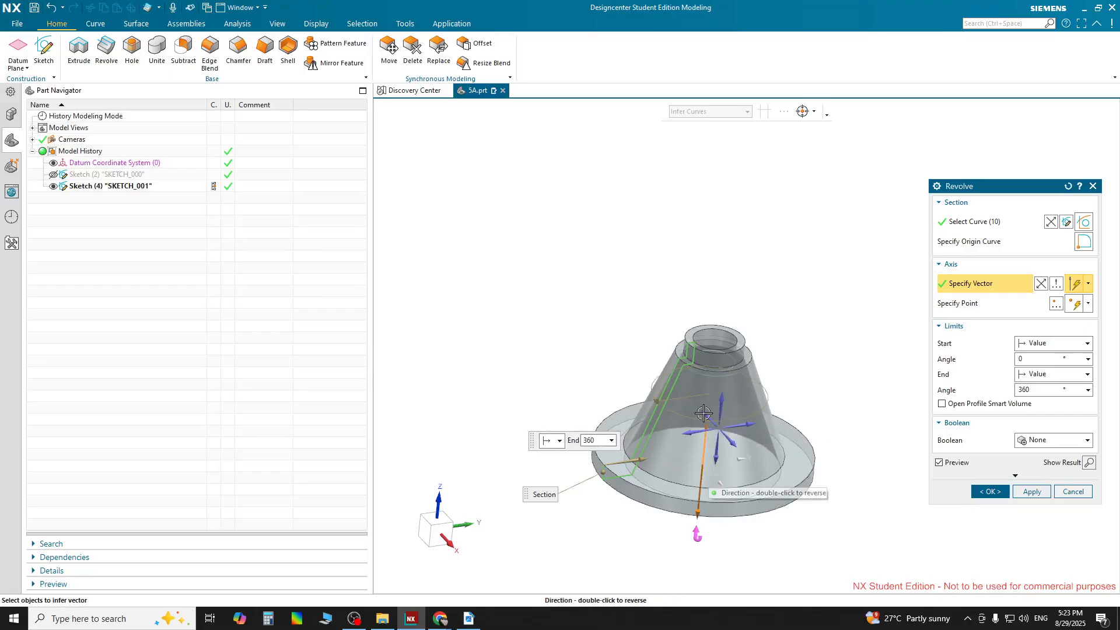
double_click(700, 506)
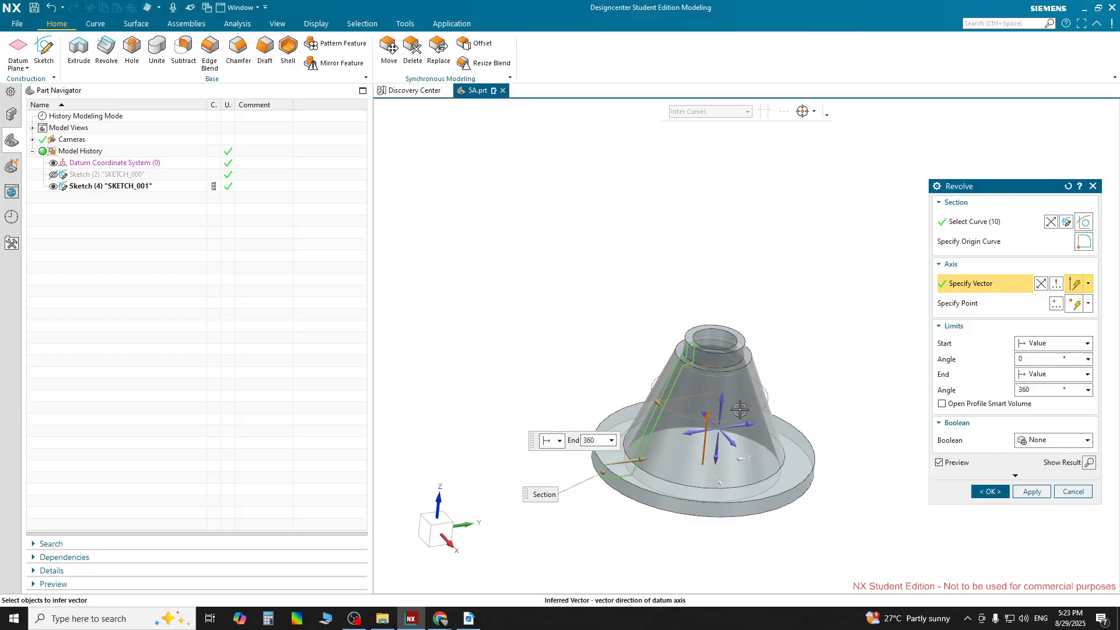
click(989, 492)
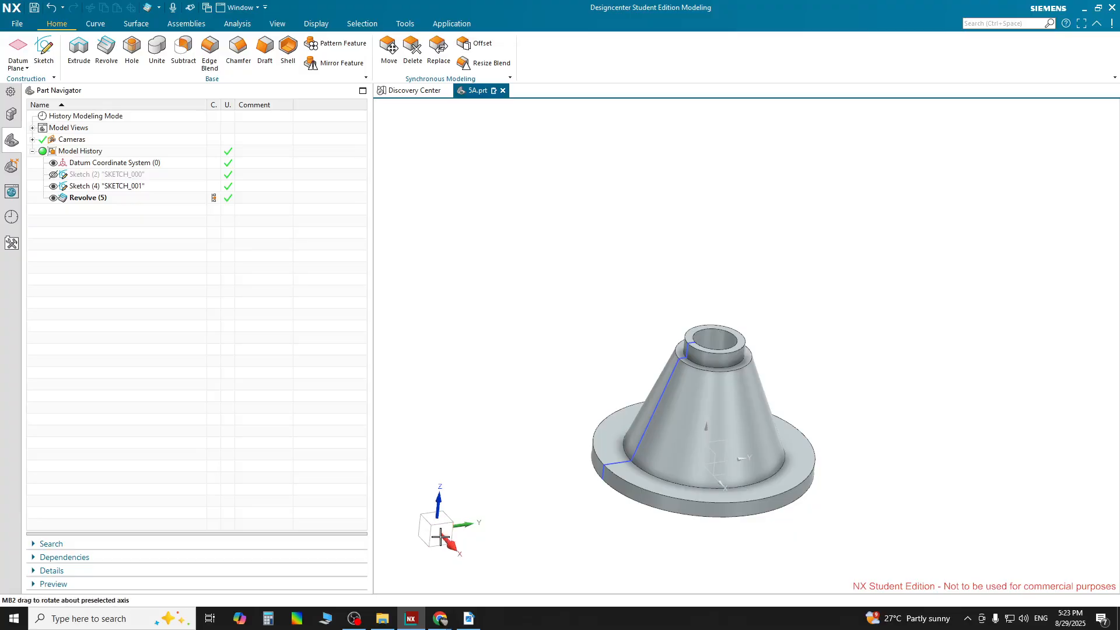
View the revolved body from the side, examine the top views and section views in the Adobe Acrobat PDF, and return to NX.
click(440, 537)
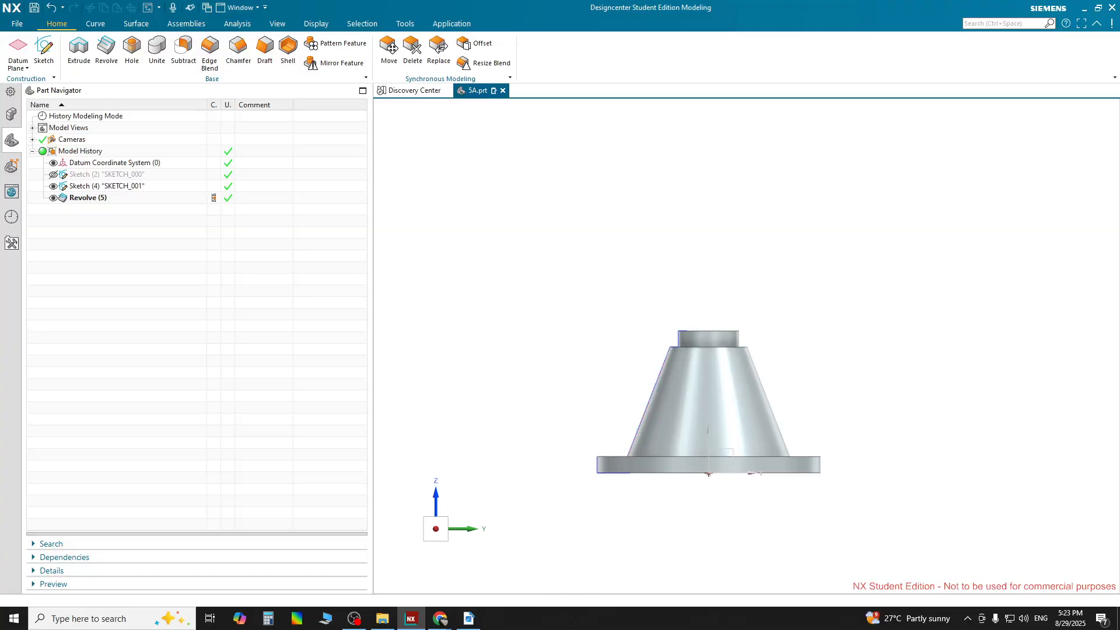
click(472, 623)
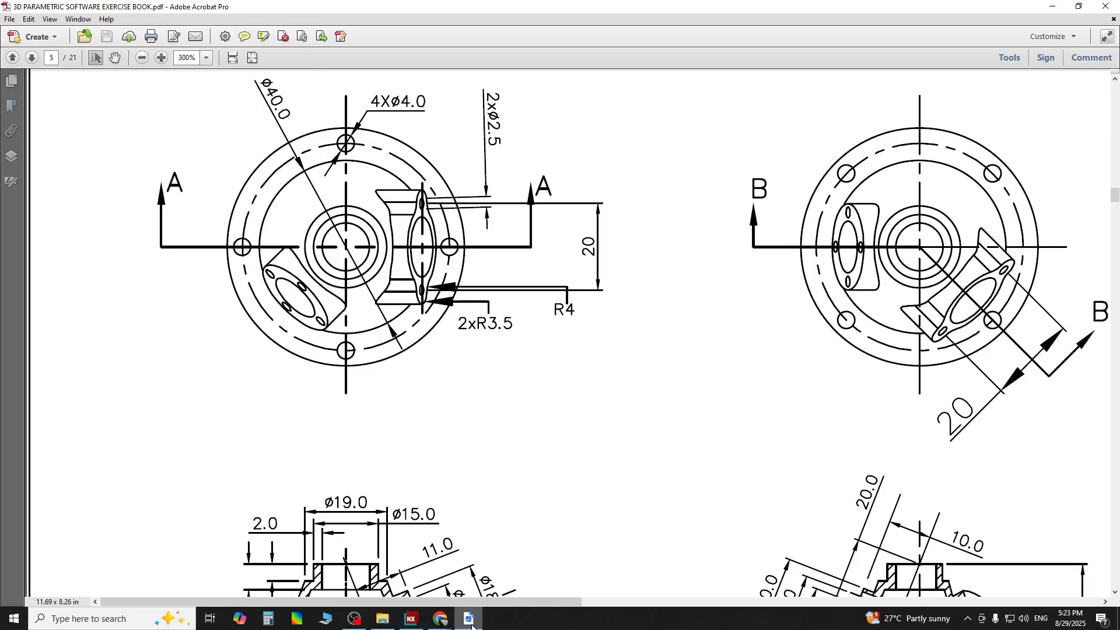
scroll(348, 478, down, 4)
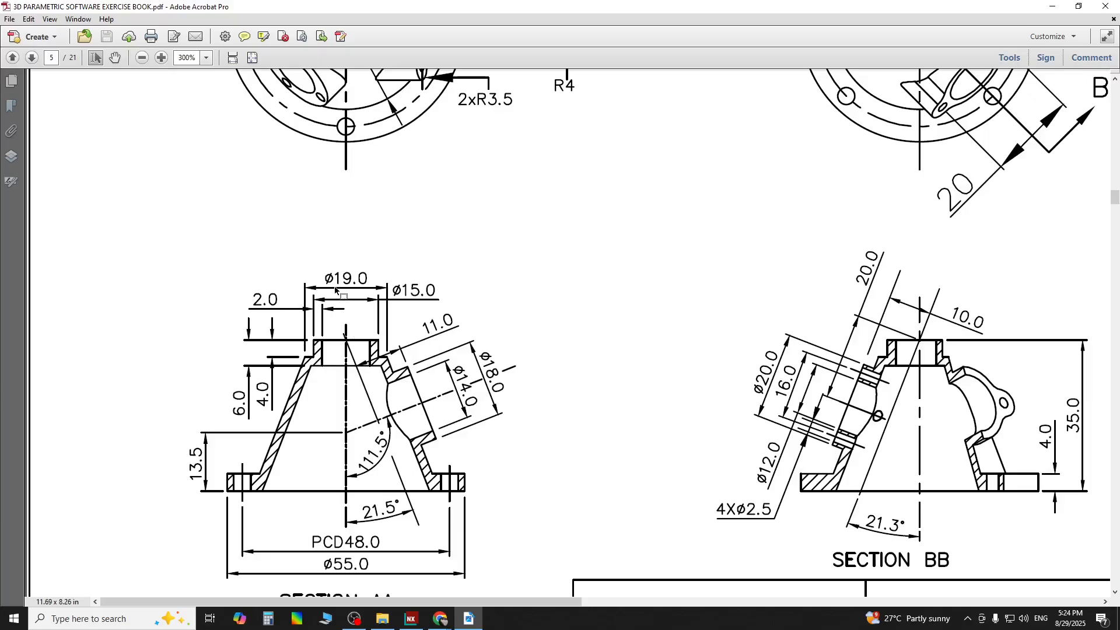
scroll(339, 332, up, 4)
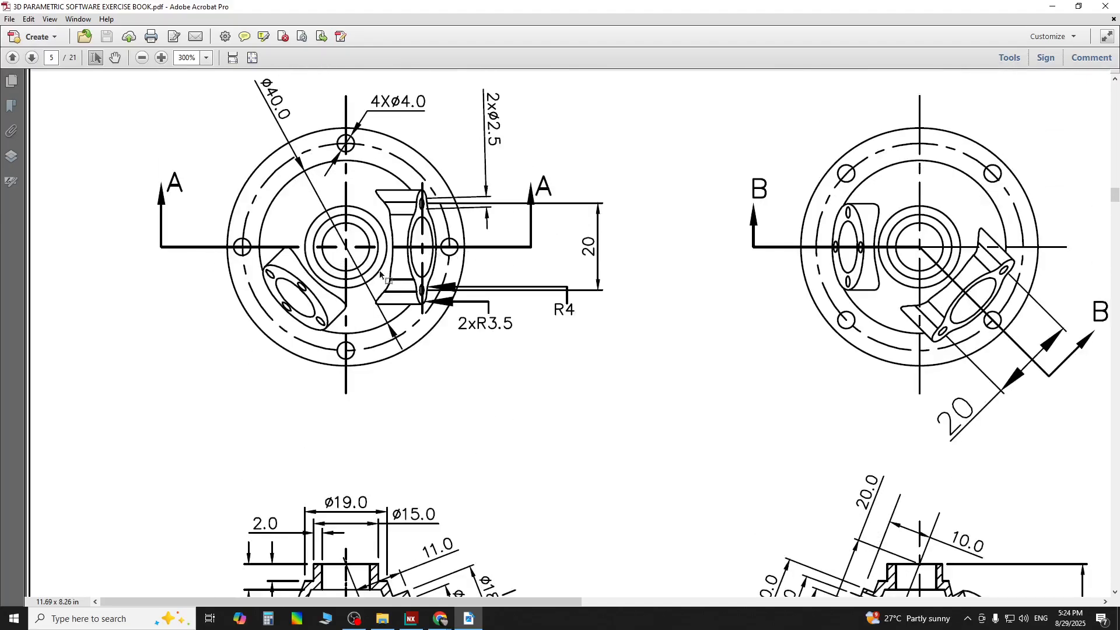
scroll(345, 556, down, 2)
scroll(357, 571, up, 2)
scroll(367, 373, down, 4)
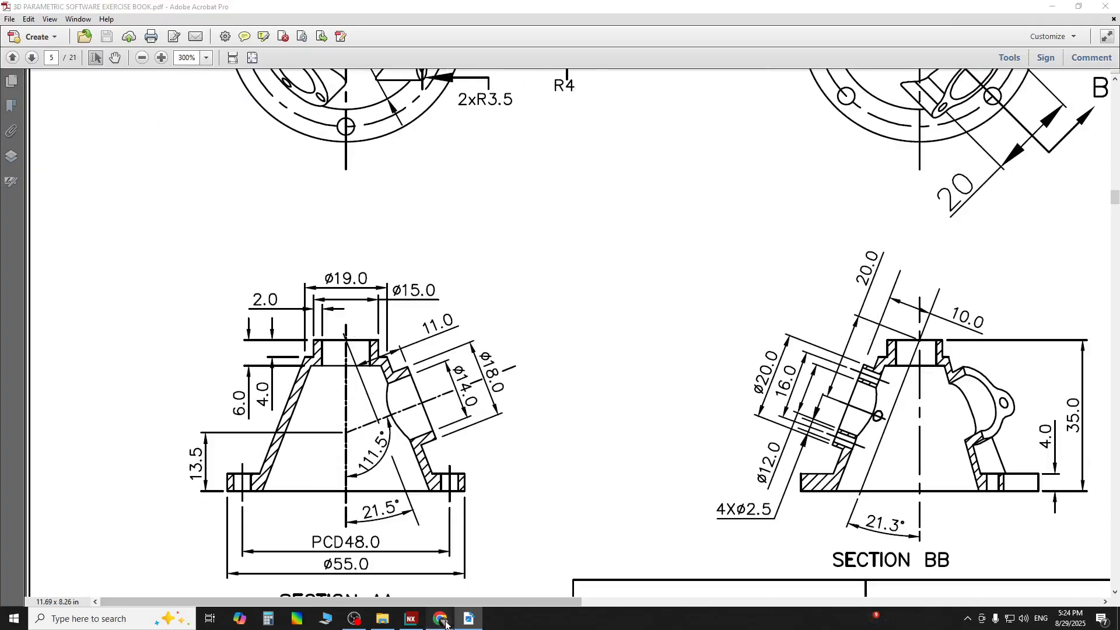
click(412, 618)
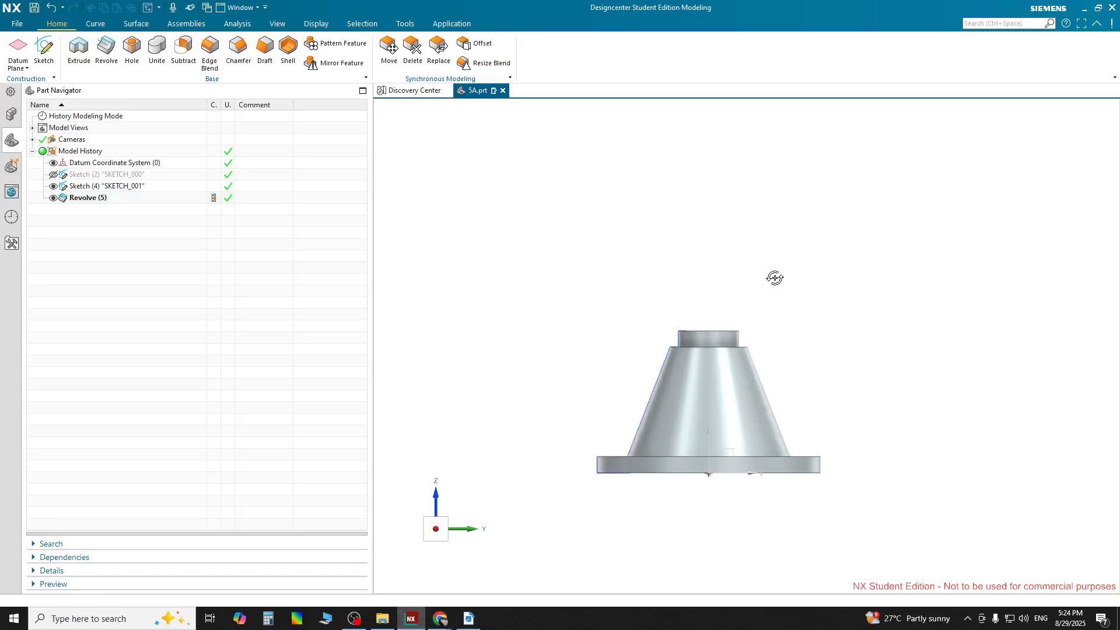
View the revolved body from above, switch to Adobe Acrobat and study the flange holes and angled side ports in the top and section views.
middle_drag(774, 278, 780, 336)
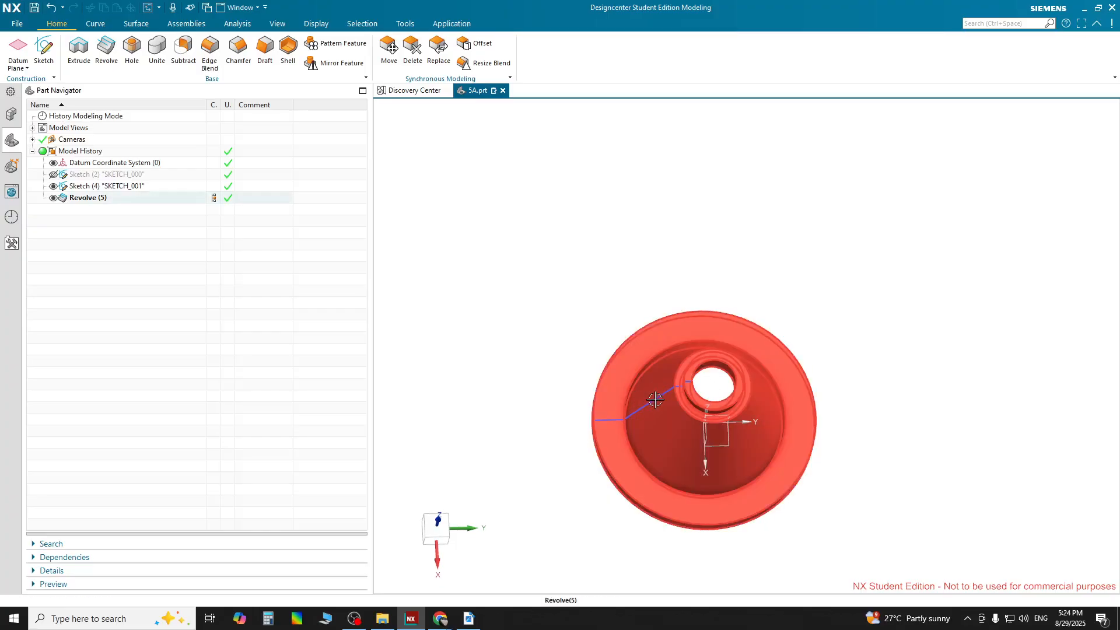
key(F8)
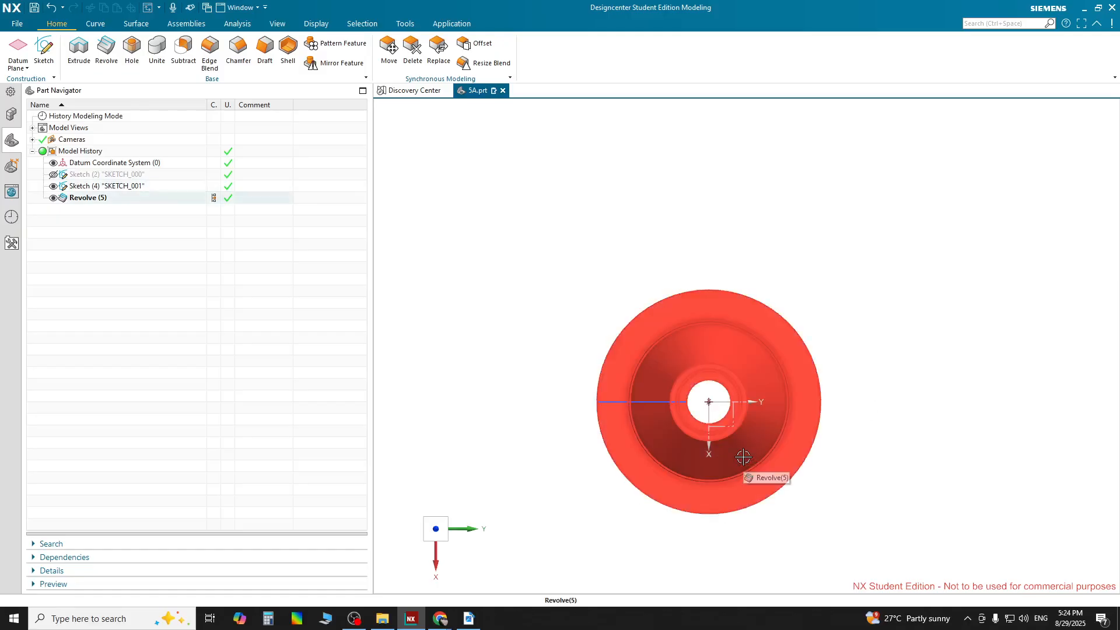
click(468, 619)
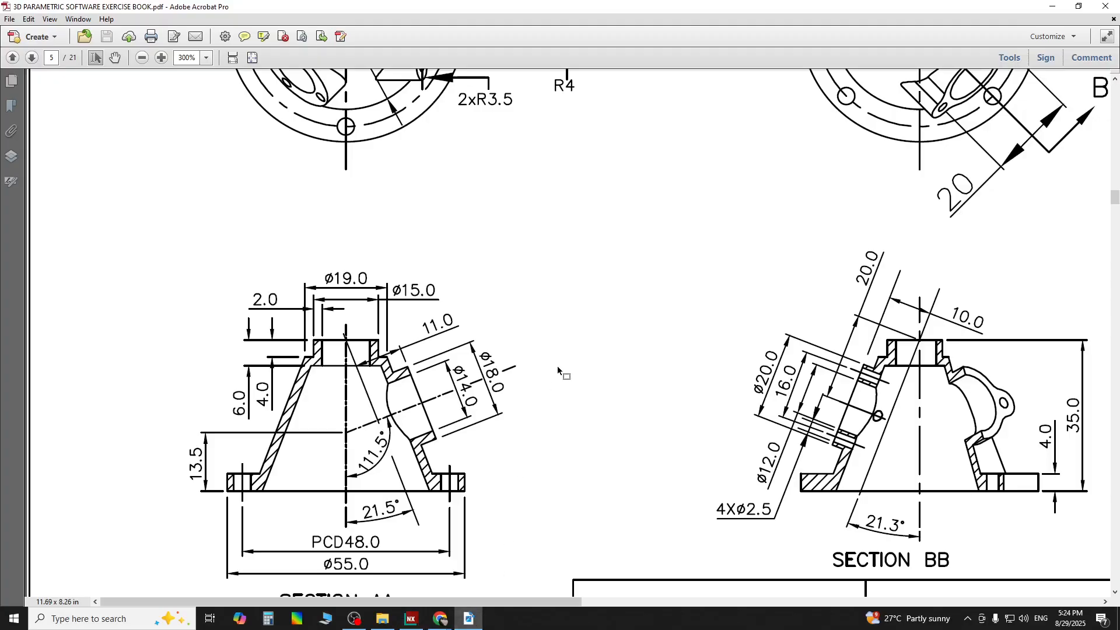
scroll(599, 418, down, 2)
scroll(601, 413, up, 8)
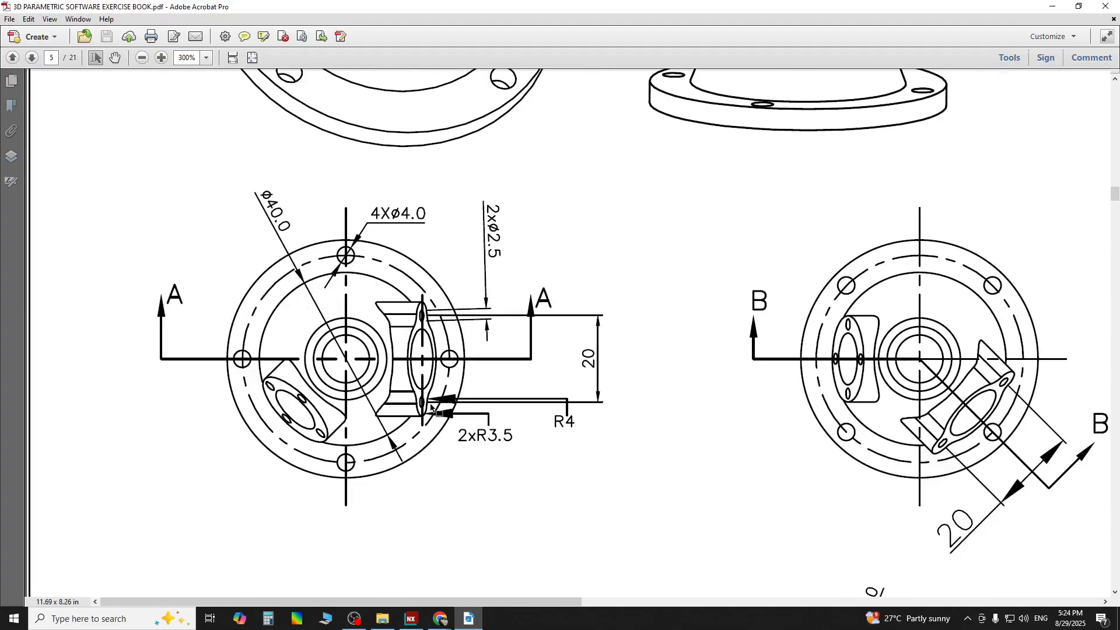
scroll(437, 386, down, 2)
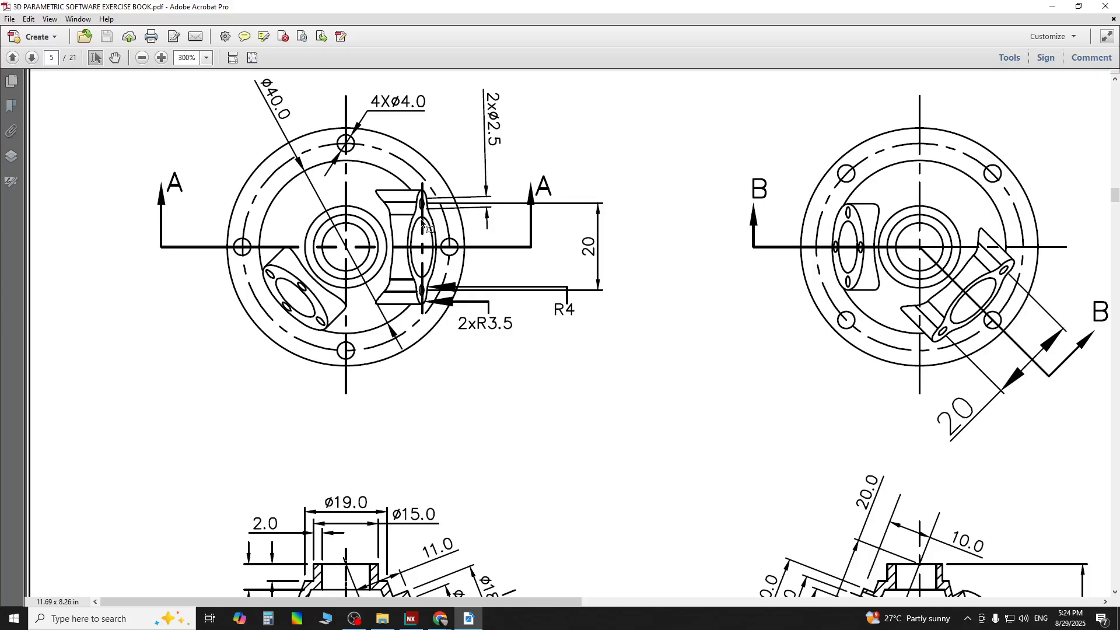
scroll(348, 368, down, 2)
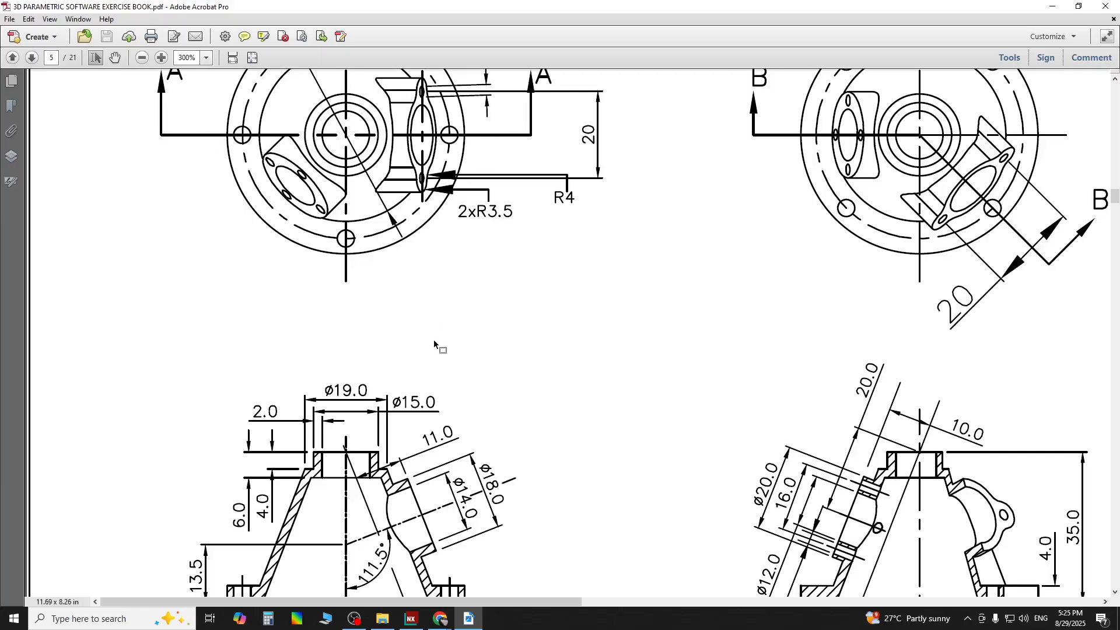
scroll(435, 344, up, 2)
scroll(436, 357, down, 2)
scroll(341, 278, down, 2)
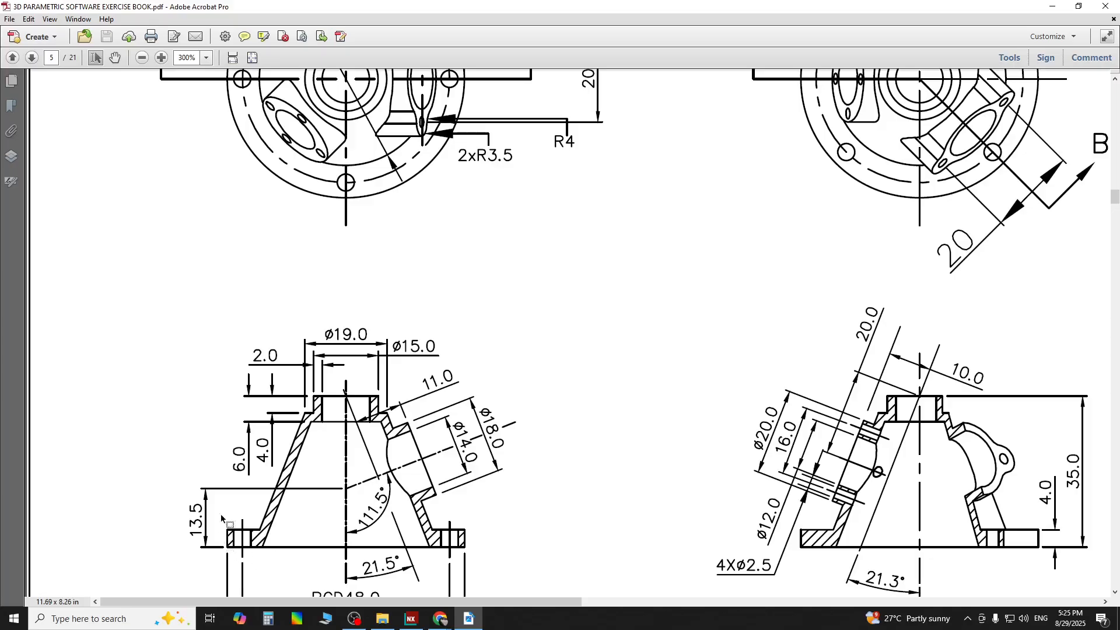
Compare the side ports in the drawing's top views with their angles, diameters and offsets in SECTION AA and SECTION BB.
scroll(406, 487, up, 4)
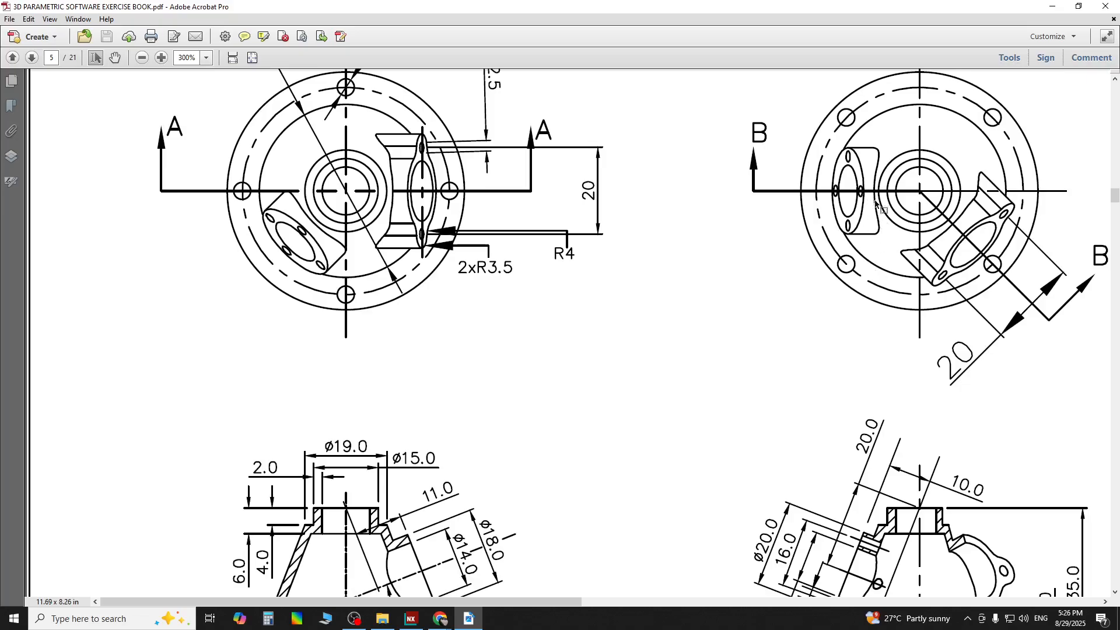
scroll(873, 295, down, 3)
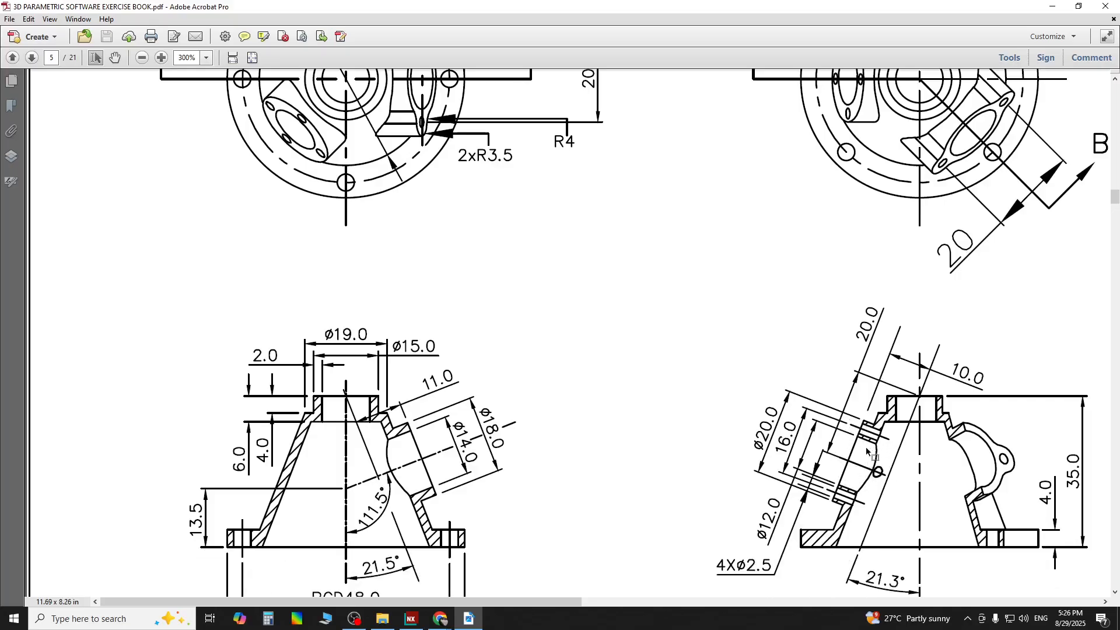
scroll(845, 464, up, 3)
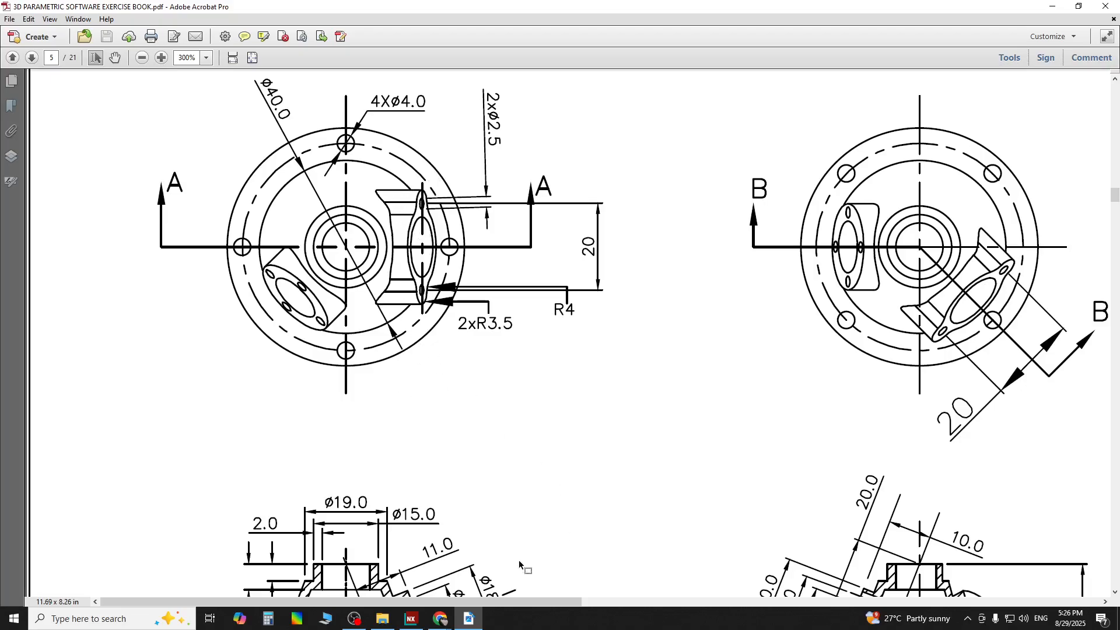
scroll(403, 542, down, 4)
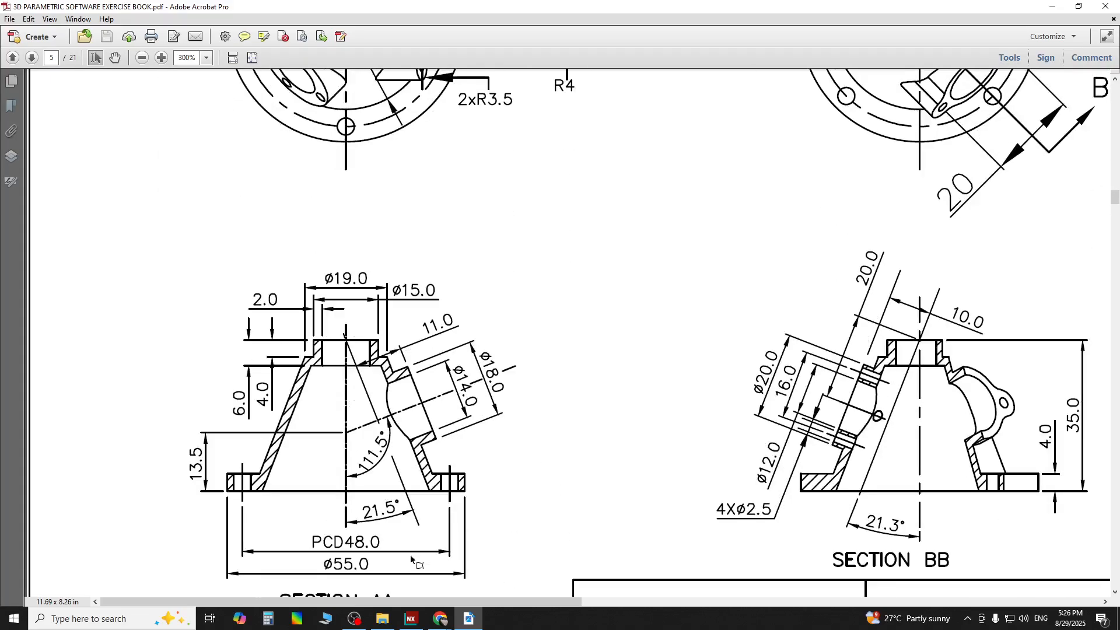
scroll(386, 369, up, 2)
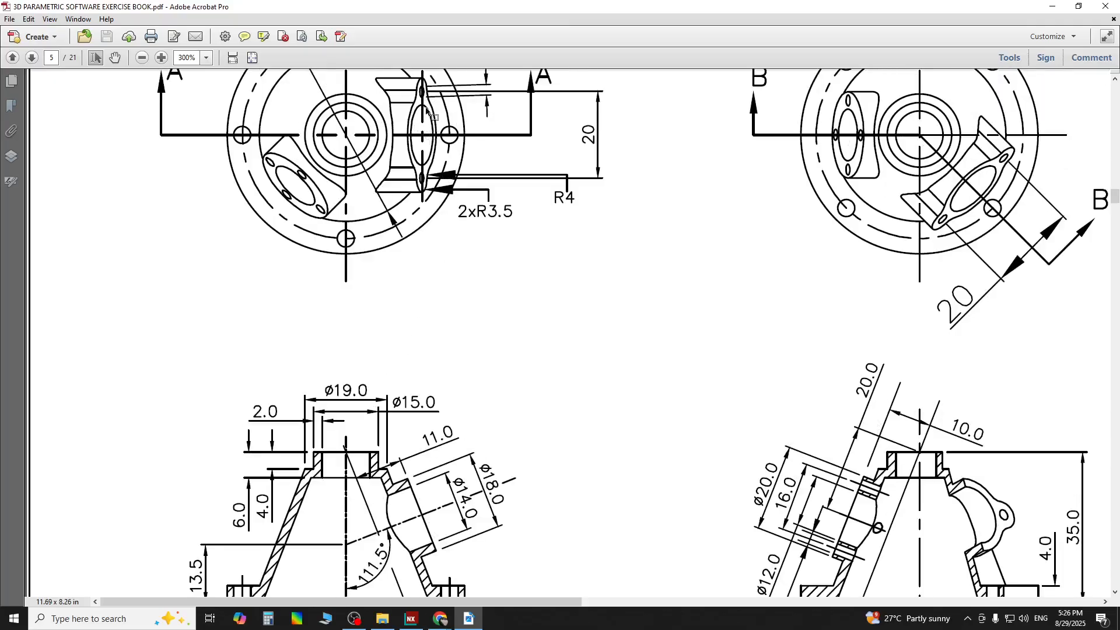
scroll(388, 469, down, 1)
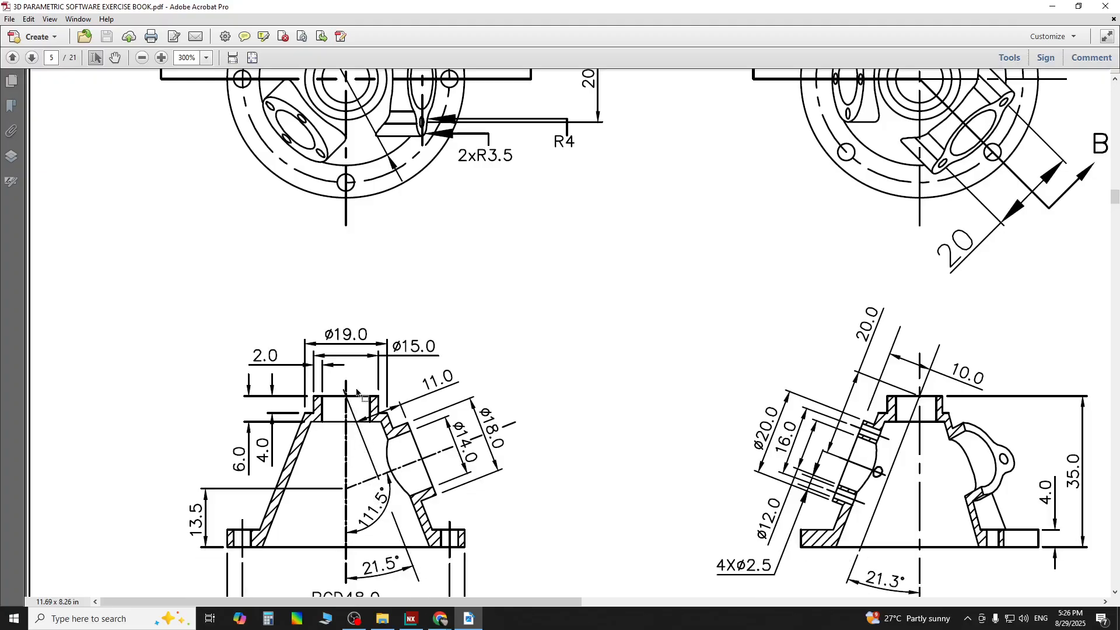
scroll(401, 487, down, 1)
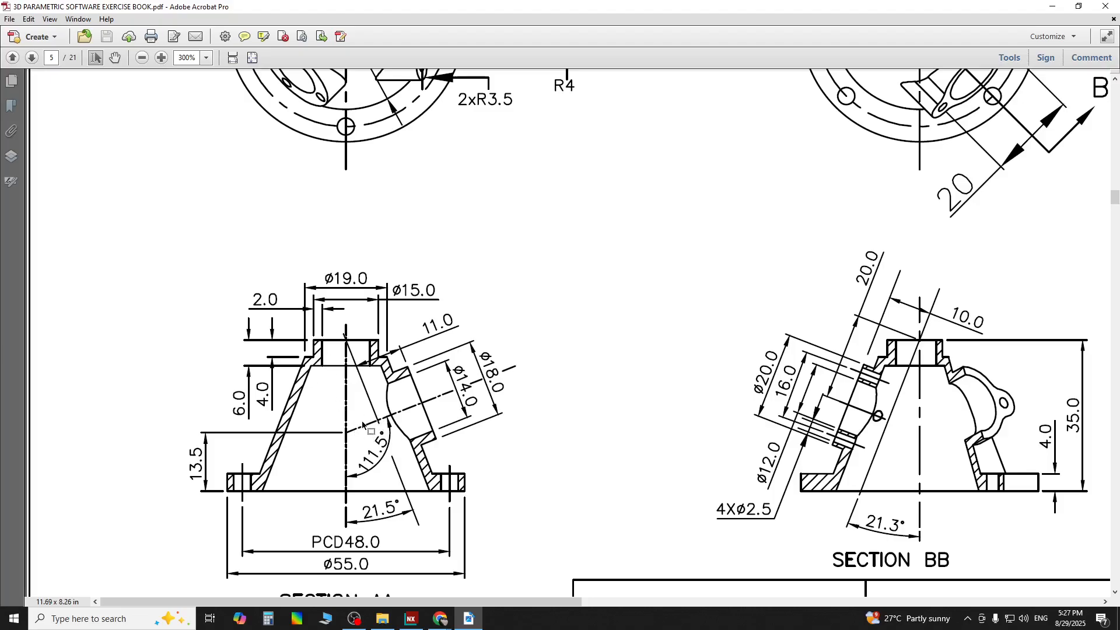
scroll(366, 427, up, 3)
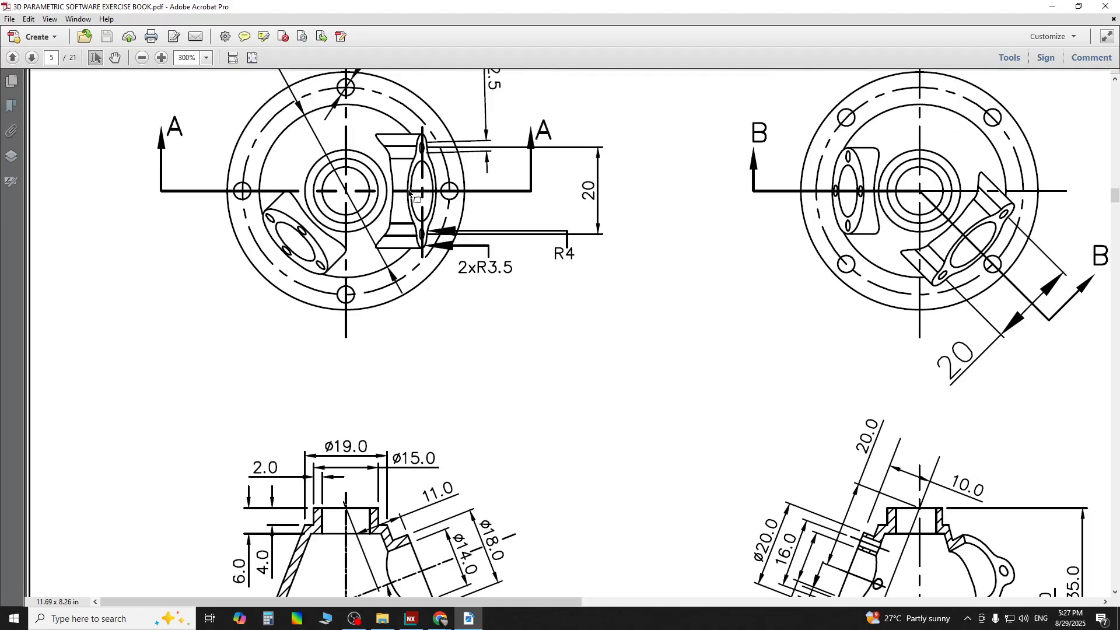
scroll(439, 420, down, 3)
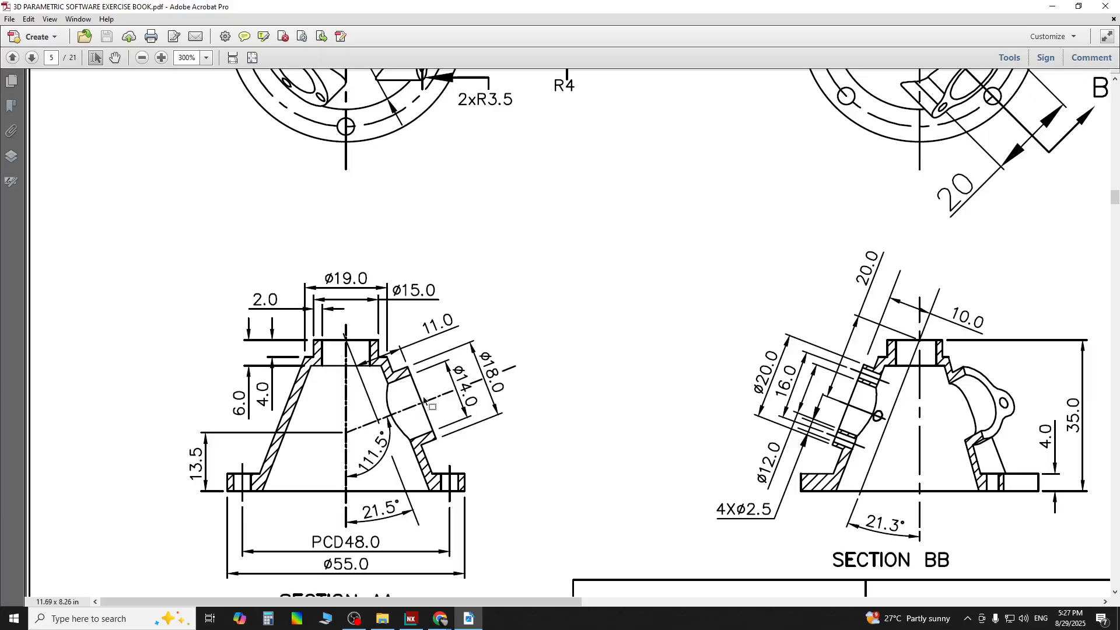
scroll(455, 496, up, 3)
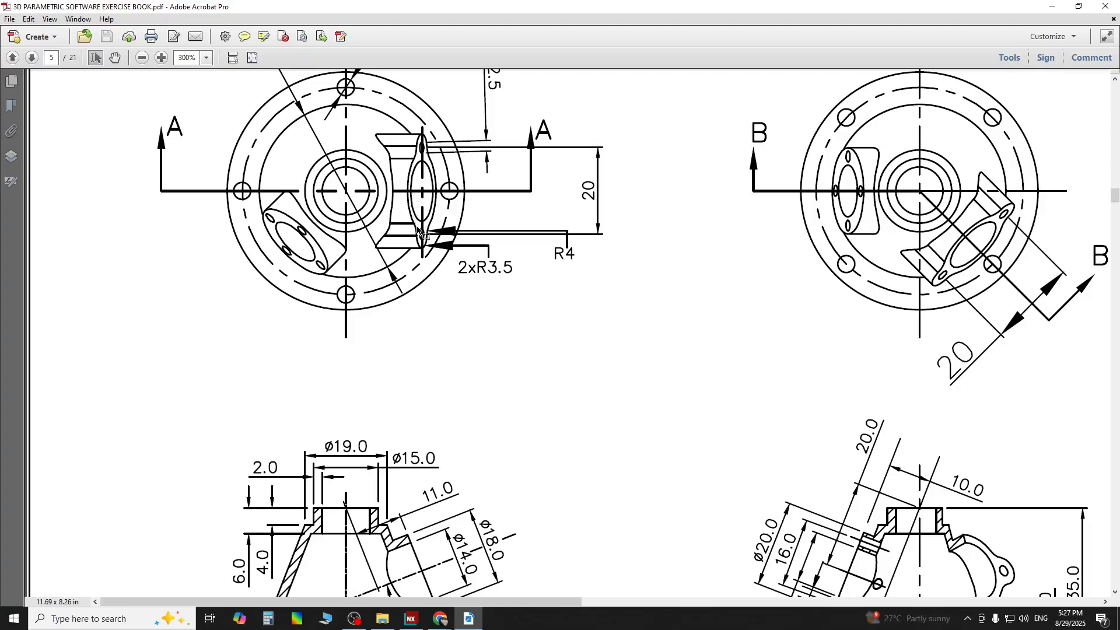
scroll(429, 433, down, 4)
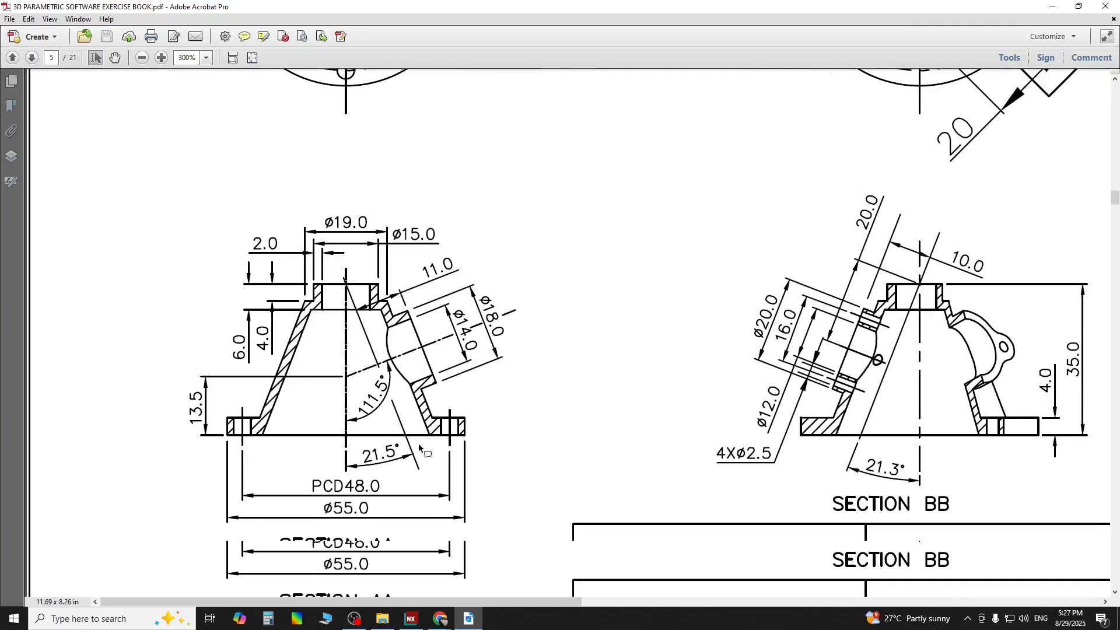
Switch to NX and create a new sketch on the Right principal plane through the revolved body.
mouse_move(435, 621)
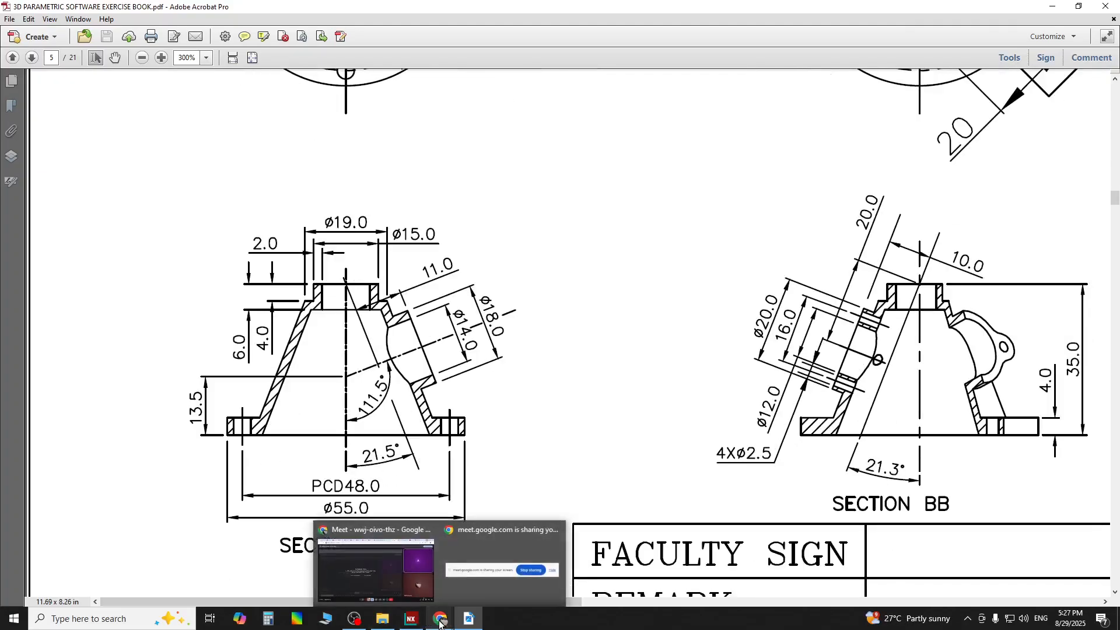
click(412, 618)
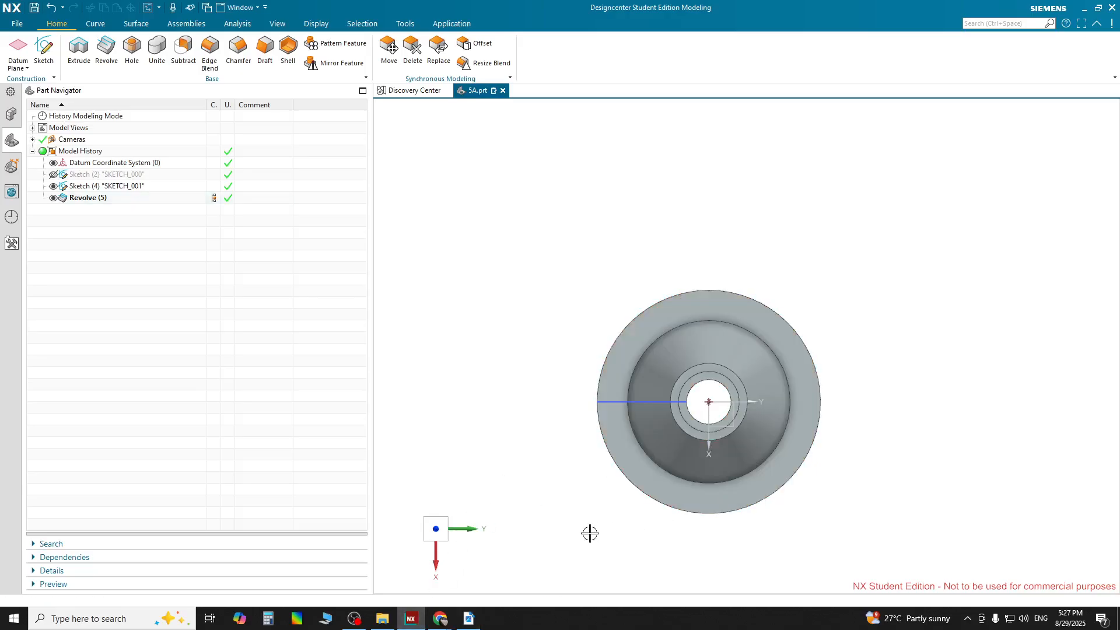
middle_drag(517, 472, 535, 429)
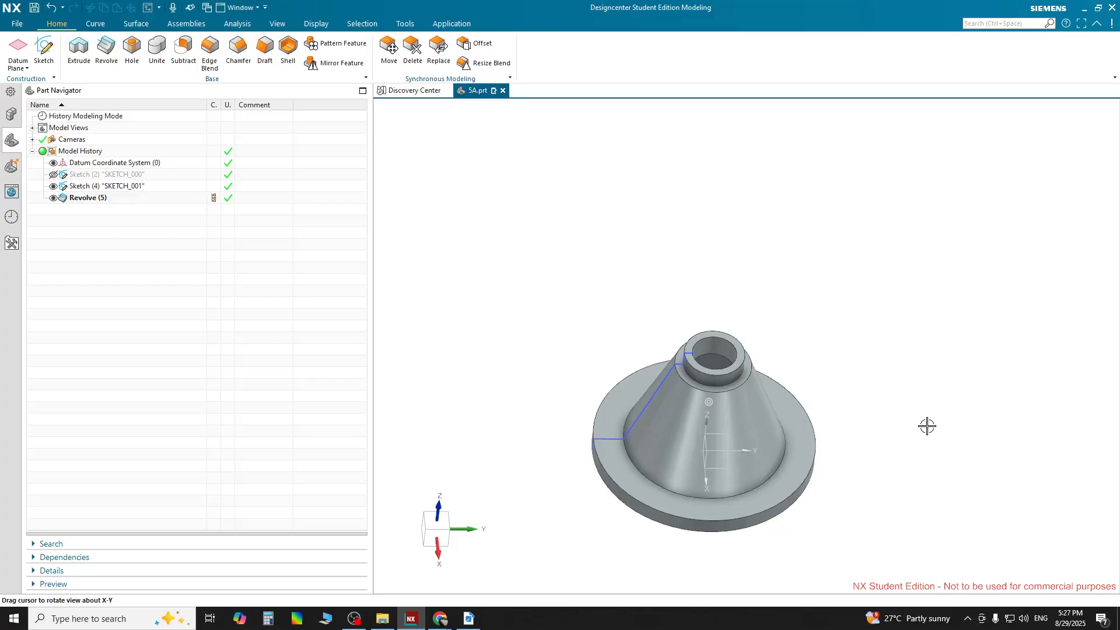
click(48, 49)
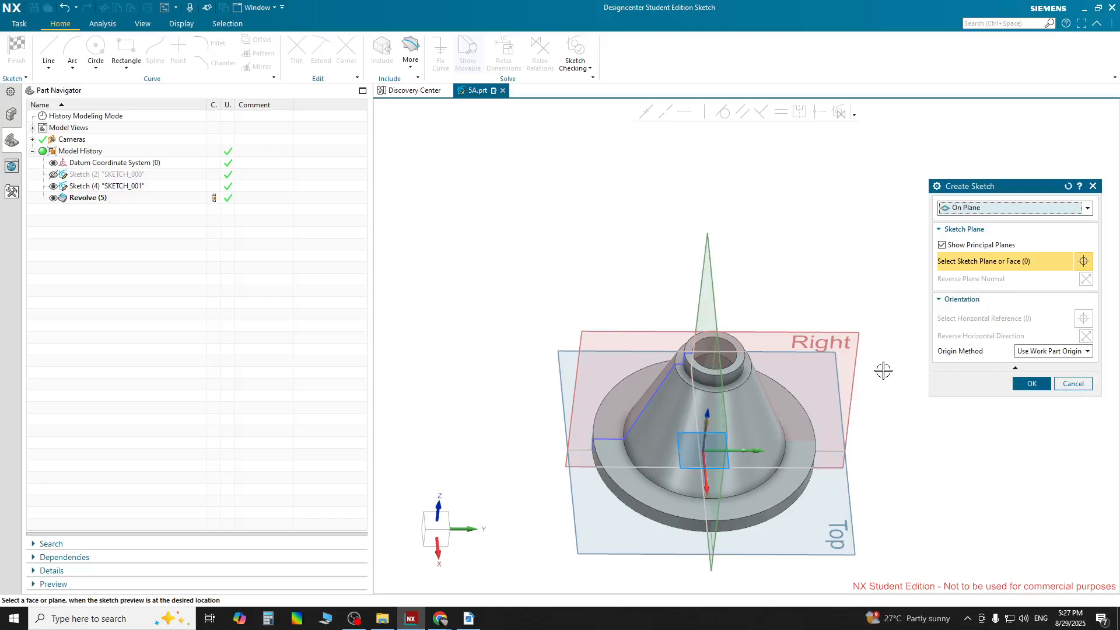
click(860, 346)
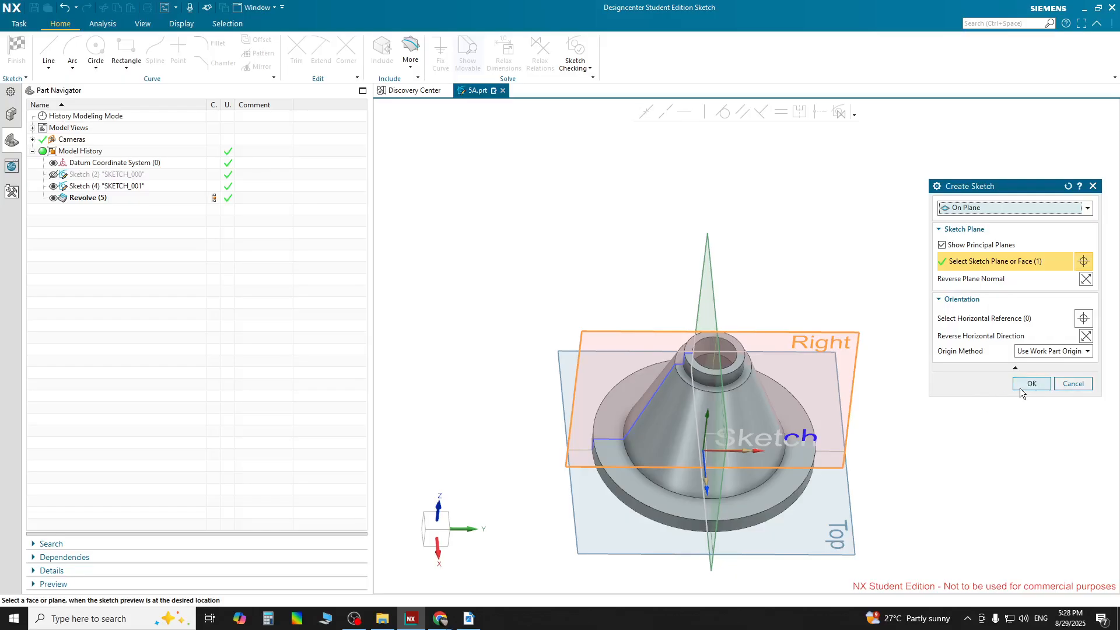
click(1030, 384)
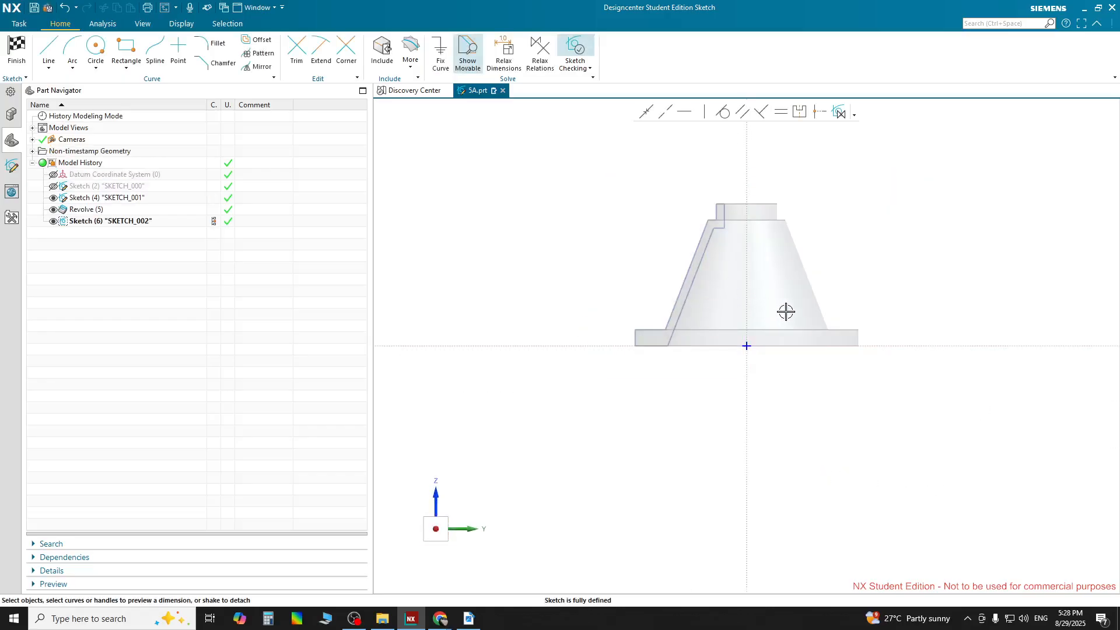
mouse_move(913, 274)
shift+middle_down()
mouse_move(920, 320)
mouse_move(900, 293)
mouse_move(915, 375)
mouse_move(928, 337)
mouse_move(907, 337)
mouse_move(909, 285)
shift+middle_up()
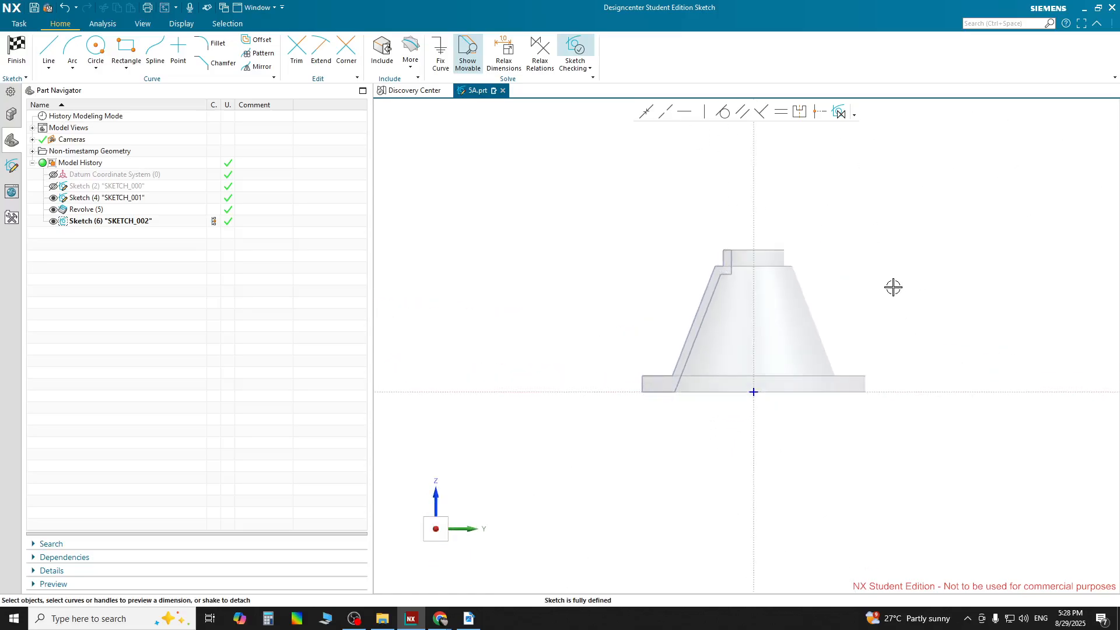
Sketch a slanted line about 57 mm long at about 291° from the vertical axis at the body's top edge, past the flange.
scroll(755, 248, up, 5)
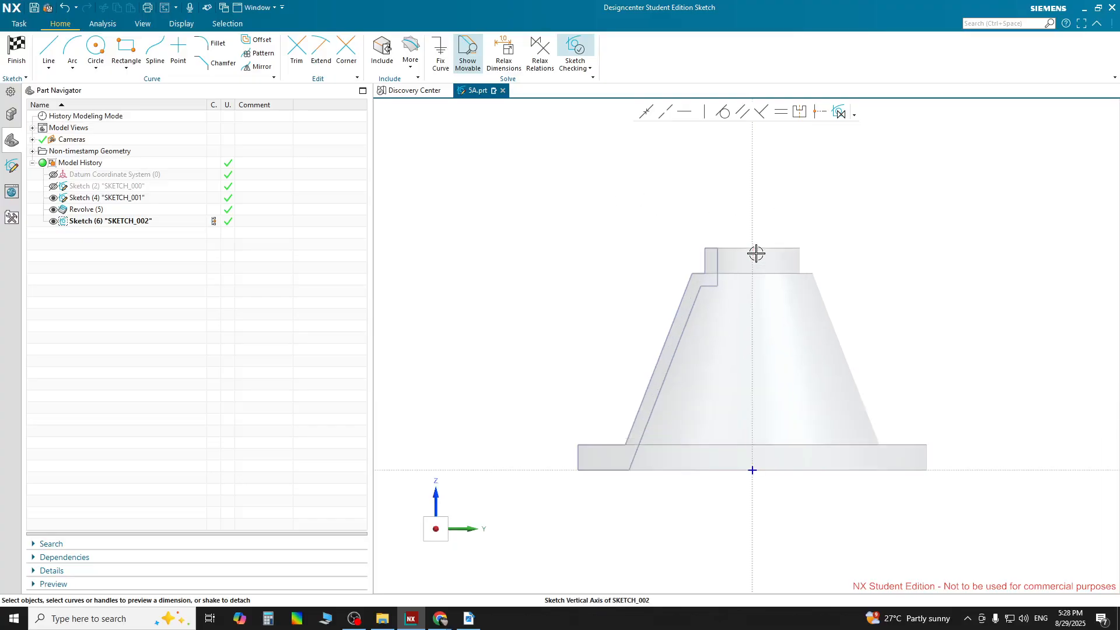
click(49, 50)
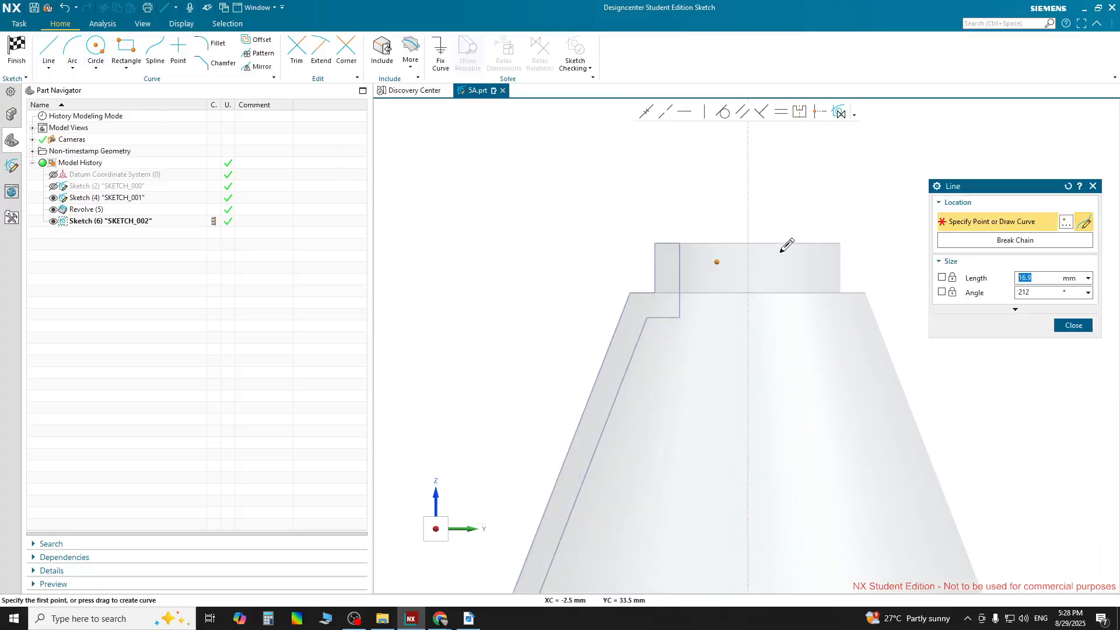
mouse_move(765, 311)
shift+middle_down()
mouse_move(642, 240)
mouse_move(609, 175)
shift+middle_up()
scroll(611, 196, down, 1)
scroll(610, 197, down, 1)
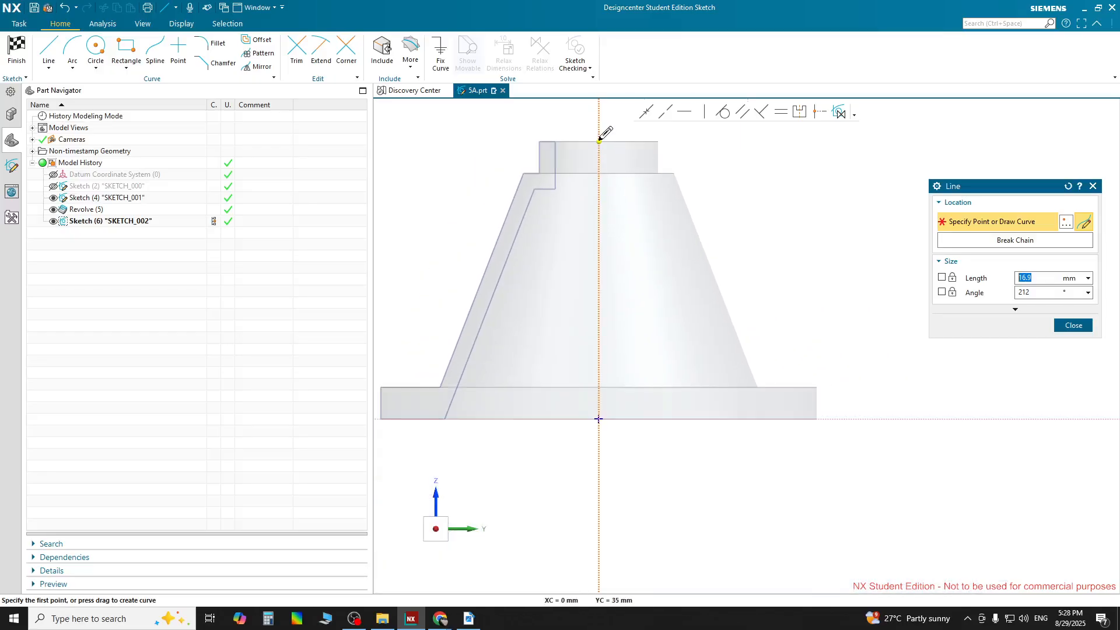
click(599, 141)
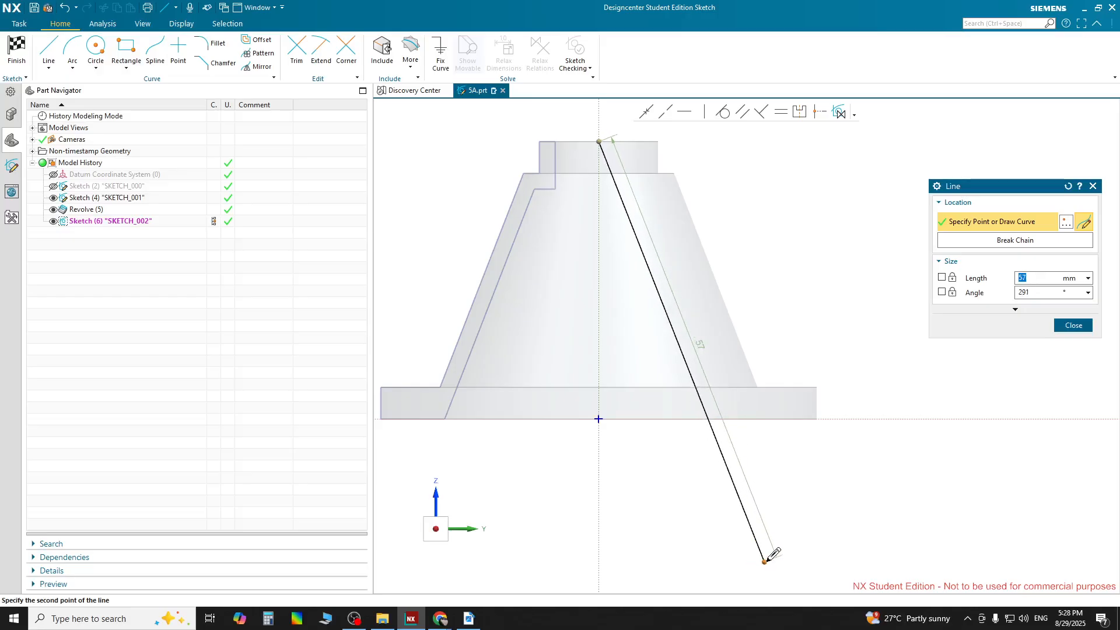
click(767, 560)
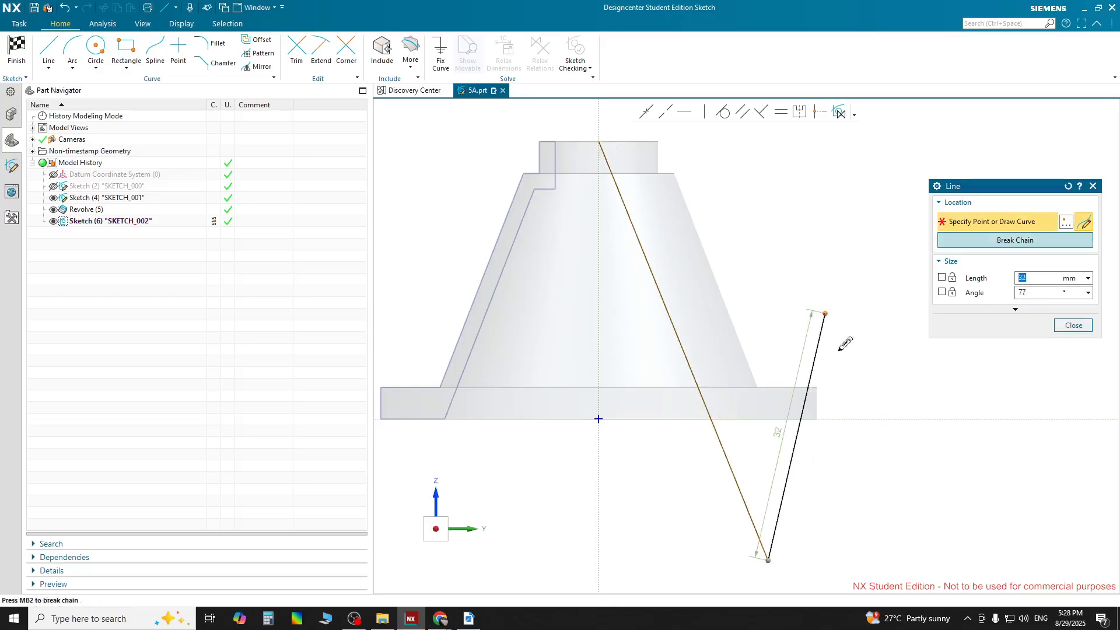
key(Escape)
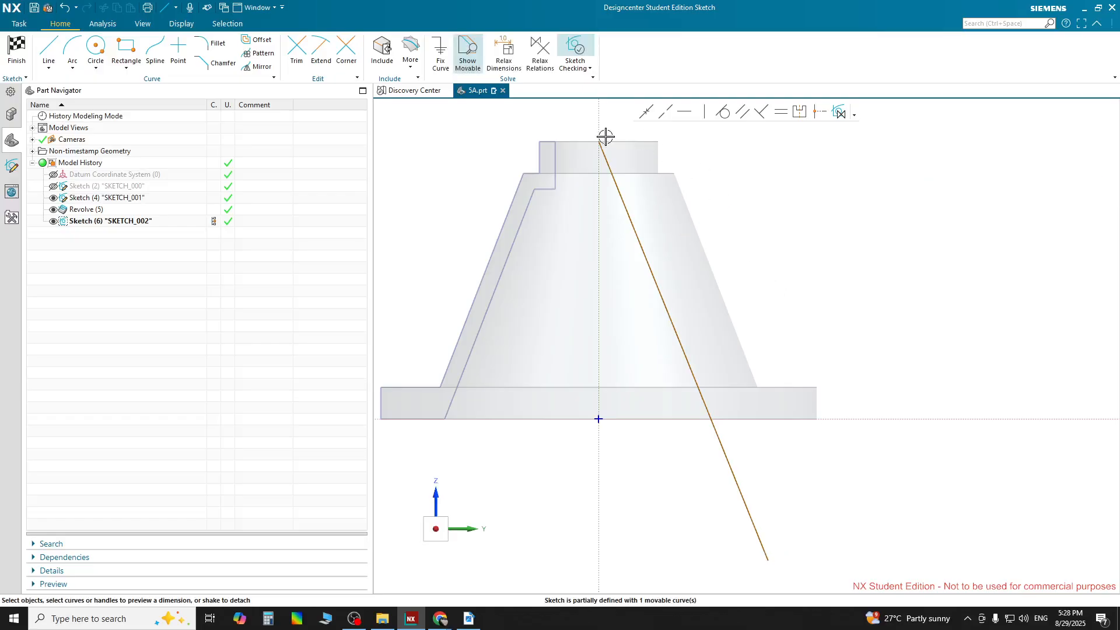
Move the slanted line's upper endpoint up along the sketch's vertical axis, slightly above the body's top edge.
scroll(599, 142, up, 2)
scroll(599, 142, down, 1)
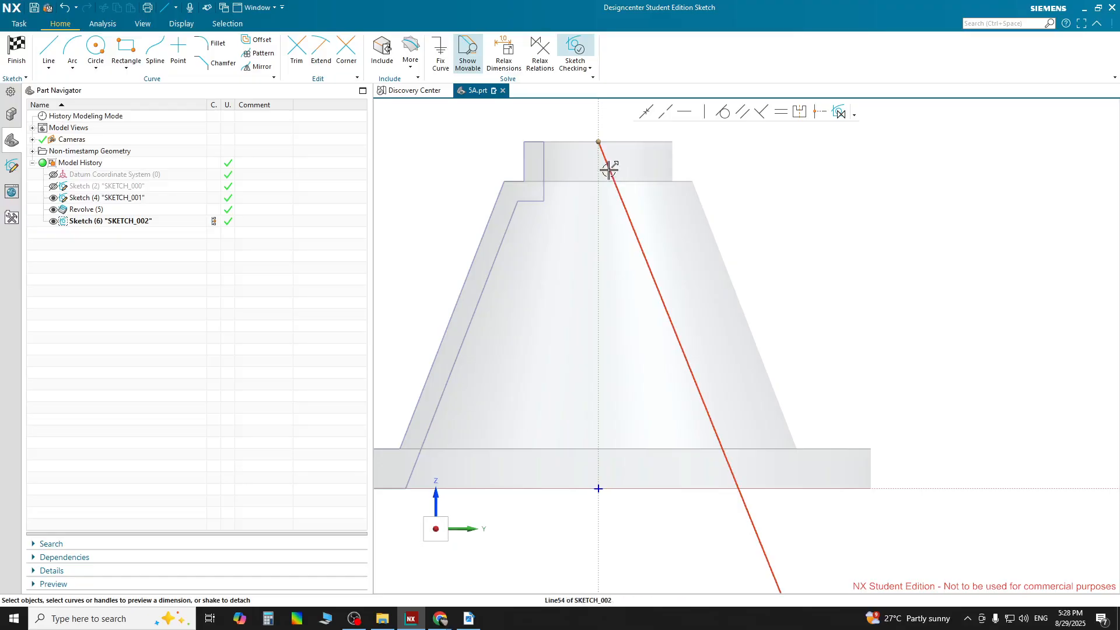
click(610, 170)
click(599, 142)
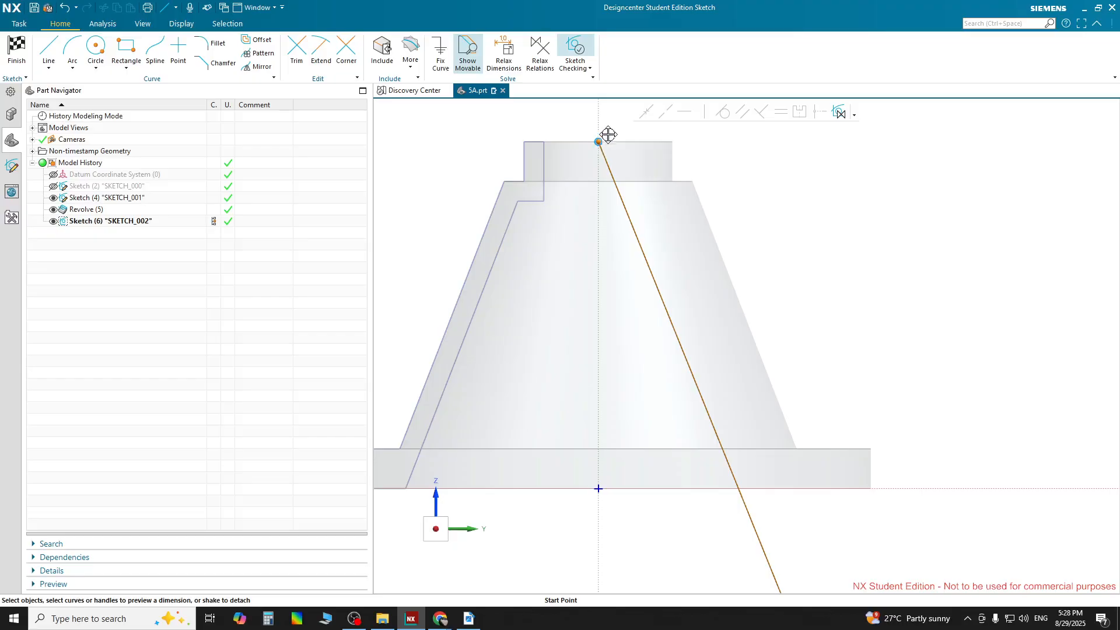
drag(609, 135, 610, 120)
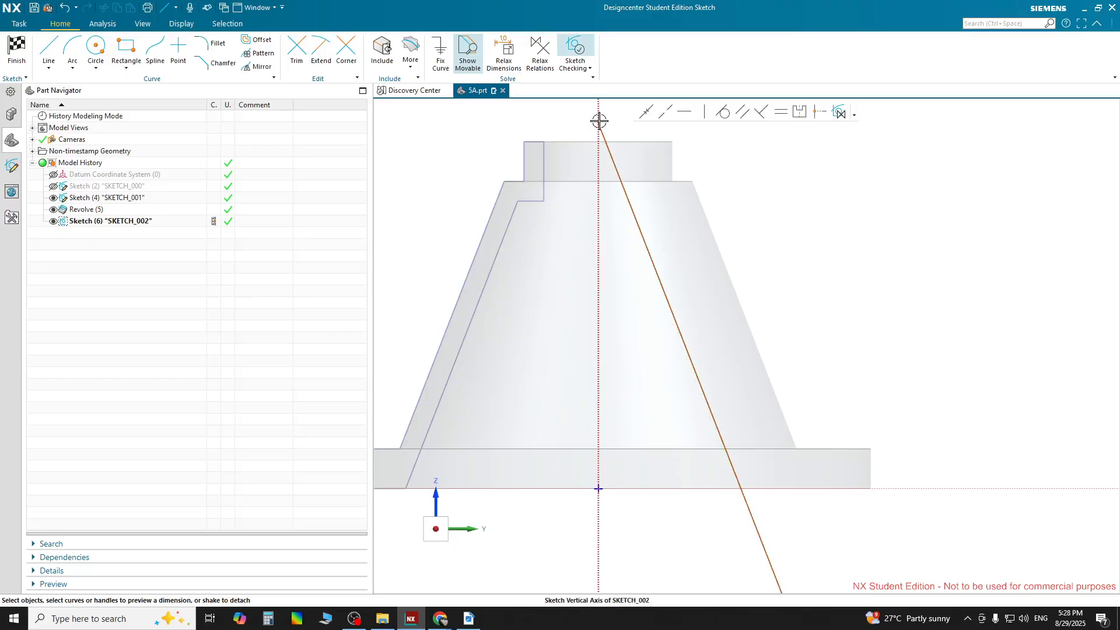
click(599, 123)
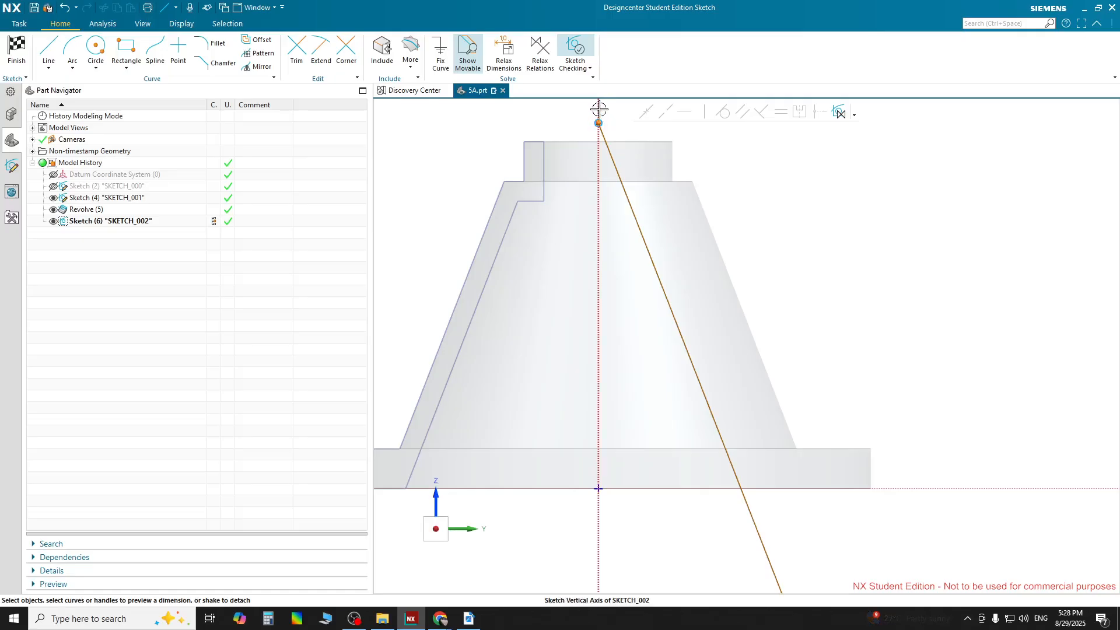
click(598, 139)
click(709, 143)
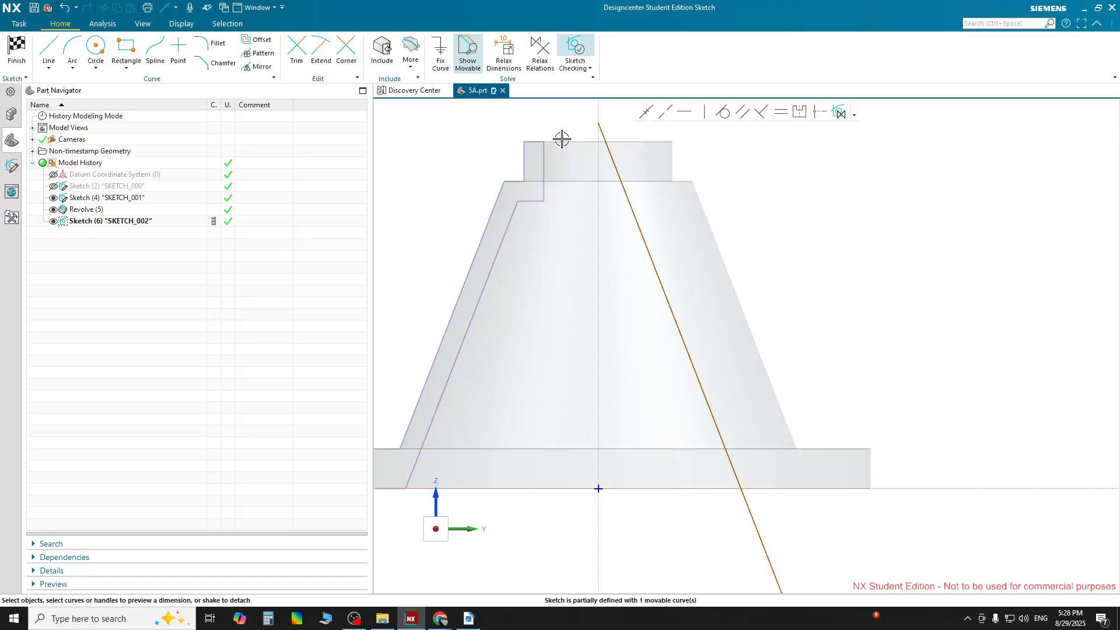
right_click(623, 142)
click(617, 142)
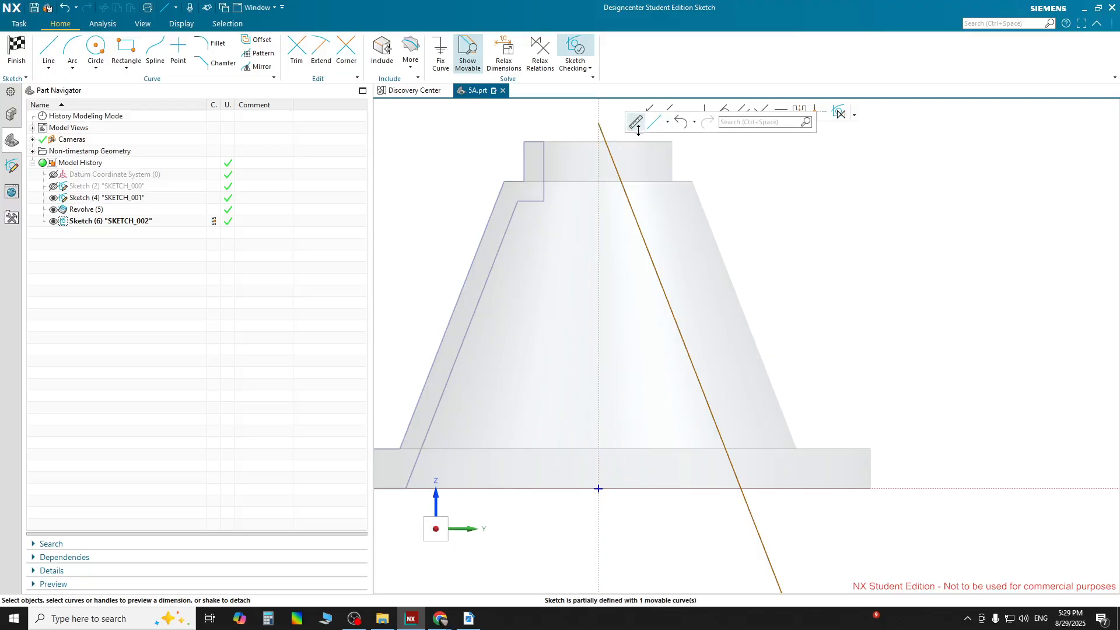
click(667, 123)
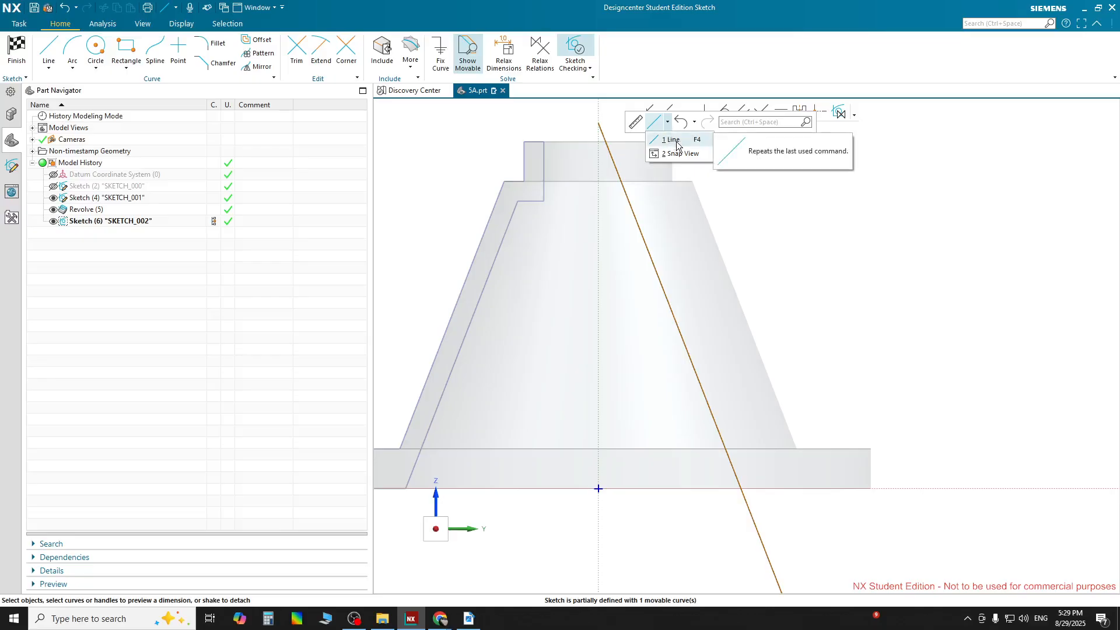
click(676, 145)
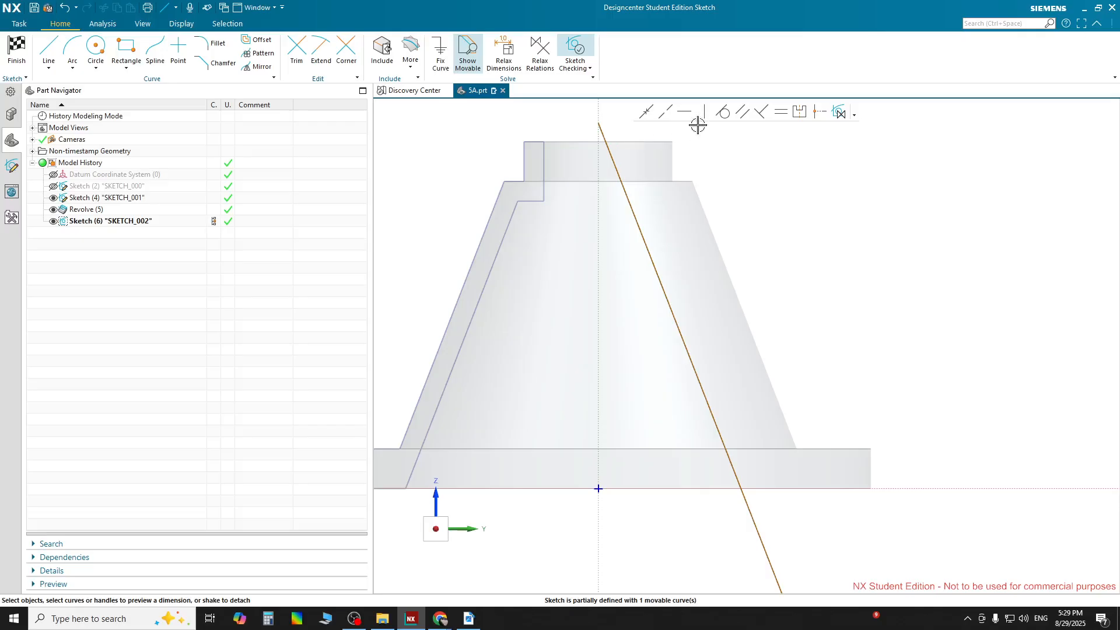
Project the revolved body's top edge into the sketch as an associative curve with Original output type.
click(410, 63)
click(440, 91)
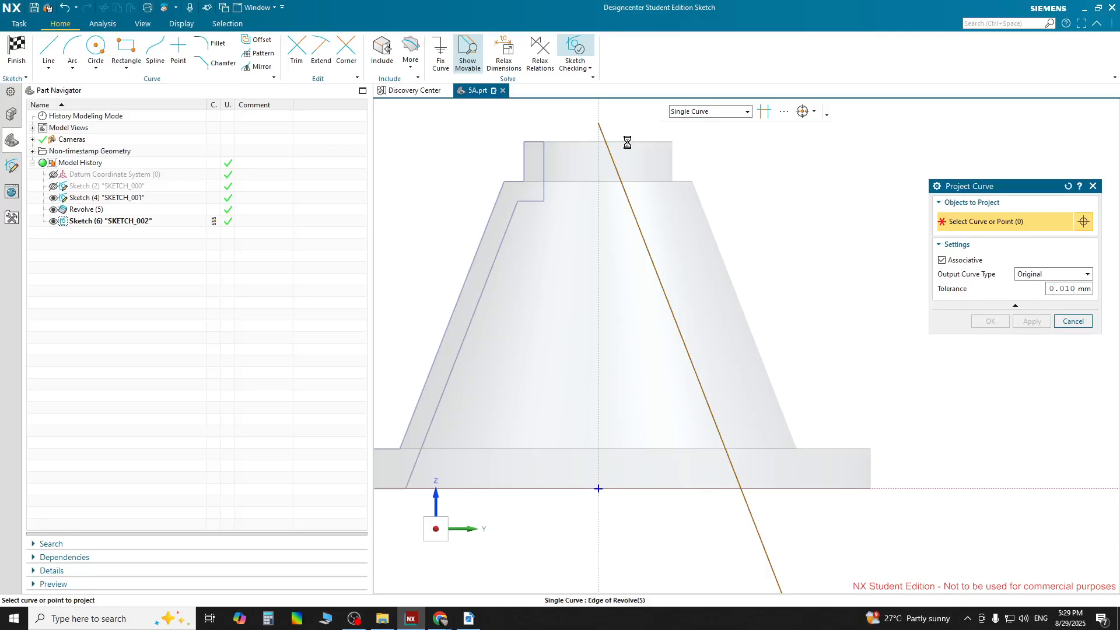
click(627, 141)
click(1027, 321)
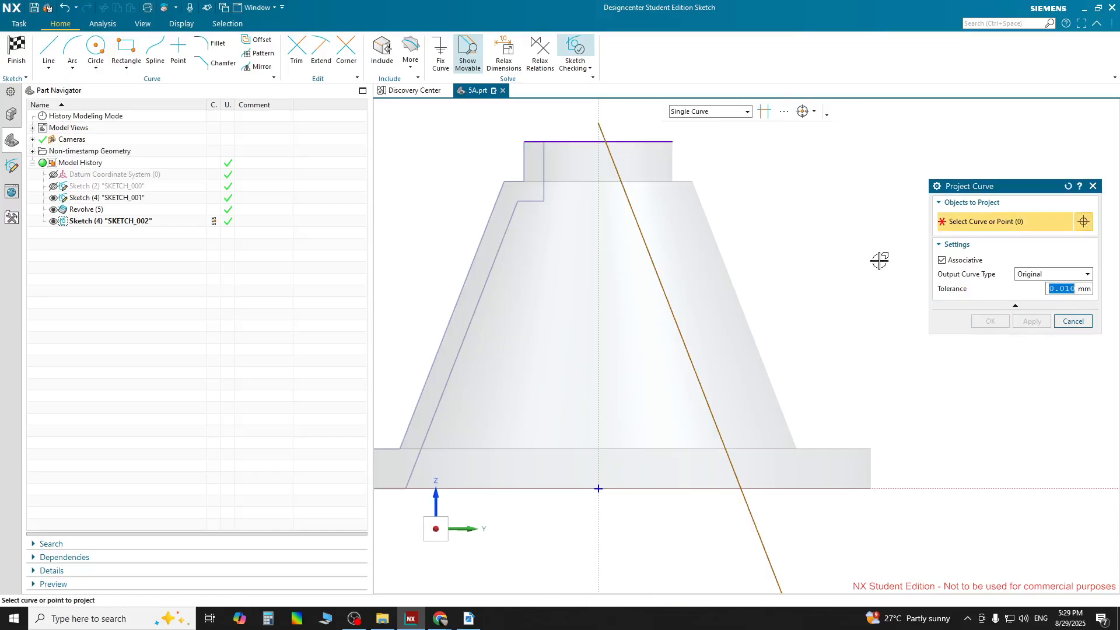
click(1072, 322)
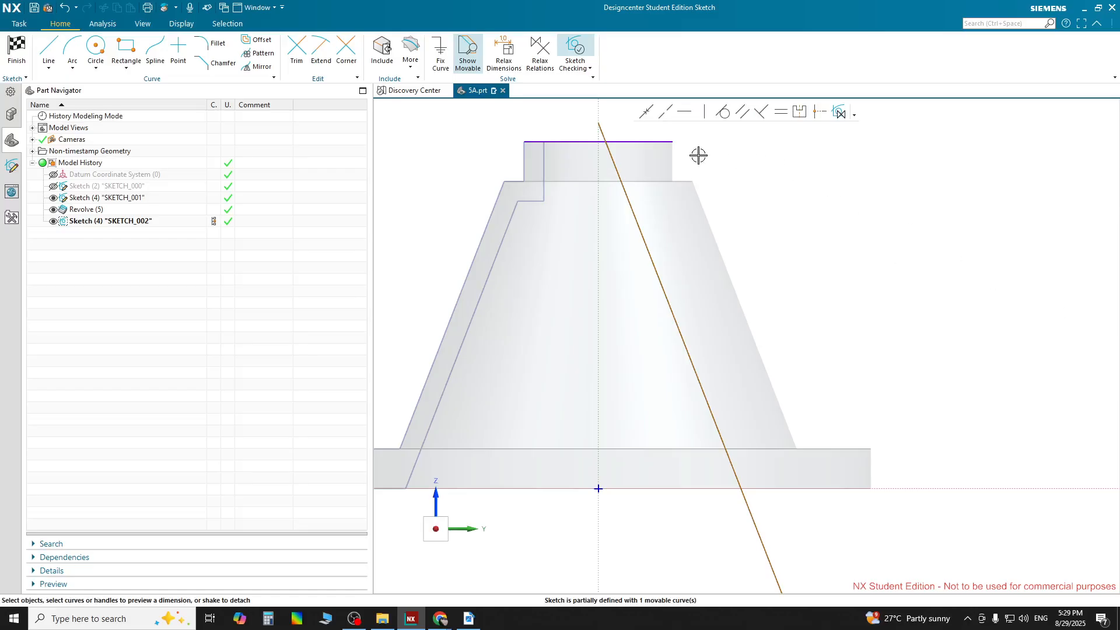
Convert the projected top edge to a reference line and make the slanted line's upper endpoint coincident with it.
click(665, 142)
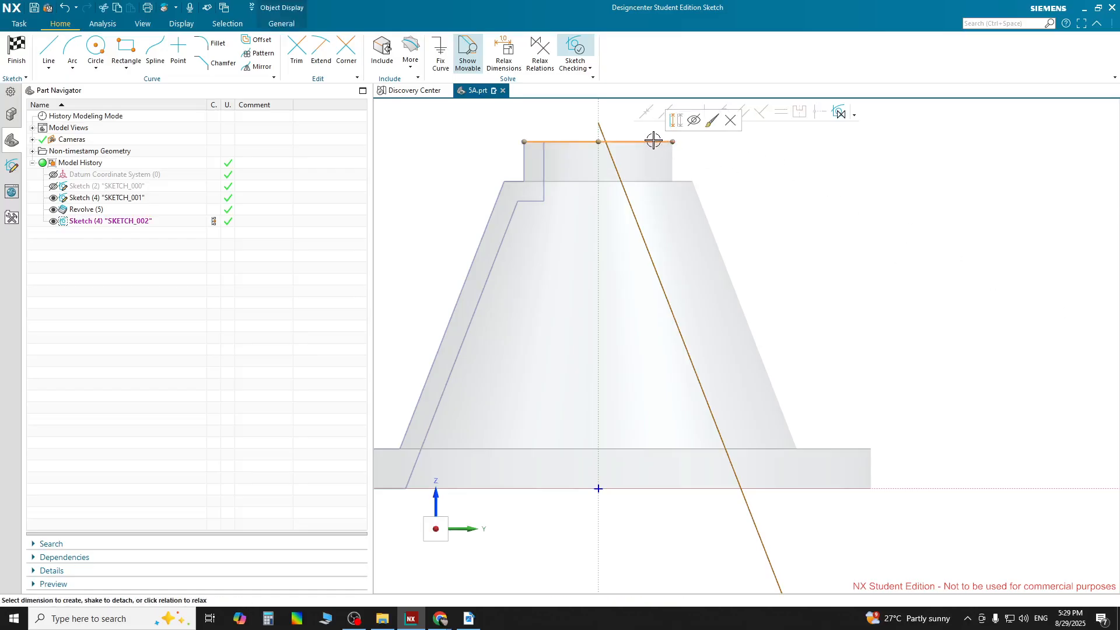
click(676, 160)
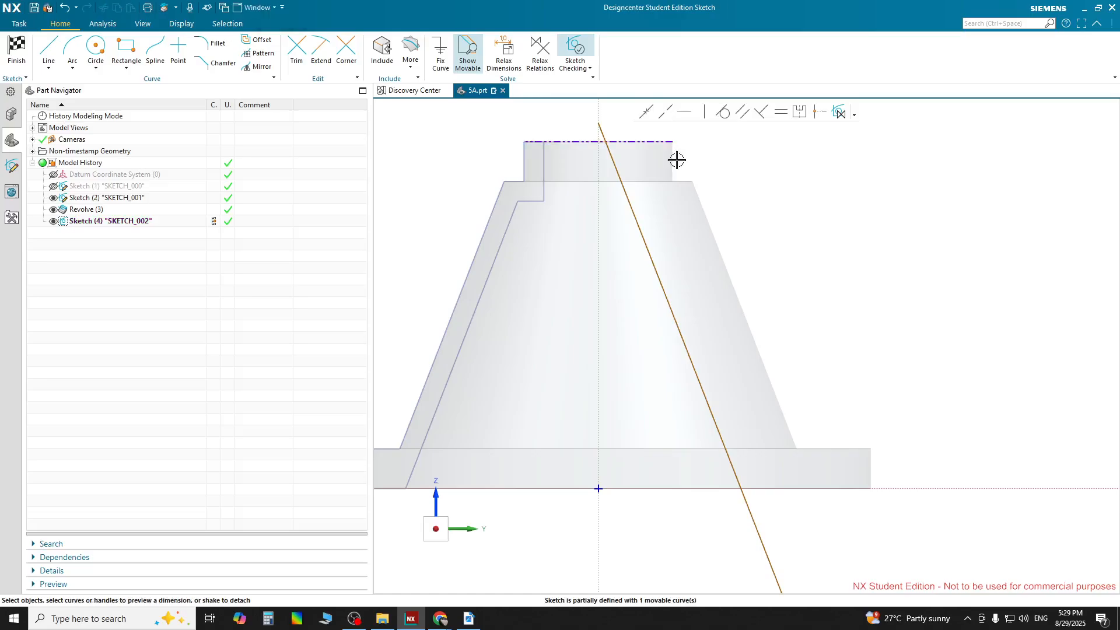
click(598, 123)
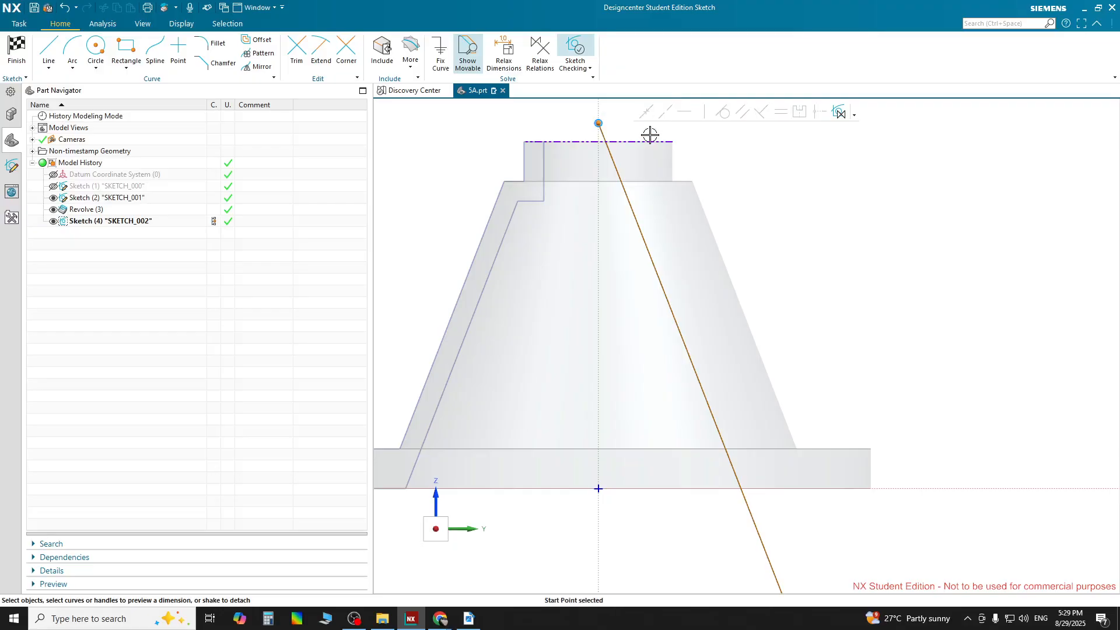
click(580, 143)
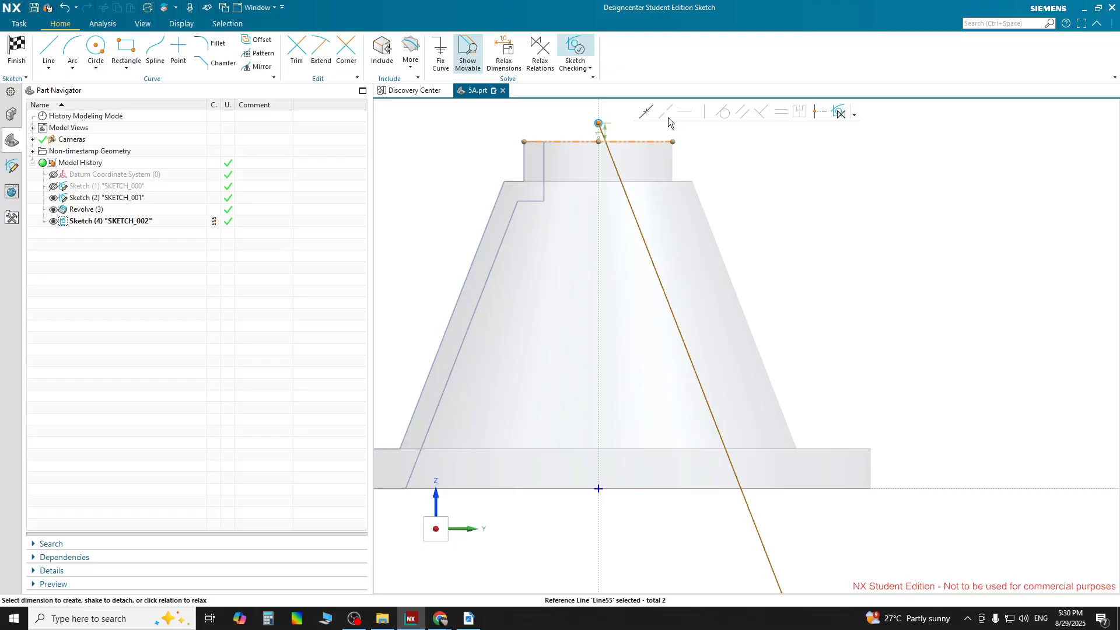
click(599, 123)
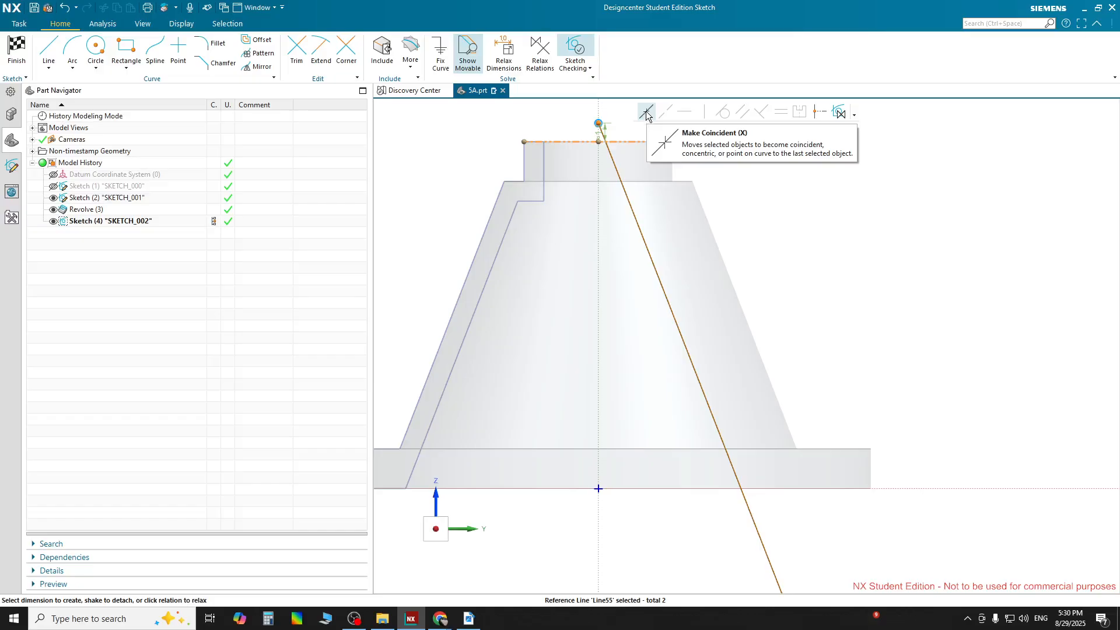
click(647, 113)
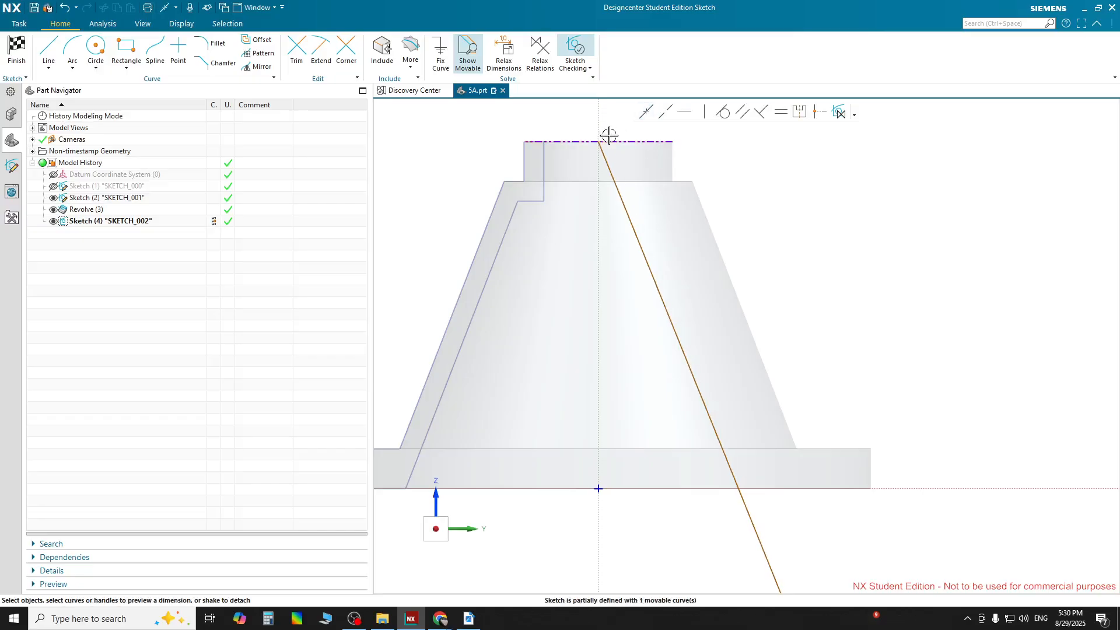
Switch to the exercise book PDF, check the slanted line's angle in Section AA, and return to NX.
scroll(840, 307, down, 3)
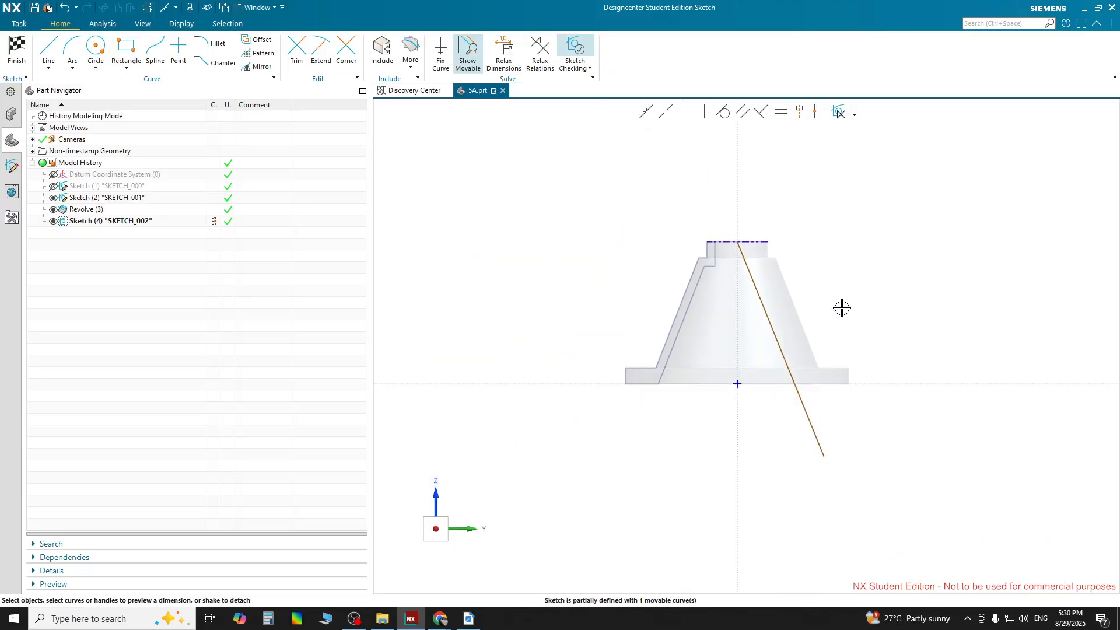
scroll(843, 327, up, 3)
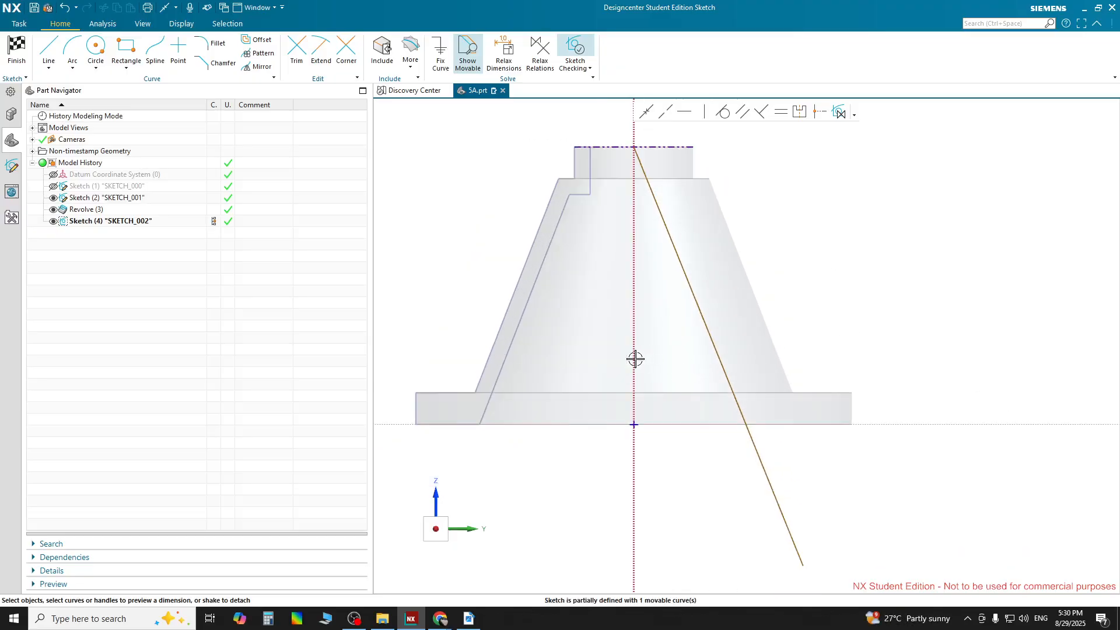
click(469, 618)
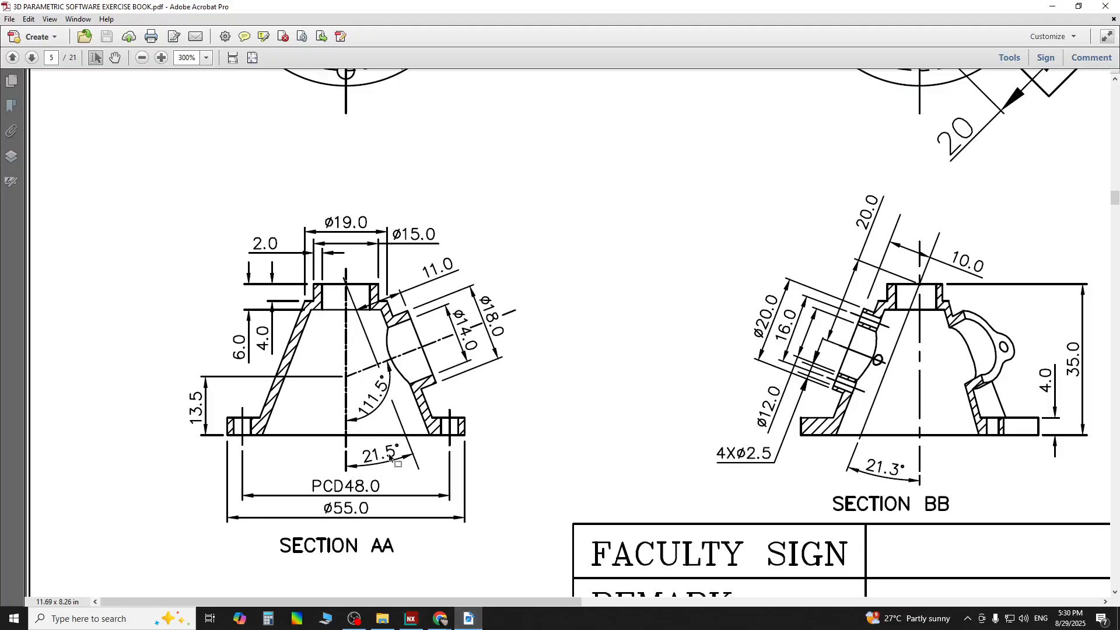
click(470, 618)
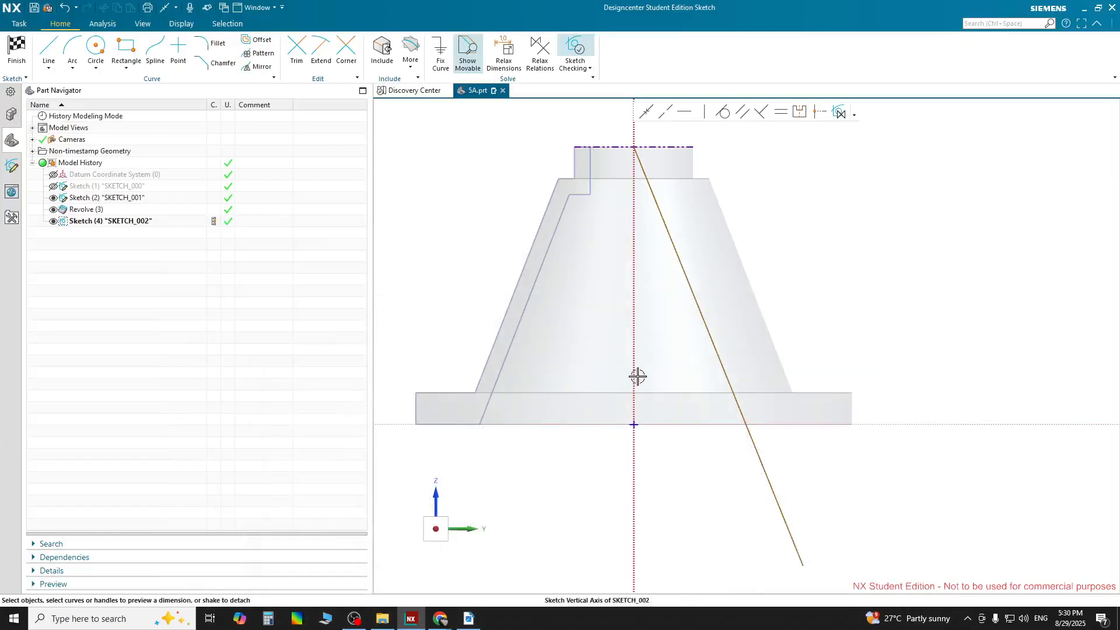
click(768, 470)
click(633, 464)
click(682, 458)
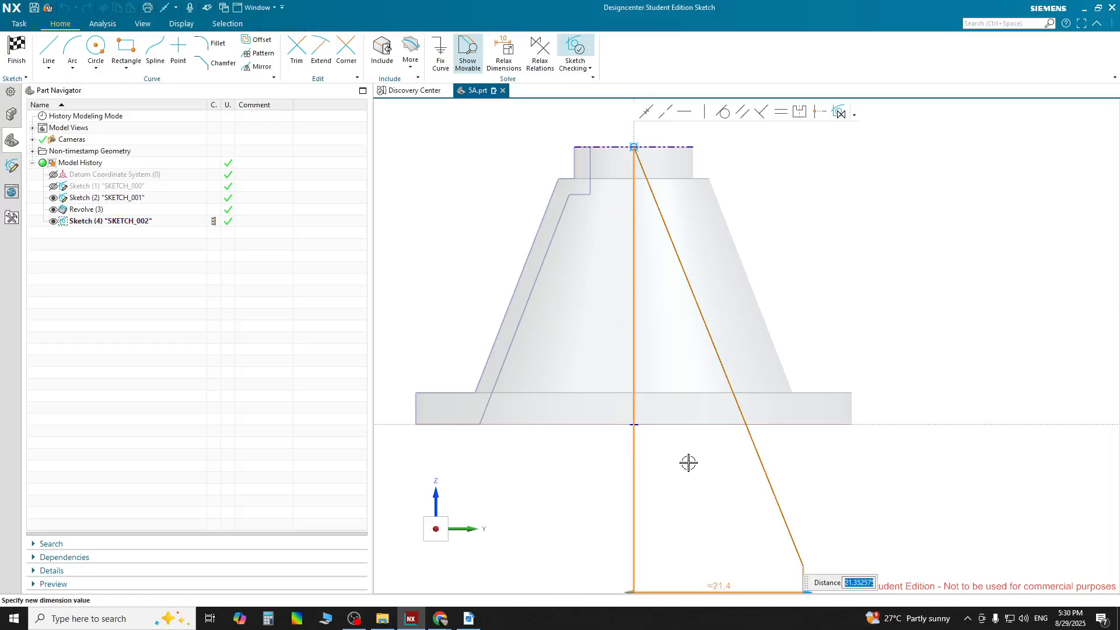
scroll(712, 472, up, 1)
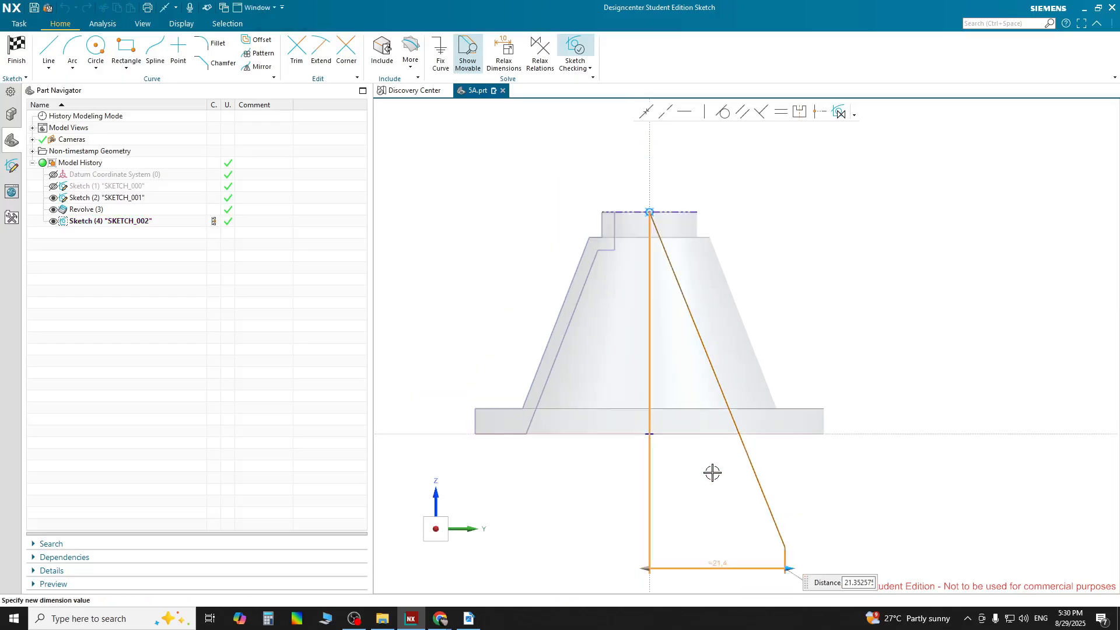
scroll(712, 473, up, 1)
scroll(718, 531, down, 2)
middle_click(773, 469)
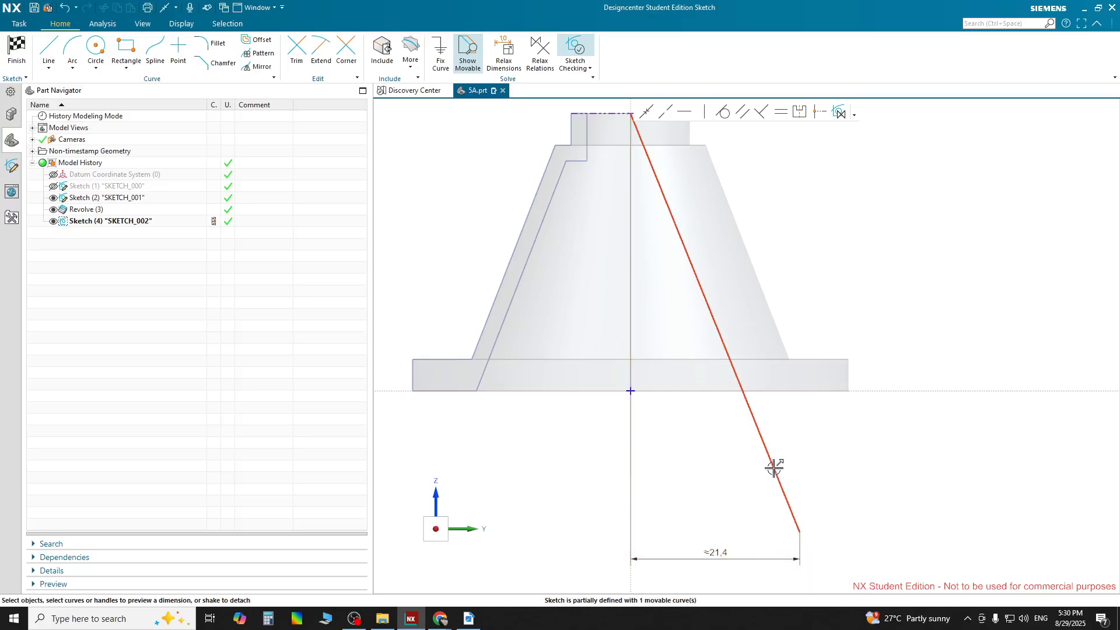
click(773, 468)
click(636, 457)
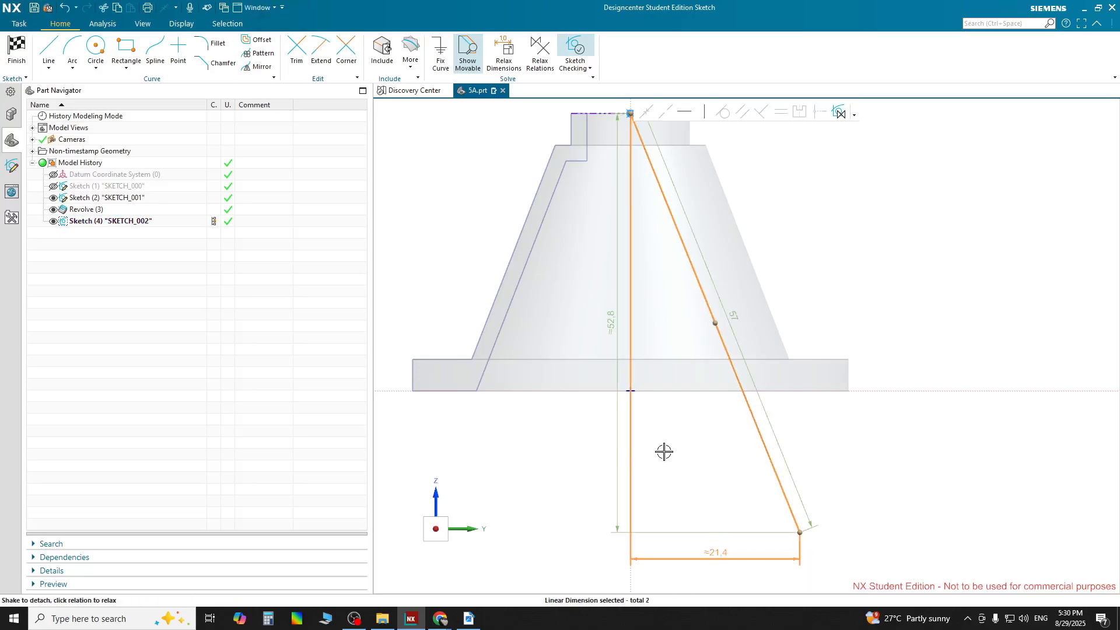
click(631, 421)
scroll(694, 504, up, 3)
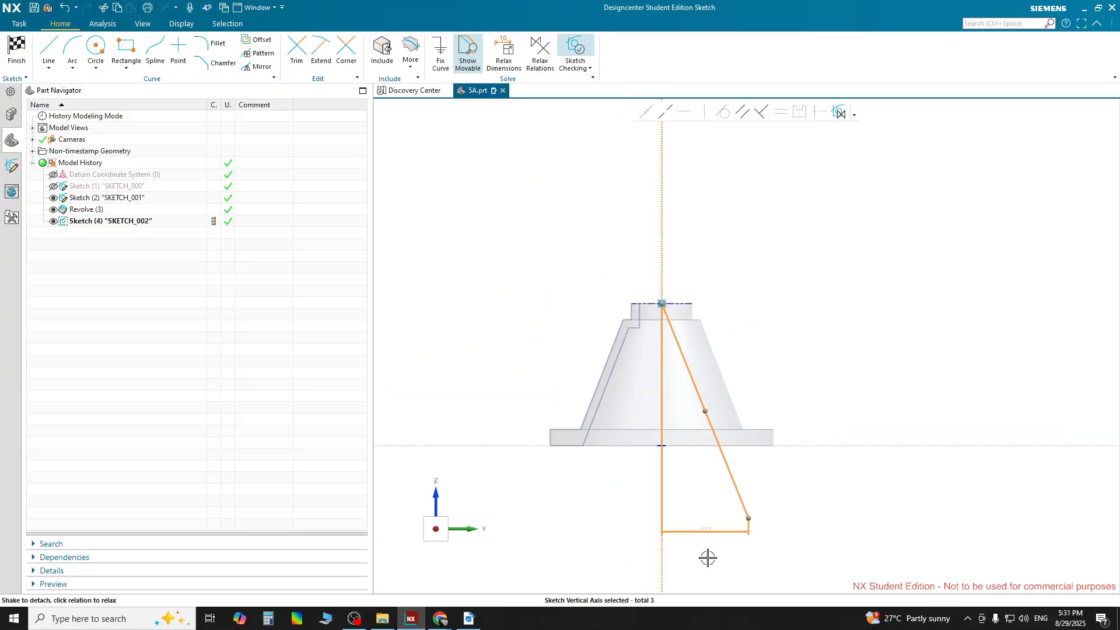
key(Escape)
scroll(722, 390, down, 3)
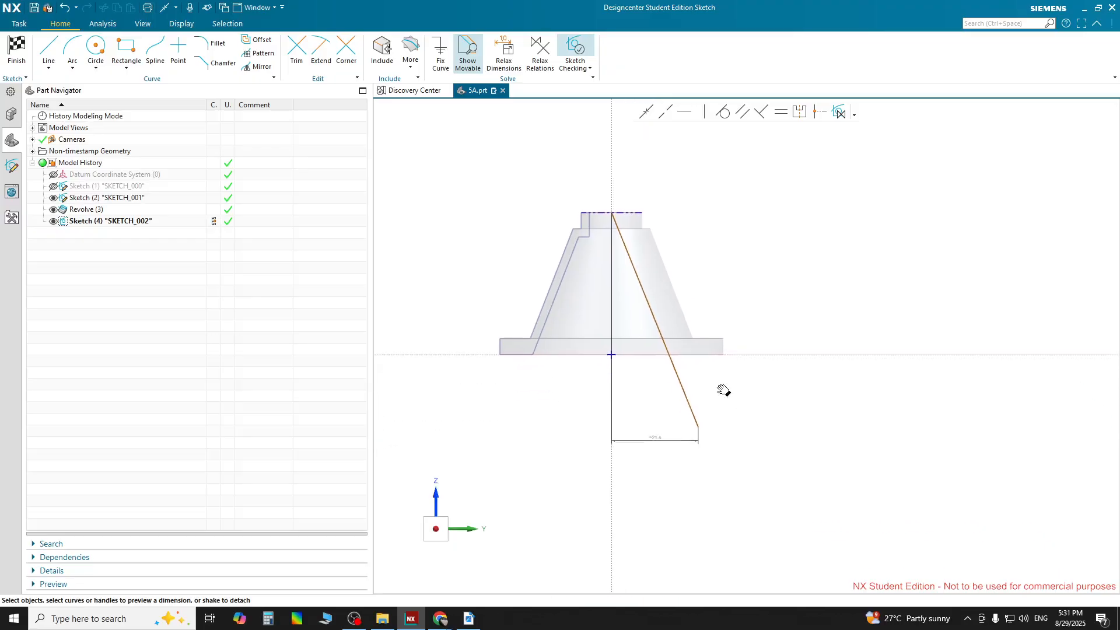
click(703, 363)
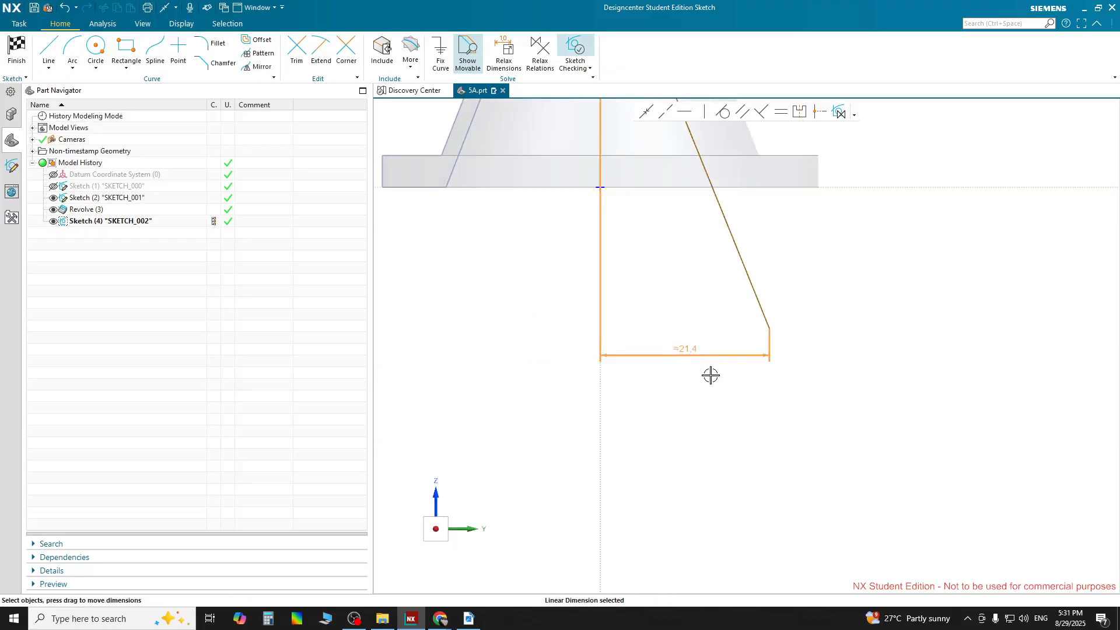
key(Delete)
scroll(697, 305, down, 1)
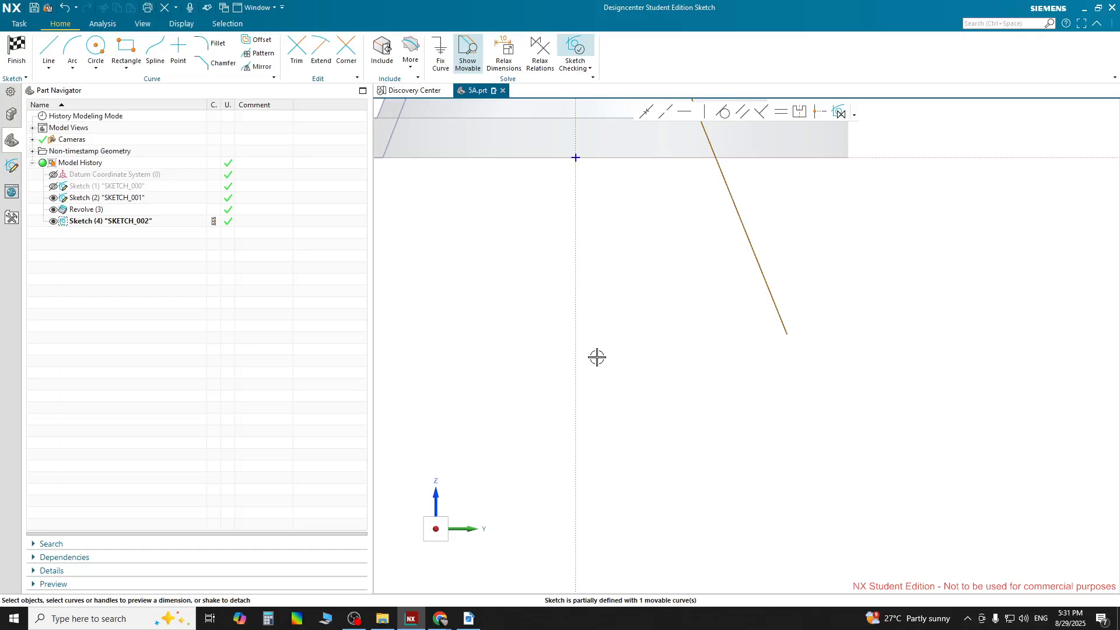
Dimension the angle between the slanted line and the sketch's vertical axis and set it to 21.5°.
click(763, 278)
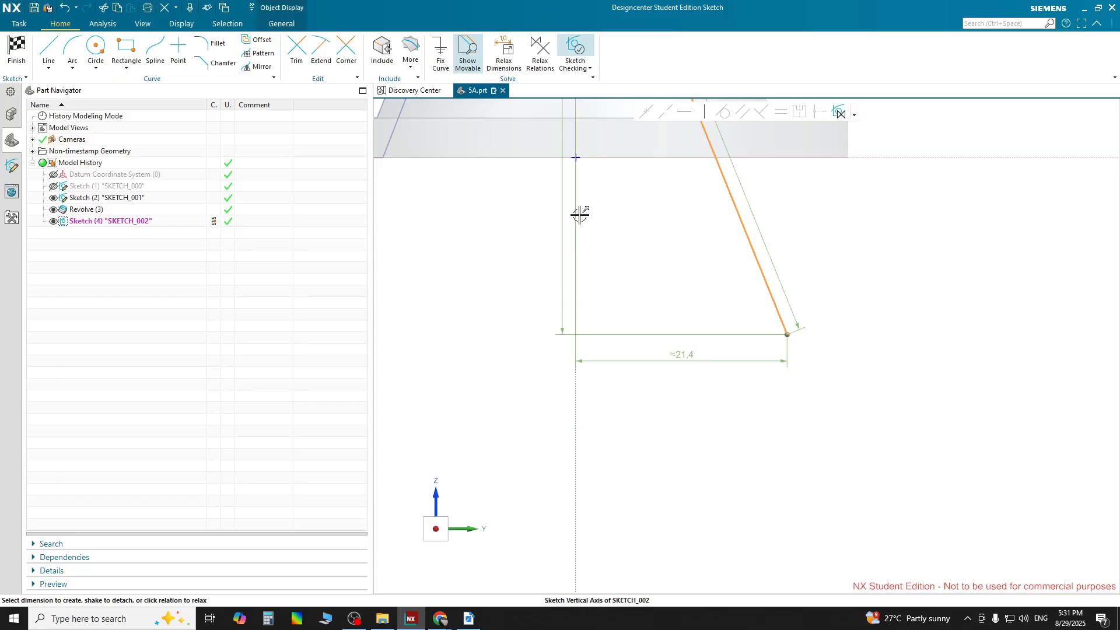
click(575, 429)
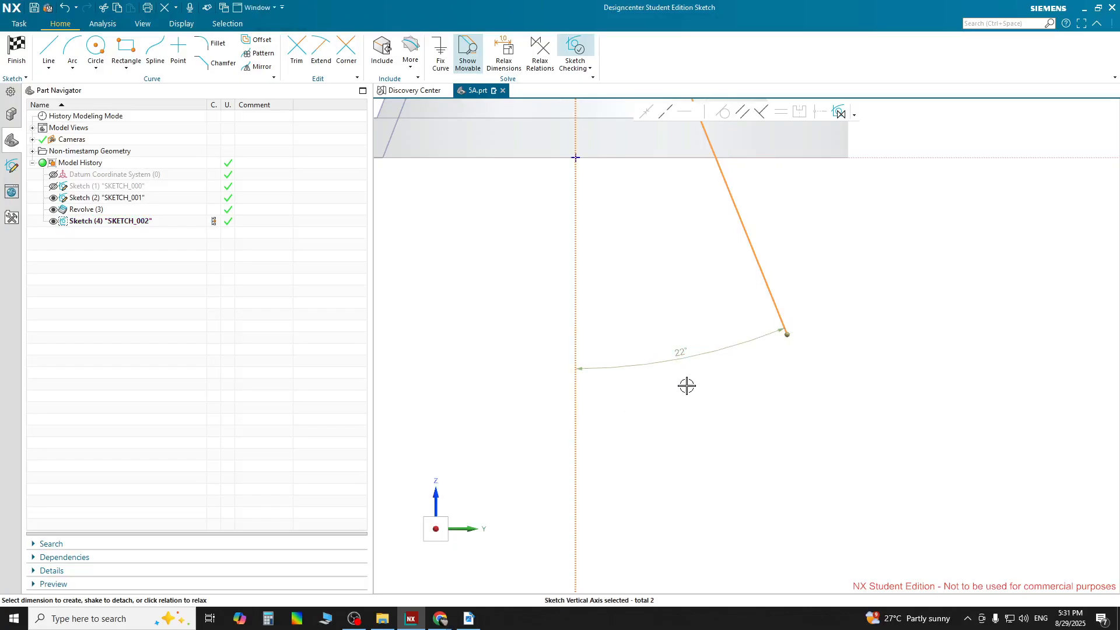
key(Escape)
click(577, 352)
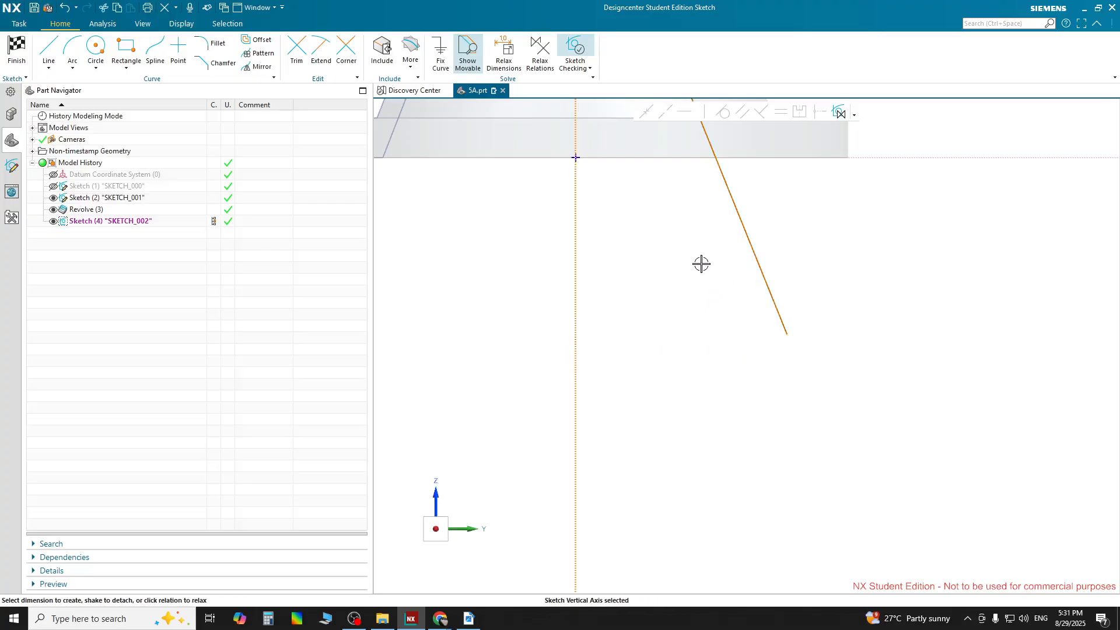
click(737, 210)
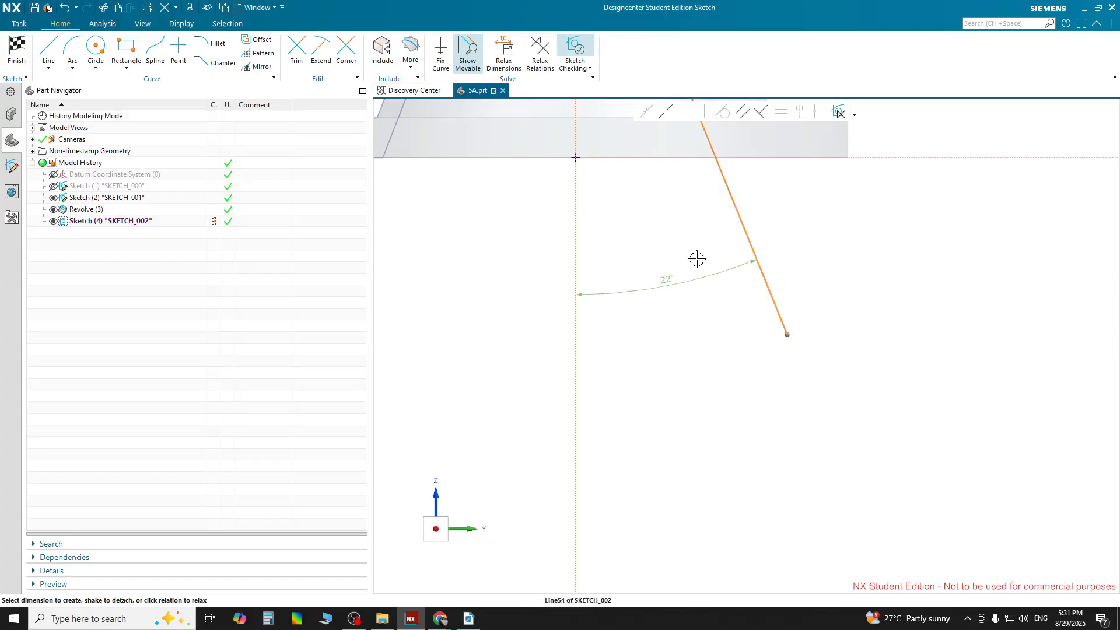
click(676, 283)
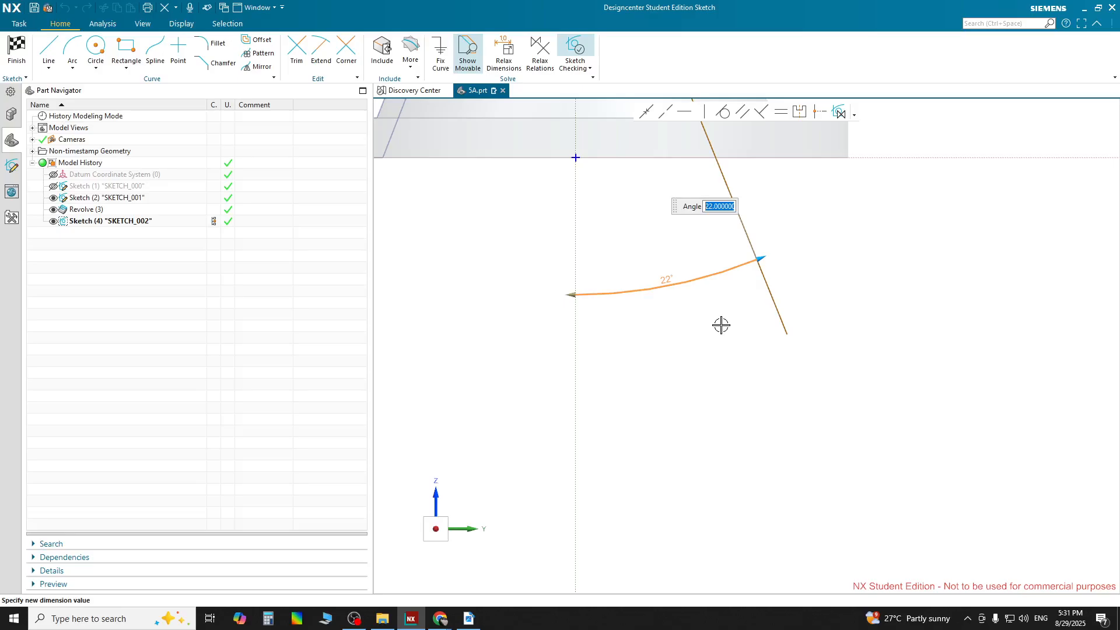
text(21.5)
key(Return)
middle_click(682, 358)
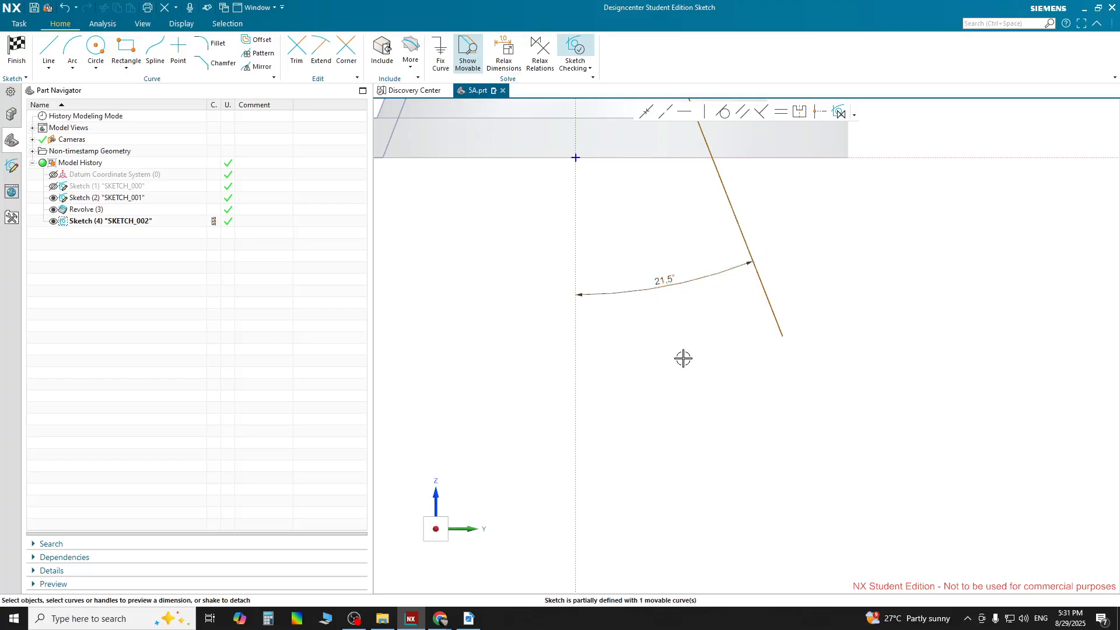
Consult Section AA in the exercise book PDF, and in NX sketch a line about 37 mm long from the vertical axis, perpendicular to the slanted line.
scroll(683, 359, up, 2)
scroll(682, 361, down, 8)
scroll(658, 234, up, 3)
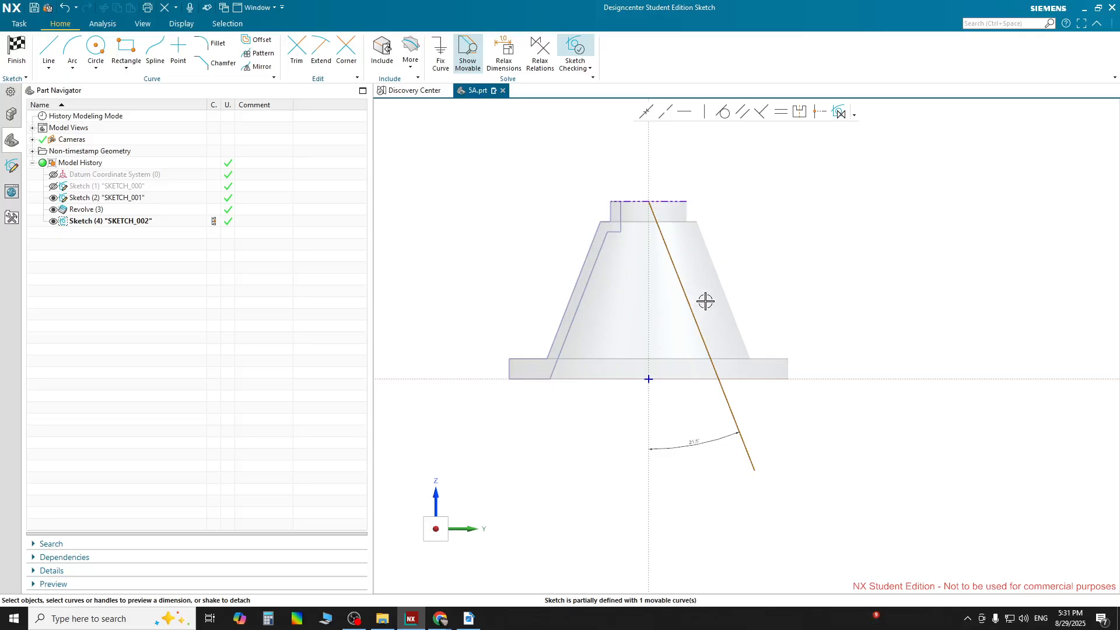
click(470, 619)
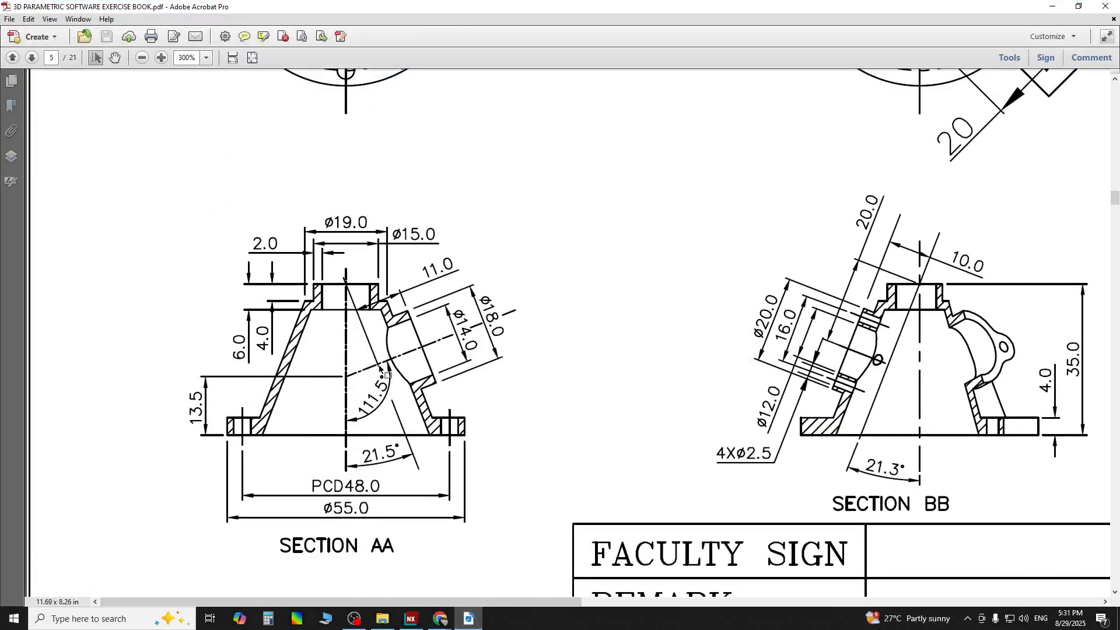
key(alt+Tab)
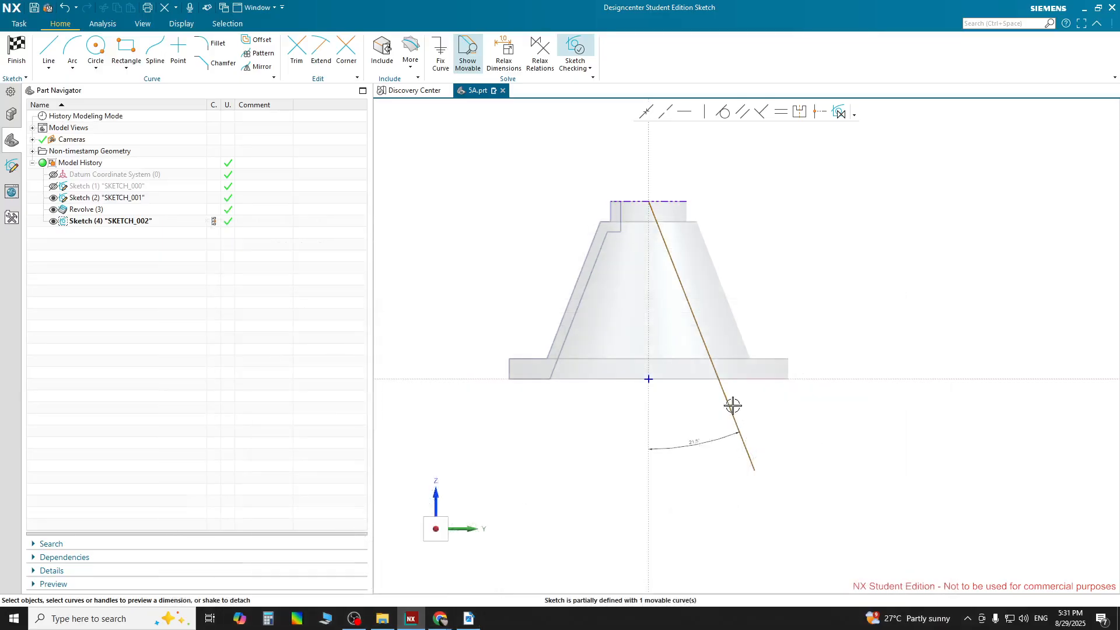
click(49, 52)
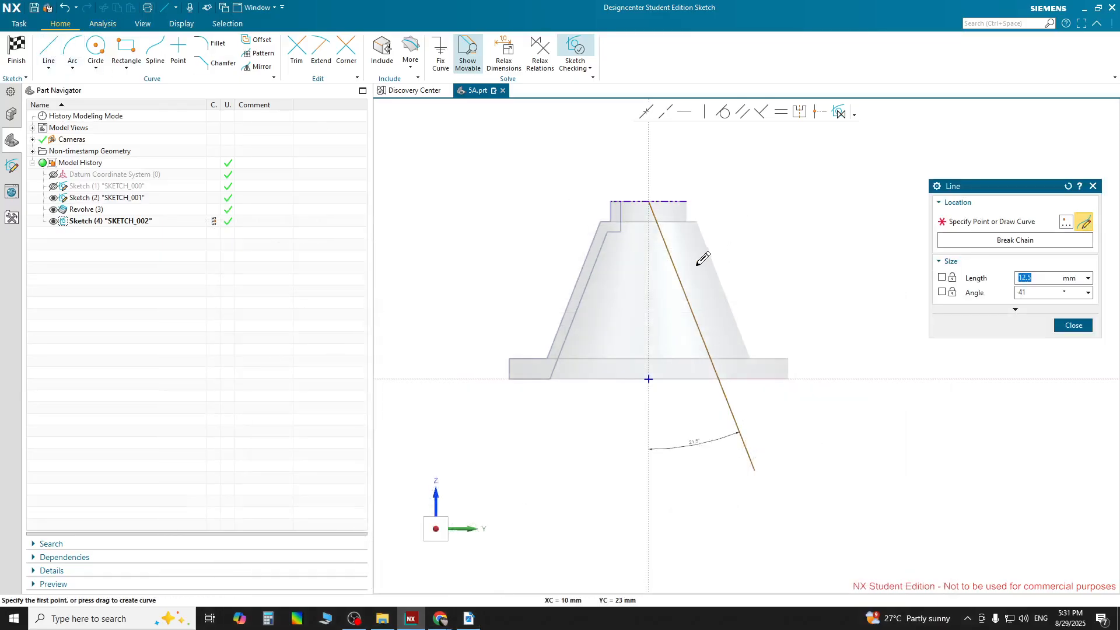
click(649, 307)
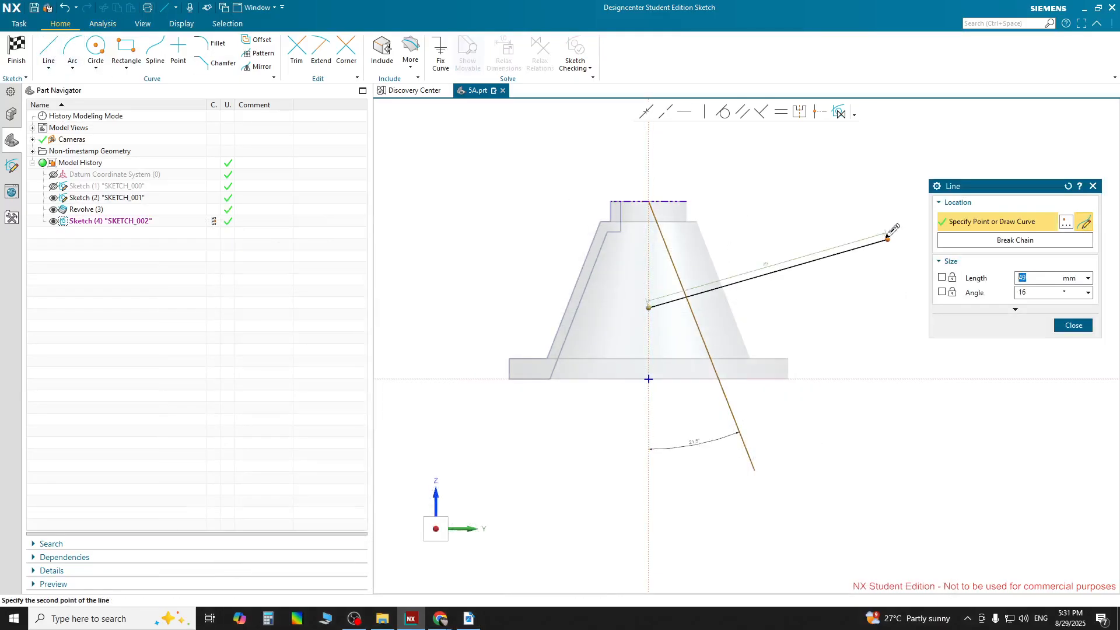
click(825, 243)
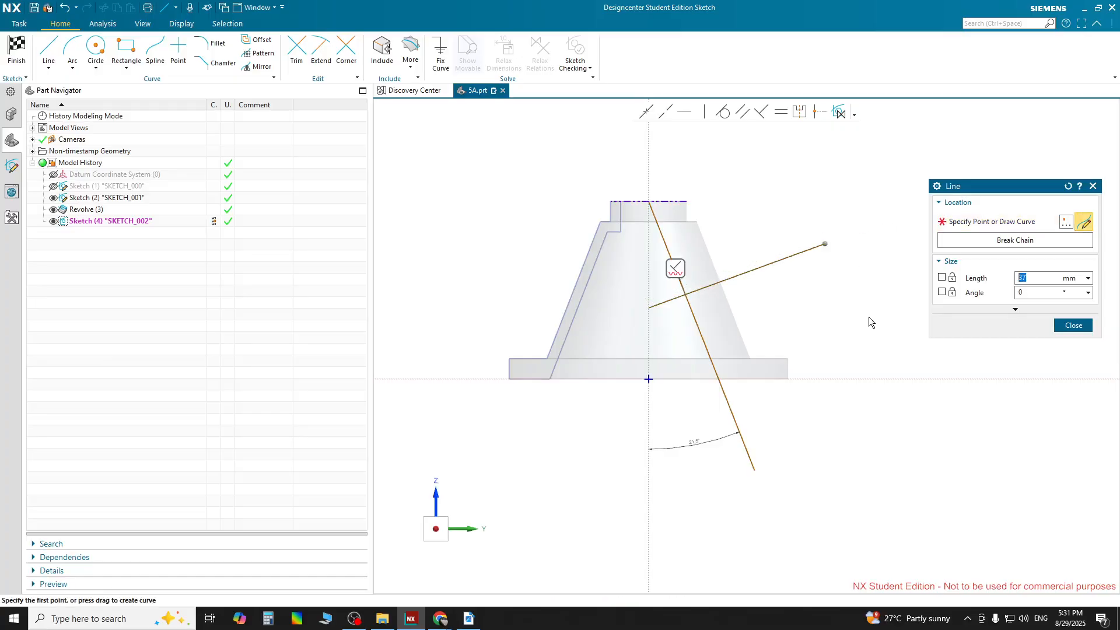
key(Escape)
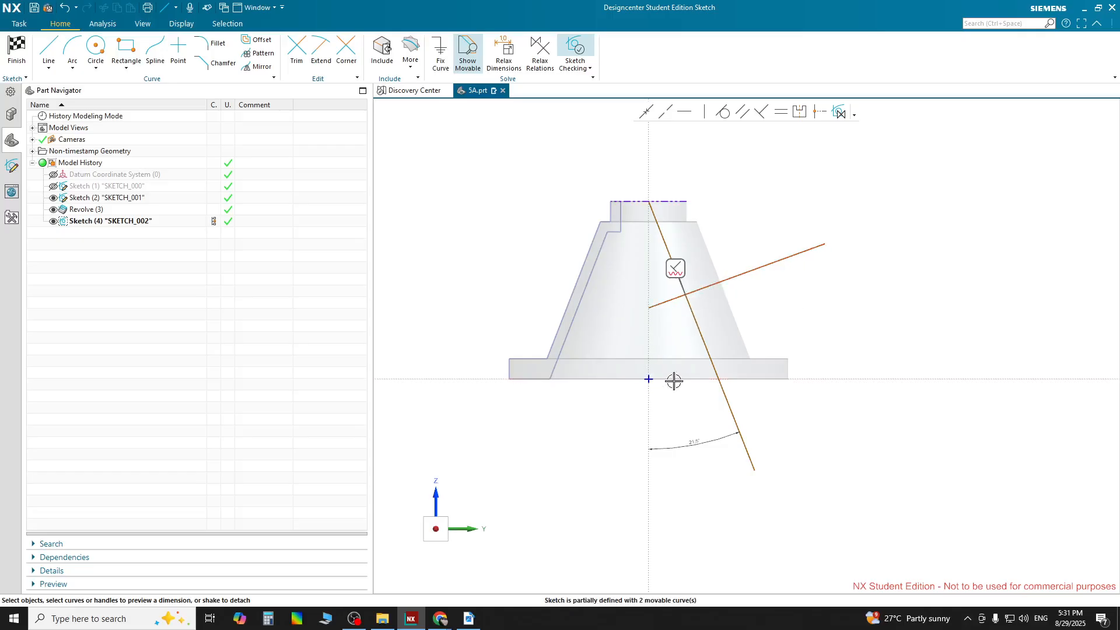
Dimension the height of the perpendicular line's start point above the sketch's horizontal axis and set it to 13.5 mm.
click(826, 379)
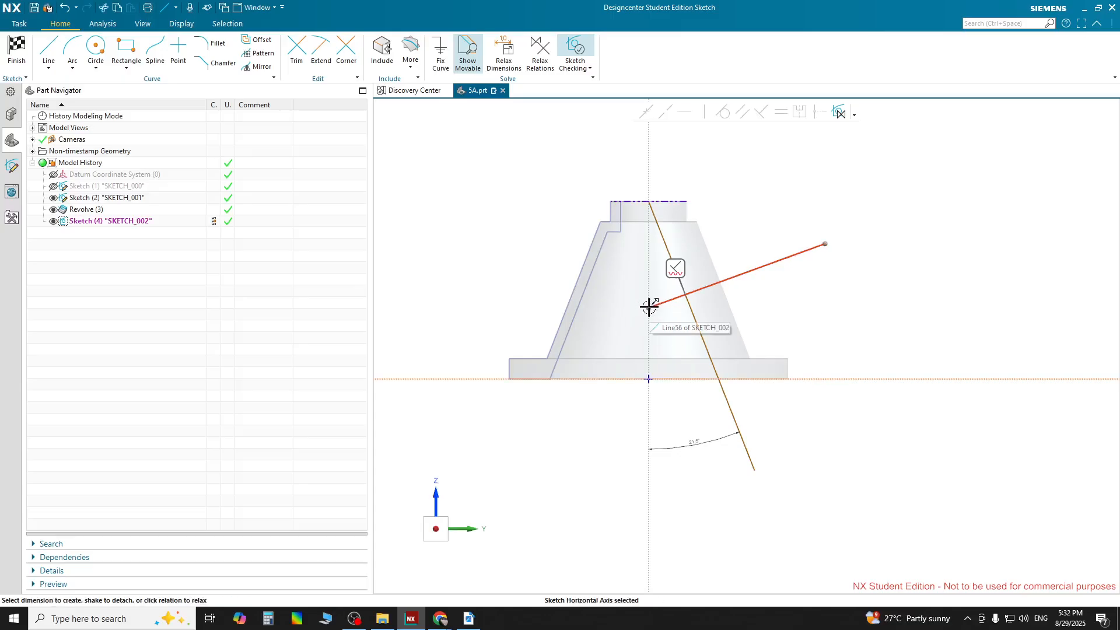
click(648, 308)
drag(657, 336, 491, 338)
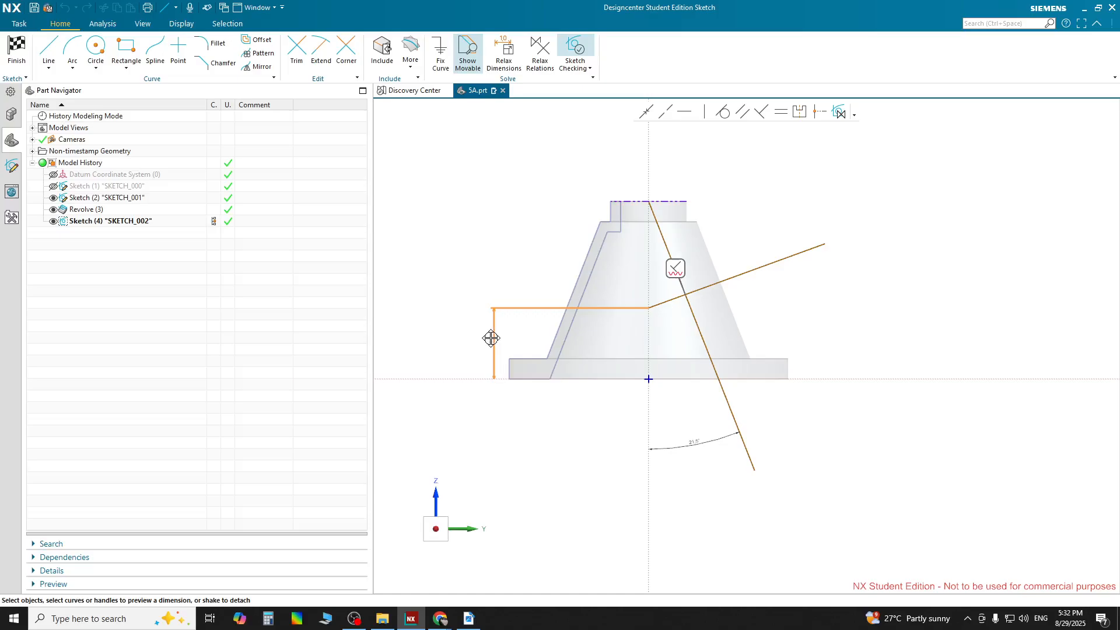
click(491, 339)
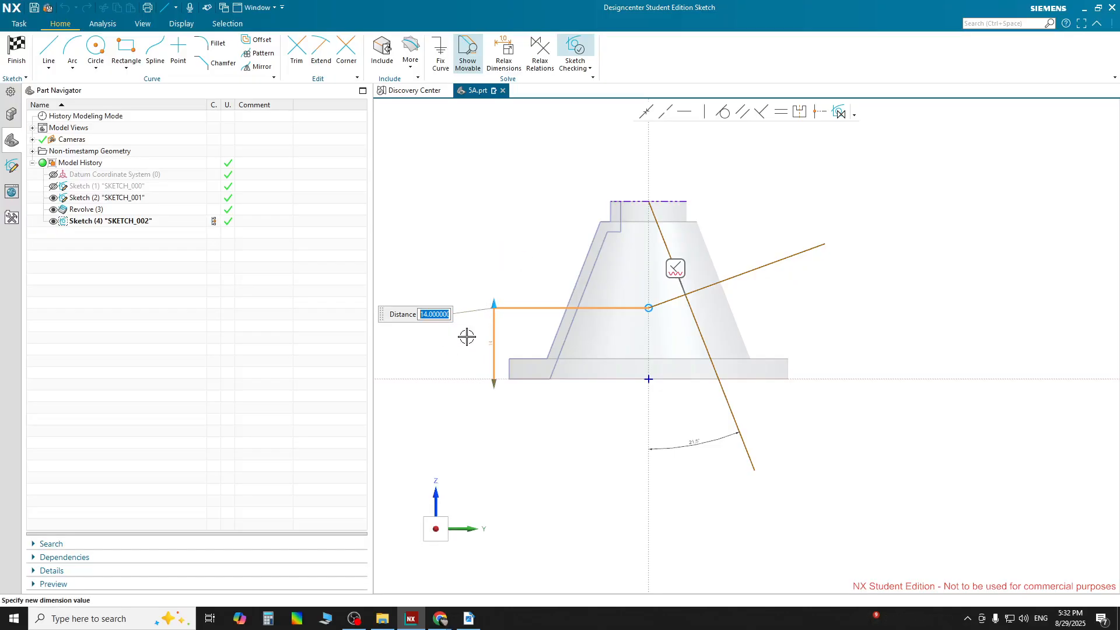
text(13.5)
key(Return)
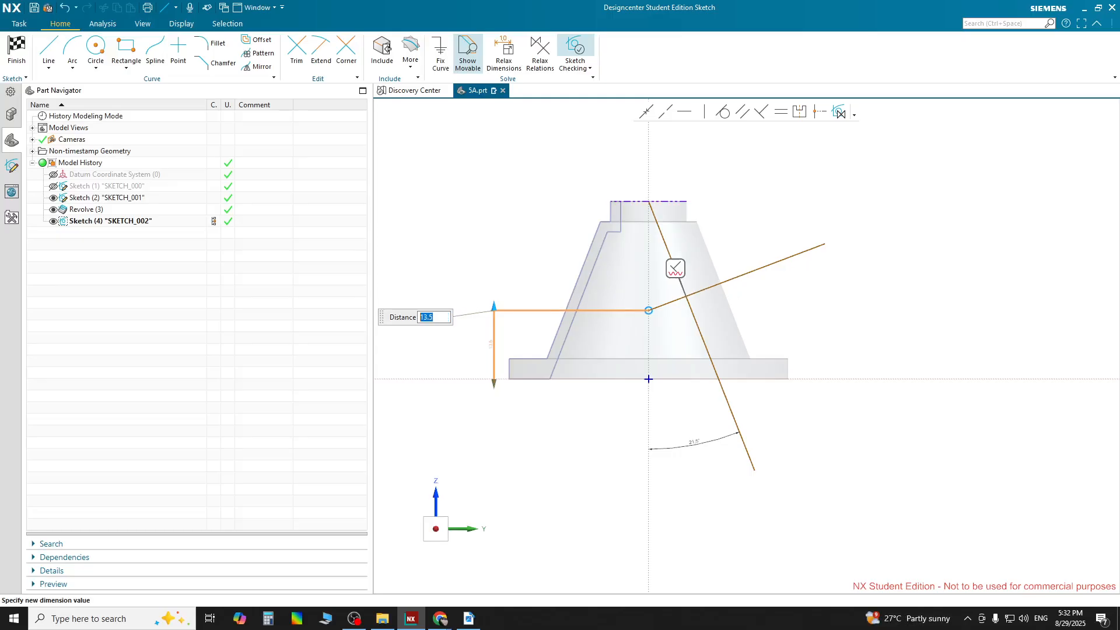
Dimension the angle between the perpendicular line and the sketch's vertical axis and set it to 111.5°.
middle_click(477, 254)
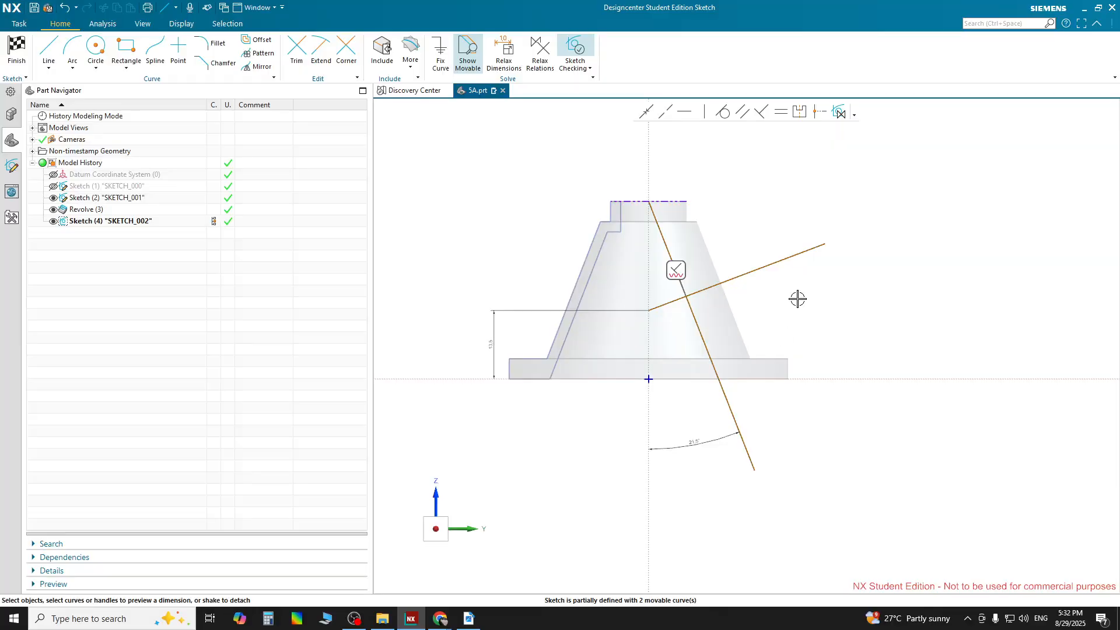
click(710, 286)
click(649, 473)
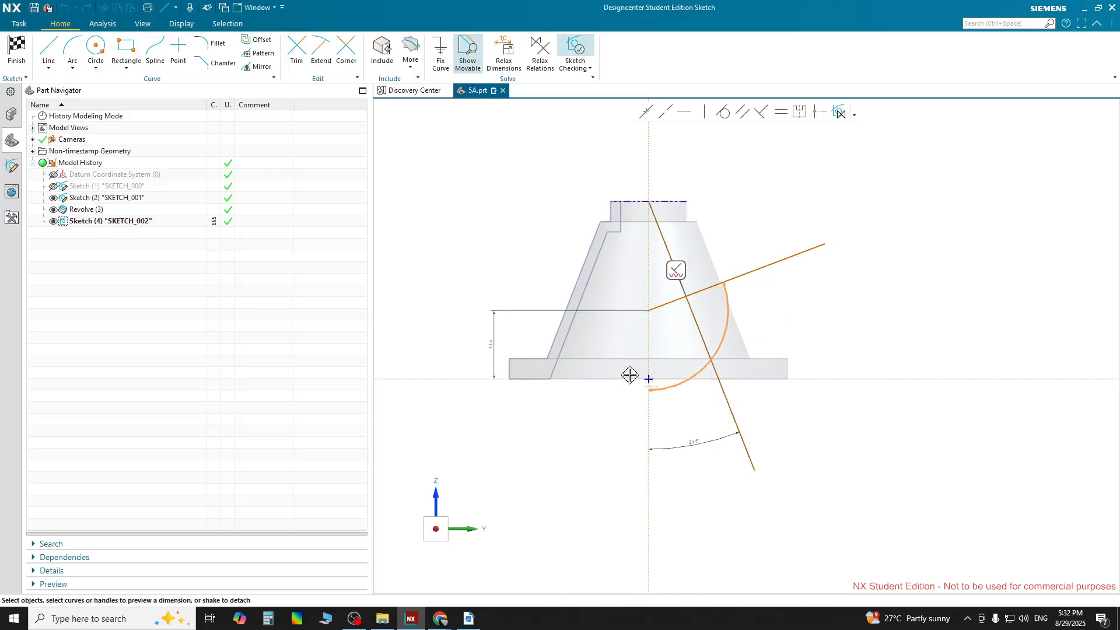
click(600, 349)
mouse_move(600, 348)
mouse_down()
mouse_move(555, 407)
mouse_move(559, 396)
mouse_move(747, 380)
mouse_move(720, 222)
mouse_move(545, 214)
mouse_move(760, 210)
mouse_move(737, 352)
mouse_move(710, 391)
mouse_move(771, 401)
mouse_move(792, 435)
mouse_move(697, 402)
mouse_up()
scroll(686, 398, up, 1)
scroll(685, 397, up, 1)
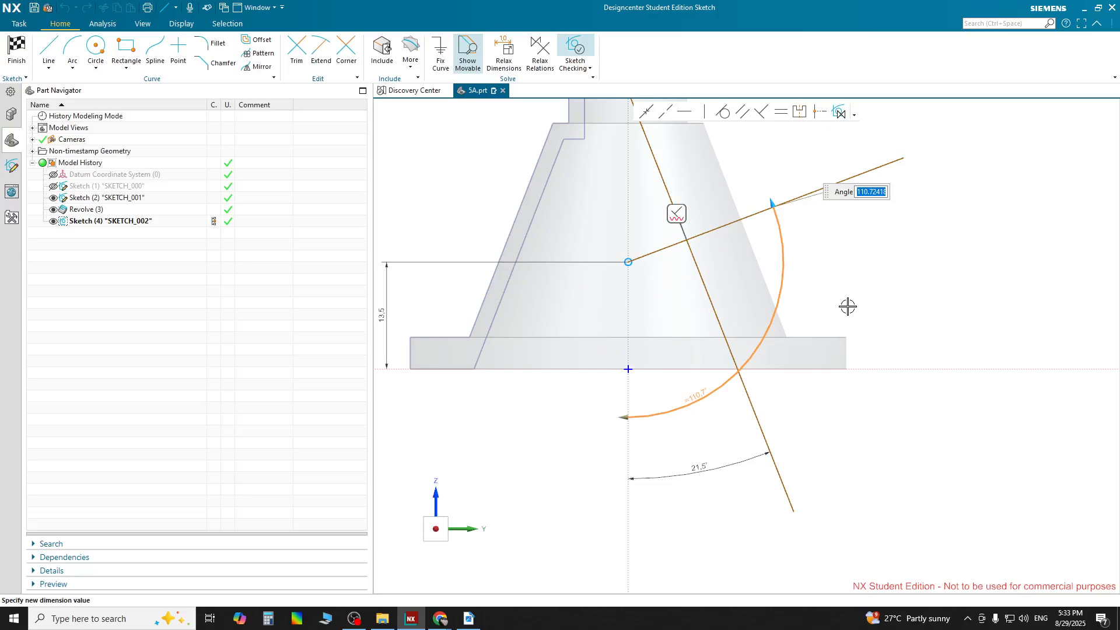
text(111.5)
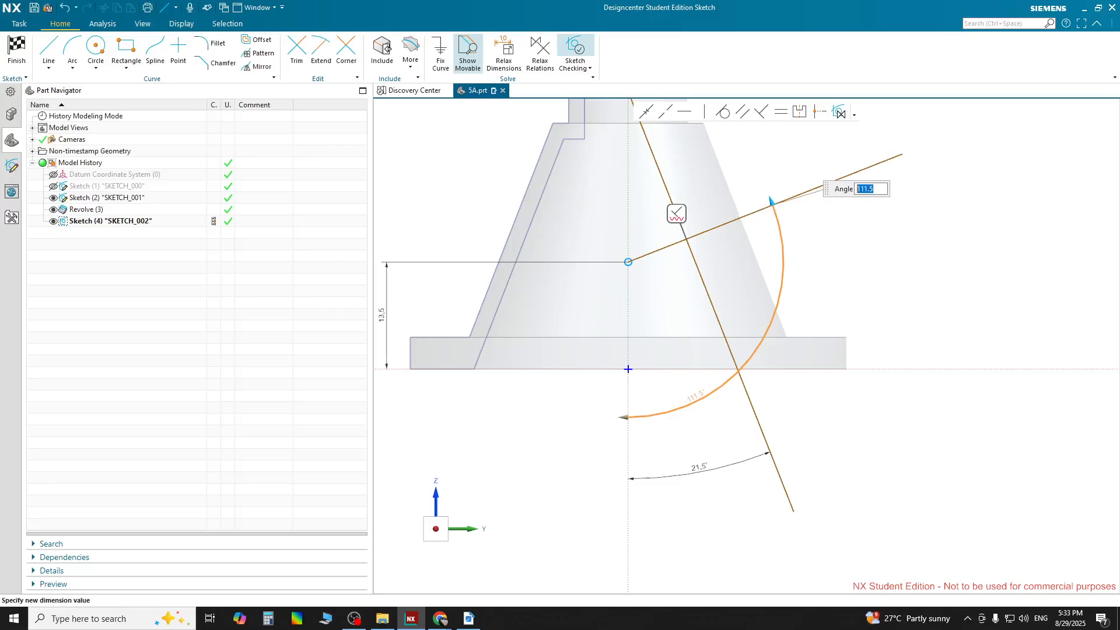
key(Return)
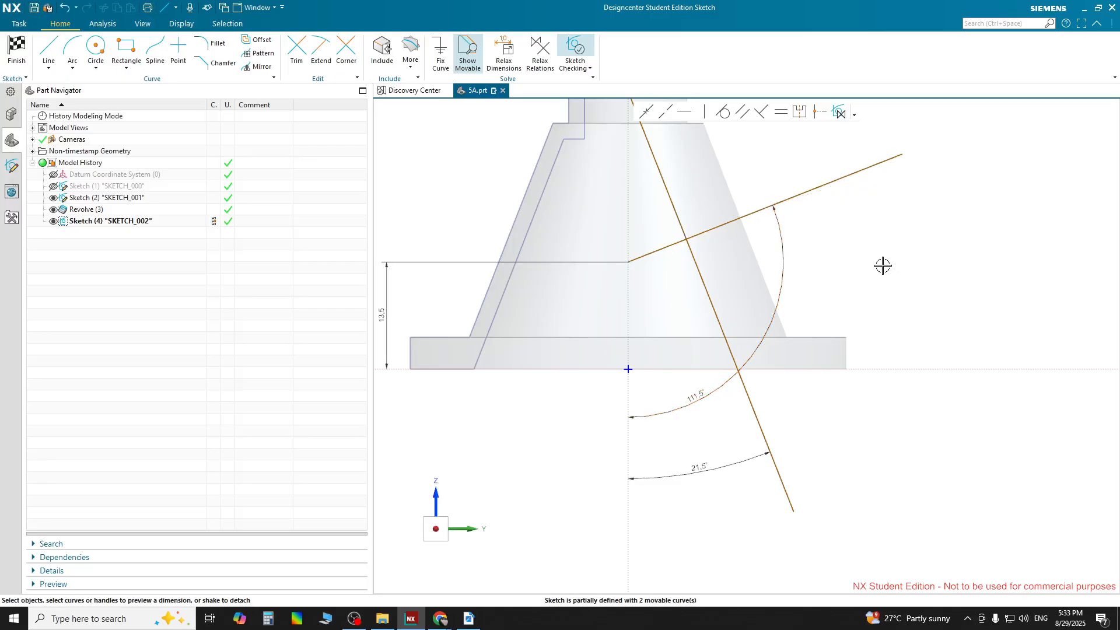
scroll(834, 265, down, 3)
scroll(797, 230, up, 5)
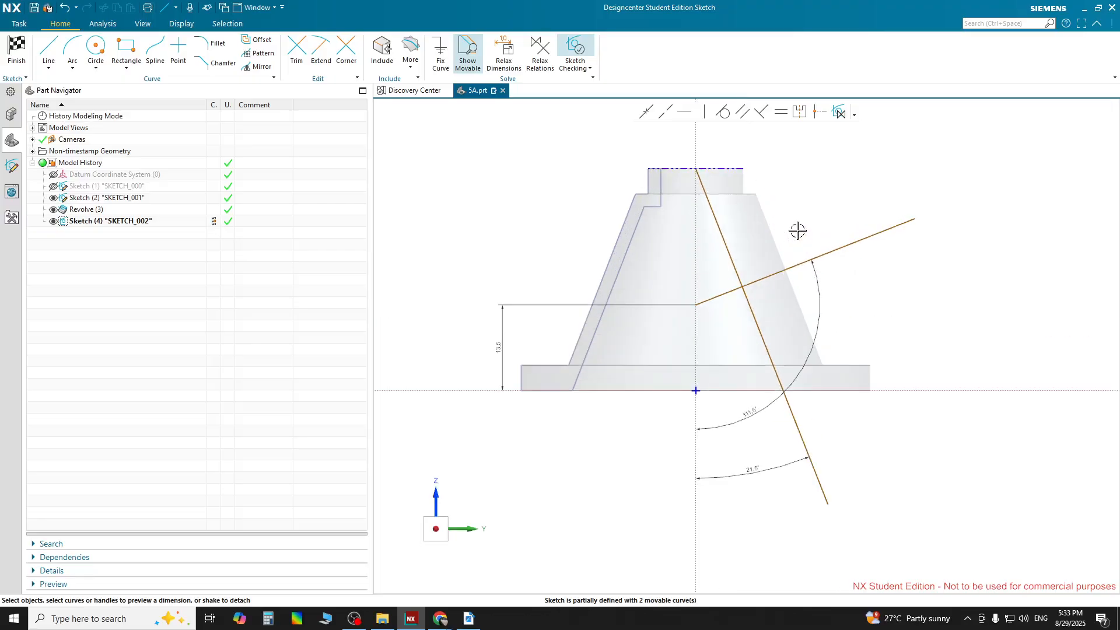
scroll(797, 230, down, 3)
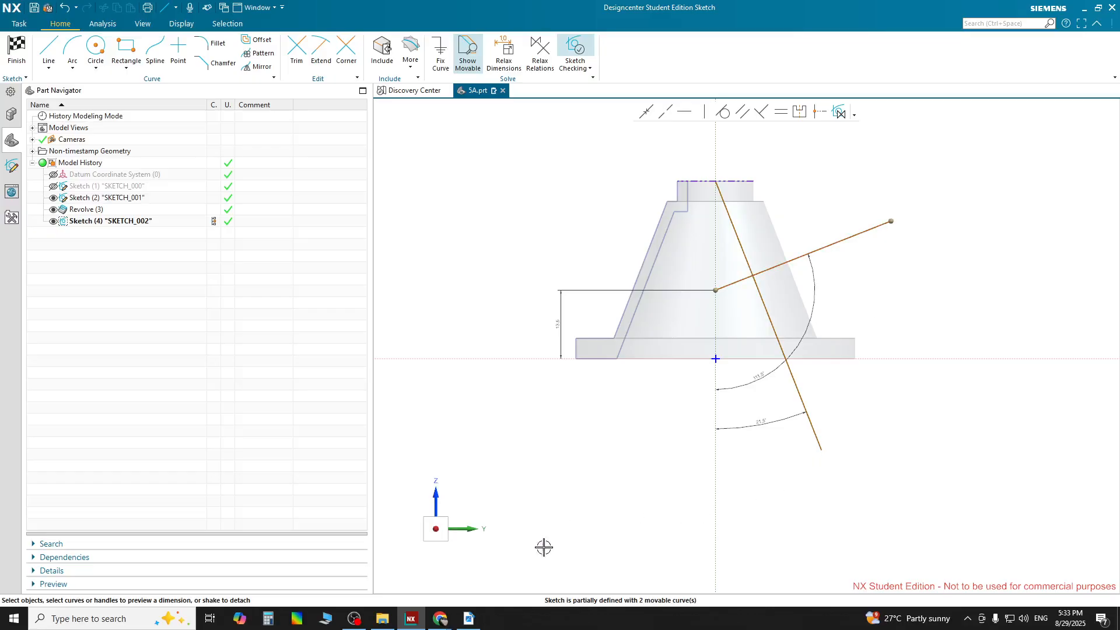
Switch to the exercise book PDF, check the side port's offset from the slanted line in Section AA, and return to NX.
click(469, 618)
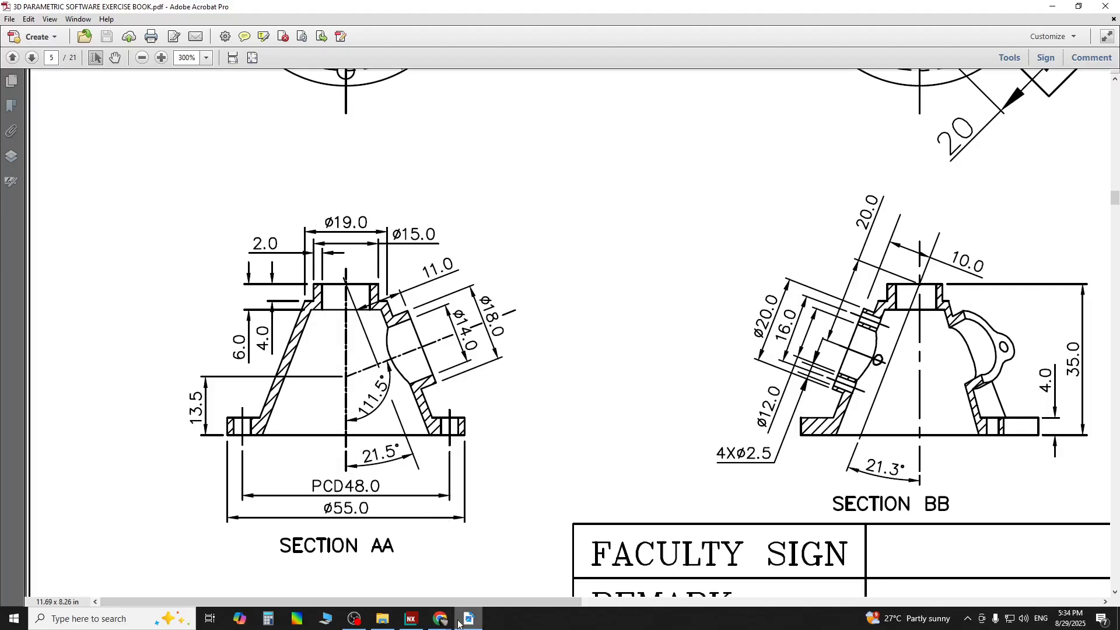
mouse_move(475, 625)
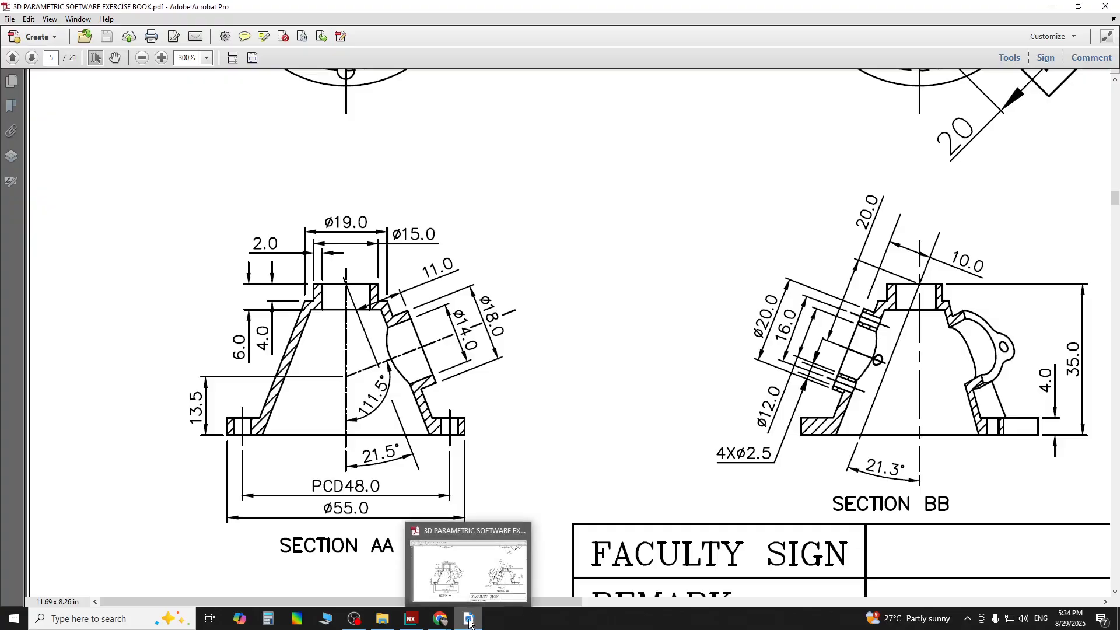
click(411, 619)
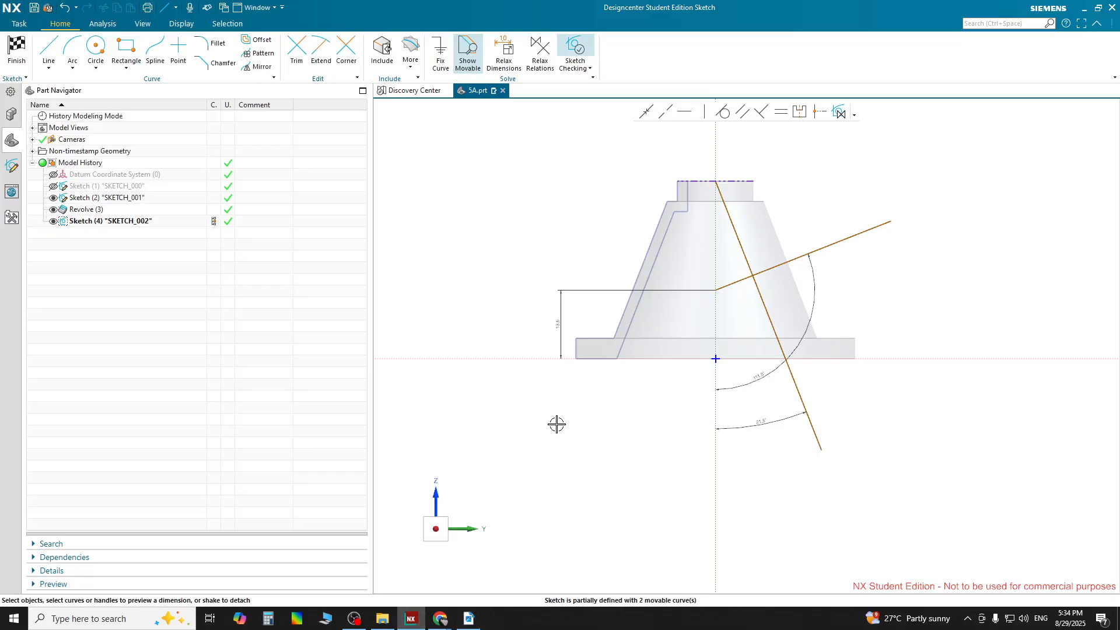
Dimension the distance from the slanted line to the perpendicular line's outer endpoint and set it to 11 mm.
click(836, 247)
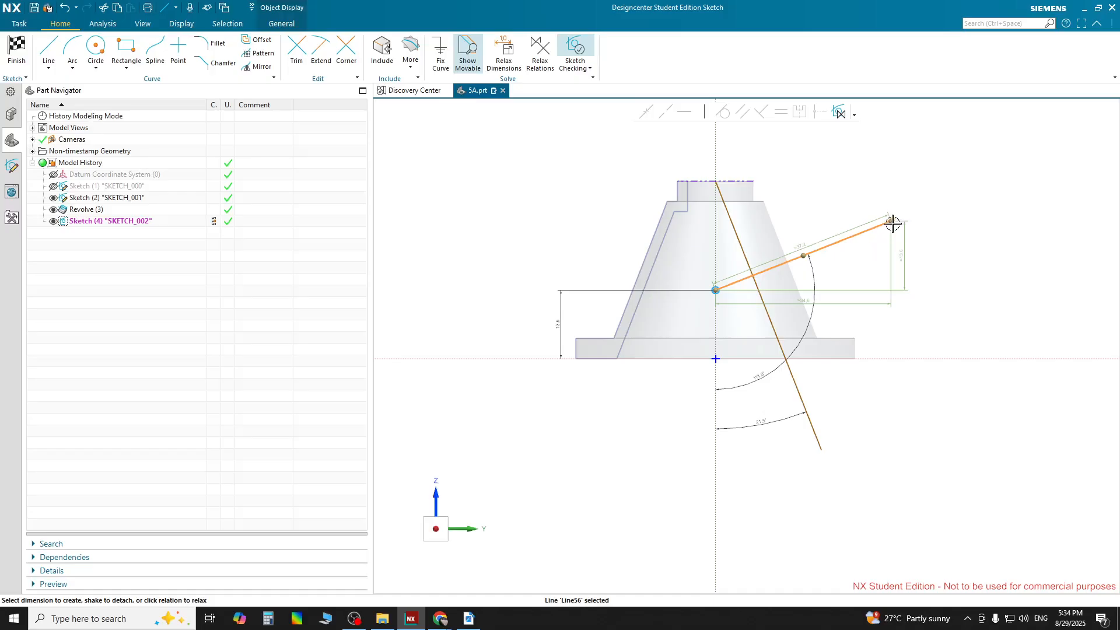
scroll(843, 236, up, 2)
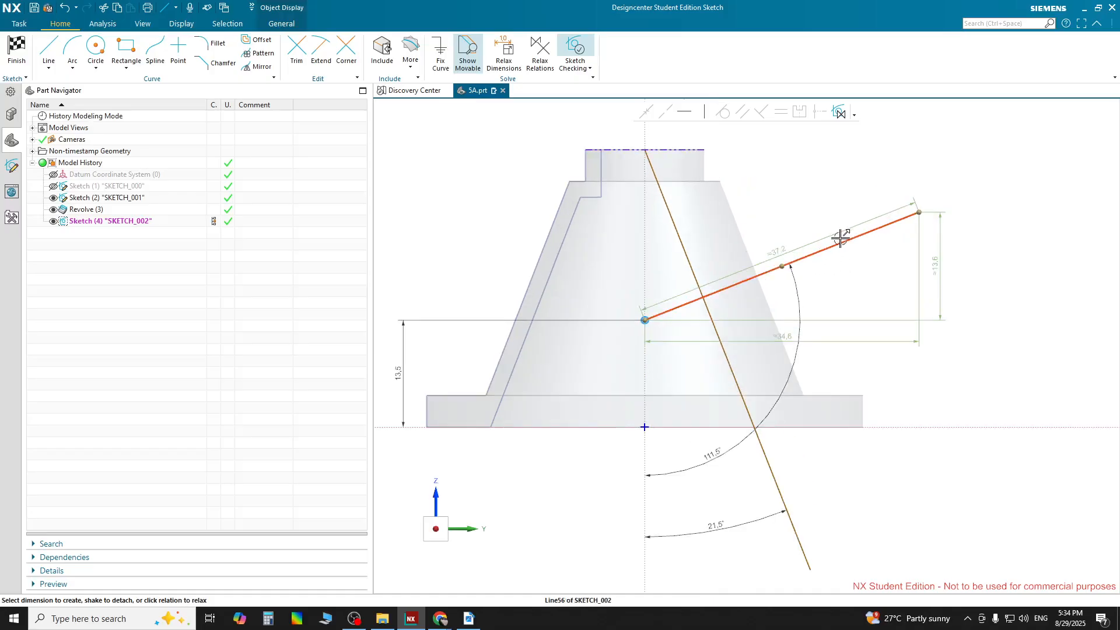
scroll(840, 238, up, 2)
click(962, 197)
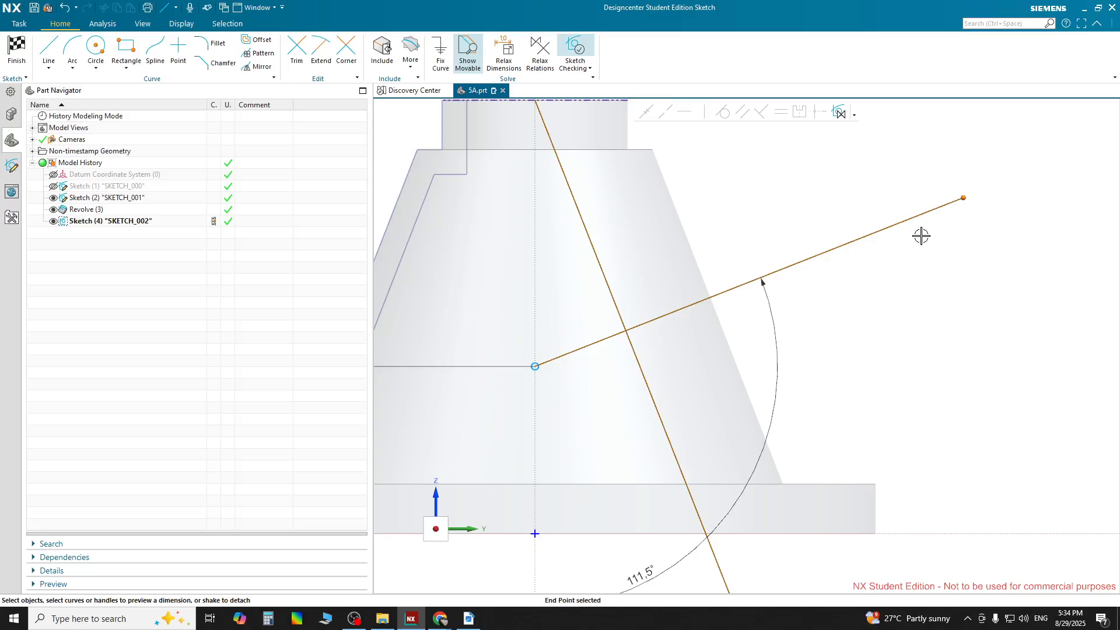
click(617, 308)
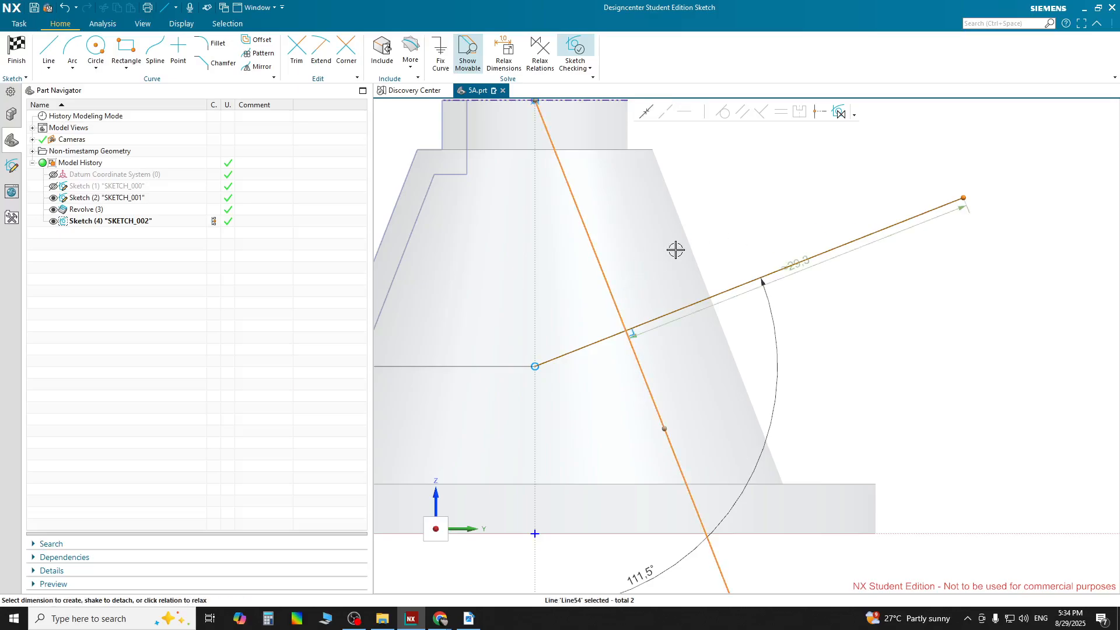
click(765, 191)
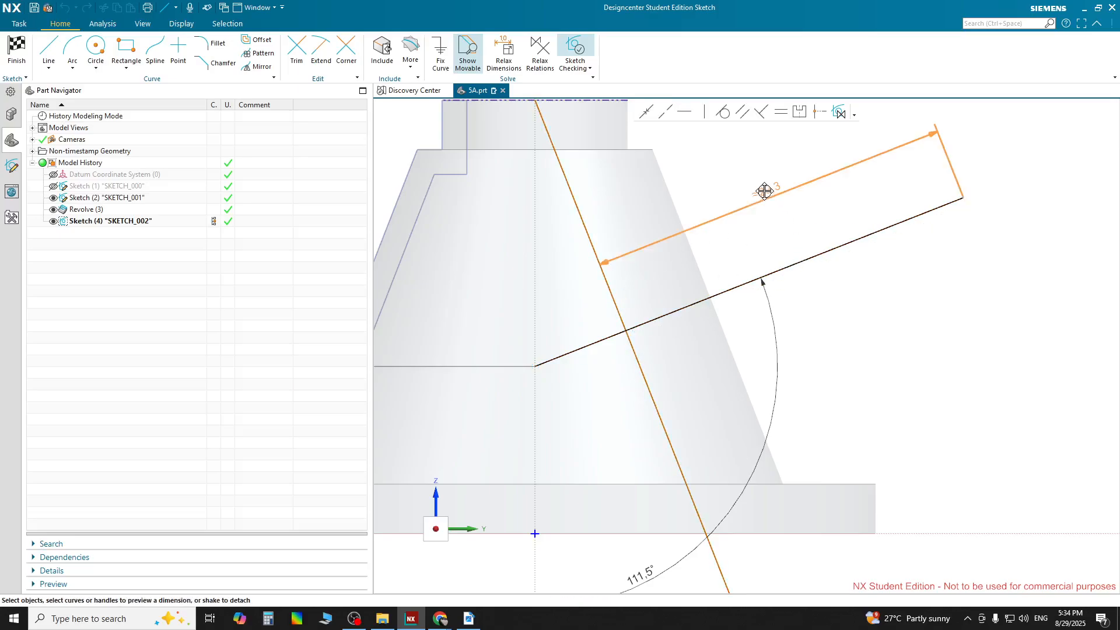
scroll(768, 274, down, 4)
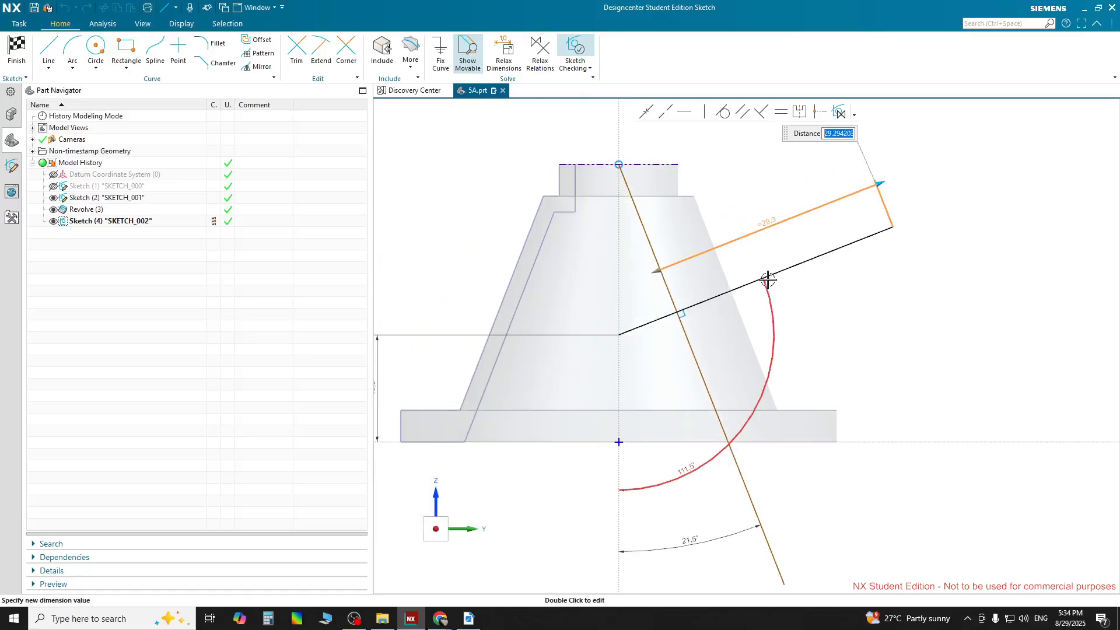
scroll(777, 213, up, 3)
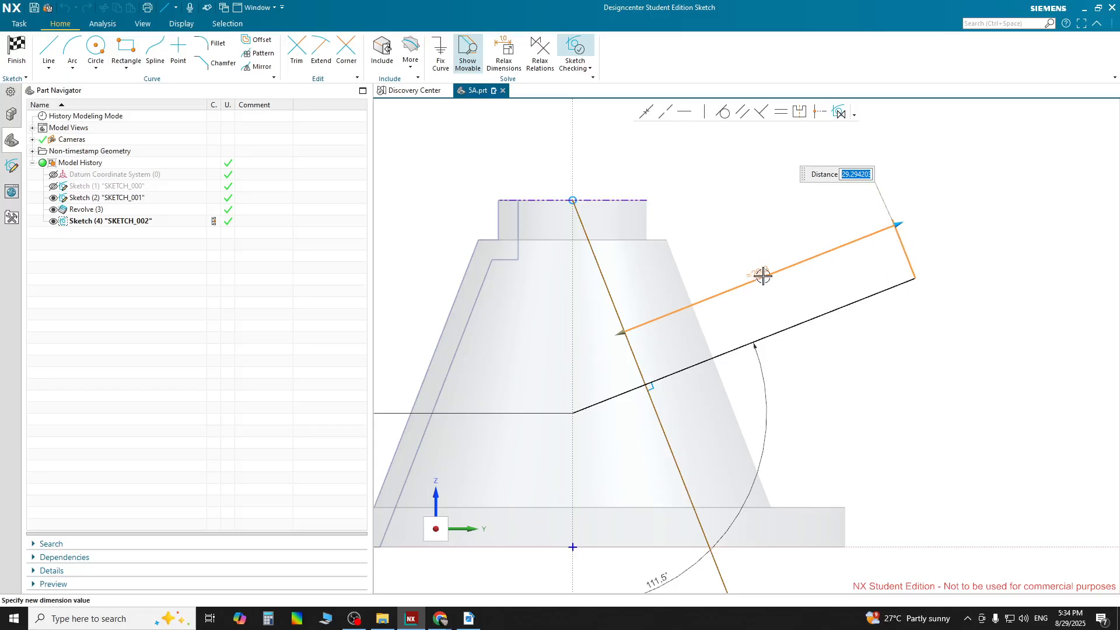
text(11)
key(Return)
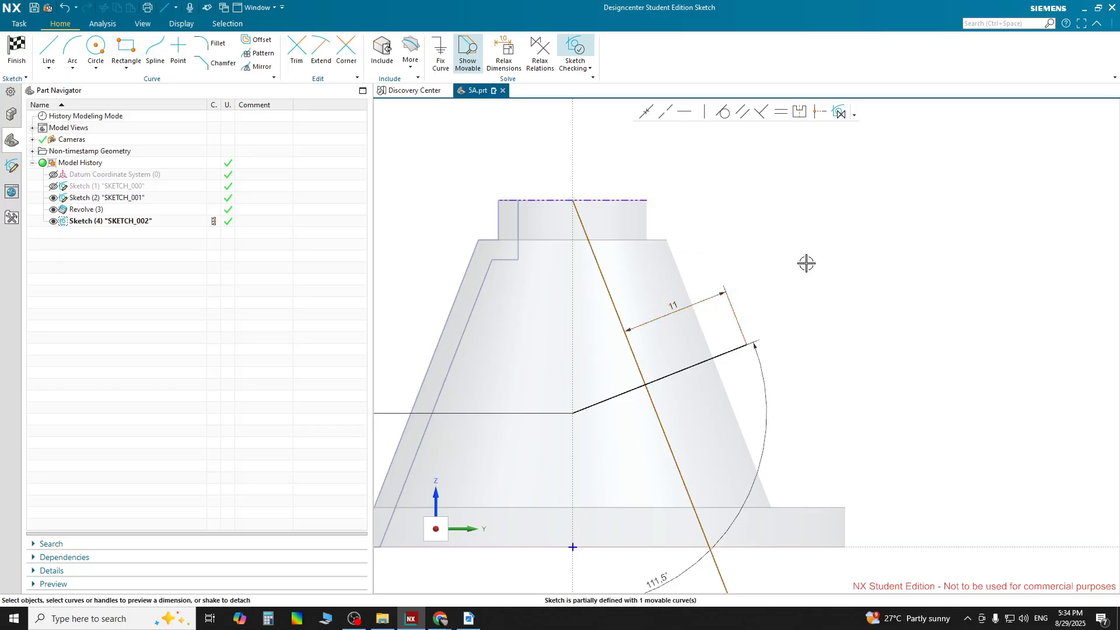
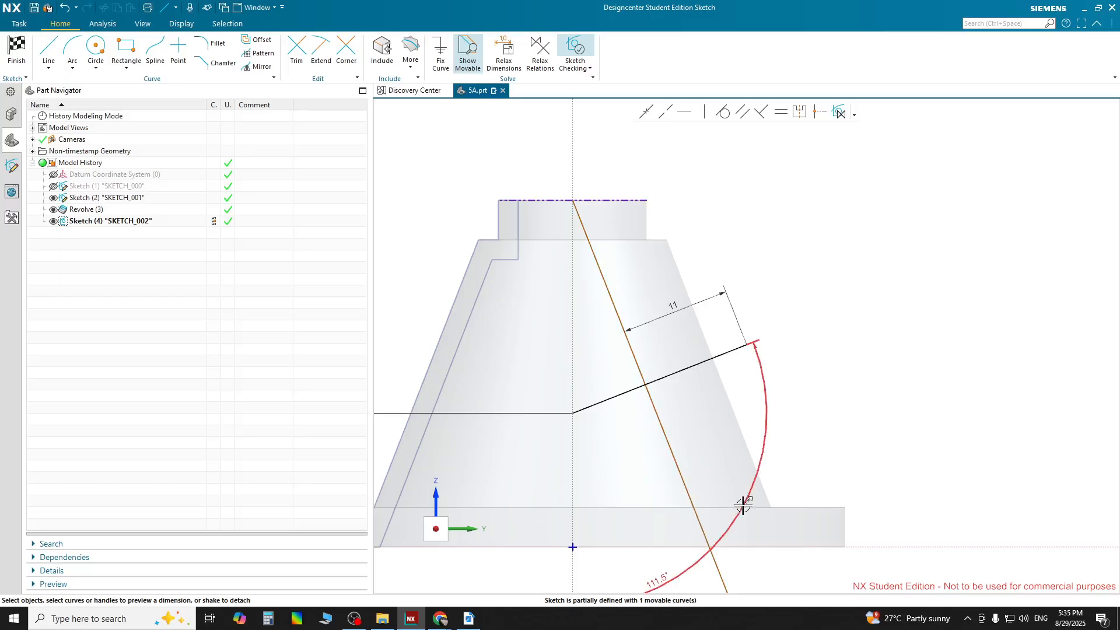
Reposition the 111.5°, 21.5° and 13.5 mm dimensions closer to the reference lines, inside the cone's outline.
drag(736, 505, 643, 451)
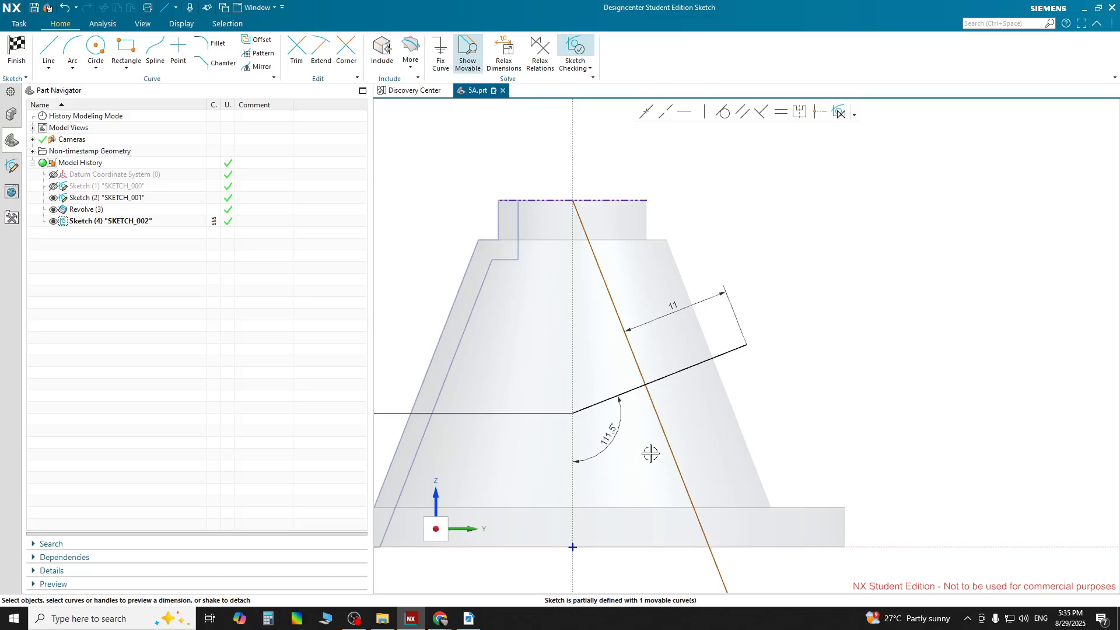
scroll(680, 525, down, 3)
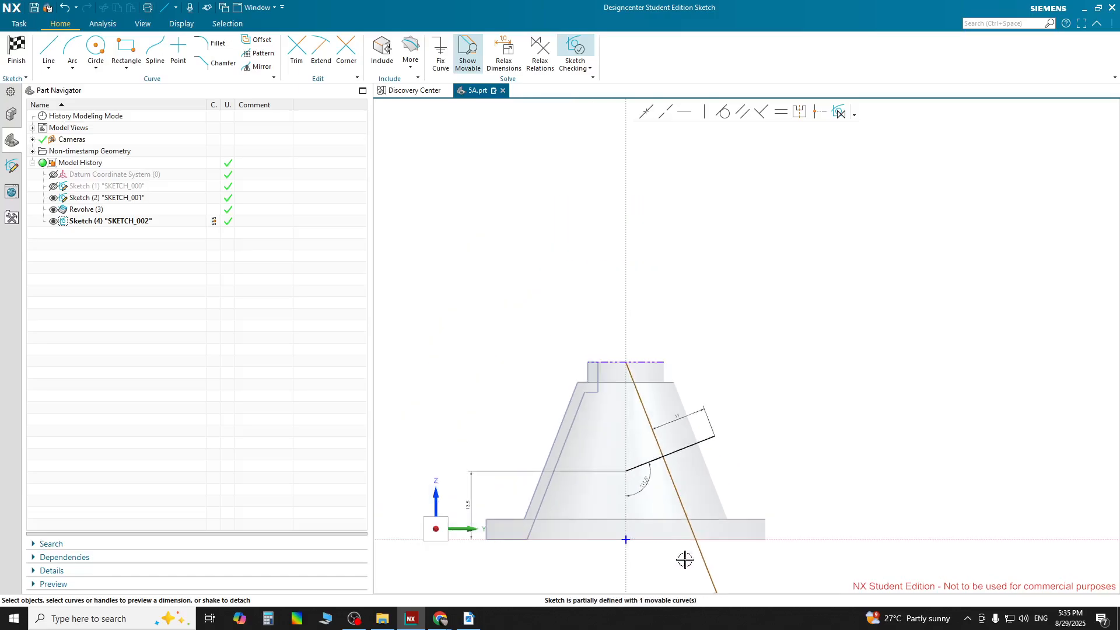
scroll(690, 540, down, 1)
mouse_move(689, 540)
shift+middle_down()
mouse_move(712, 452)
mouse_move(698, 443)
shift+middle_up()
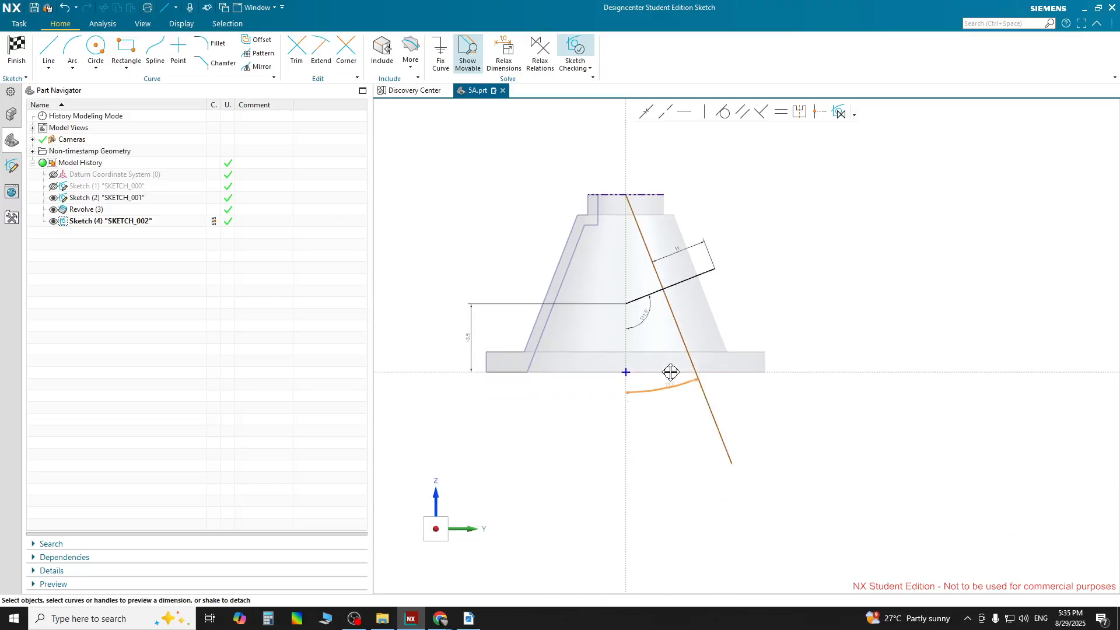
scroll(670, 350, up, 6)
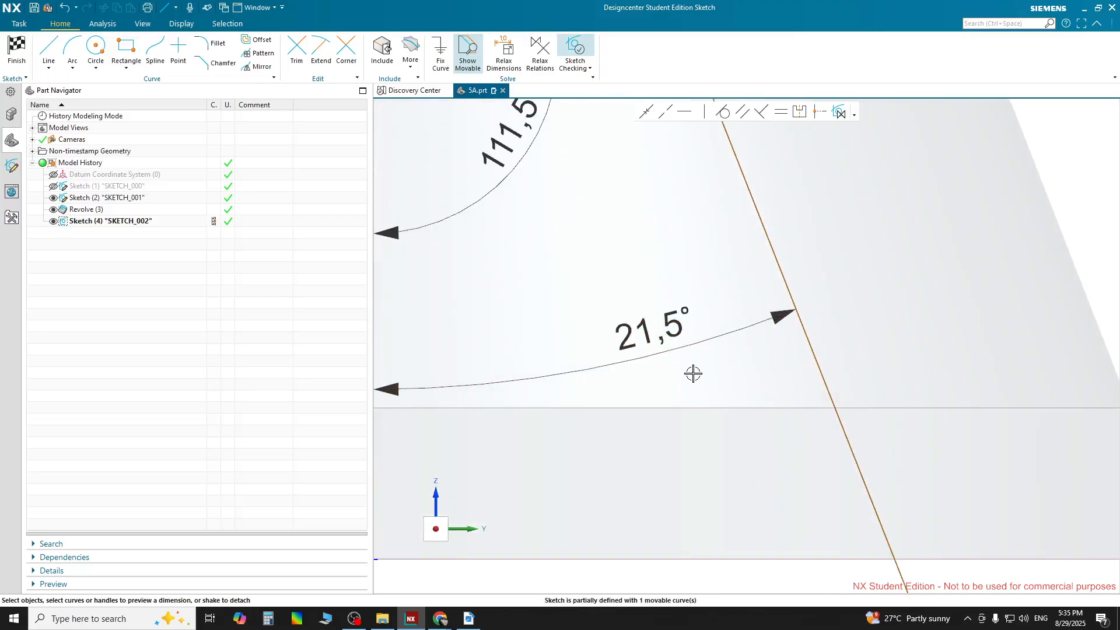
scroll(673, 356, down, 6)
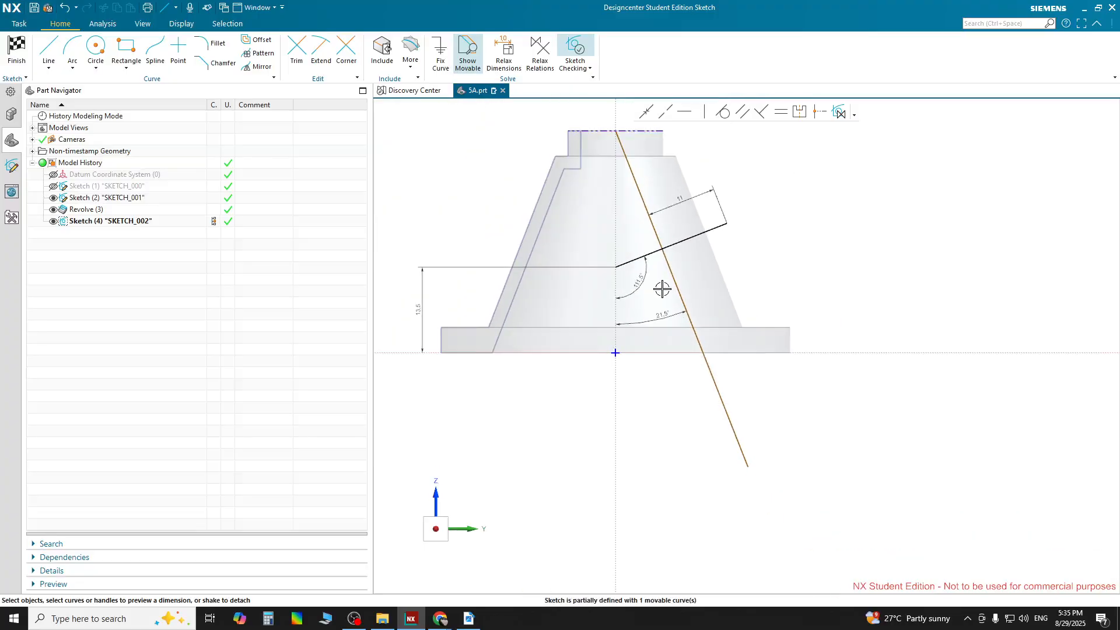
shift+middle_drag(419, 345, 503, 342)
scroll(689, 312, up, 4)
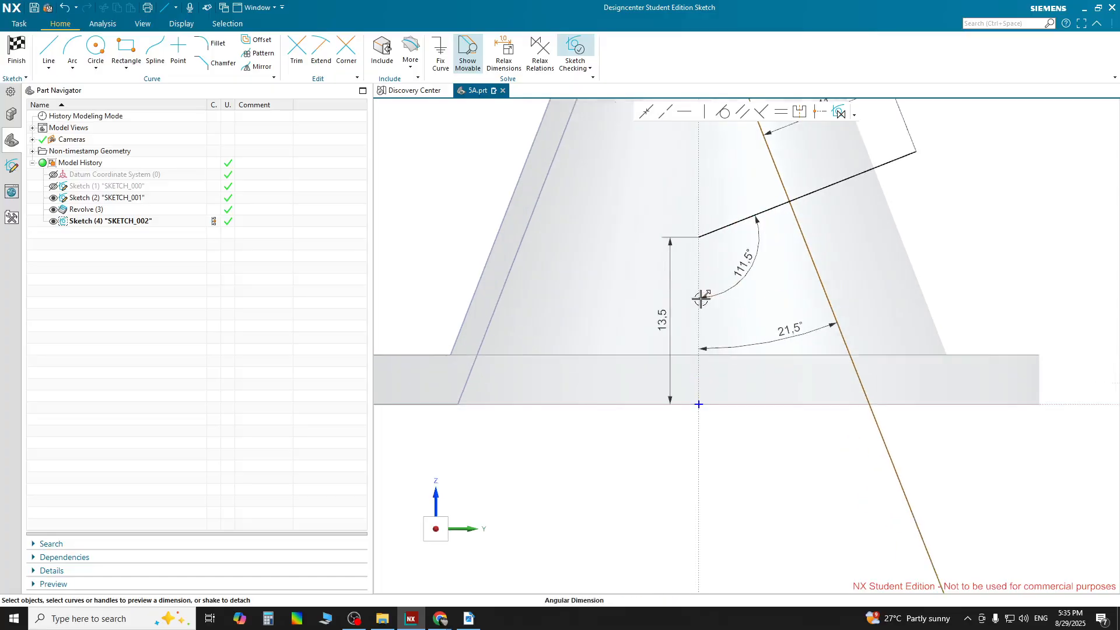
scroll(701, 298, up, 2)
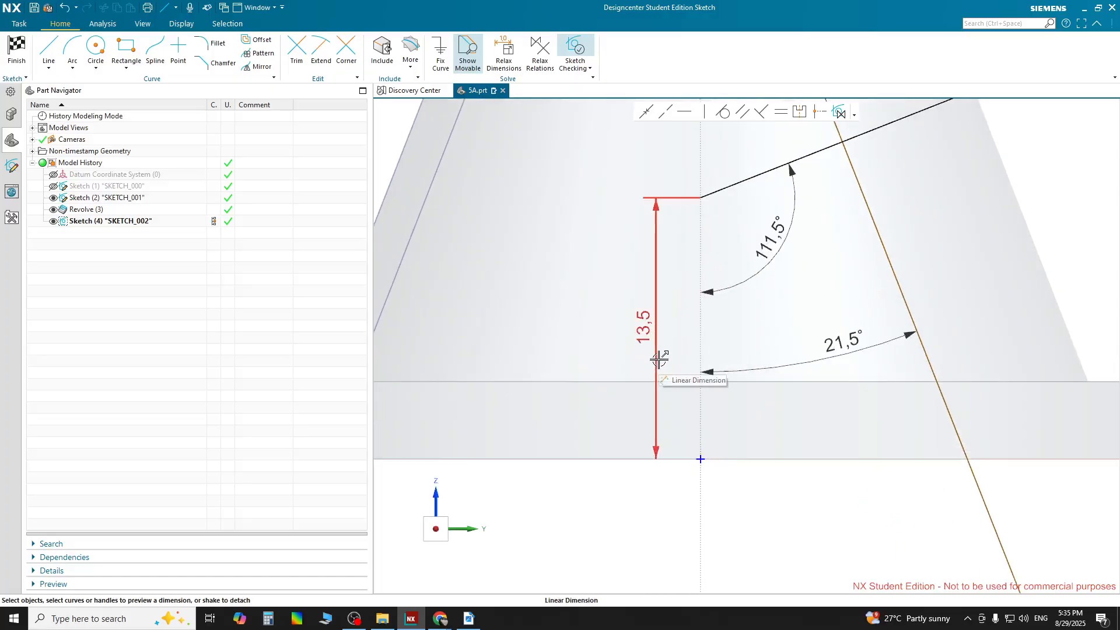
Finish the sketch of the side port's reference lines and return to the 3D model.
shift+middle_drag(722, 343, 739, 626)
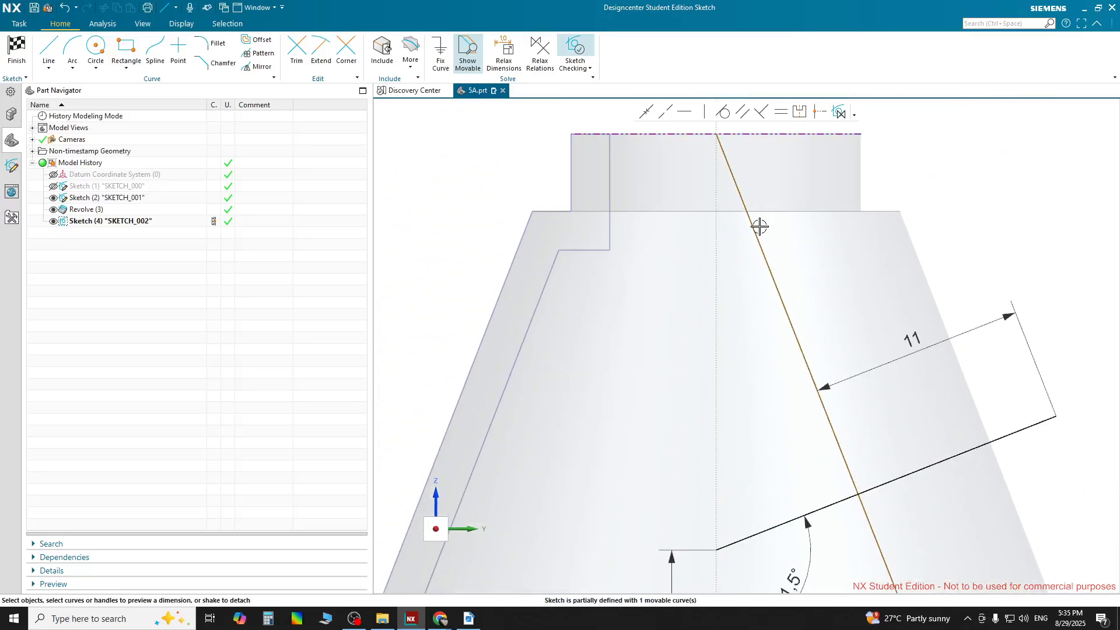
scroll(759, 226, down, 2)
shift+middle_drag(1037, 381, 986, 322)
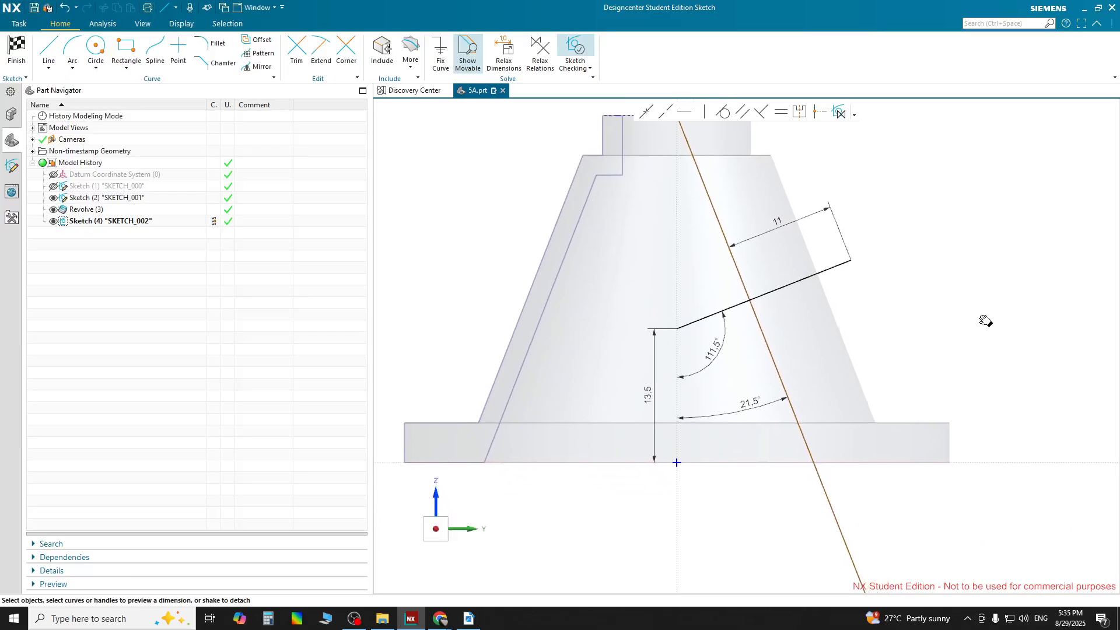
scroll(866, 326, down, 2)
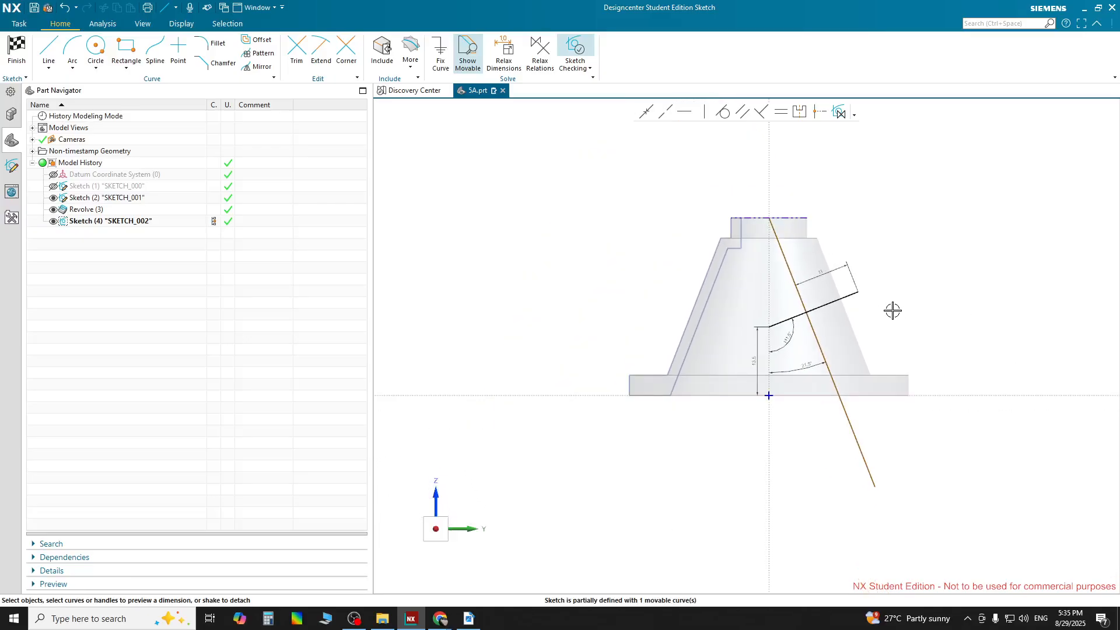
scroll(885, 290, up, 2)
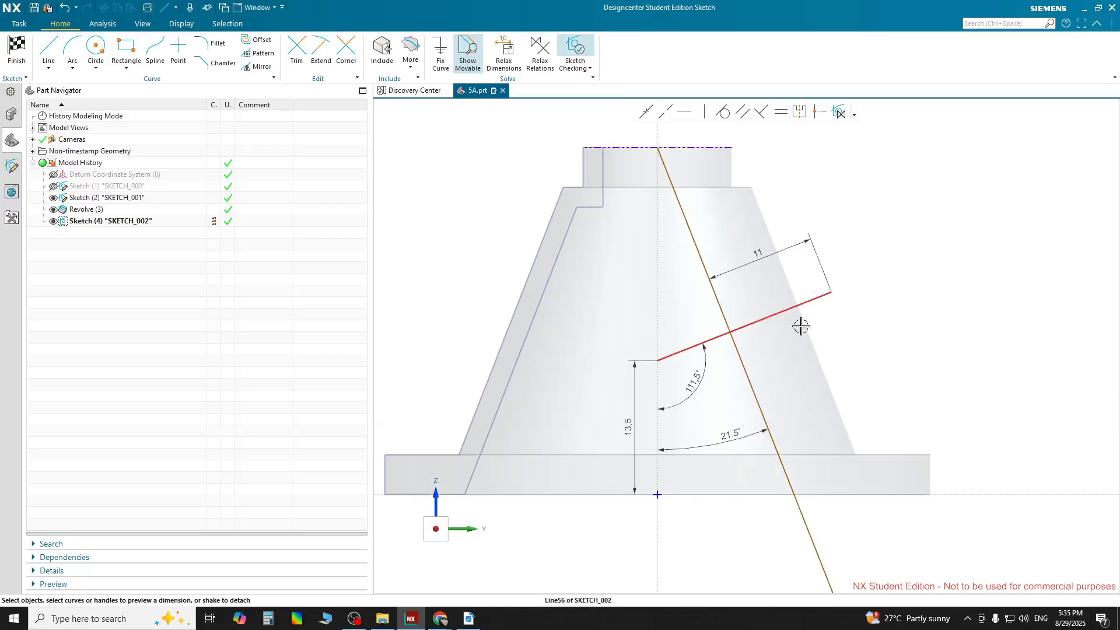
scroll(855, 344, down, 2)
scroll(870, 480, up, 2)
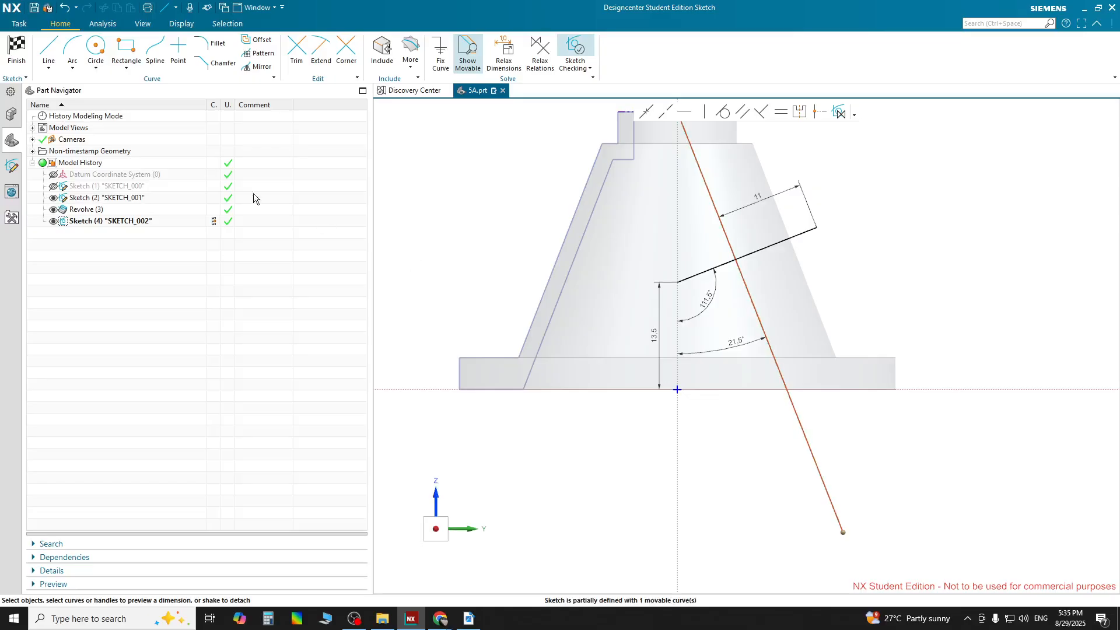
click(21, 56)
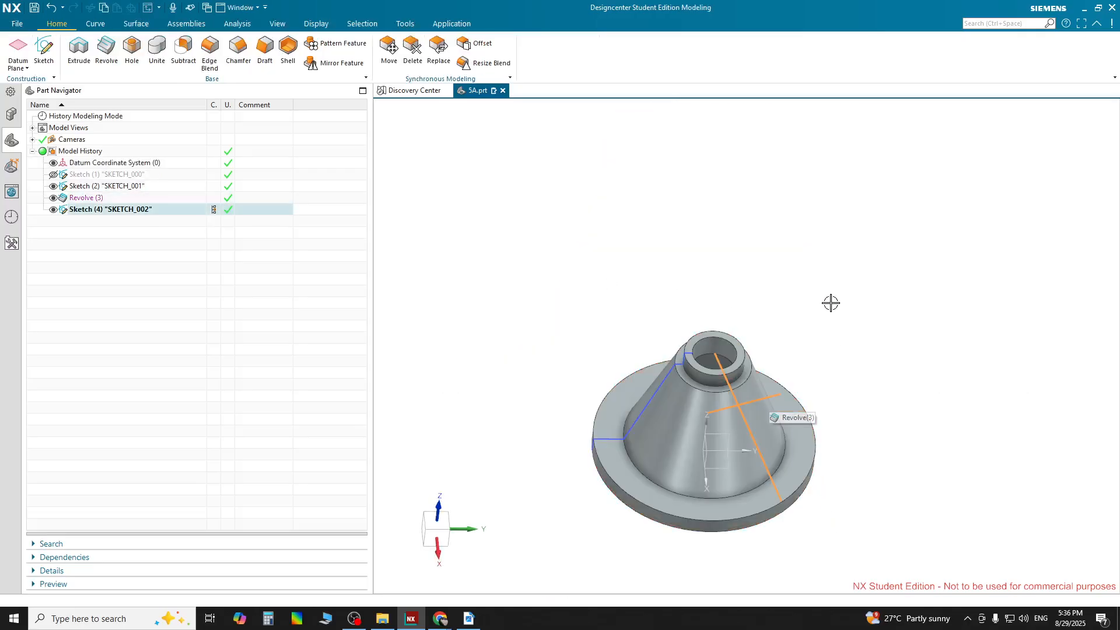
scroll(732, 407, up, 3)
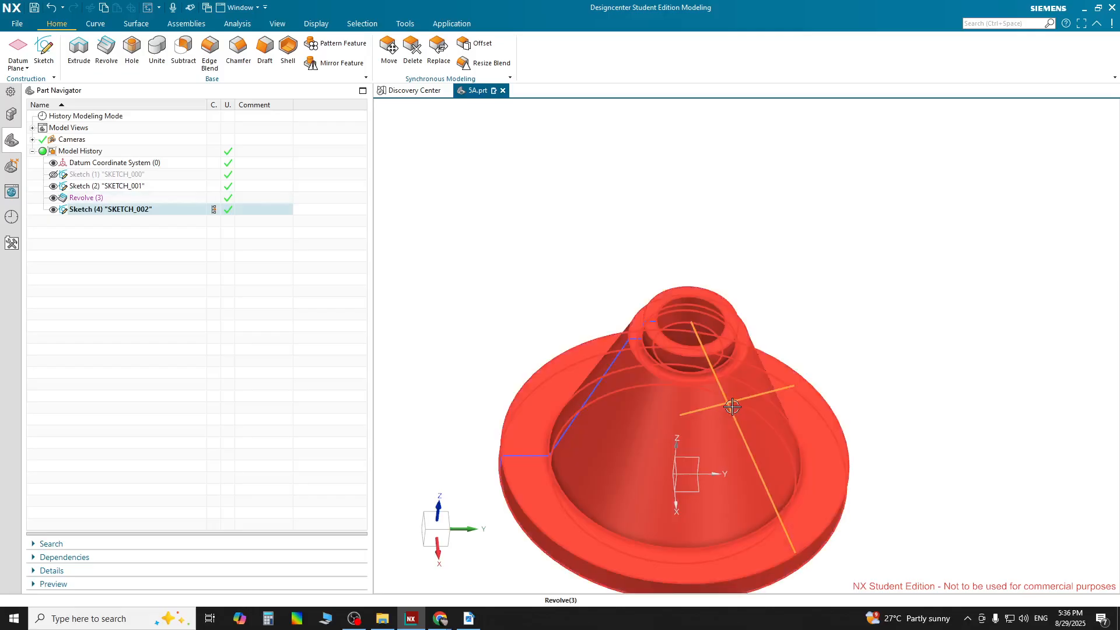
scroll(733, 407, up, 2)
scroll(875, 217, up, 1)
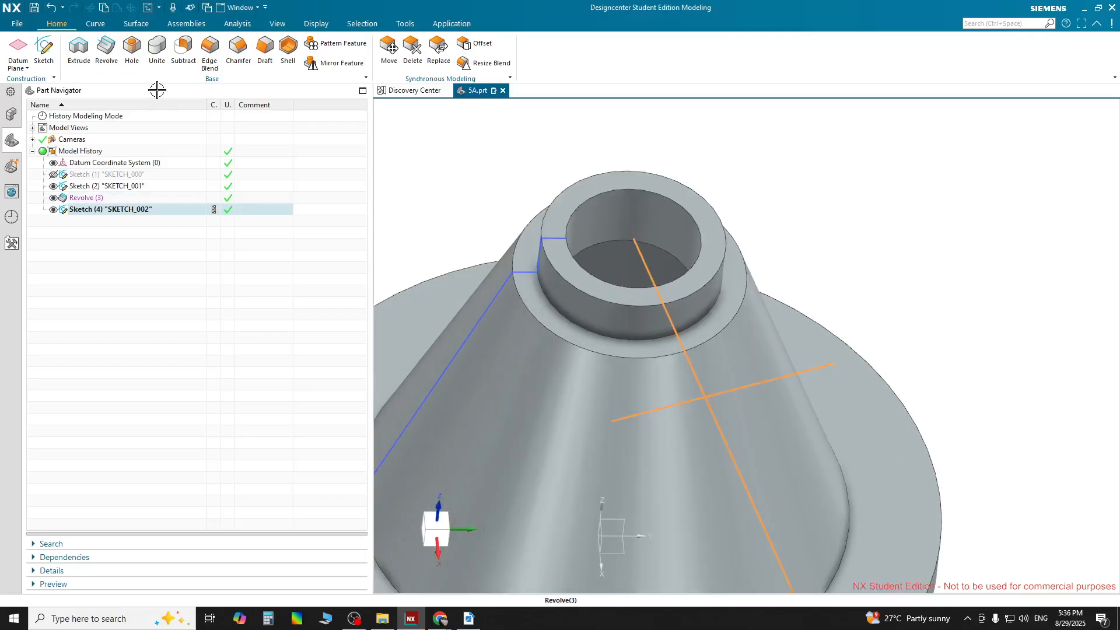
scroll(712, 270, up, 1)
scroll(617, 212, up, 1)
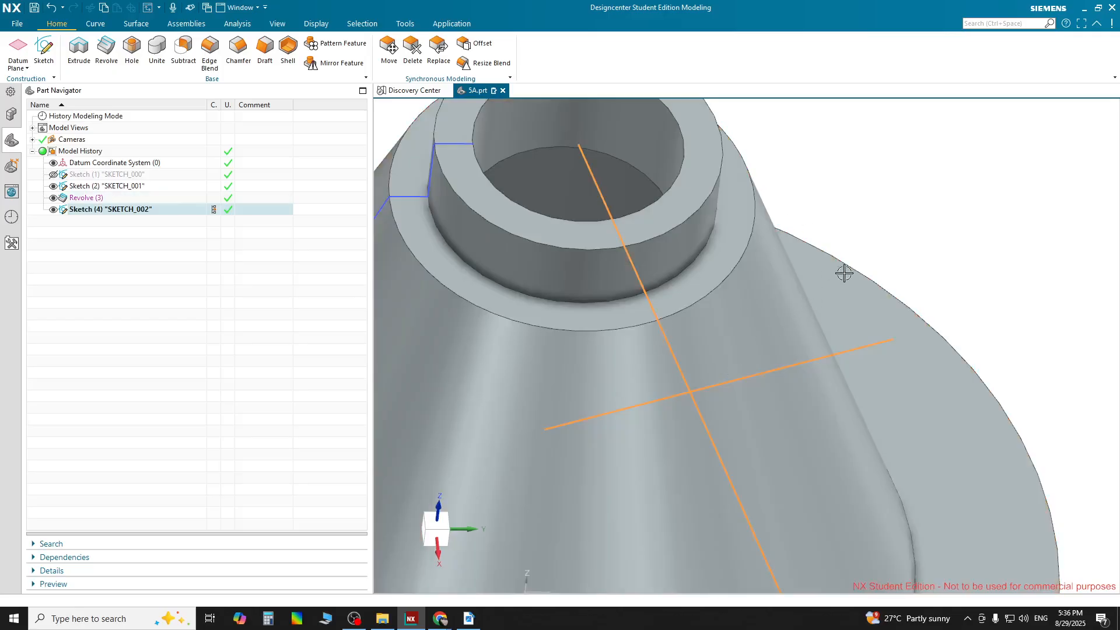
Create an inferred datum plane at the outer endpoint of the side port's perpendicular reference line.
click(737, 161)
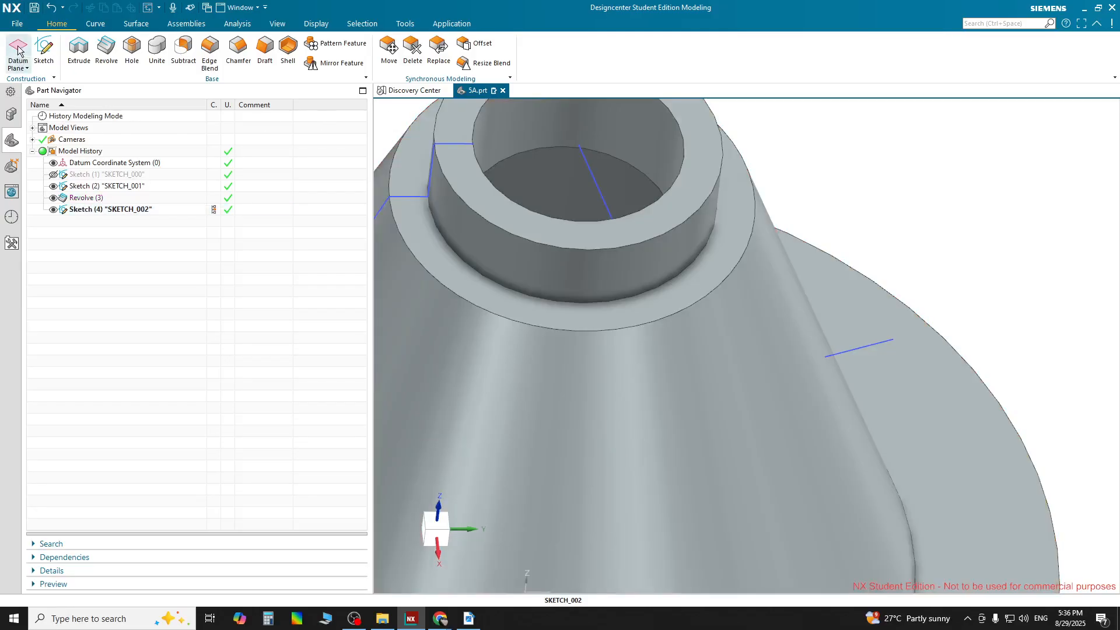
click(18, 51)
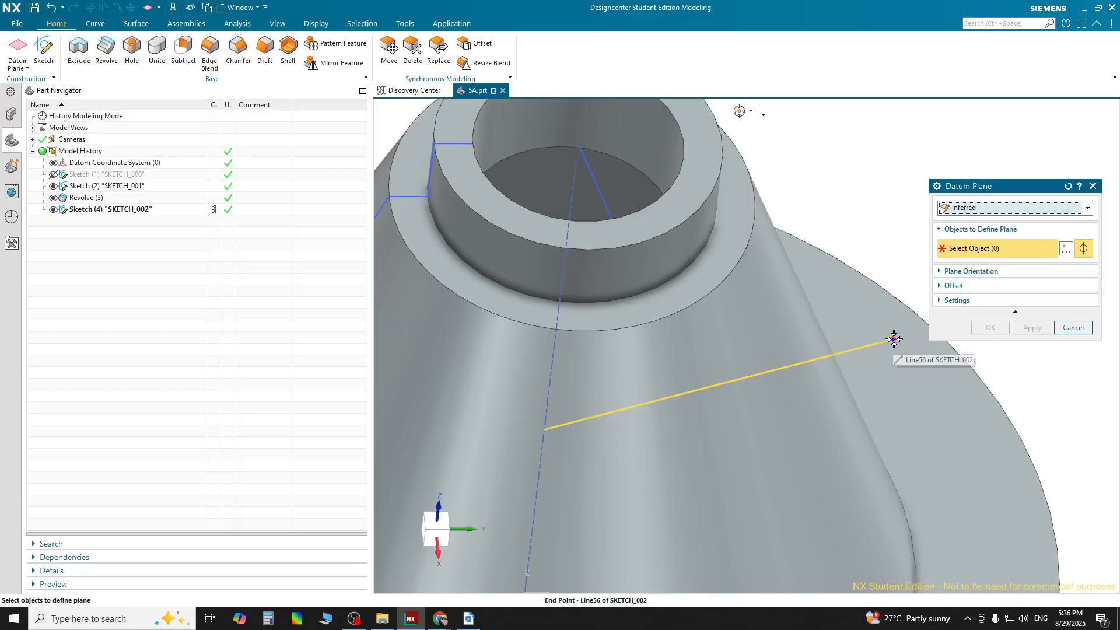
click(942, 396)
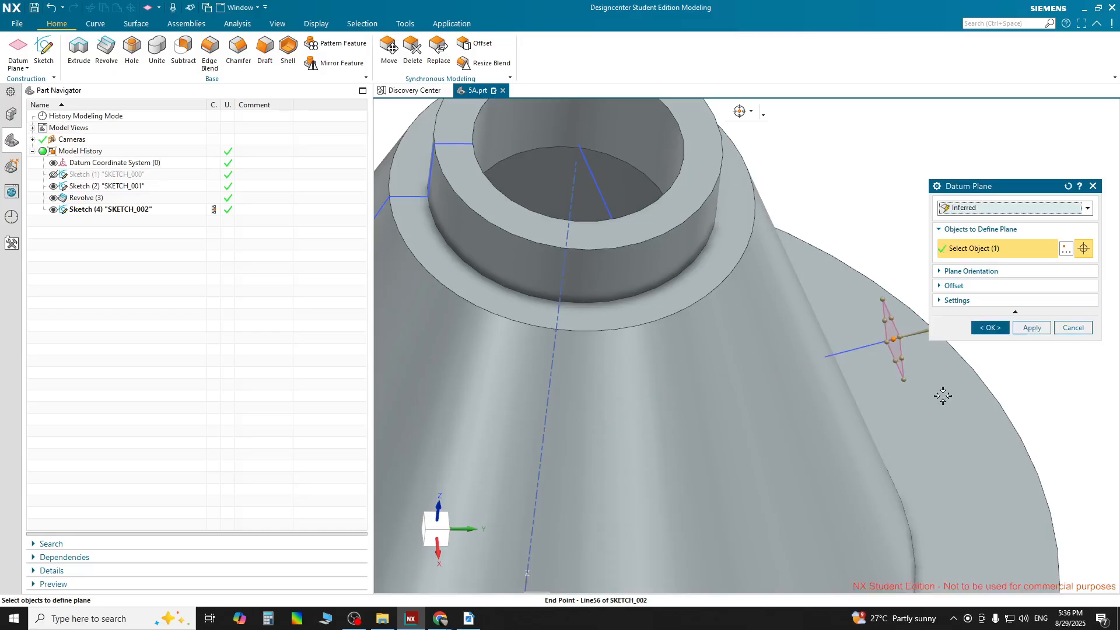
scroll(943, 395, down, 1)
drag(991, 187, 976, 140)
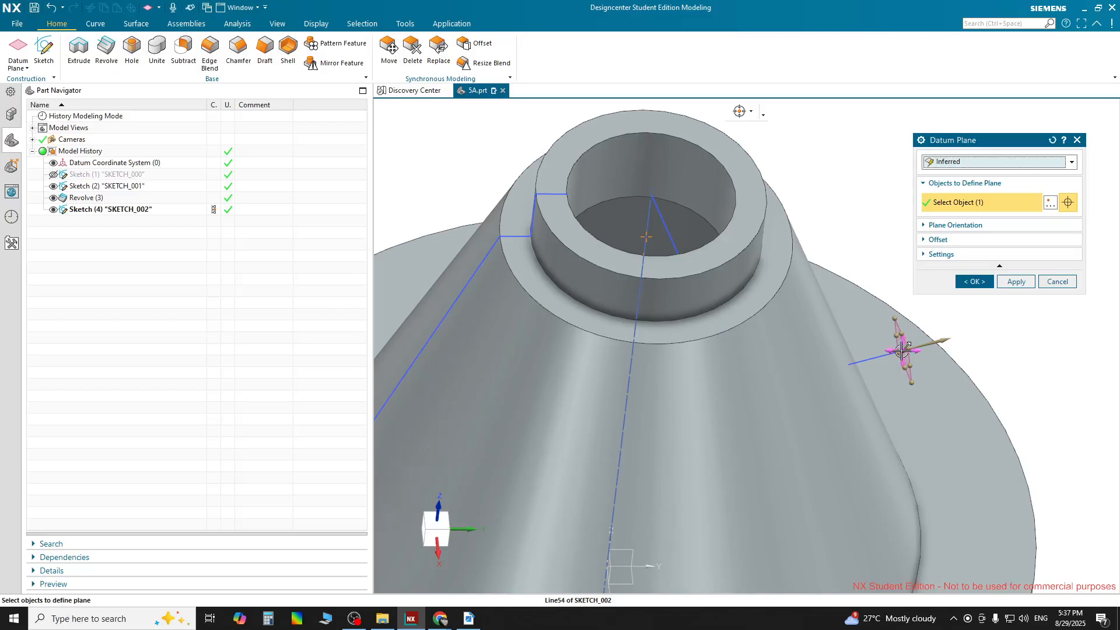
click(661, 216)
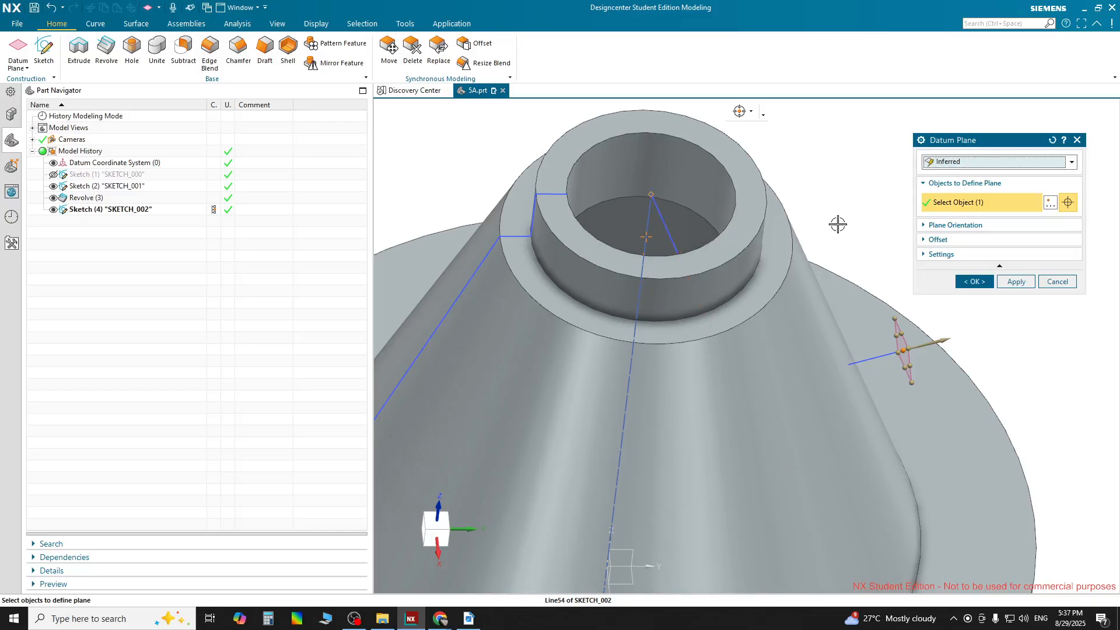
click(881, 359)
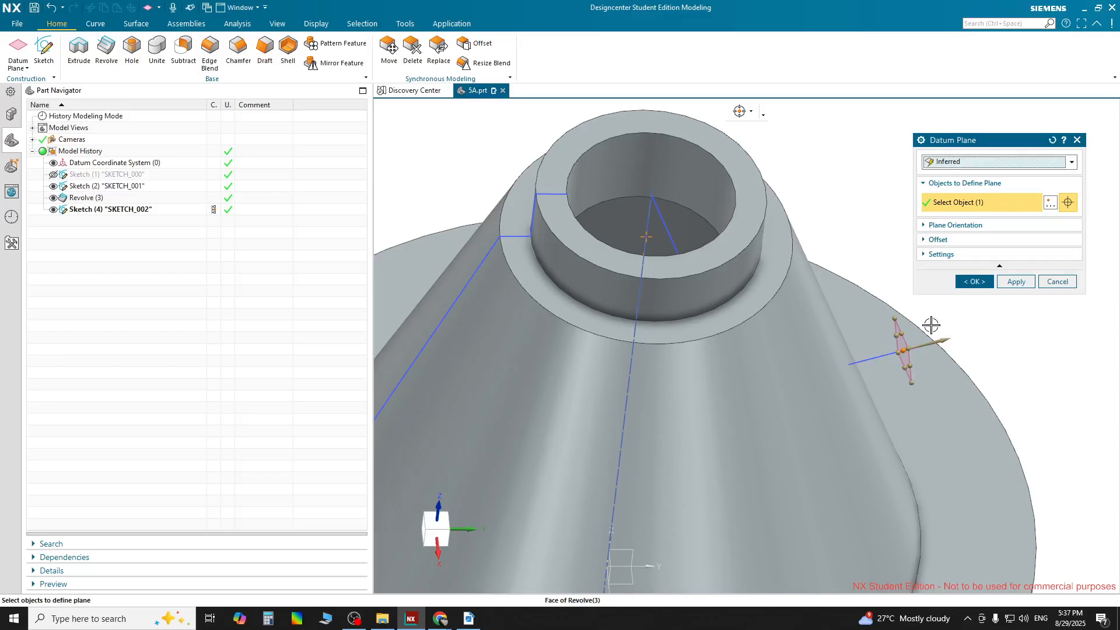
click(977, 282)
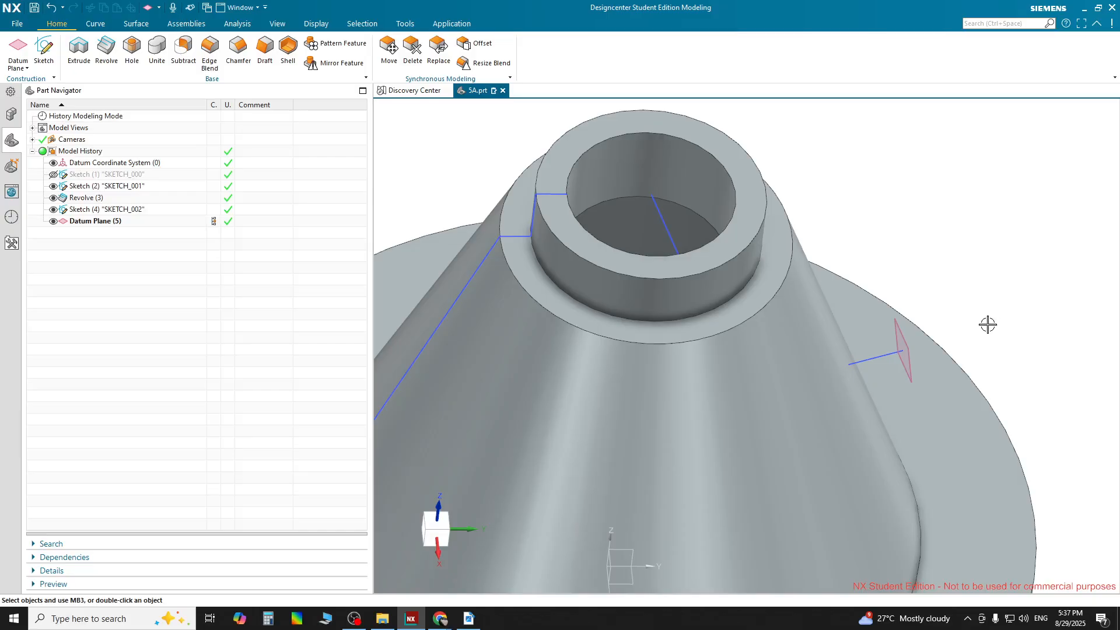
scroll(930, 320, down, 3)
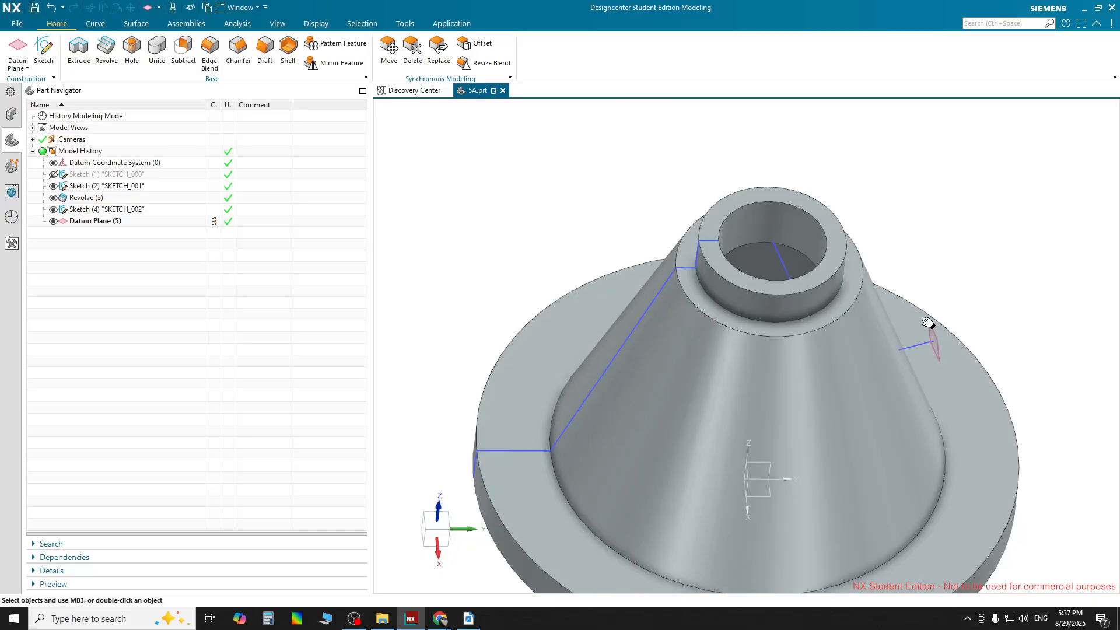
shift+middle_drag(900, 322, 888, 330)
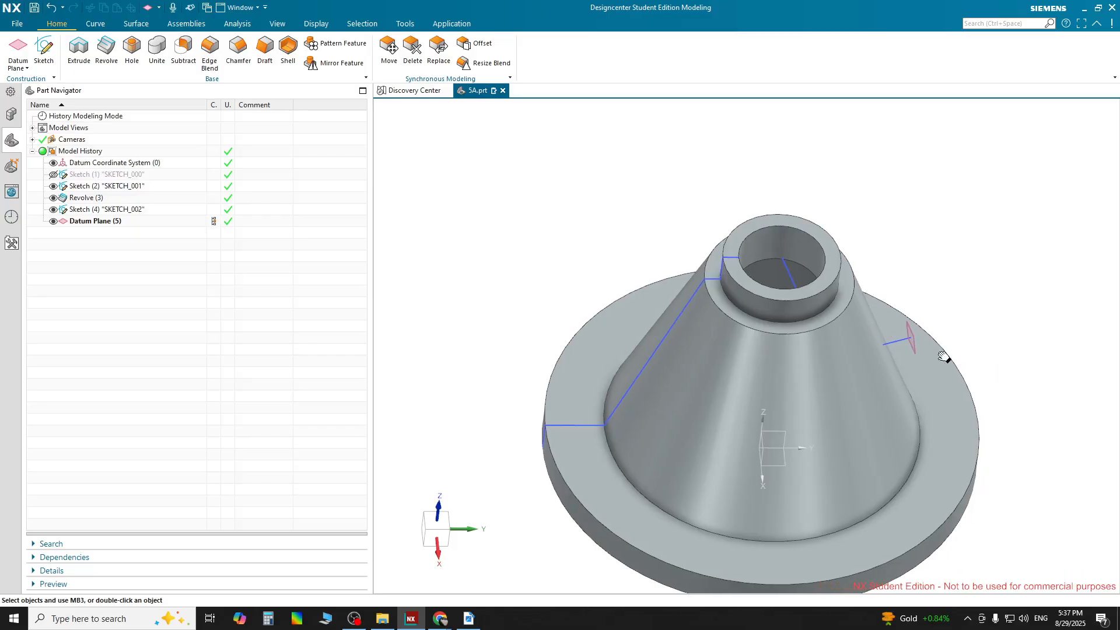
shift+middle_drag(971, 370, 856, 313)
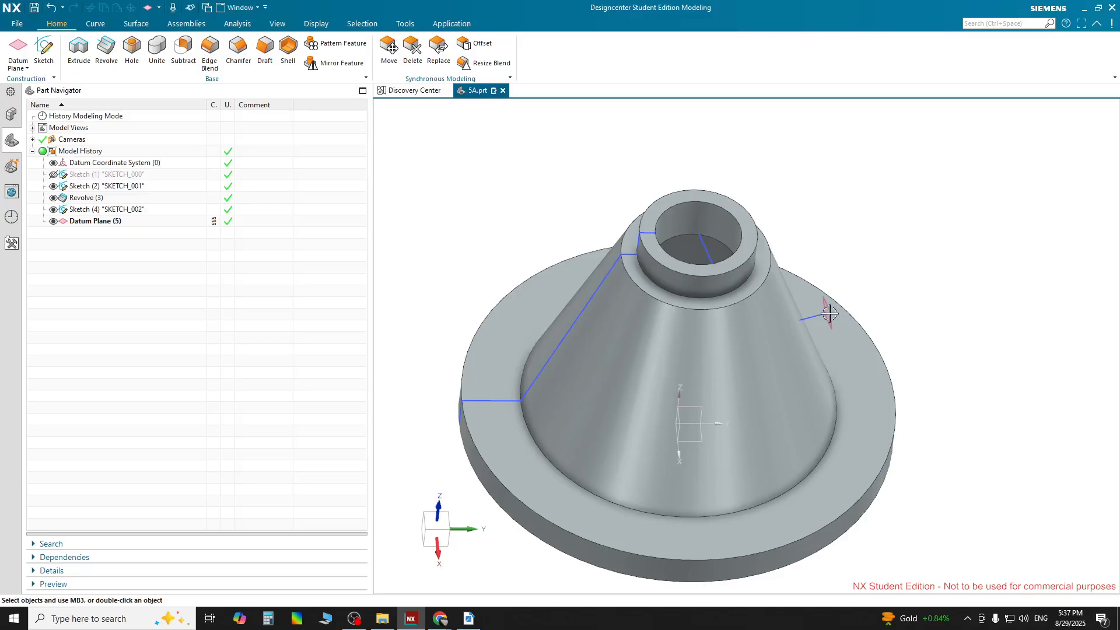
scroll(829, 314, up, 2)
scroll(830, 314, up, 2)
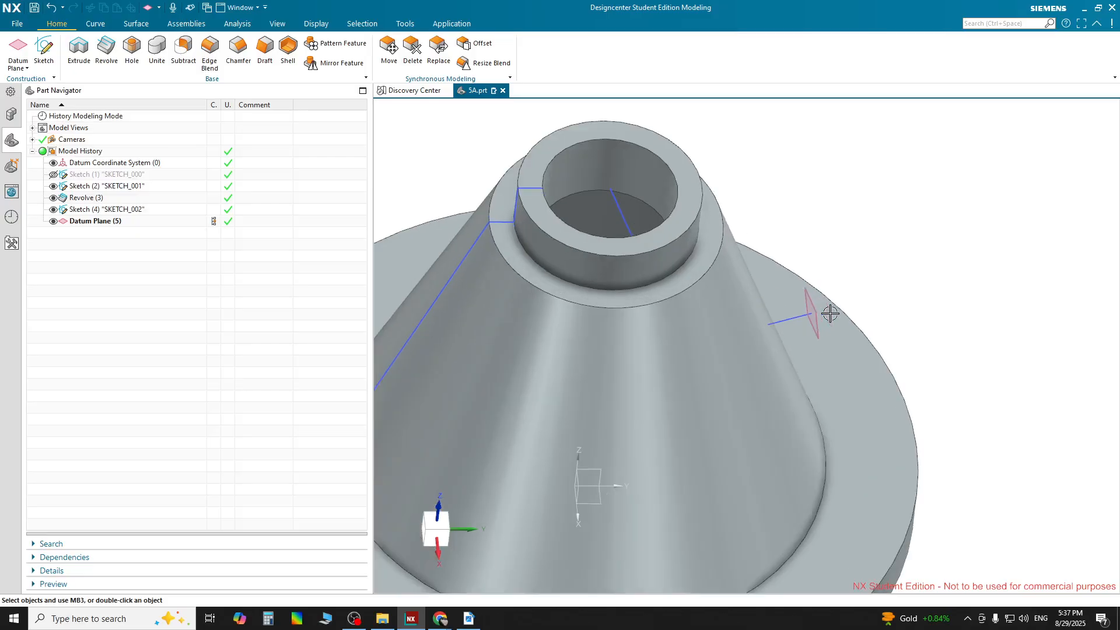
scroll(829, 314, up, 2)
scroll(830, 314, up, 2)
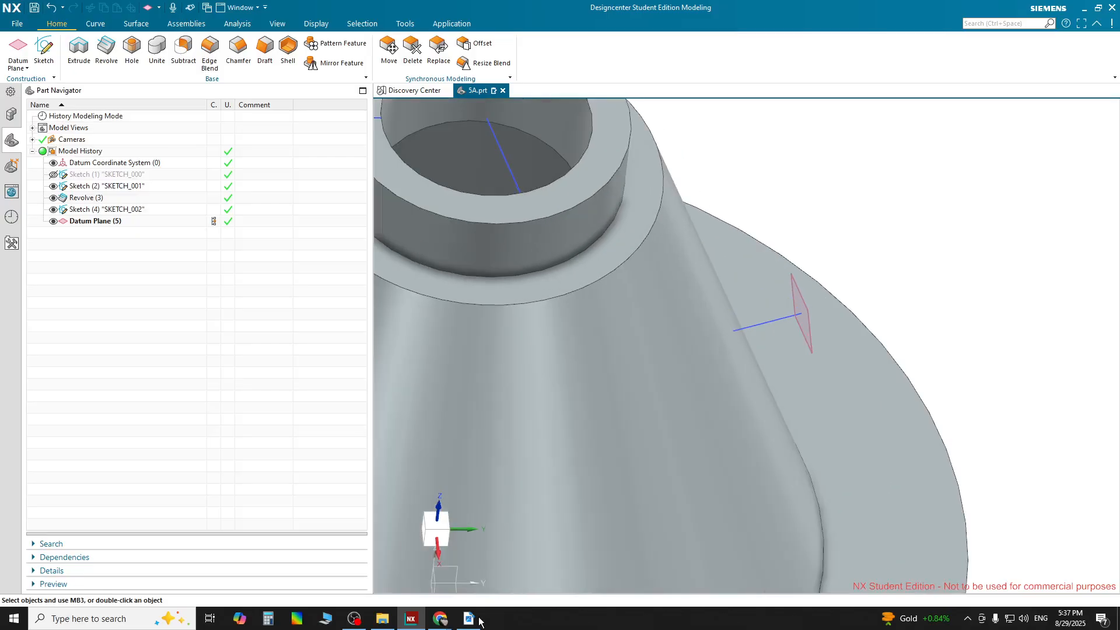
Switch to the exercise book PDF, examine the side port's flange dimensions in the top view and Section AA, and return to NX.
click(473, 618)
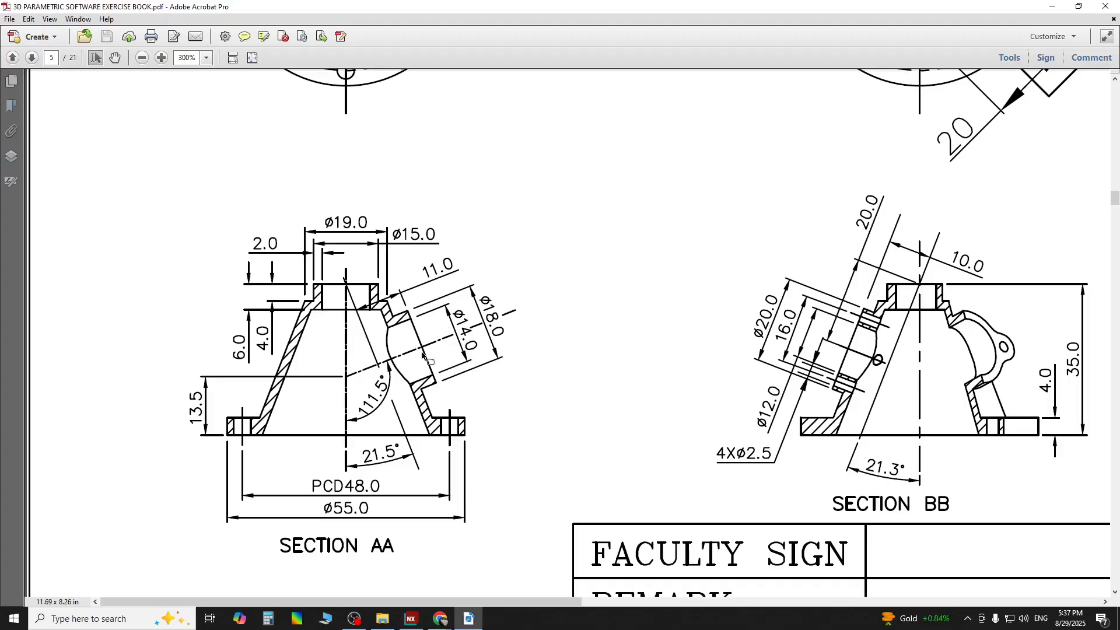
scroll(412, 303, down, 2)
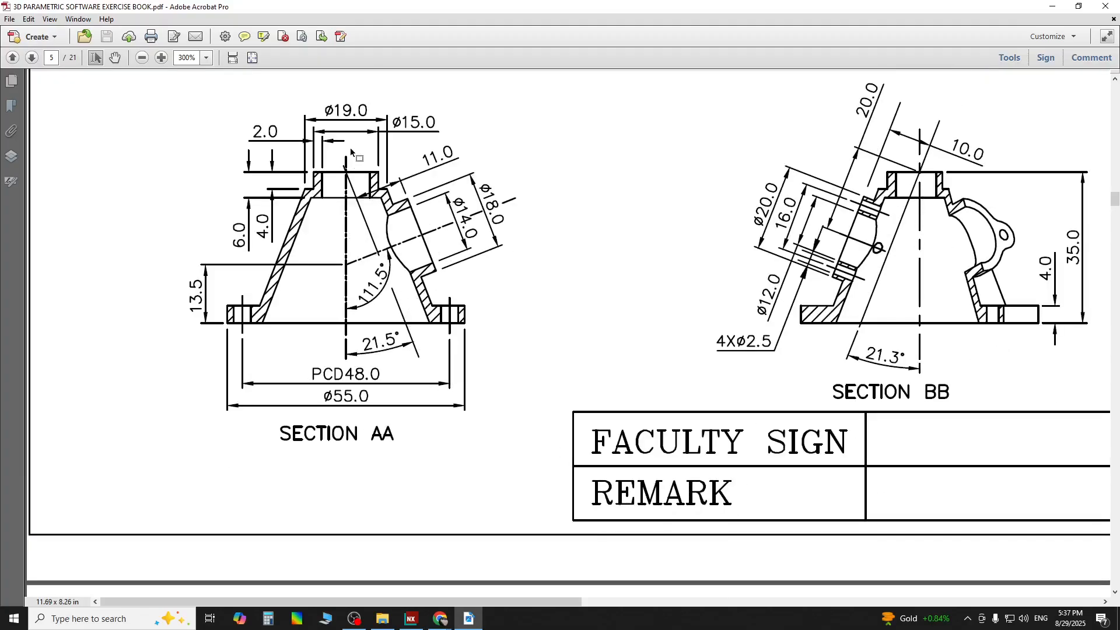
scroll(393, 255, up, 6)
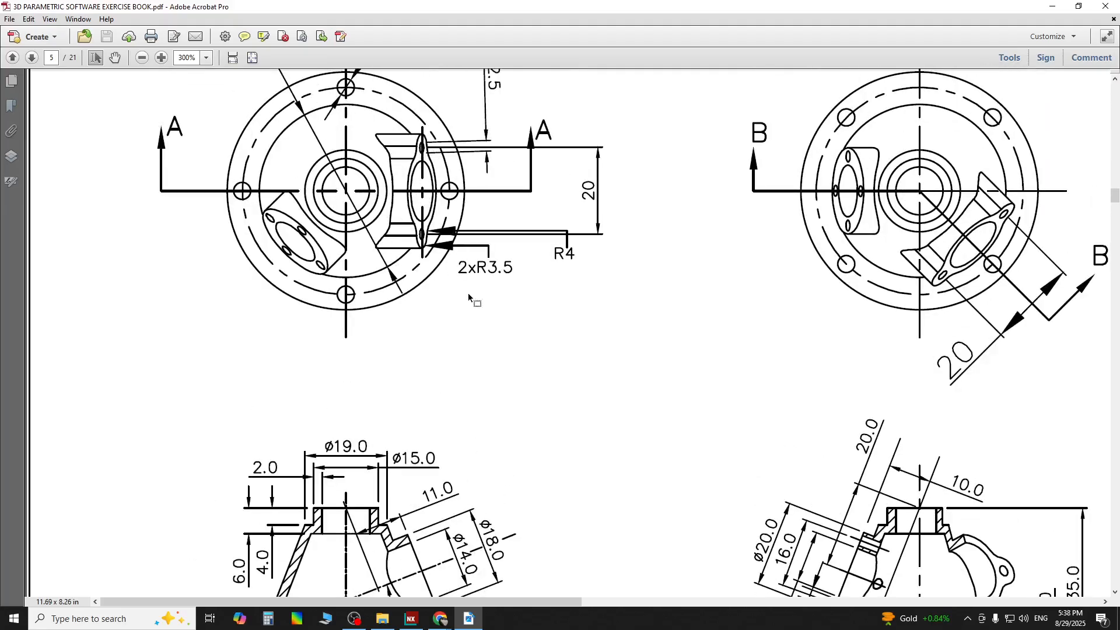
mouse_move(516, 263)
scroll(466, 239, up, 2)
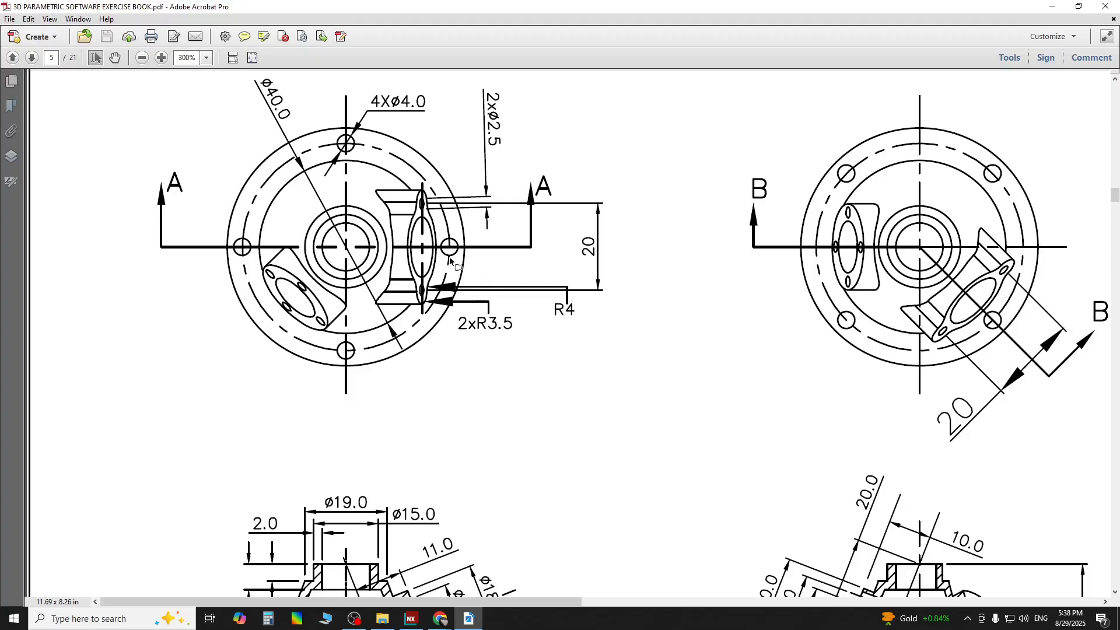
scroll(554, 469, down, 3)
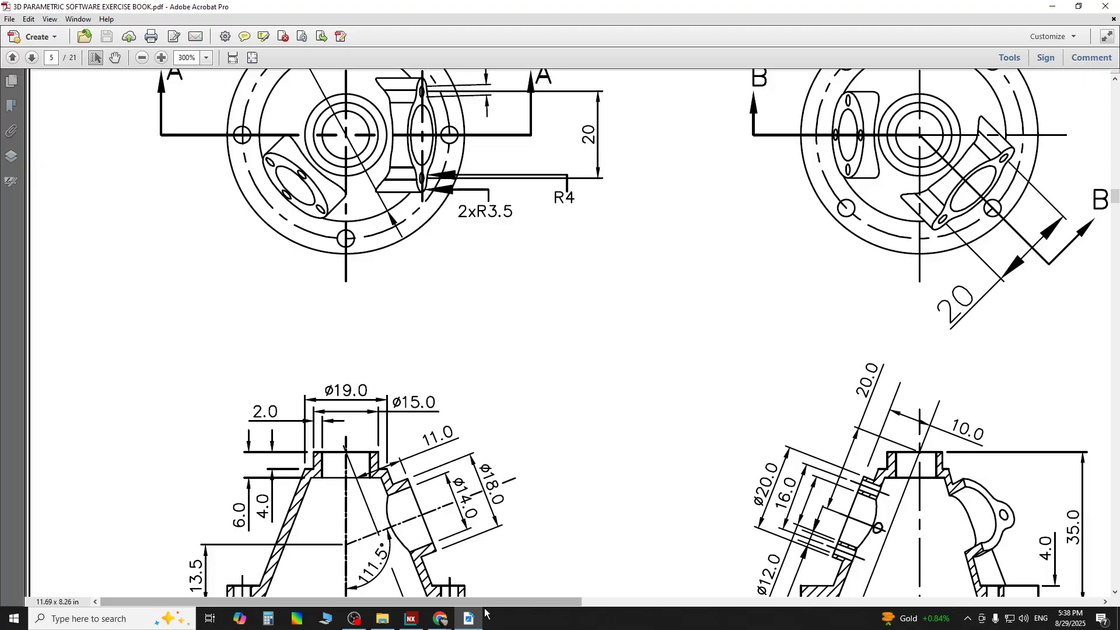
mouse_move(444, 624)
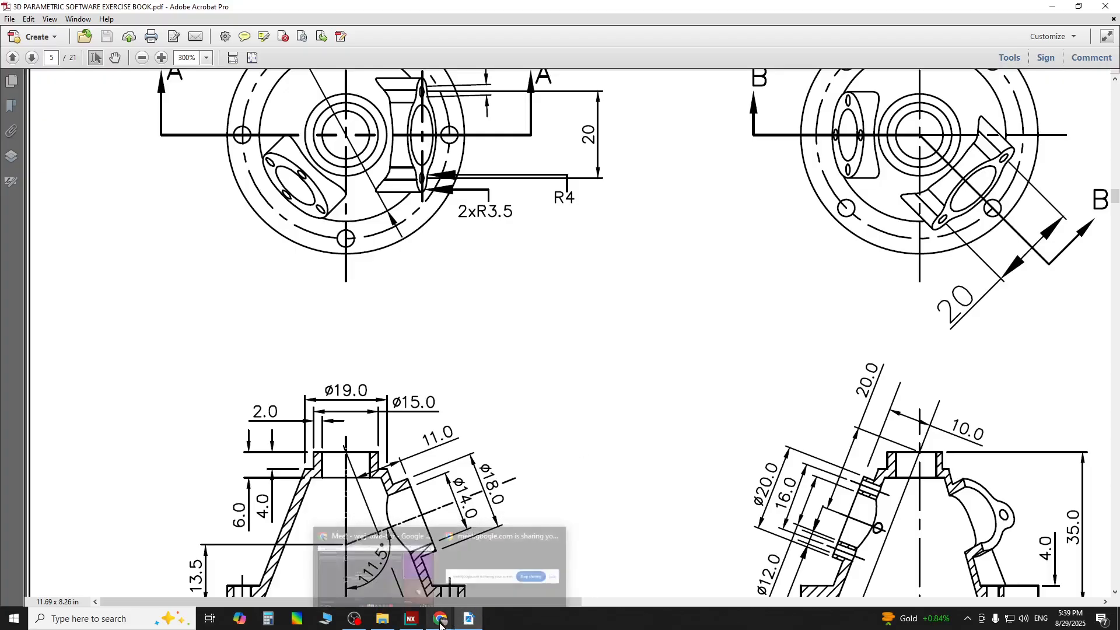
click(413, 620)
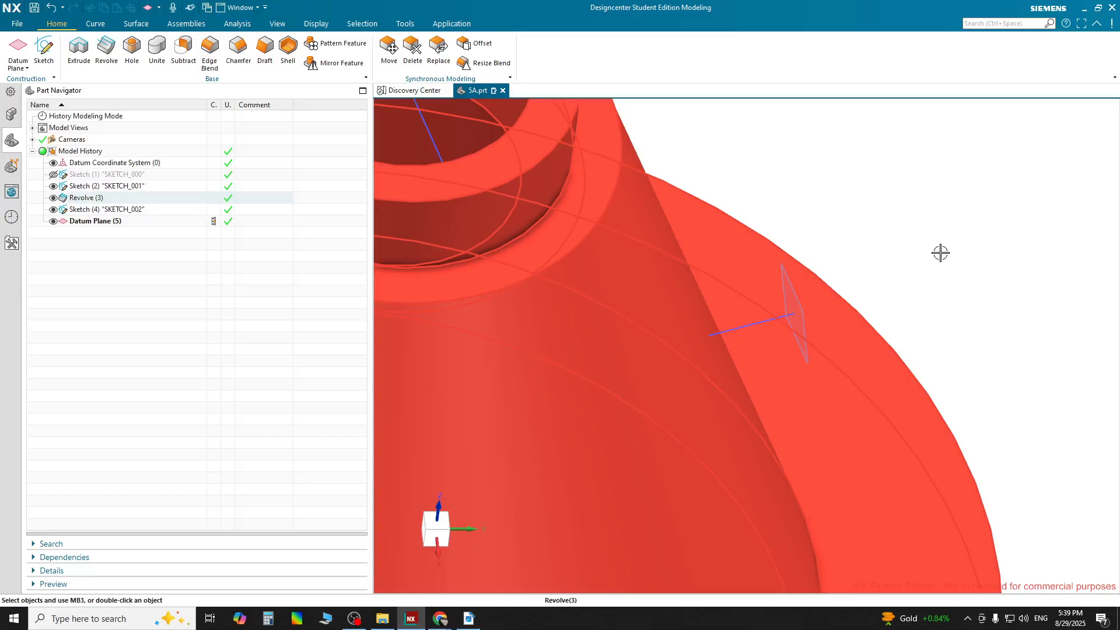
scroll(914, 279, up, 5)
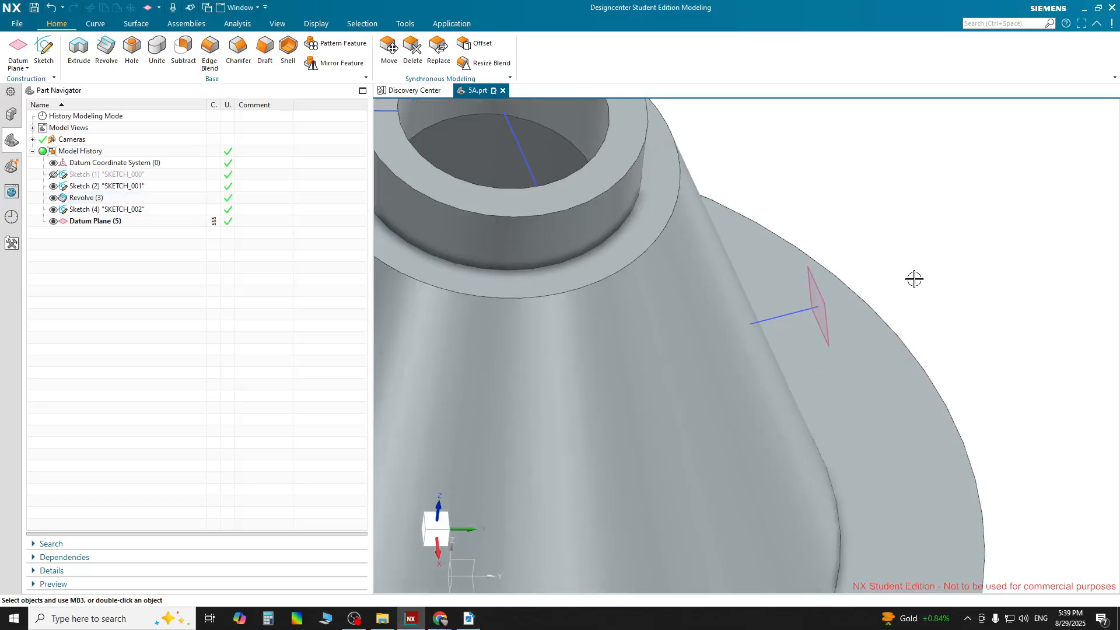
scroll(914, 279, up, 4)
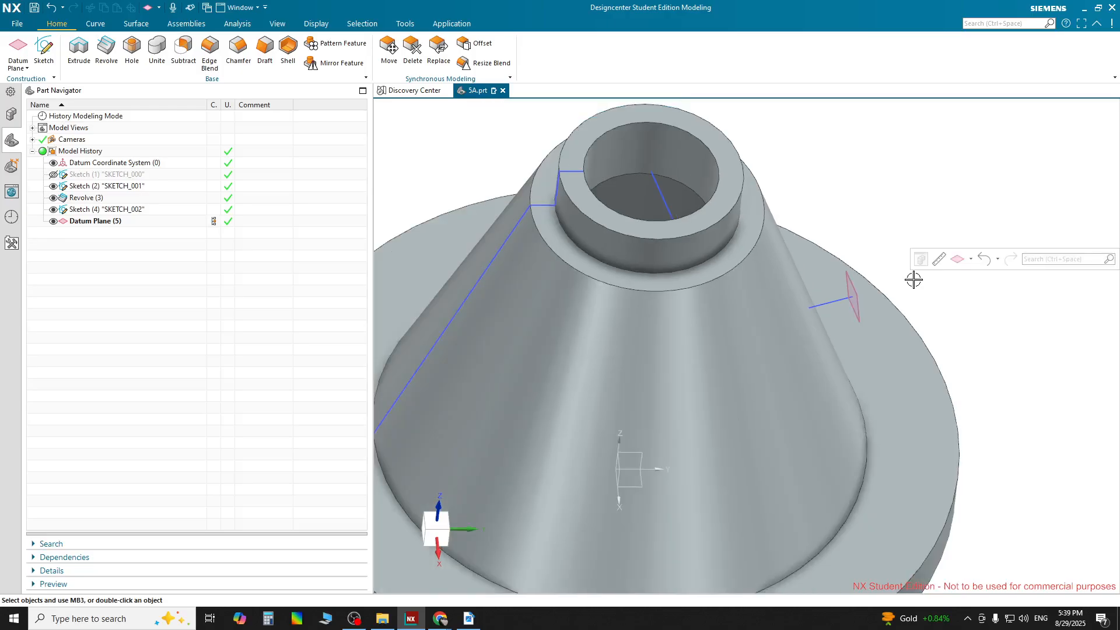
scroll(912, 282, up, 5)
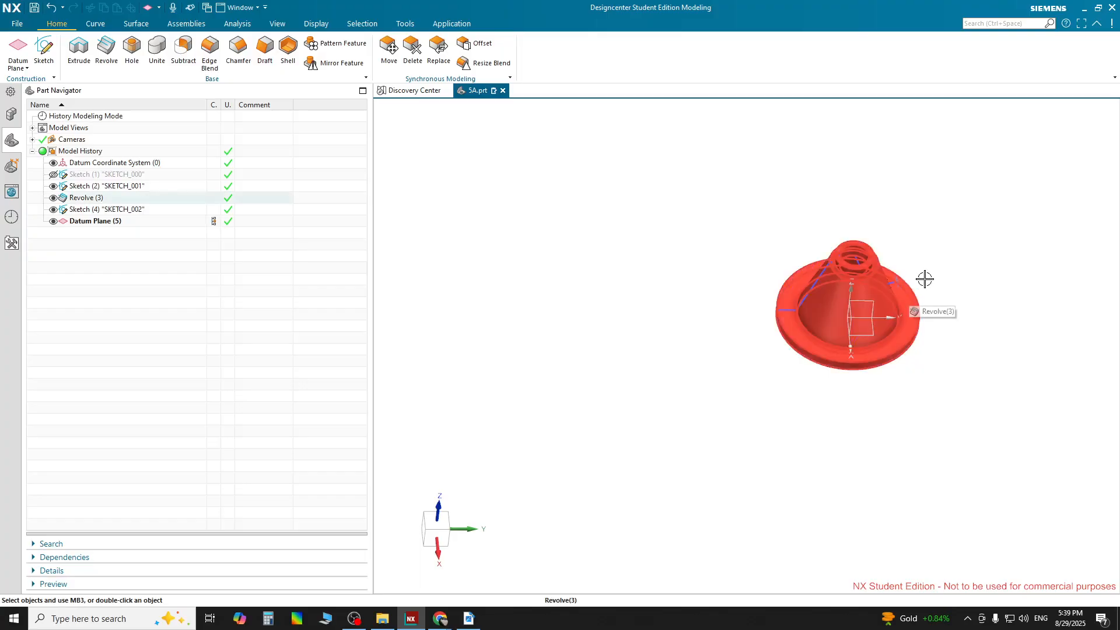
scroll(917, 260, down, 3)
scroll(918, 264, down, 2)
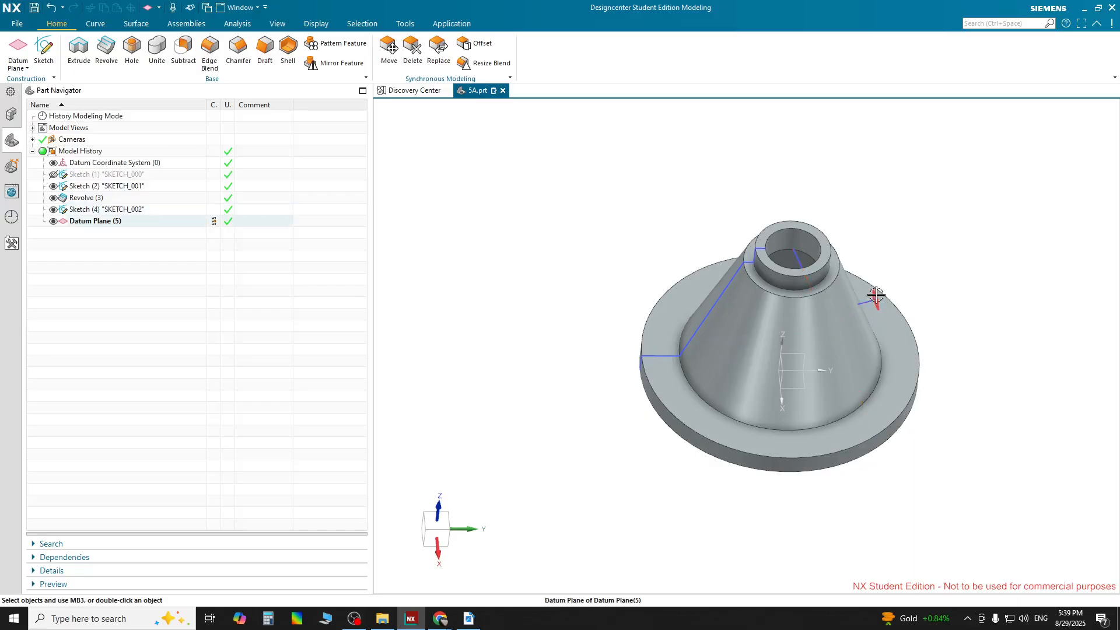
click(876, 300)
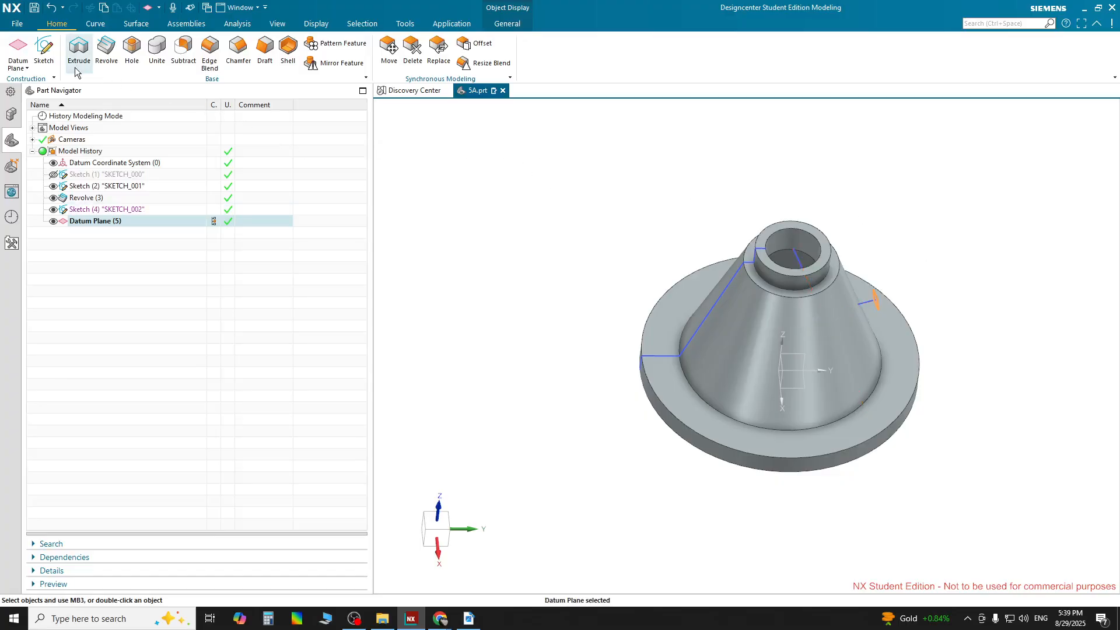
click(46, 49)
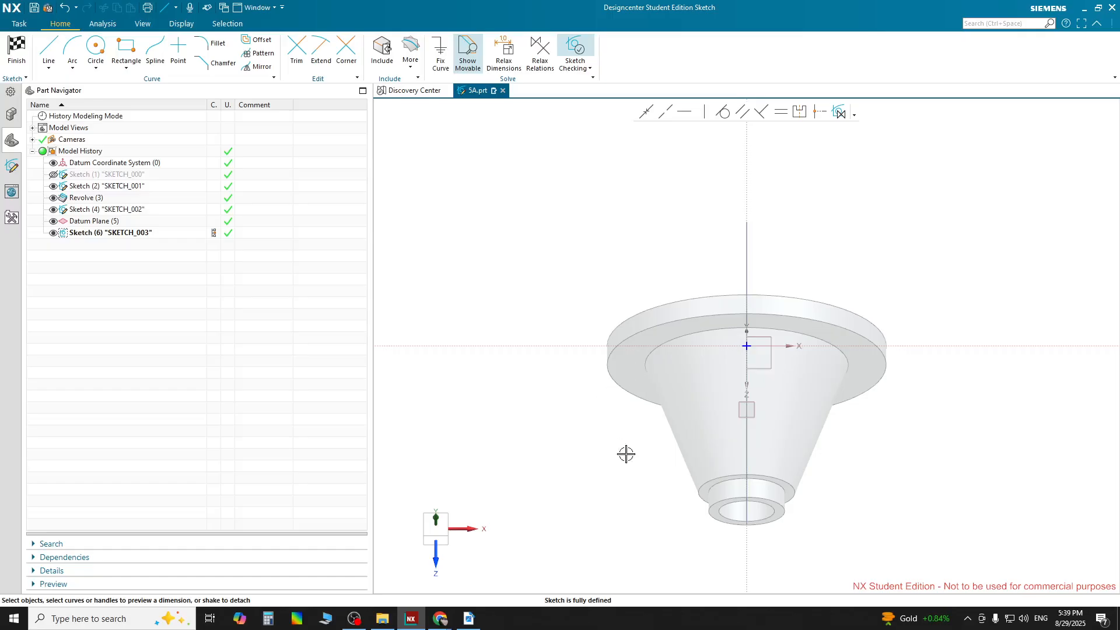
mouse_move(991, 515)
middle_down()
mouse_move(982, 484)
mouse_move(867, 510)
mouse_move(862, 475)
mouse_move(836, 468)
mouse_move(805, 467)
mouse_move(790, 495)
mouse_move(839, 492)
mouse_move(841, 421)
mouse_move(745, 430)
mouse_move(723, 465)
mouse_move(740, 475)
middle_up()
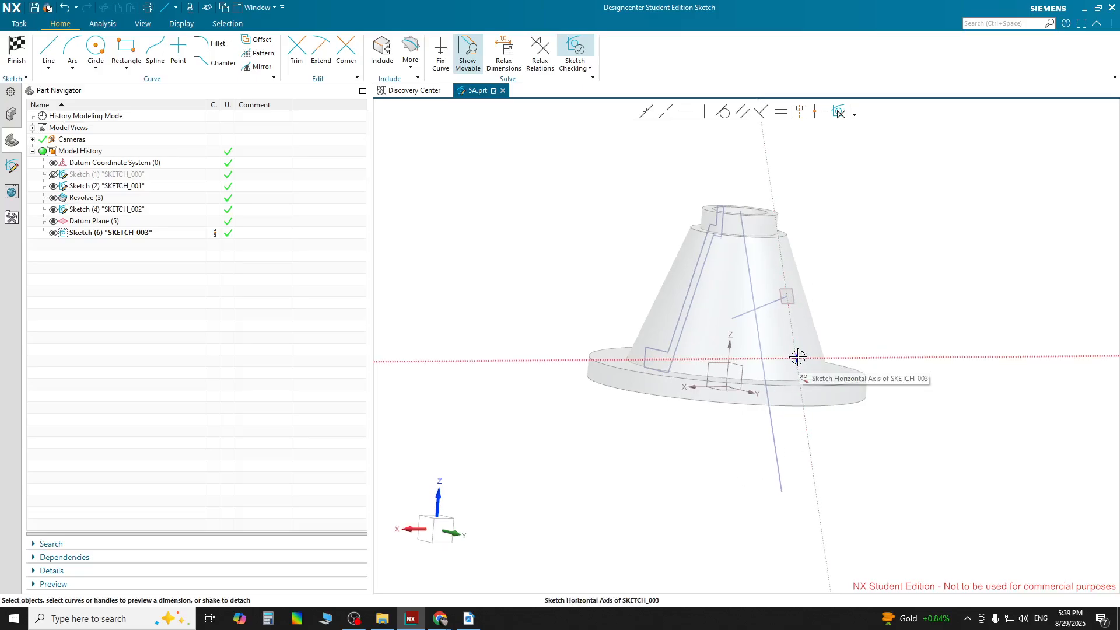
click(796, 358)
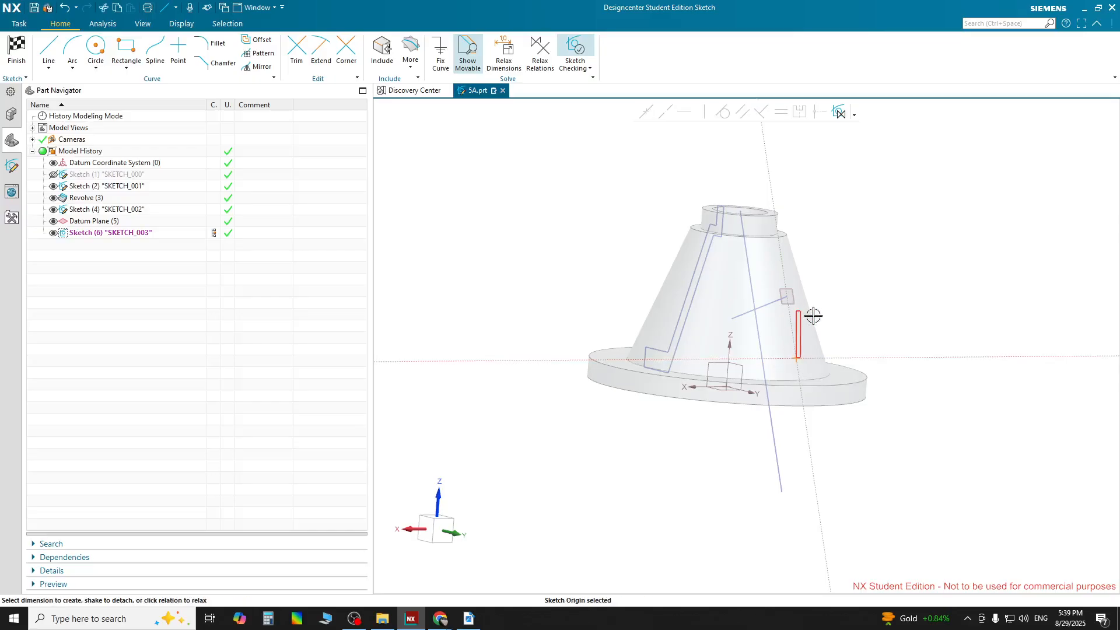
key(Escape)
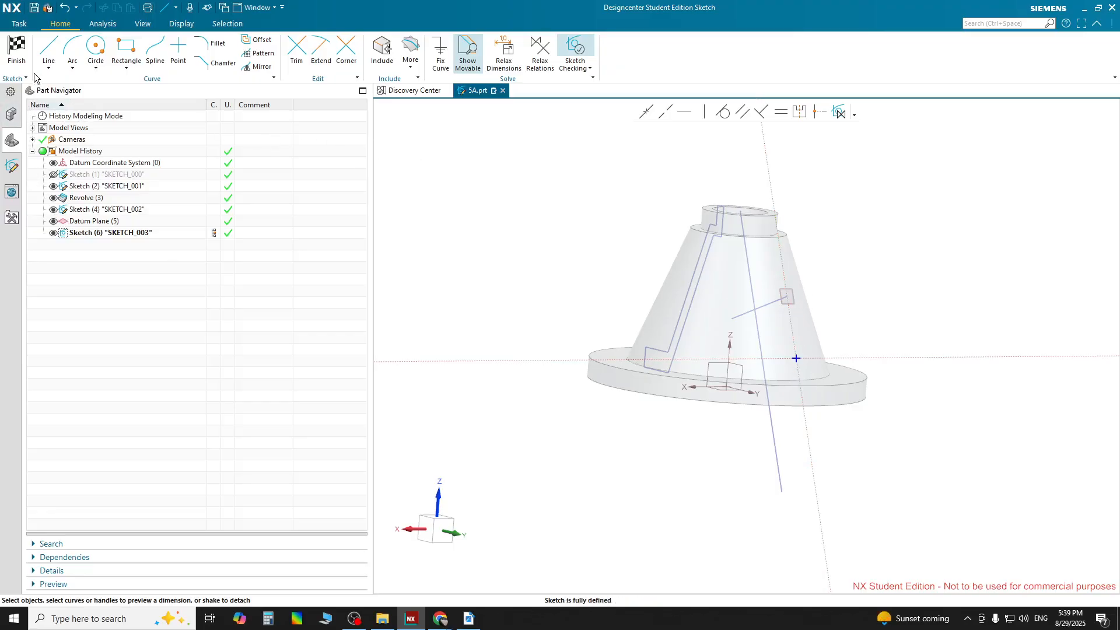
click(16, 51)
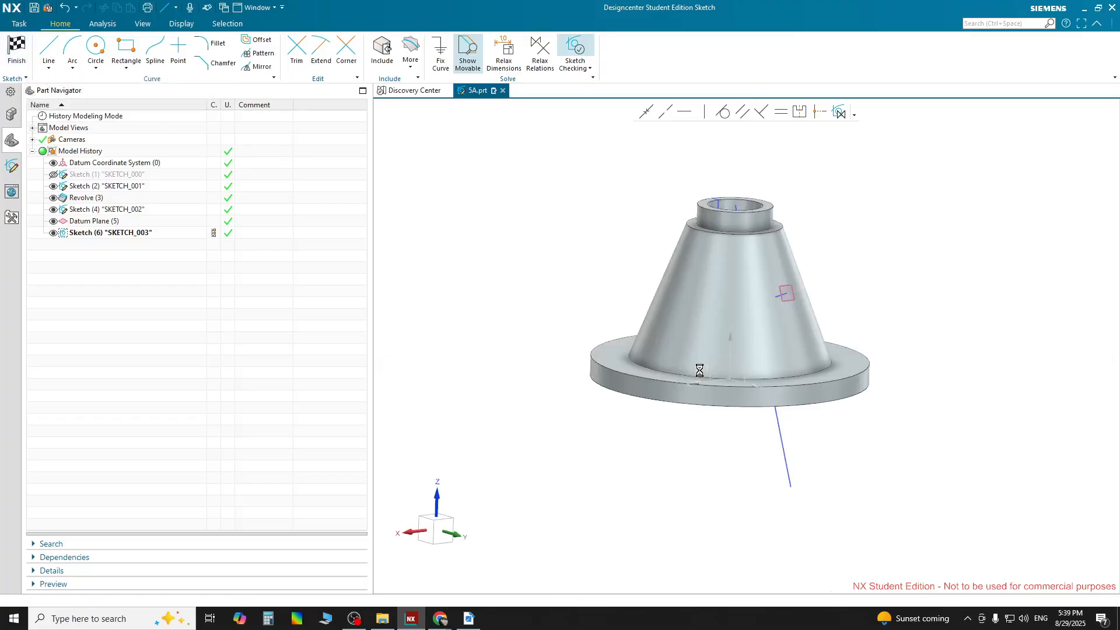
click(138, 234)
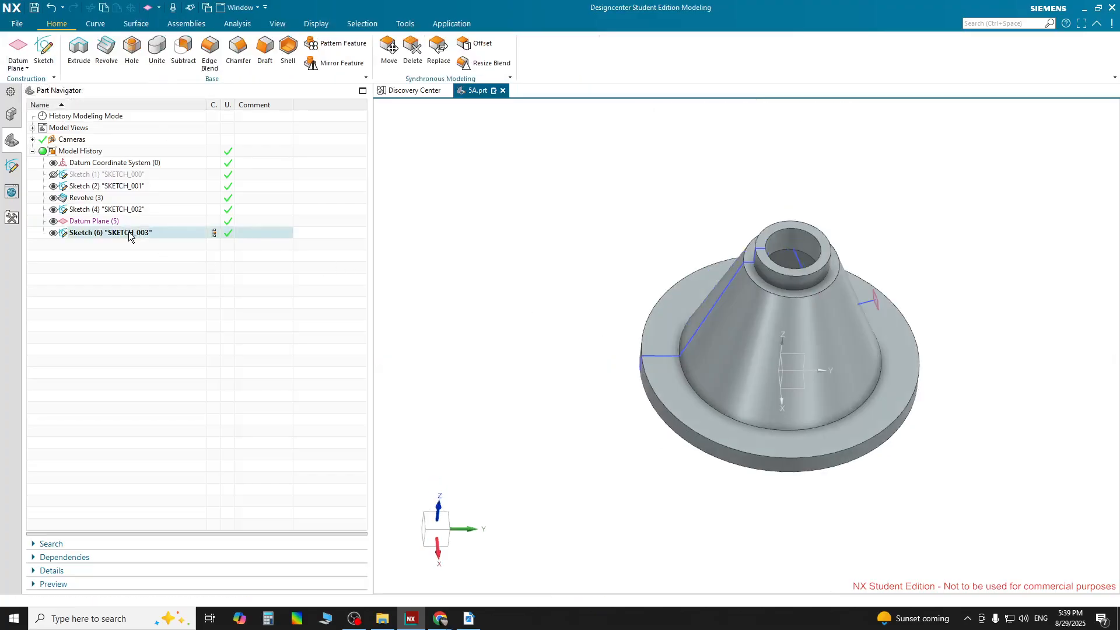
right_click(129, 233)
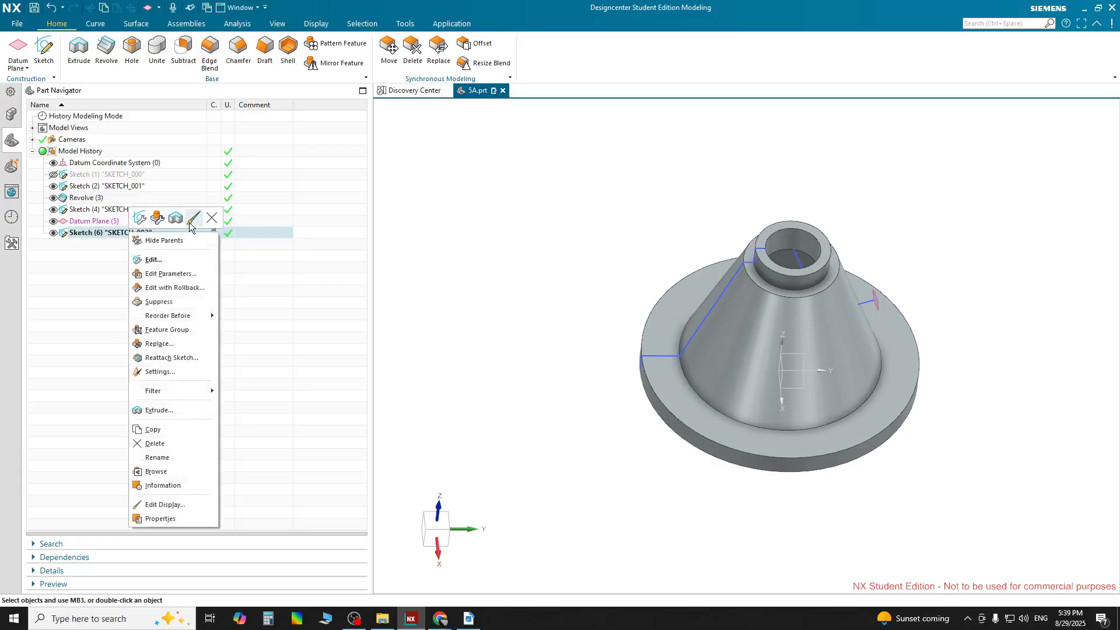
click(214, 221)
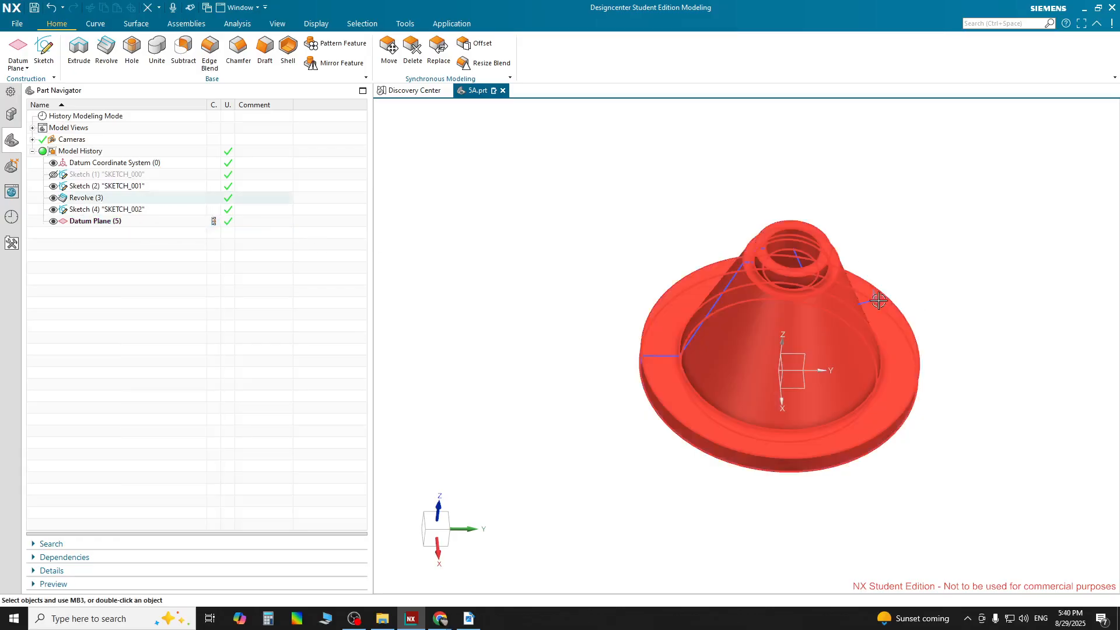
Hide the revolved cone body so the side port's reference sketch and datum plane are exposed.
scroll(878, 299, up, 5)
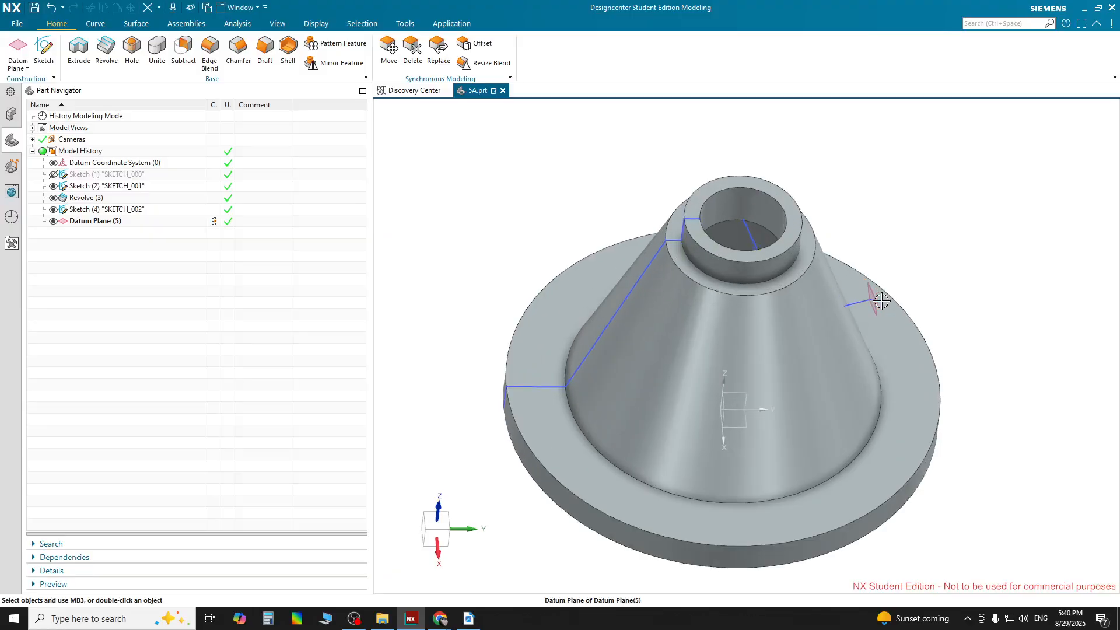
scroll(872, 298, up, 1)
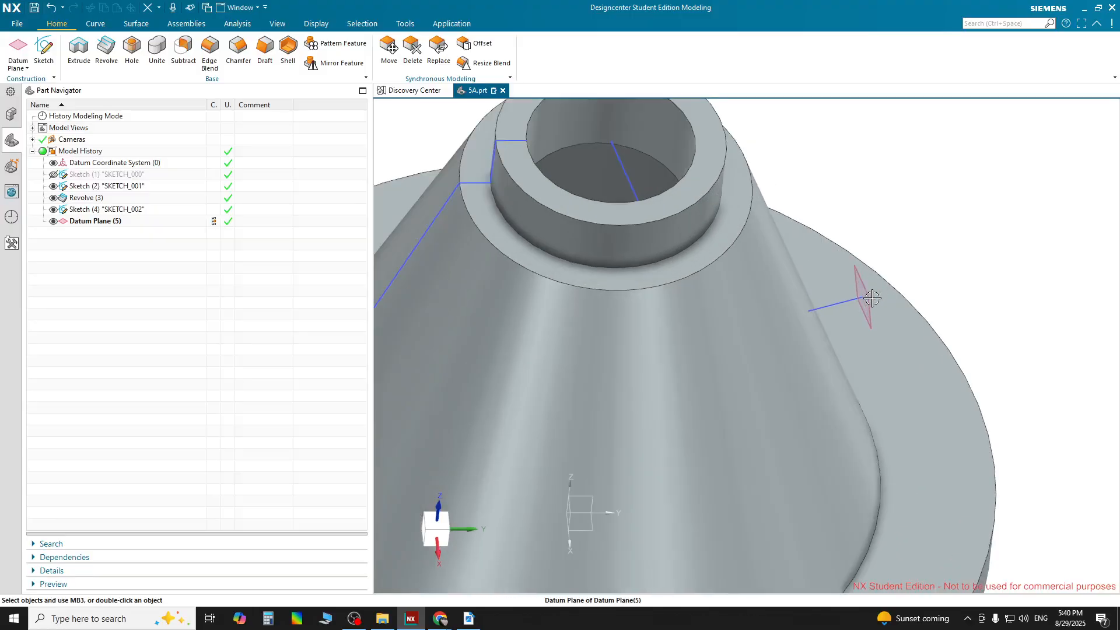
scroll(872, 298, up, 1)
scroll(872, 299, down, 1)
click(869, 297)
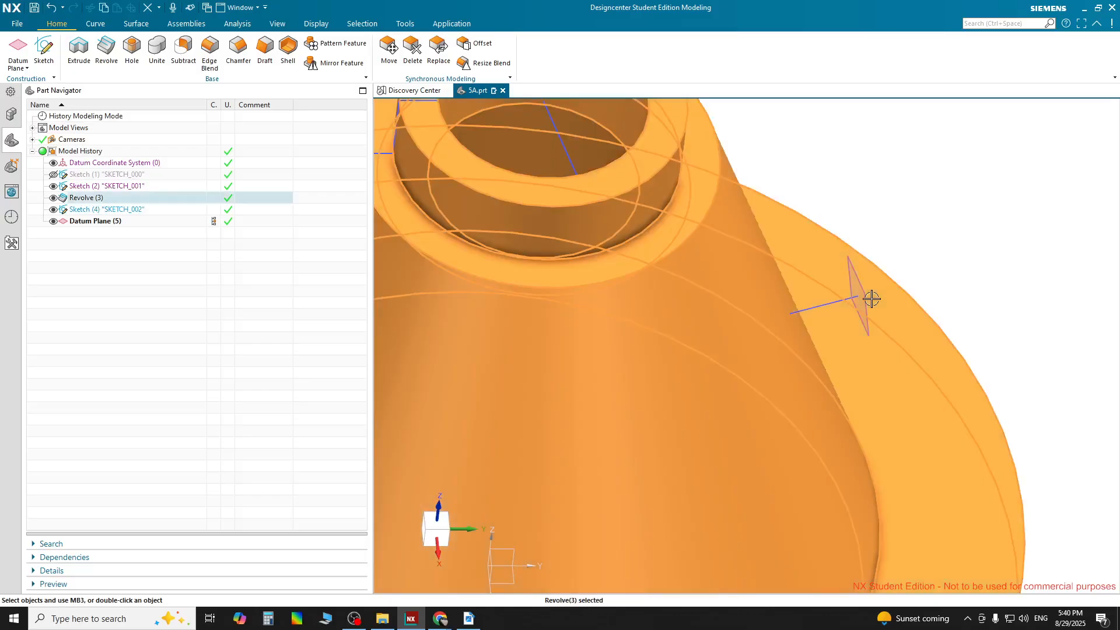
scroll(870, 297, down, 2)
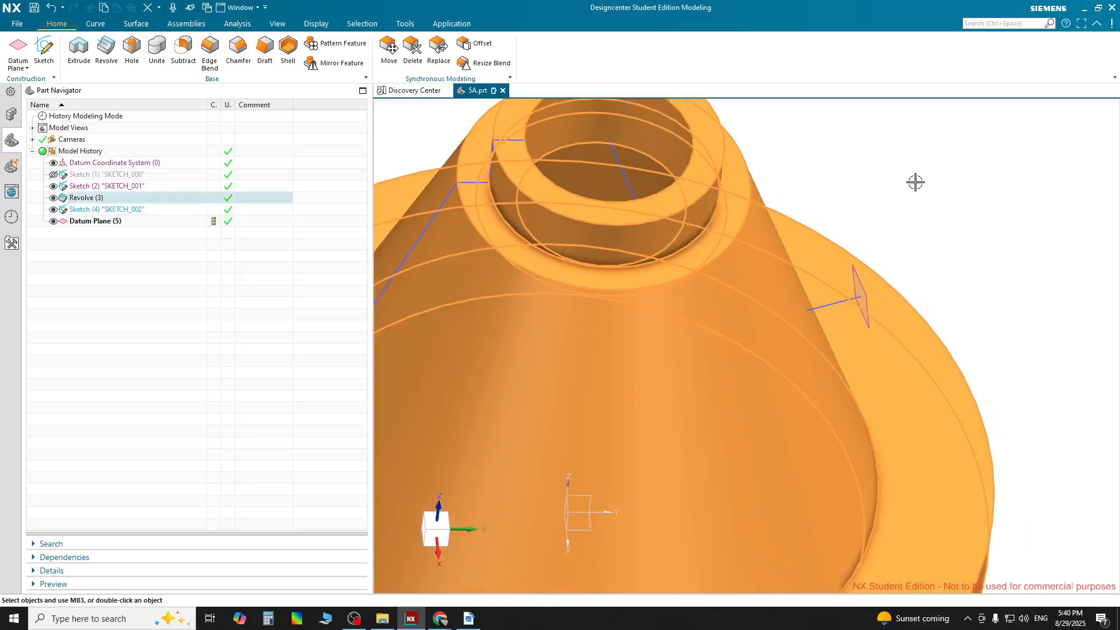
key(Escape)
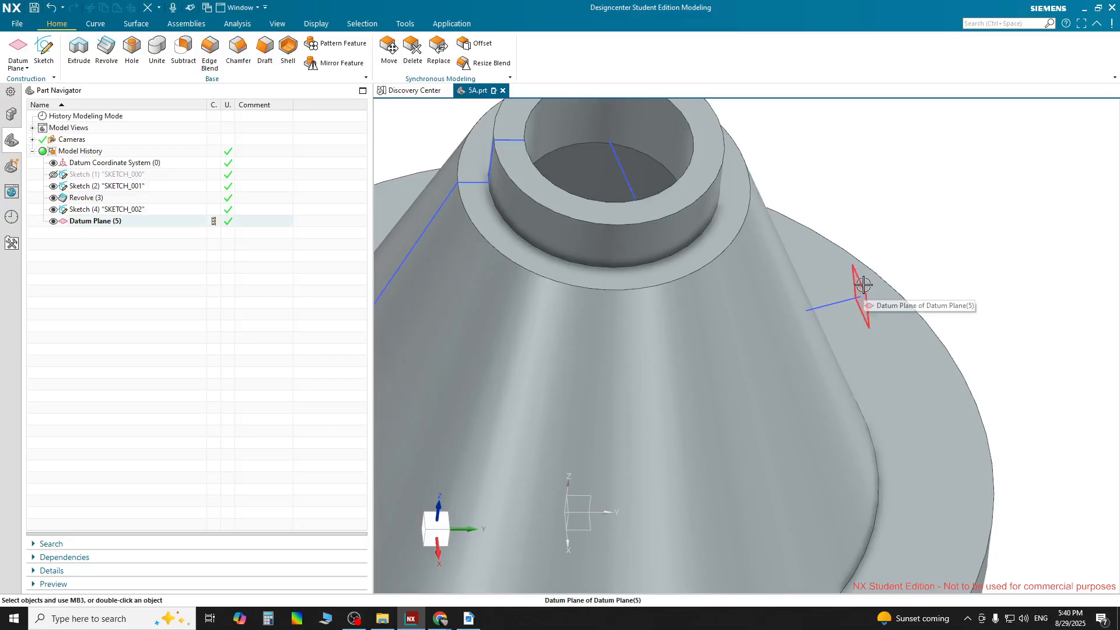
right_click(87, 198)
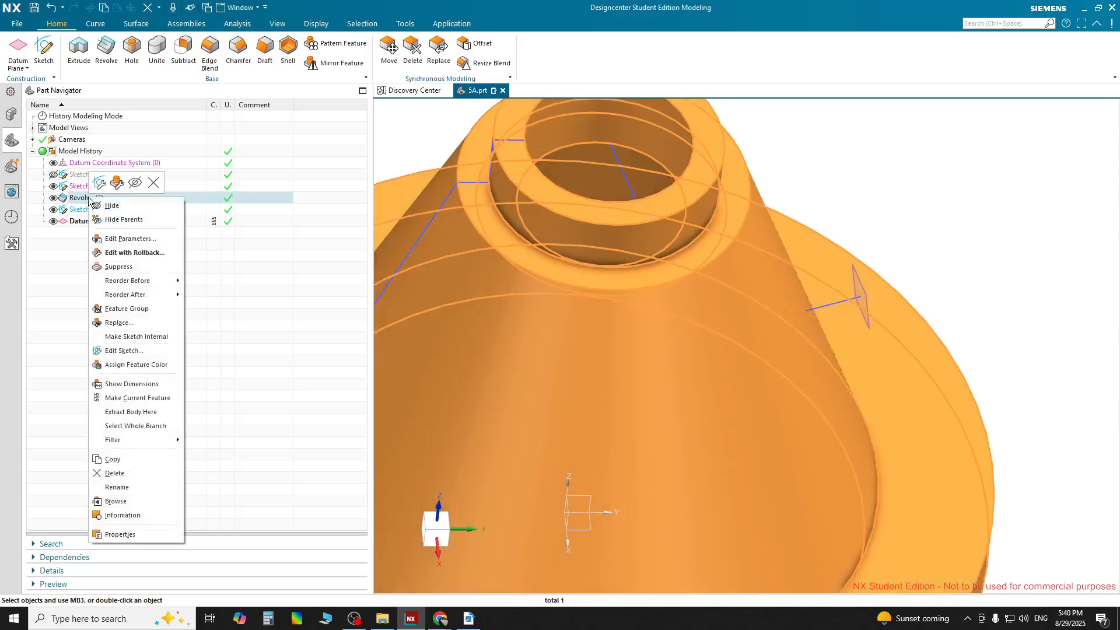
click(105, 207)
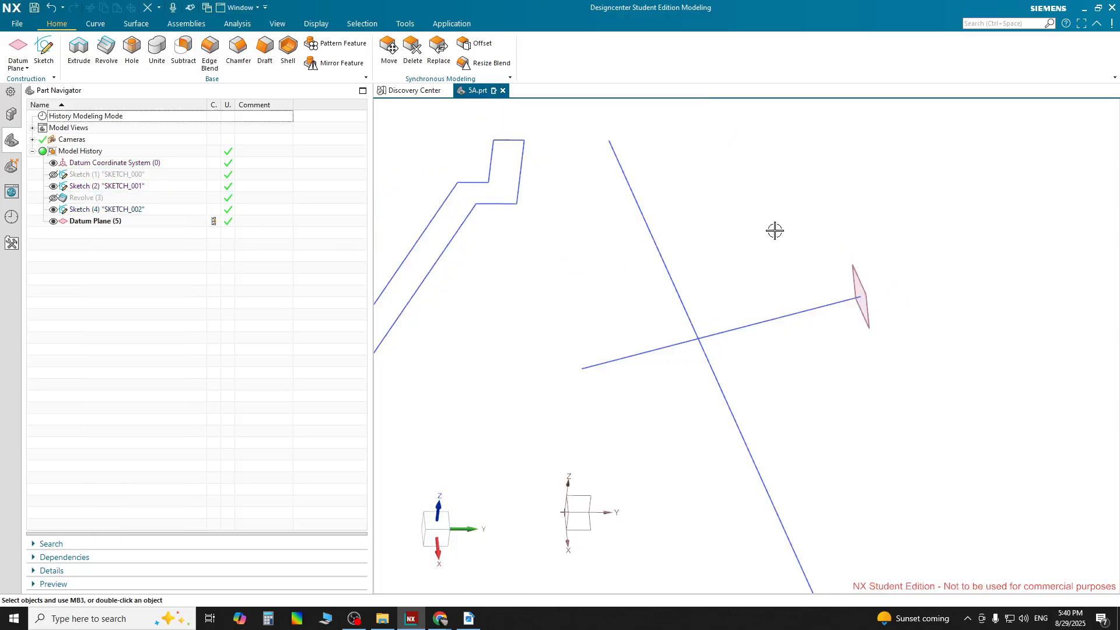
Convert the long line at 21.5° in the side port's sketch to a reference line and finish the sketch.
double_click(703, 252)
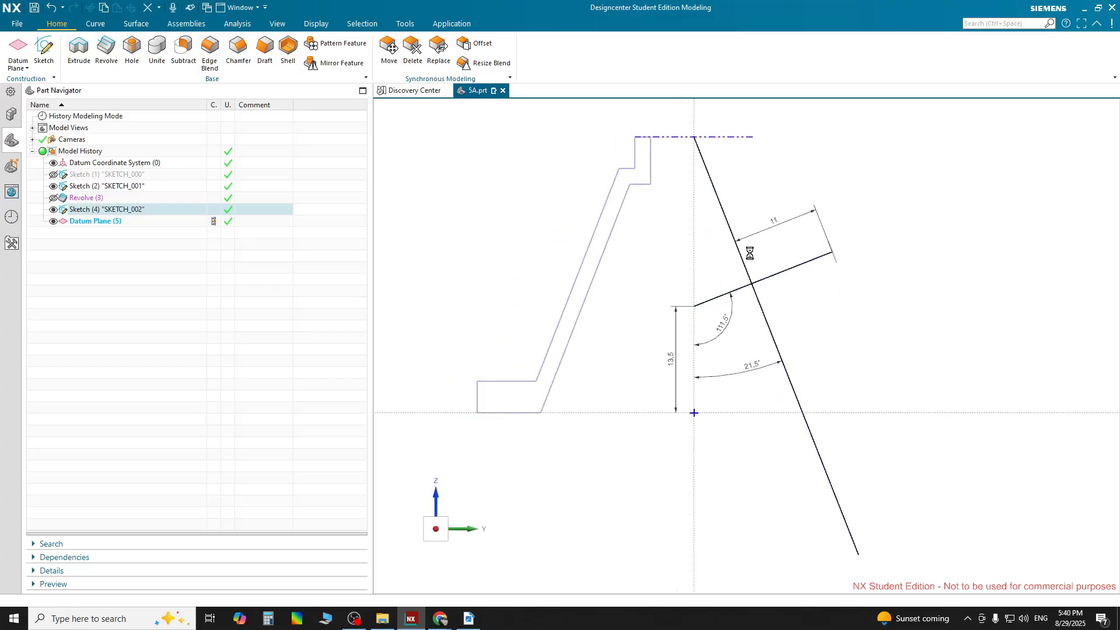
right_click(732, 232)
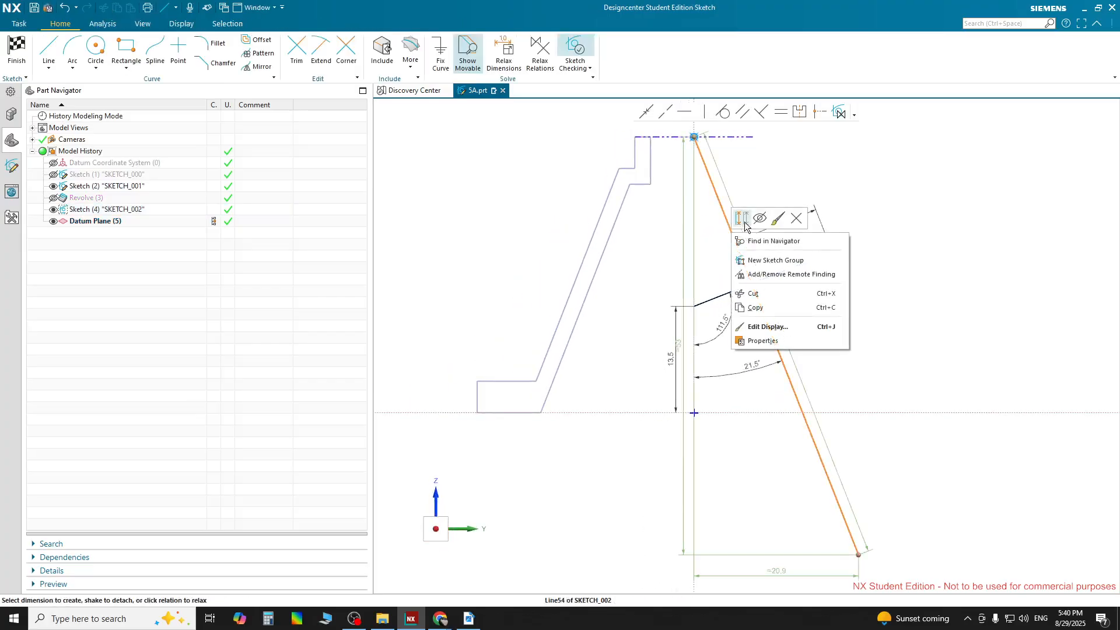
click(744, 224)
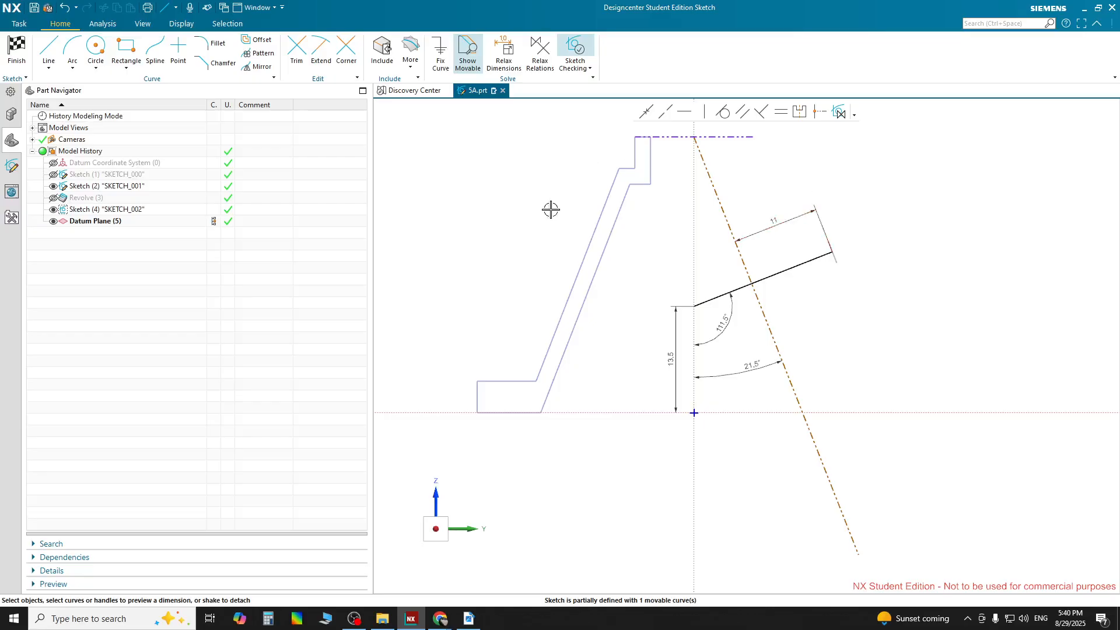
click(16, 52)
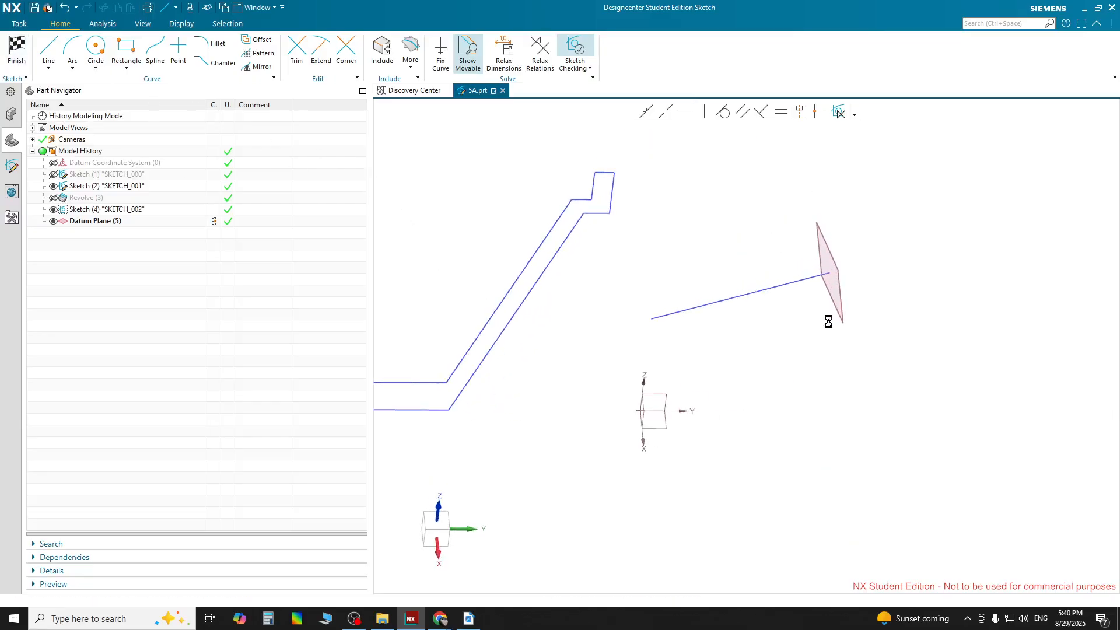
Edit the side port's datum plane and enlarge it in both directions so it extends well past the reference line.
click(834, 254)
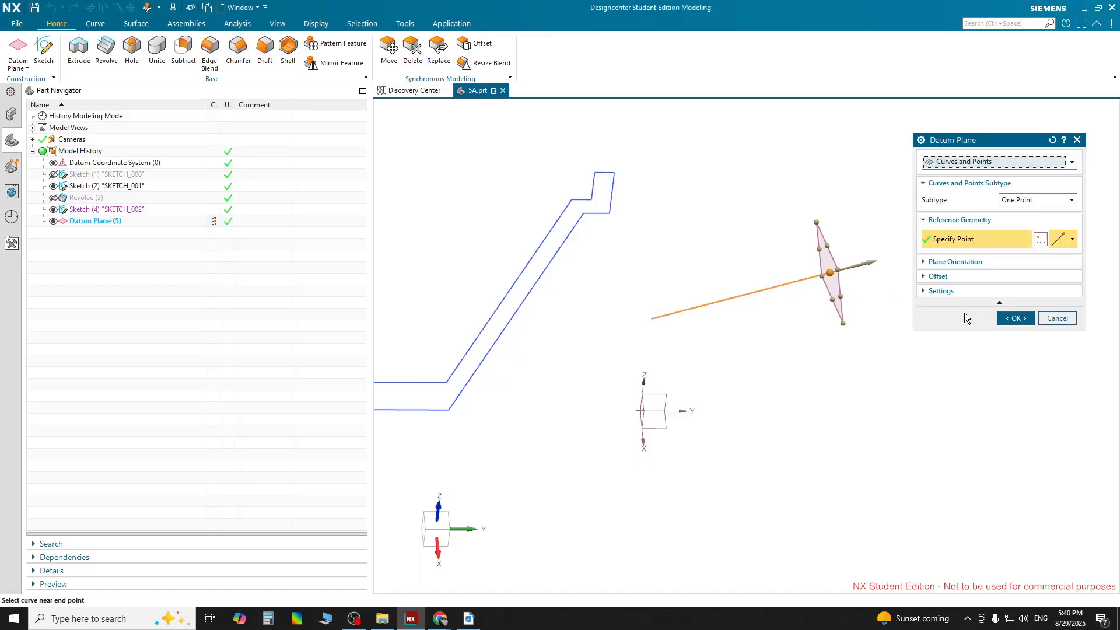
drag(842, 322, 898, 533)
drag(817, 219, 782, 104)
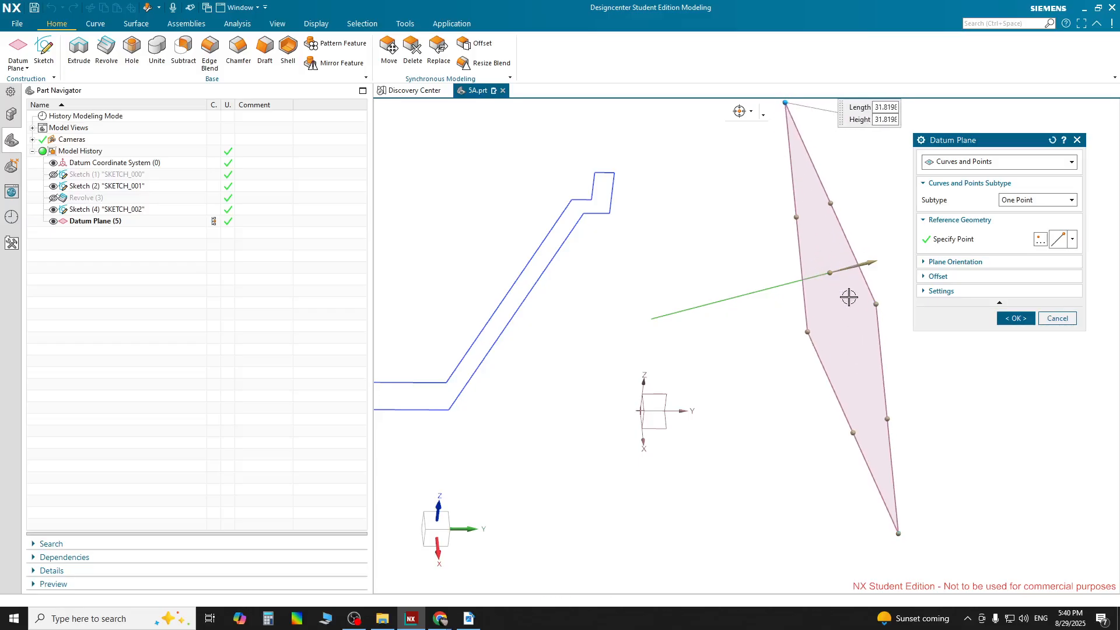
scroll(850, 303, down, 3)
drag(841, 267, 863, 172)
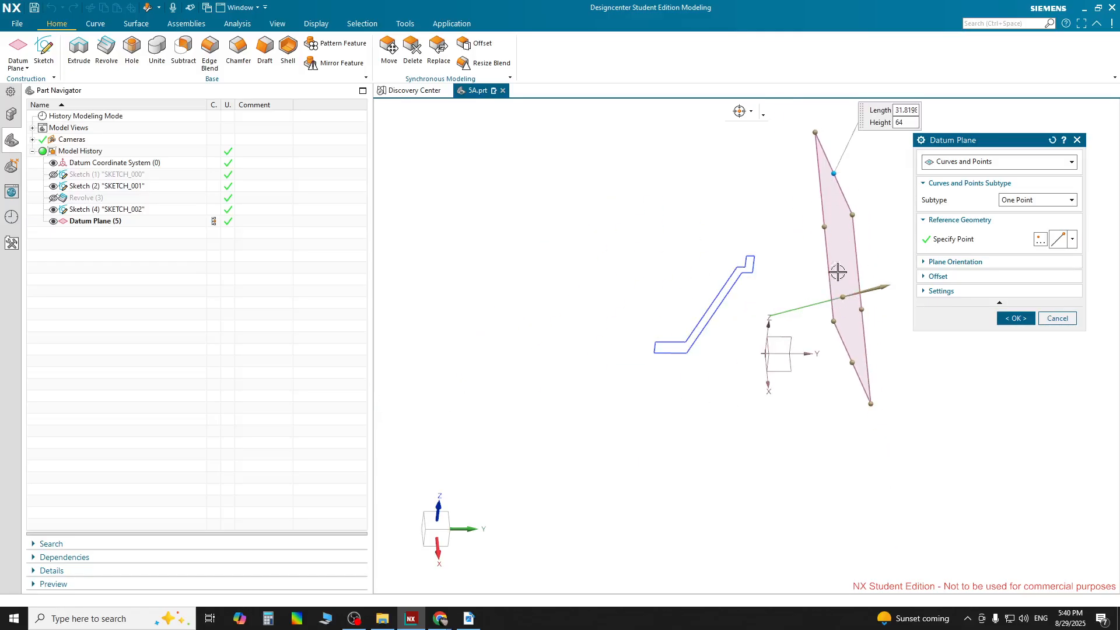
drag(754, 186, 726, 171)
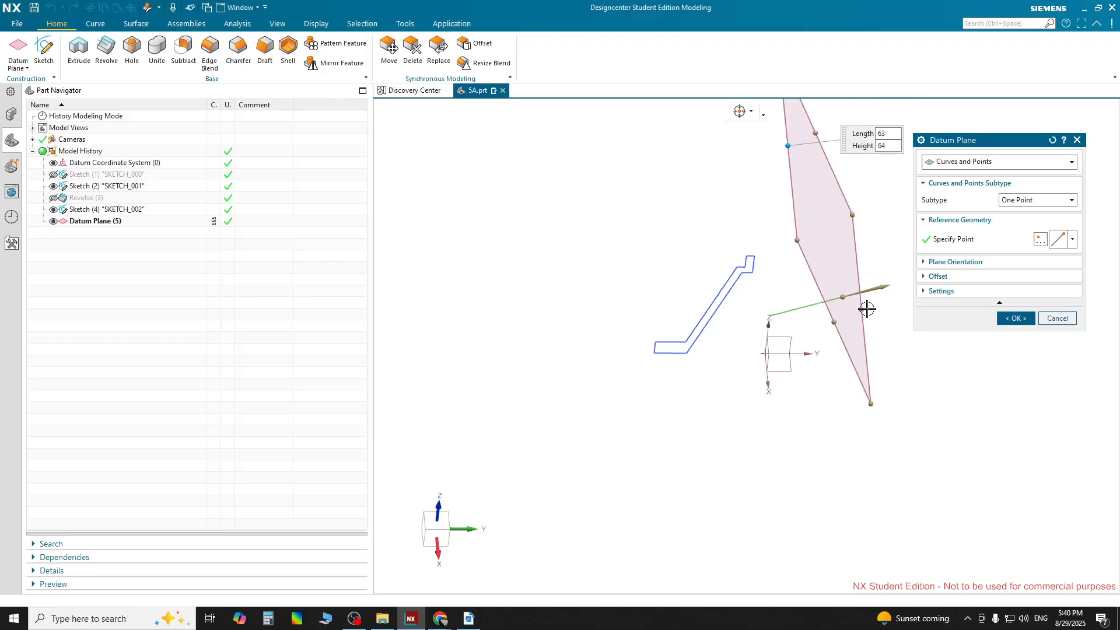
drag(982, 464, 973, 445)
click(1005, 318)
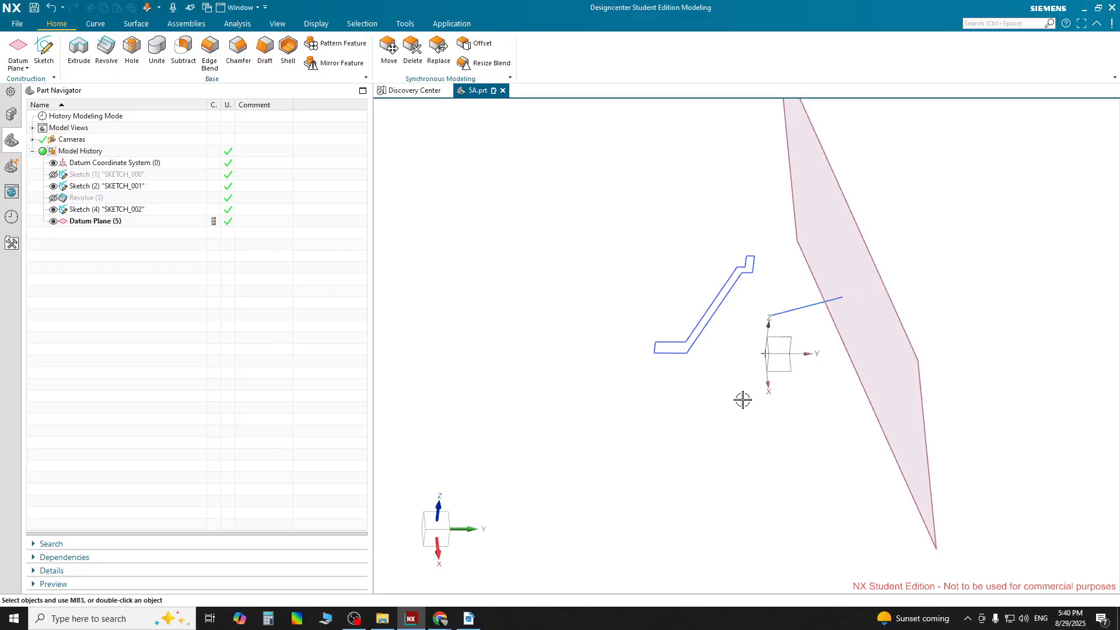
Start a new on-plane sketch for the side port and move the Create Sketch dialog clear of the planes.
click(709, 464)
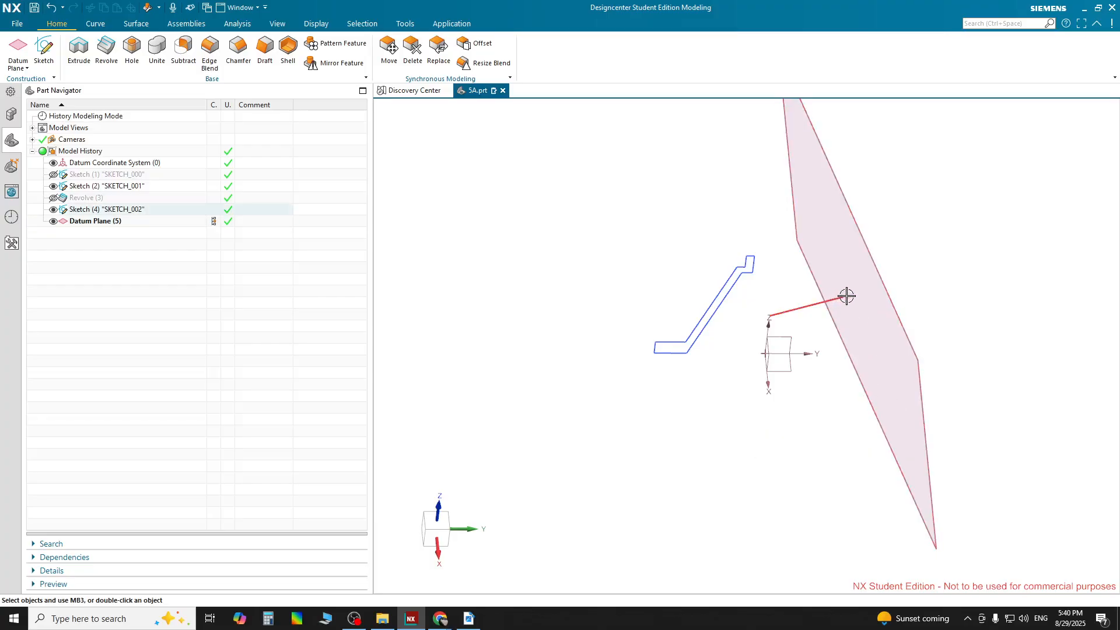
click(880, 277)
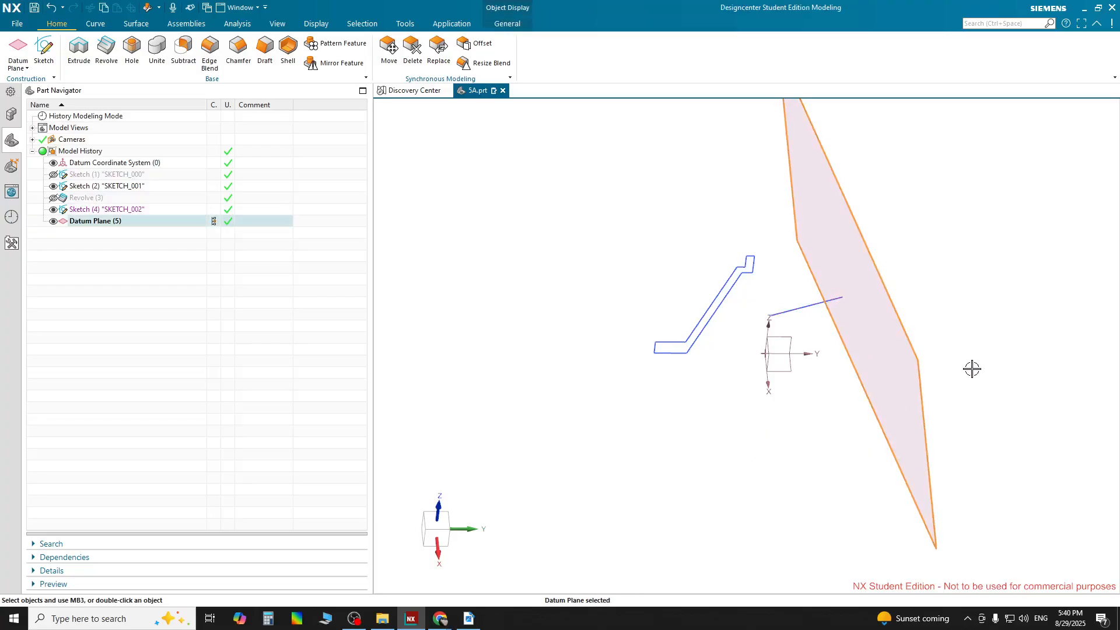
mouse_move(995, 386)
middle_down()
mouse_move(970, 387)
mouse_move(1008, 383)
mouse_move(1020, 400)
mouse_move(995, 420)
mouse_move(1034, 413)
mouse_move(1032, 425)
mouse_move(1030, 403)
mouse_move(1053, 418)
mouse_move(1044, 387)
mouse_move(1032, 379)
mouse_move(1048, 404)
mouse_move(1044, 465)
mouse_move(1045, 435)
mouse_move(1060, 422)
middle_up()
key(Escape)
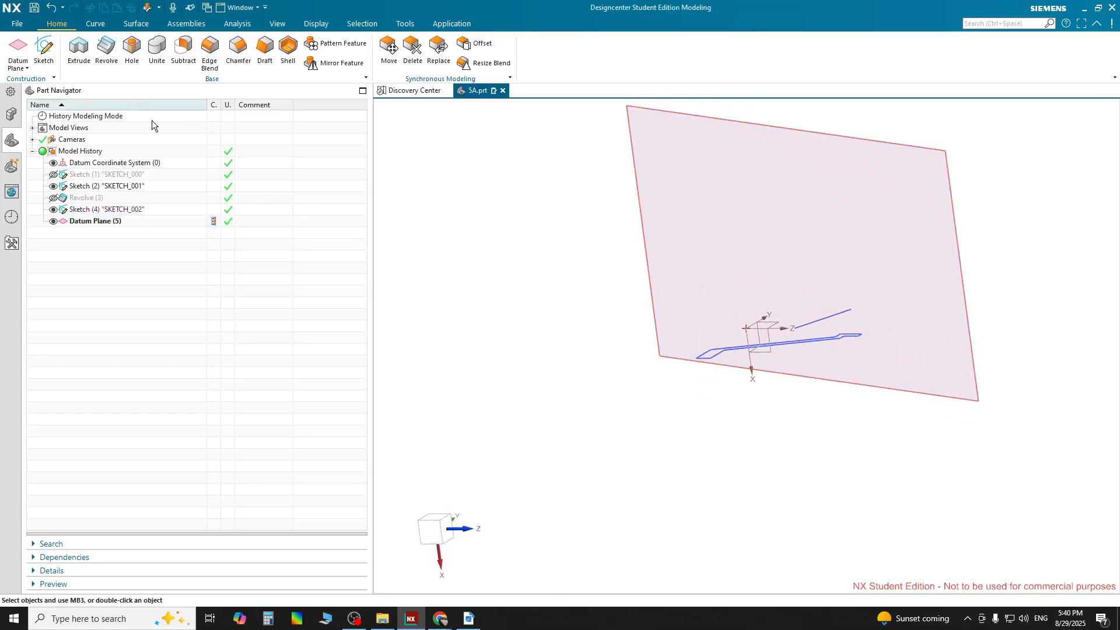
click(44, 50)
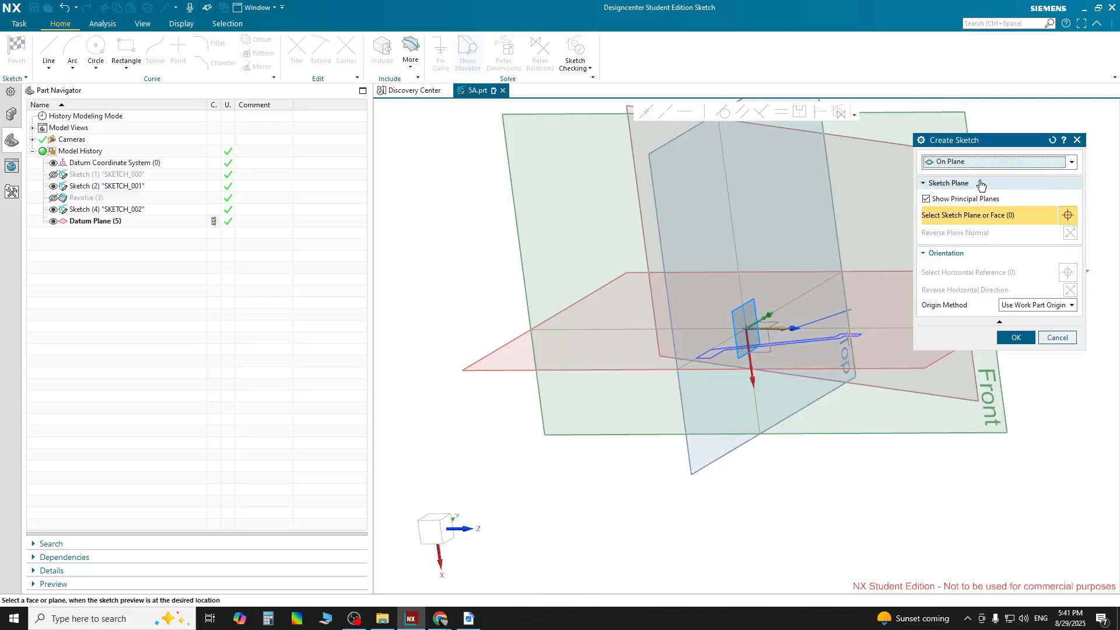
mouse_move(985, 145)
mouse_down()
mouse_move(1074, 223)
mouse_move(372, 281)
mouse_move(383, 267)
mouse_up()
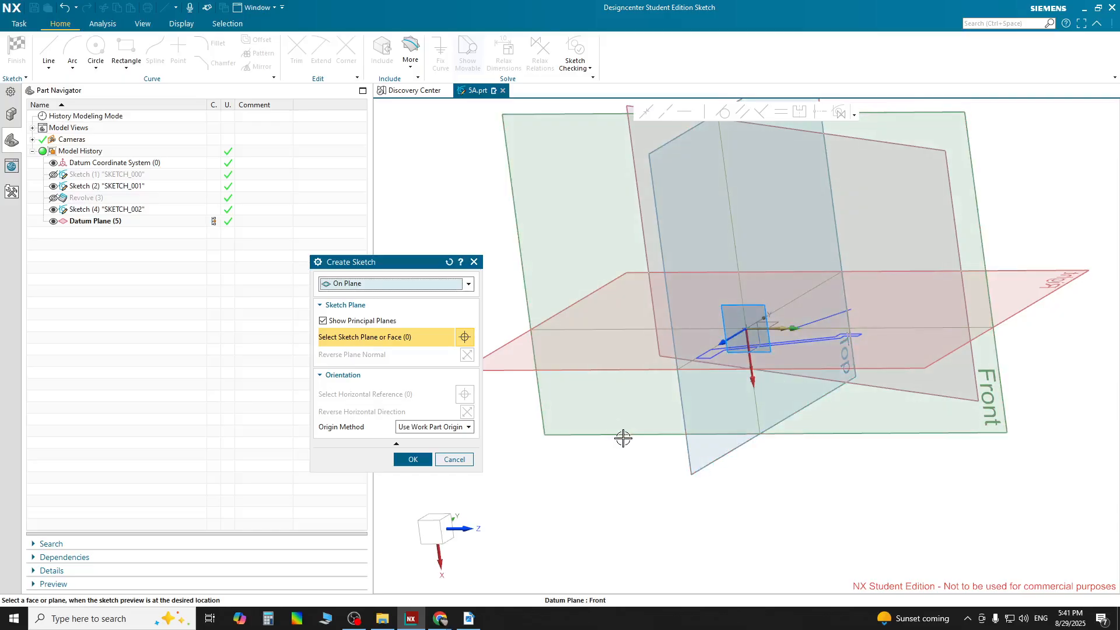
mouse_move(622, 440)
middle_down()
mouse_move(605, 480)
mouse_move(570, 457)
mouse_move(532, 397)
mouse_move(483, 399)
mouse_move(464, 420)
mouse_move(497, 390)
mouse_move(482, 384)
mouse_move(488, 404)
mouse_move(549, 388)
middle_up()
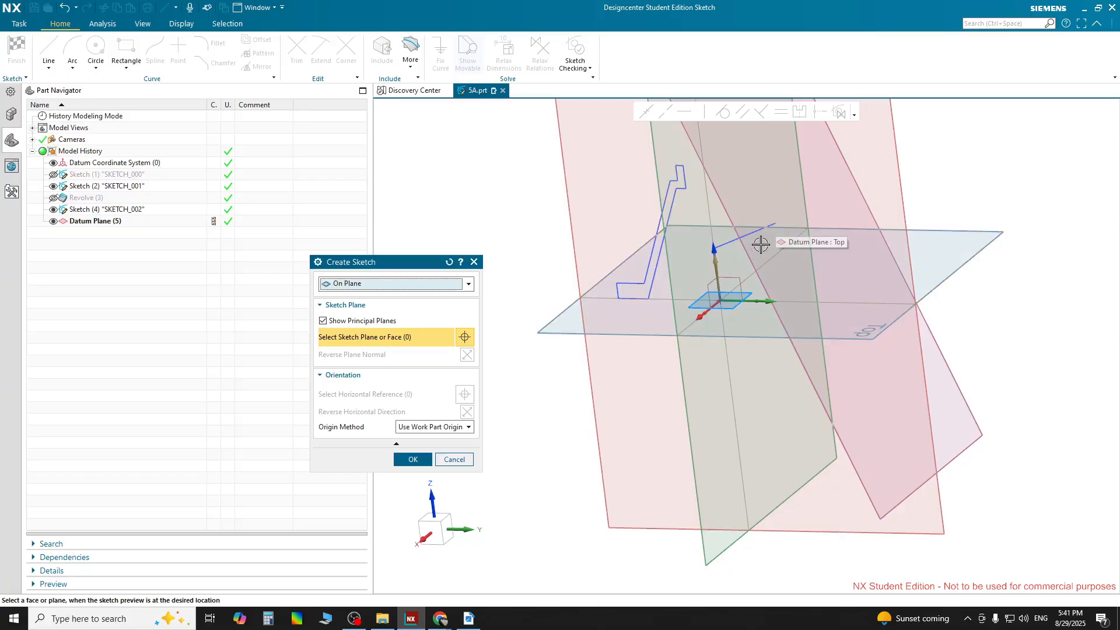
scroll(783, 224, up, 3)
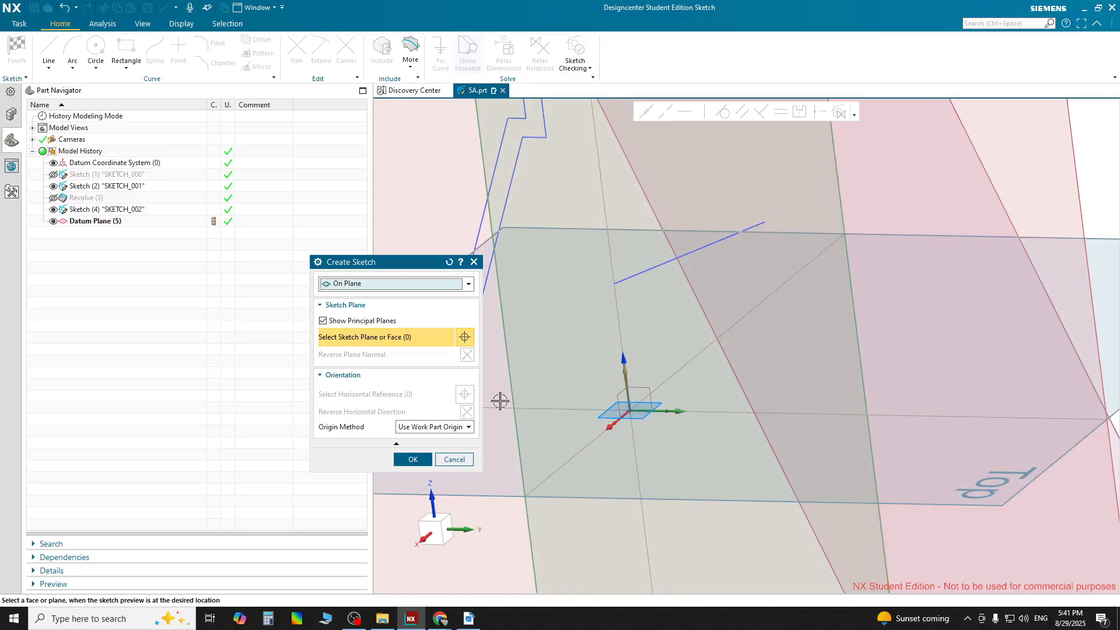
Set the new sketch's origin method to Infer Origin, keeping the sketch type On Plane.
click(462, 427)
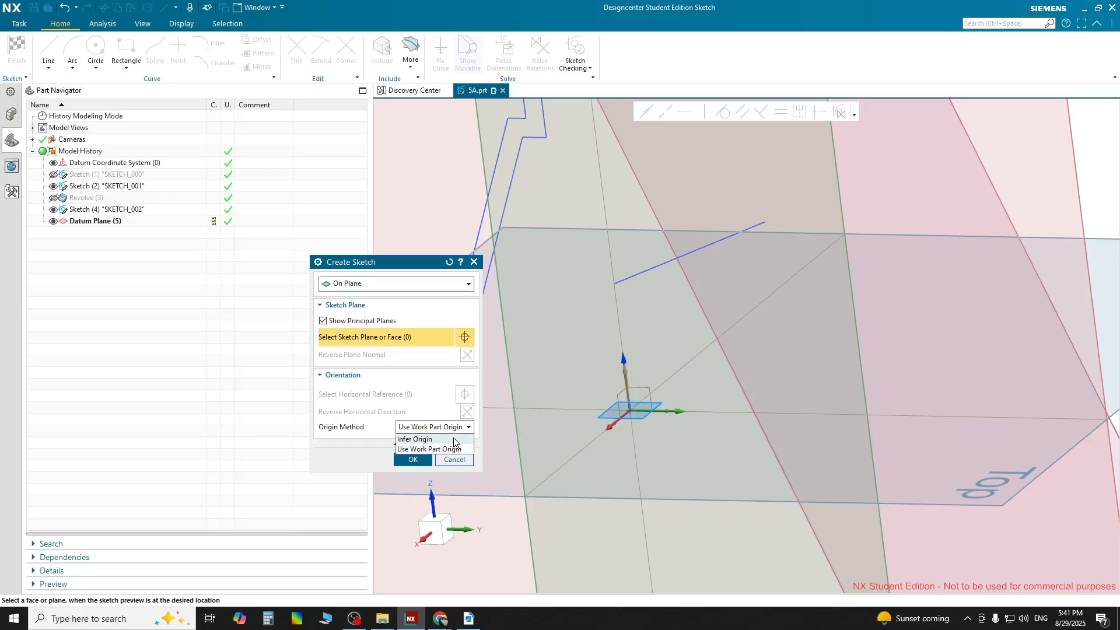
click(444, 439)
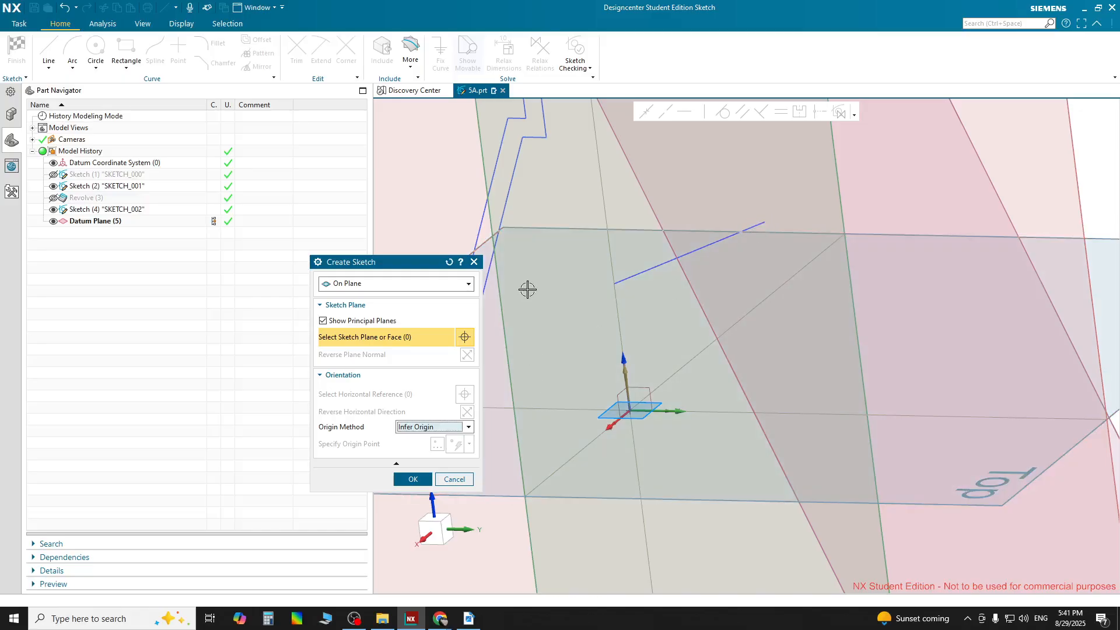
click(468, 283)
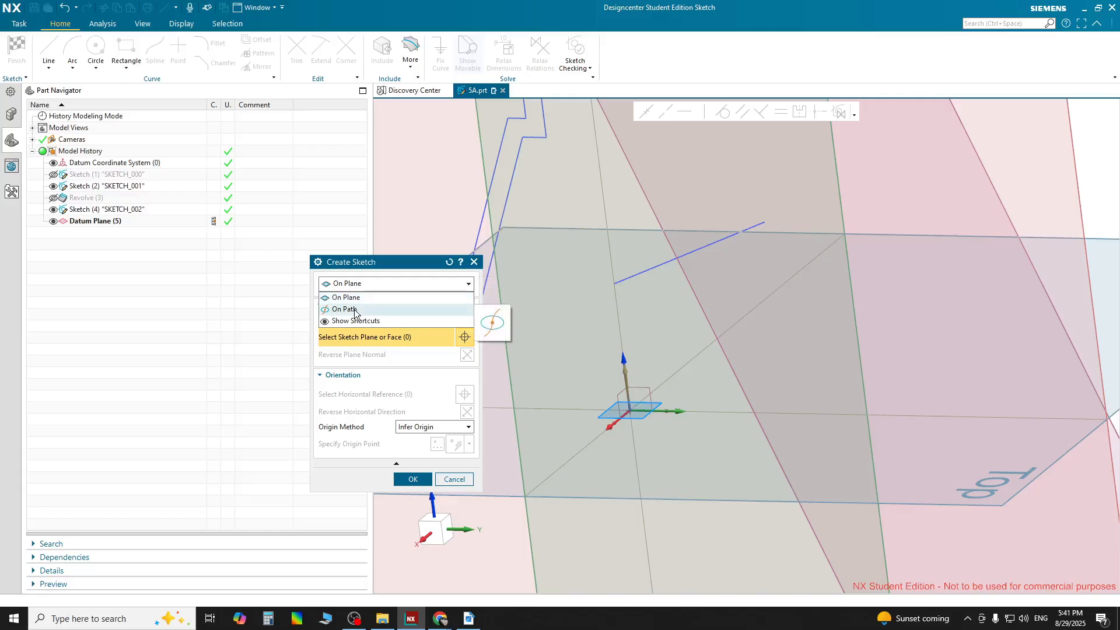
click(470, 283)
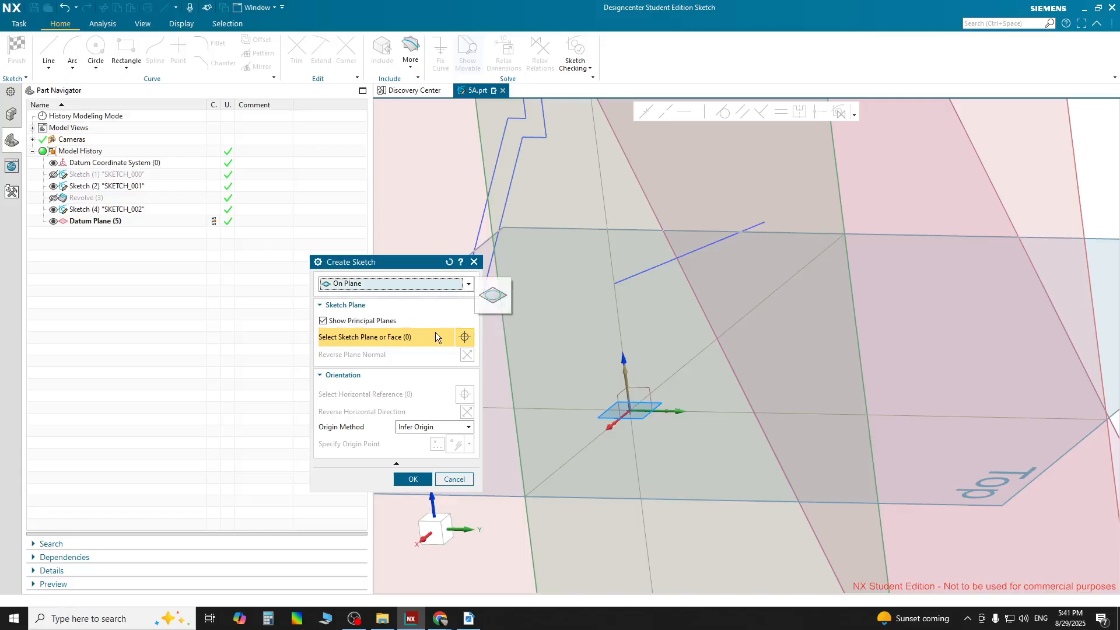
click(451, 430)
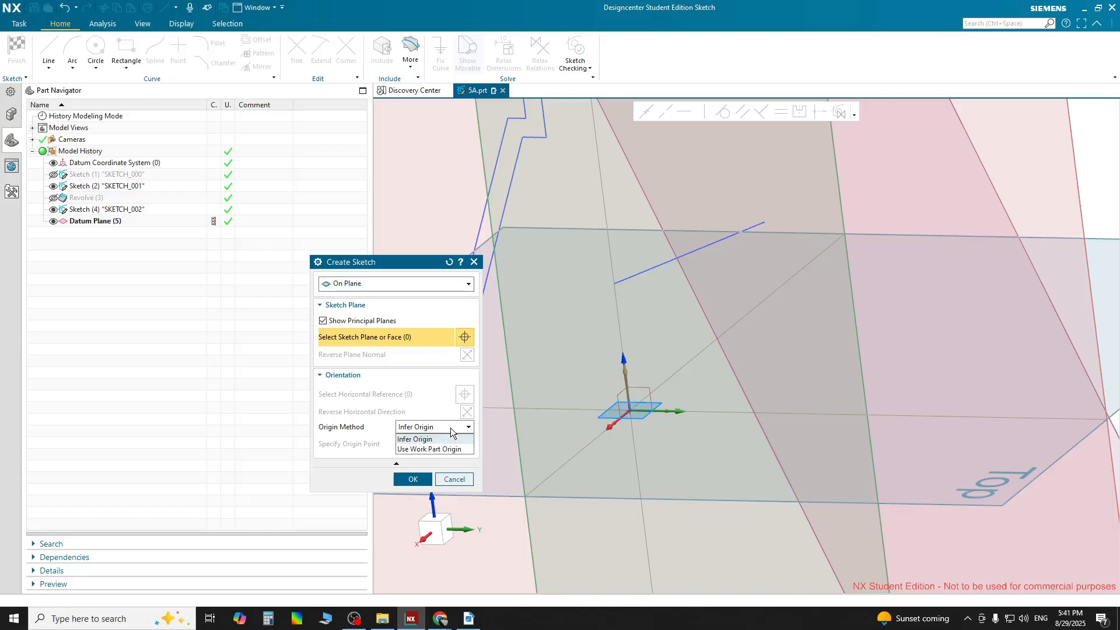
click(450, 432)
click(450, 432)
click(442, 448)
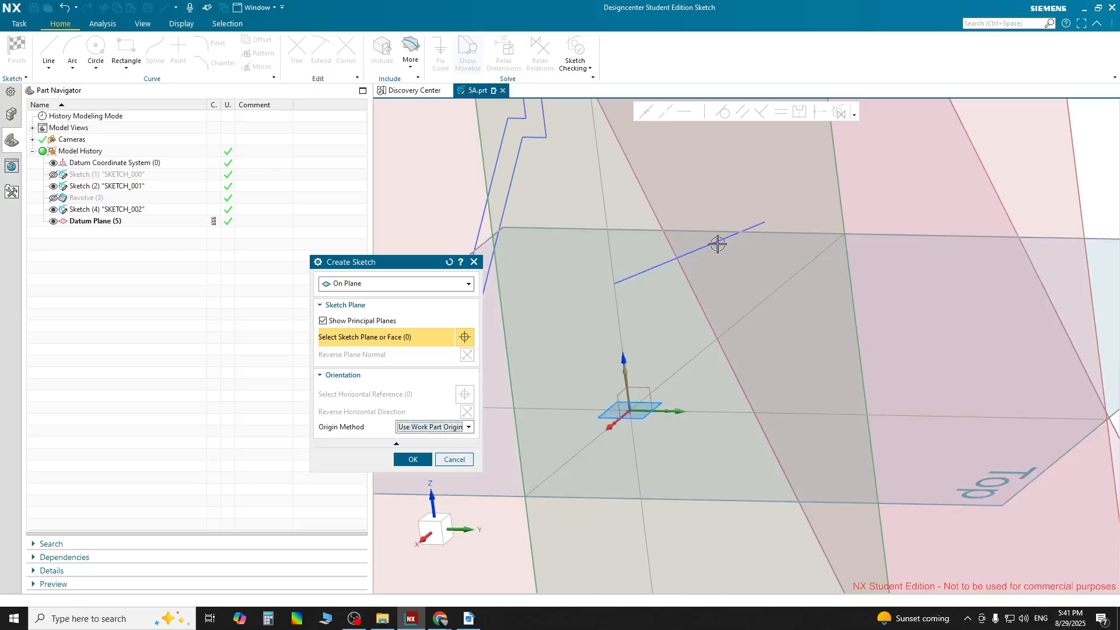
click(469, 428)
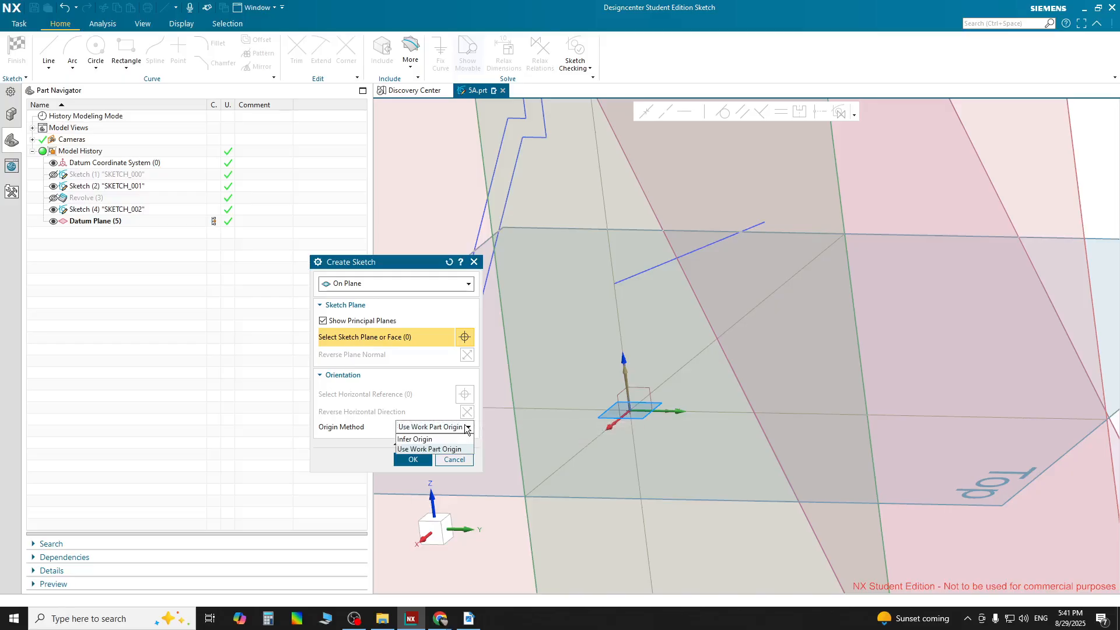
click(413, 439)
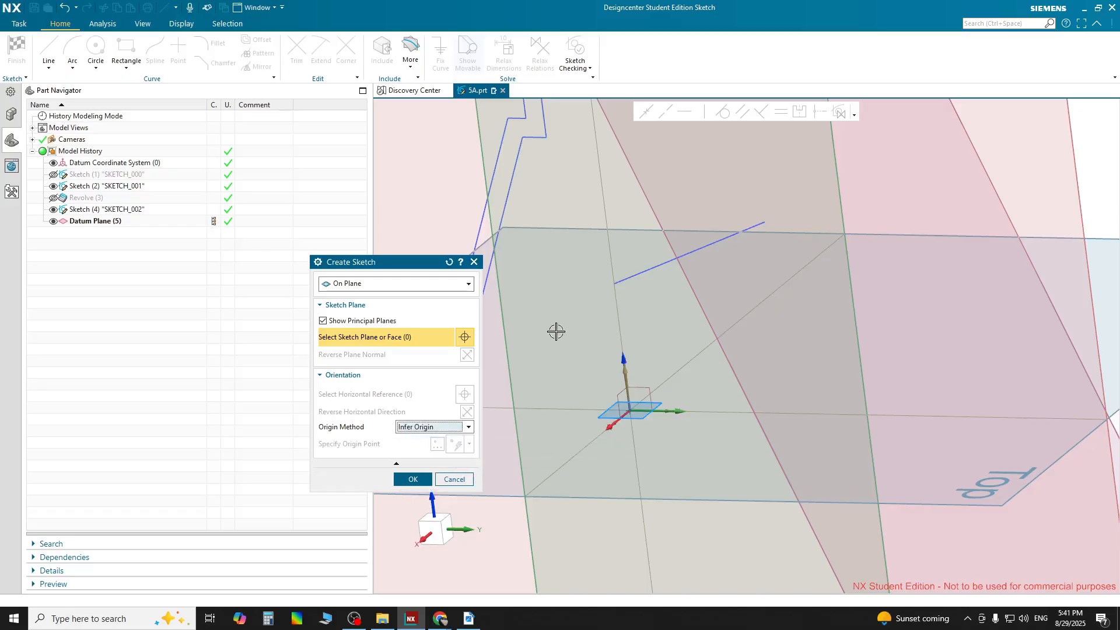
scroll(756, 294, down, 2)
scroll(756, 295, down, 1)
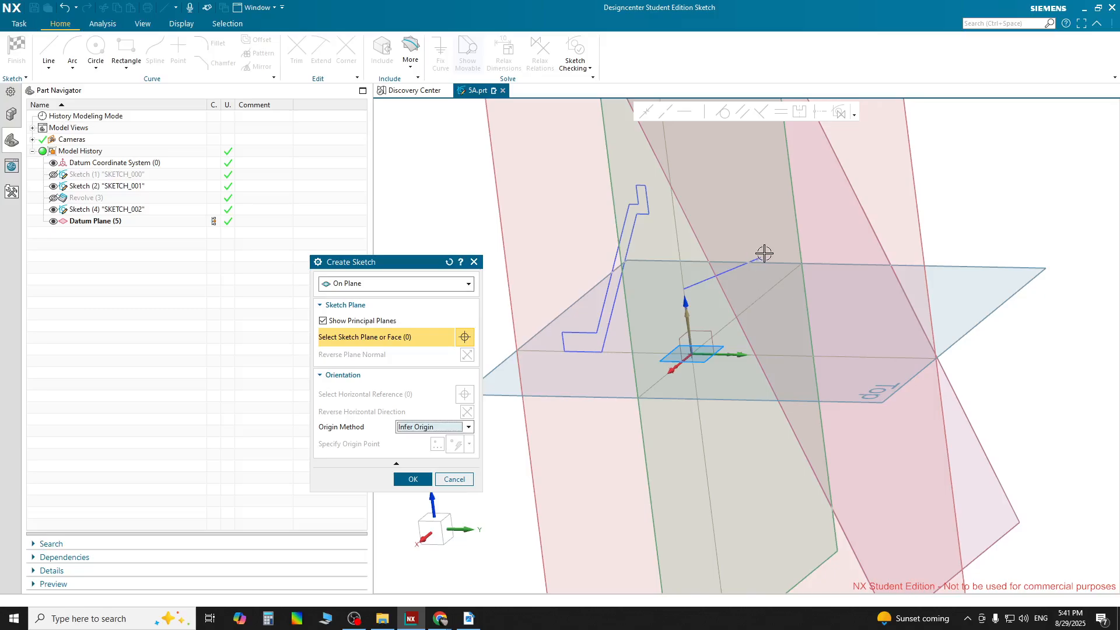
scroll(857, 264, down, 5)
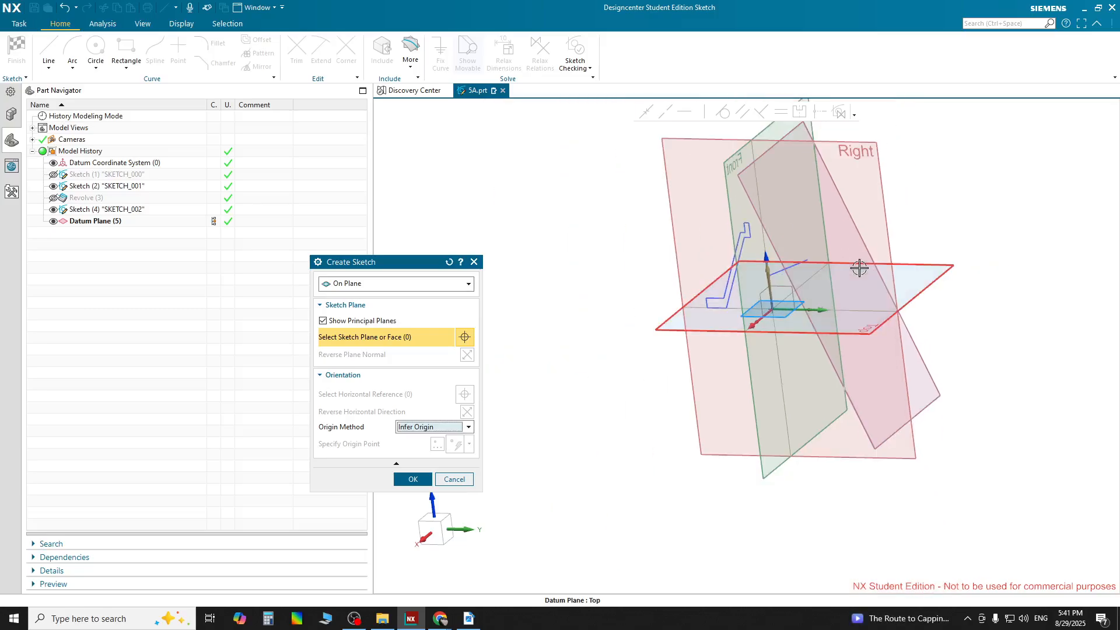
scroll(930, 363, up, 3)
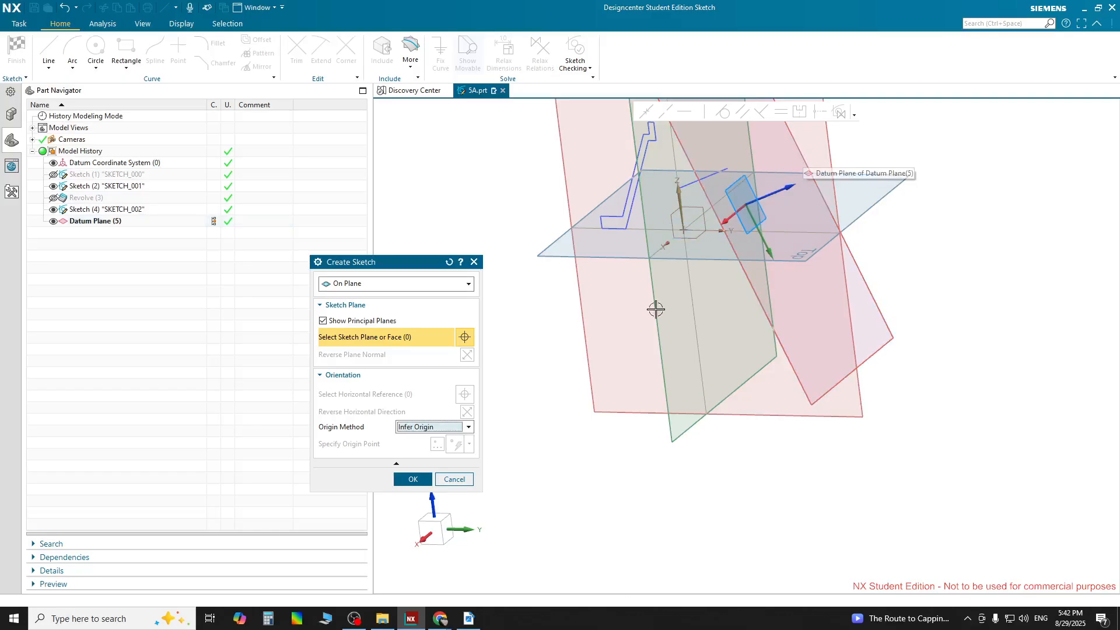
click(460, 428)
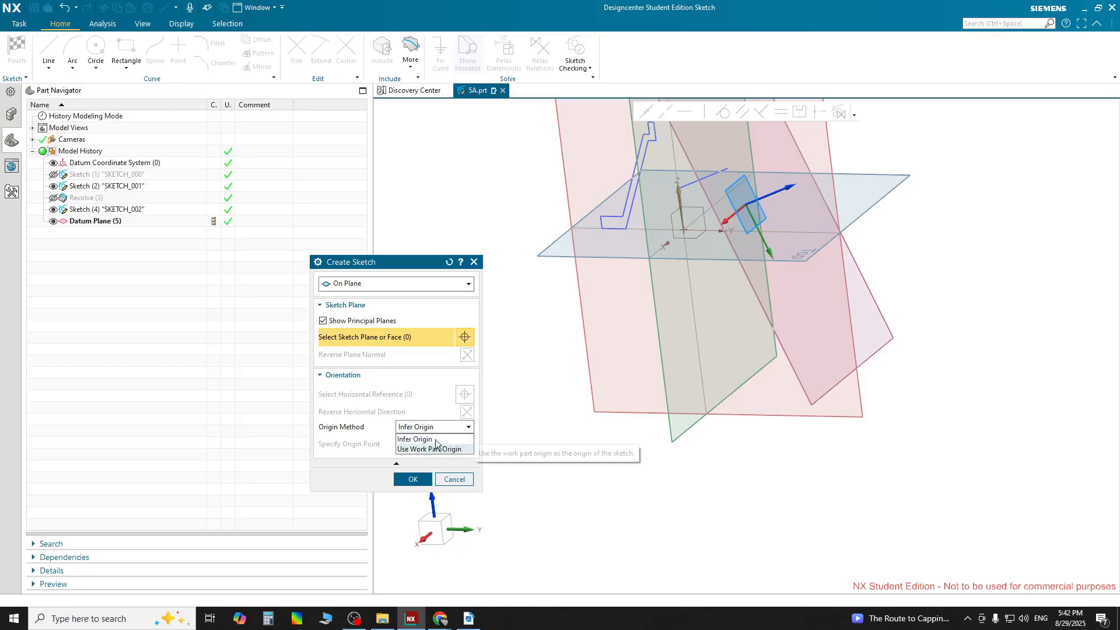
click(398, 464)
click(396, 463)
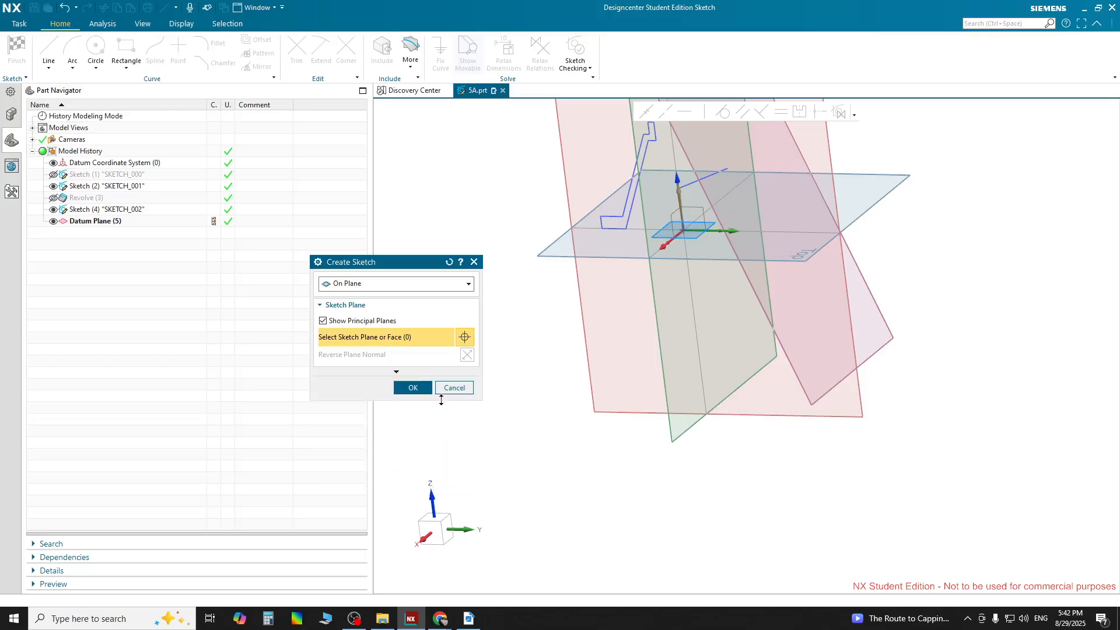
click(419, 373)
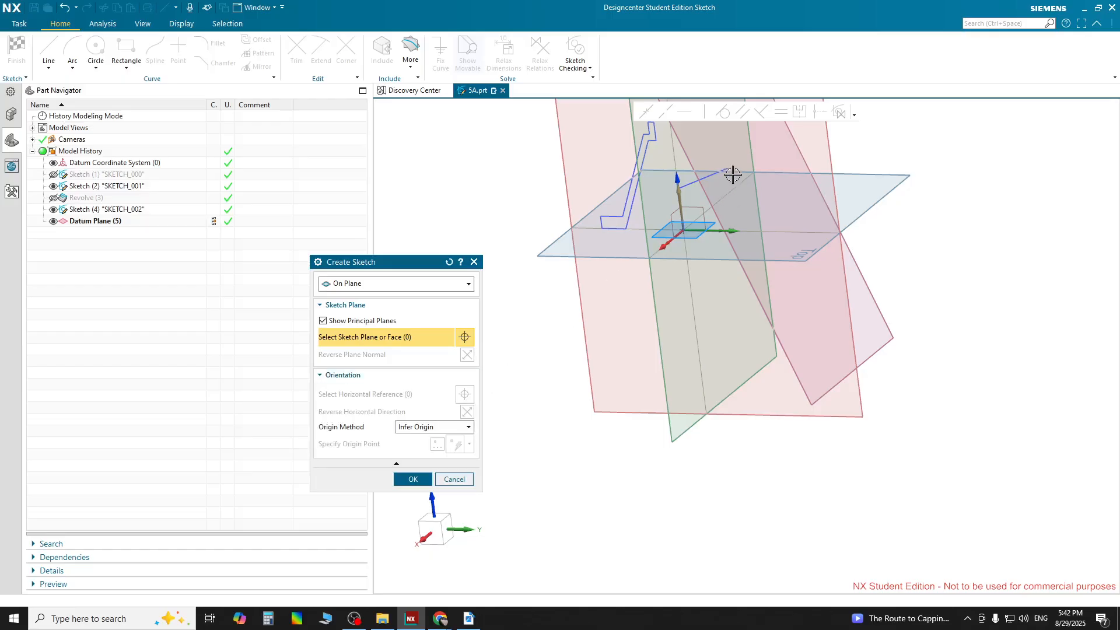
Choose the inclined datum plane as the sketch plane and place the sketch origin at the slanted line's end point on that plane.
scroll(737, 164, up, 3)
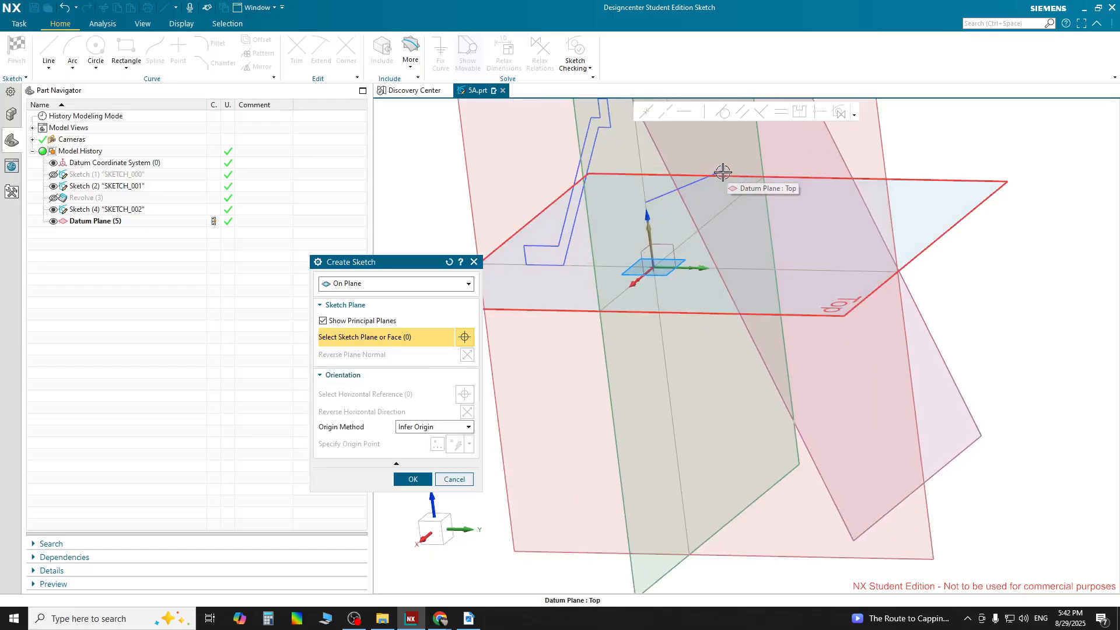
click(835, 143)
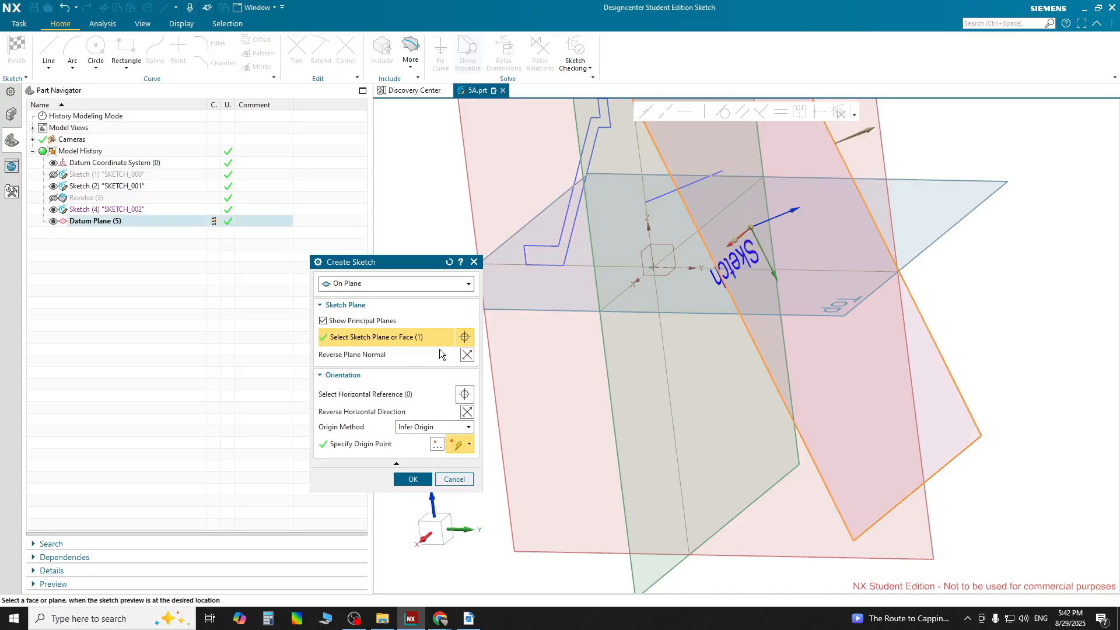
click(751, 227)
mouse_move(744, 201)
mouse_down()
mouse_move(715, 175)
mouse_move(750, 186)
mouse_move(782, 257)
mouse_move(752, 236)
mouse_move(770, 226)
mouse_move(753, 223)
mouse_move(721, 173)
mouse_up()
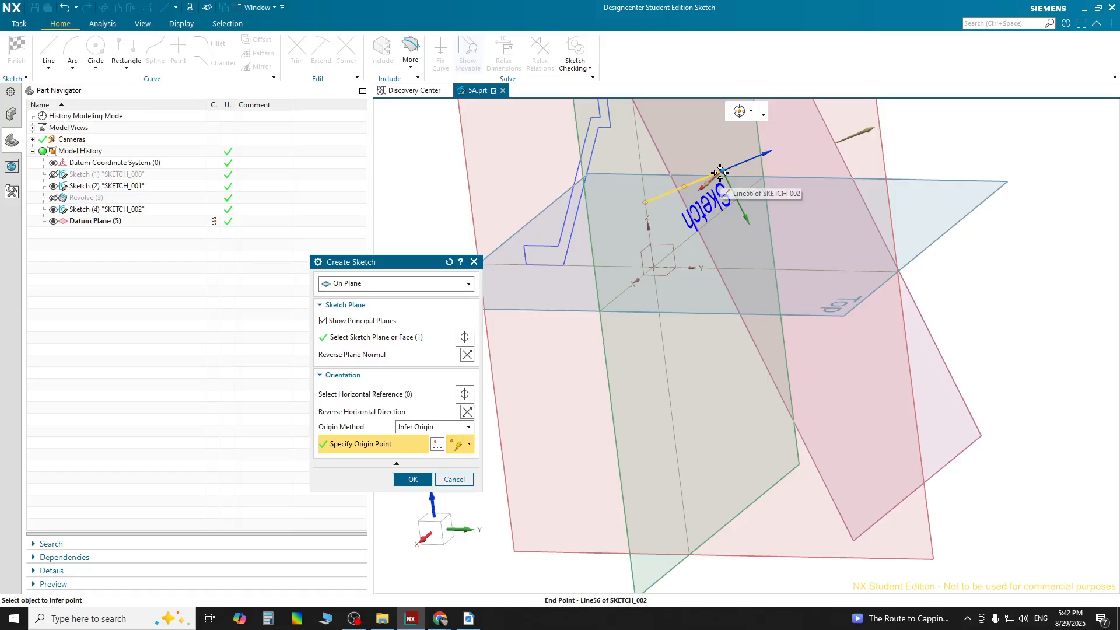
drag(721, 172, 721, 173)
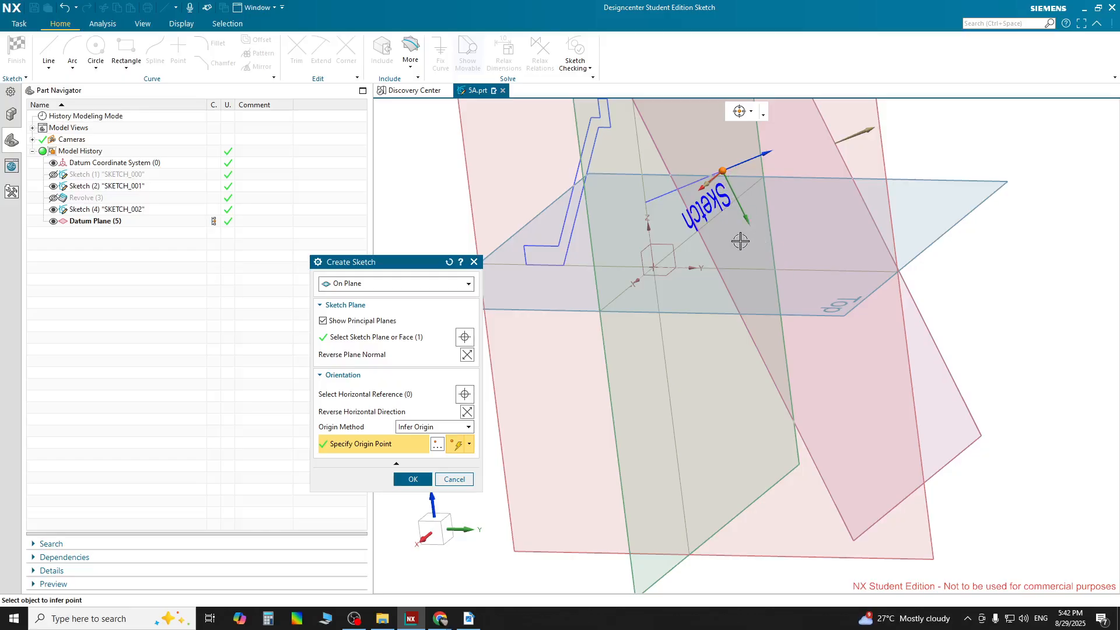
Reverse the sketch's horizontal direction and create the sketch on the inclined datum plane.
click(713, 174)
double_click(702, 188)
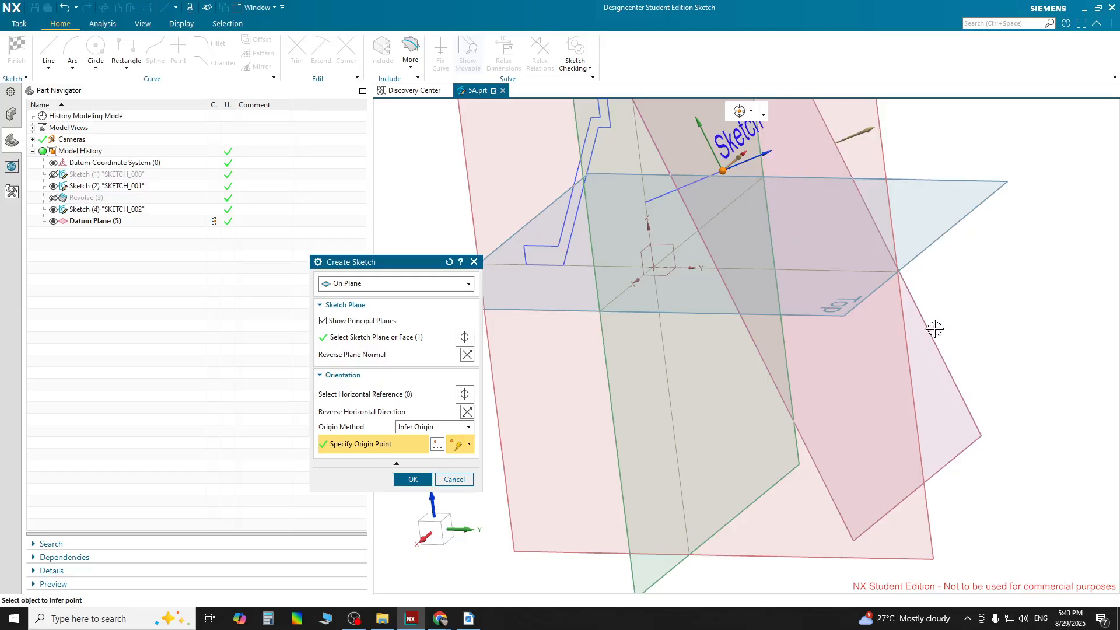
mouse_move(929, 325)
middle_down()
mouse_move(910, 347)
mouse_move(913, 365)
middle_up()
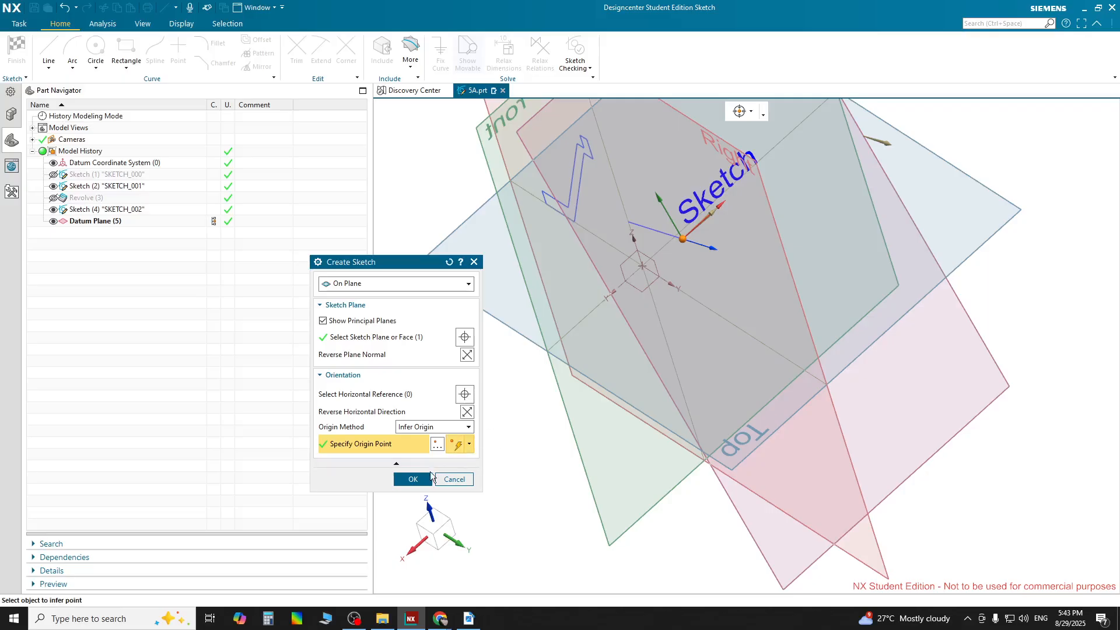
click(413, 479)
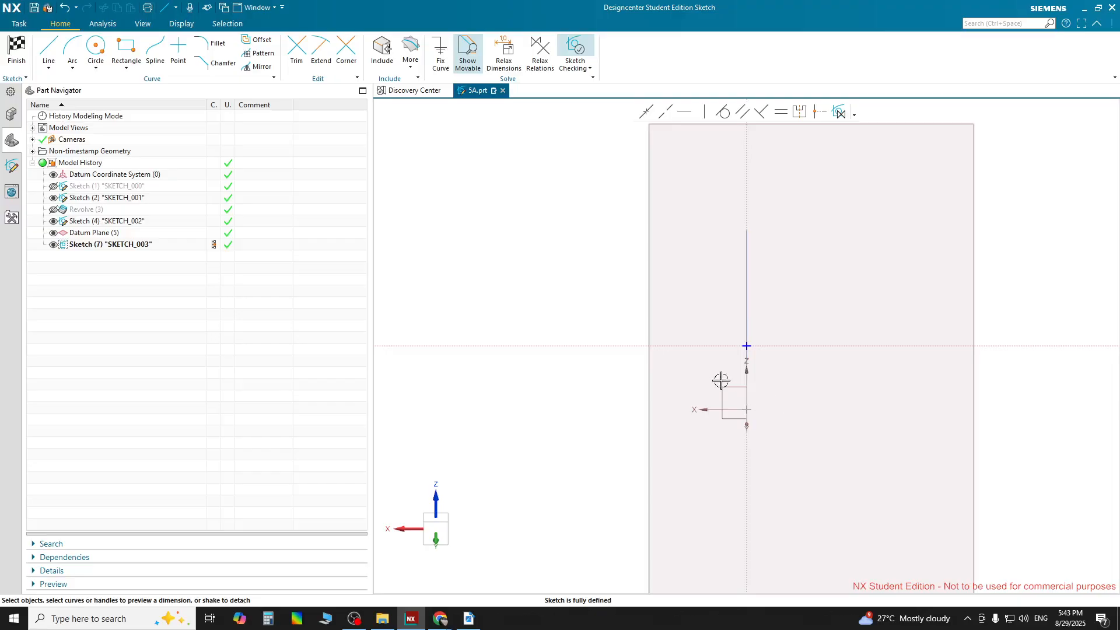
Draw two concentric circles of 14 mm and 18 mm diameter at the sketch origin, consulting the exercise drawing in Adobe Acrobat for the sizes.
middle_drag(522, 352, 597, 369)
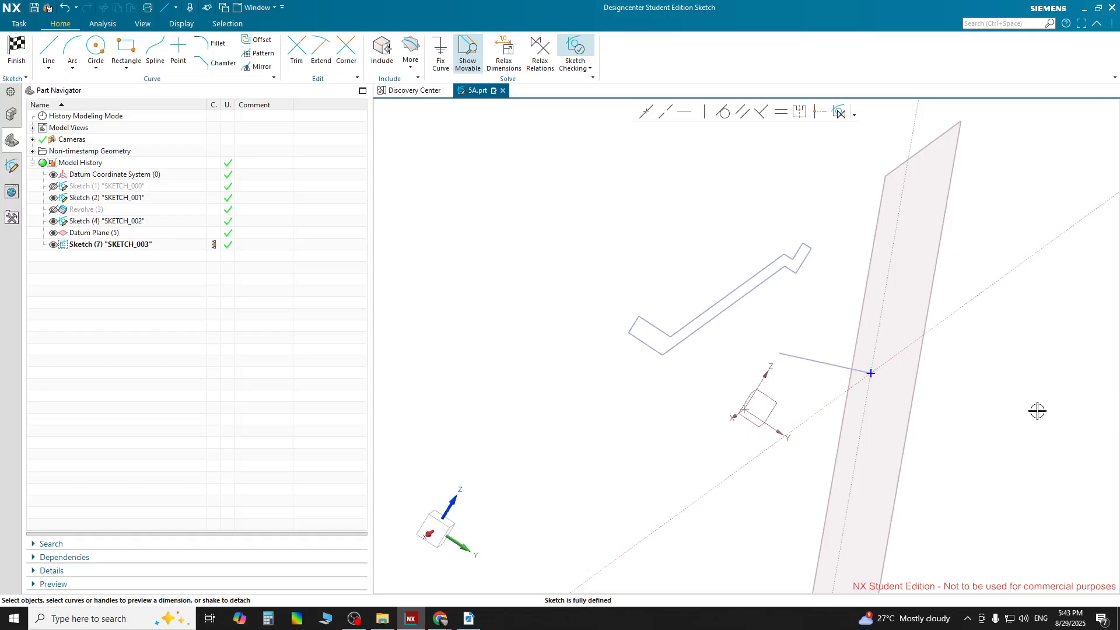
mouse_move(1032, 416)
middle_down()
mouse_move(957, 400)
mouse_move(880, 442)
mouse_move(927, 385)
mouse_move(975, 393)
middle_up()
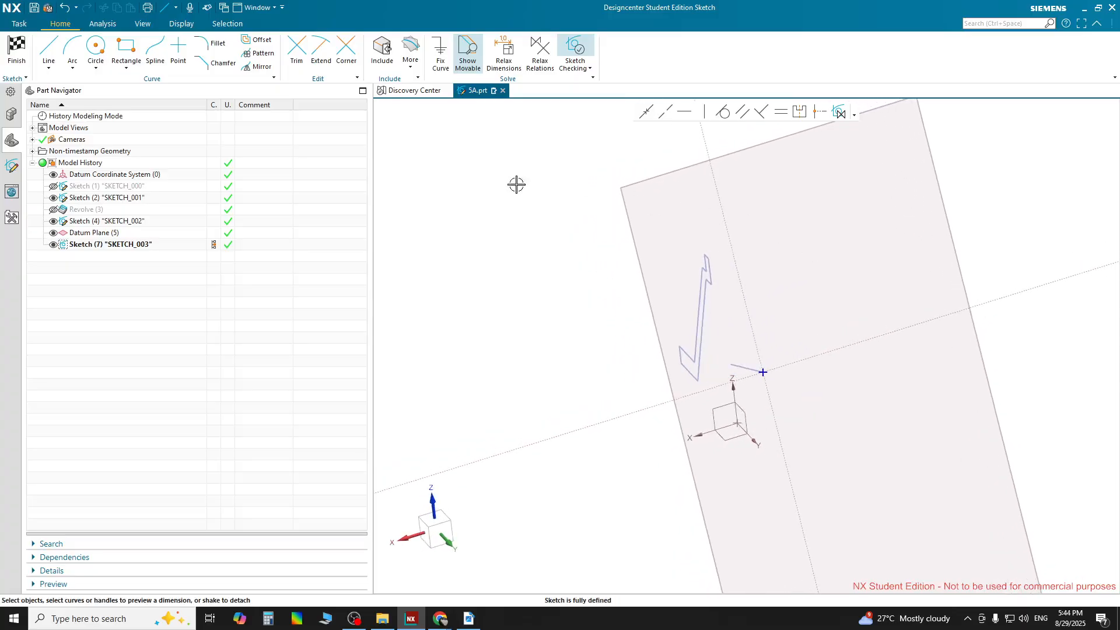
click(96, 46)
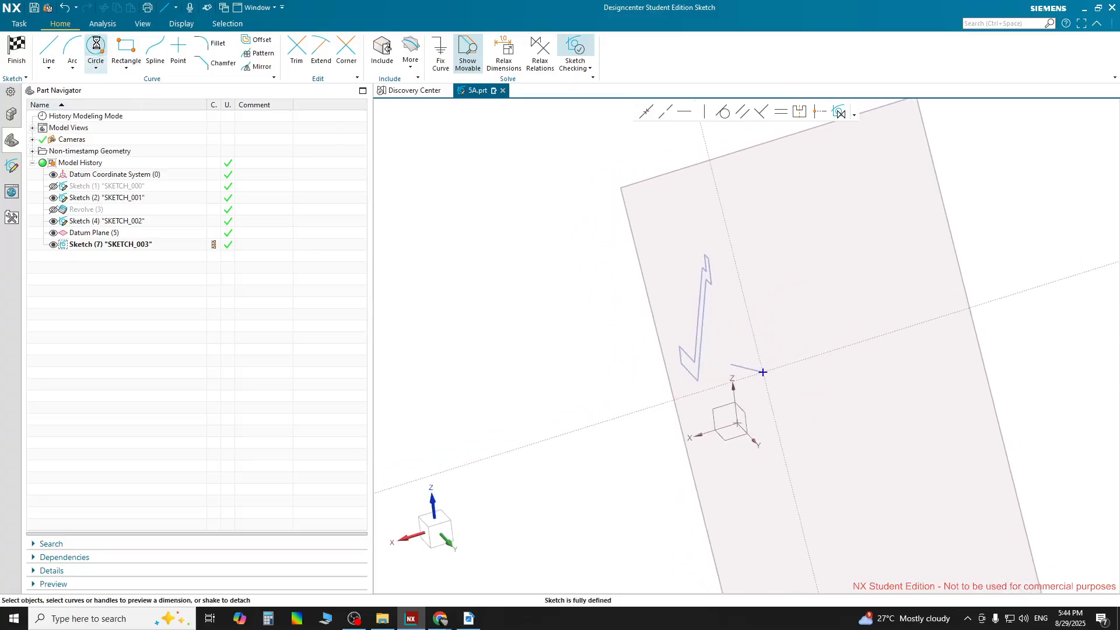
click(763, 372)
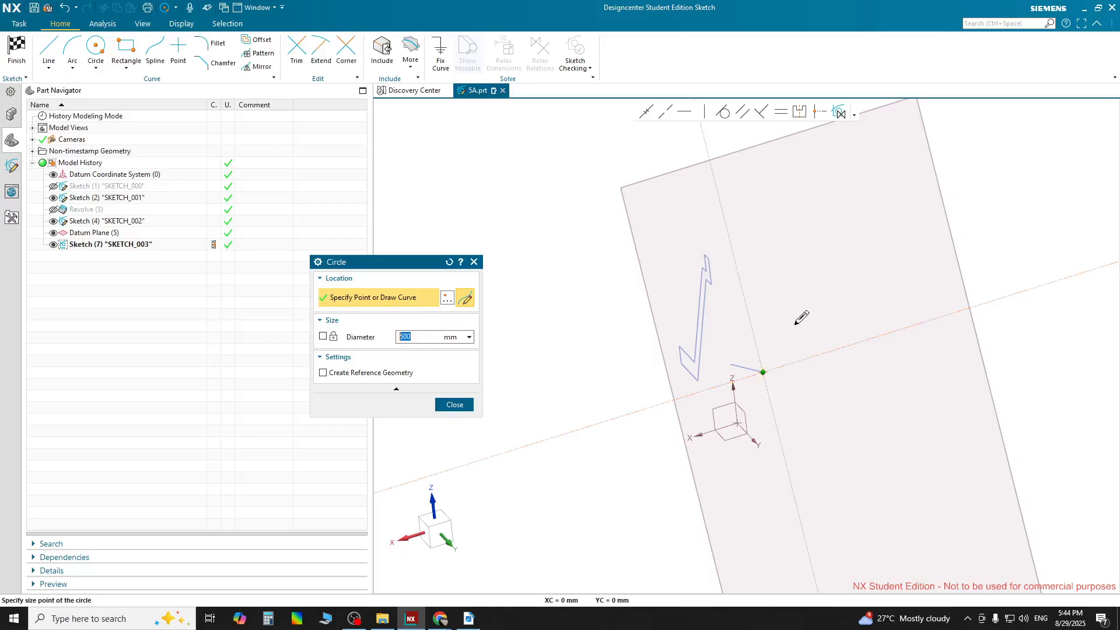
click(470, 620)
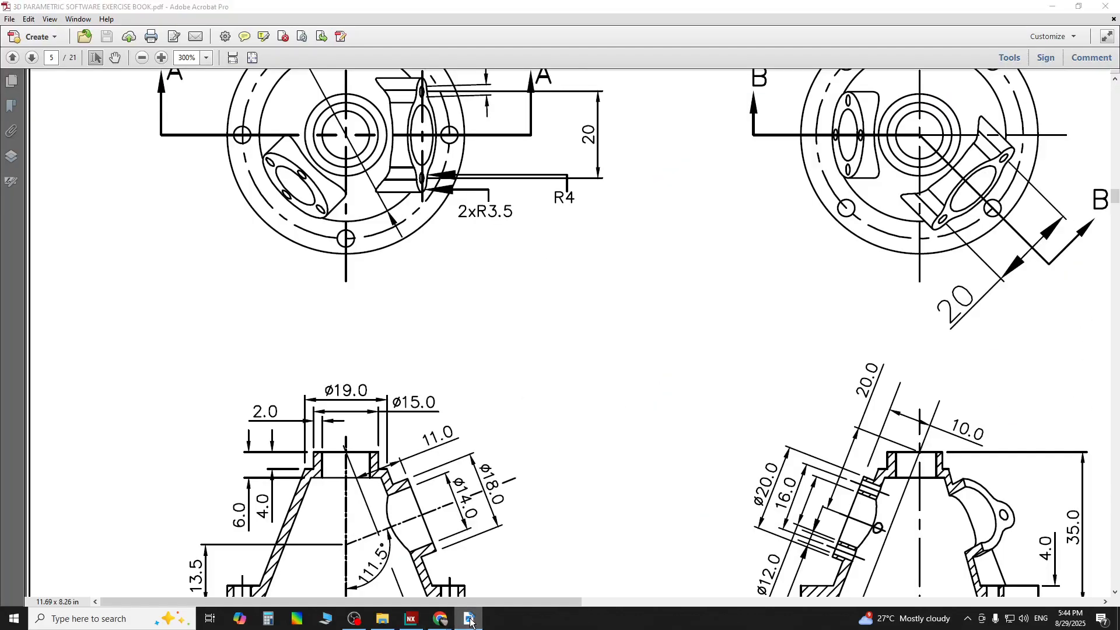
click(471, 620)
scroll(808, 341, up, 2)
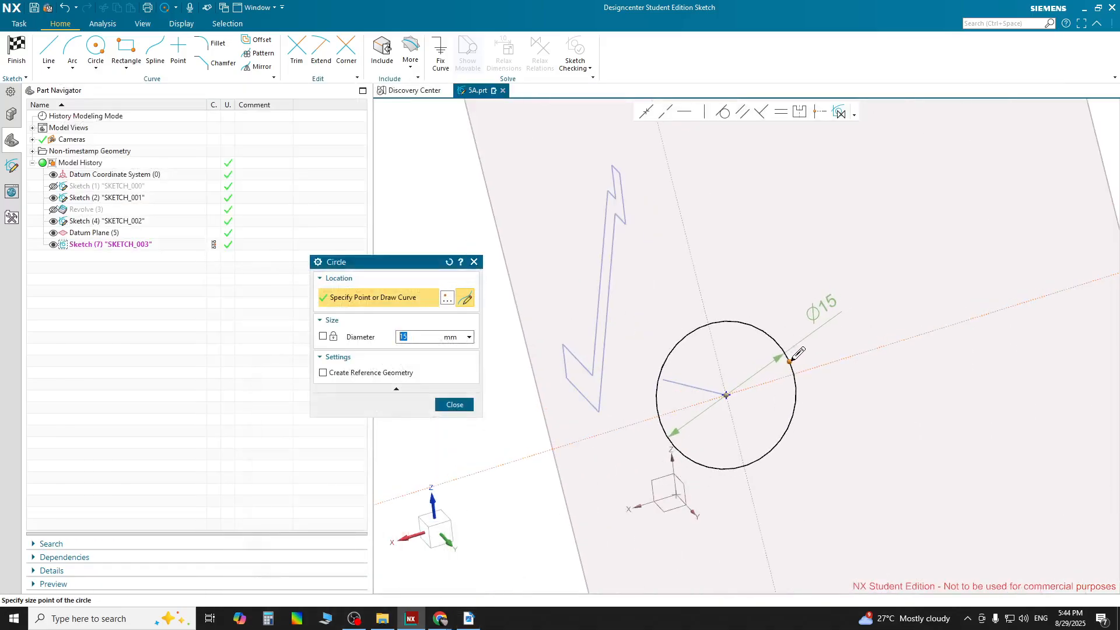
click(789, 359)
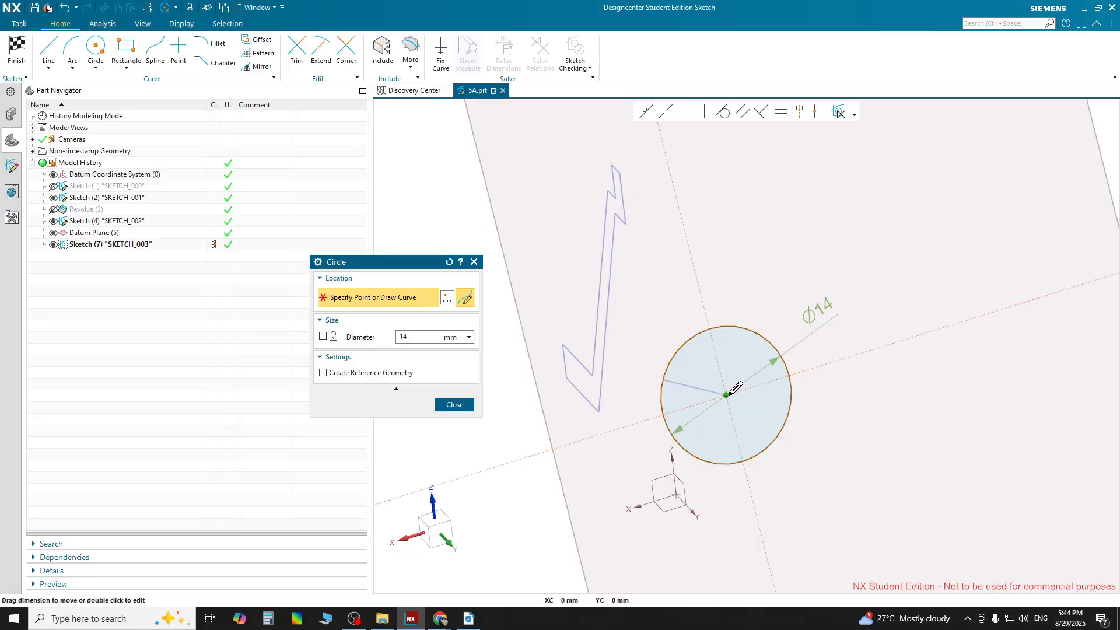
click(727, 395)
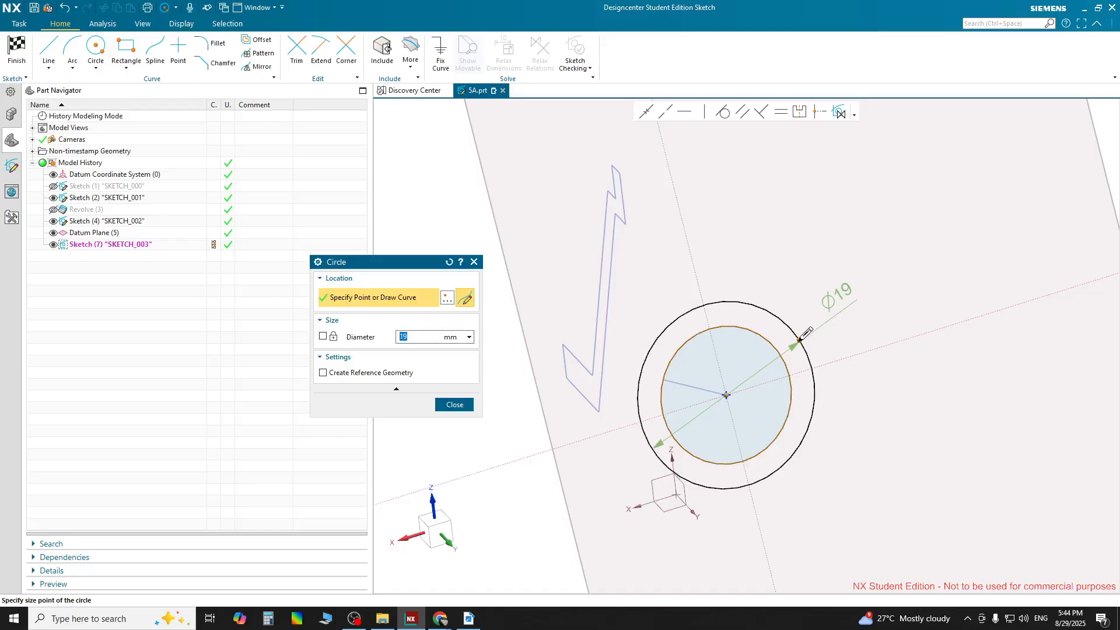
click(793, 344)
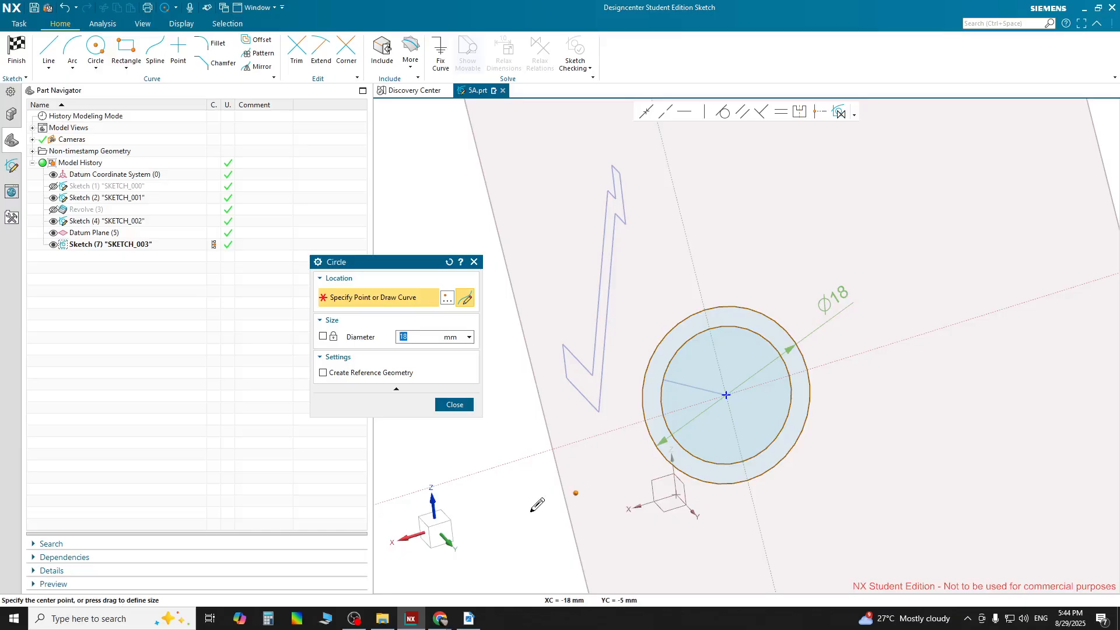
Draw two 2.5 mm diameter circles on the horizontal axis, one on each side of the concentric circles, consulting the exercise drawing in Adobe Acrobat.
click(468, 618)
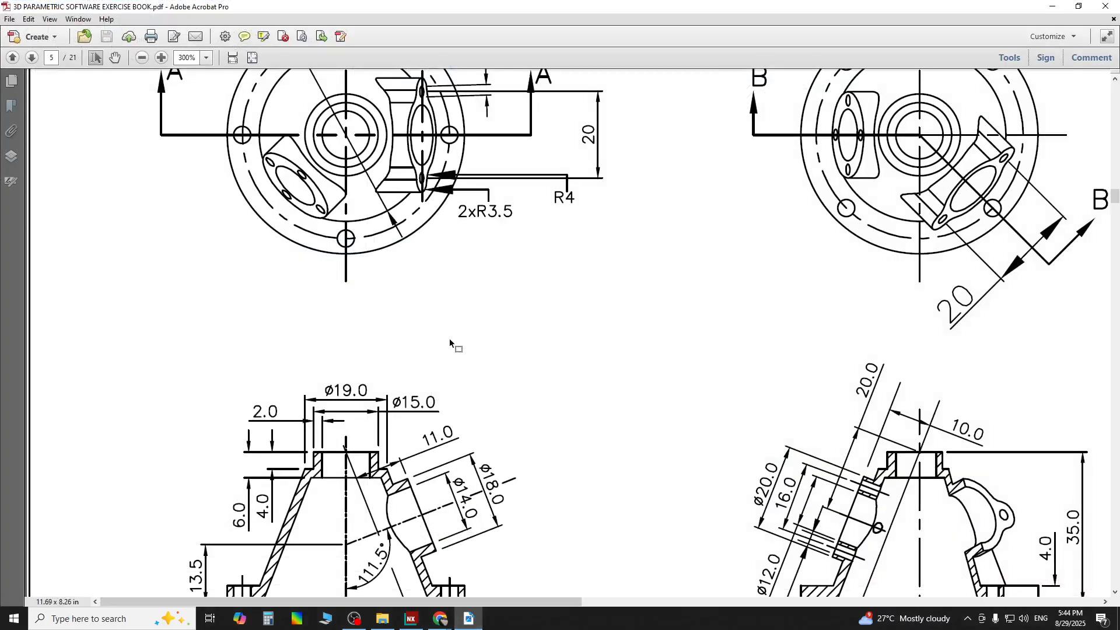
scroll(455, 249, up, 3)
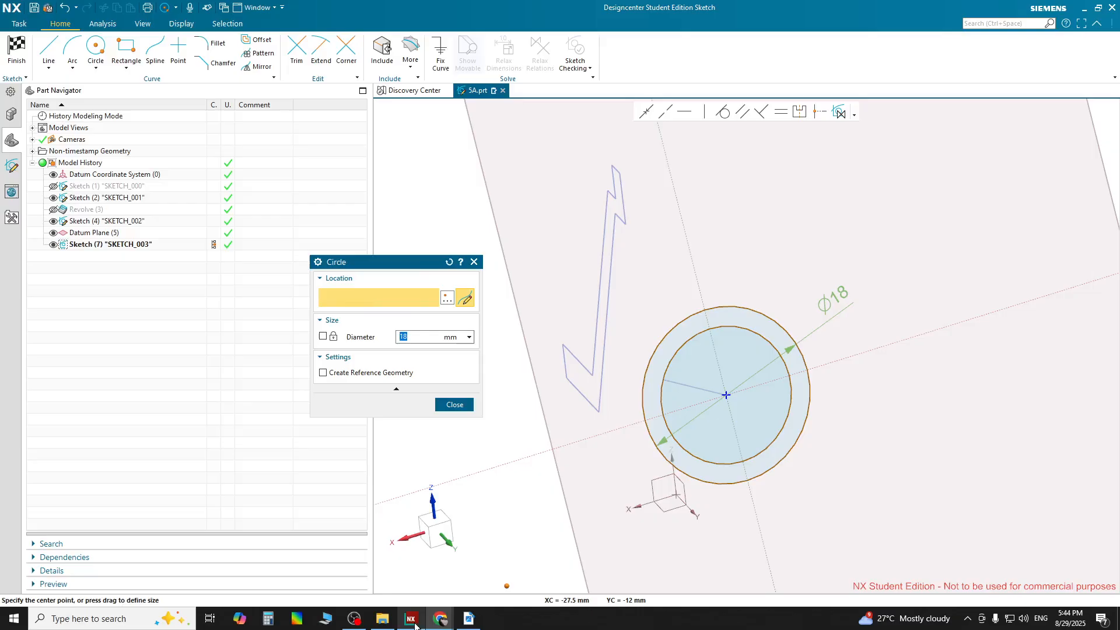
click(411, 618)
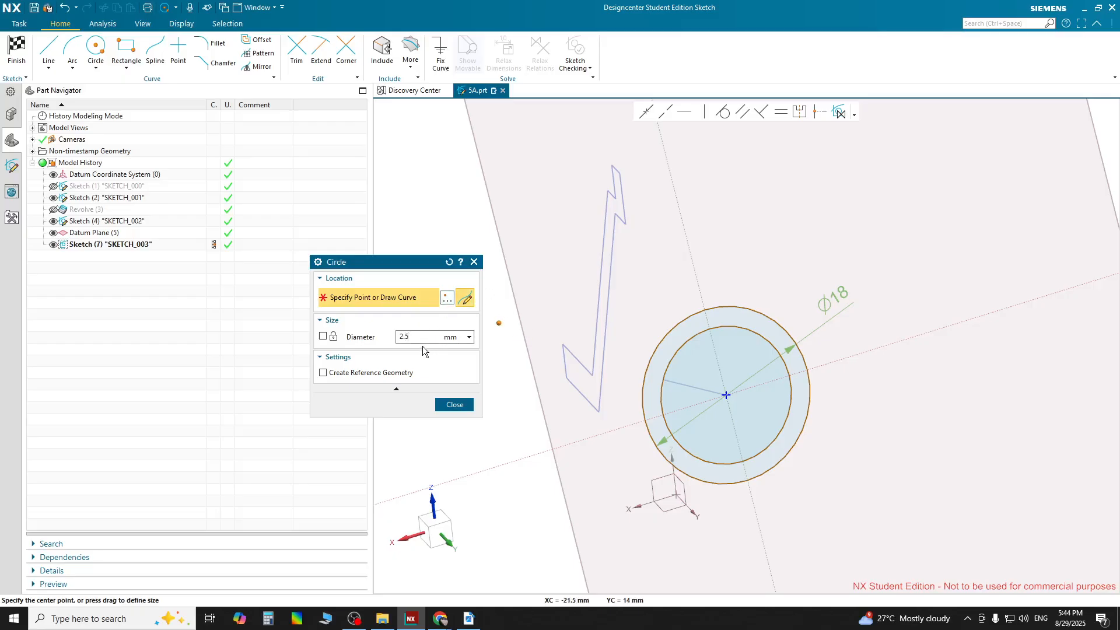
key(Tab)
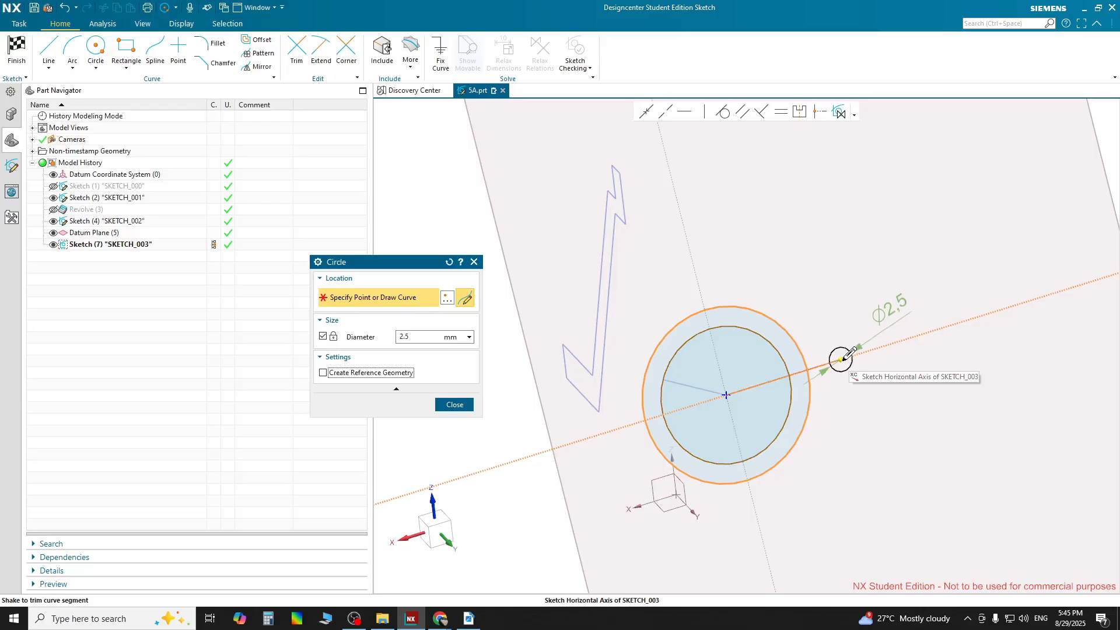
scroll(838, 360, up, 2)
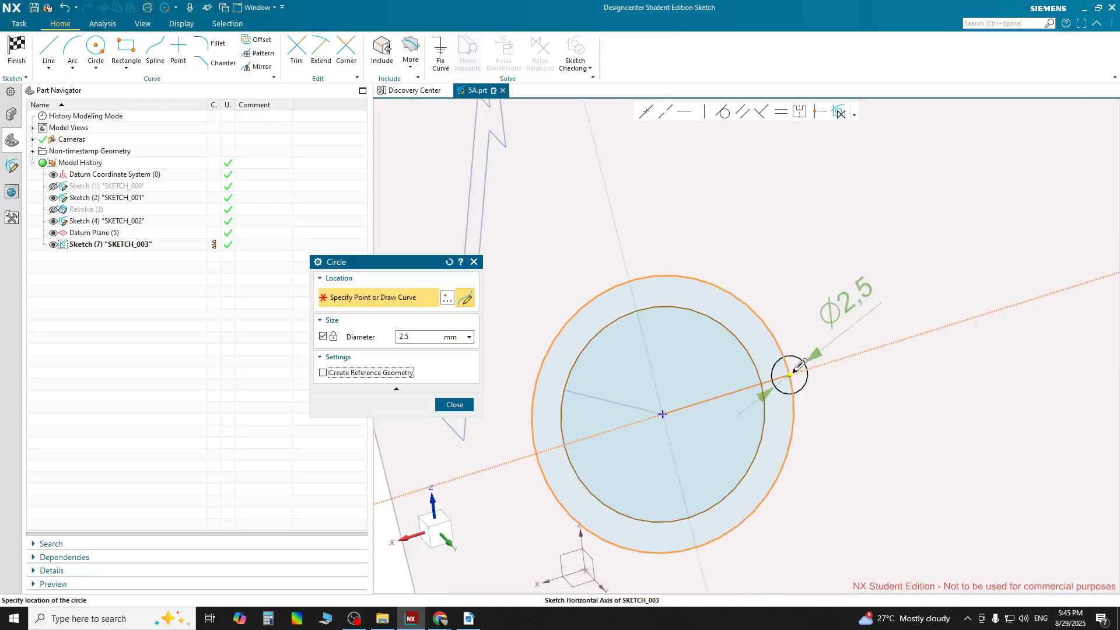
click(469, 617)
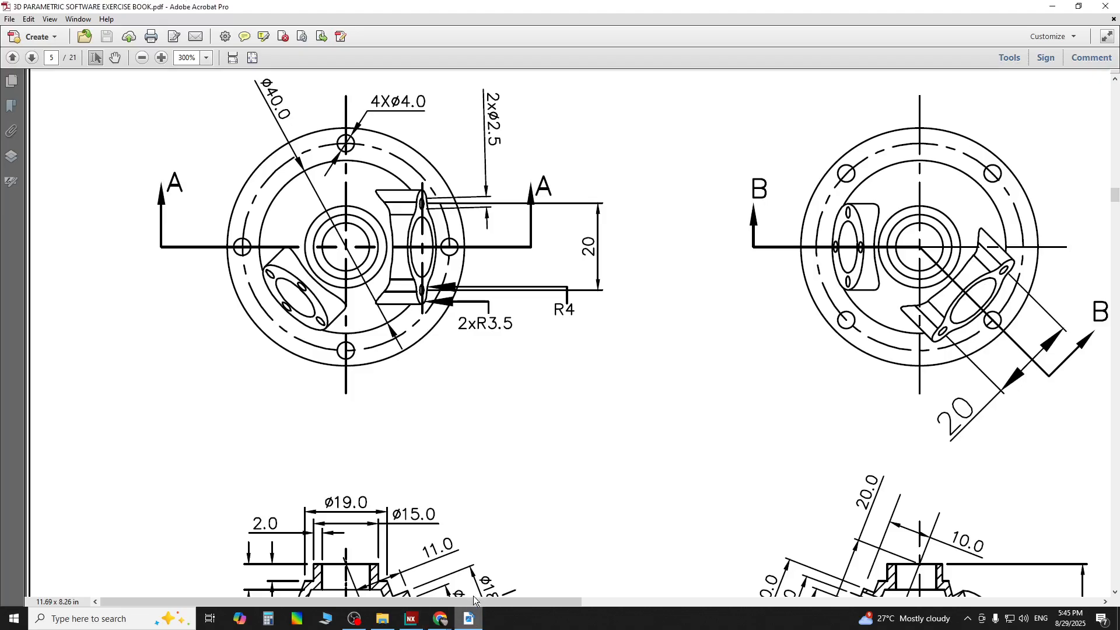
click(449, 616)
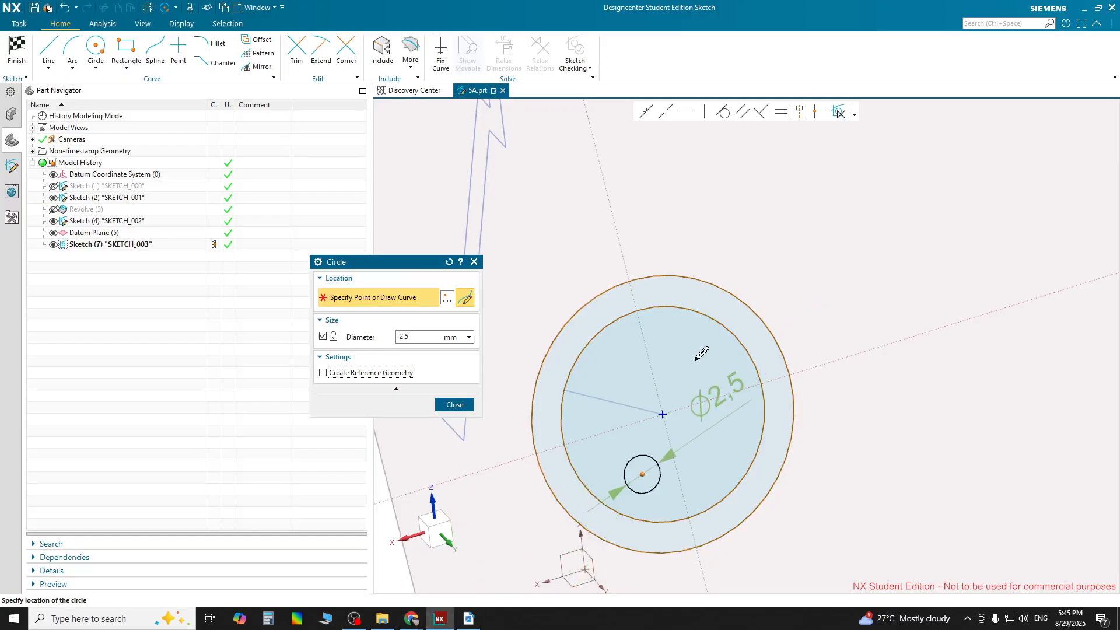
click(830, 361)
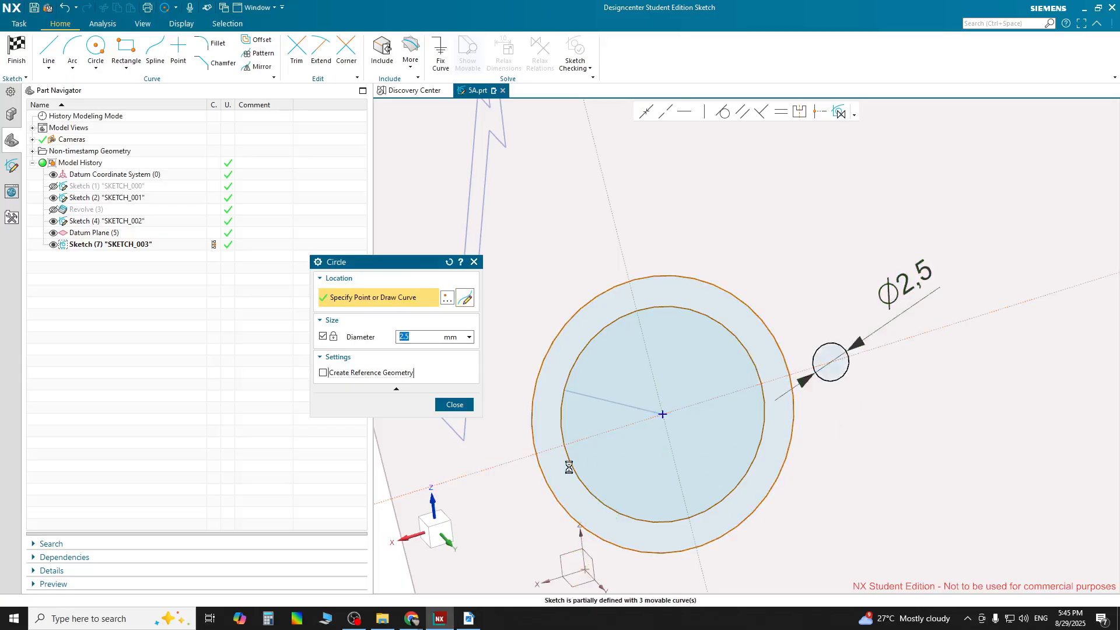
click(498, 465)
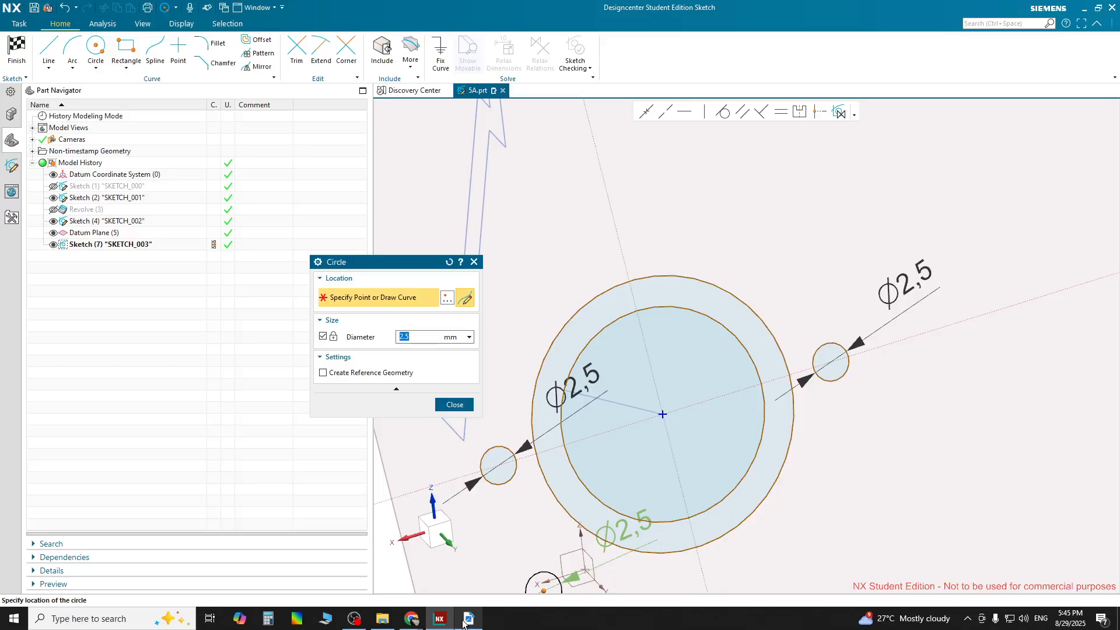
click(496, 594)
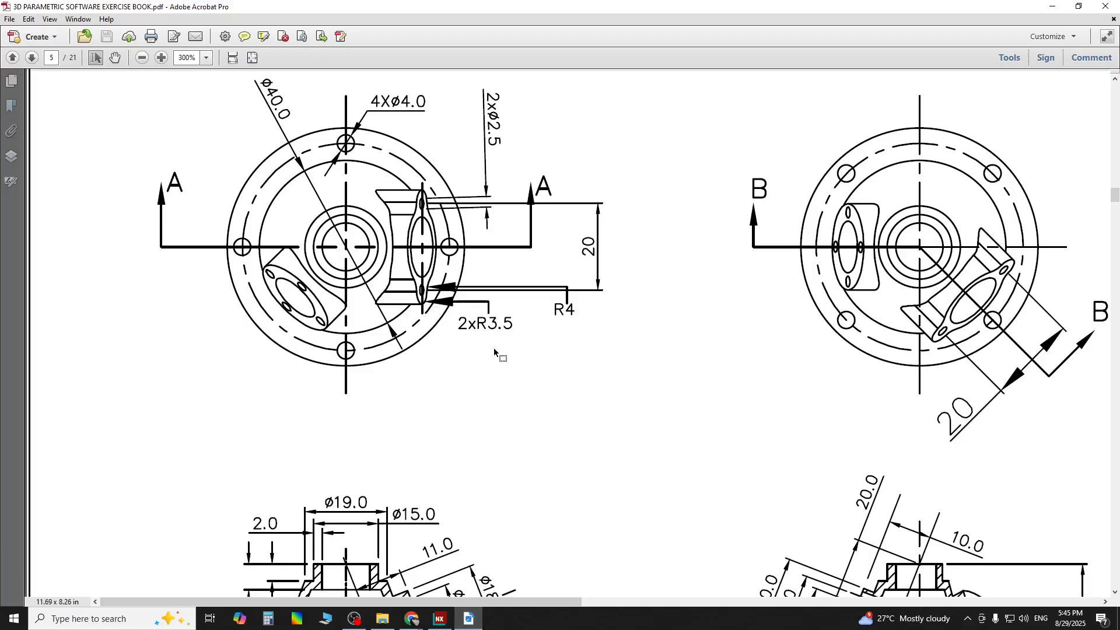
click(439, 619)
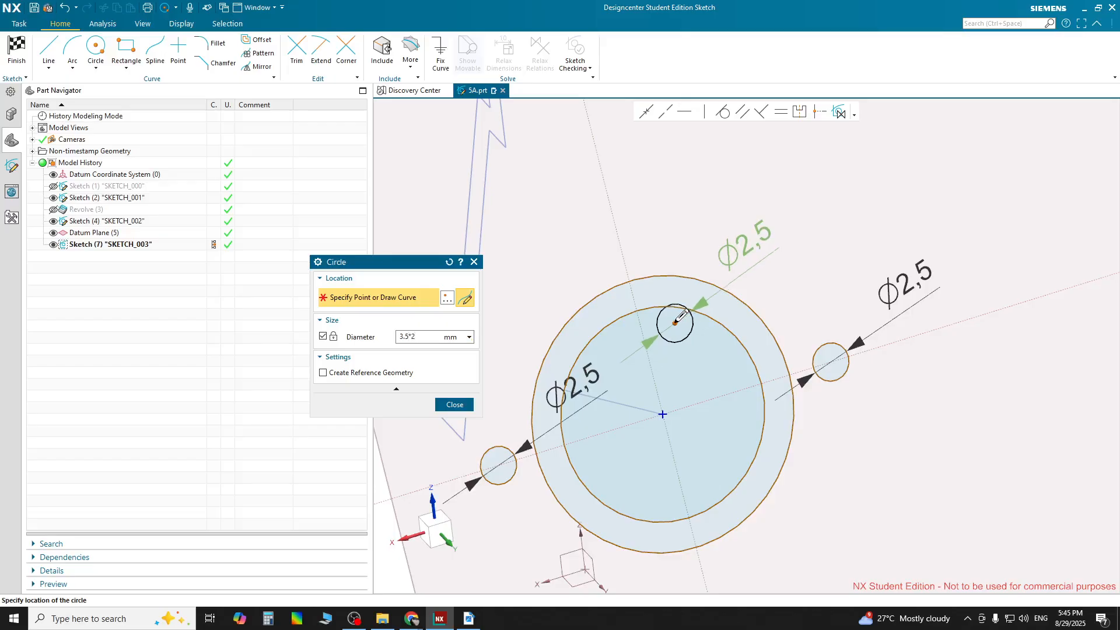
key(Return)
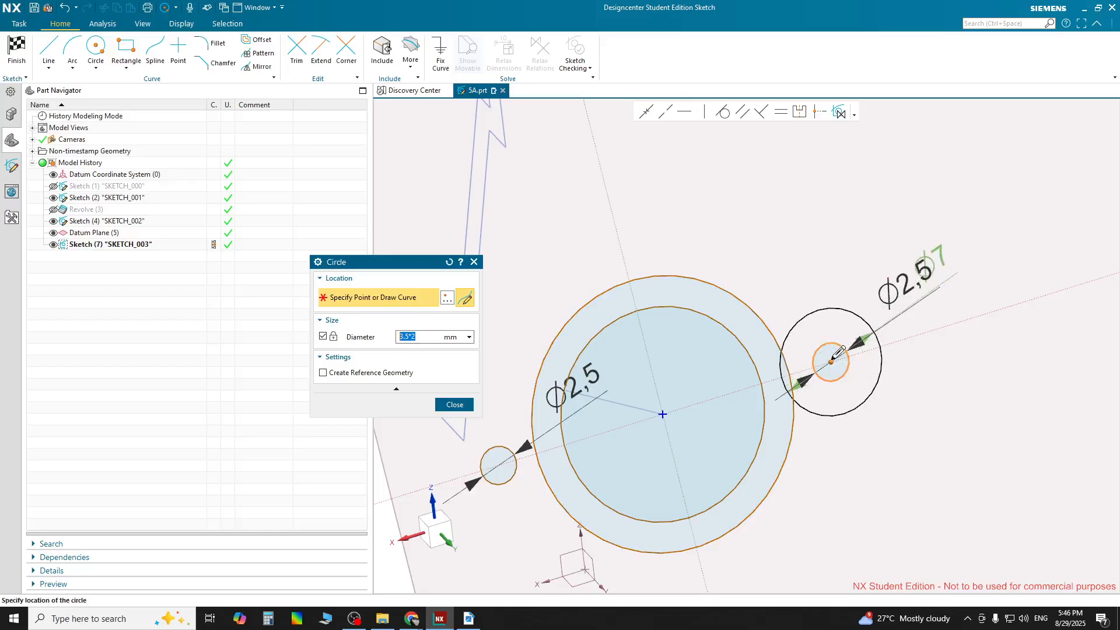
scroll(838, 353, up, 3)
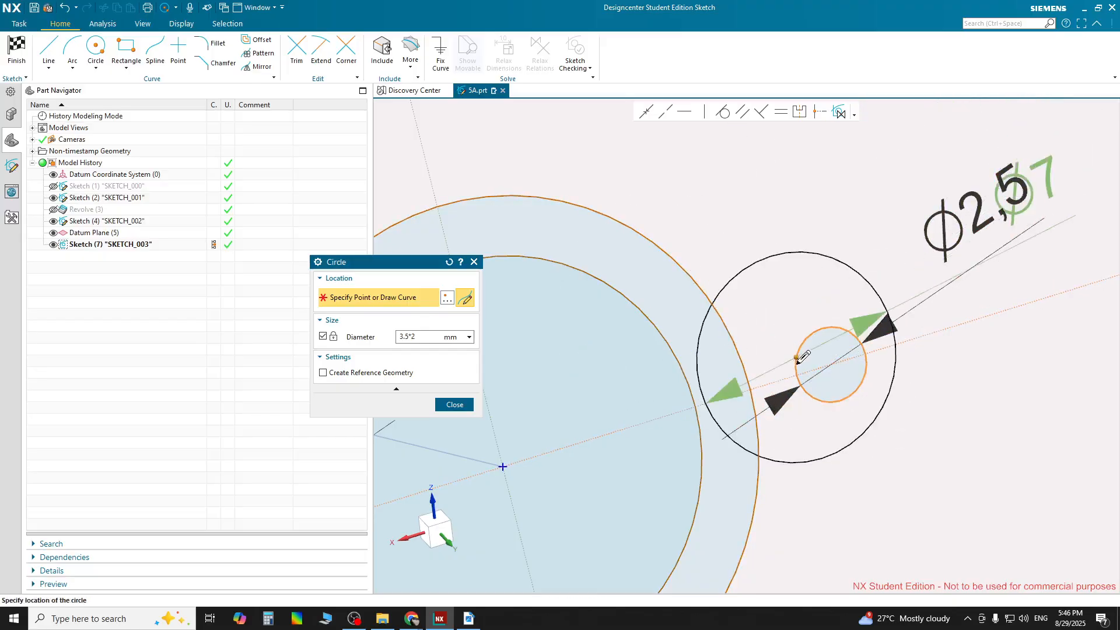
scroll(839, 358, down, 5)
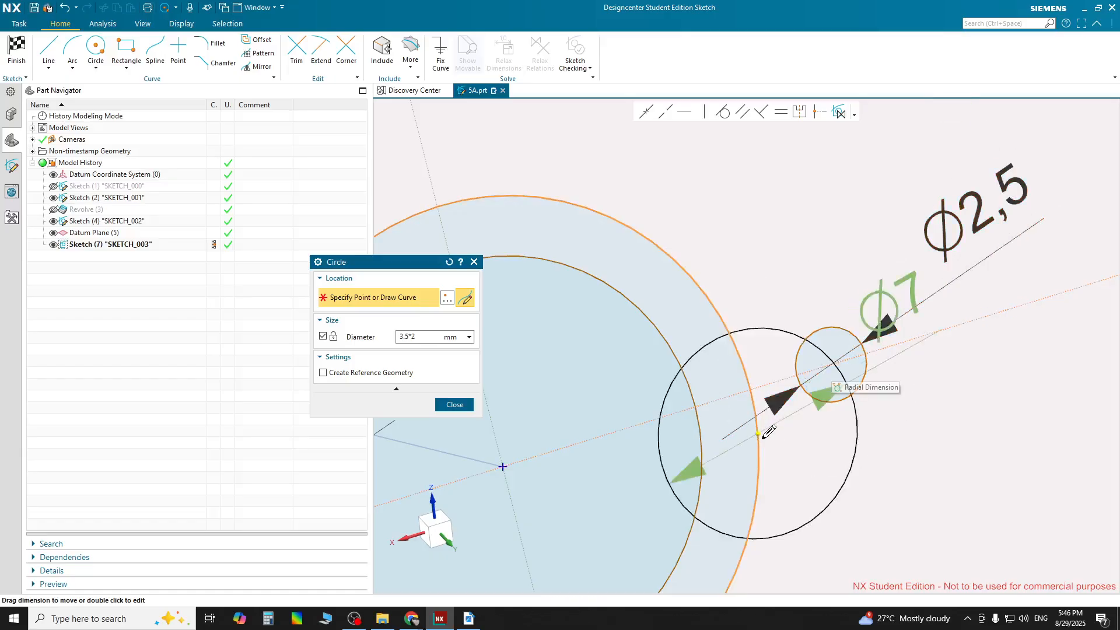
scroll(573, 471, up, 5)
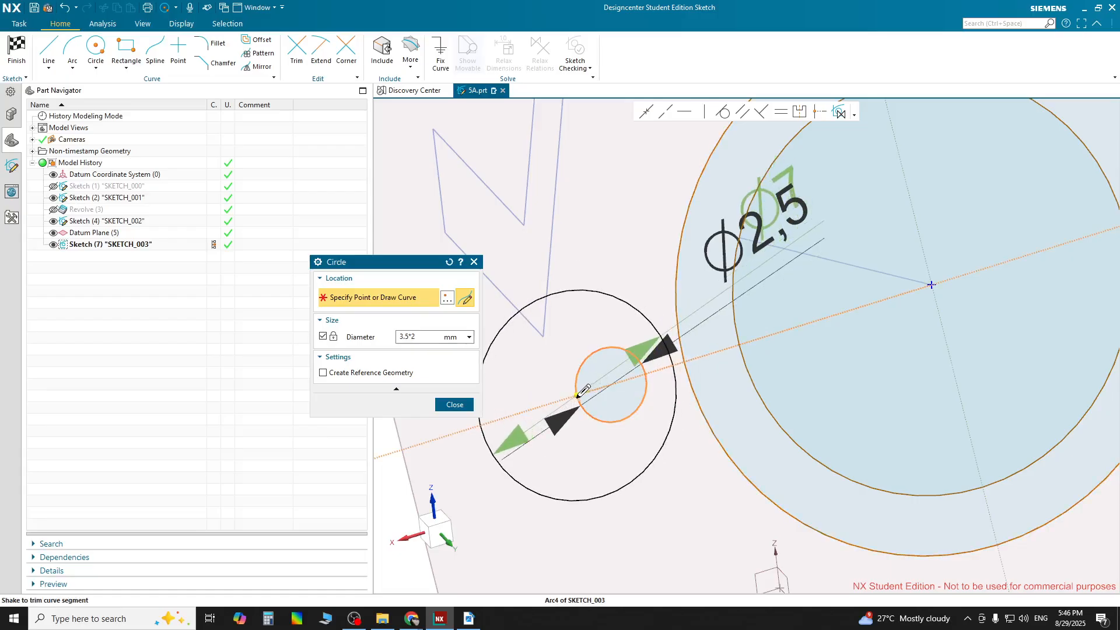
key(Escape)
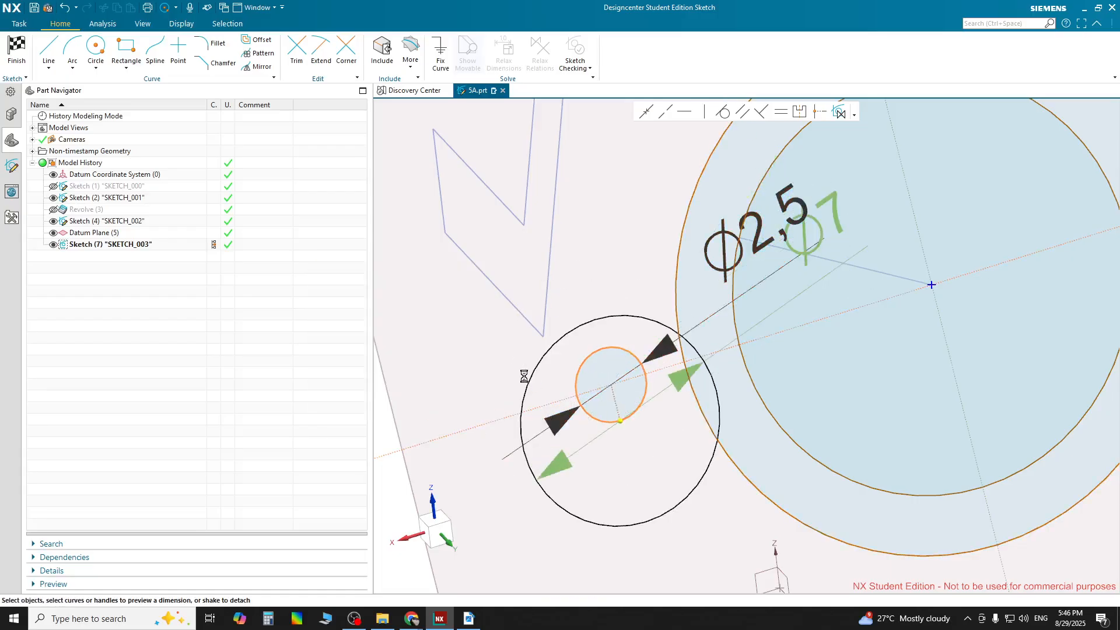
Draw a 7 mm diameter circle concentric with each of the two 2.5 mm circles.
click(96, 48)
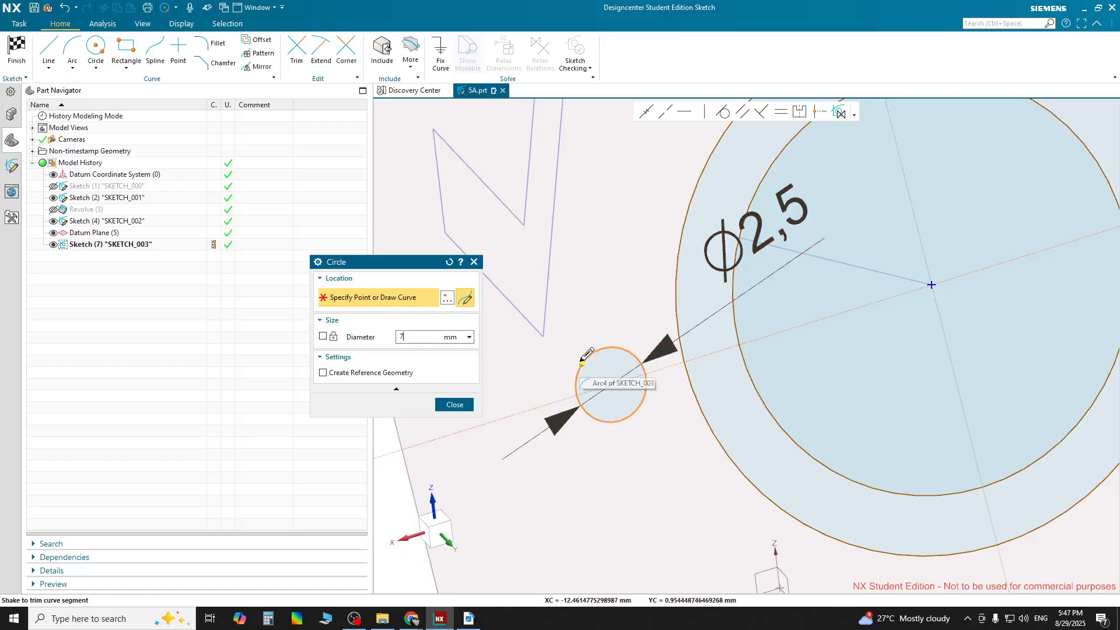
click(609, 380)
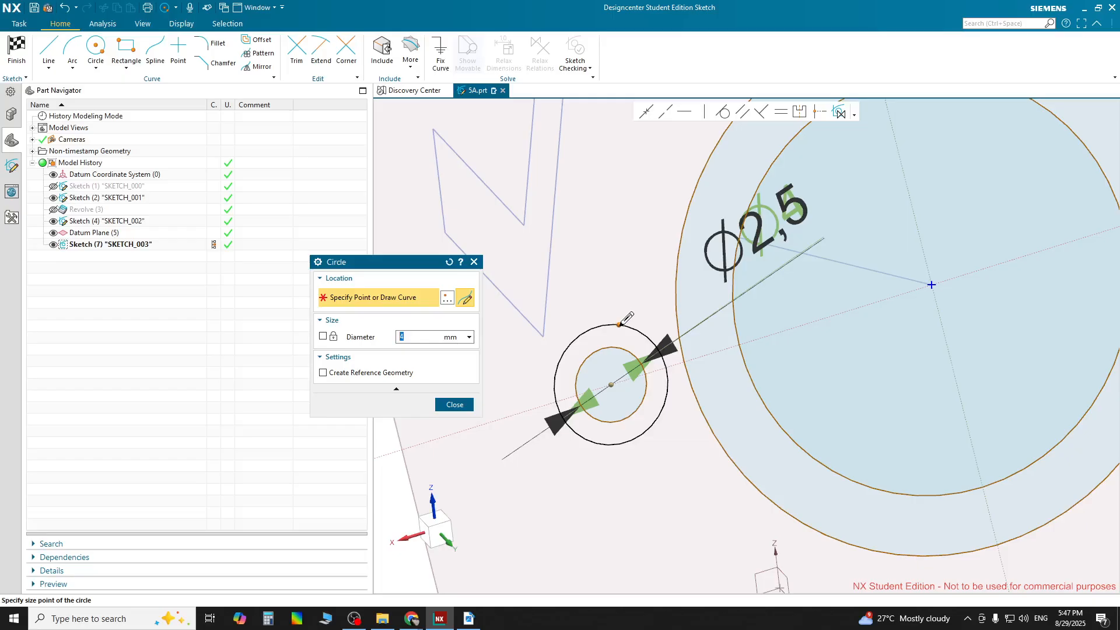
key(Return)
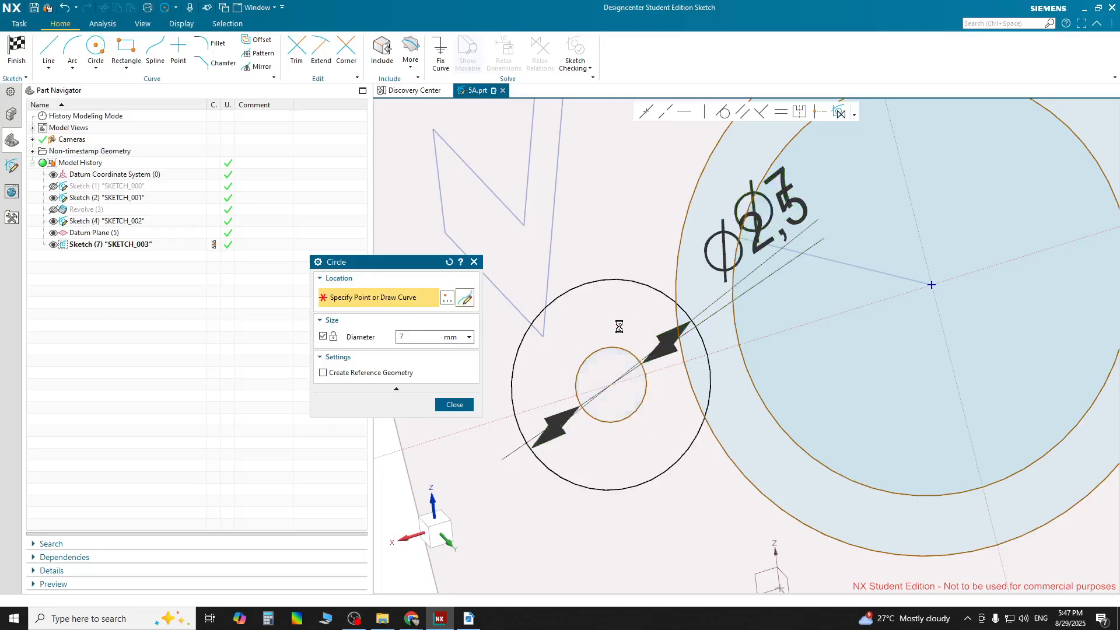
scroll(852, 402, down, 1)
scroll(884, 395, down, 1)
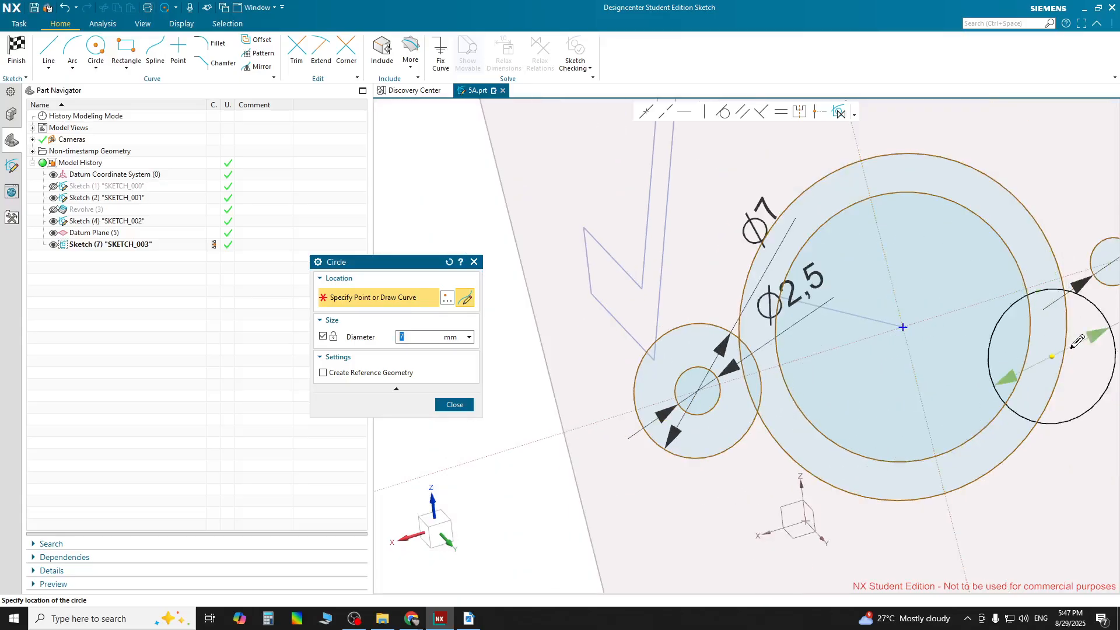
mouse_move(1068, 335)
shift+middle_down()
mouse_move(925, 382)
mouse_move(730, 470)
mouse_move(717, 507)
shift+middle_up()
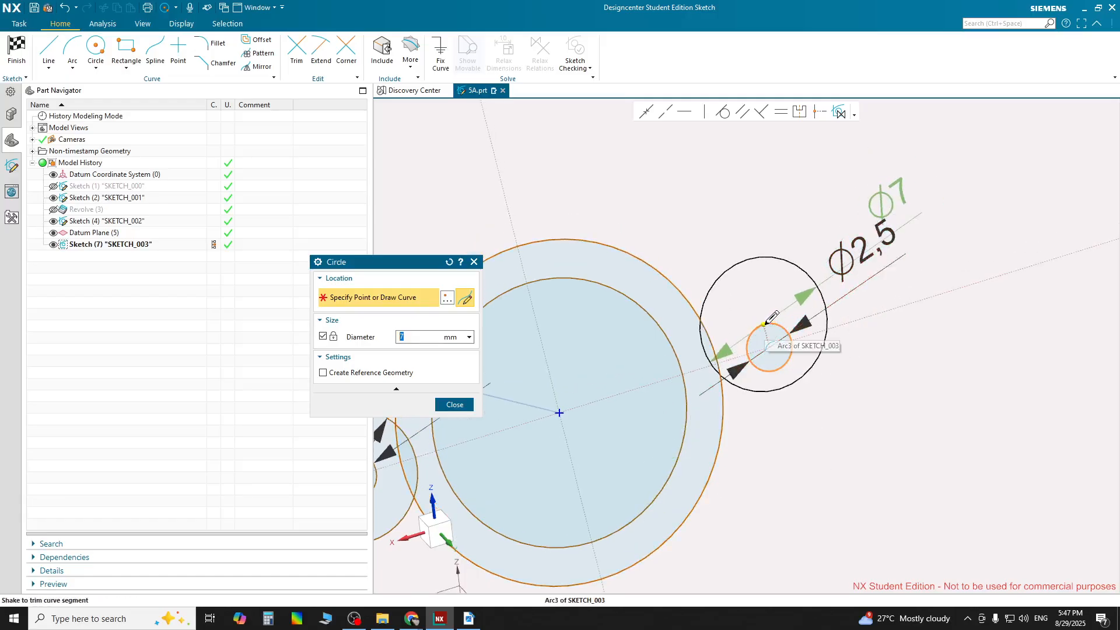
scroll(769, 330, up, 5)
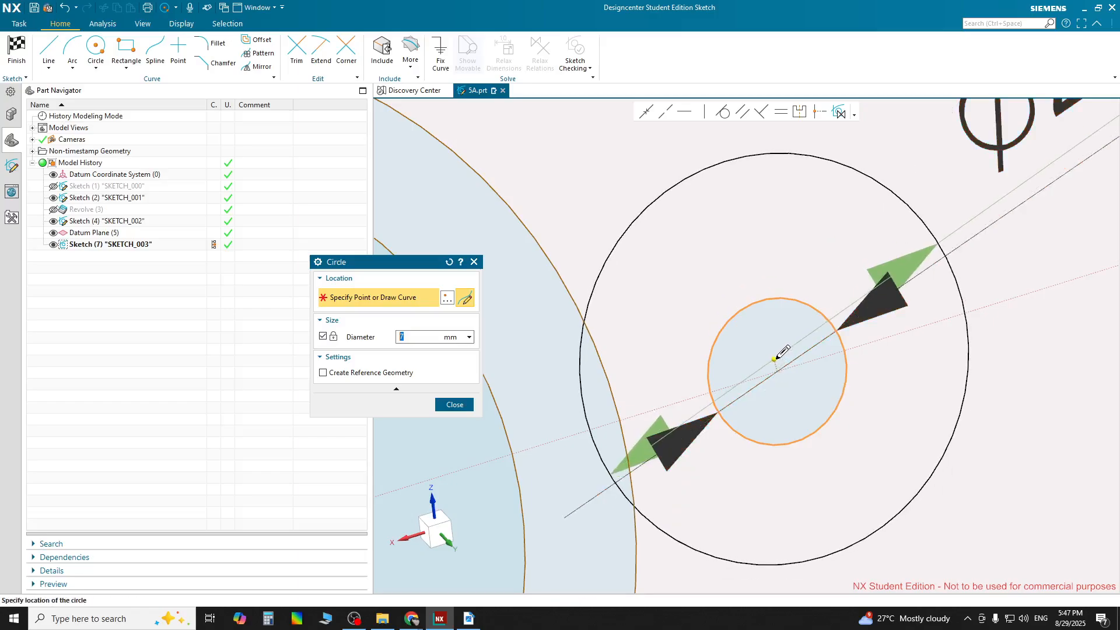
click(776, 368)
scroll(926, 398, down, 5)
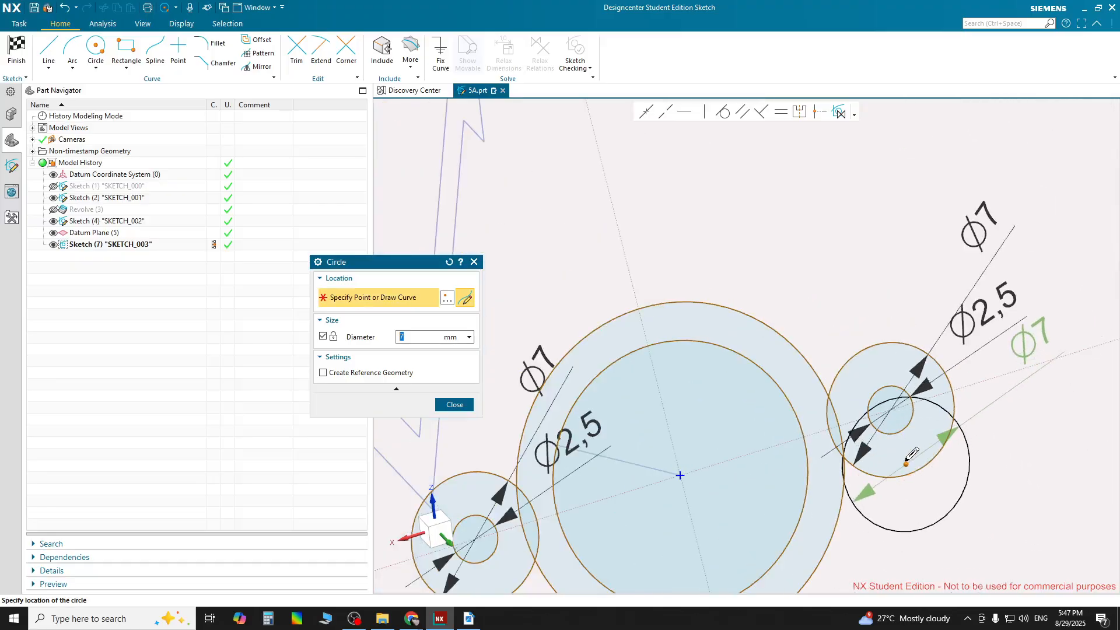
shift+middle_drag(908, 465, 936, 312)
scroll(760, 382, down, 1)
scroll(767, 376, down, 1)
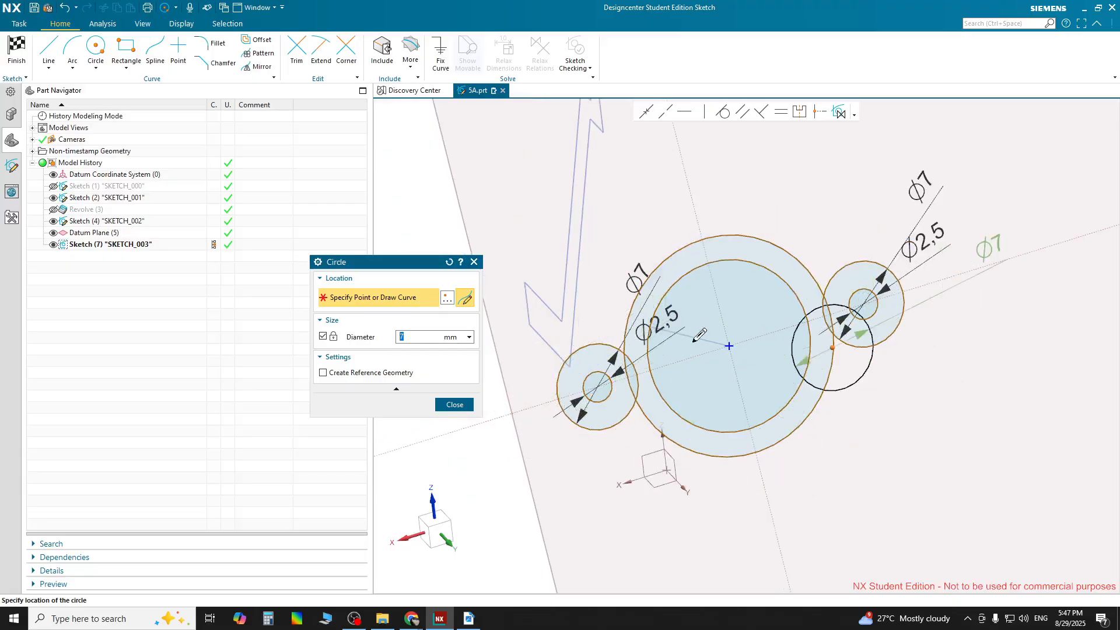
key(Escape)
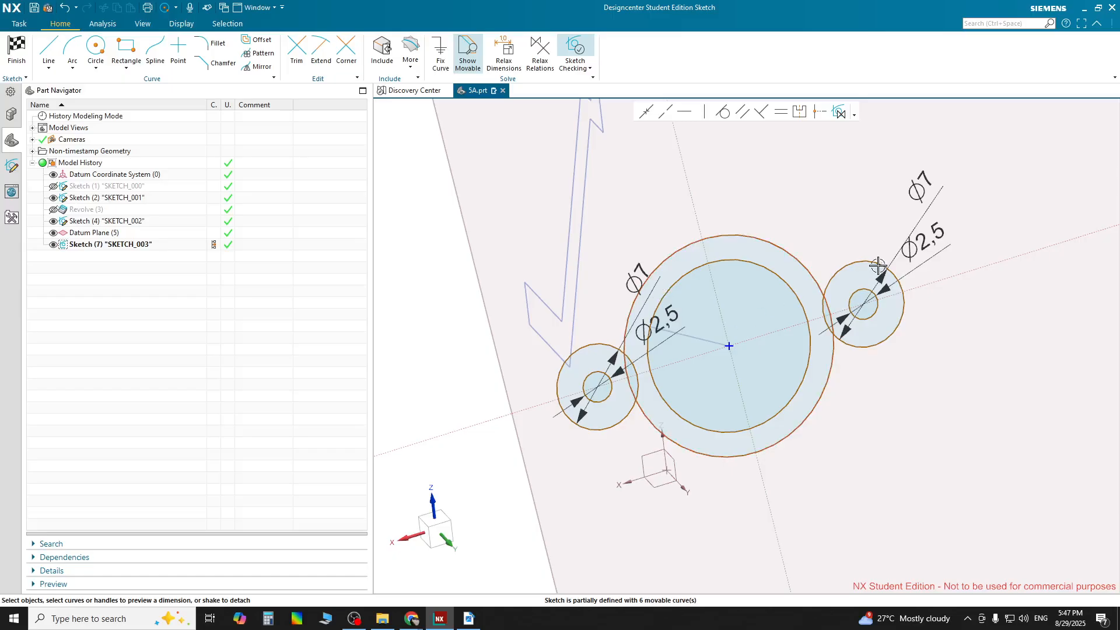
Convert both 7 mm diameter dimensions to radius dimensions and reposition them and one 2.5 mm dimension clear of the circles.
right_click(922, 188)
click(954, 289)
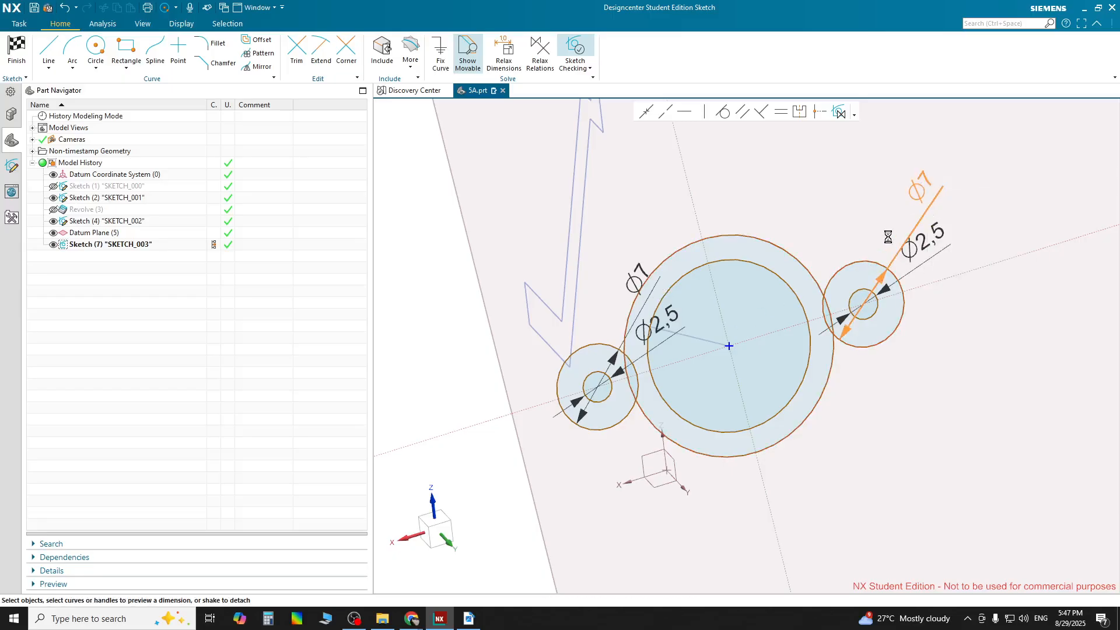
right_click(635, 278)
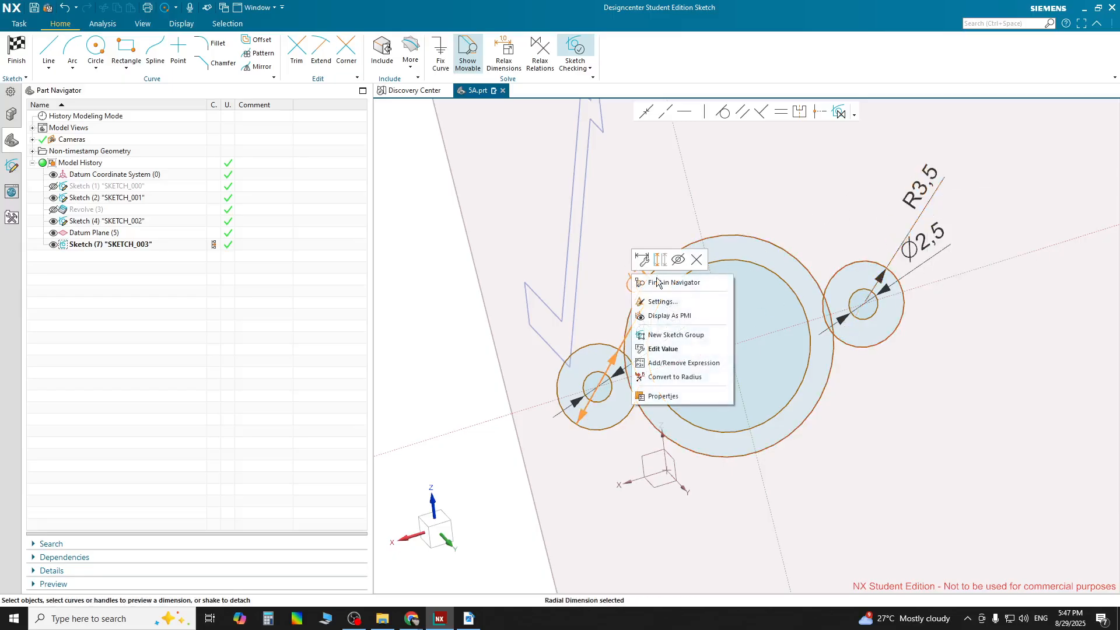
click(674, 376)
drag(645, 265, 586, 487)
drag(935, 184, 906, 412)
drag(928, 242, 1033, 188)
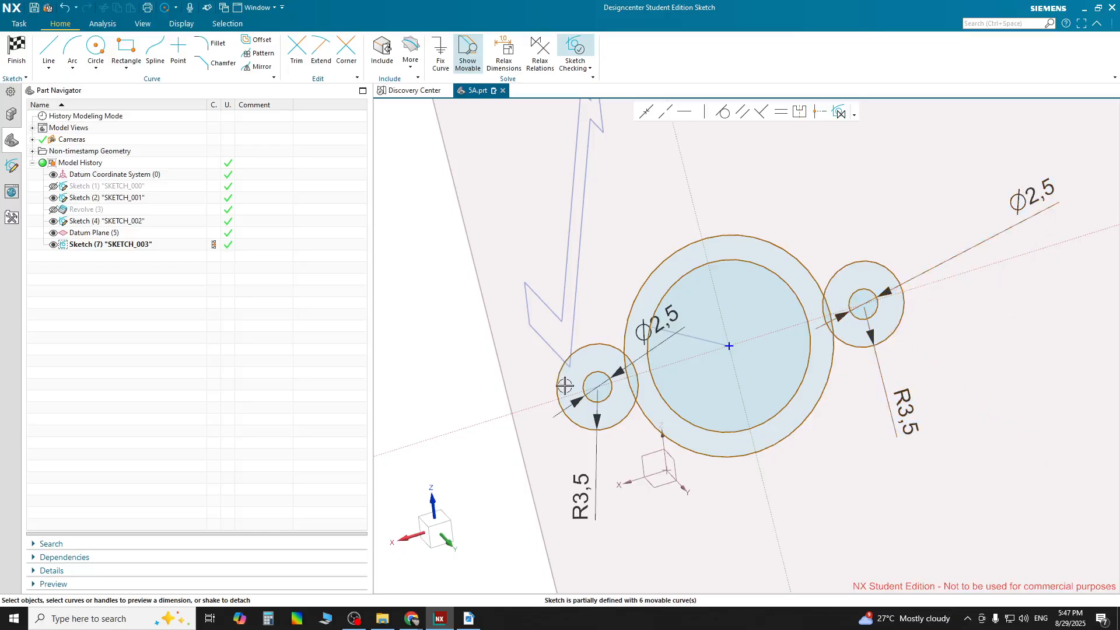
Dimension the distance between the centres of the two 2.5 mm circles, placing it below the axis, and set it to 20 mm.
scroll(823, 338, up, 3)
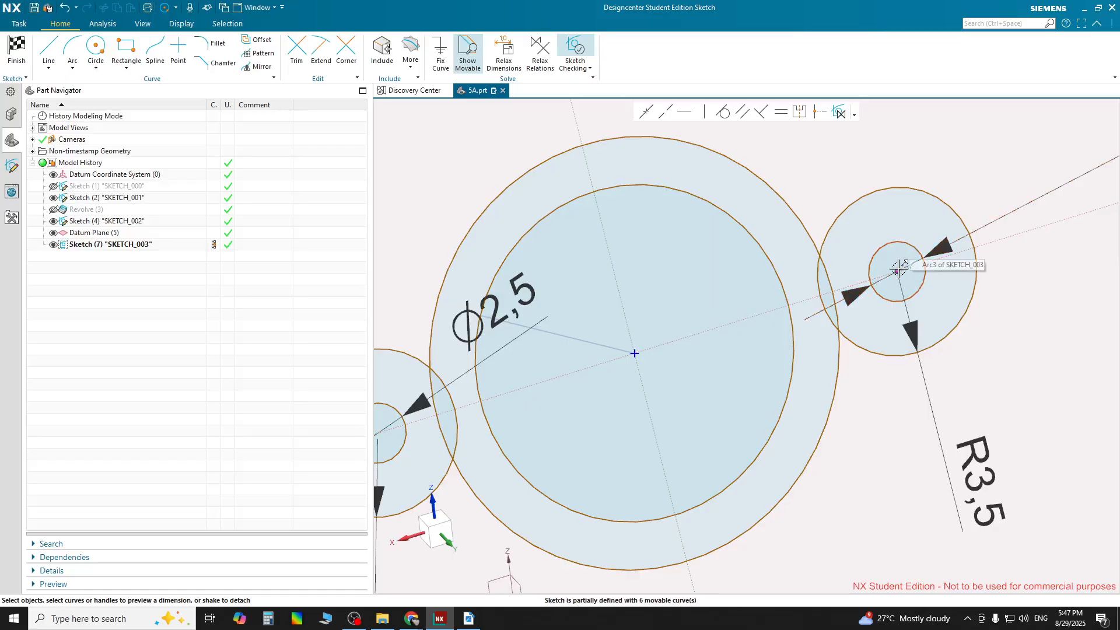
click(897, 271)
scroll(819, 348, down, 3)
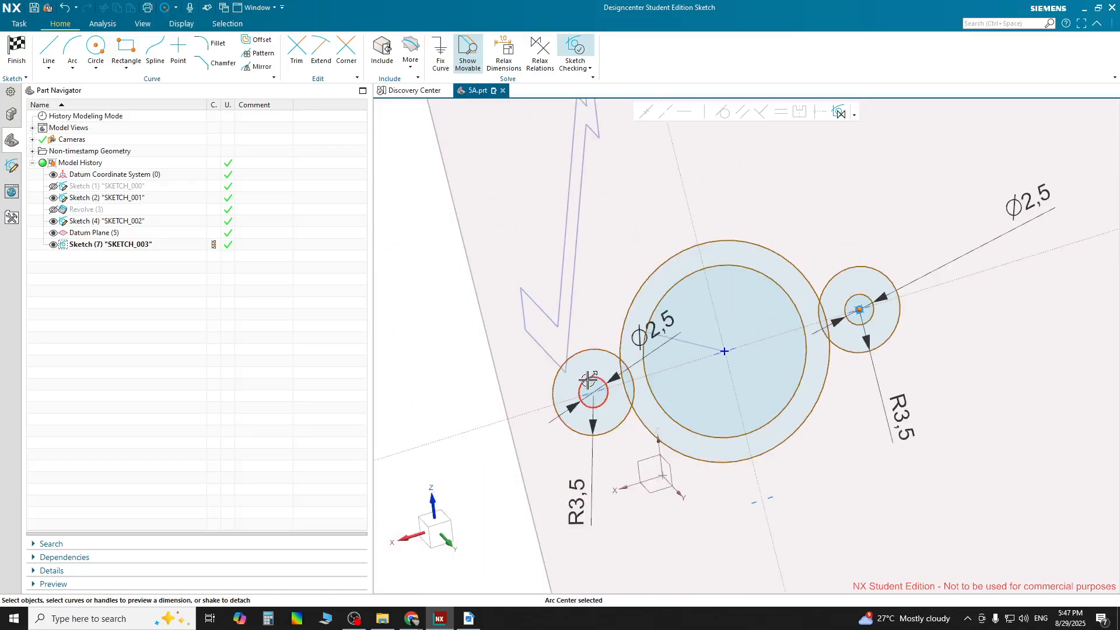
scroll(590, 385, up, 3)
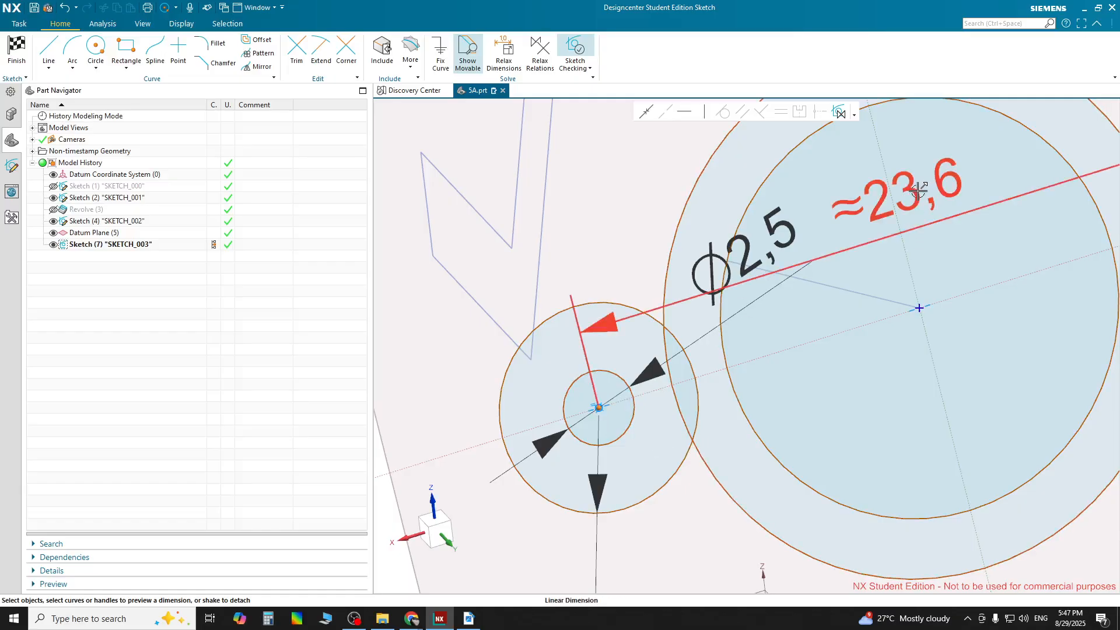
click(901, 257)
click(904, 446)
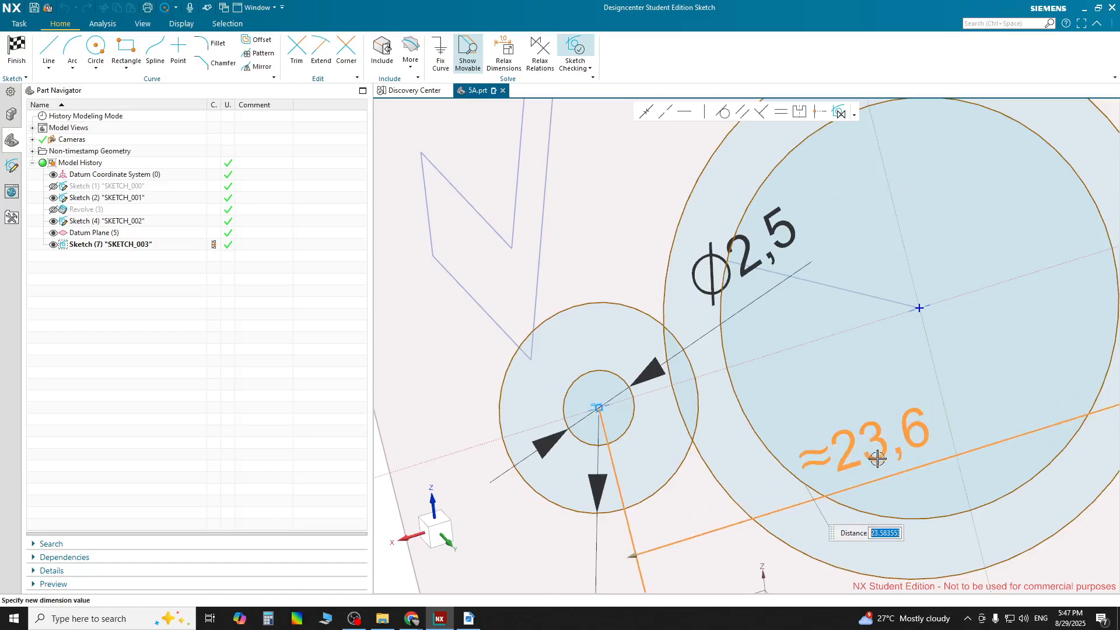
scroll(896, 471, down, 1)
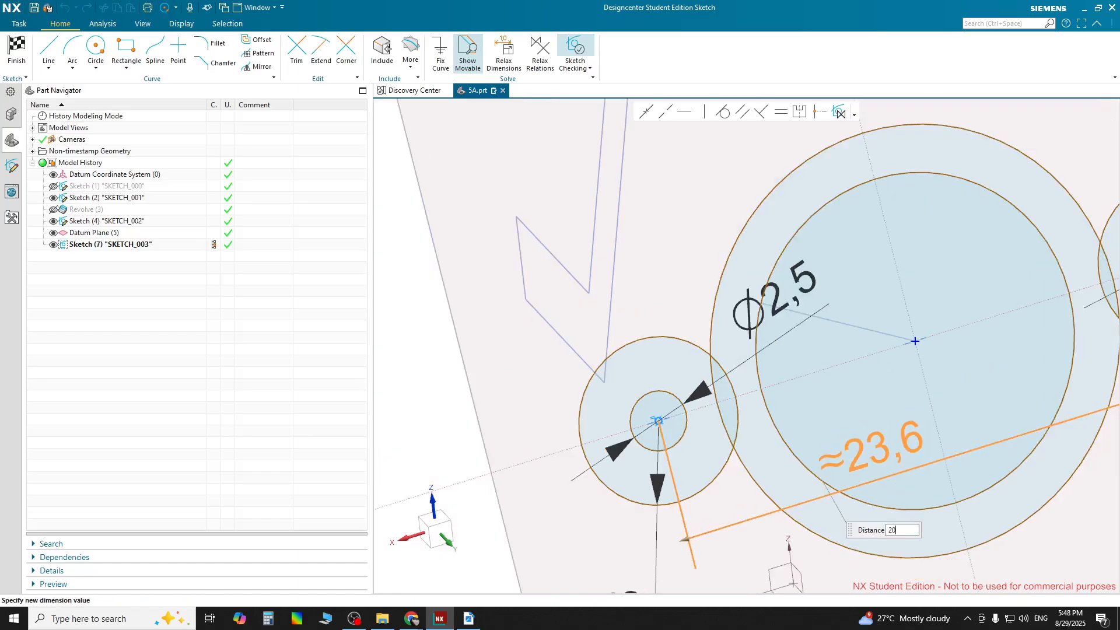
key(Return)
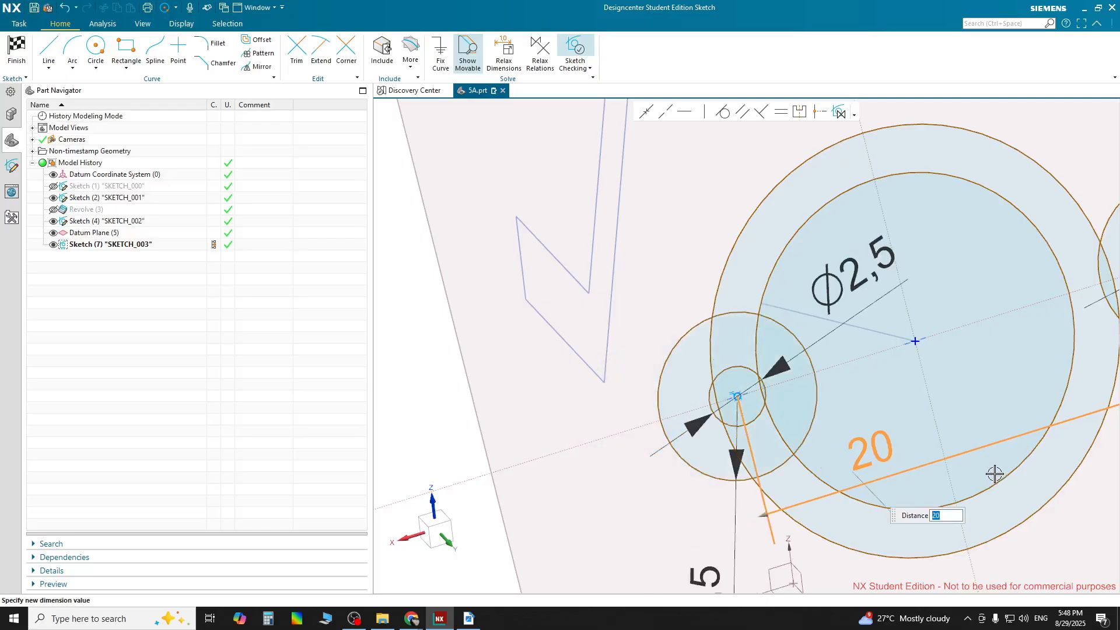
scroll(995, 474, down, 2)
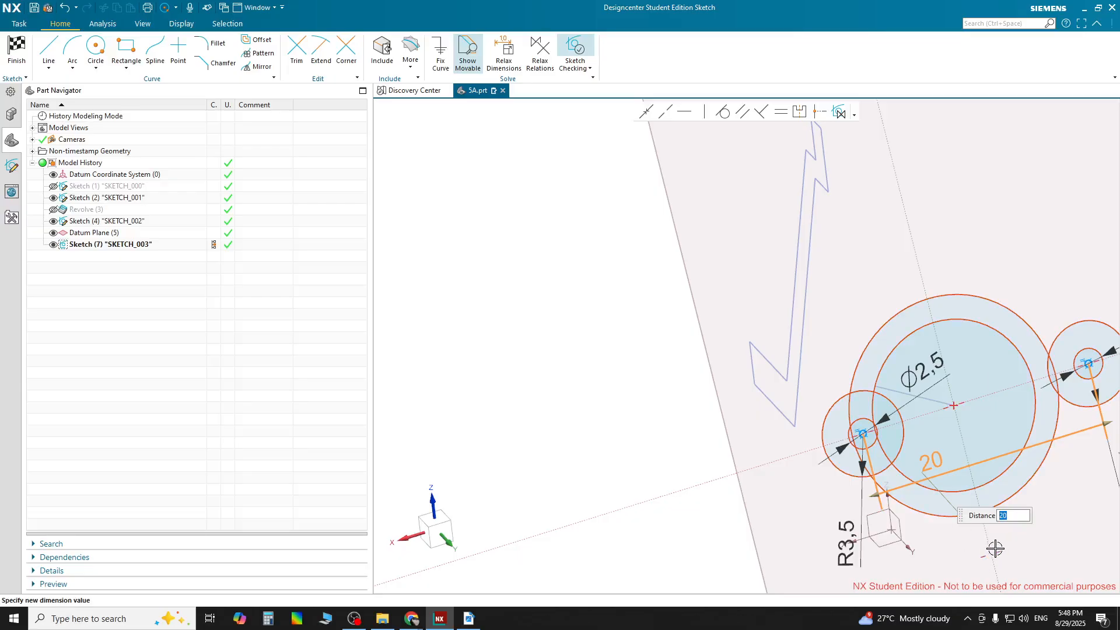
Accept the 20 mm centre distance and shift both pairs of small circles along the horizontal axis until roughly centred on the large circles.
middle_click(987, 460)
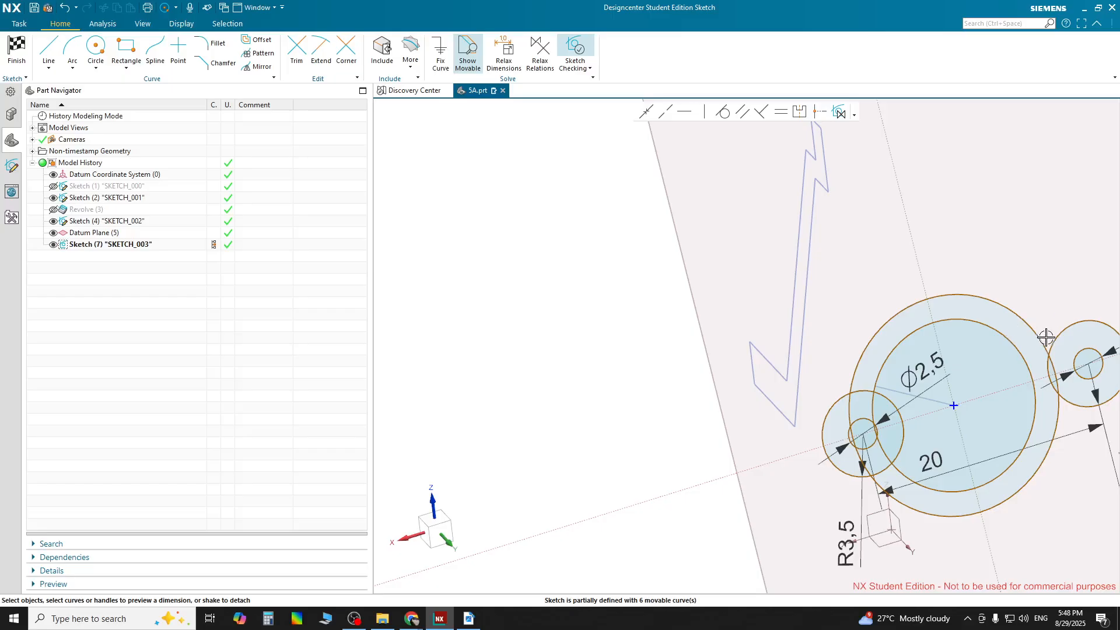
mouse_move(1042, 353)
shift+middle_down()
mouse_move(960, 350)
mouse_move(869, 280)
mouse_move(895, 272)
shift+middle_up()
scroll(836, 366, up, 2)
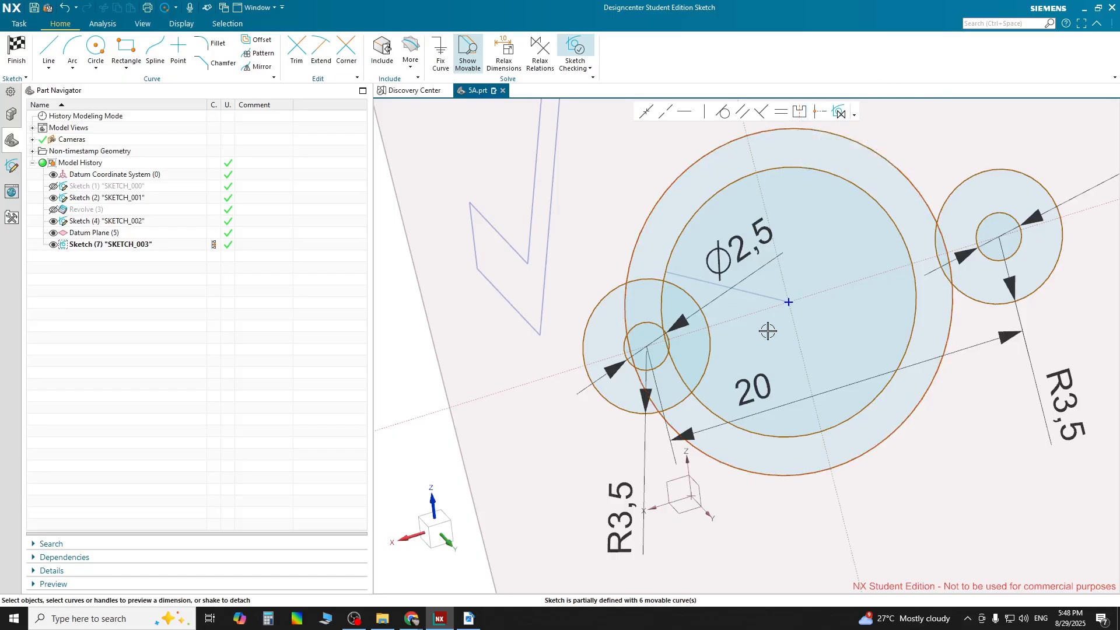
click(998, 236)
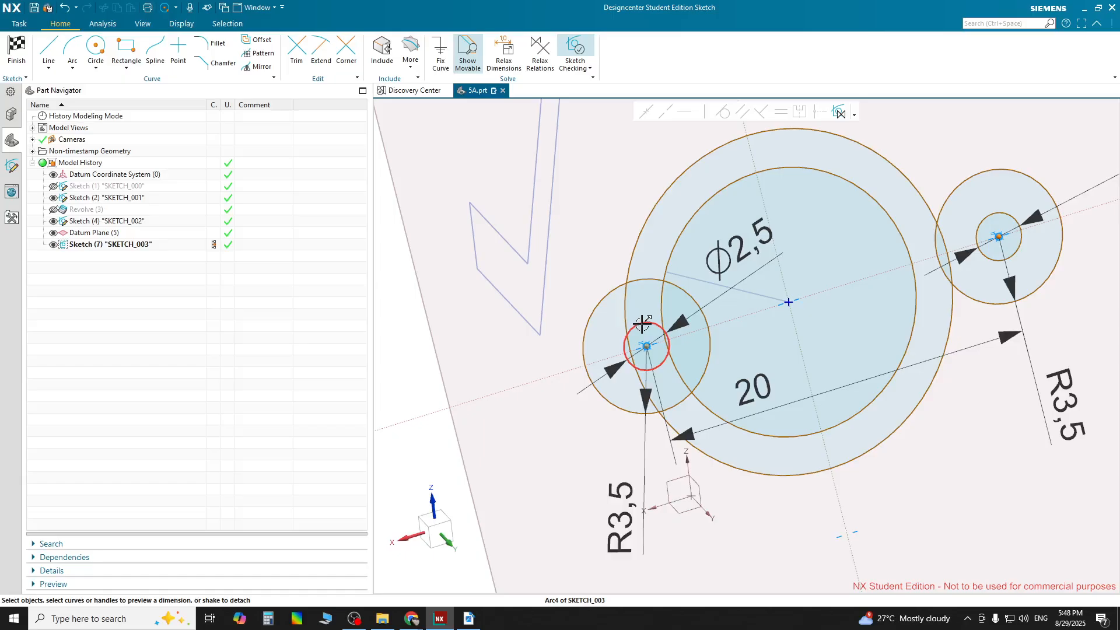
click(647, 344)
click(647, 346)
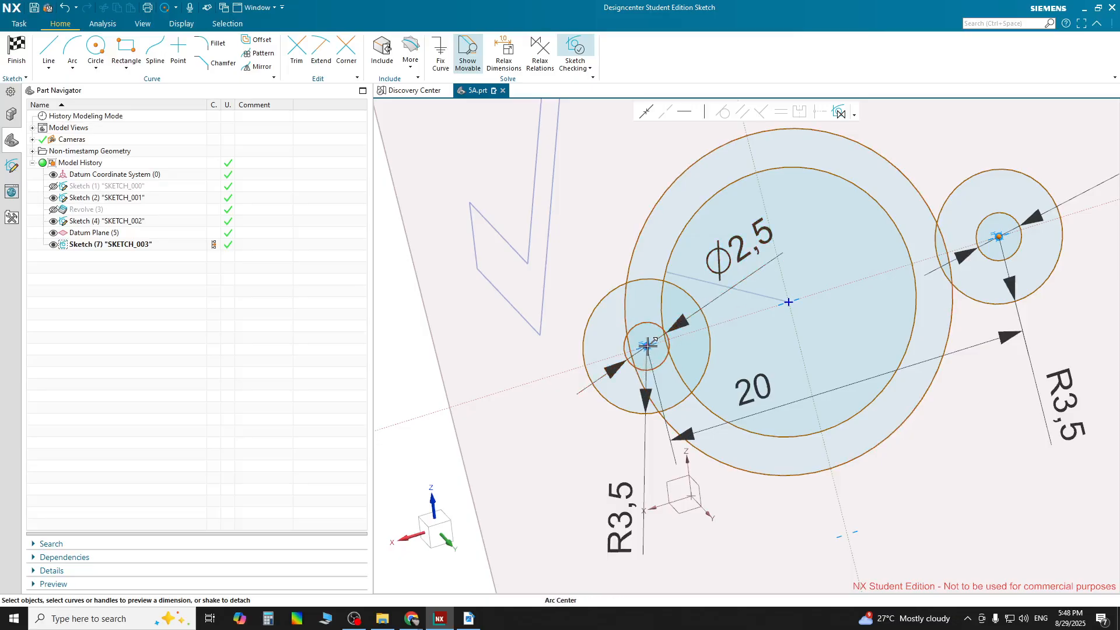
mouse_move(646, 349)
mouse_down()
mouse_move(601, 357)
mouse_move(610, 359)
mouse_up()
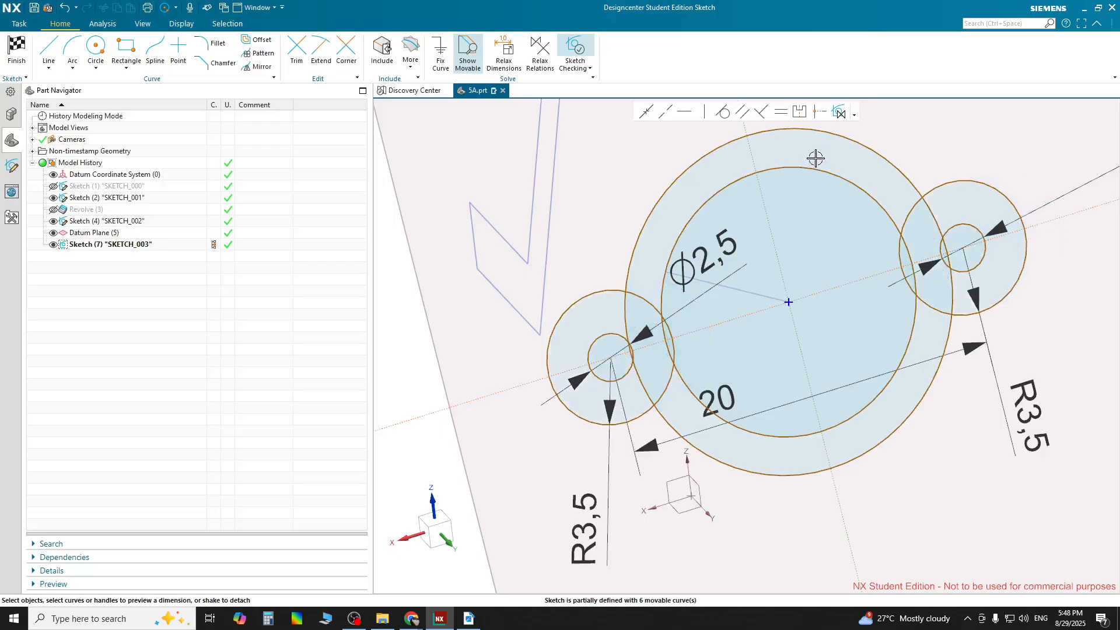
click(801, 114)
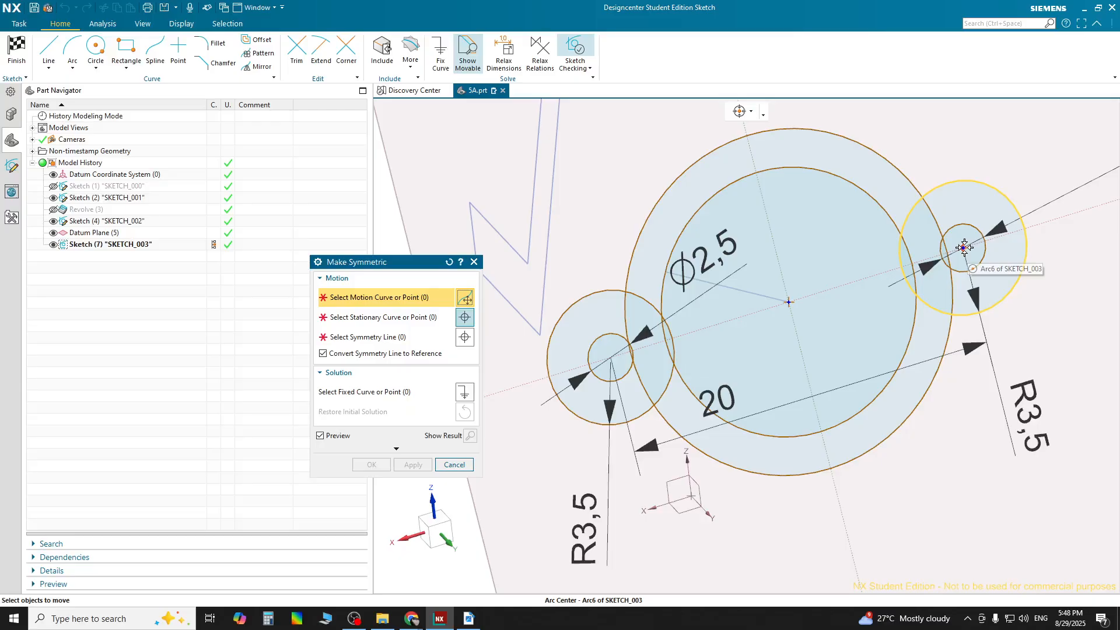
key(Escape)
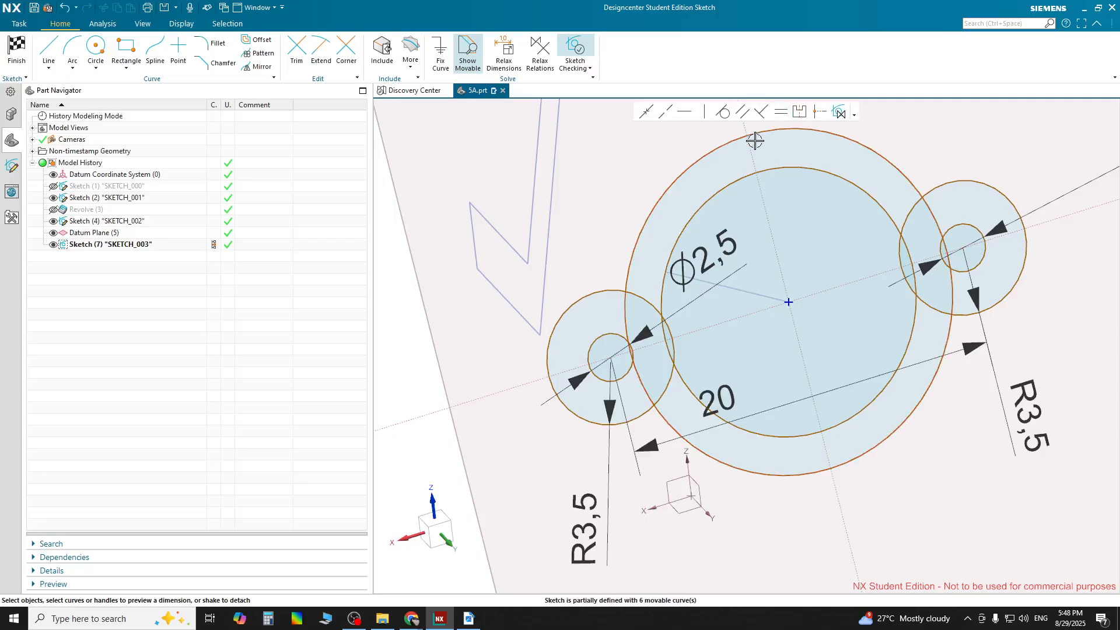
click(842, 508)
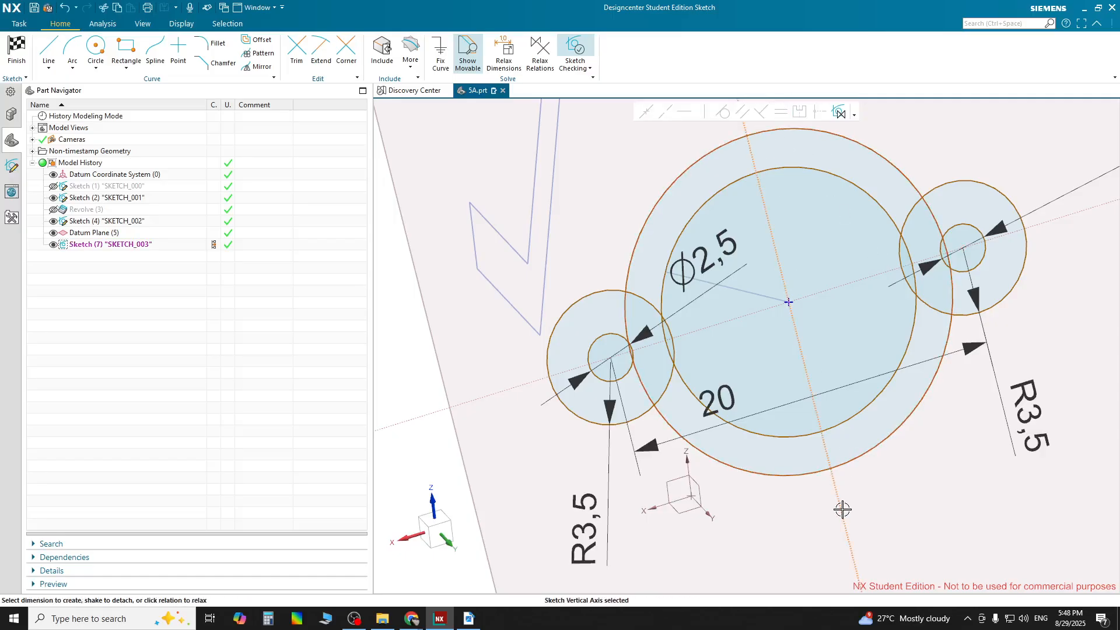
click(963, 247)
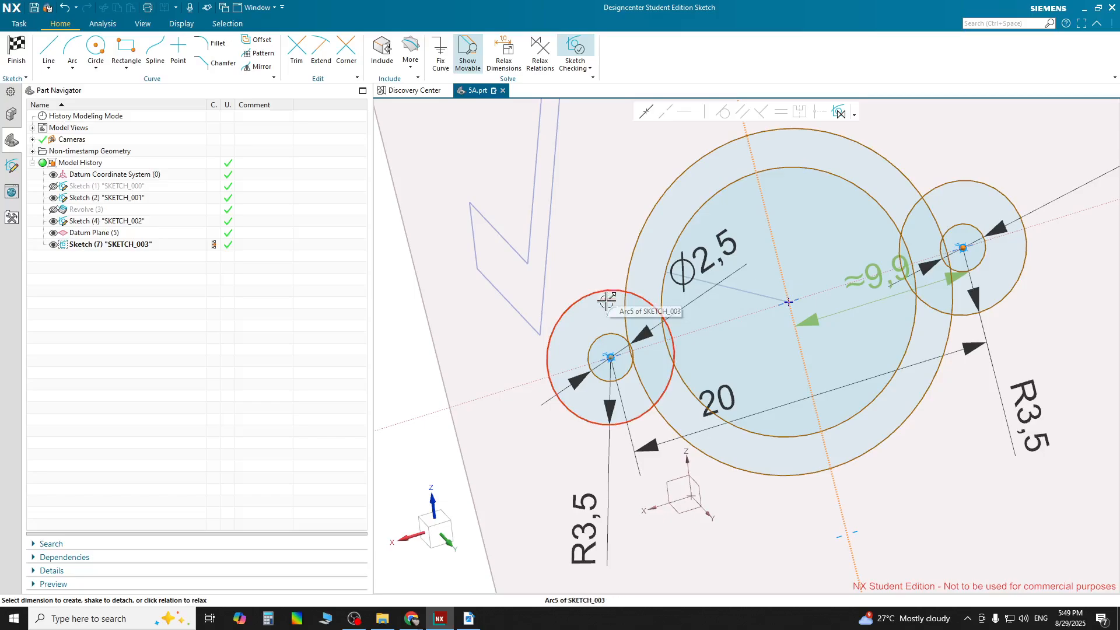
key(Escape)
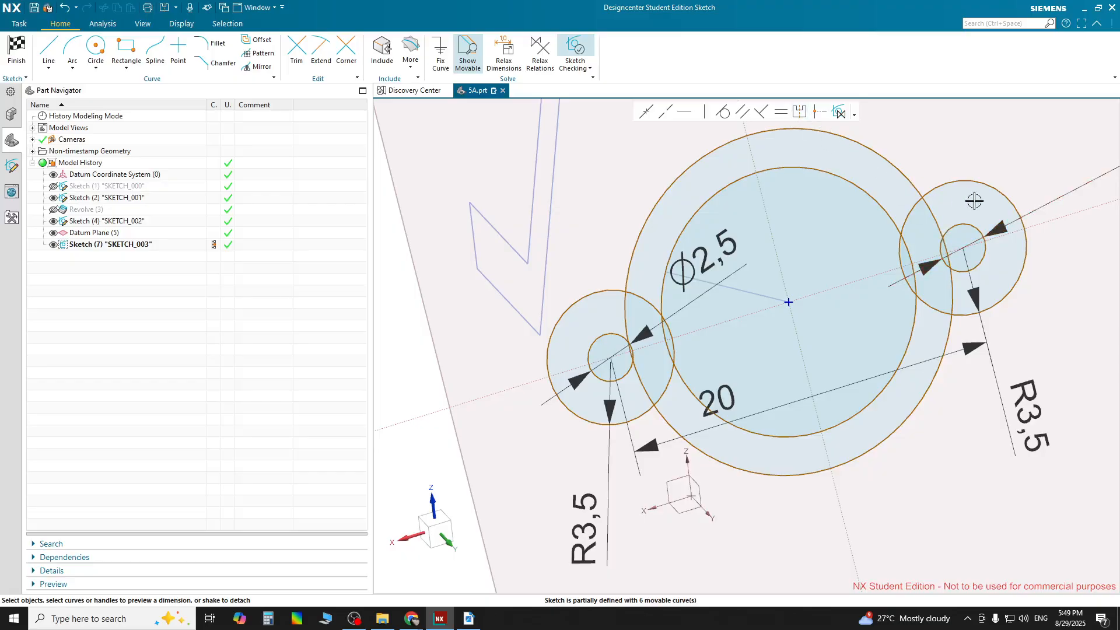
click(964, 250)
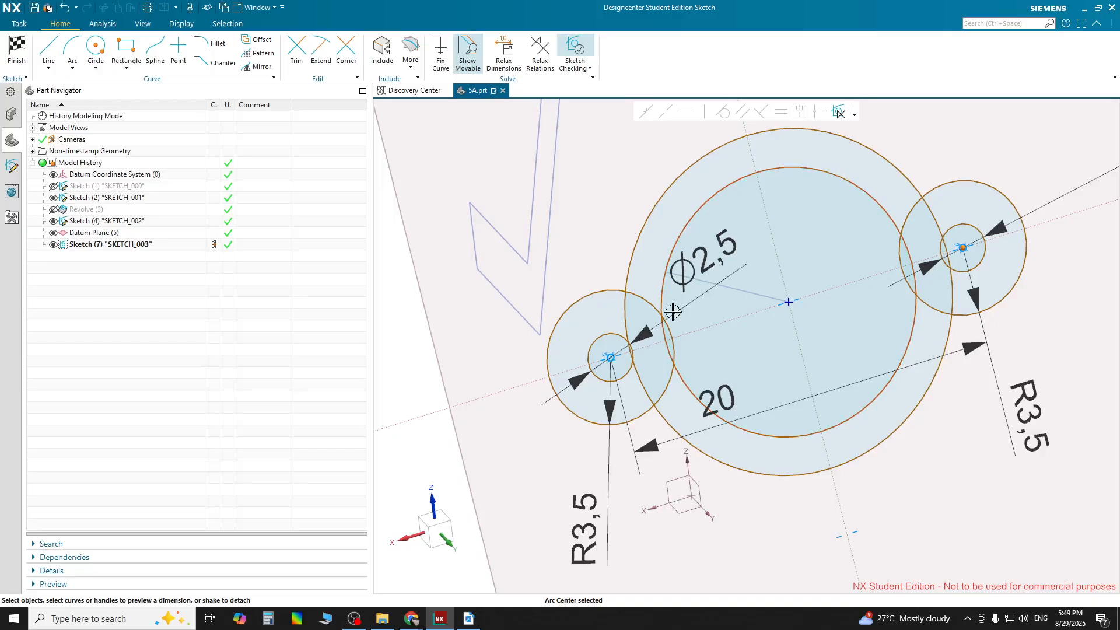
click(611, 357)
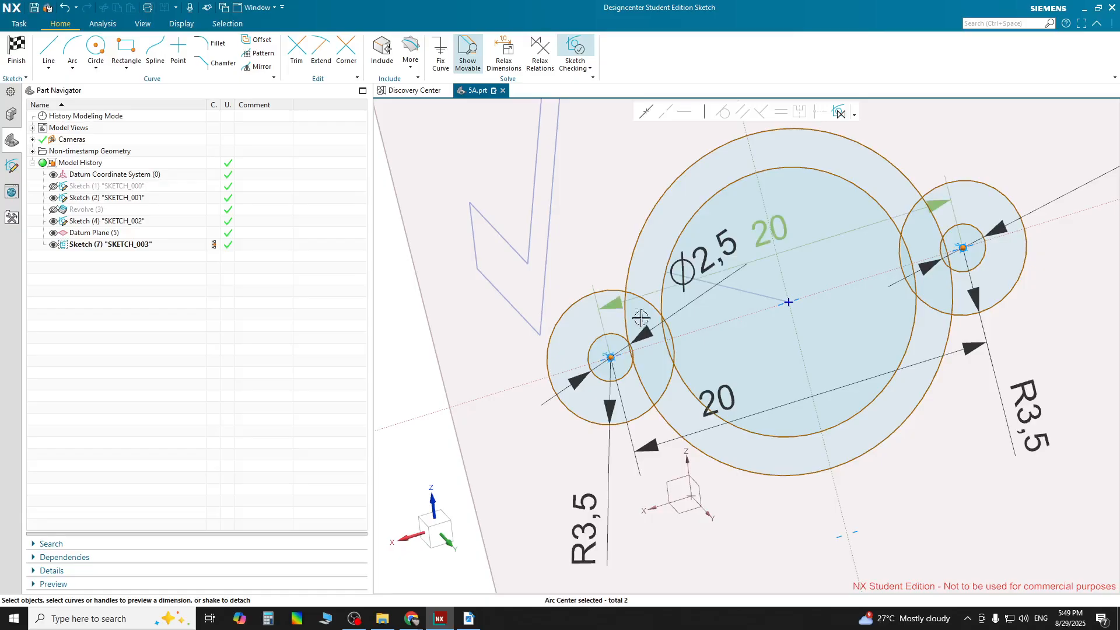
key(Escape)
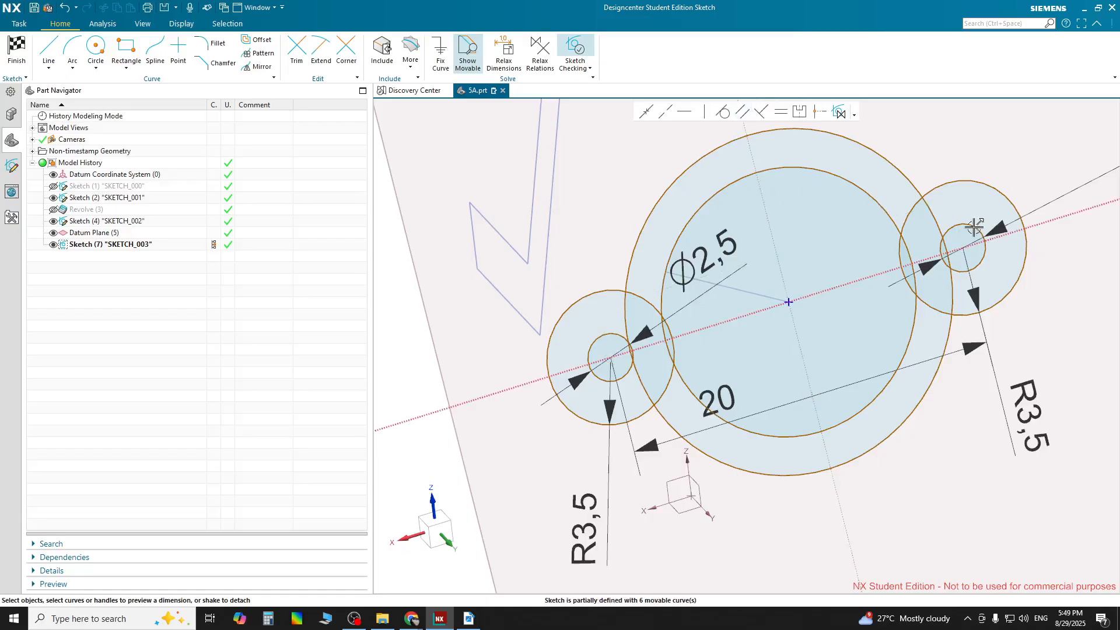
Make the centres of the two 2.5 mm circles symmetric about the sketch's vertical axis.
click(803, 111)
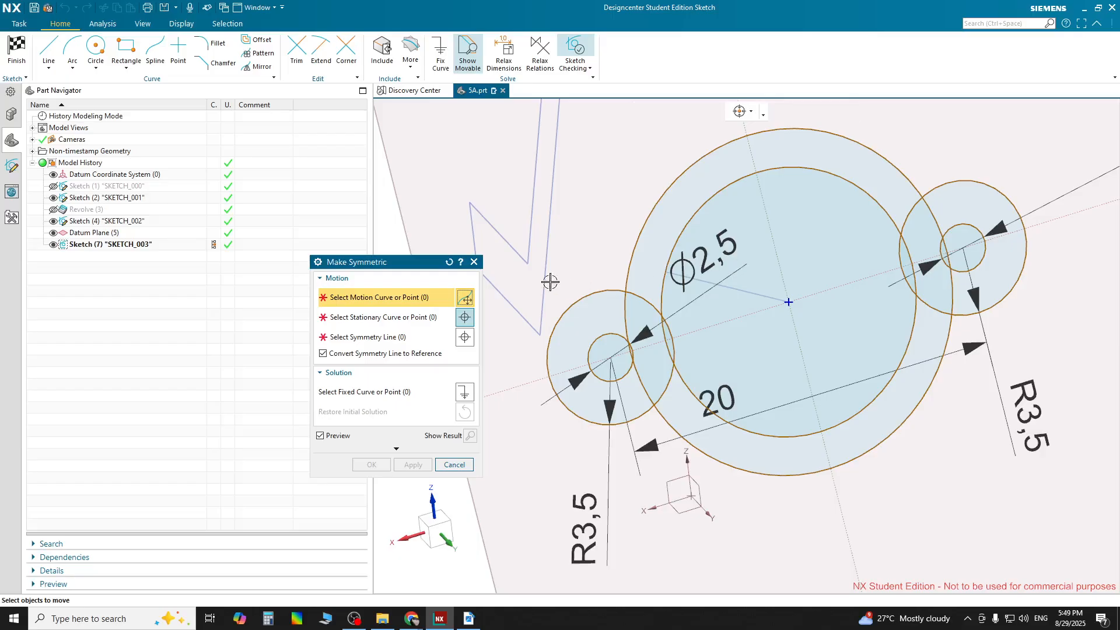
drag(393, 263, 388, 192)
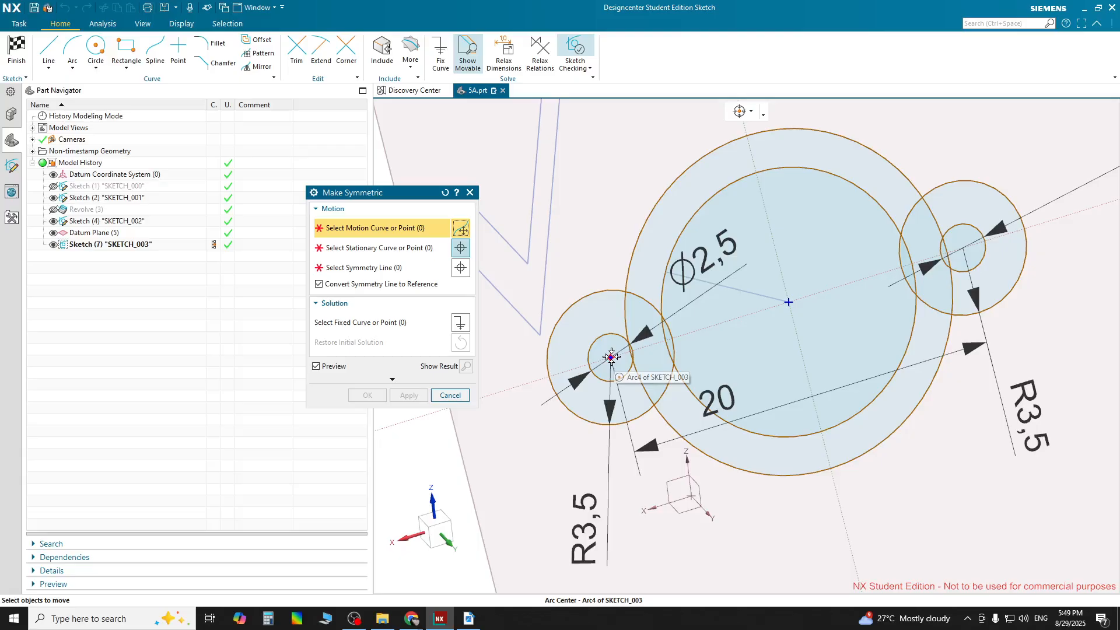
click(609, 338)
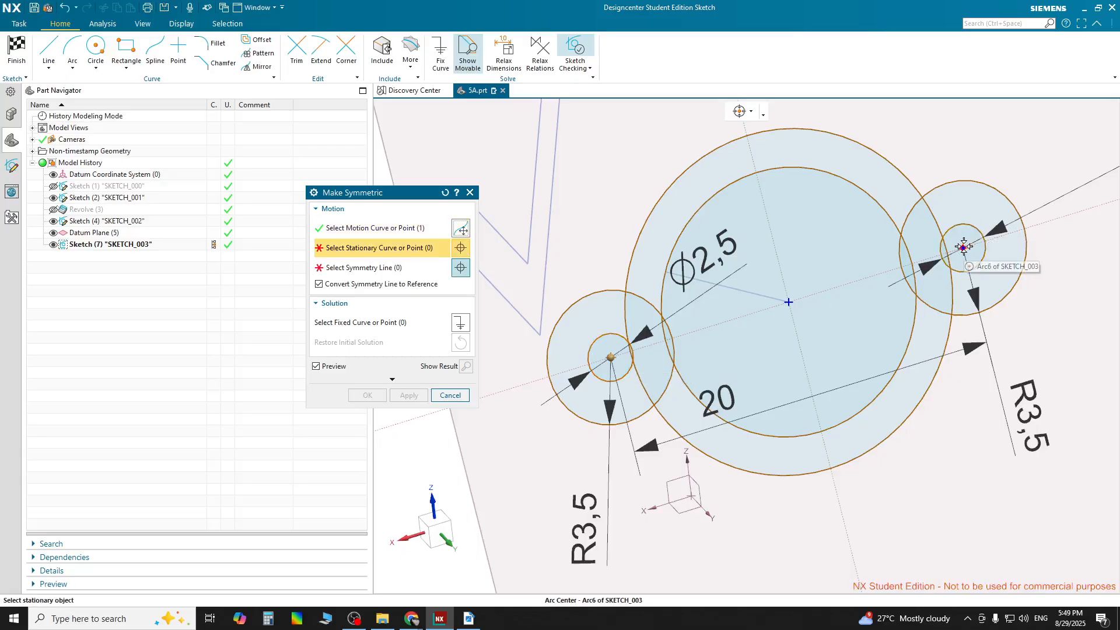
click(963, 226)
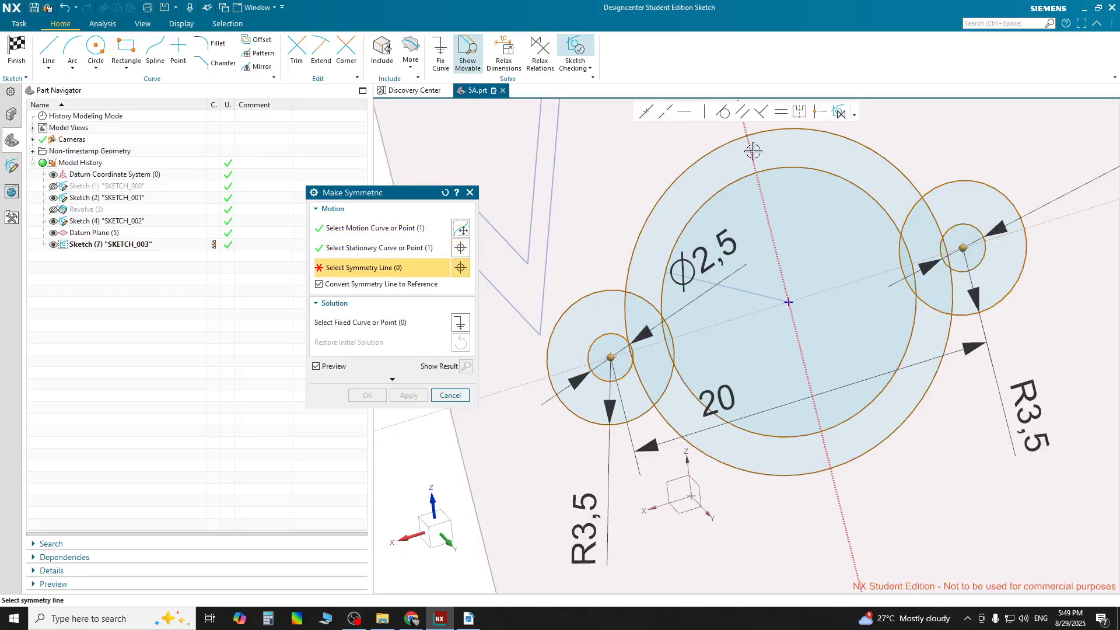
click(844, 509)
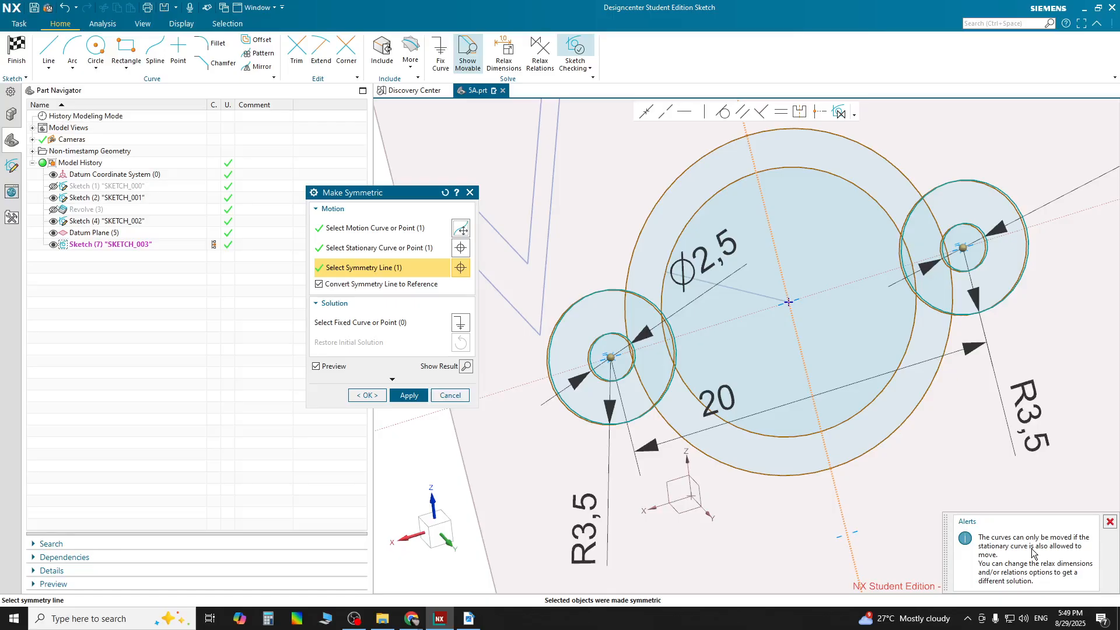
click(1110, 522)
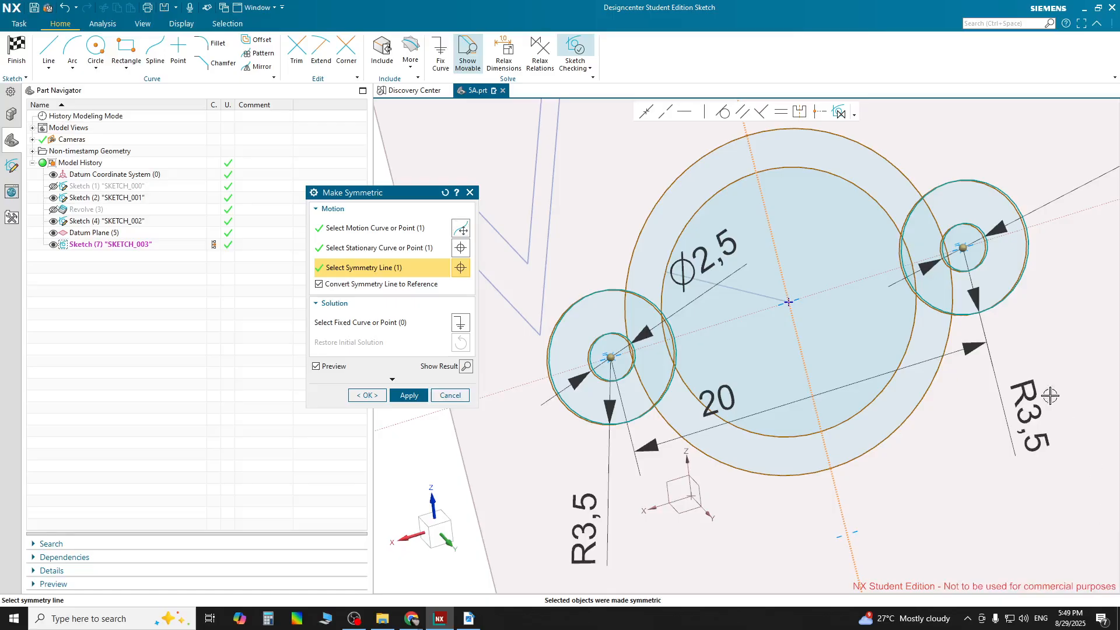
middle_click(560, 283)
Examine the sketch relations at the centres of both pairs of small circles.
scroll(632, 398, up, 2)
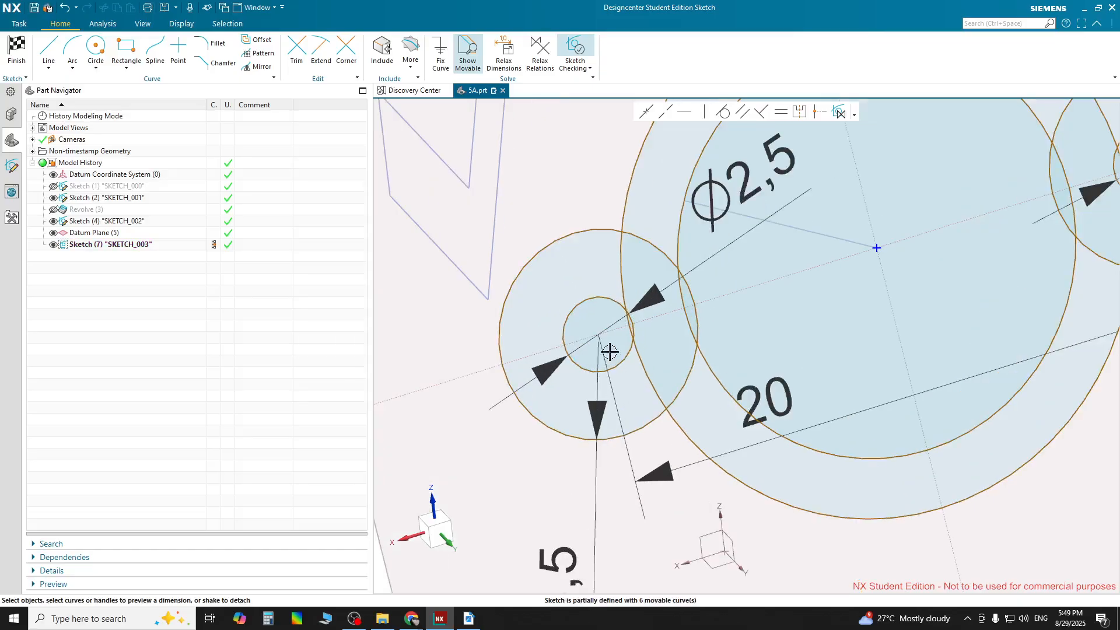
click(596, 302)
click(596, 332)
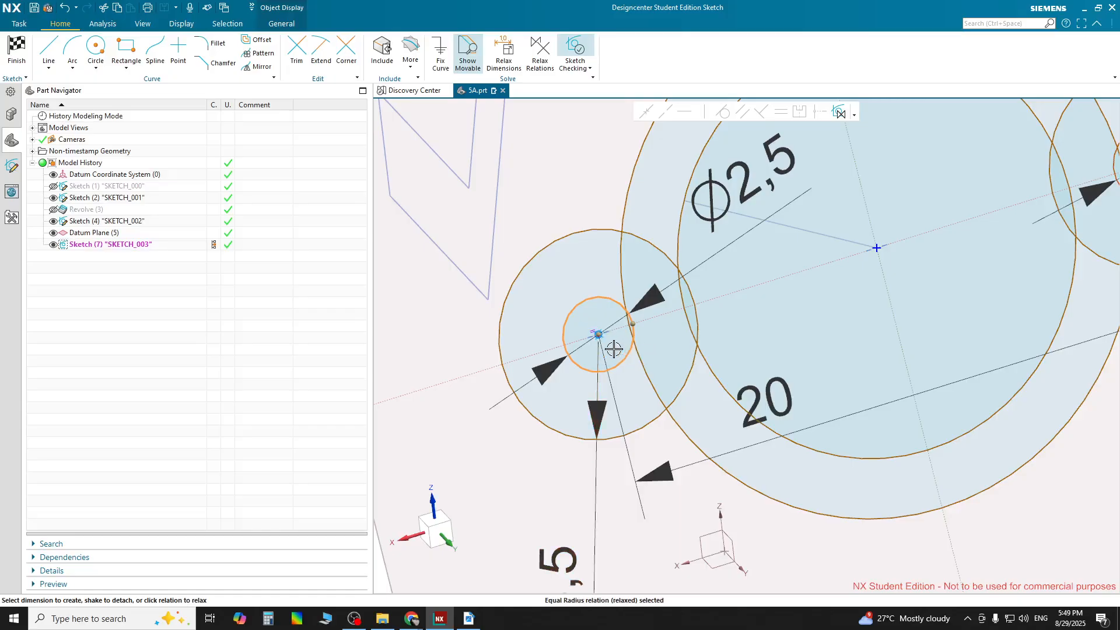
scroll(613, 348, up, 3)
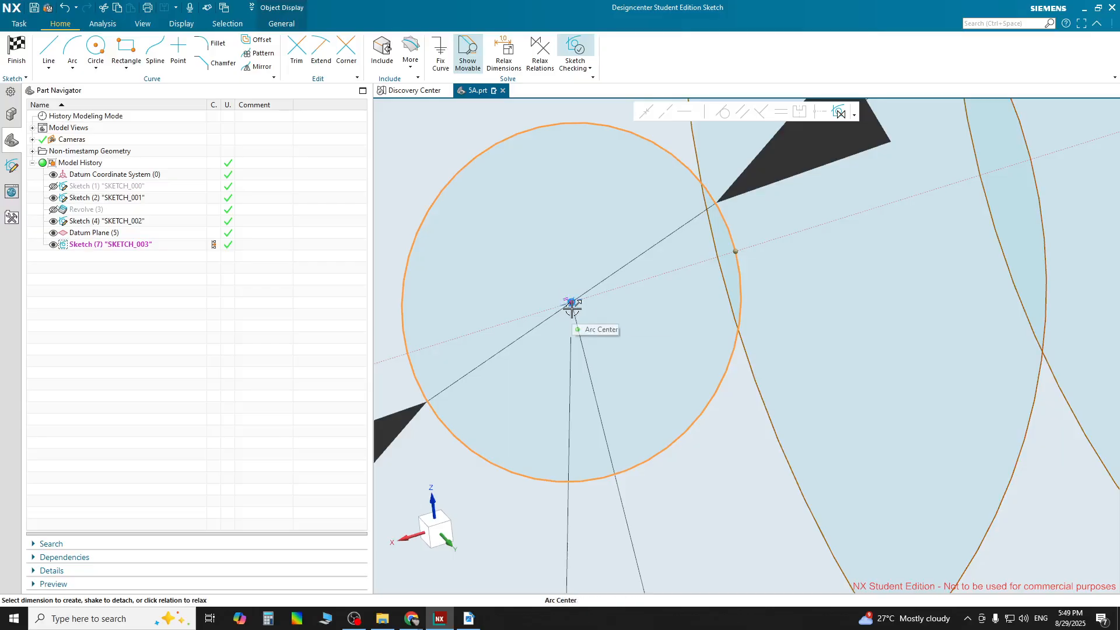
scroll(572, 308, up, 3)
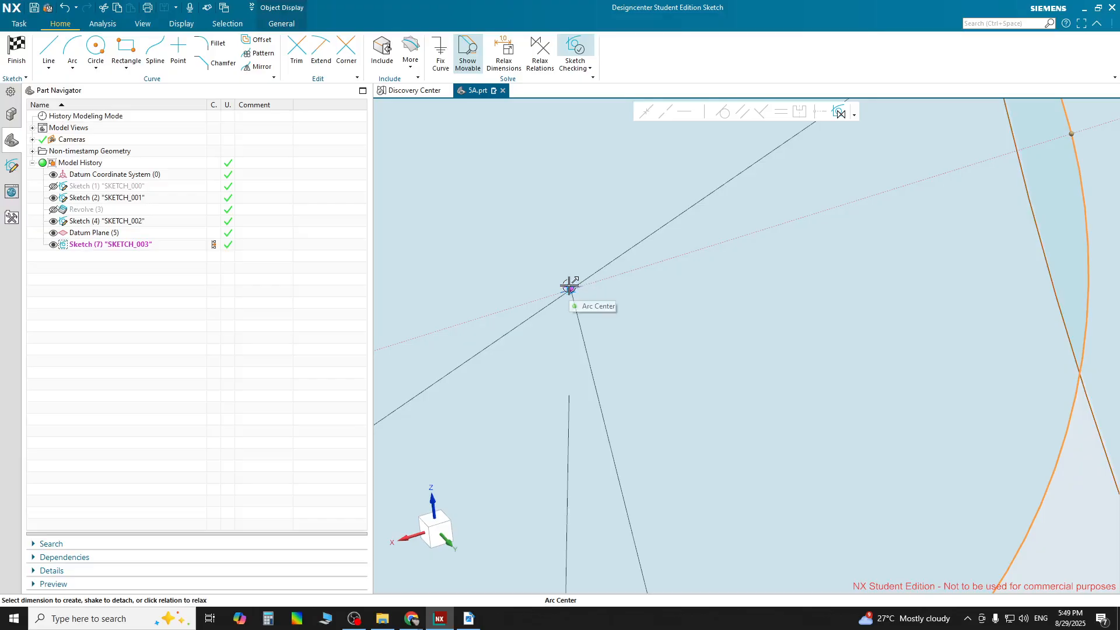
click(570, 286)
scroll(597, 331, down, 5)
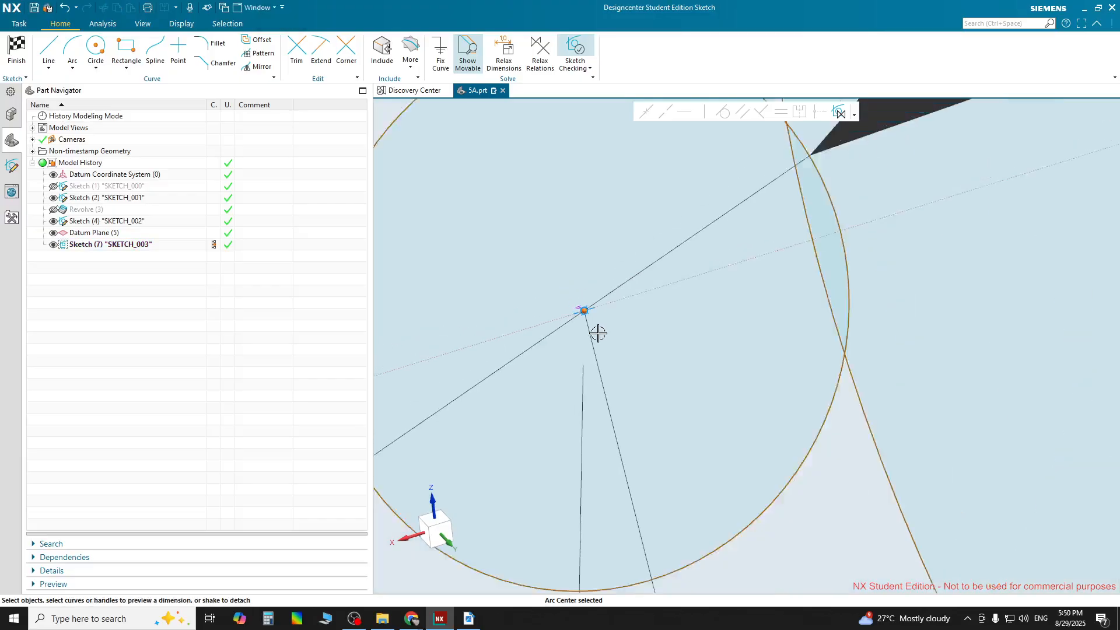
scroll(875, 325, down, 5)
scroll(997, 247, up, 5)
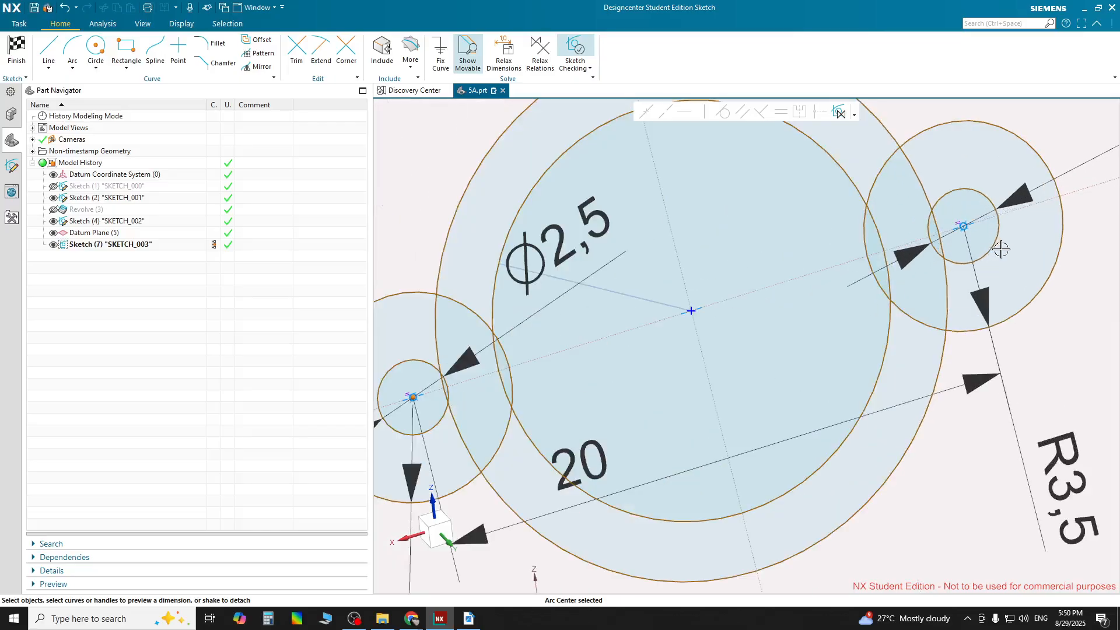
click(940, 225)
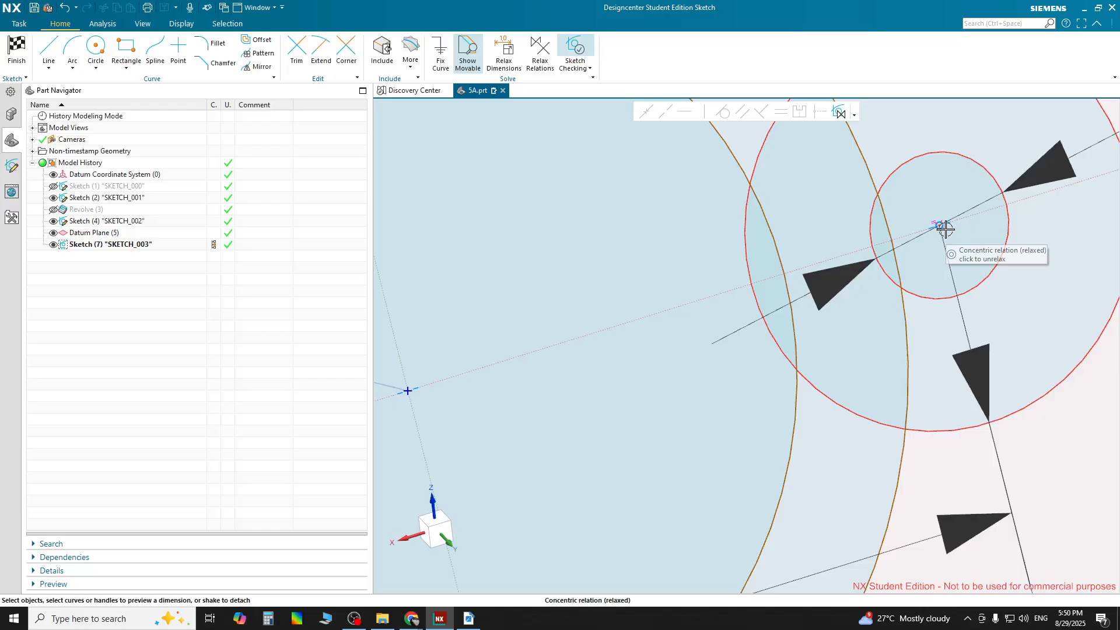
scroll(945, 229, down, 5)
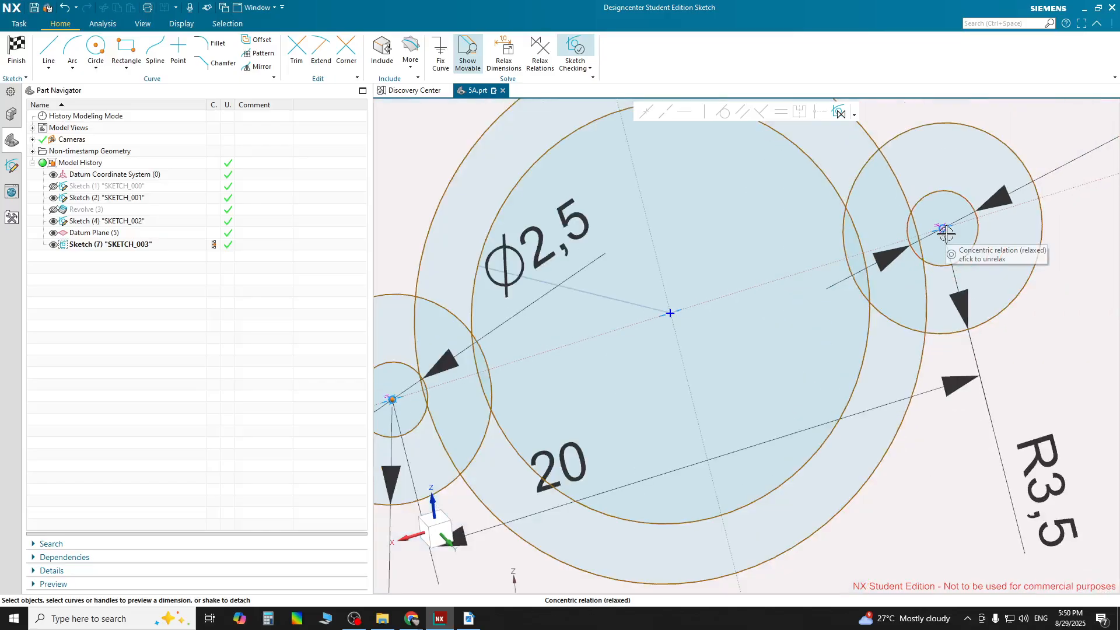
click(955, 230)
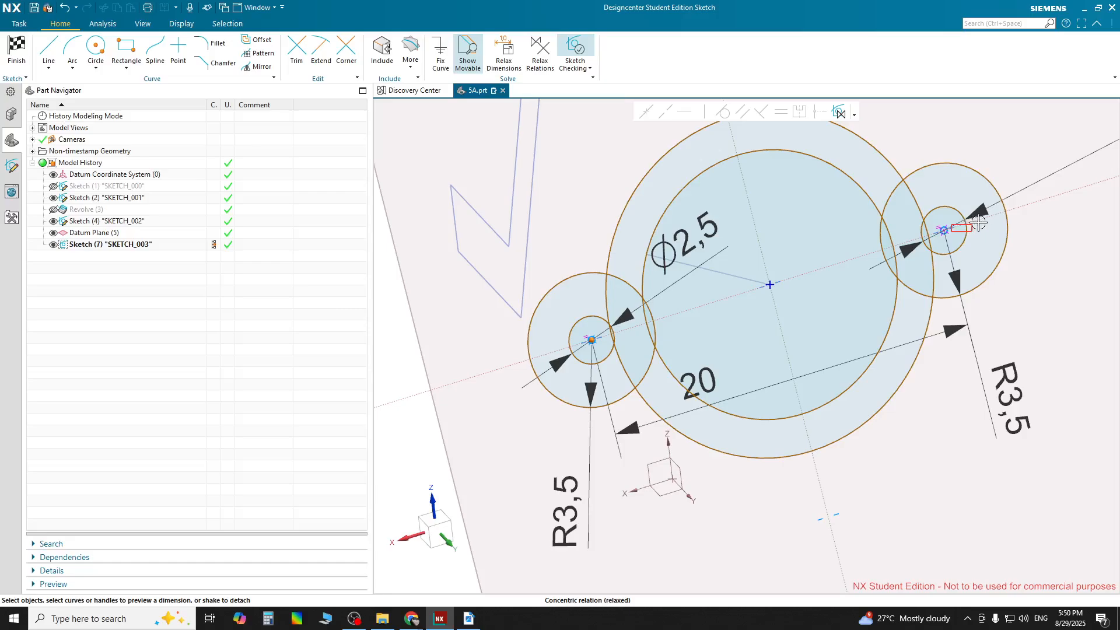
key(Delete)
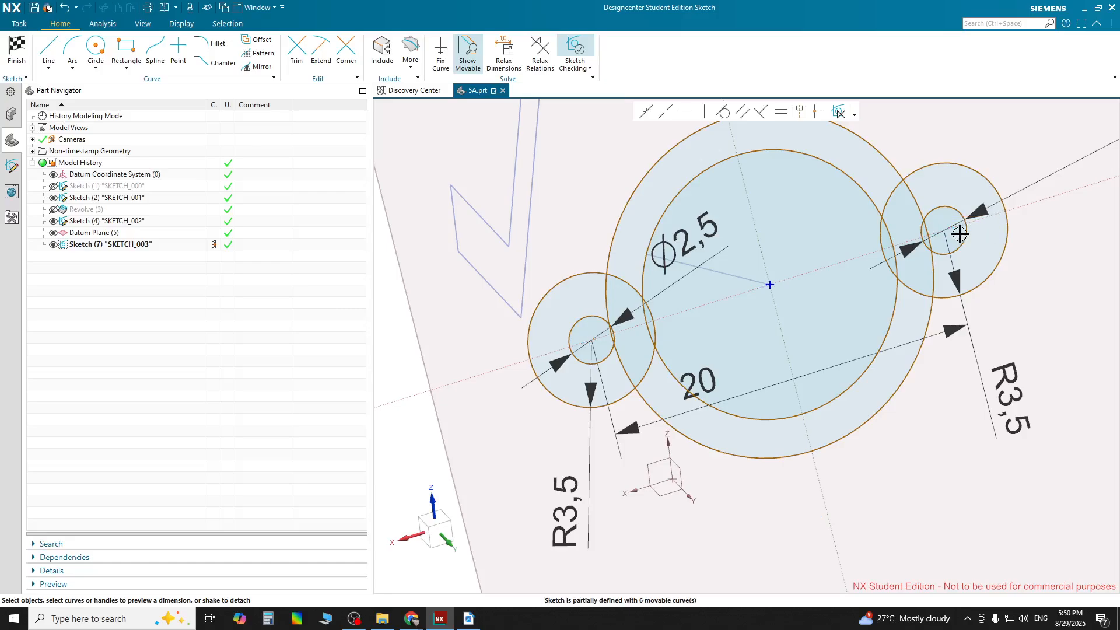
Shift the small circle pairs along the horizontal axis to check whether they still move together, and clear the selection.
click(945, 165)
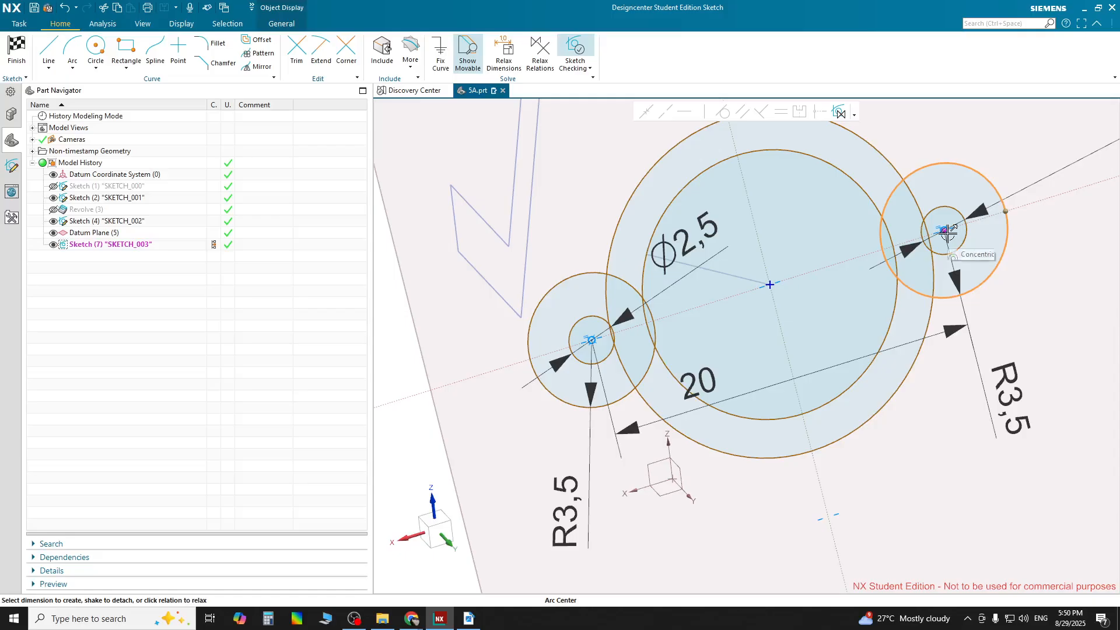
mouse_move(946, 231)
mouse_down()
mouse_move(1002, 211)
mouse_move(933, 297)
mouse_move(945, 305)
mouse_move(852, 345)
mouse_move(949, 315)
mouse_up()
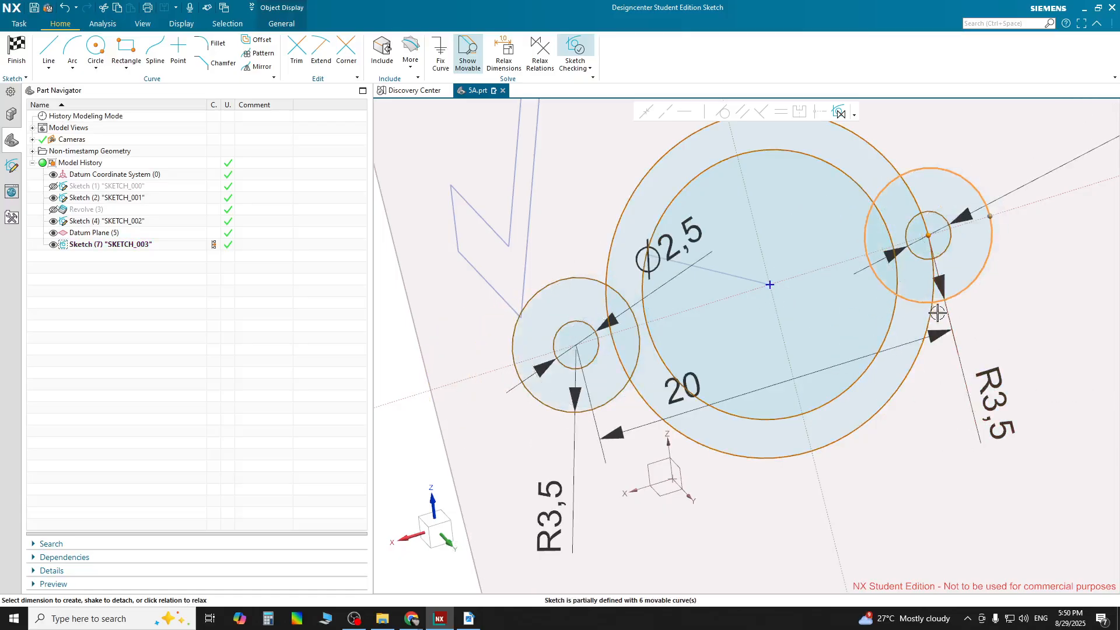
click(939, 342)
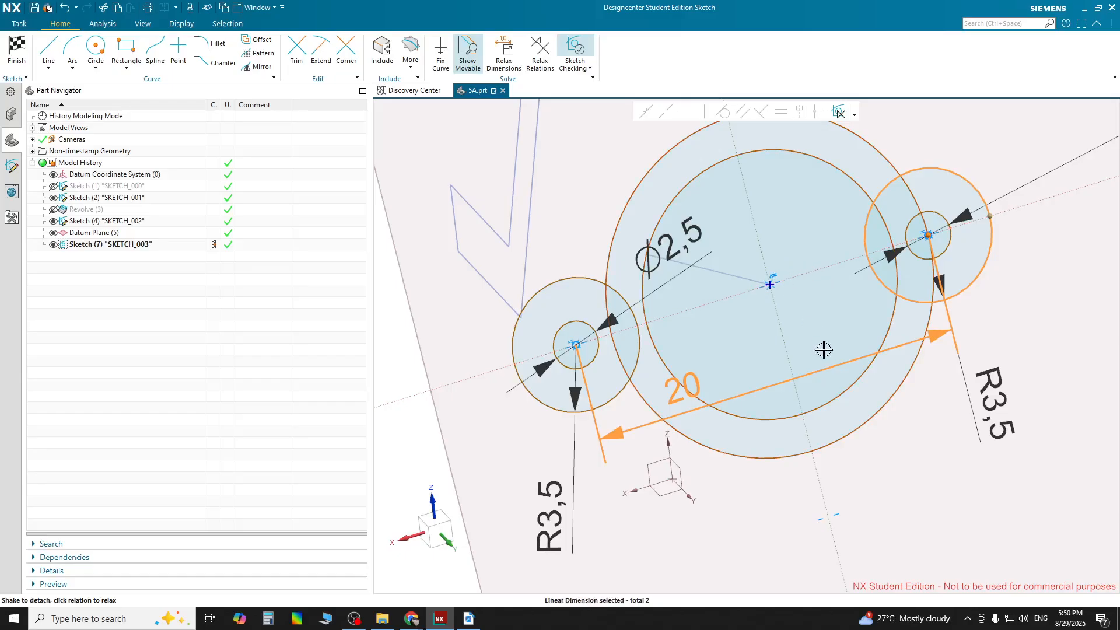
key(Escape)
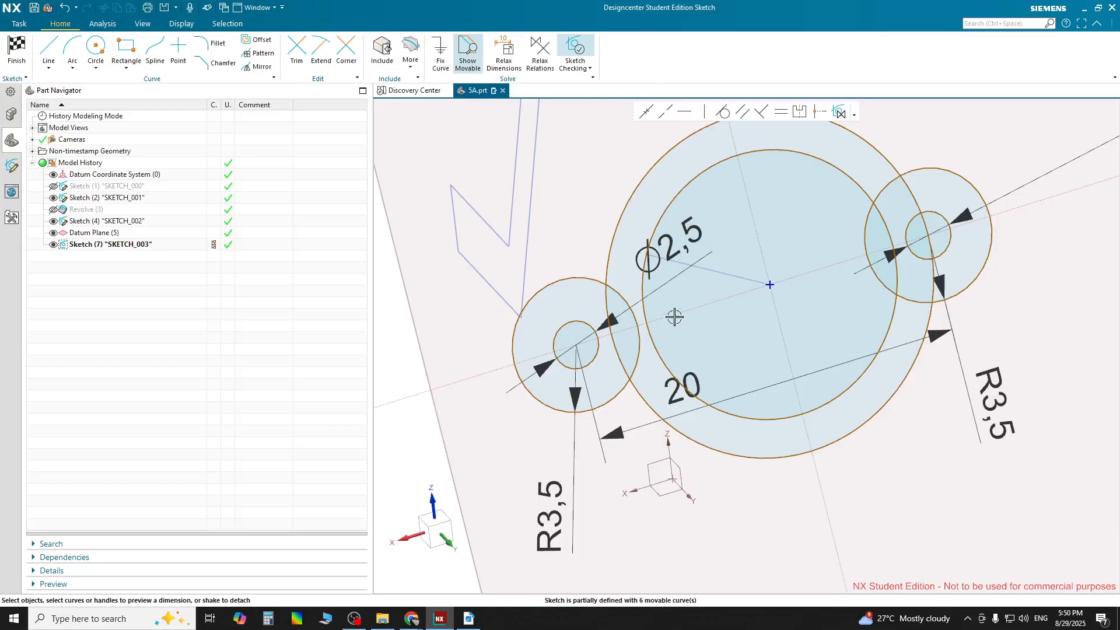
Delete the 20 mm distance dimension between the small circle centres and try to move one circle pair outward along the axis.
click(676, 391)
key(Delete)
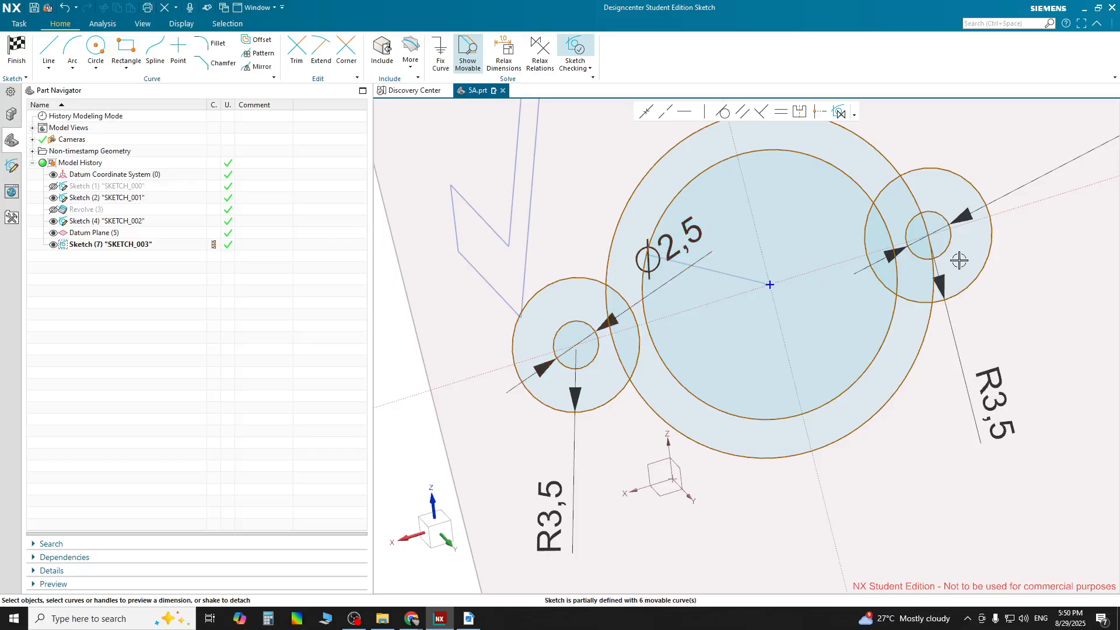
mouse_move(945, 242)
mouse_down()
mouse_move(980, 236)
mouse_move(970, 243)
mouse_move(974, 229)
mouse_up()
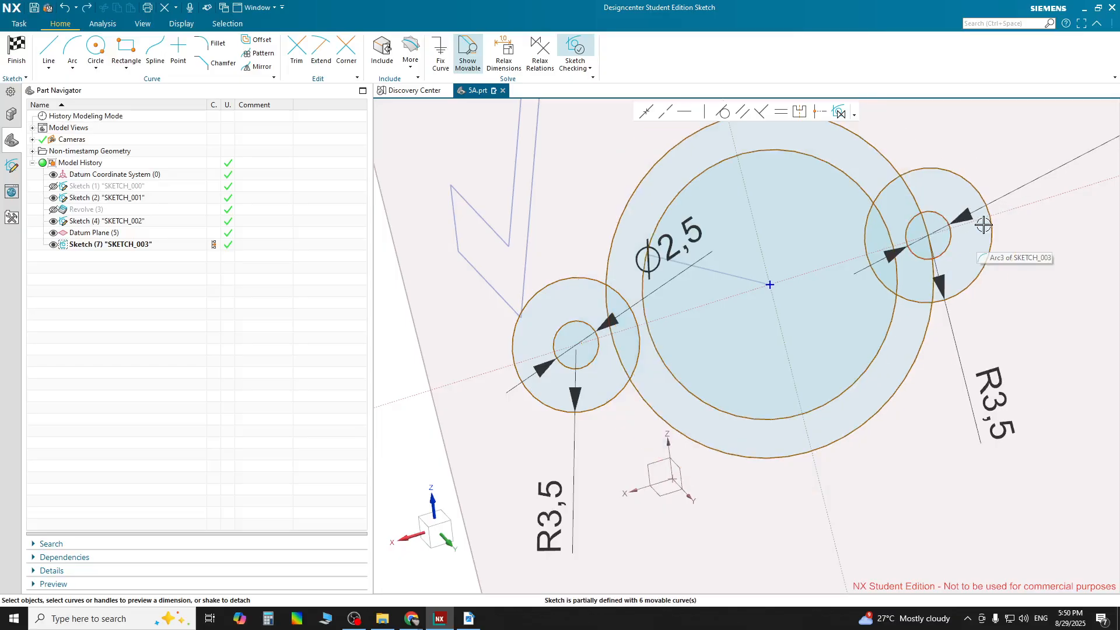
Try to shift the right ear's 2.5 mm circle along the horizontal axis to test whether the circle pairs move together.
click(936, 214)
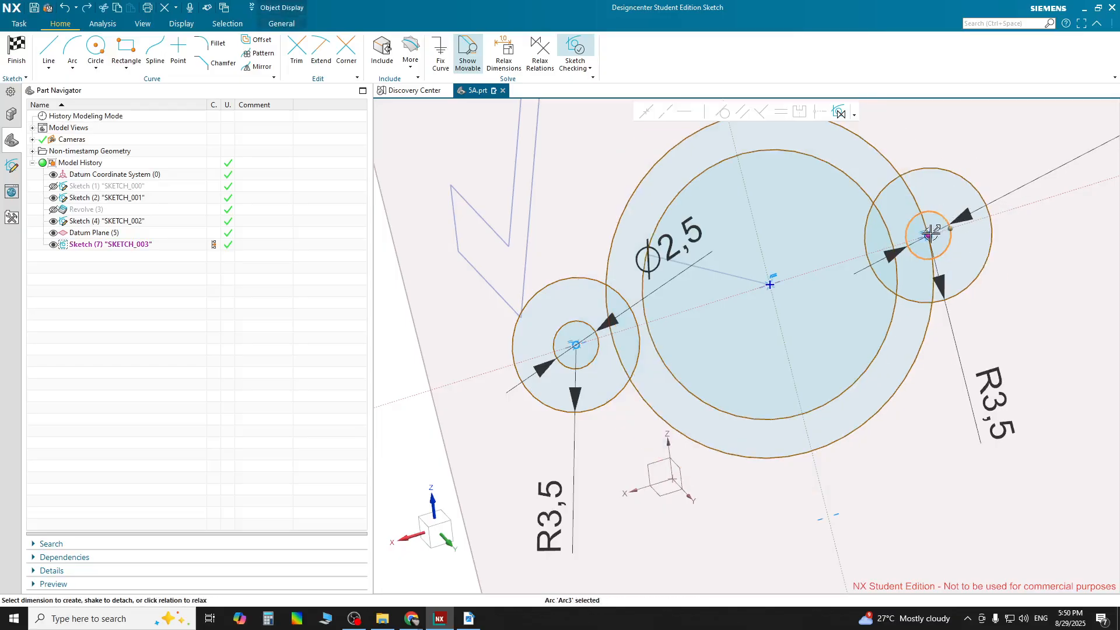
drag(931, 233, 951, 216)
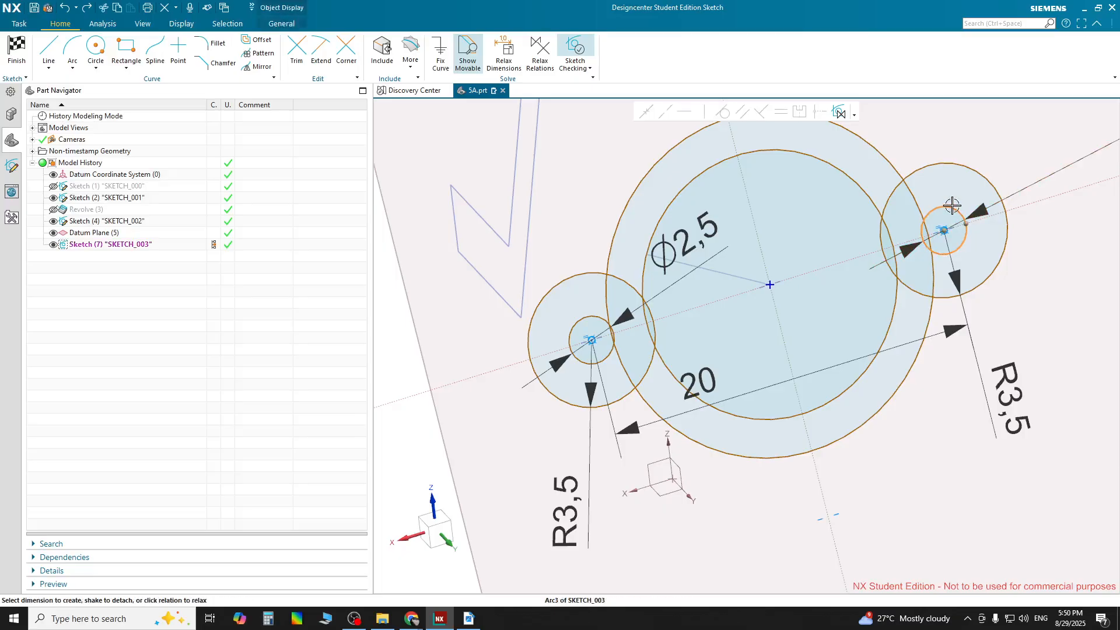
click(952, 209)
mouse_move(950, 228)
mouse_down()
mouse_move(961, 225)
mouse_move(944, 232)
mouse_up()
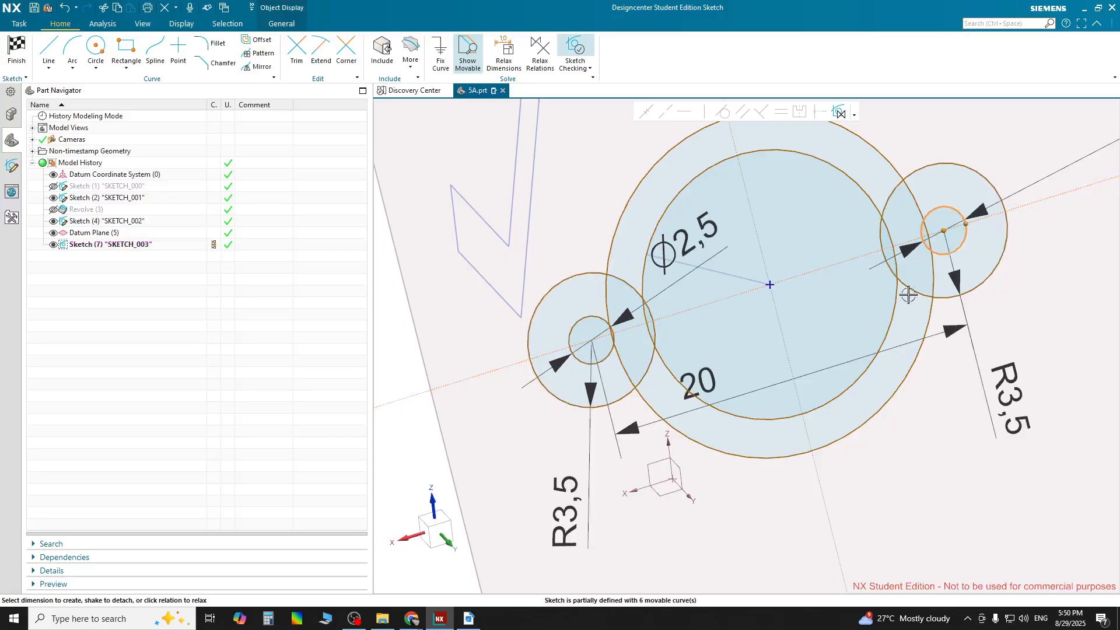
Delete the 20 mm centre-distance dimension and make the two ear circle centres symmetric about the sketch's vertical axis.
click(948, 331)
key(Delete)
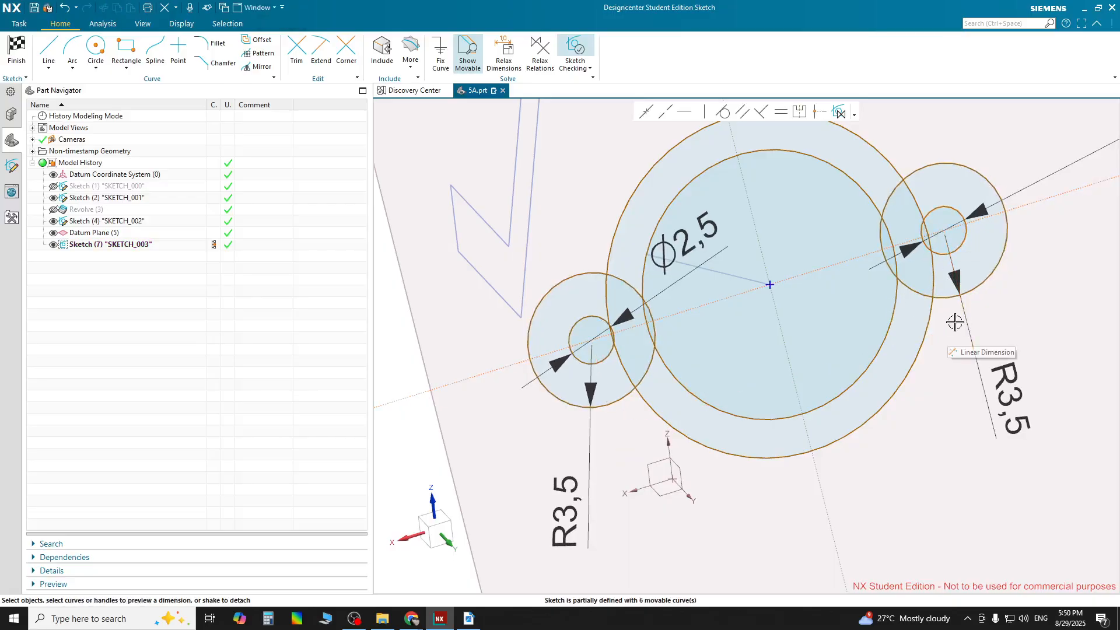
click(799, 111)
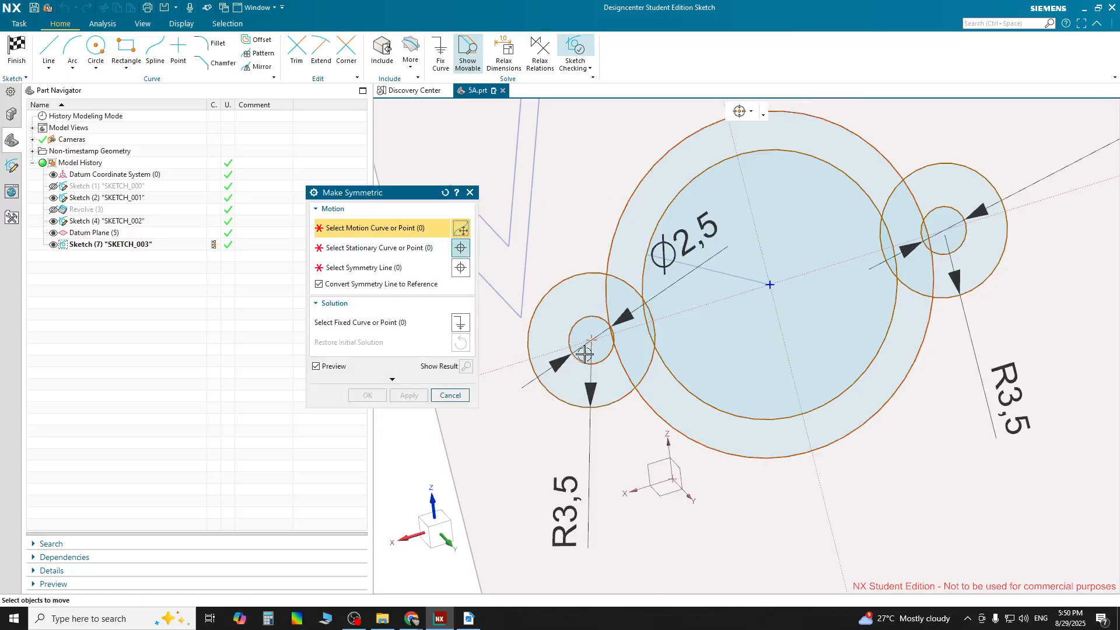
click(653, 357)
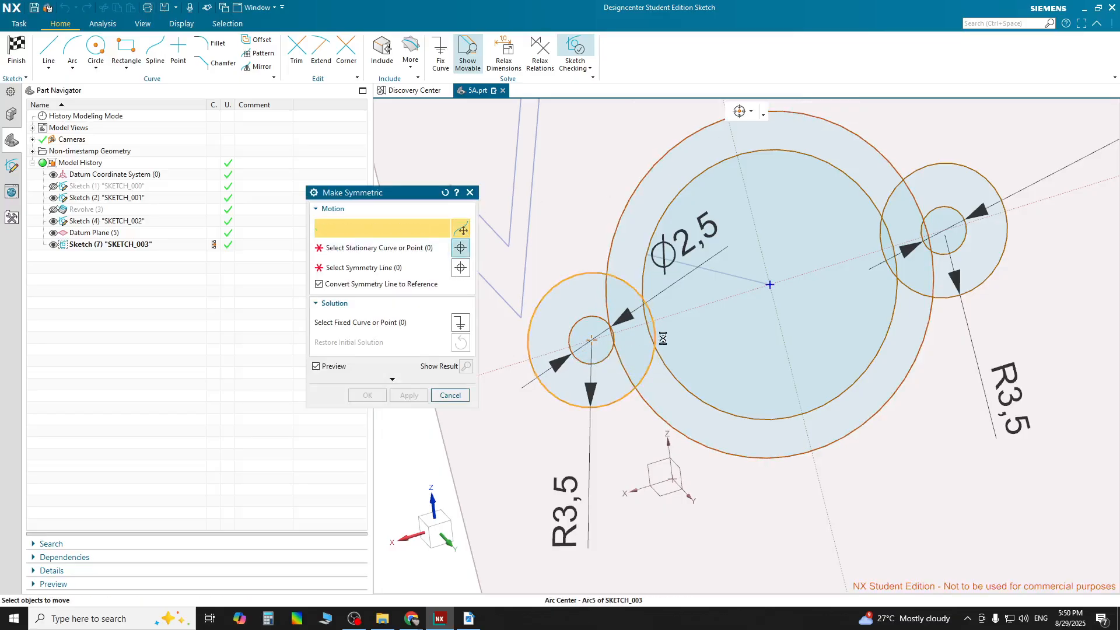
click(944, 231)
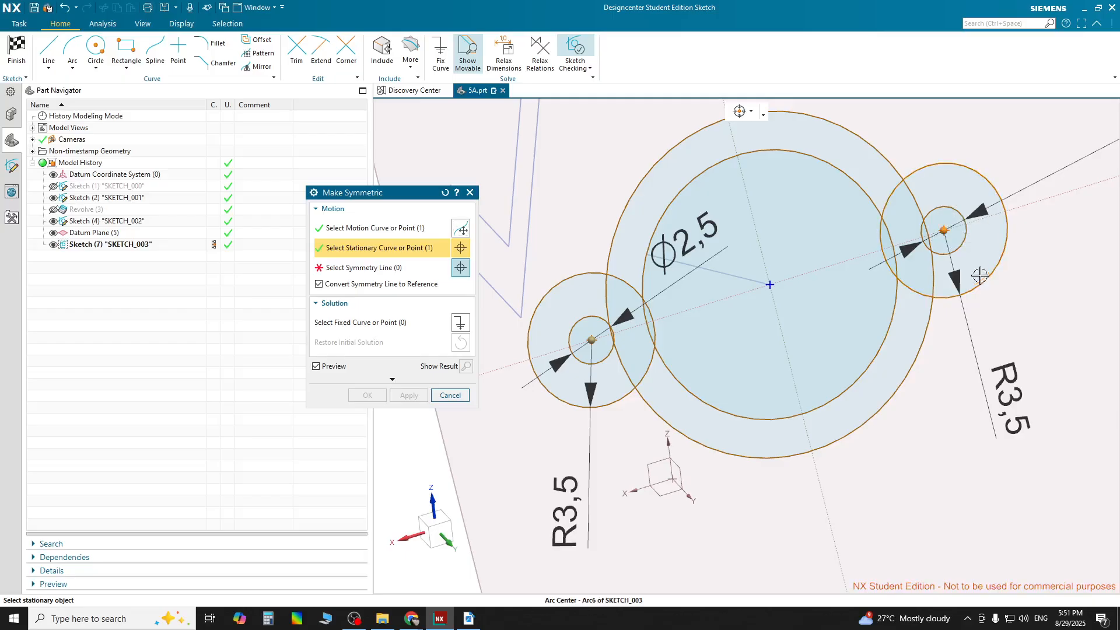
click(823, 493)
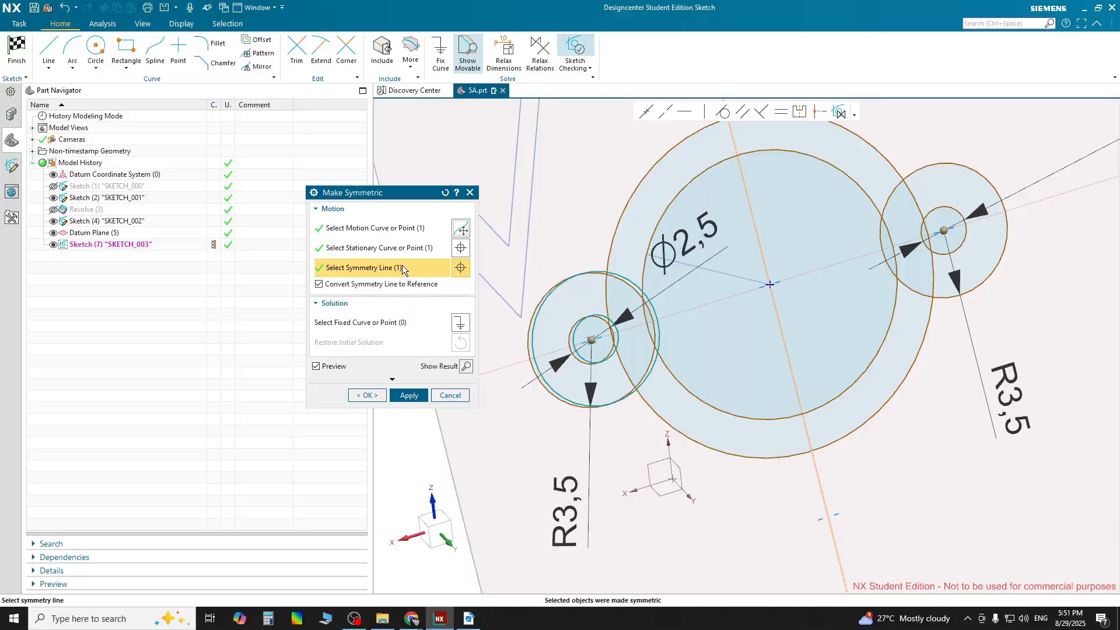
click(407, 397)
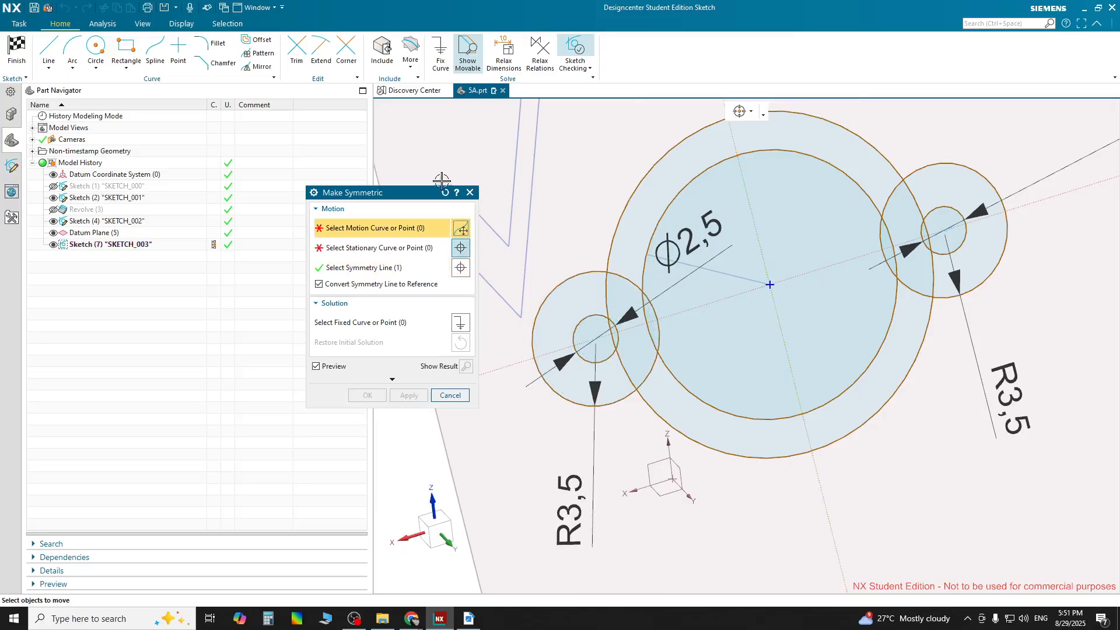
click(450, 395)
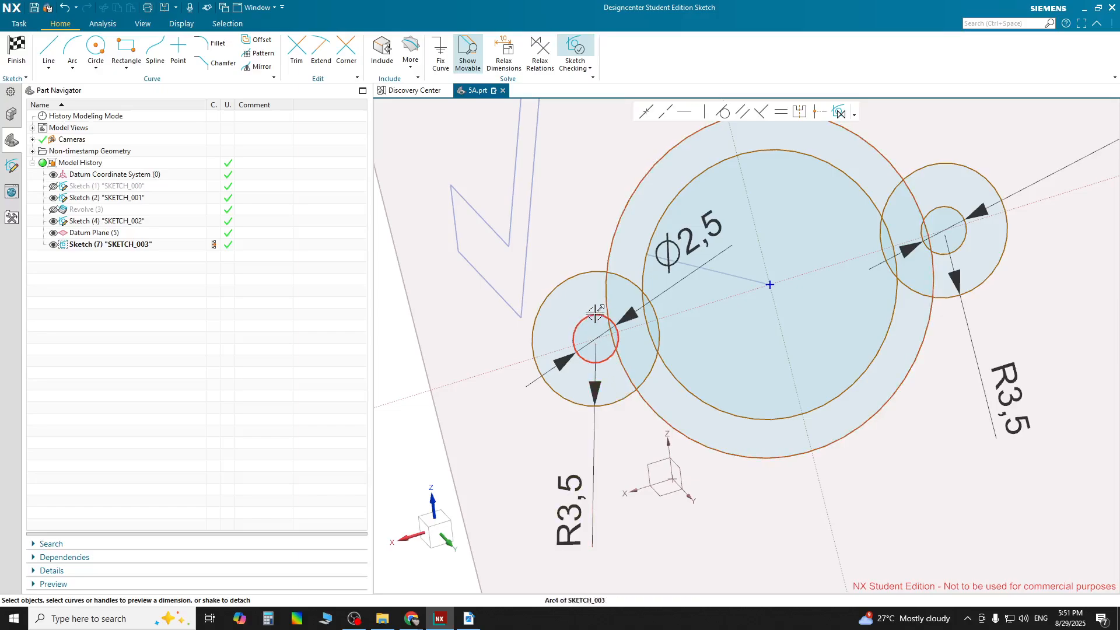
Dimension the distance between the centres of the two ear circle pairs and set it to 20 mm.
click(595, 339)
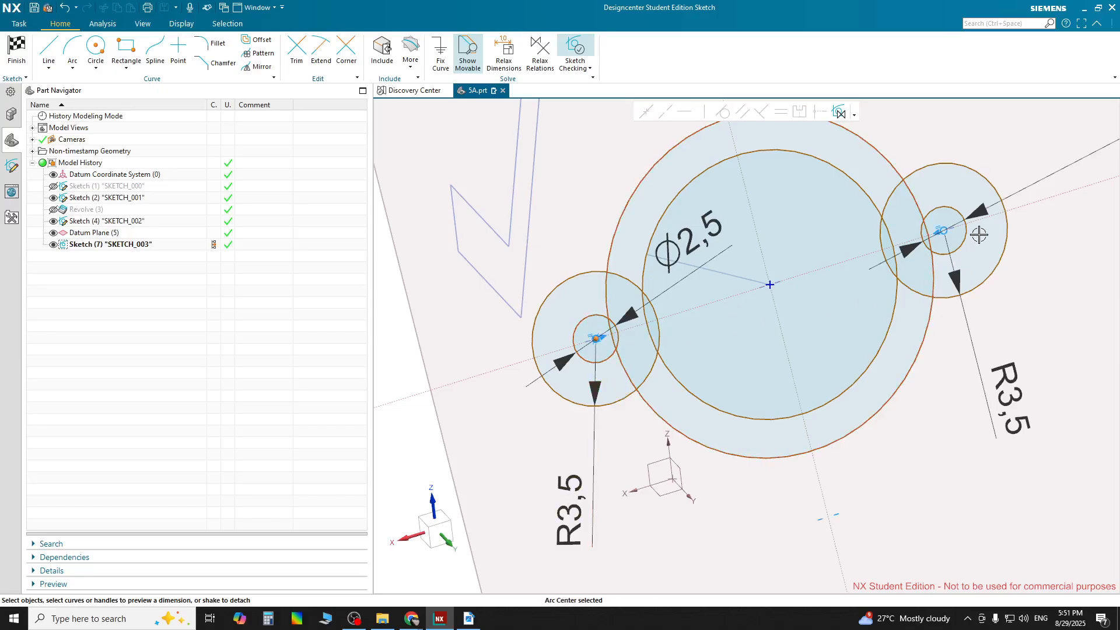
click(943, 230)
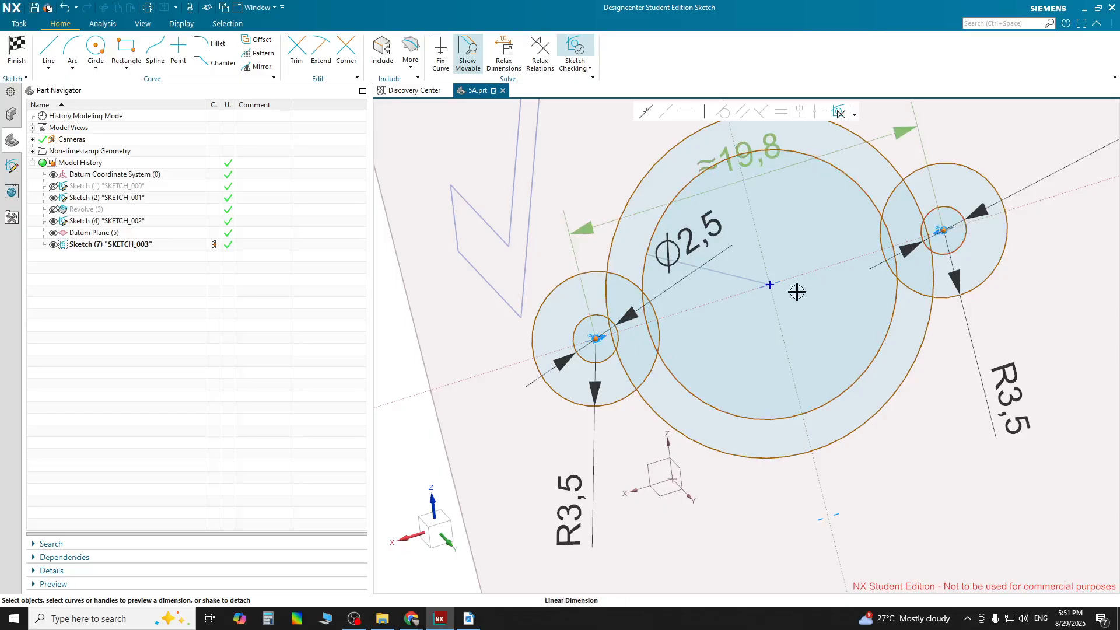
click(831, 483)
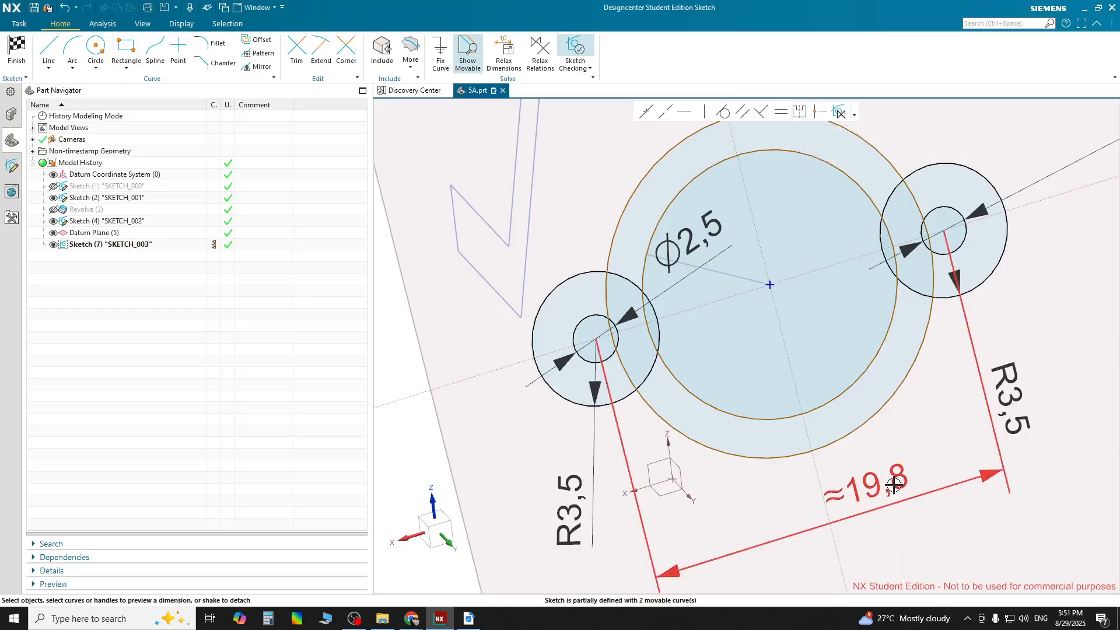
text(20)
key(Return)
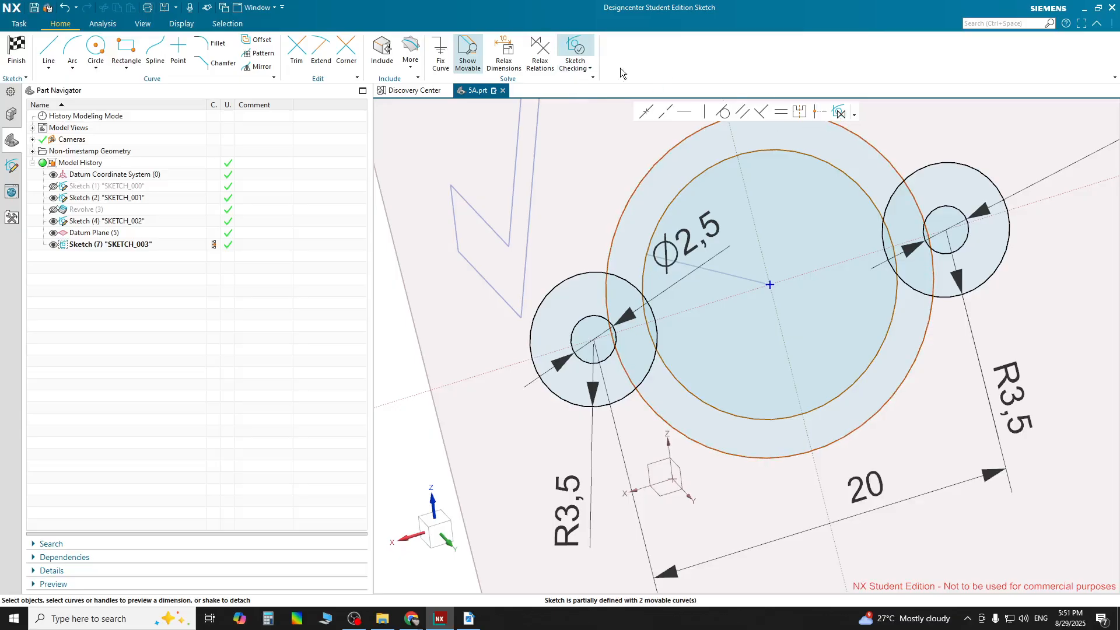
Dimension the distance from the left ear circles' centre to the sketch's vertical axis.
click(823, 495)
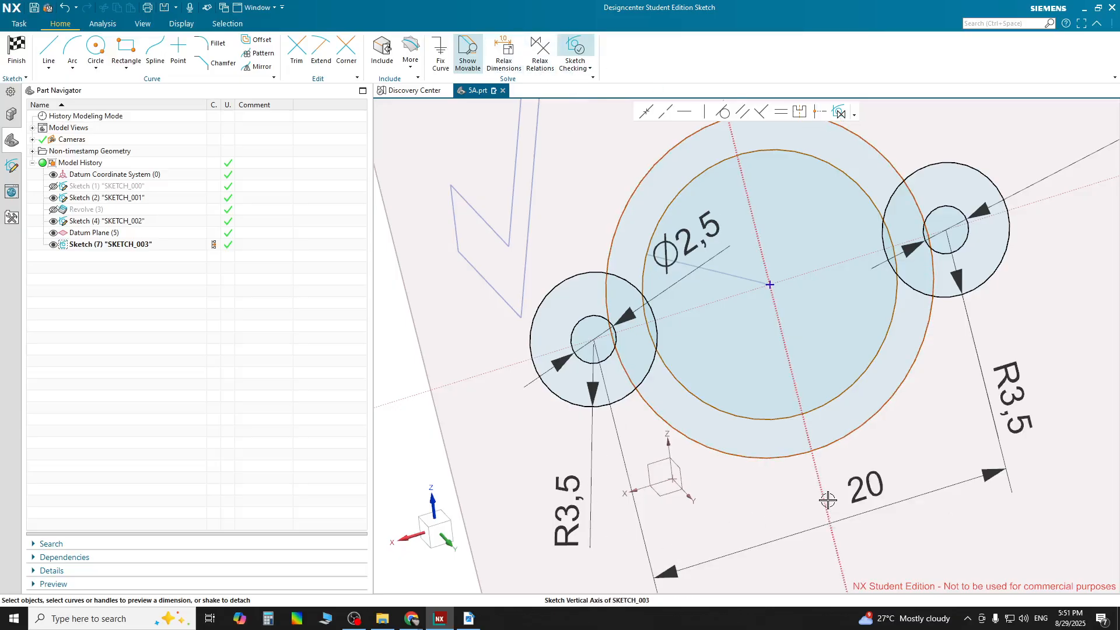
click(592, 338)
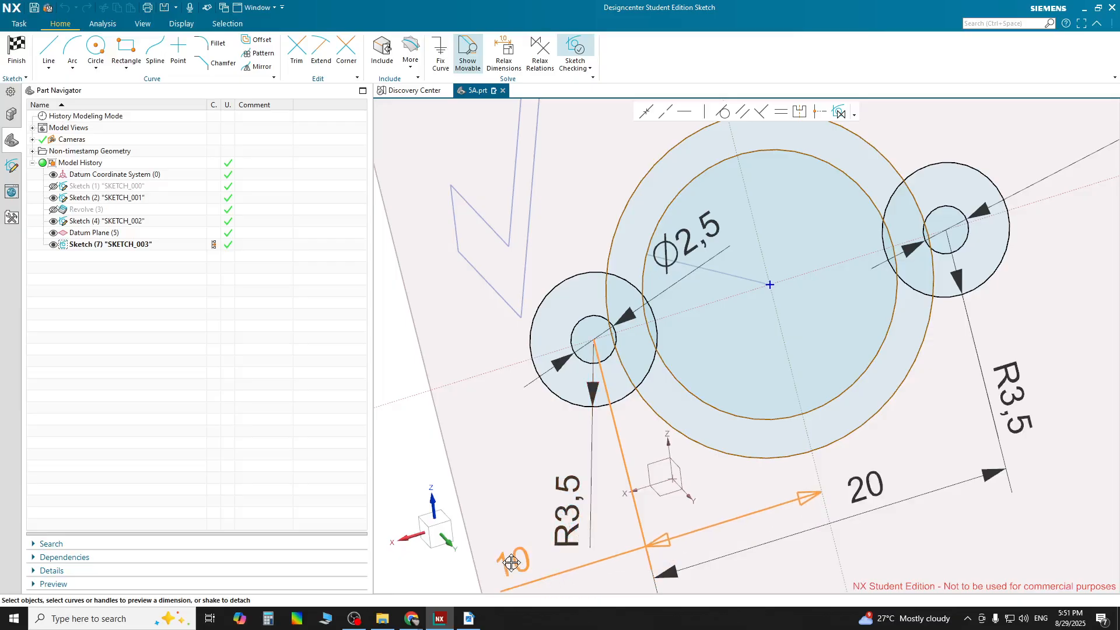
scroll(581, 492, down, 3)
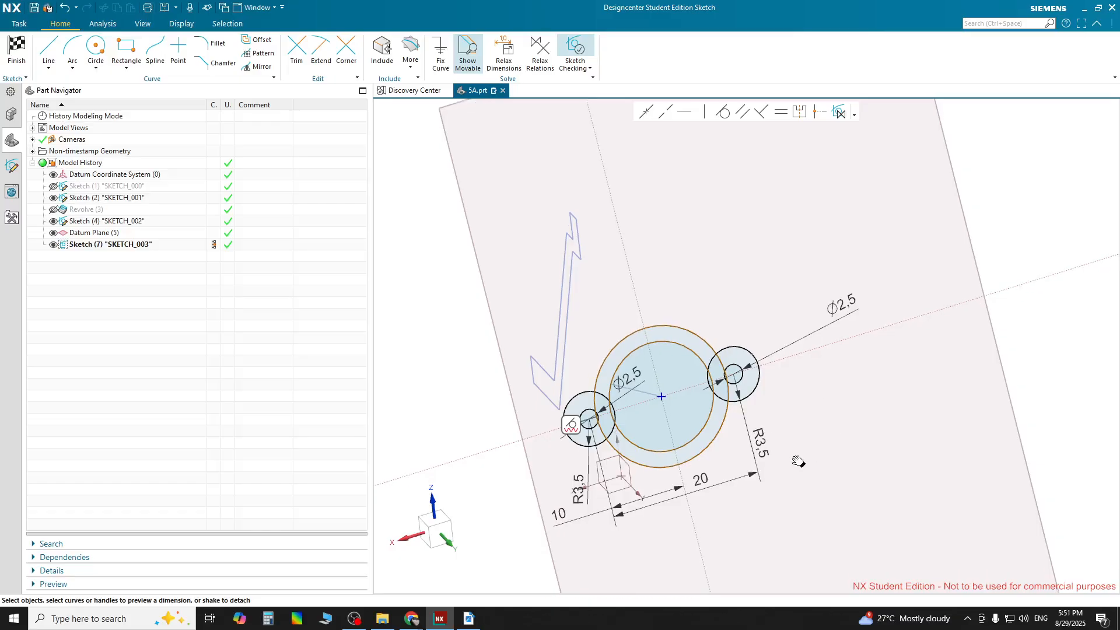
scroll(794, 458, up, 3)
scroll(755, 322, up, 1)
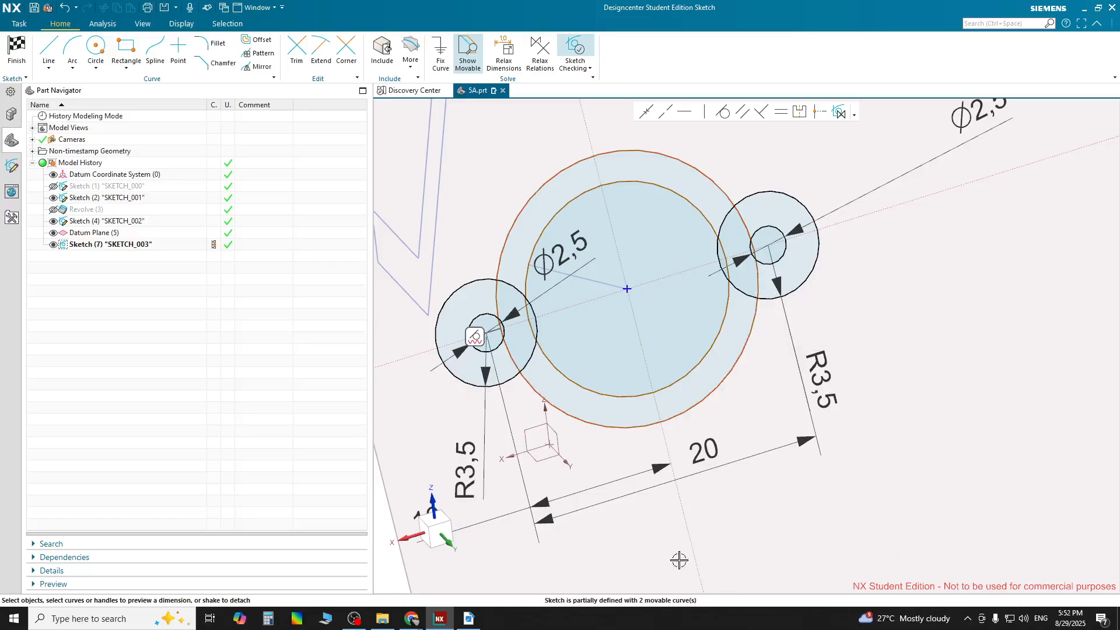
scroll(817, 360, down, 1)
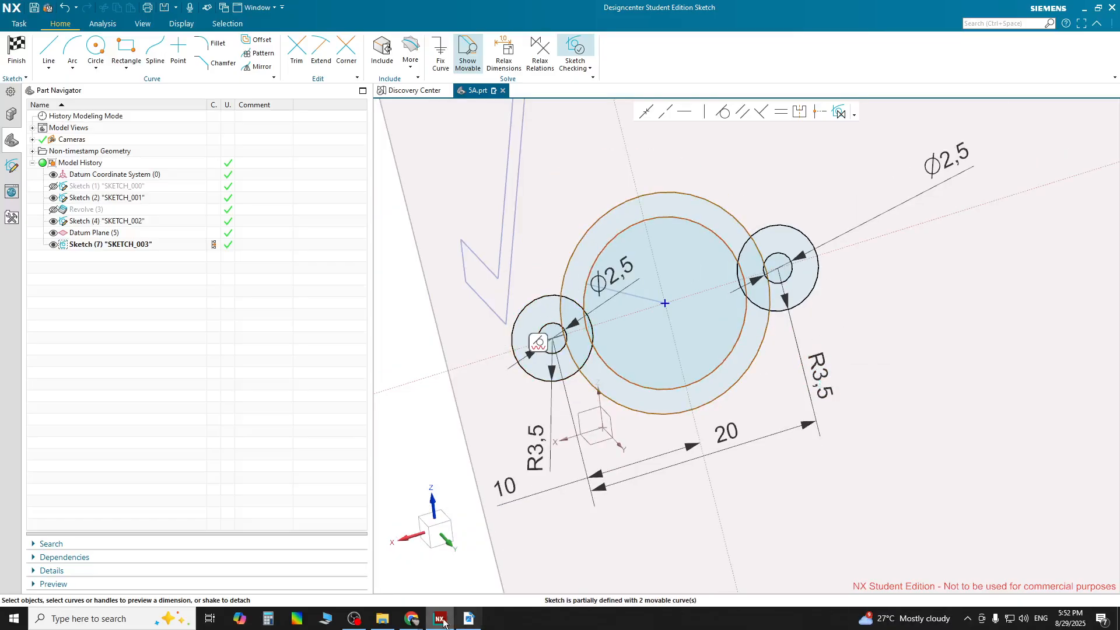
Check the ear fillet radius in the exercise drawing and add two 4 mm fillets between the left R3.5 circle and the large outer circle.
click(462, 621)
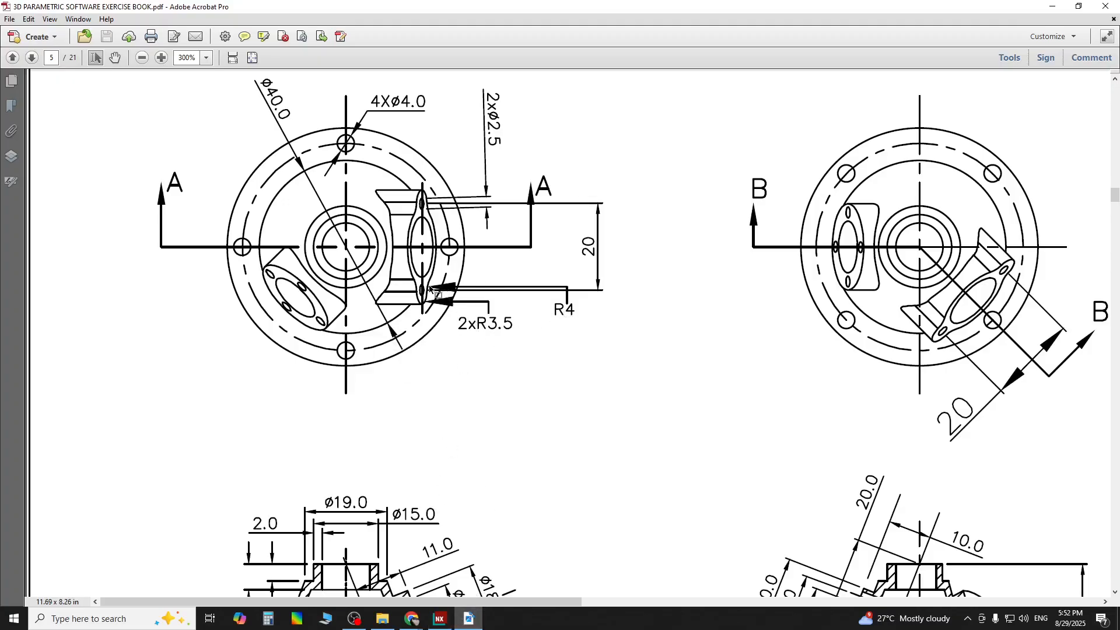
click(481, 617)
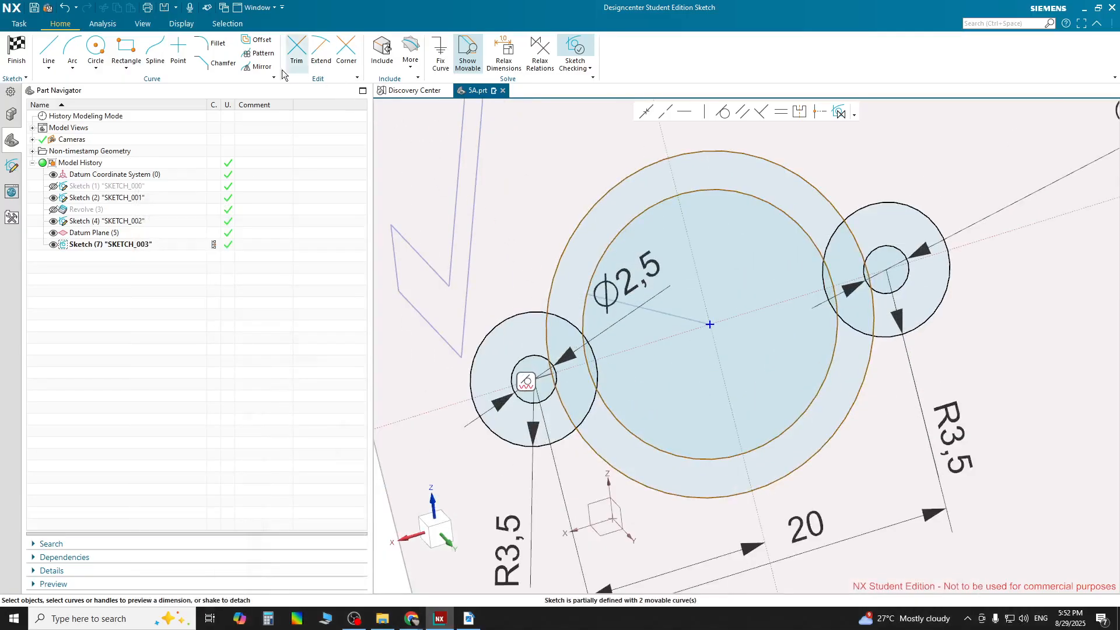
click(210, 46)
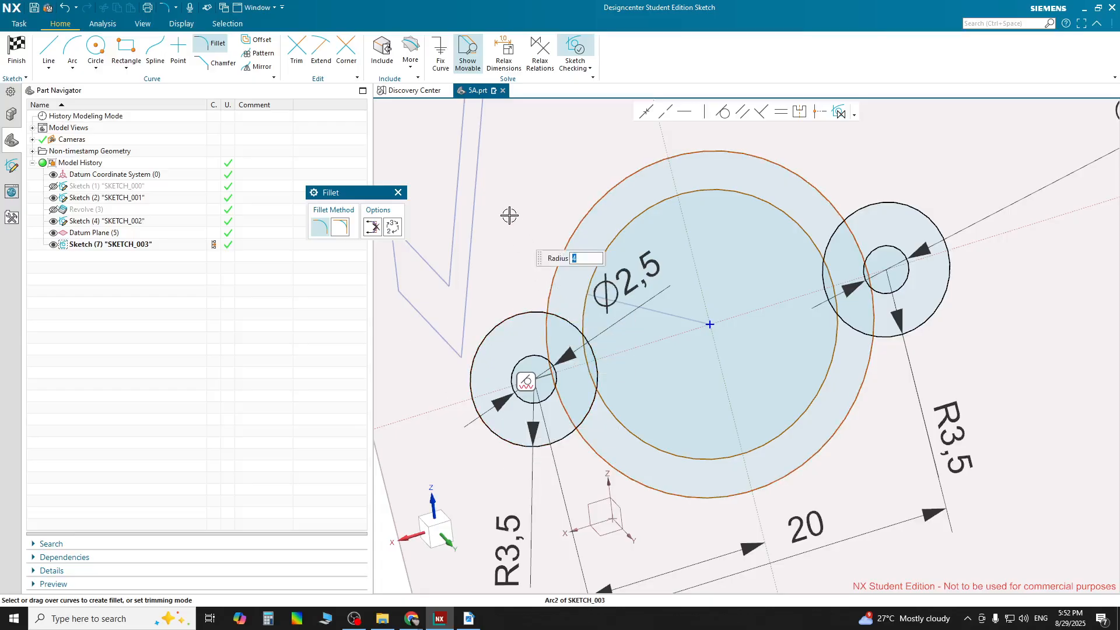
click(550, 289)
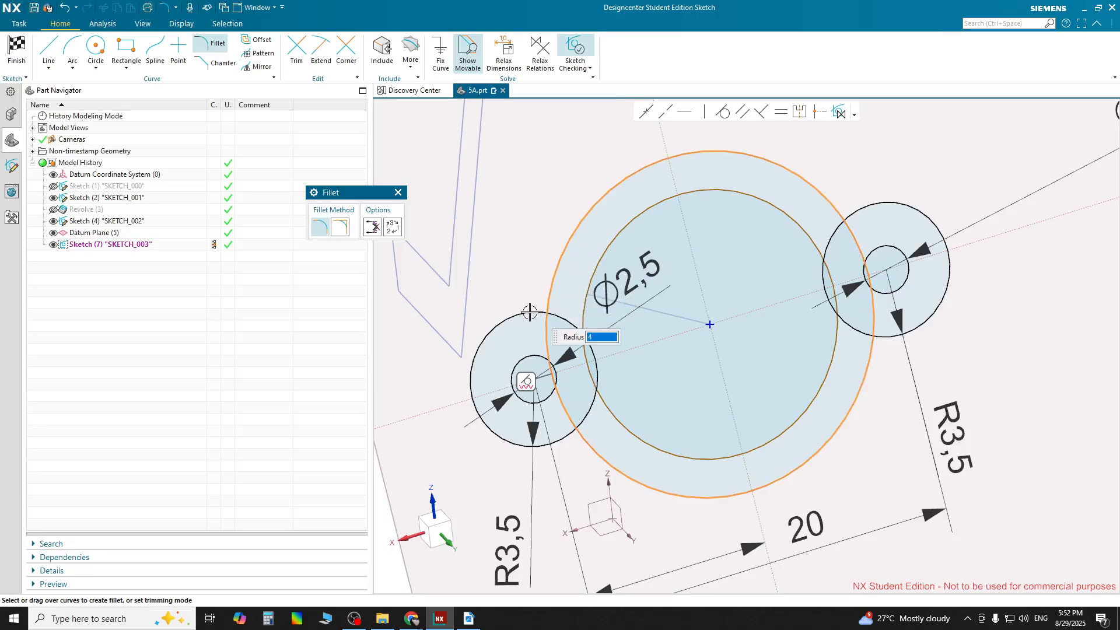
click(525, 311)
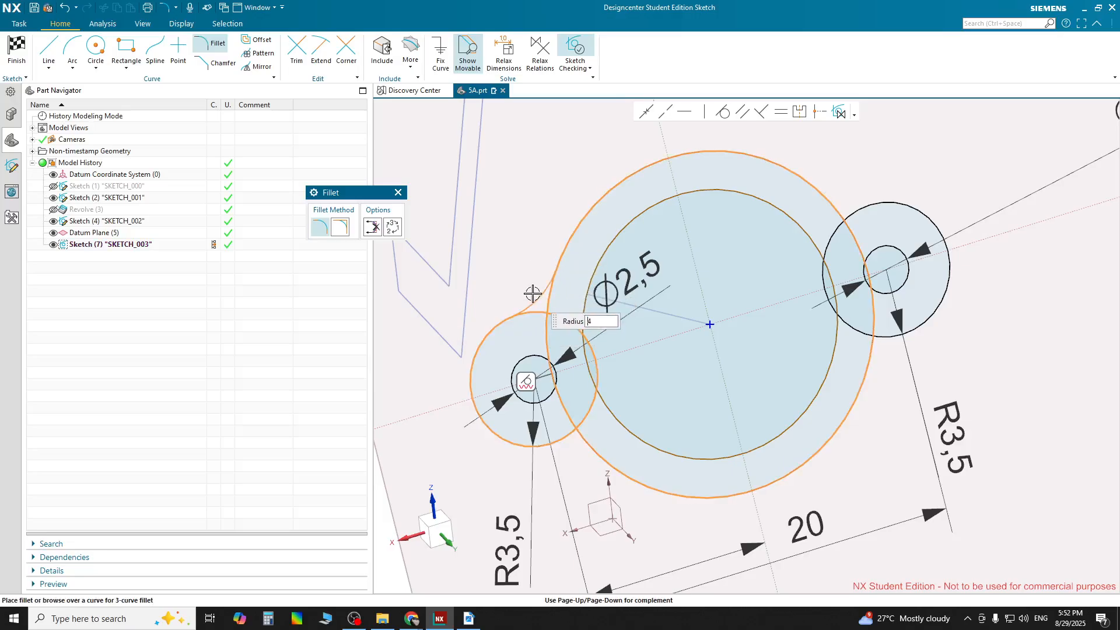
click(533, 294)
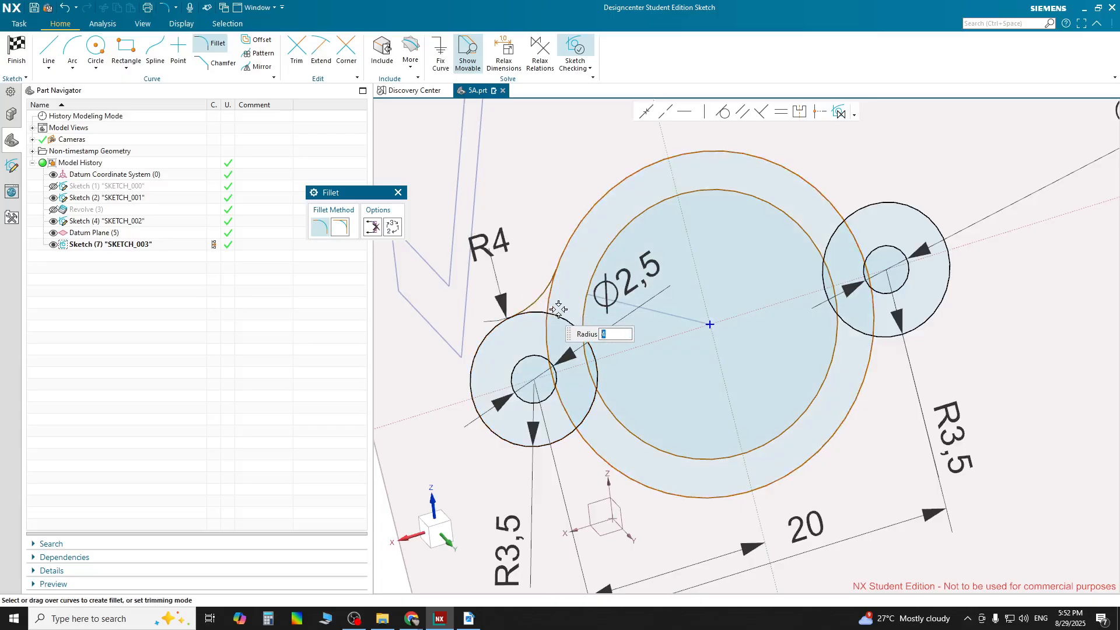
scroll(560, 312, up, 2)
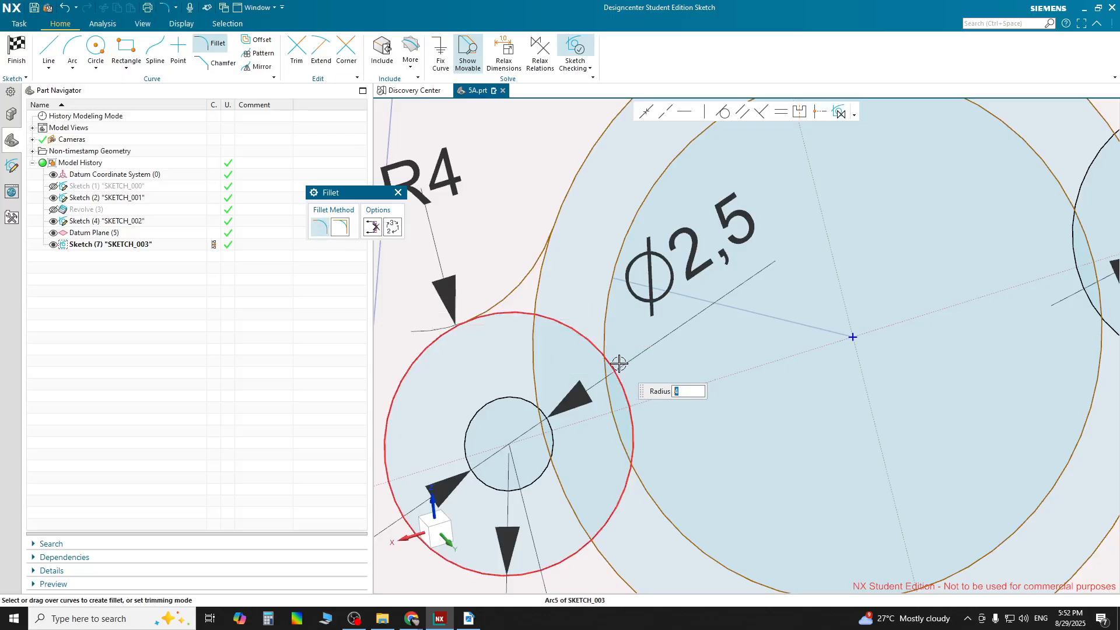
scroll(619, 363, down, 3)
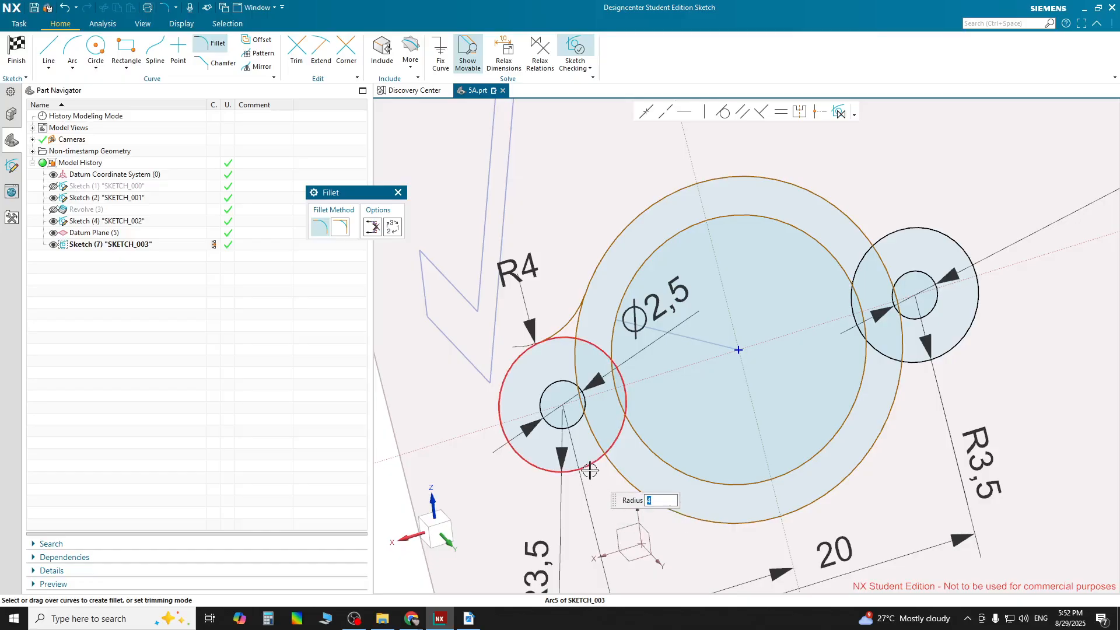
click(590, 466)
click(613, 474)
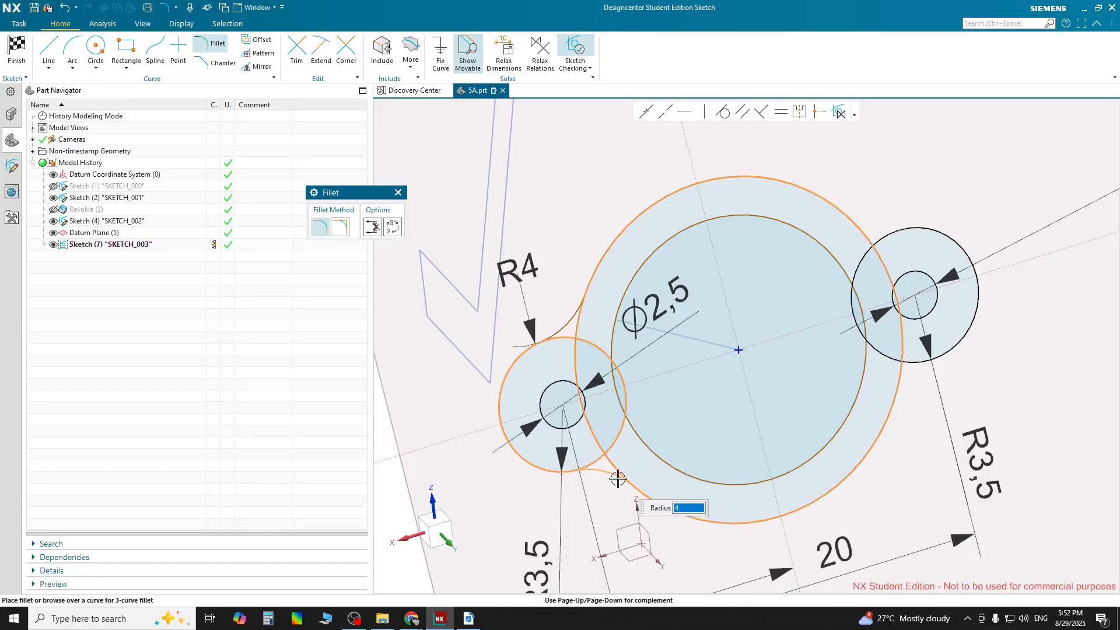
click(611, 469)
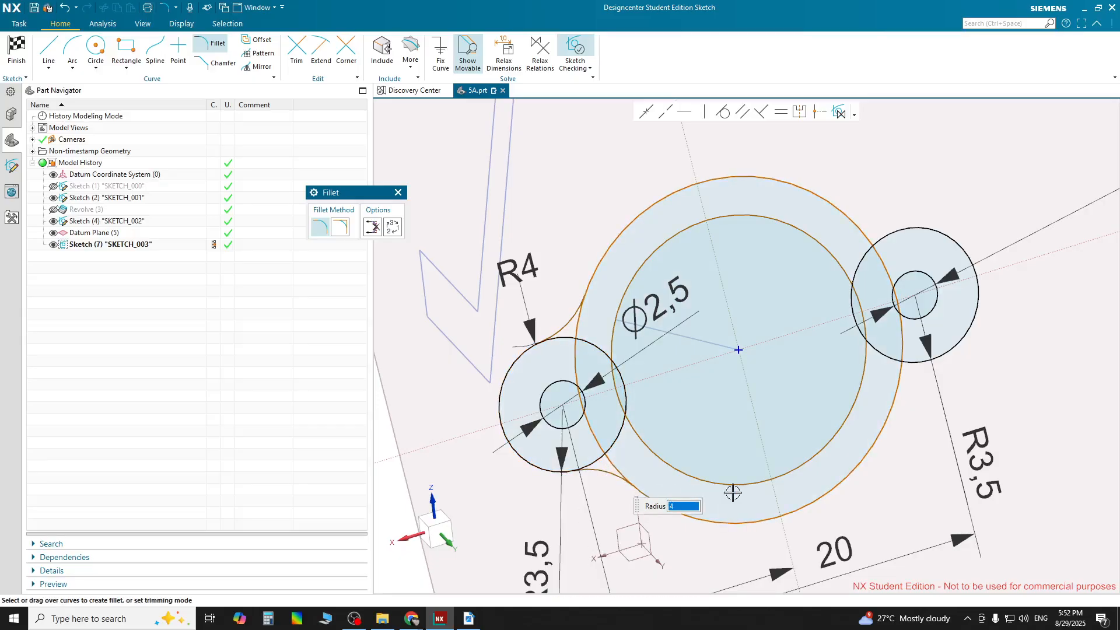
Add two 4 mm fillets between the right R3.5 circle and the large outer circle, and close the Fillet tool.
click(894, 232)
click(866, 229)
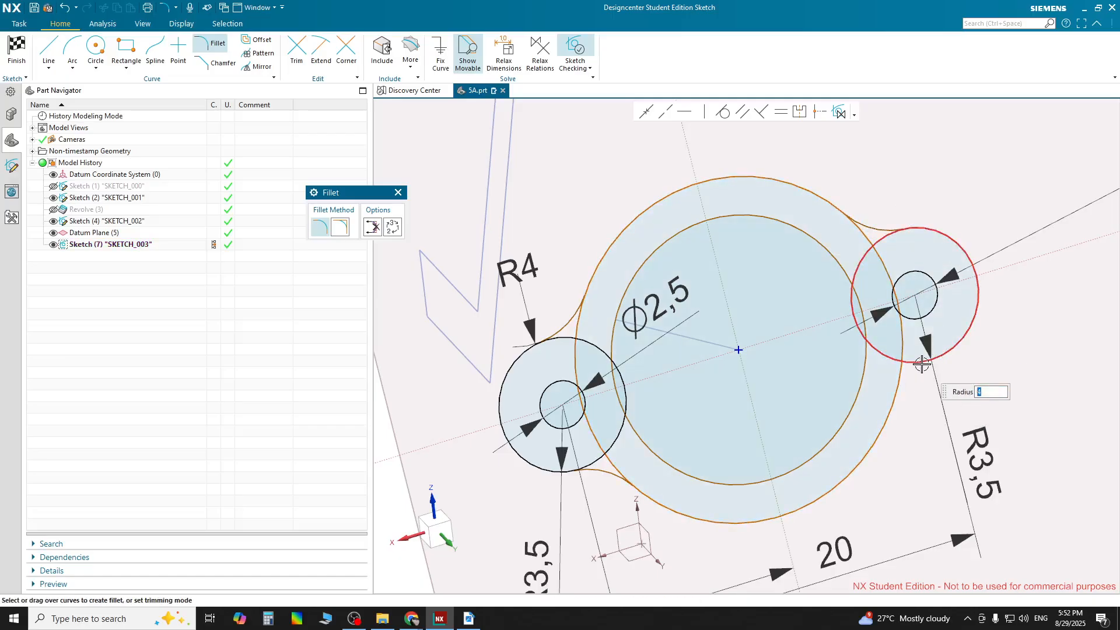
click(907, 383)
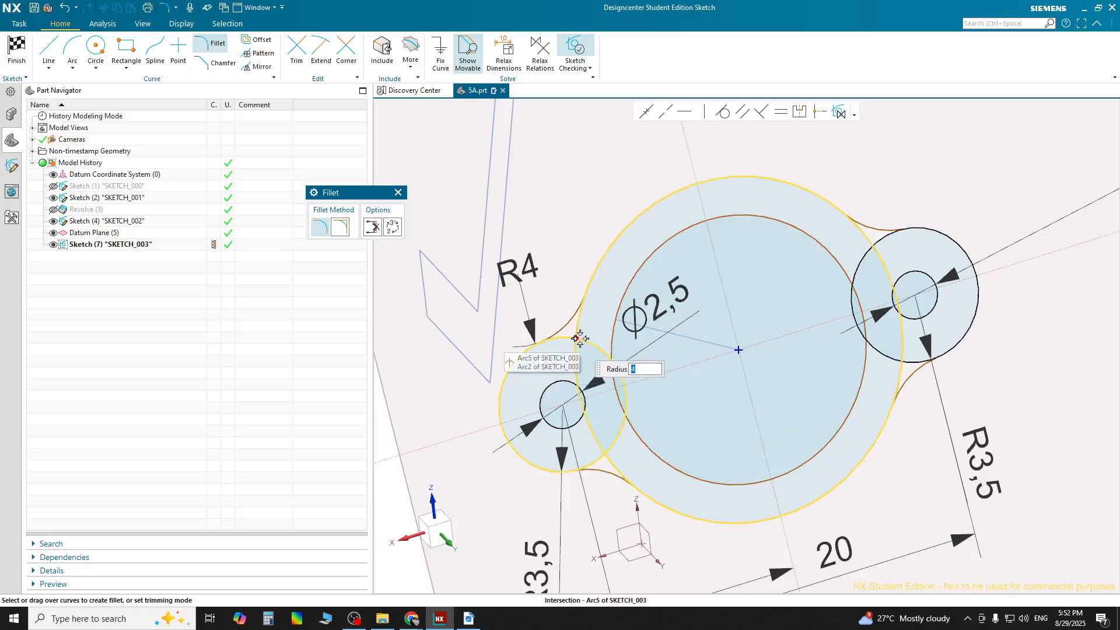
scroll(579, 338, up, 2)
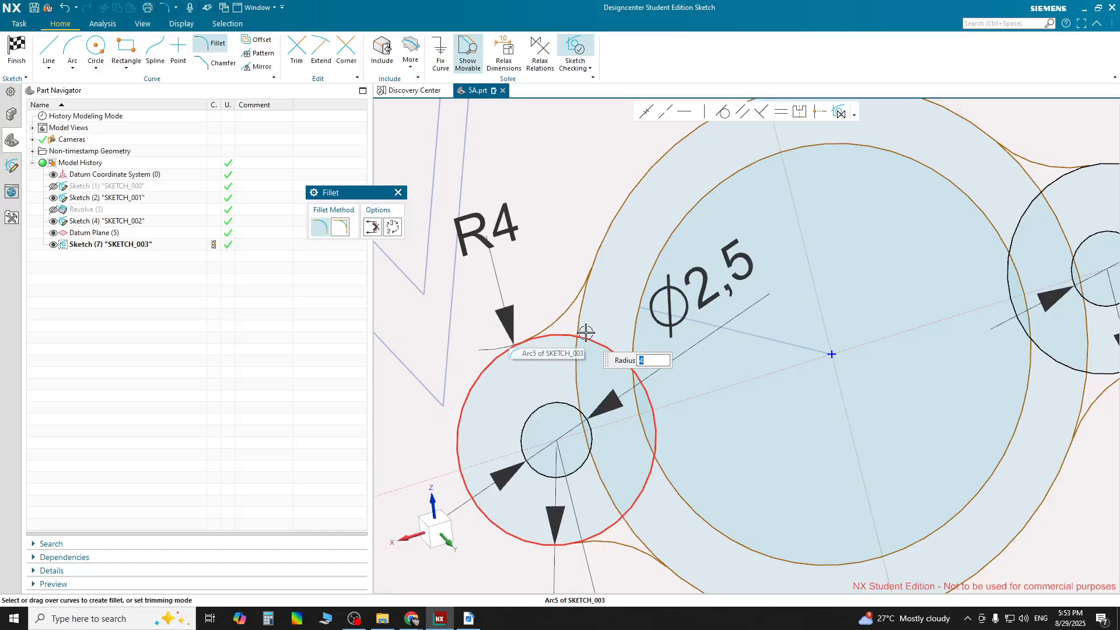
scroll(585, 332, down, 1)
click(398, 193)
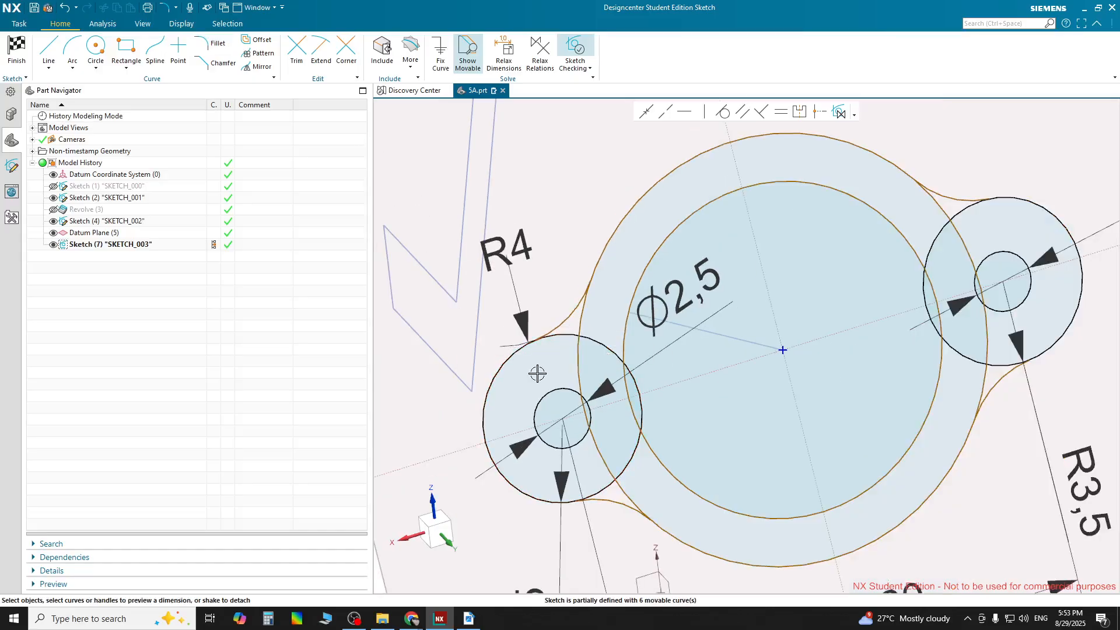
scroll(537, 382, down, 3)
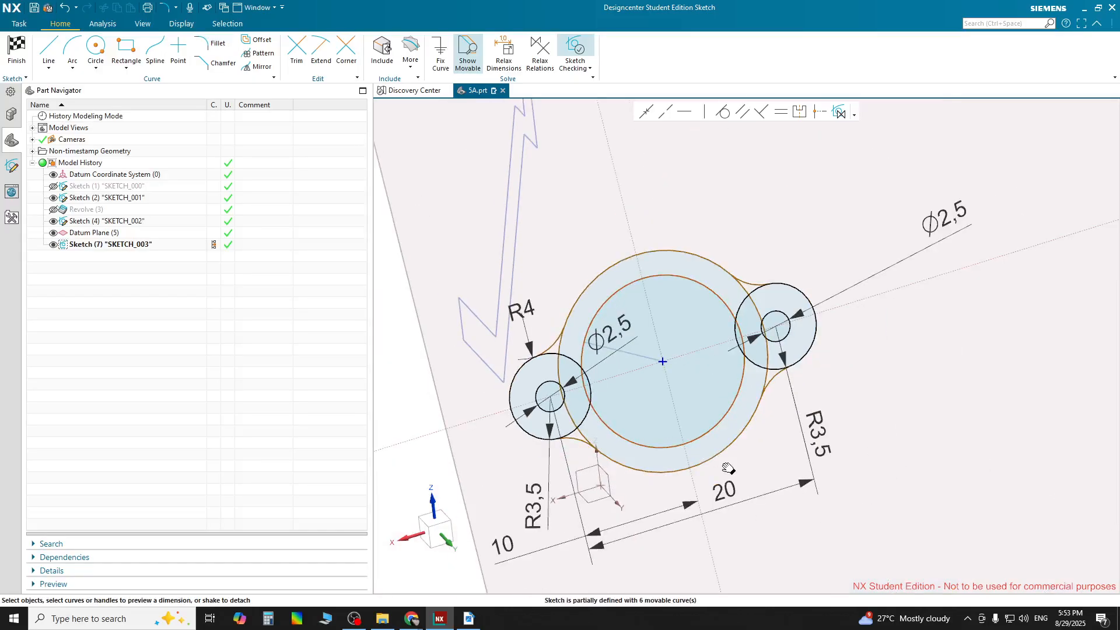
mouse_move(727, 468)
shift+middle_down()
mouse_move(712, 390)
mouse_move(751, 342)
shift+middle_up()
scroll(792, 280, up, 2)
scroll(792, 280, down, 2)
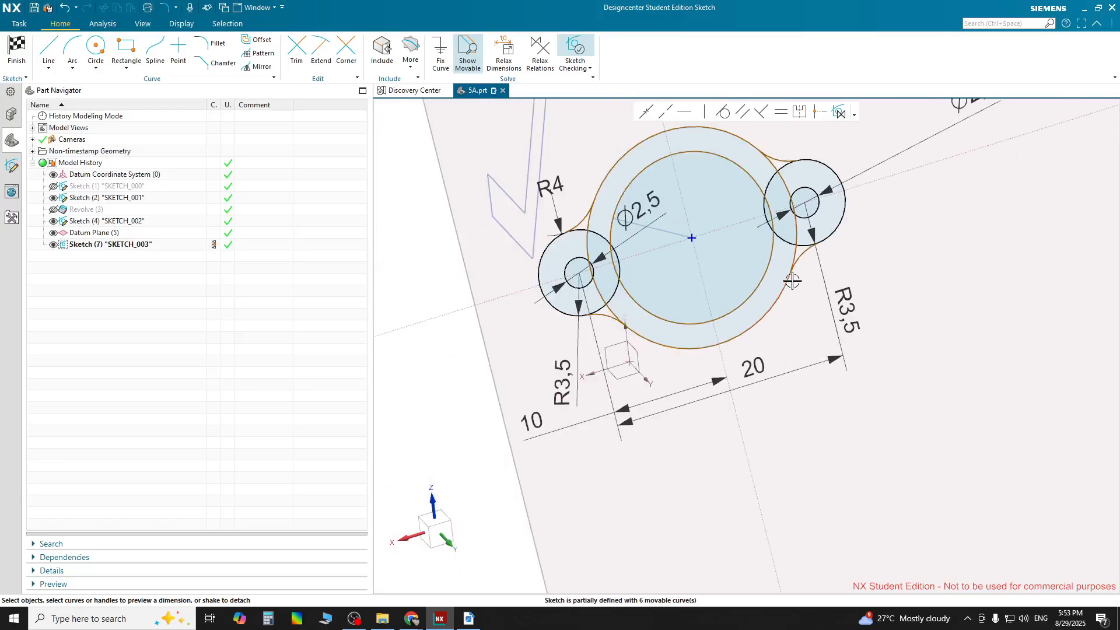
Trim the R3.5 circle and large outer circle inside the right ear, leaving a continuous outline around its hole.
mouse_move(916, 283)
middle_down()
mouse_move(937, 309)
mouse_move(930, 340)
mouse_move(918, 299)
mouse_move(928, 312)
mouse_move(894, 283)
middle_up()
scroll(815, 317, up, 2)
scroll(813, 319, down, 1)
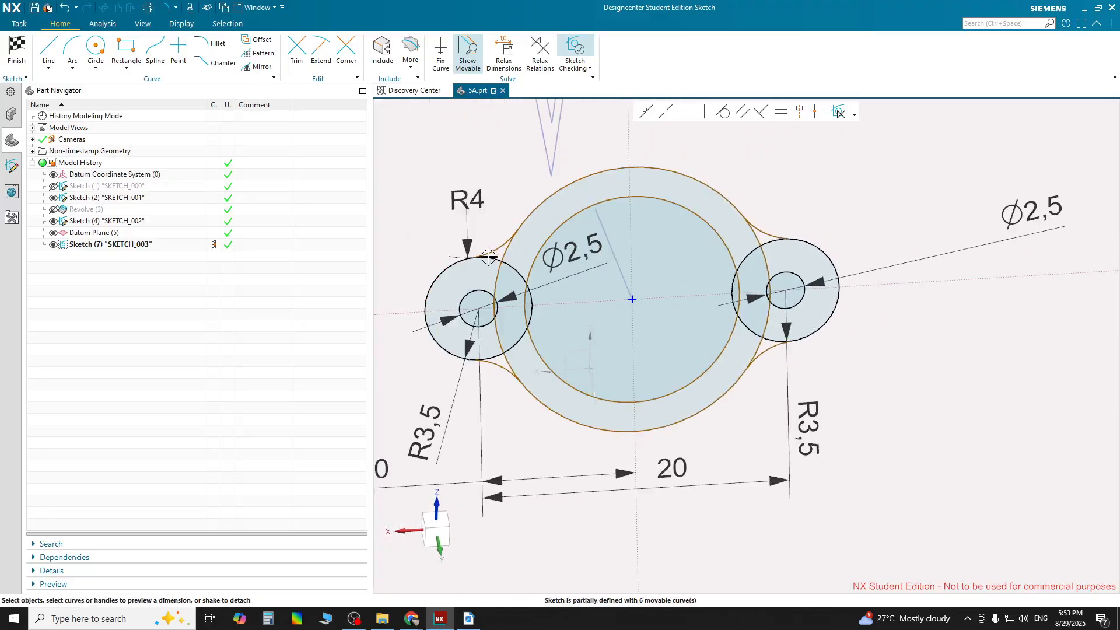
scroll(757, 229, up, 2)
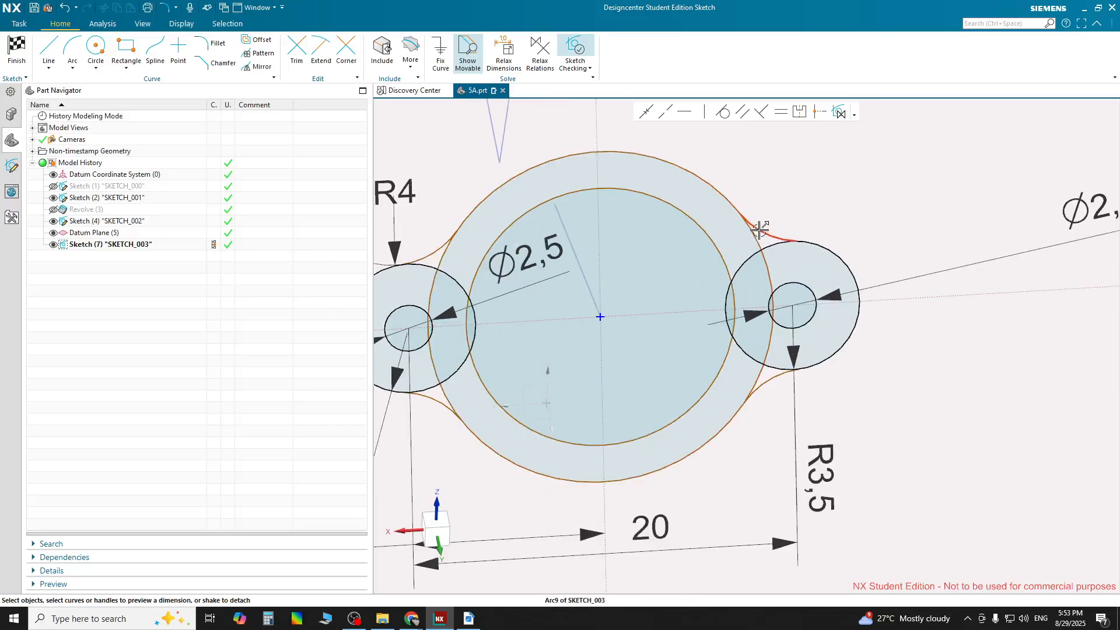
click(296, 50)
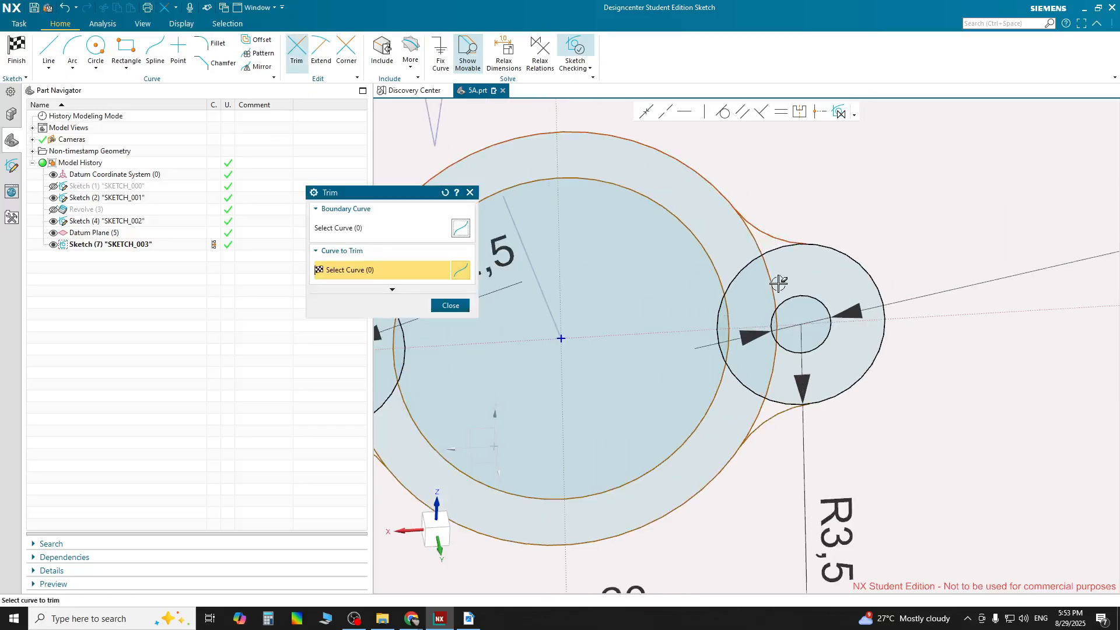
click(777, 252)
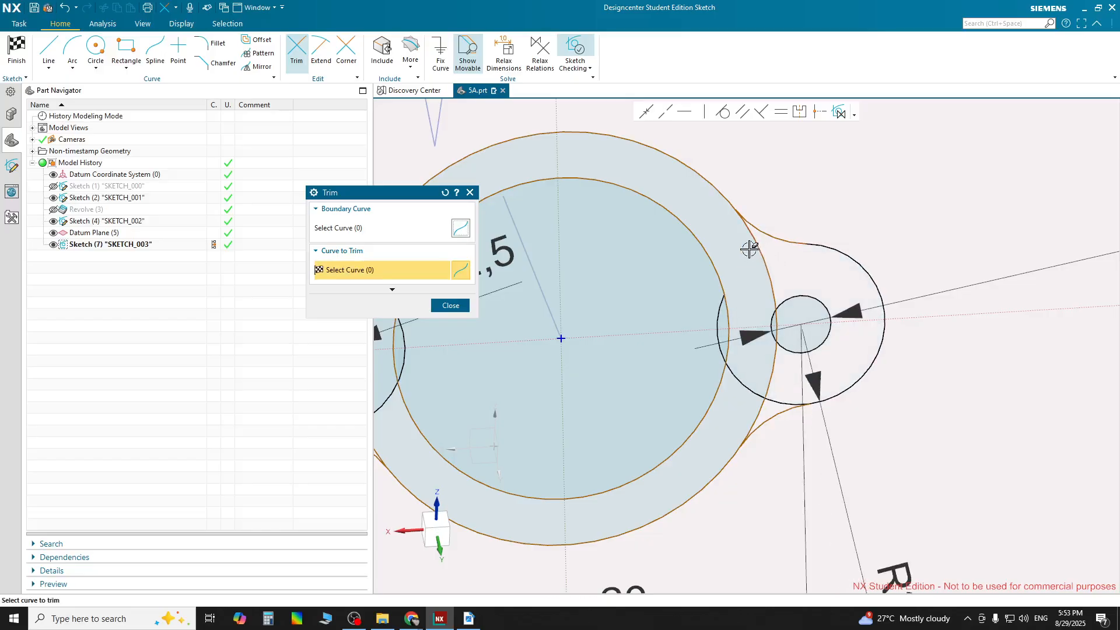
click(756, 251)
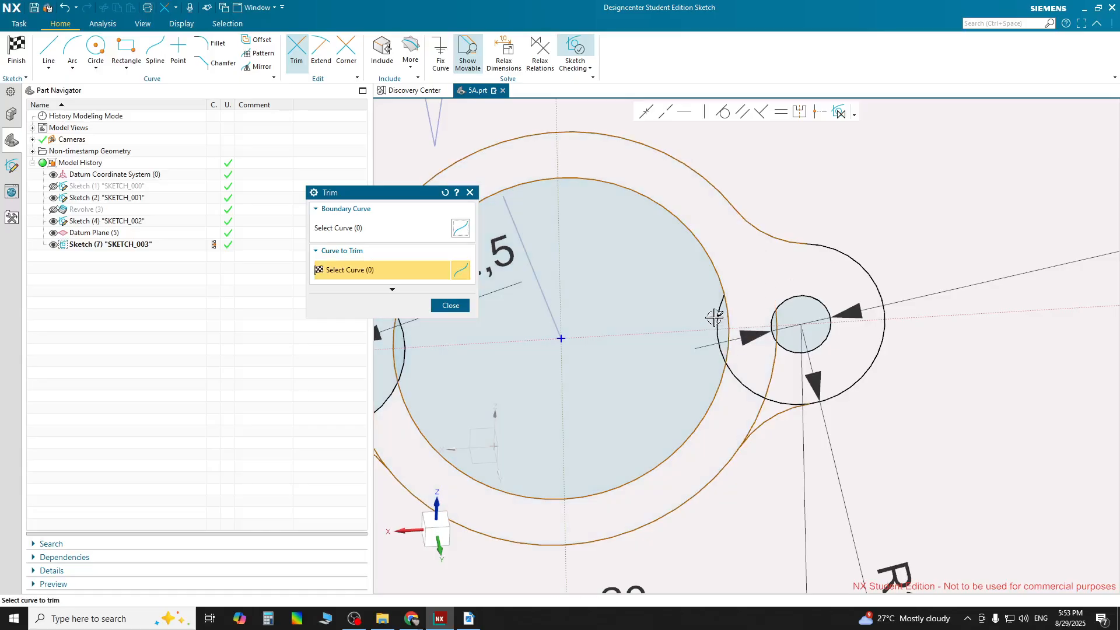
click(720, 315)
click(767, 391)
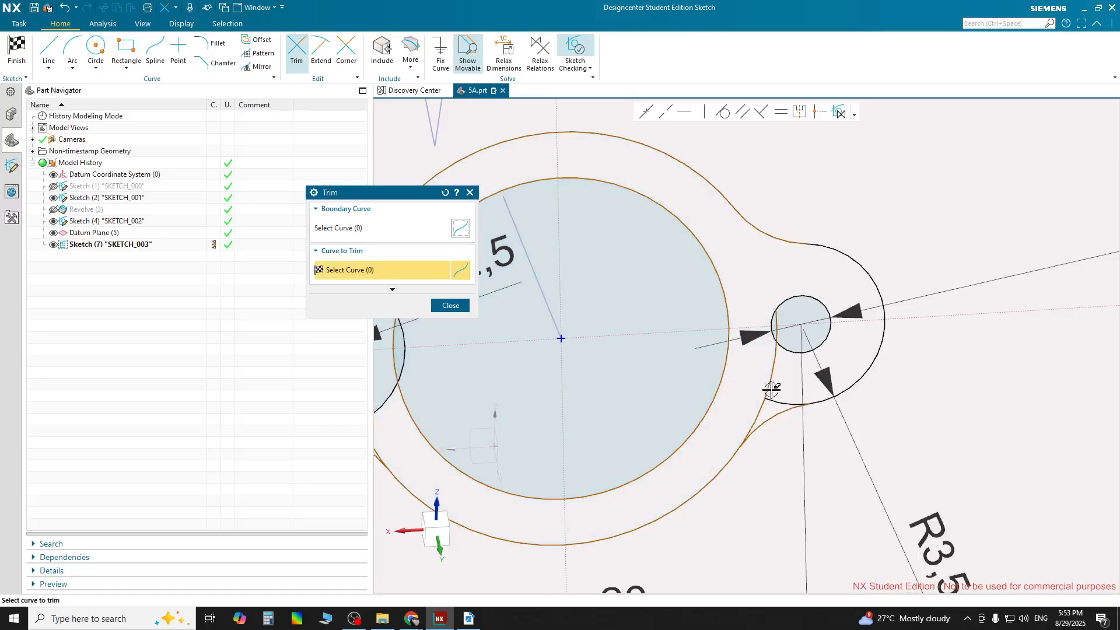
click(774, 373)
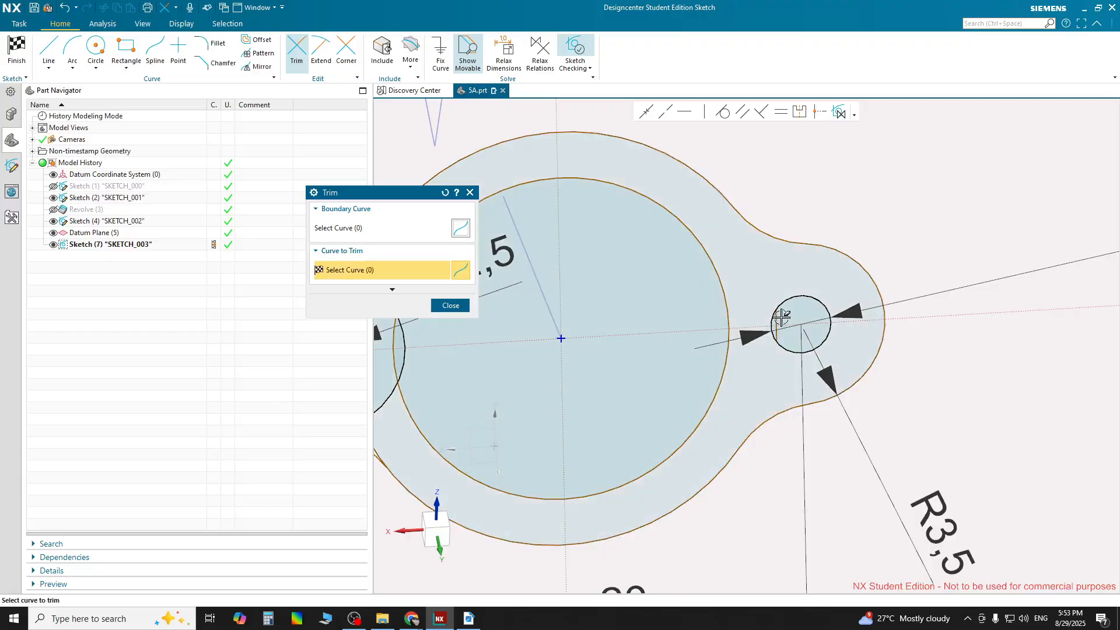
Trim the overlapping R3.5 and large outer circle segments inside the left ear and inspect the fillet junction.
scroll(782, 408, down, 3)
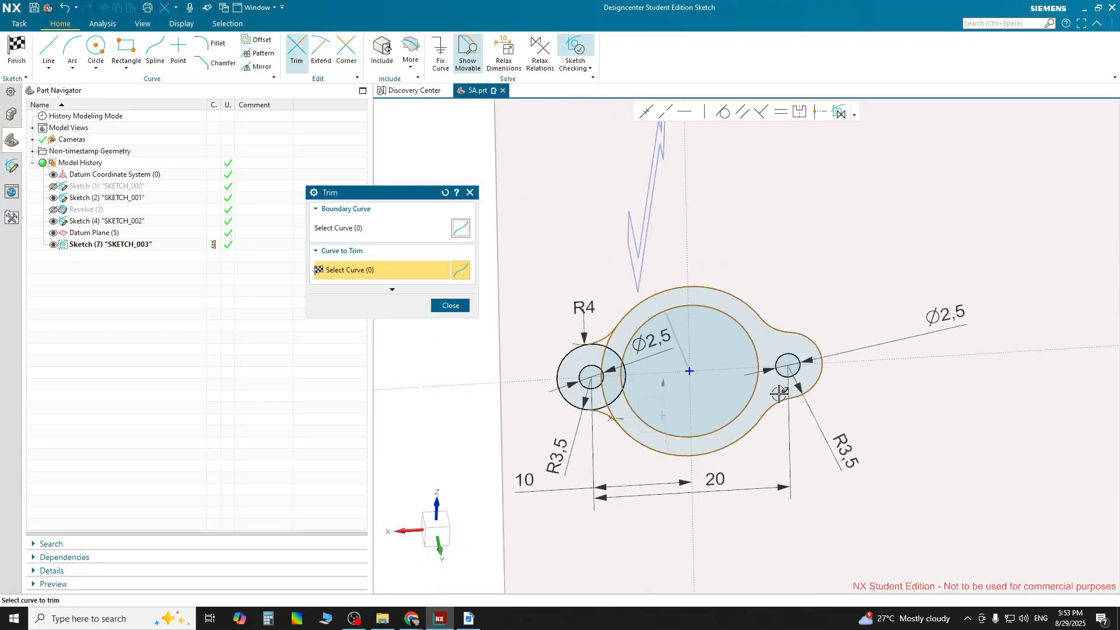
scroll(621, 344, up, 5)
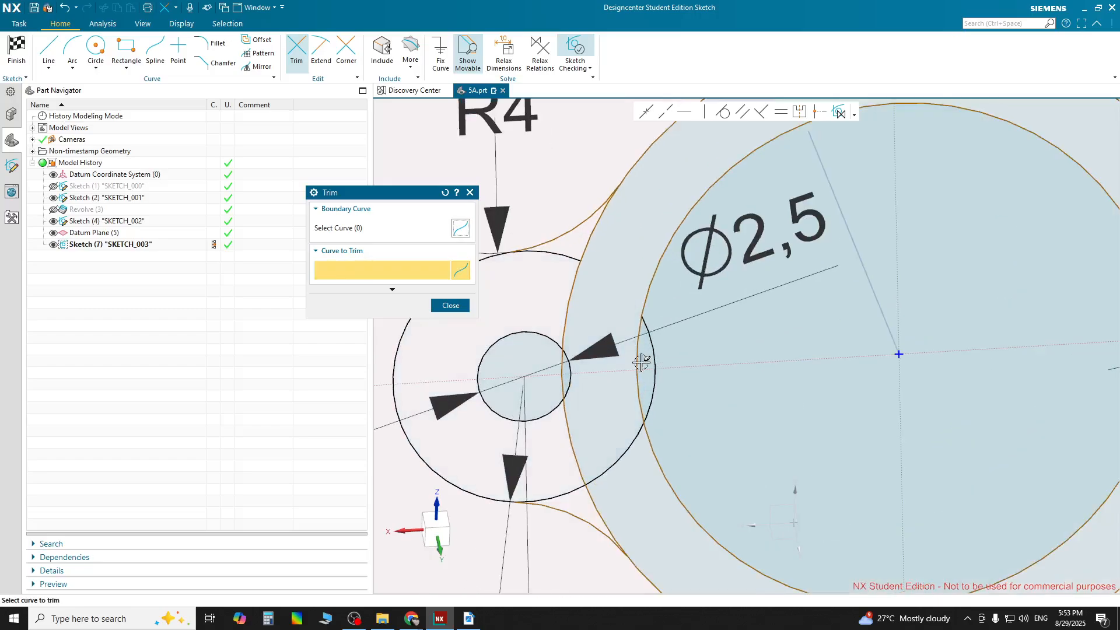
click(654, 369)
click(634, 439)
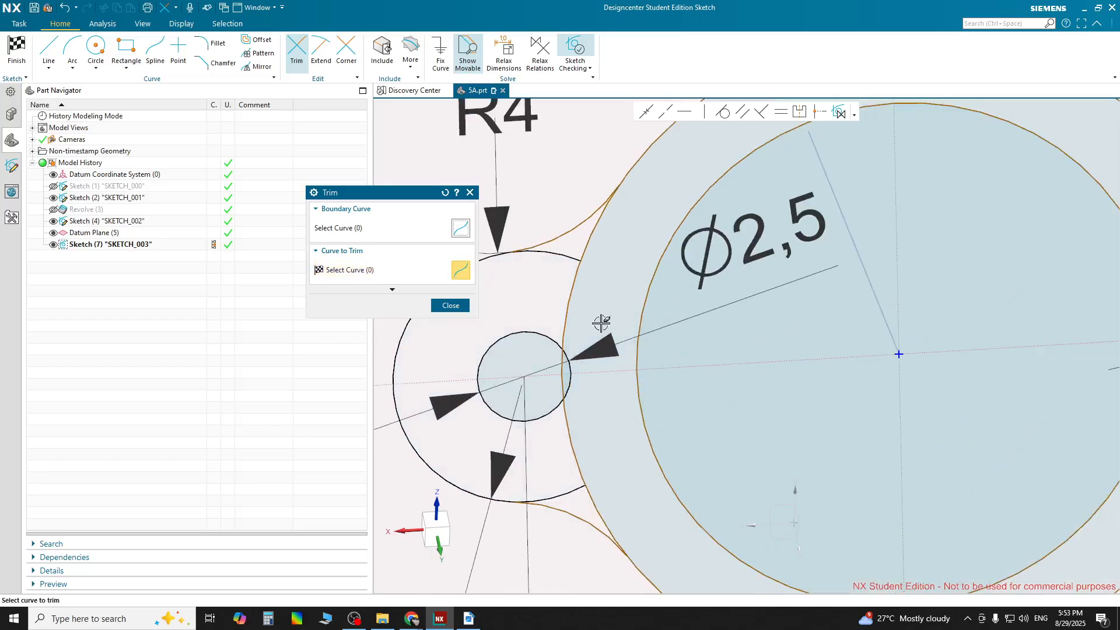
click(569, 263)
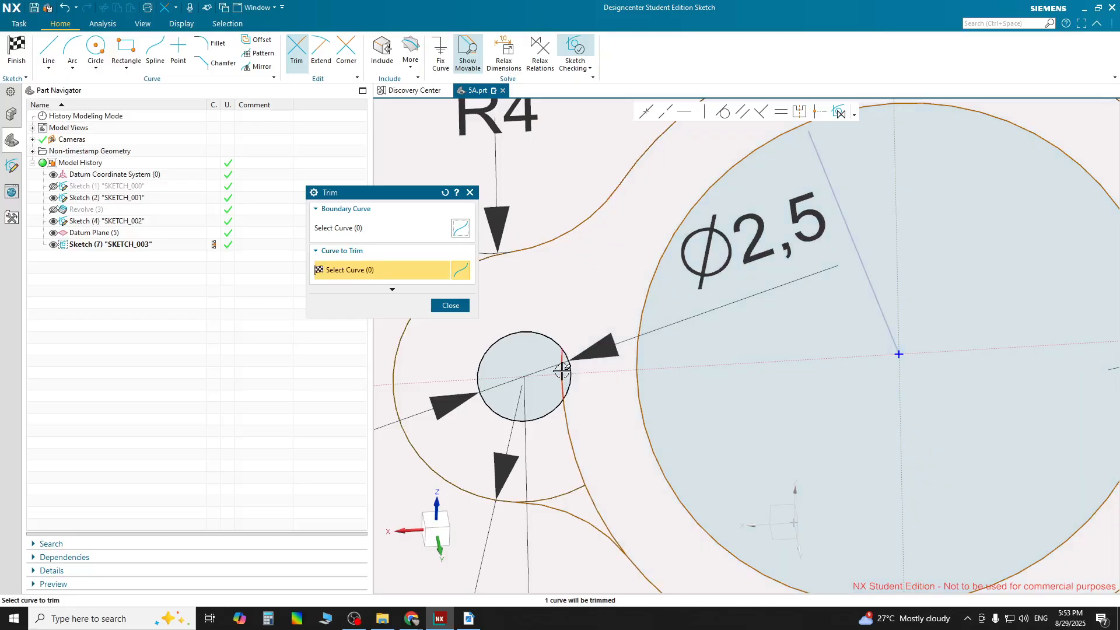
click(564, 429)
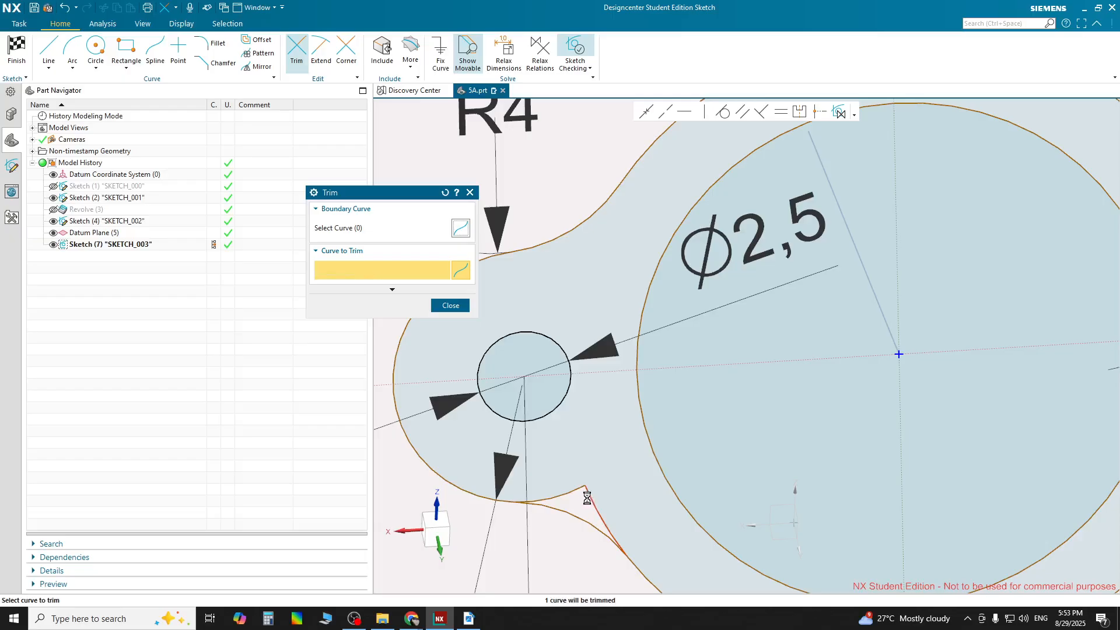
scroll(595, 472, down, 4)
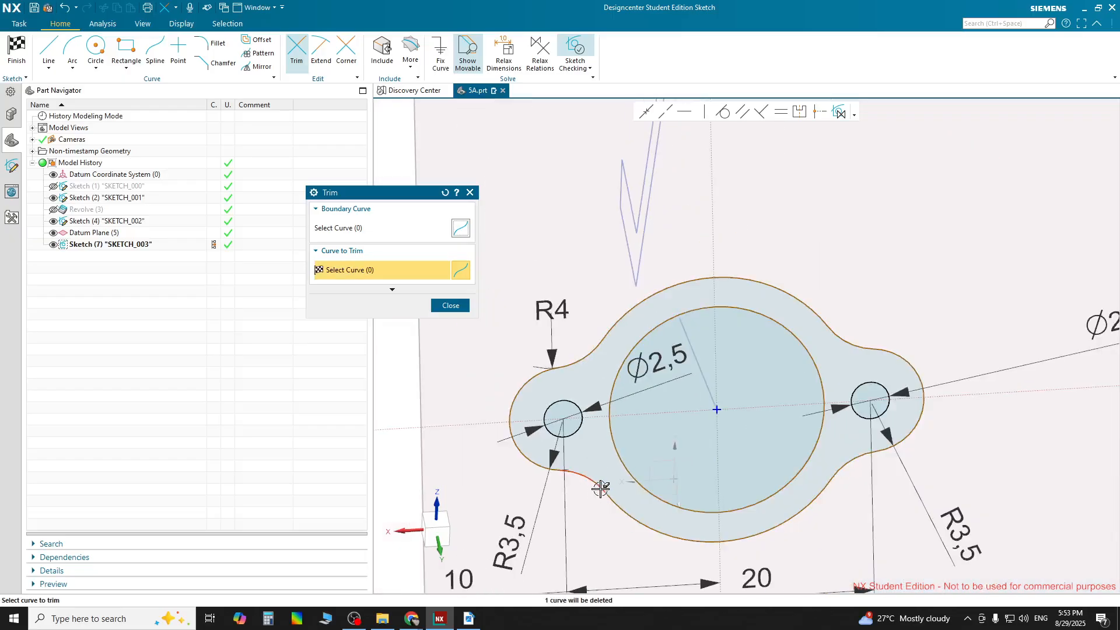
scroll(577, 470, up, 3)
scroll(556, 482, up, 4)
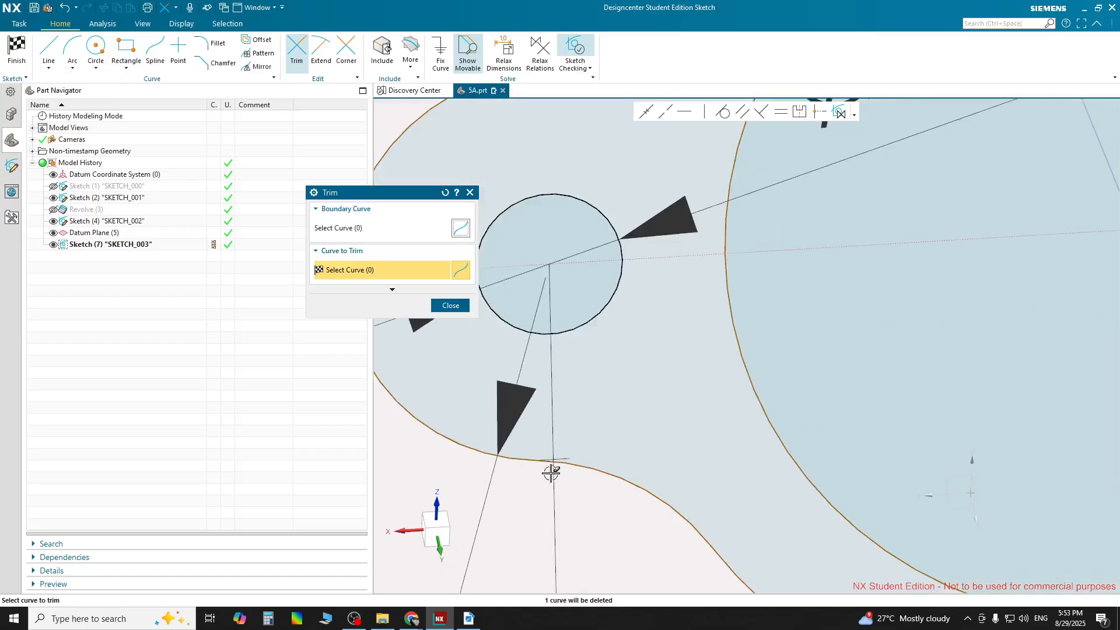
scroll(557, 478, down, 3)
scroll(557, 478, down, 4)
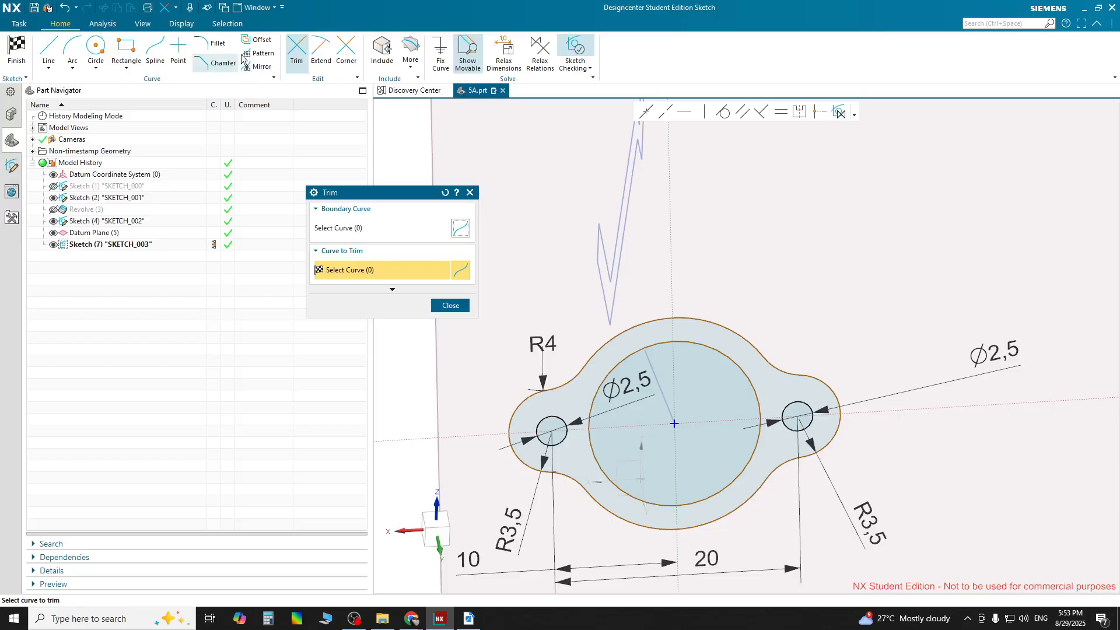
click(220, 45)
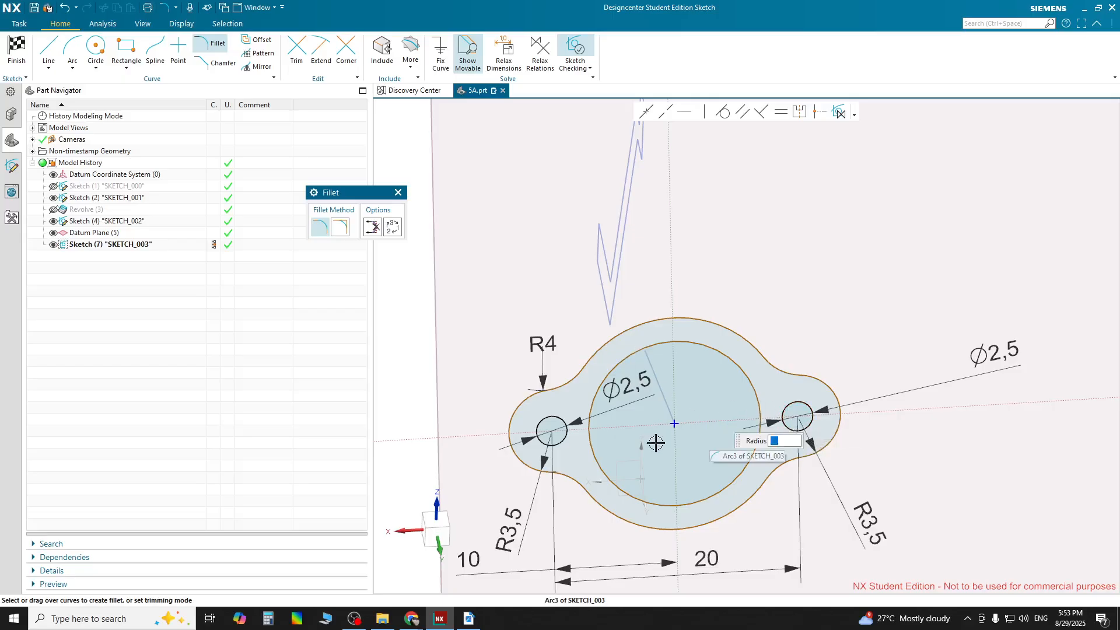
scroll(598, 505, up, 2)
scroll(618, 490, down, 3)
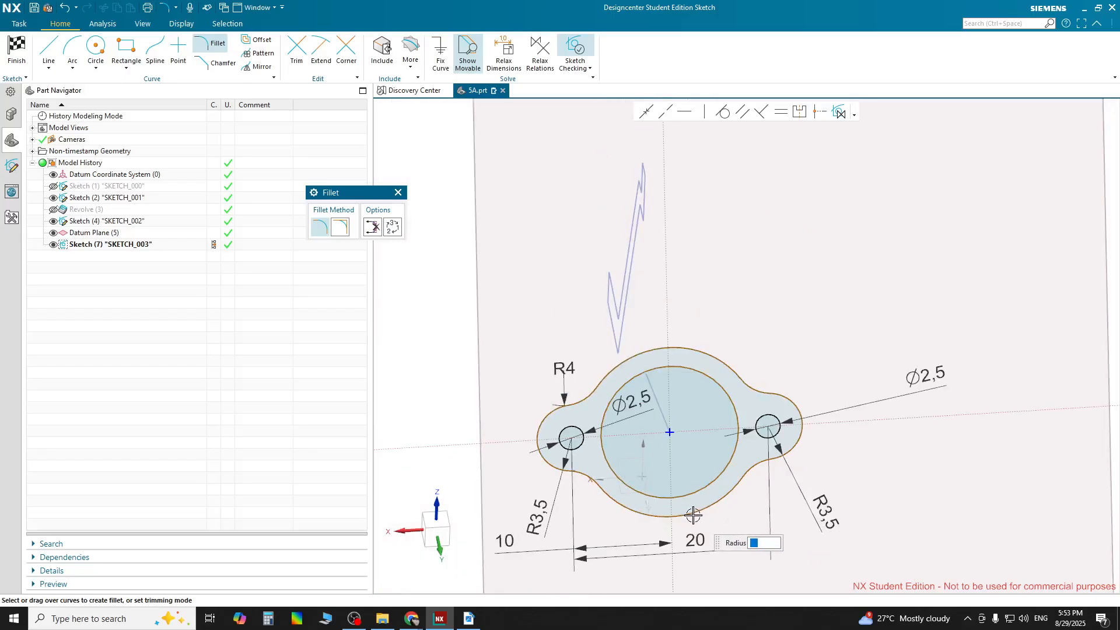
mouse_move(737, 513)
middle_down()
mouse_move(700, 516)
mouse_move(834, 472)
mouse_move(776, 496)
mouse_move(793, 489)
mouse_move(717, 450)
mouse_move(767, 449)
middle_up()
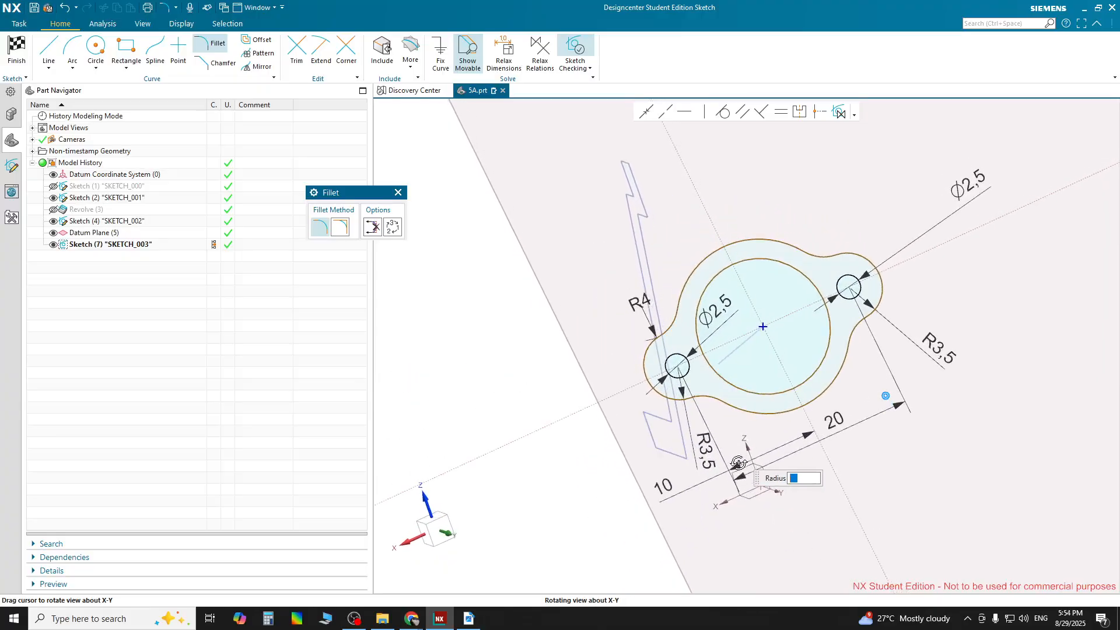
scroll(677, 373, up, 4)
scroll(679, 372, up, 1)
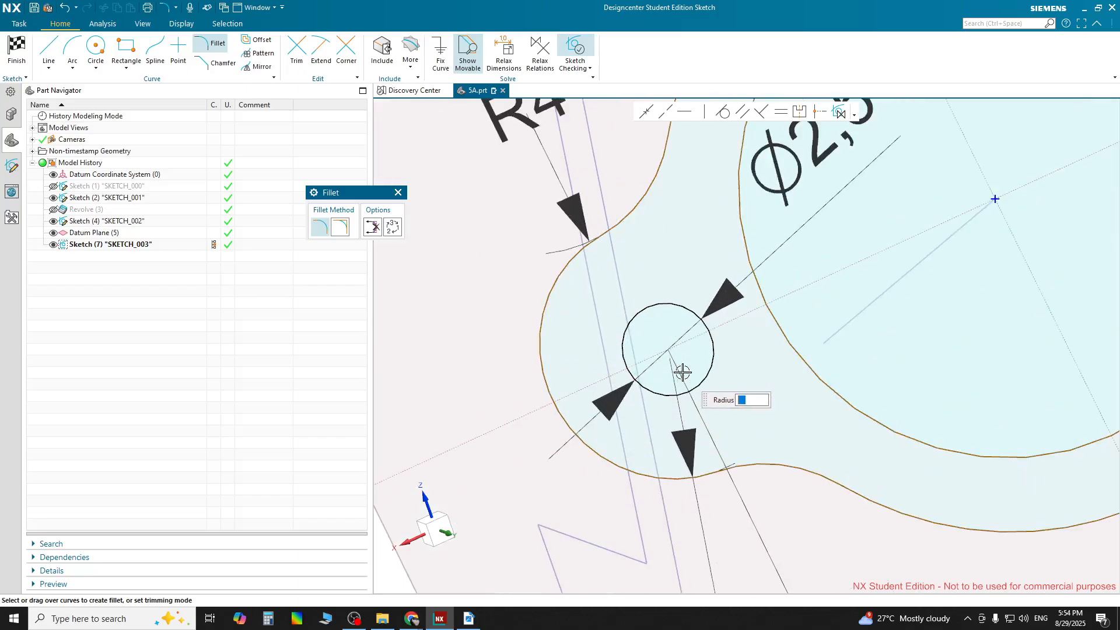
scroll(679, 372, down, 5)
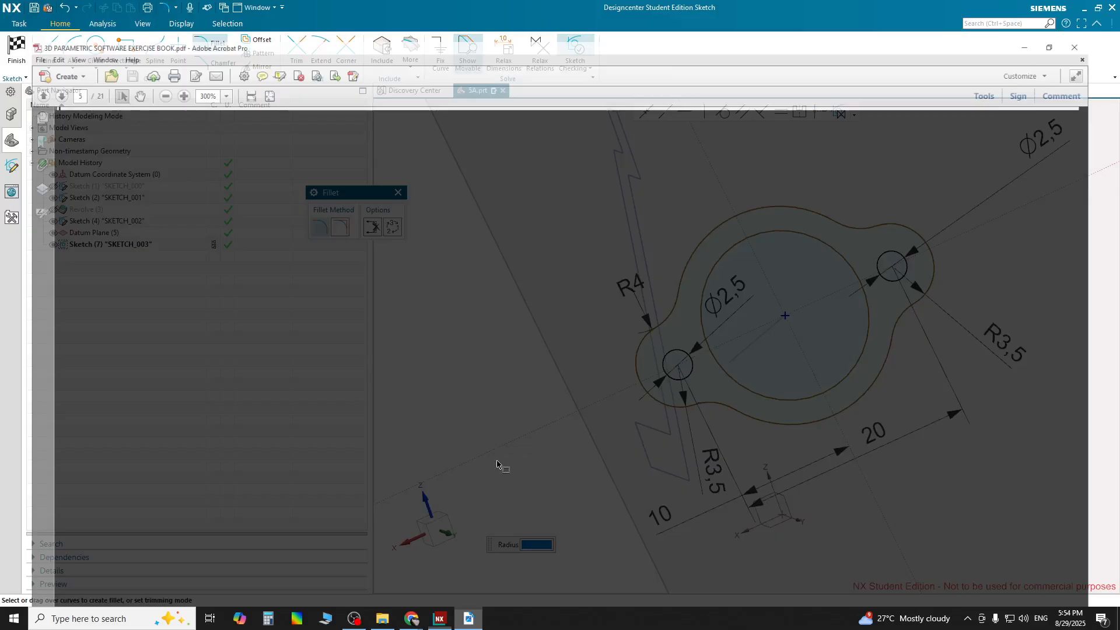
Switch to the exercise book PDF, examine the side port's ear radii and its bore in Section AA, and return to NX.
click(468, 618)
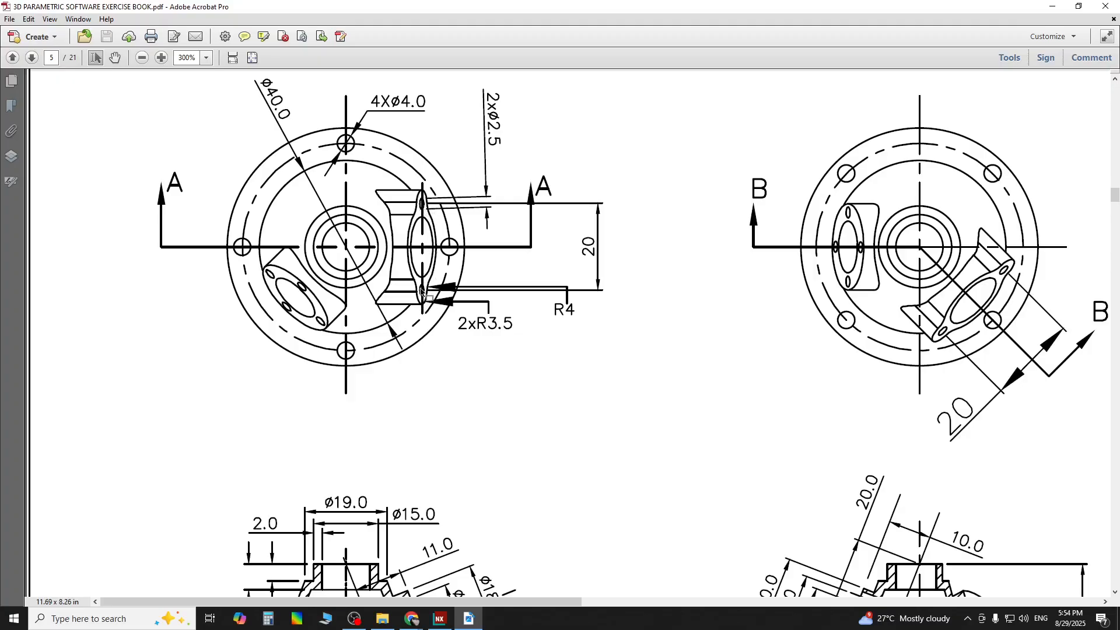
scroll(422, 290, up, 2)
scroll(421, 290, down, 2)
ctrl+scroll(426, 285, up, 1)
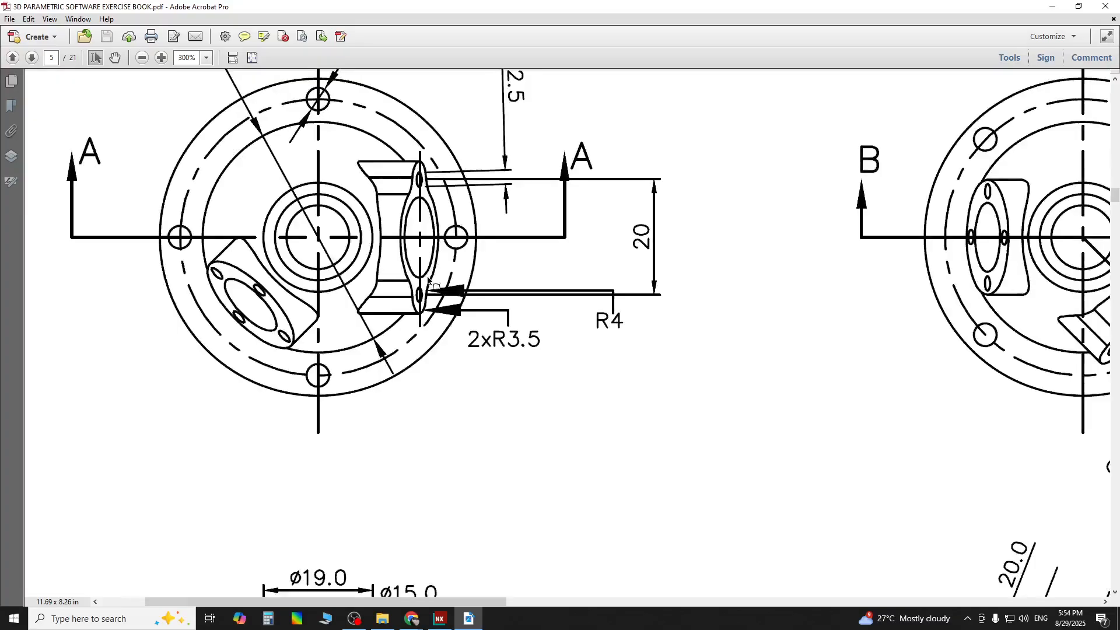
ctrl+scroll(428, 280, up, 5)
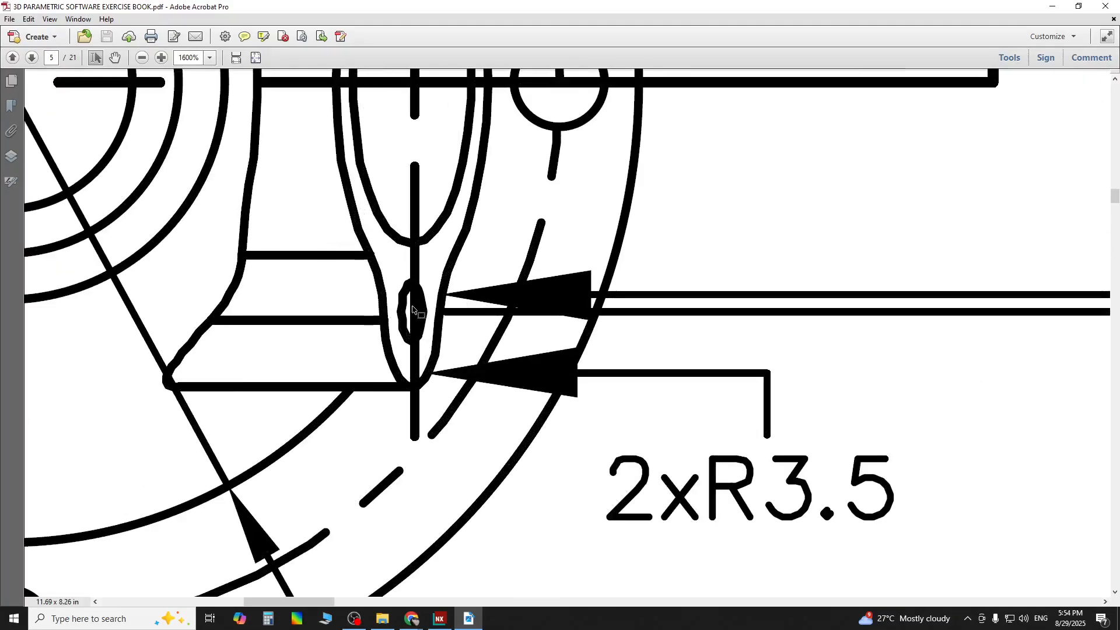
ctrl+scroll(415, 305, down, 7)
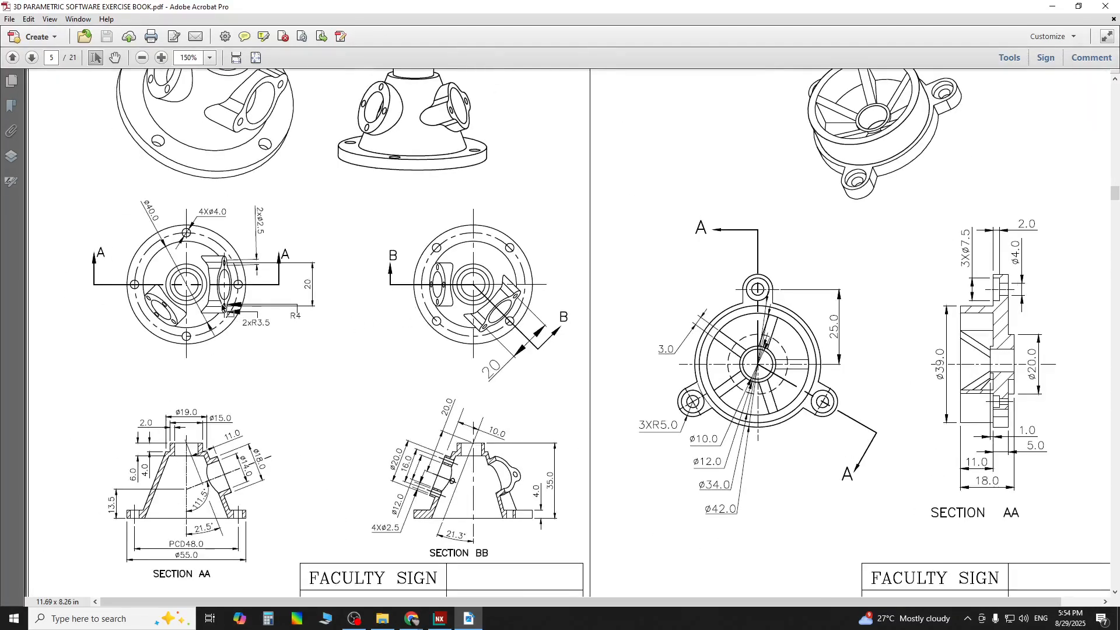
ctrl+scroll(225, 308, up, 5)
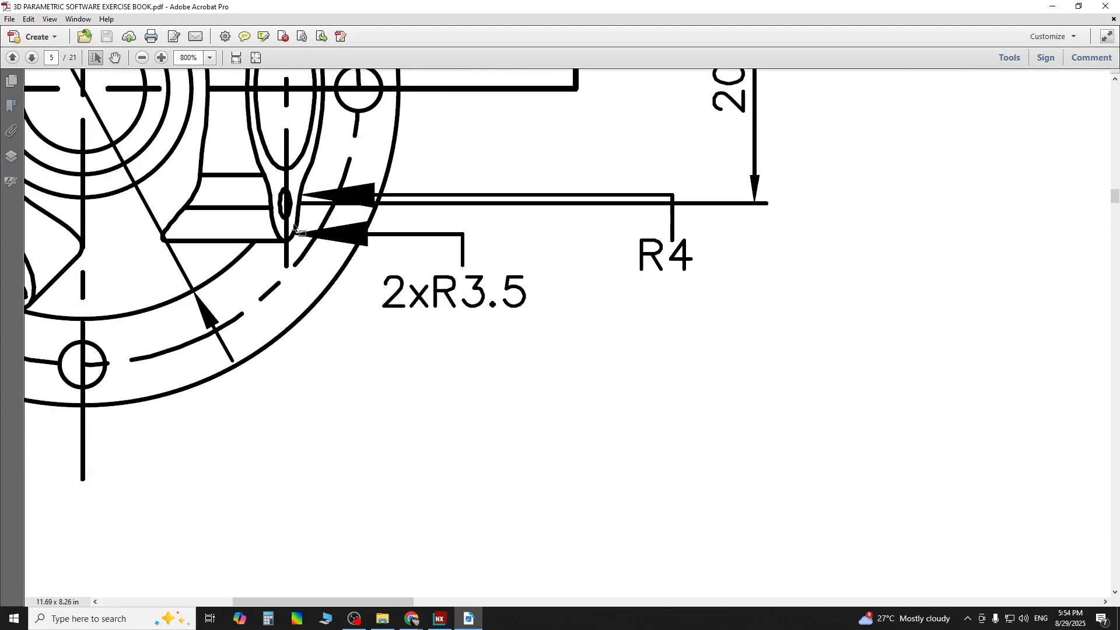
scroll(294, 228, up, 3)
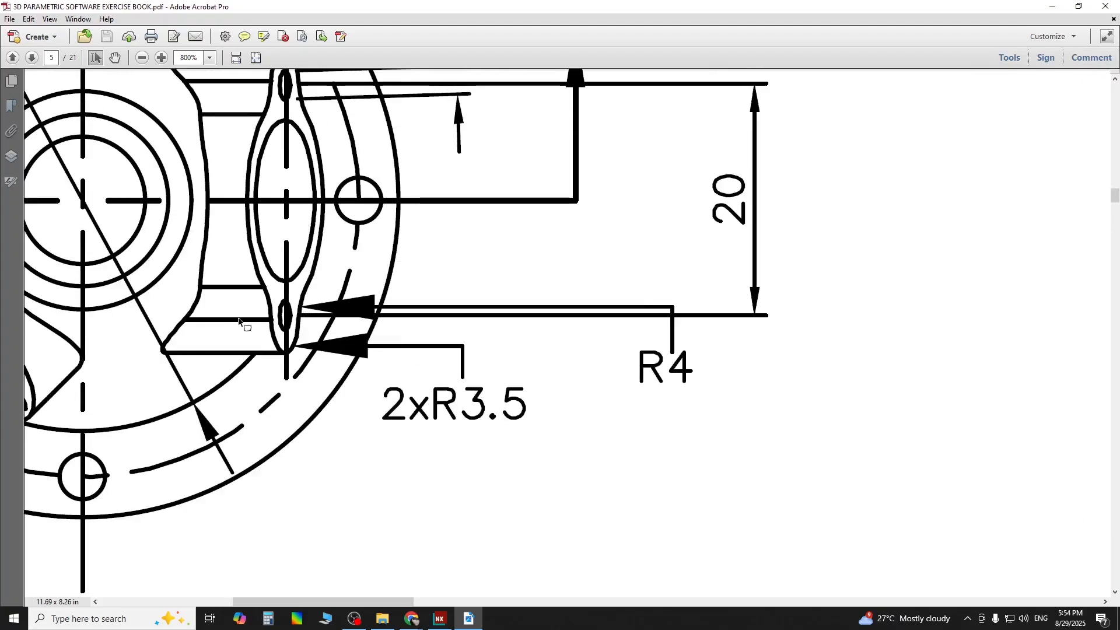
ctrl+scroll(240, 321, down, 4)
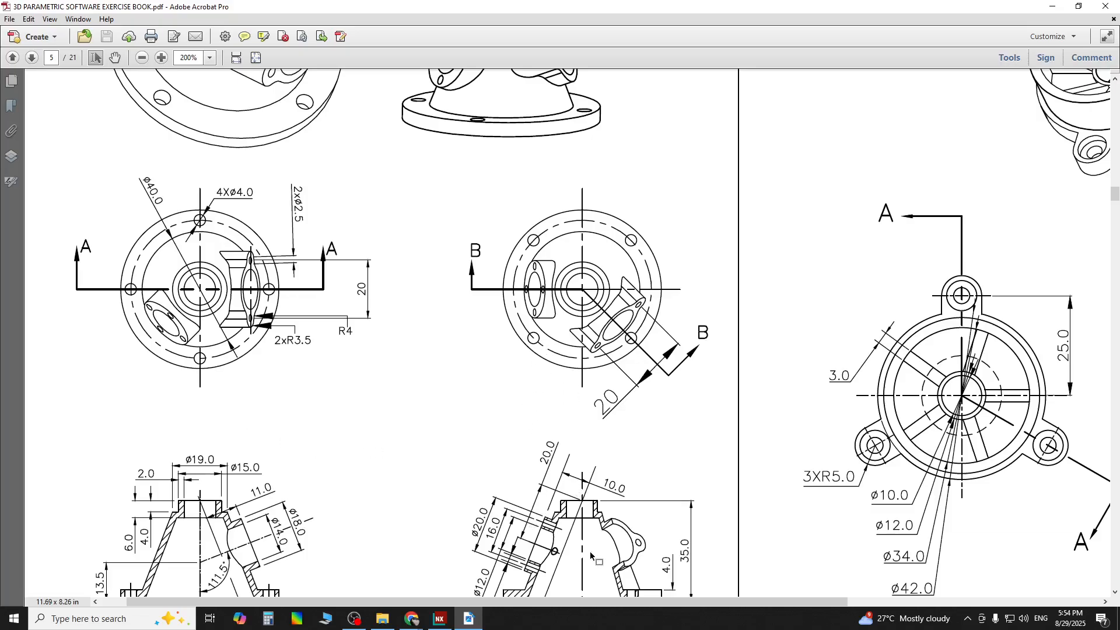
scroll(213, 495, down, 3)
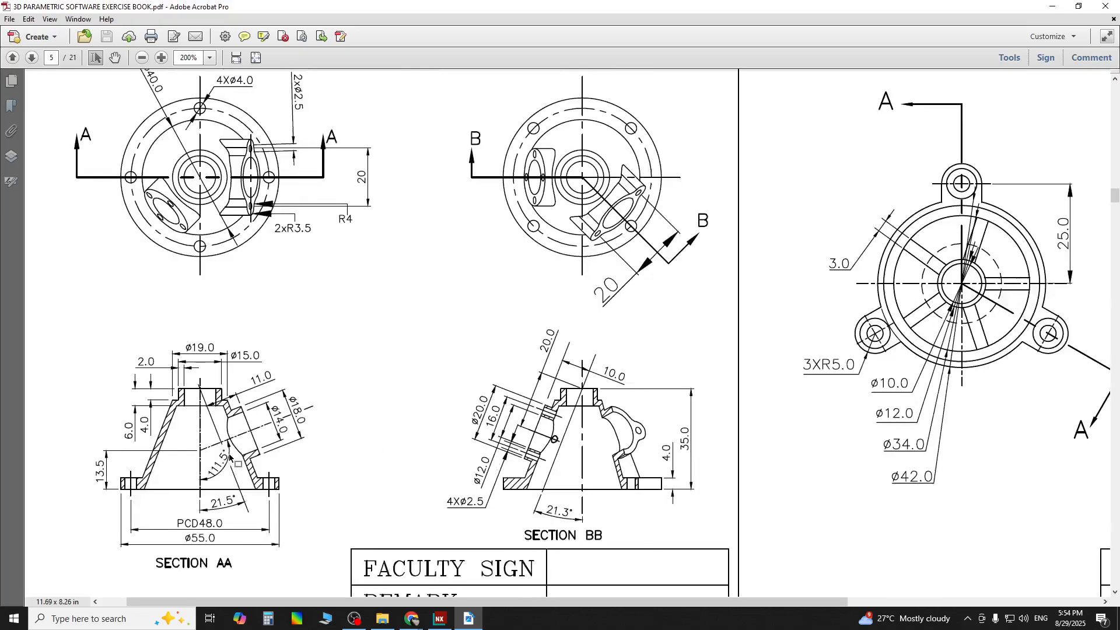
ctrl+scroll(224, 411, up, 4)
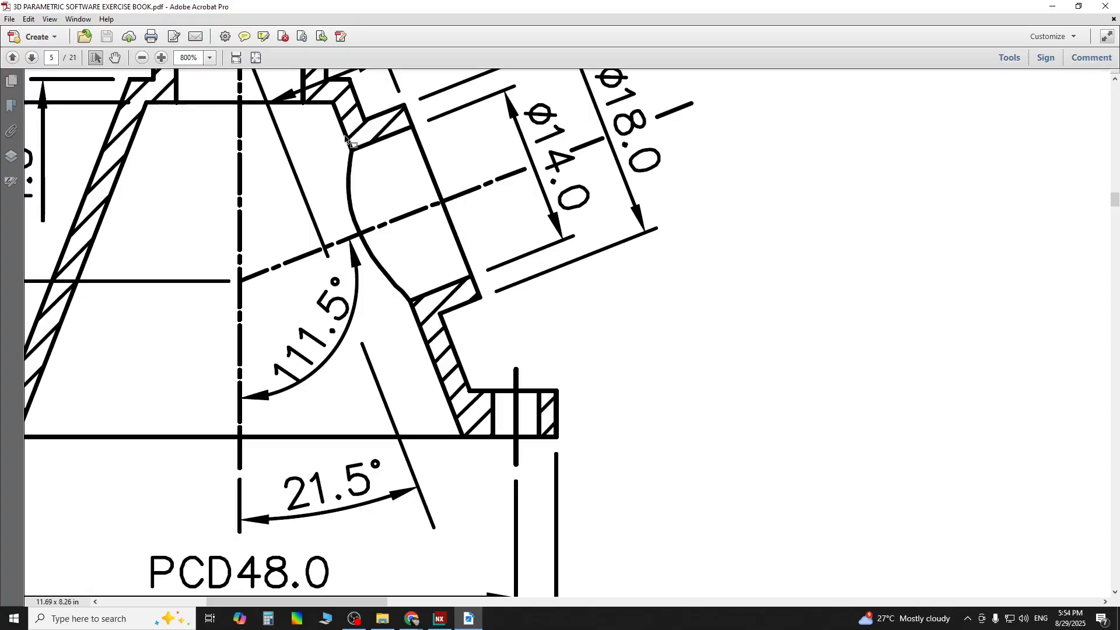
ctrl+scroll(405, 252, down, 8)
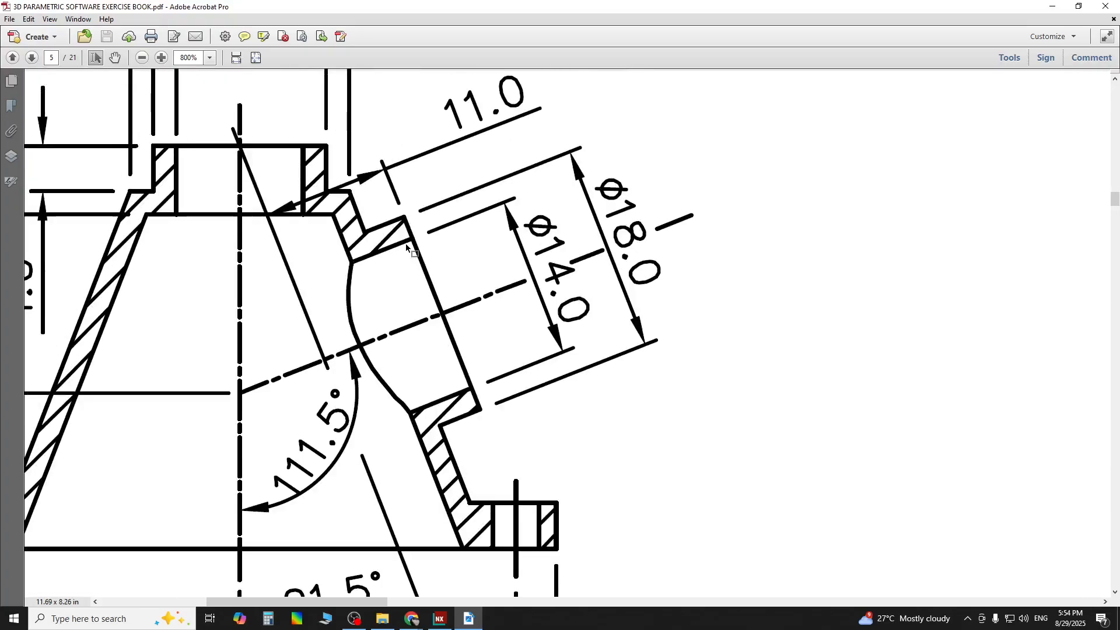
click(440, 618)
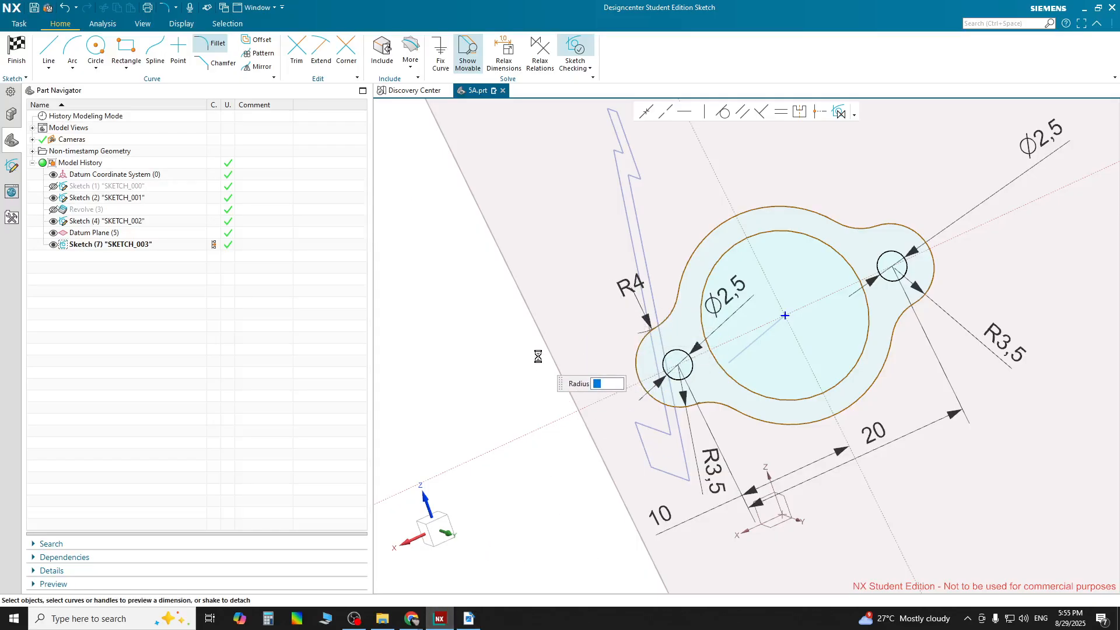
Leave the Fillet tool, undo the last trim at the left ear, and delete the large inner circle of the flange profile.
key(Escape)
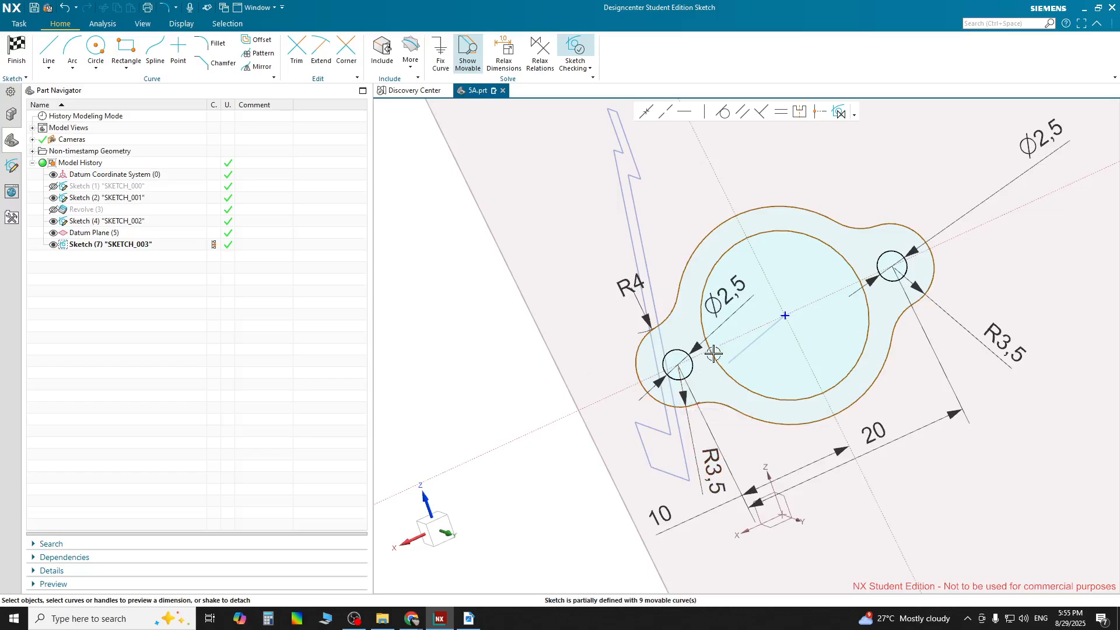
click(801, 236)
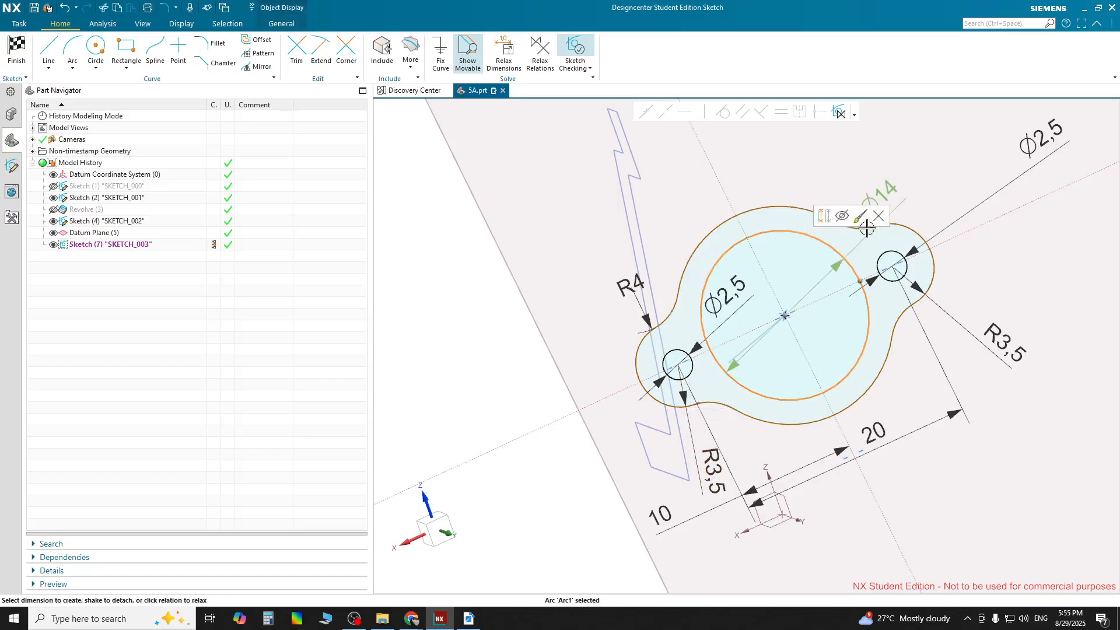
key(ctrl+z)
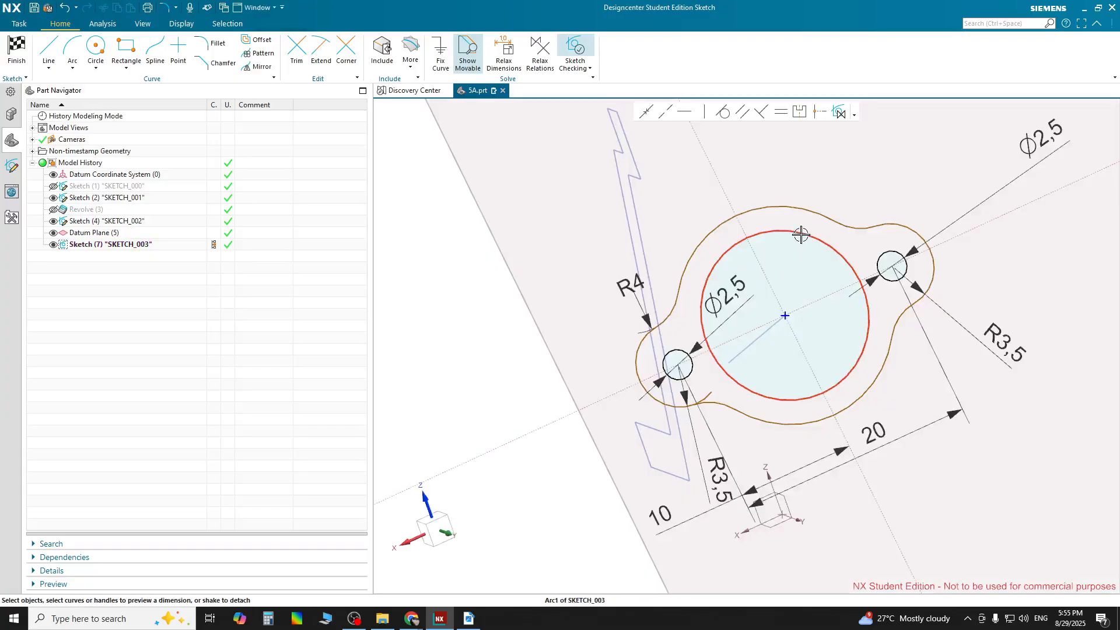
click(791, 240)
click(877, 216)
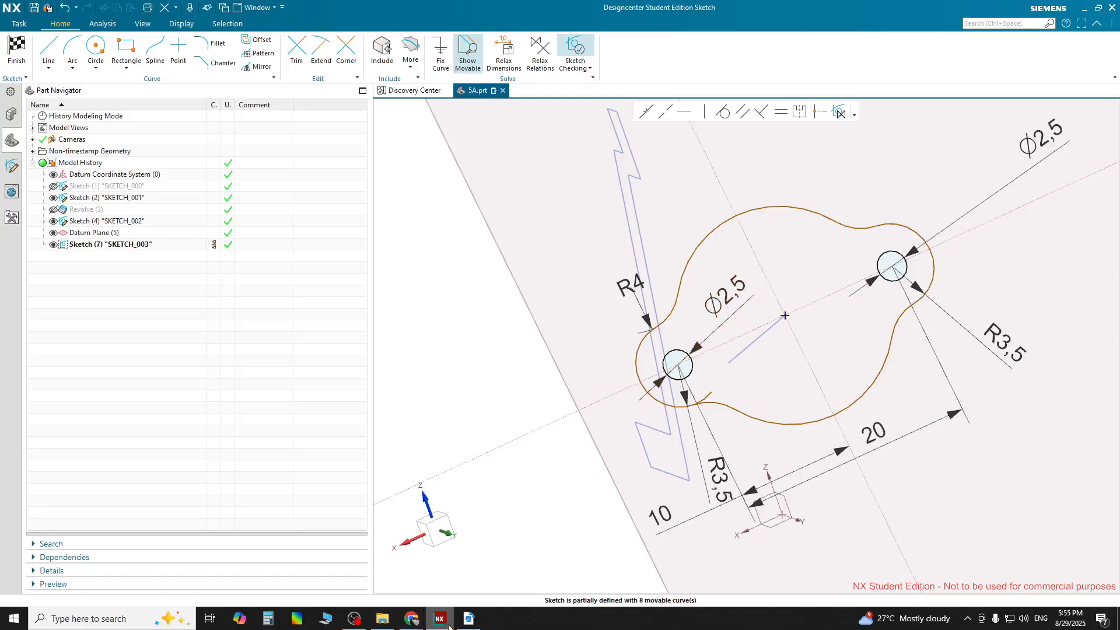
Switch to the exercise book PDF, examine the side port in the top view and Section AA, and return to NX.
click(469, 619)
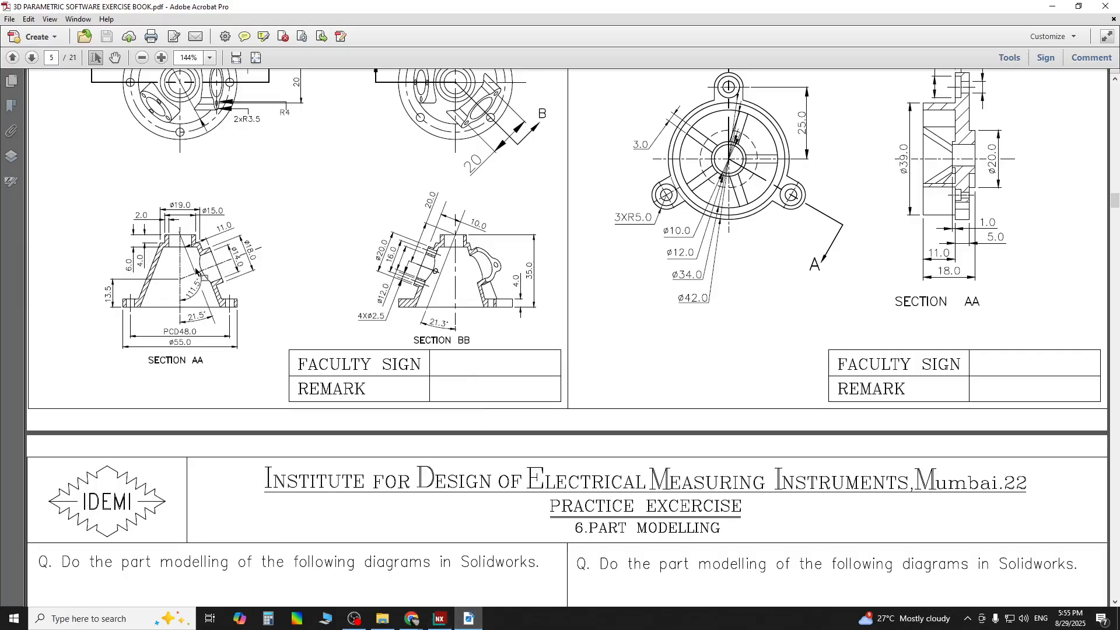
scroll(204, 266, up, 3)
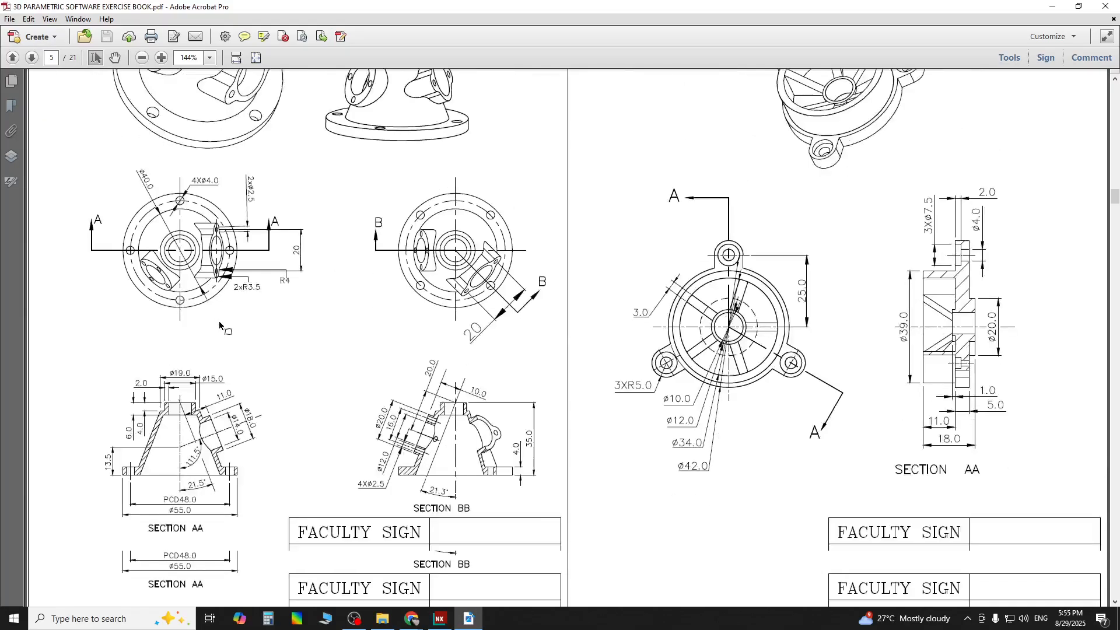
scroll(220, 327, down, 4)
scroll(238, 264, up, 2)
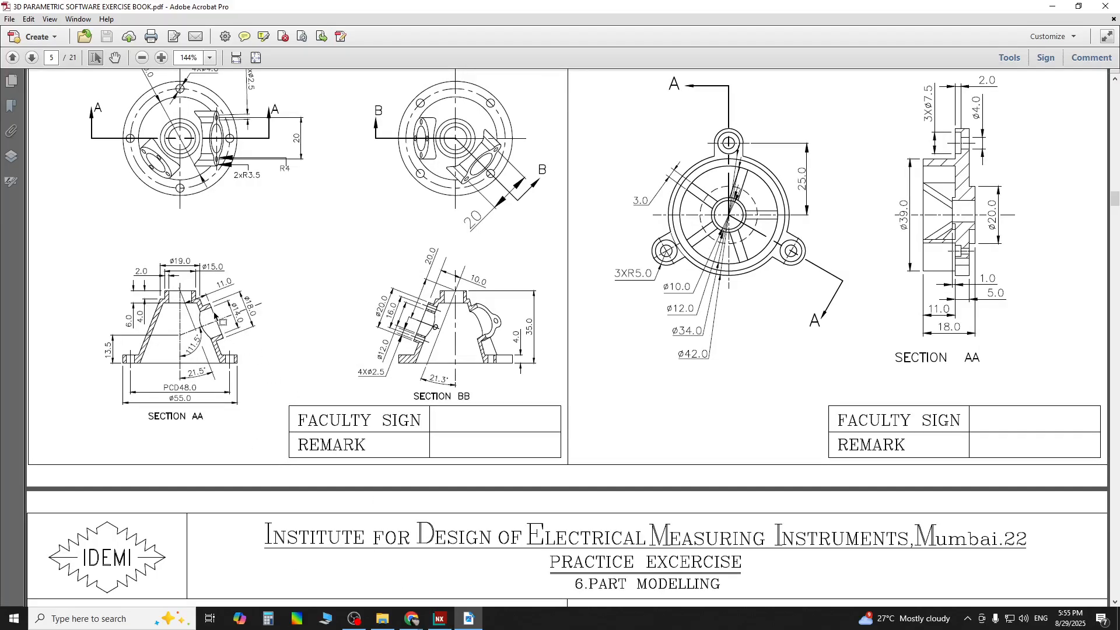
click(440, 618)
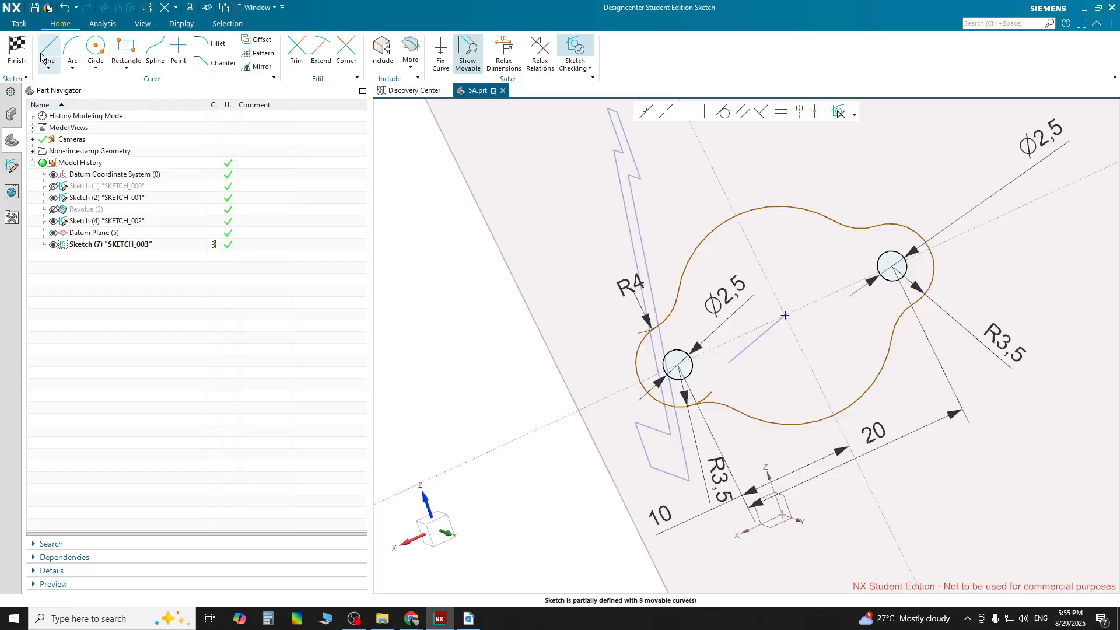
Finish the flange sketch and show the hidden revolved conical body.
click(17, 49)
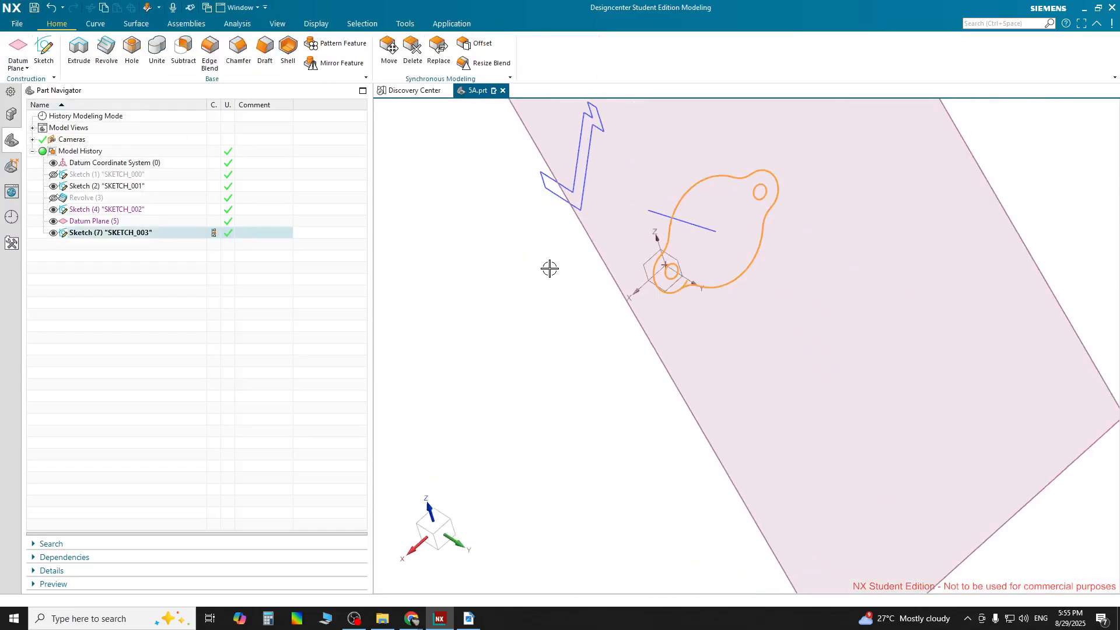
key(Escape)
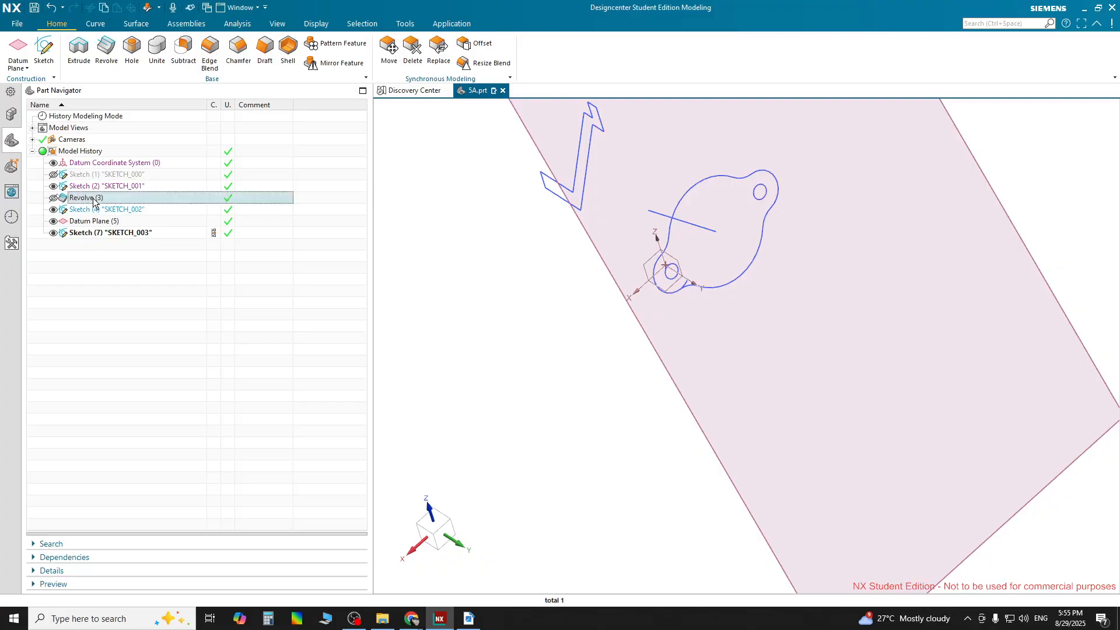
right_click(93, 198)
click(113, 208)
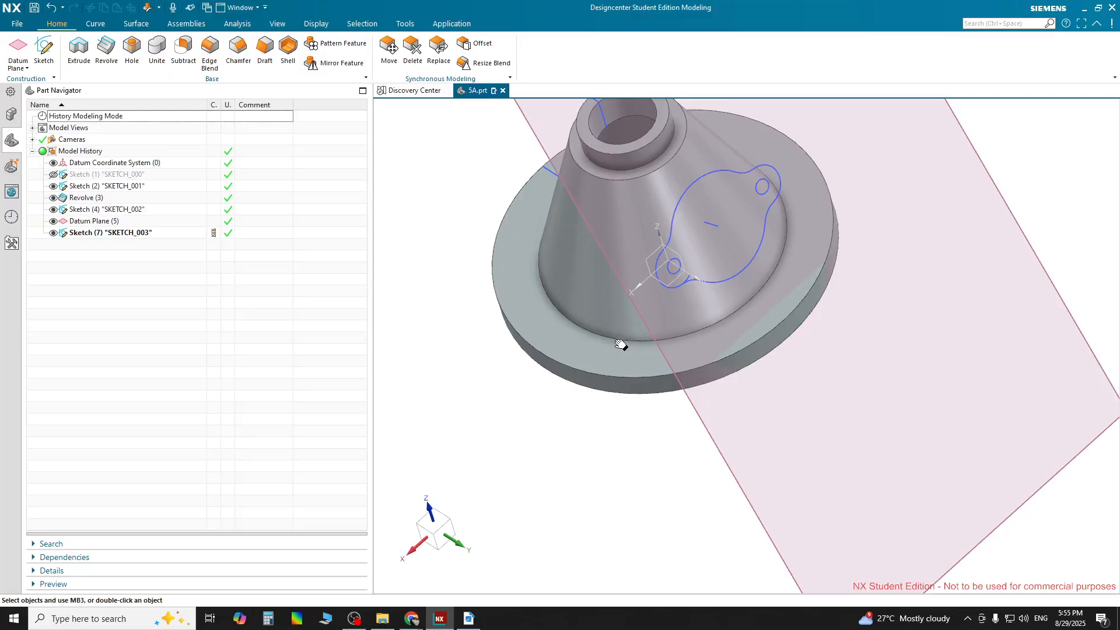
Hide the inclined datum plane that carries the flange sketch.
shift+middle_drag(606, 366, 638, 325)
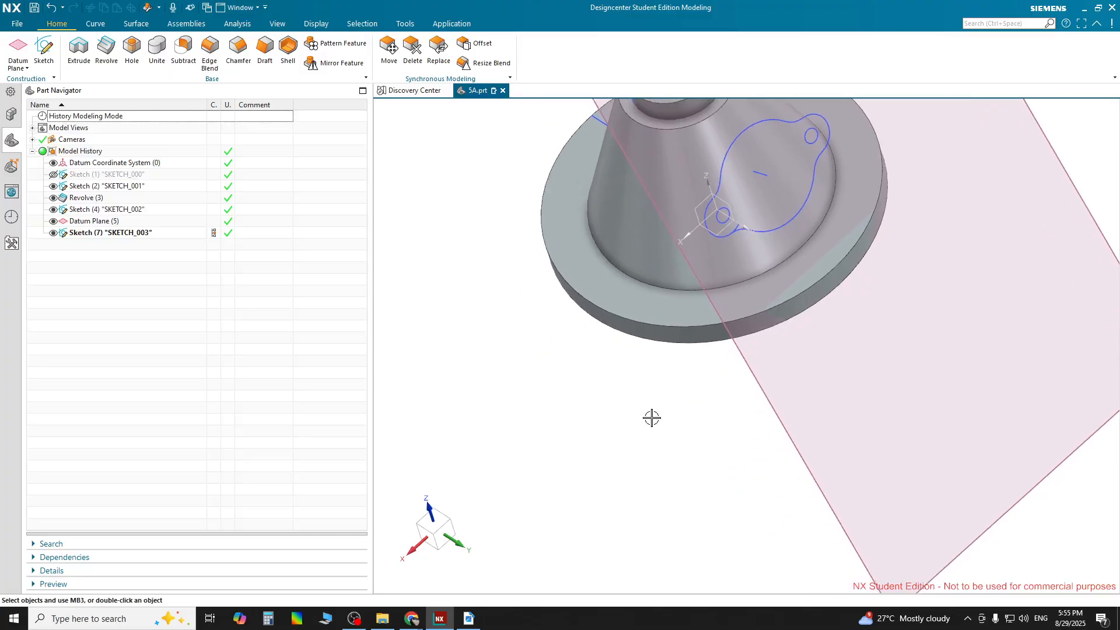
scroll(652, 416, down, 3)
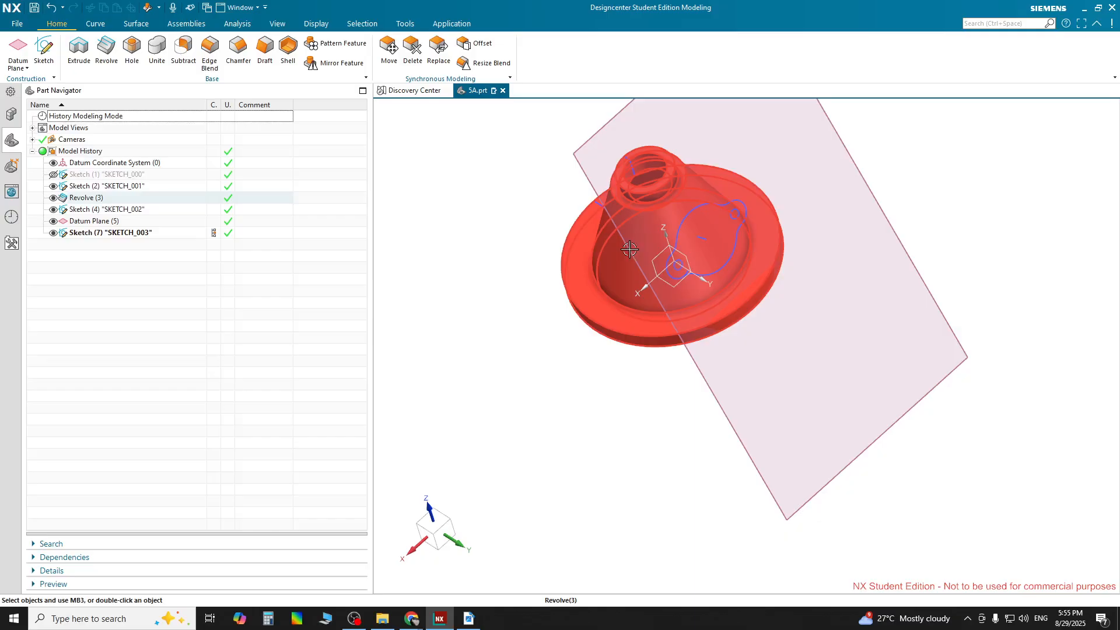
click(734, 429)
click(792, 412)
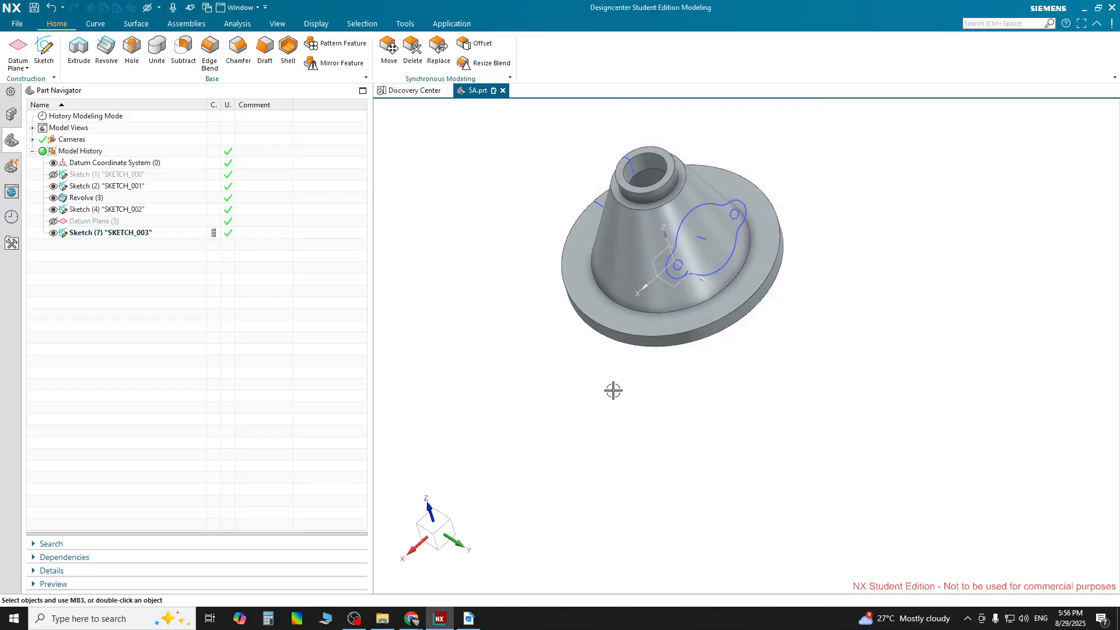
middle_drag(613, 390, 702, 273)
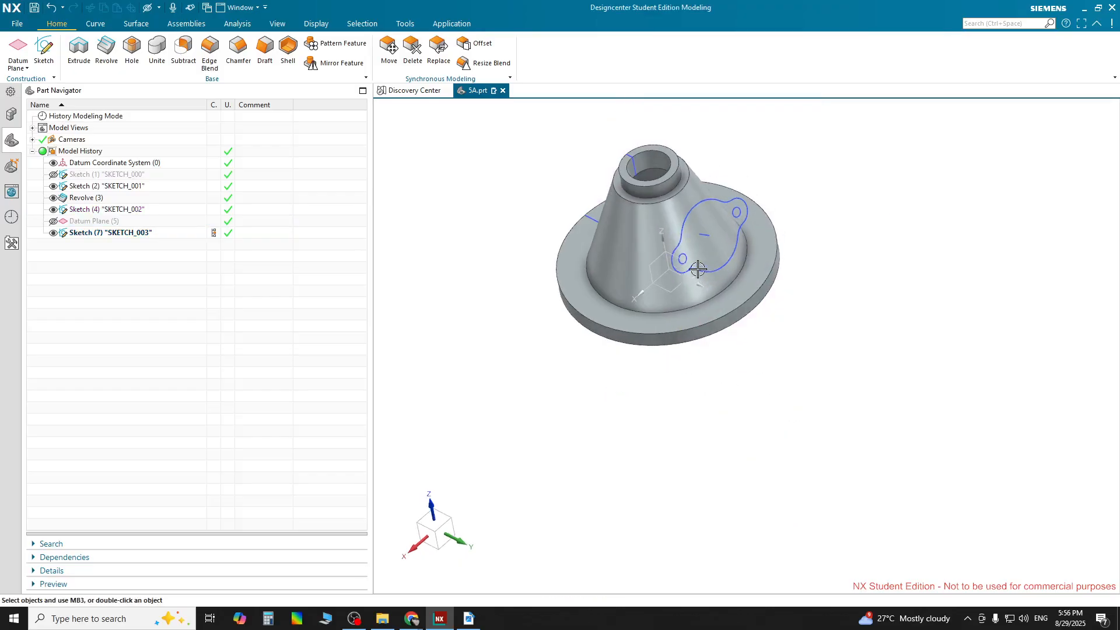
Reopen the flange sketch, trim the leftover arc stub beside the left ear's lower fillet, and finish the sketch.
scroll(697, 269, down, 6)
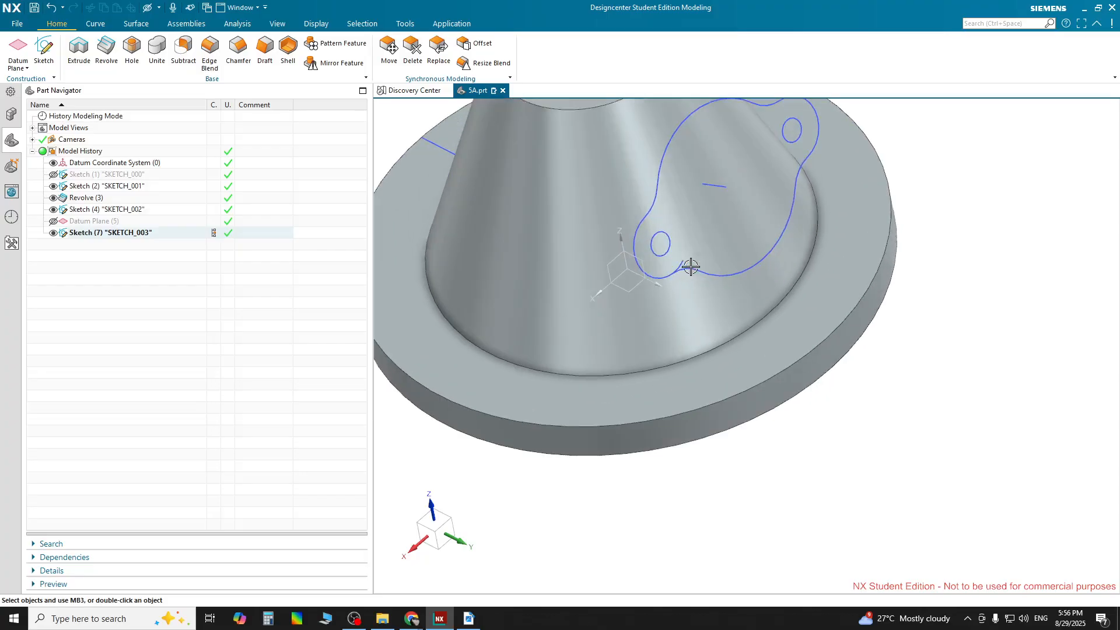
scroll(691, 267, down, 2)
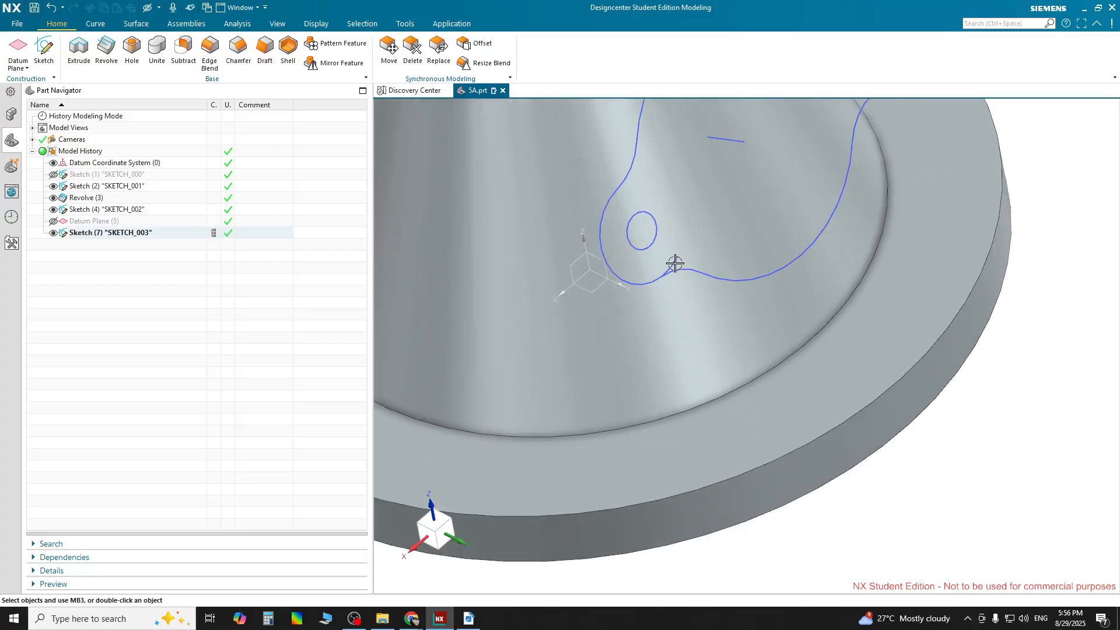
scroll(675, 264, down, 2)
scroll(662, 259, down, 2)
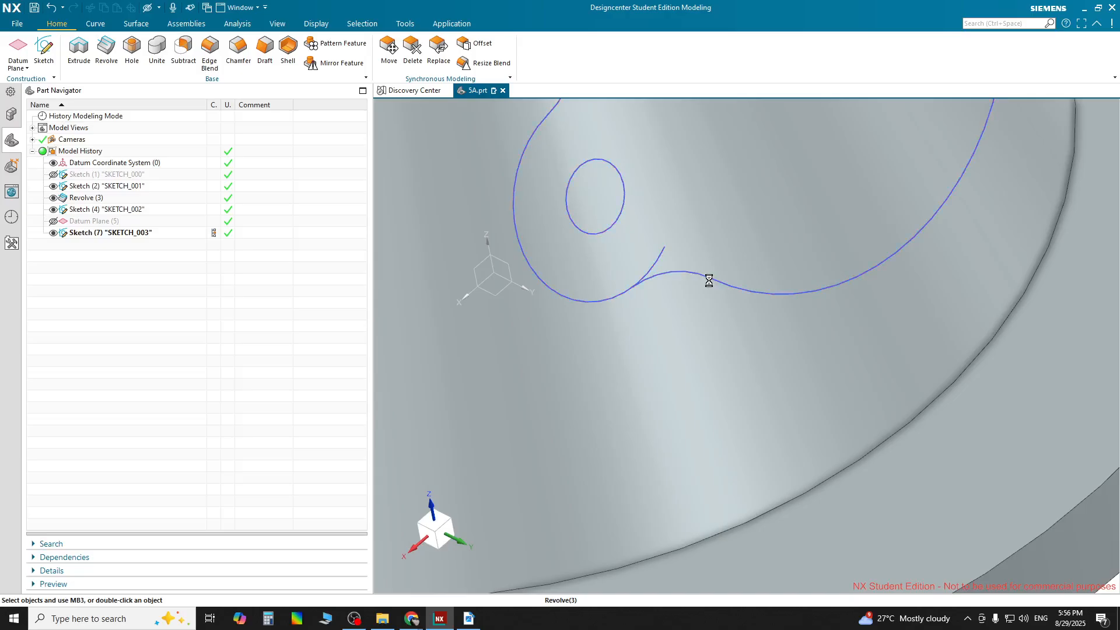
scroll(709, 280, up, 1)
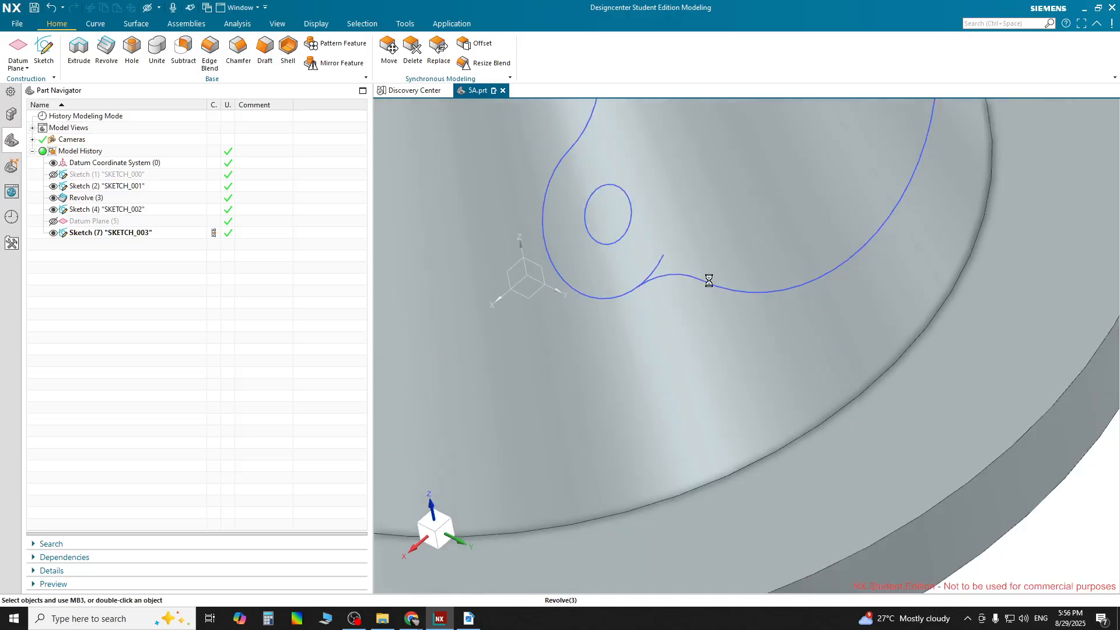
click(708, 281)
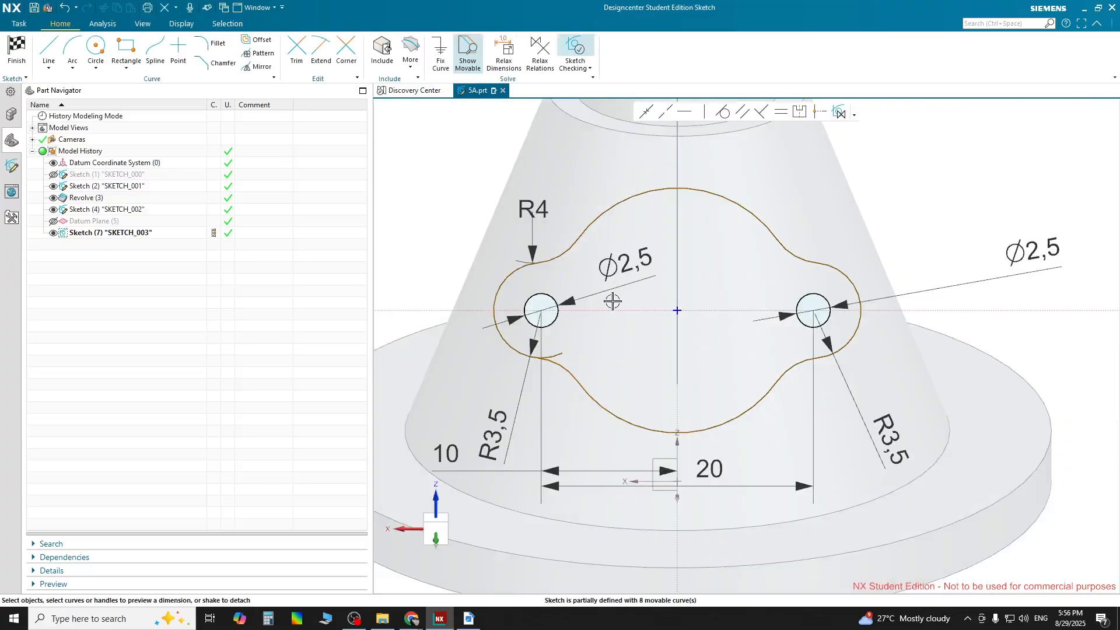
click(297, 52)
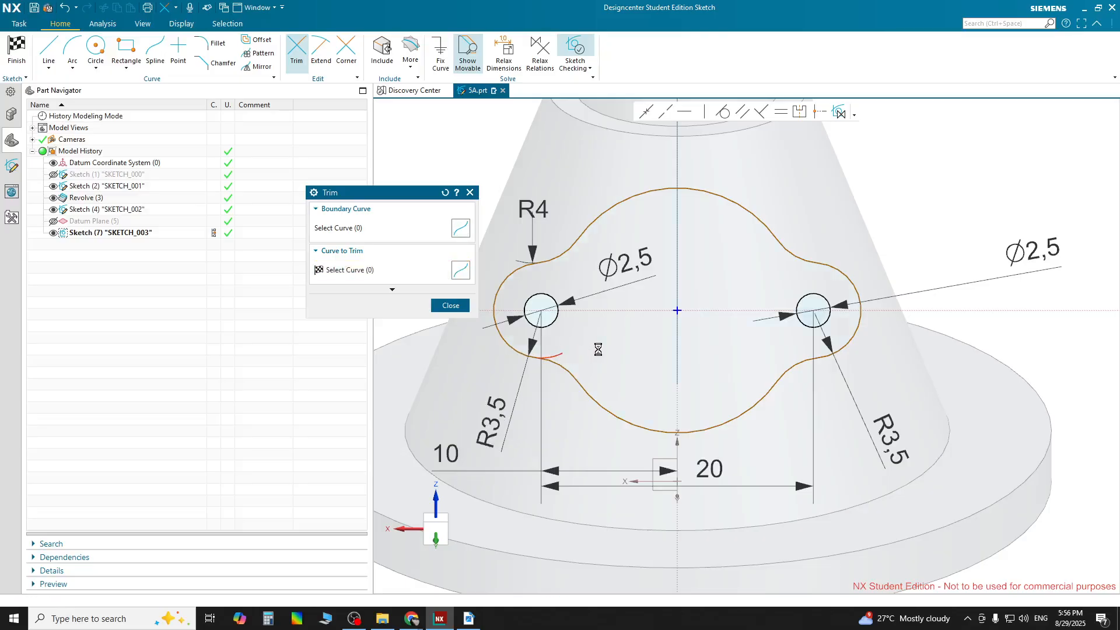
scroll(540, 361, down, 2)
scroll(539, 361, down, 3)
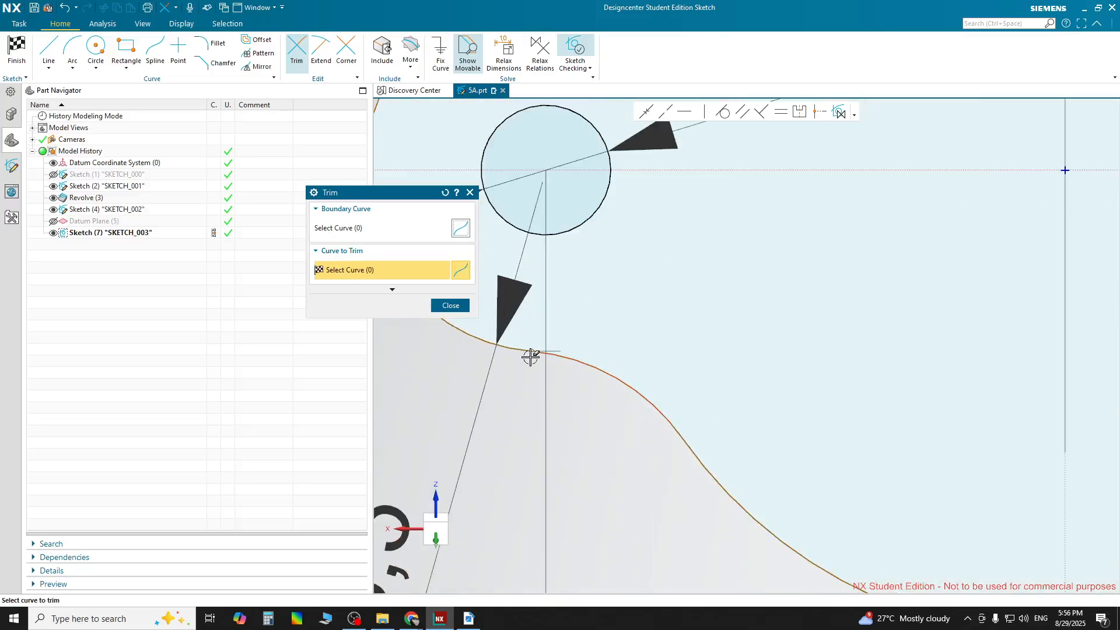
scroll(529, 355, down, 2)
click(450, 306)
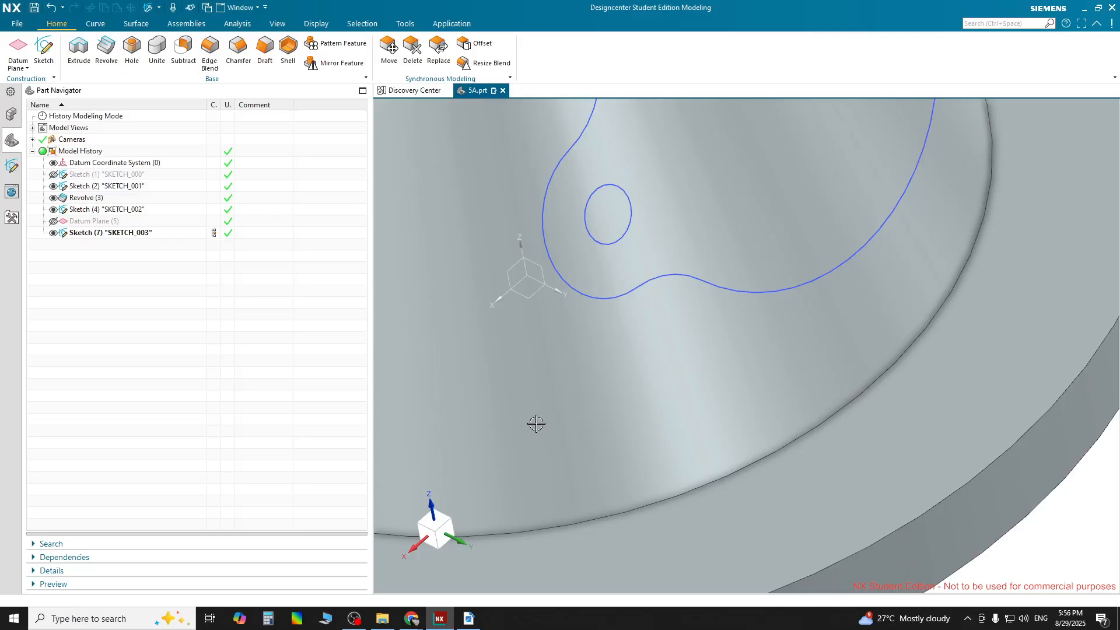
Start an Extrude of the flange sketch with its two ear holes, setting the end distance to 22 mm.
scroll(536, 424, down, 2)
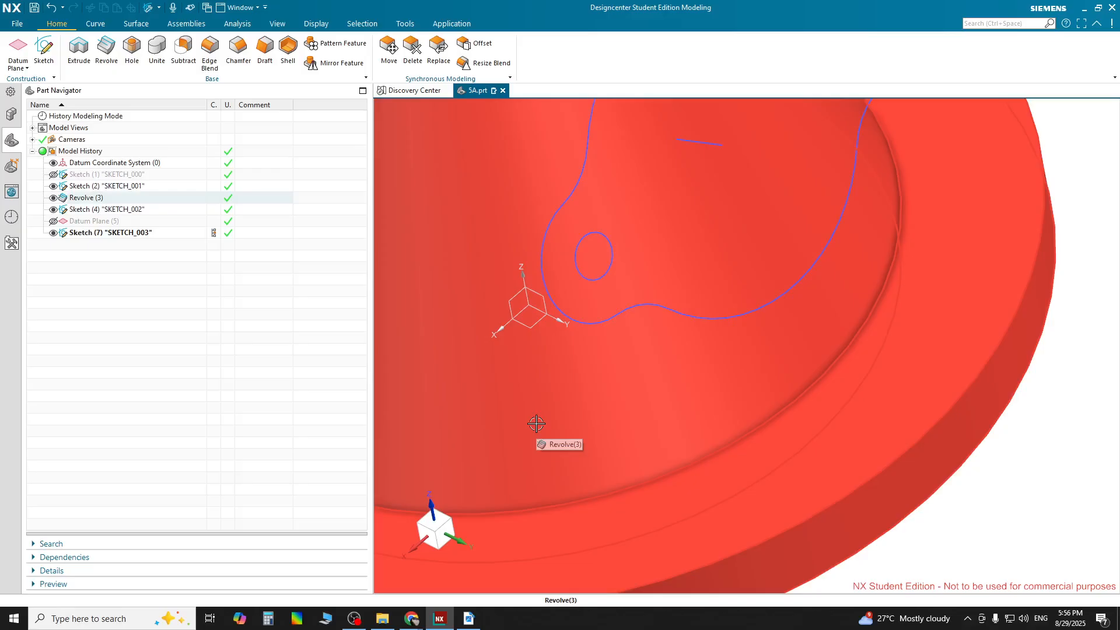
scroll(536, 424, down, 1)
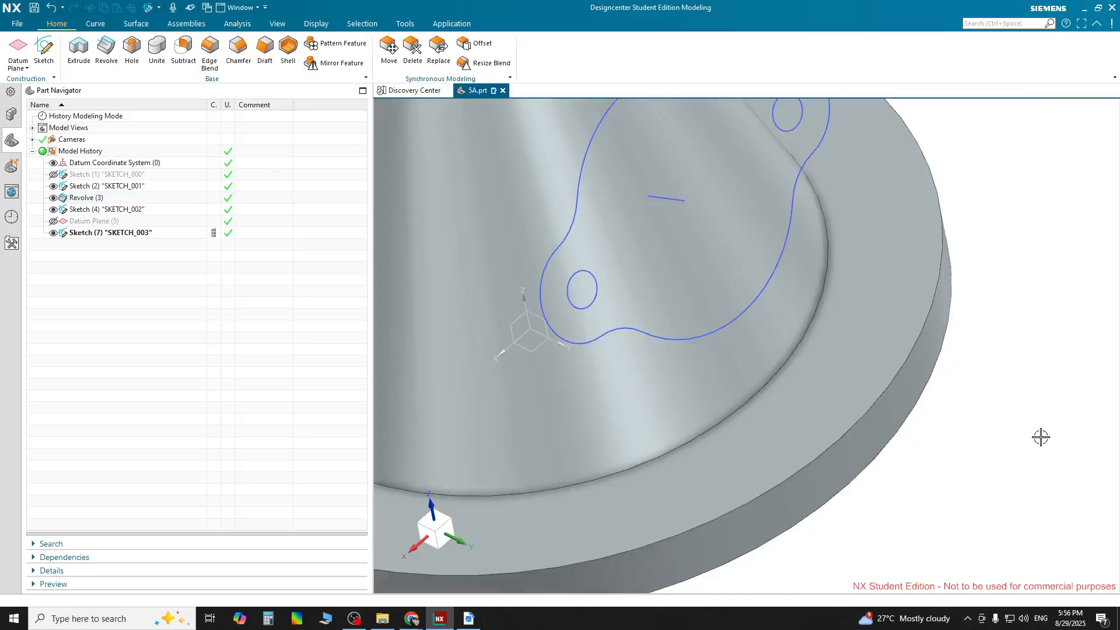
scroll(1041, 437, down, 1)
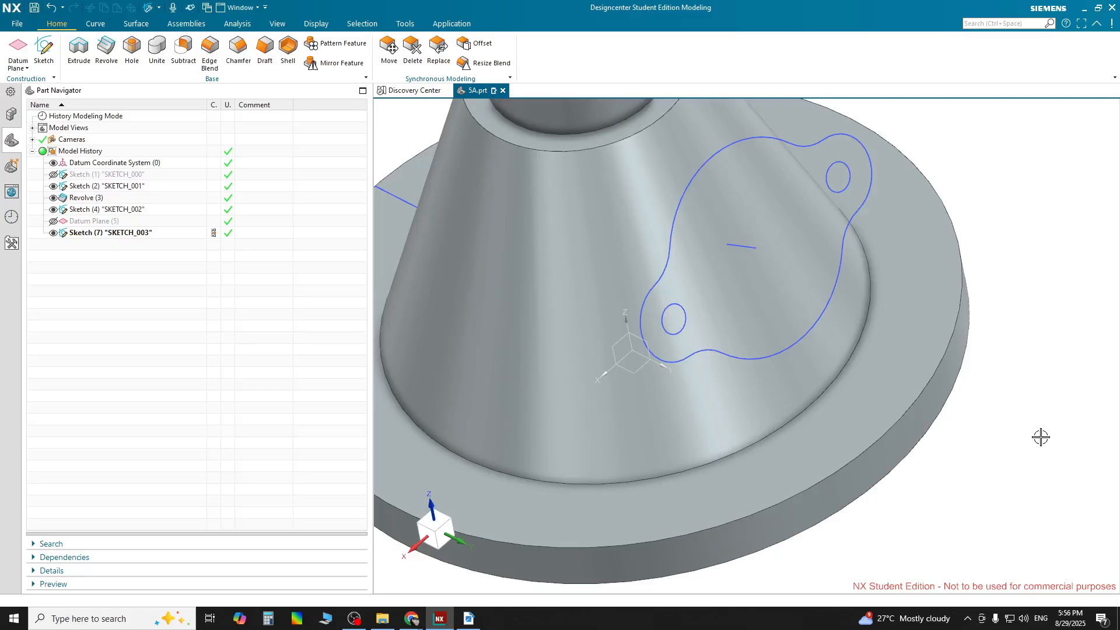
scroll(884, 202, down, 1)
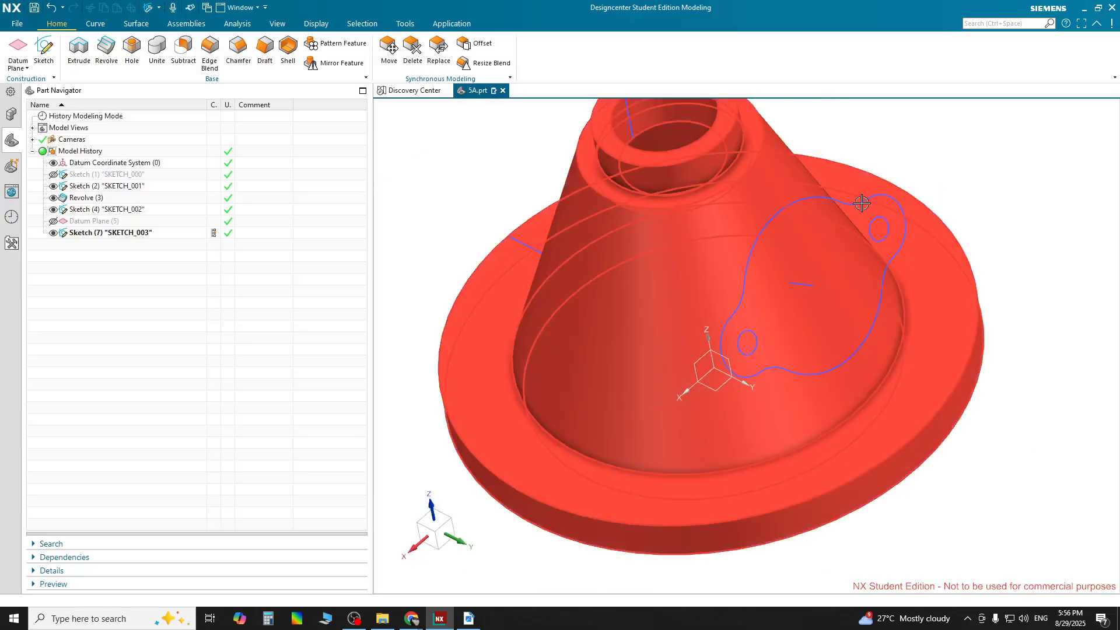
click(887, 225)
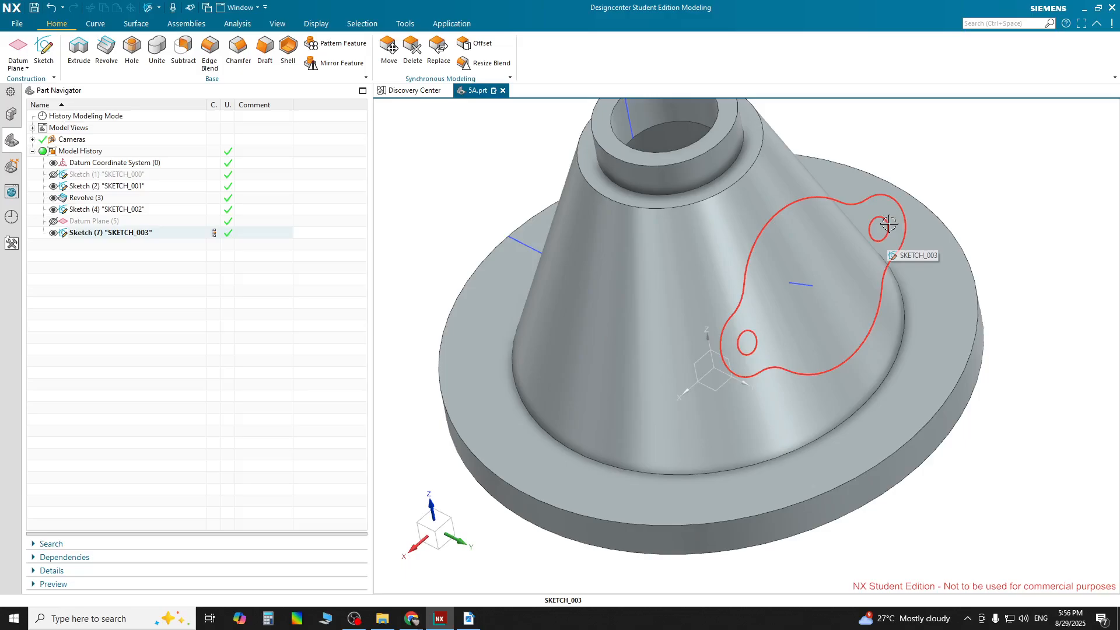
click(441, 210)
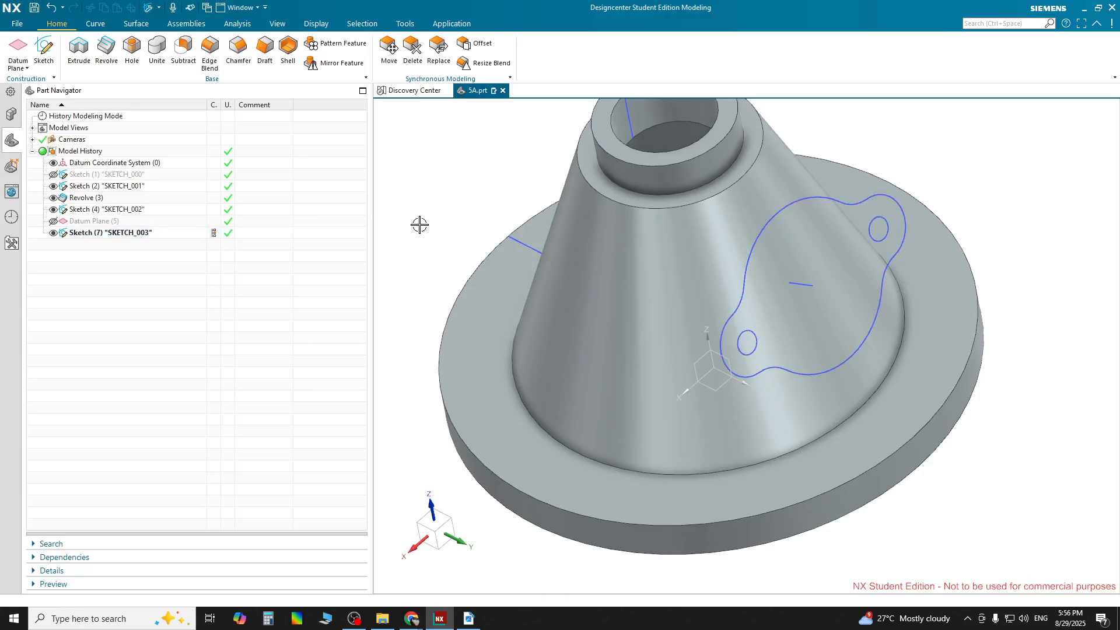
click(79, 50)
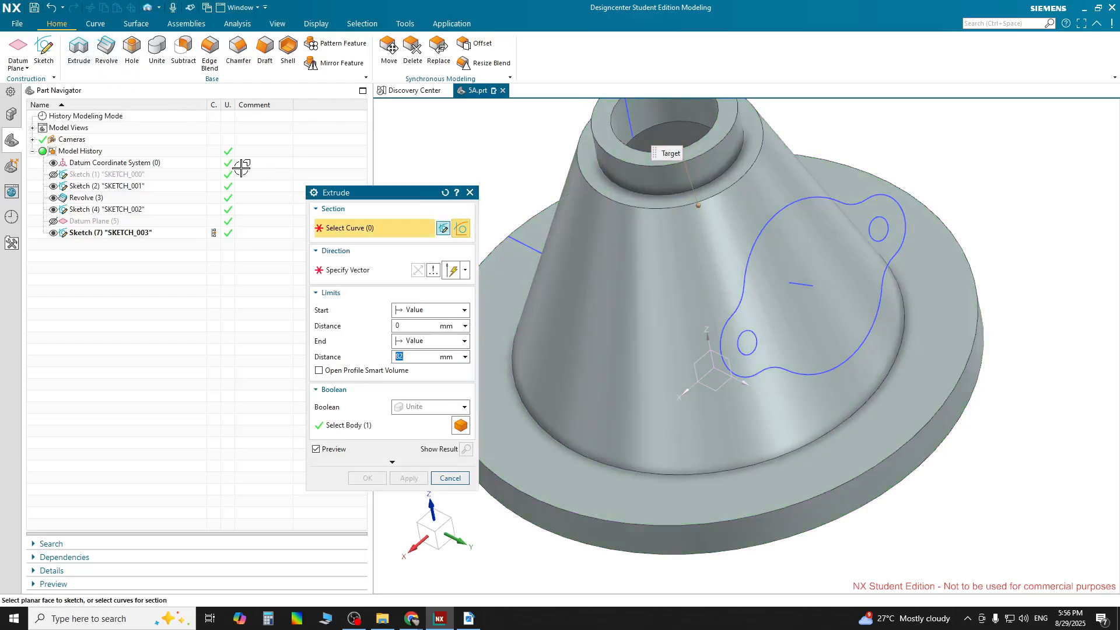
click(130, 234)
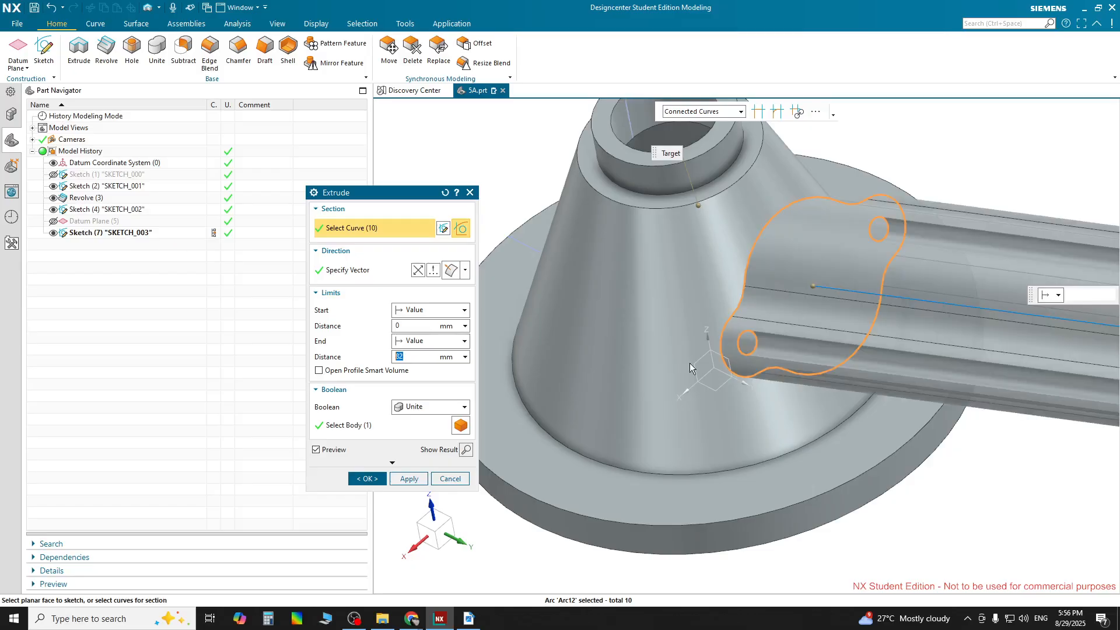
scroll(853, 403, down, 3)
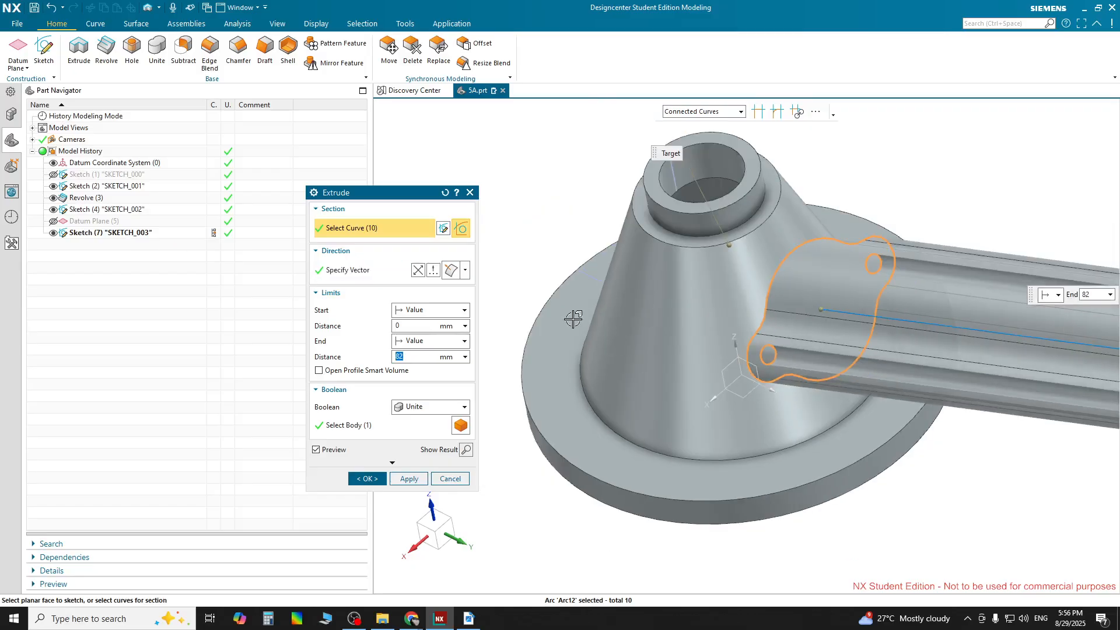
scroll(567, 315, up, 2)
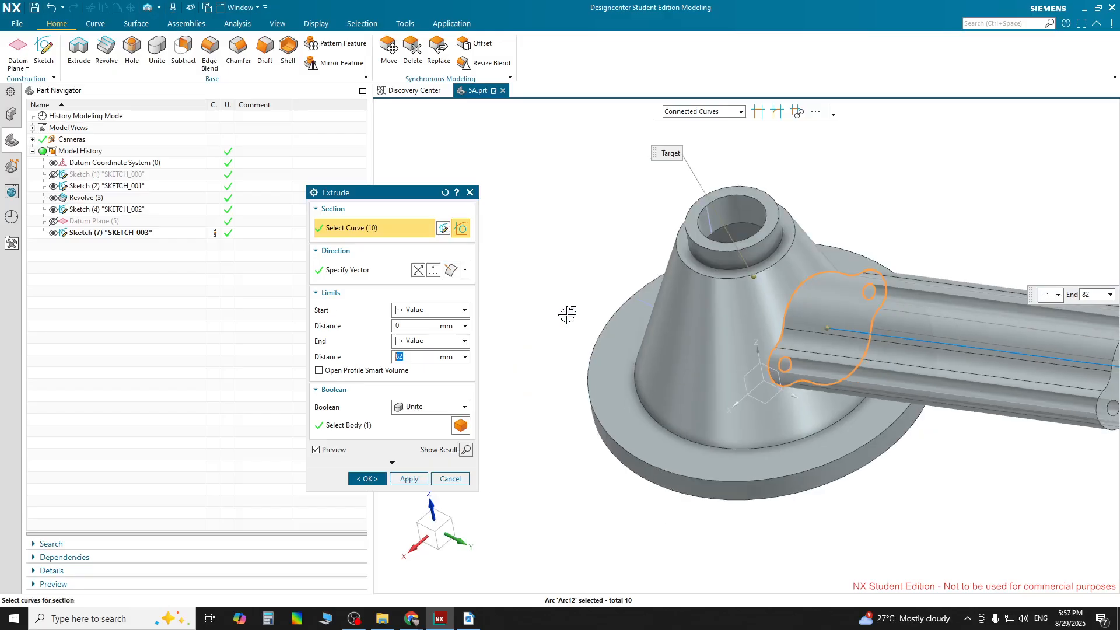
scroll(866, 387, down, 1)
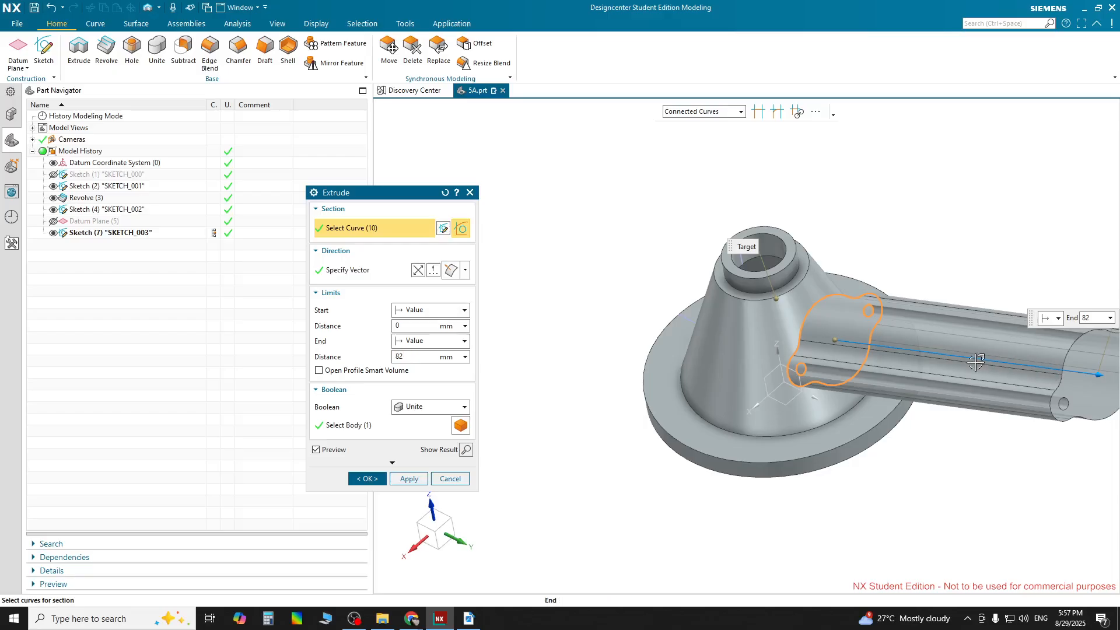
text(22)
key(Return)
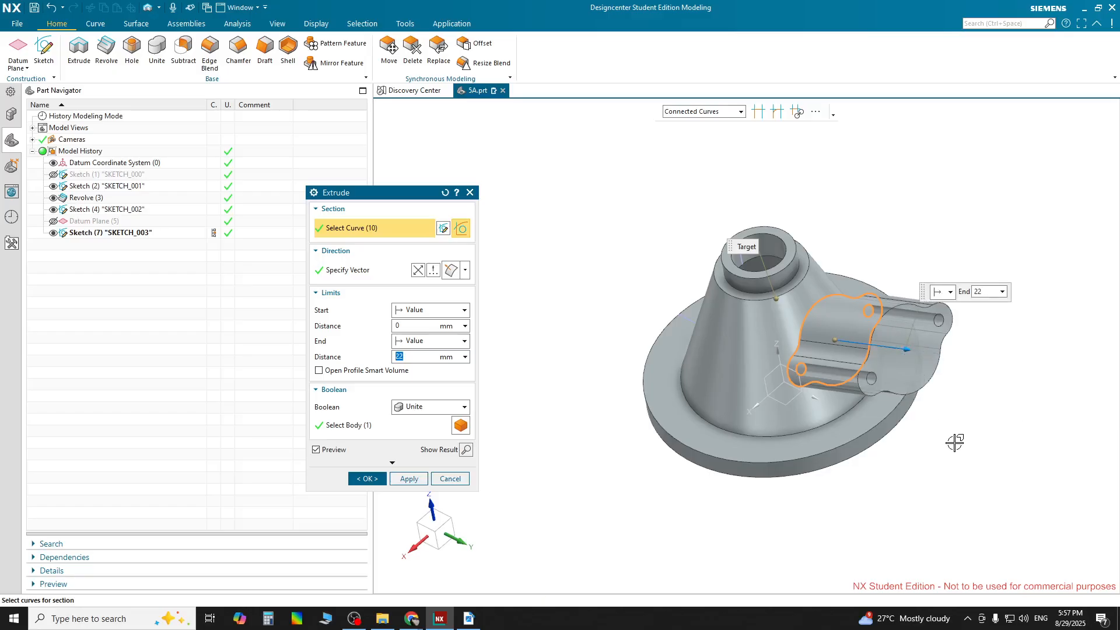
Reverse the flange extrude toward the cone and try an Until Selected start limit at the cone's inner face.
click(418, 270)
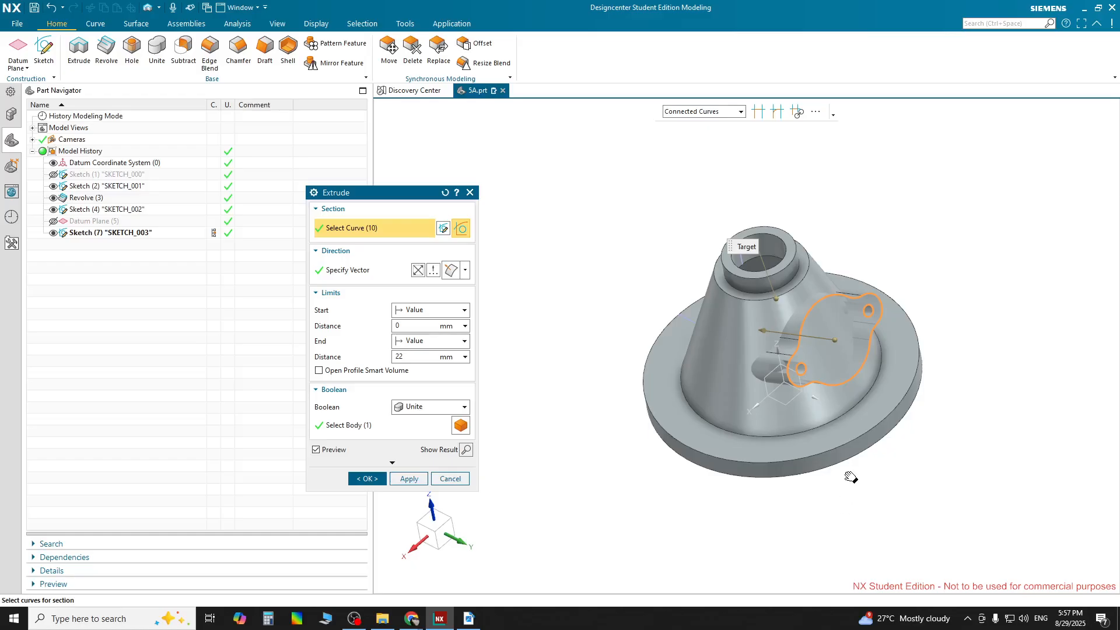
shift+middle_drag(849, 474, 825, 448)
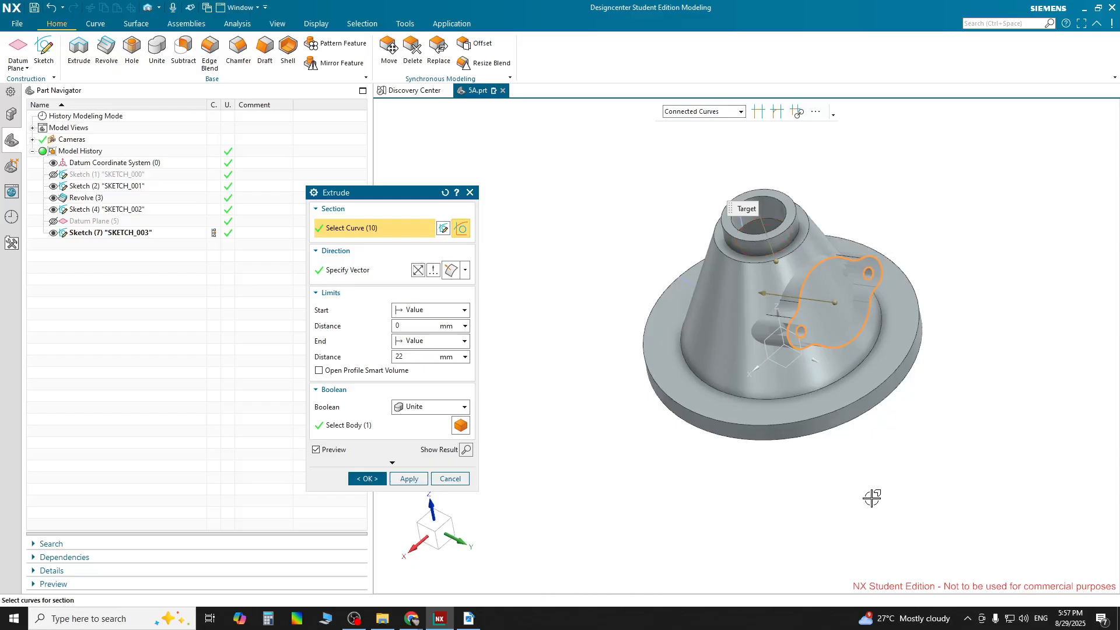
click(442, 312)
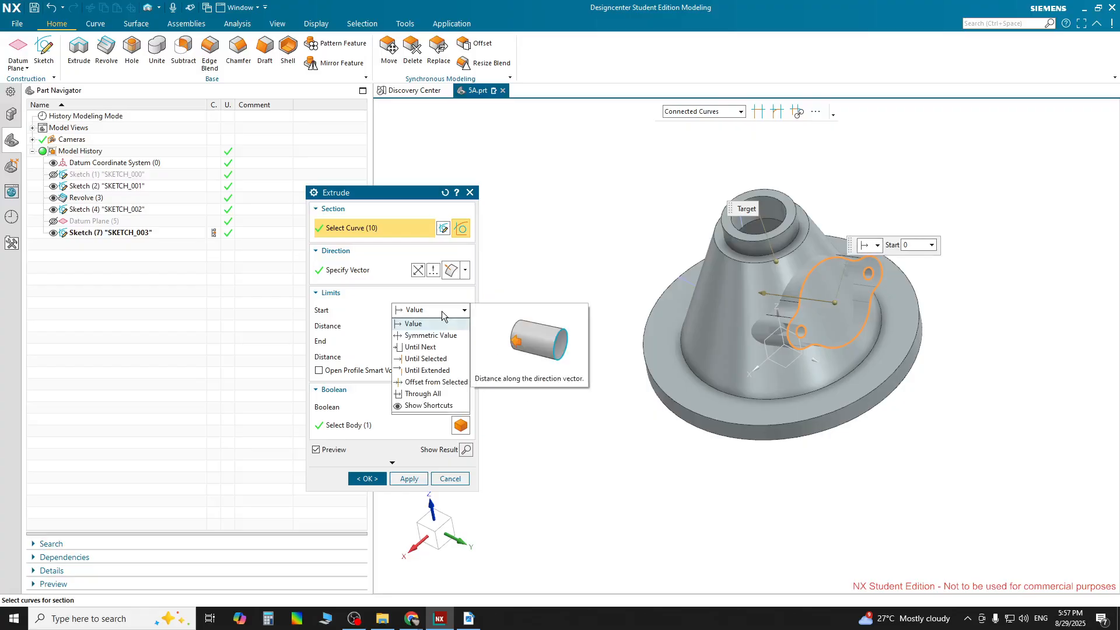
click(431, 359)
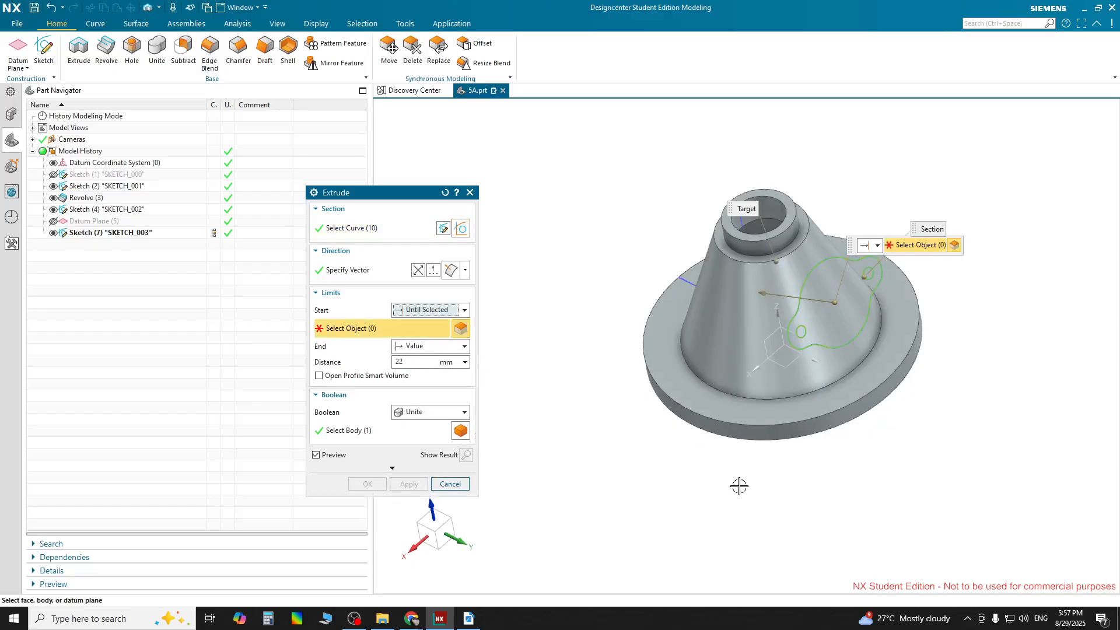
middle_drag(743, 488, 802, 335)
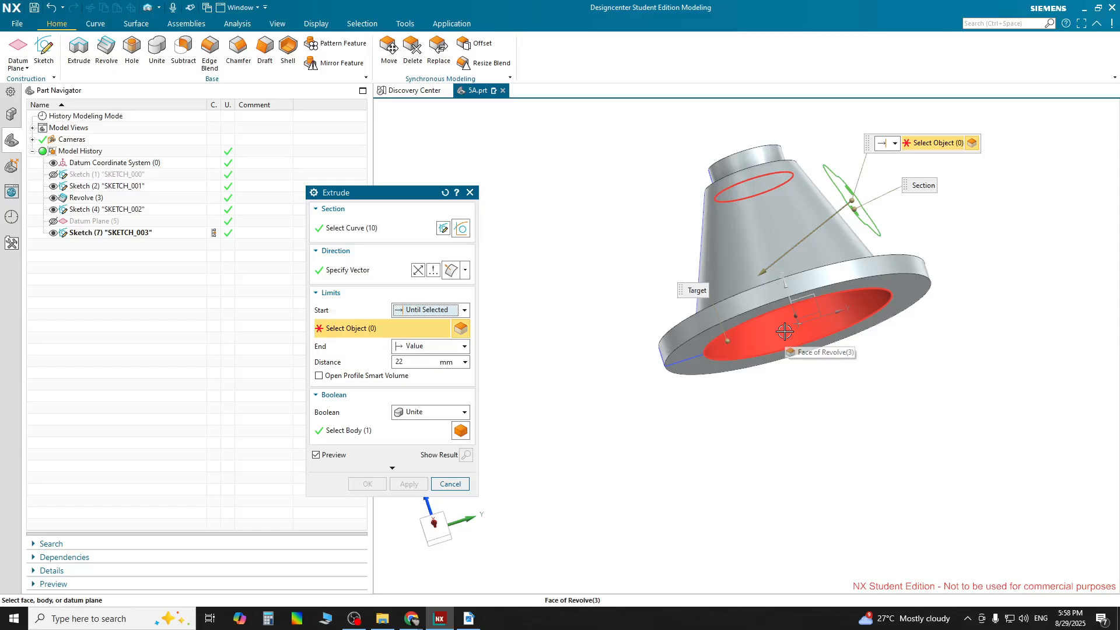
click(785, 331)
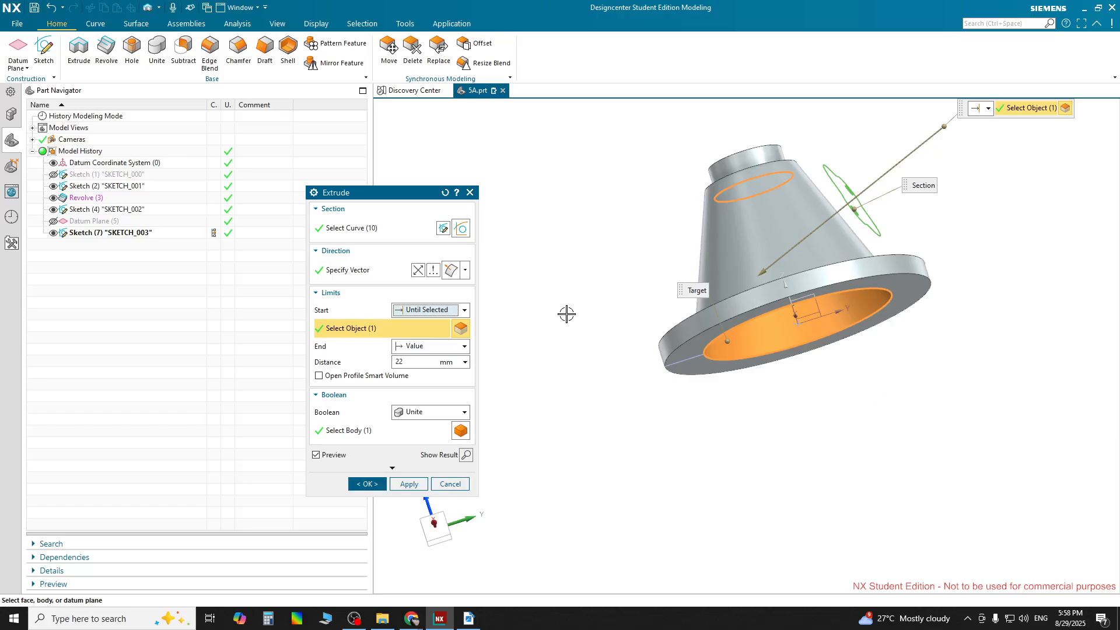
Try the Until Extended start limit with the cone's inner face, and reset the Extrude settings to their defaults.
click(465, 311)
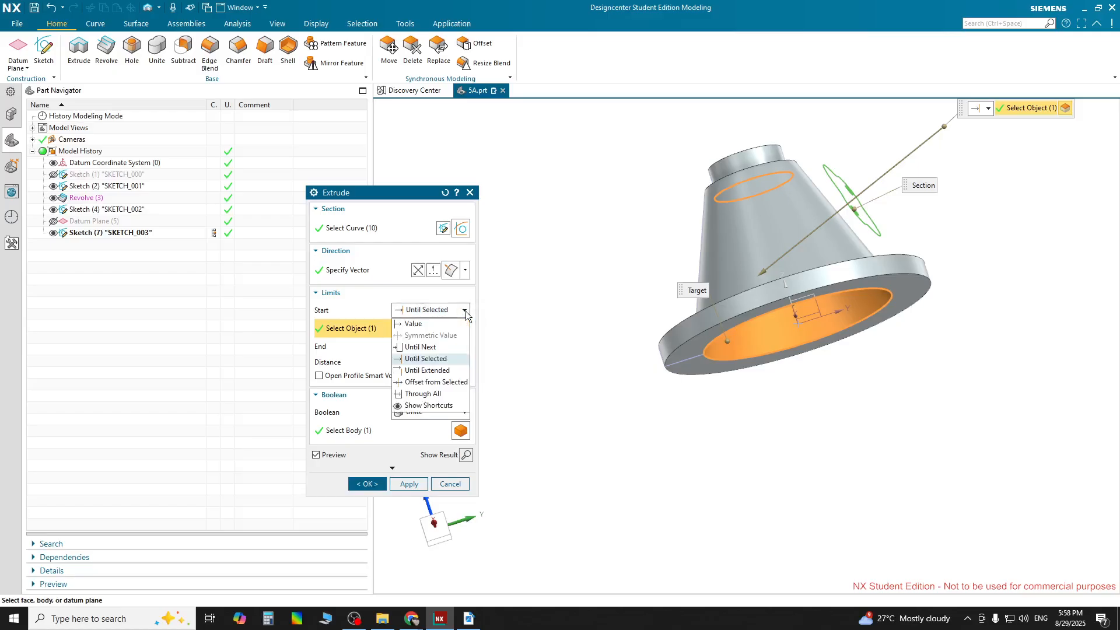
click(438, 372)
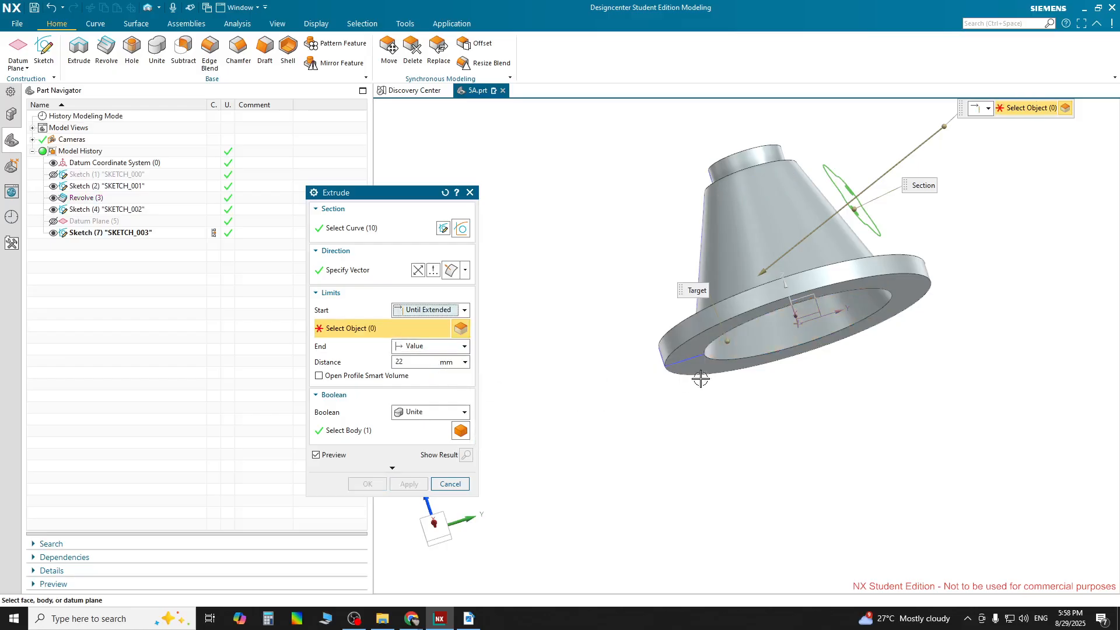
click(729, 303)
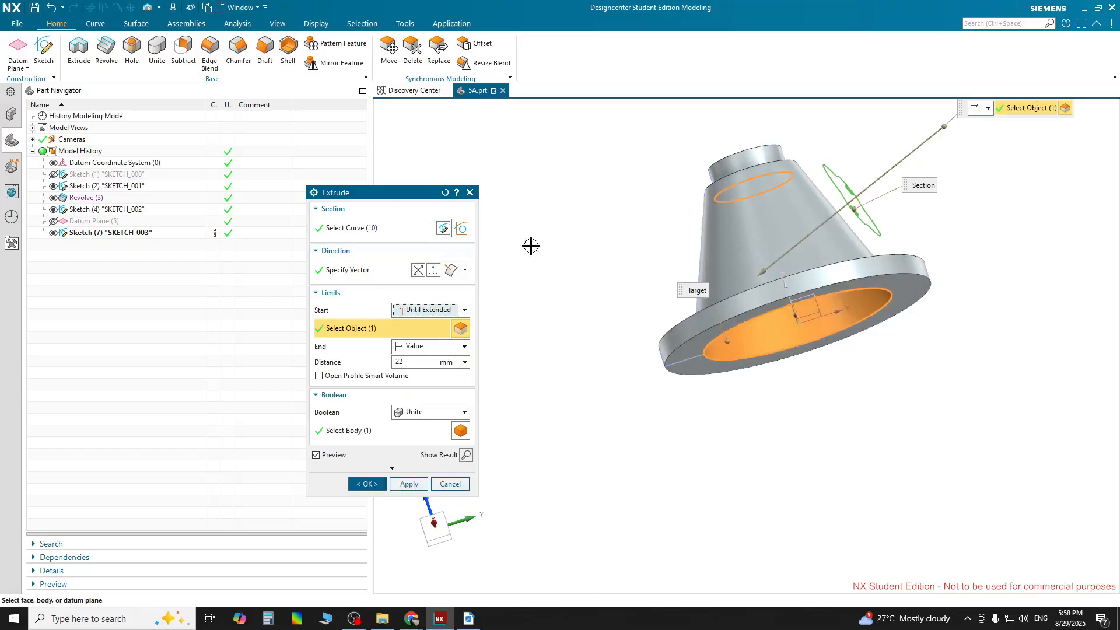
click(446, 194)
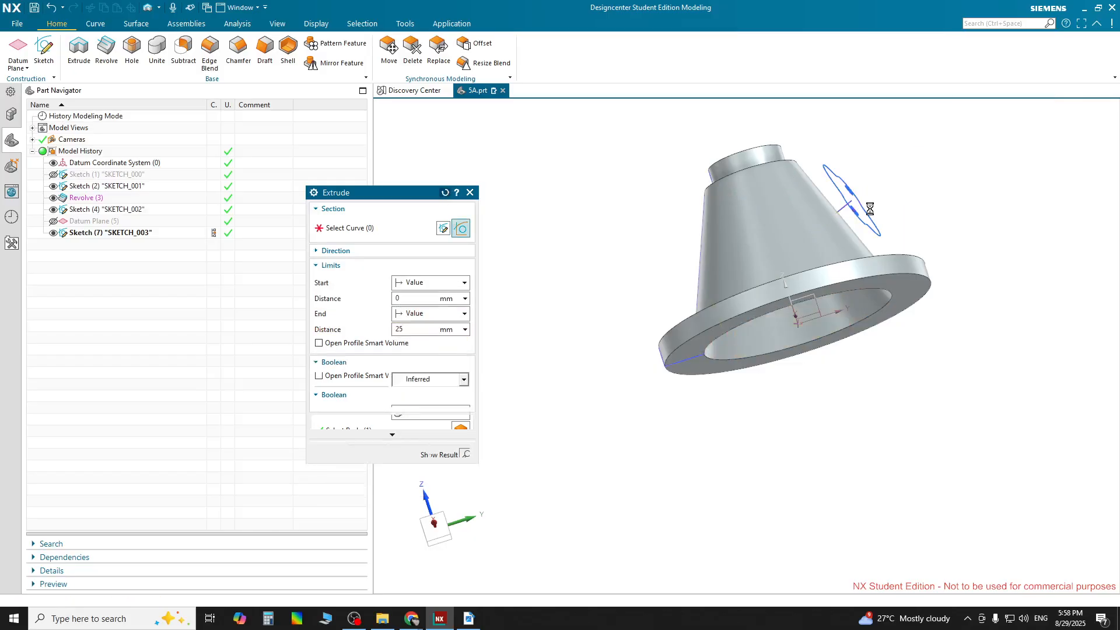
Select the two-eared flange sketch as the extrude section again and reverse its direction toward the cone.
click(838, 182)
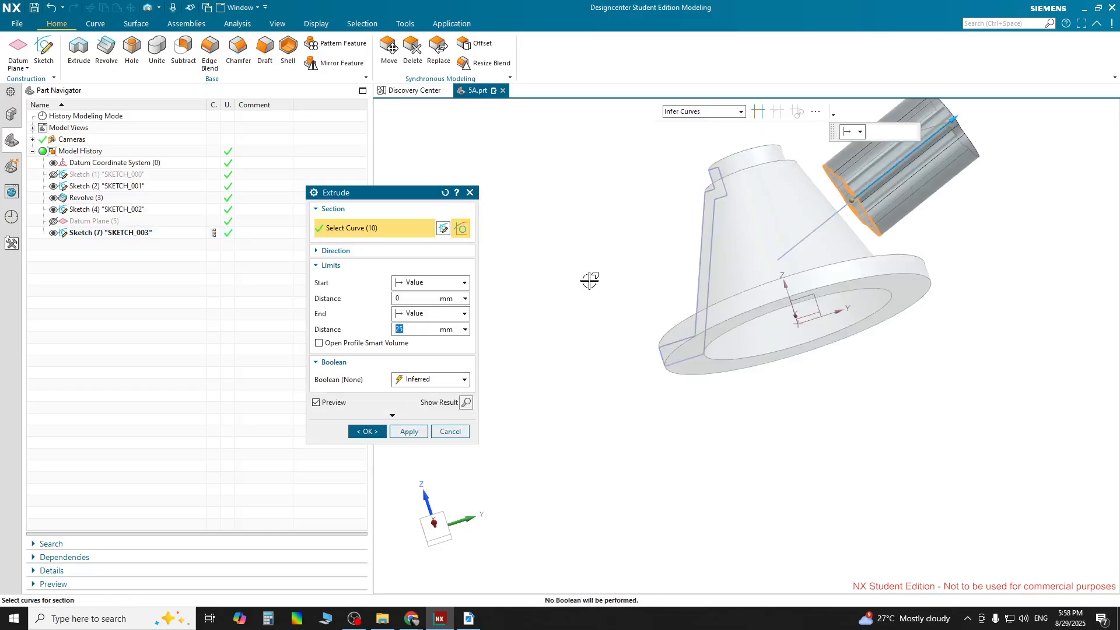
click(424, 282)
click(369, 253)
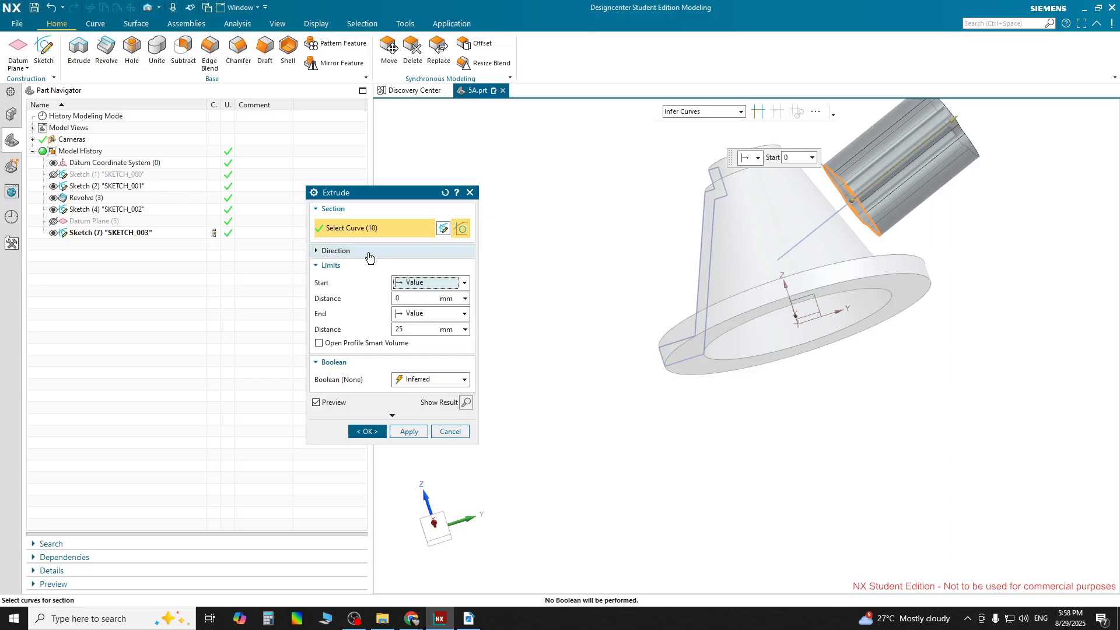
click(356, 253)
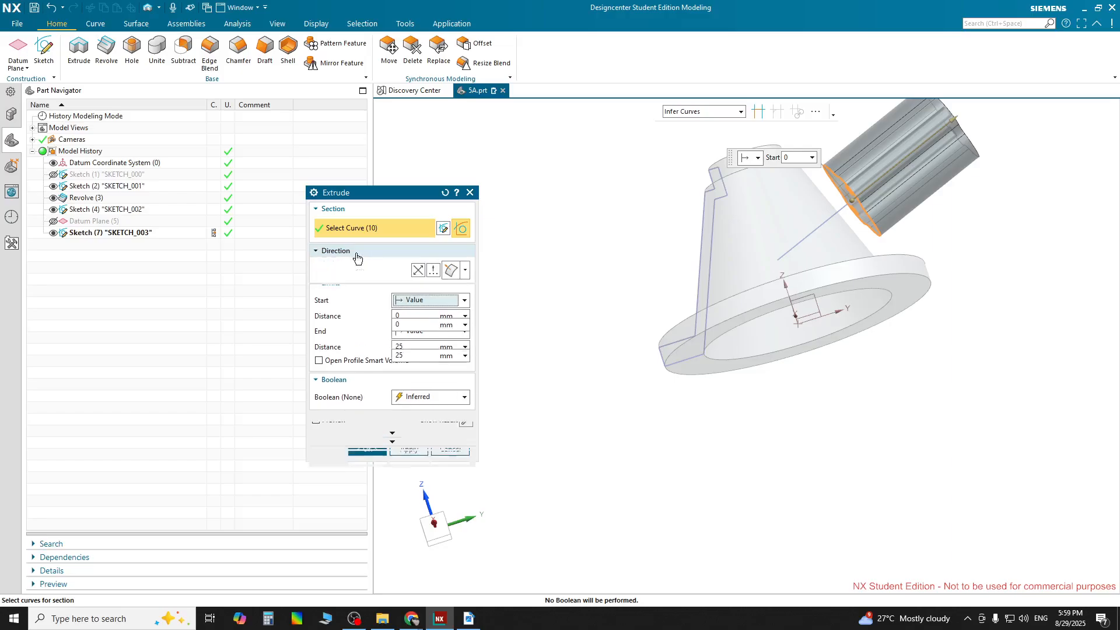
click(418, 270)
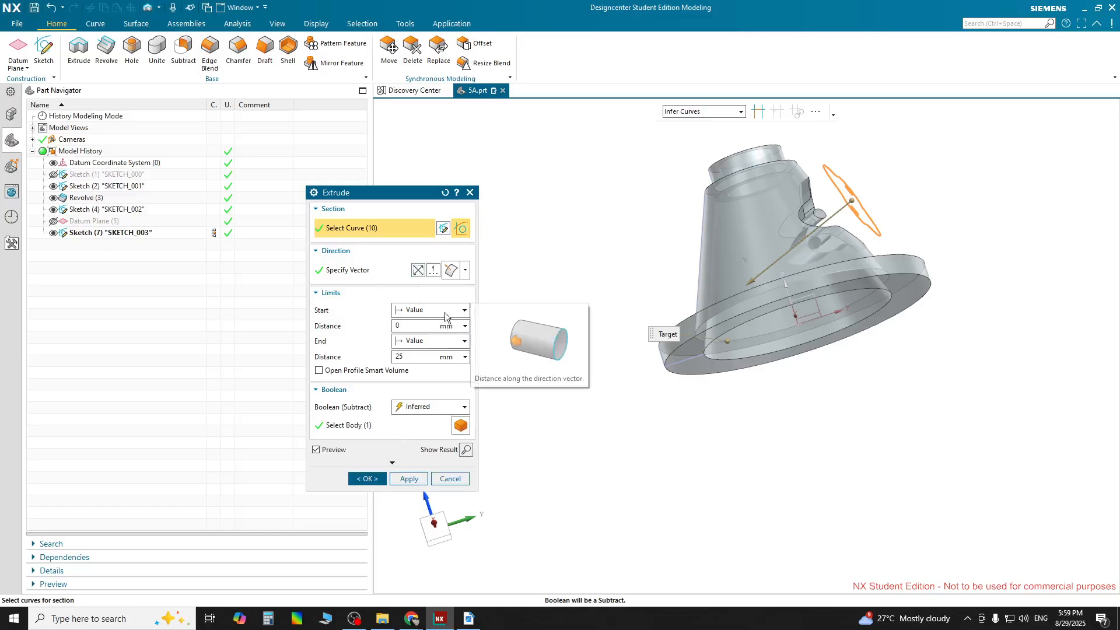
click(459, 408)
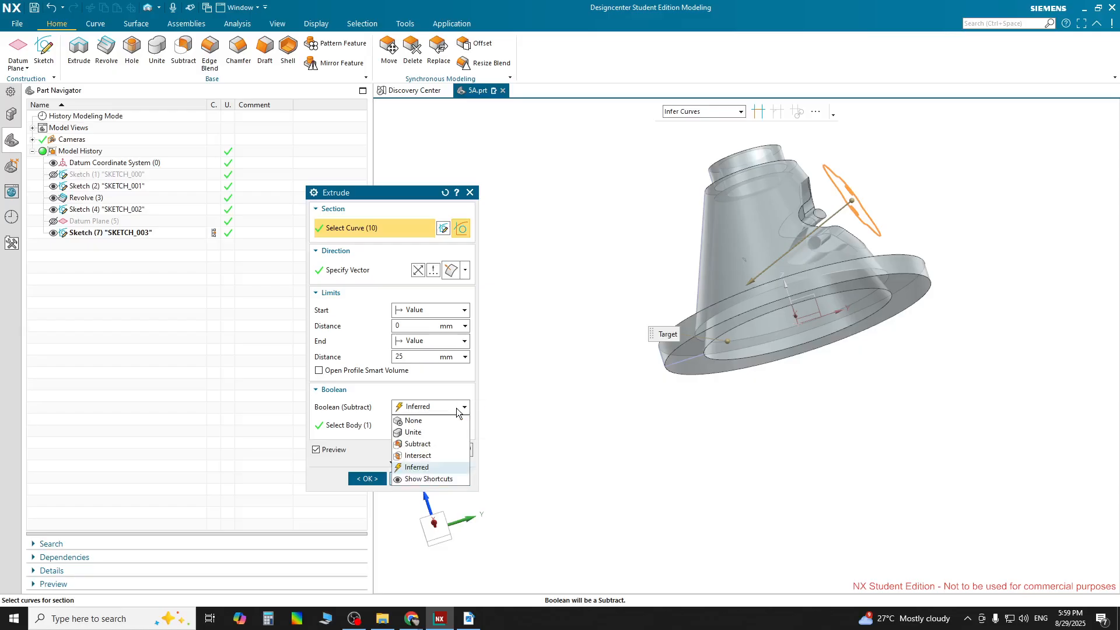
click(458, 408)
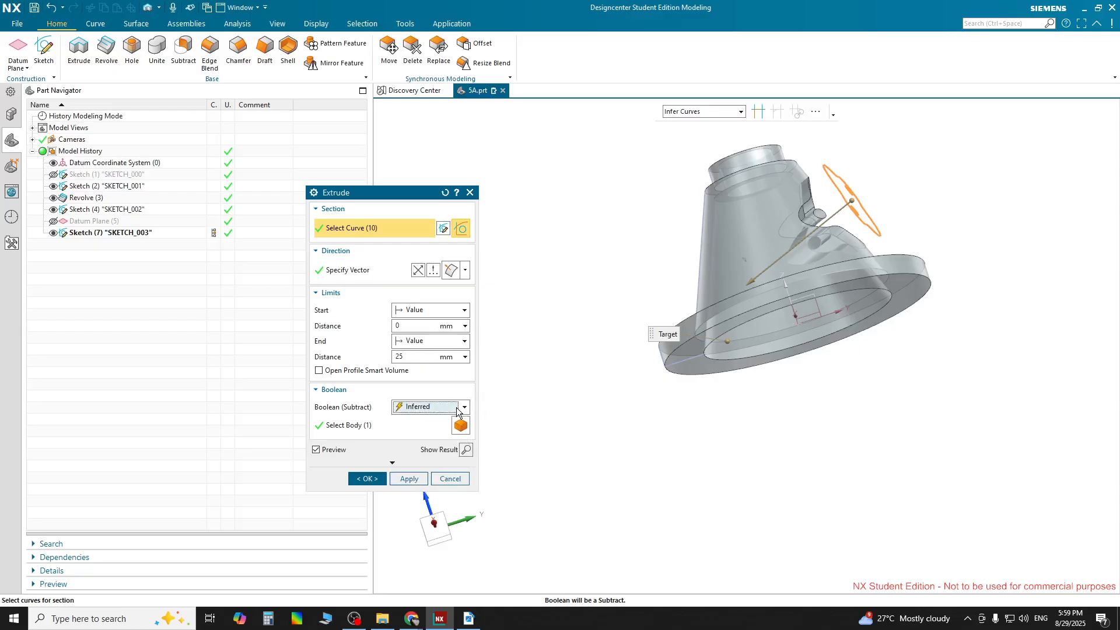
Try the Until Next start limit for the flange extrude, switching the Boolean to None and back to Inferred.
click(451, 312)
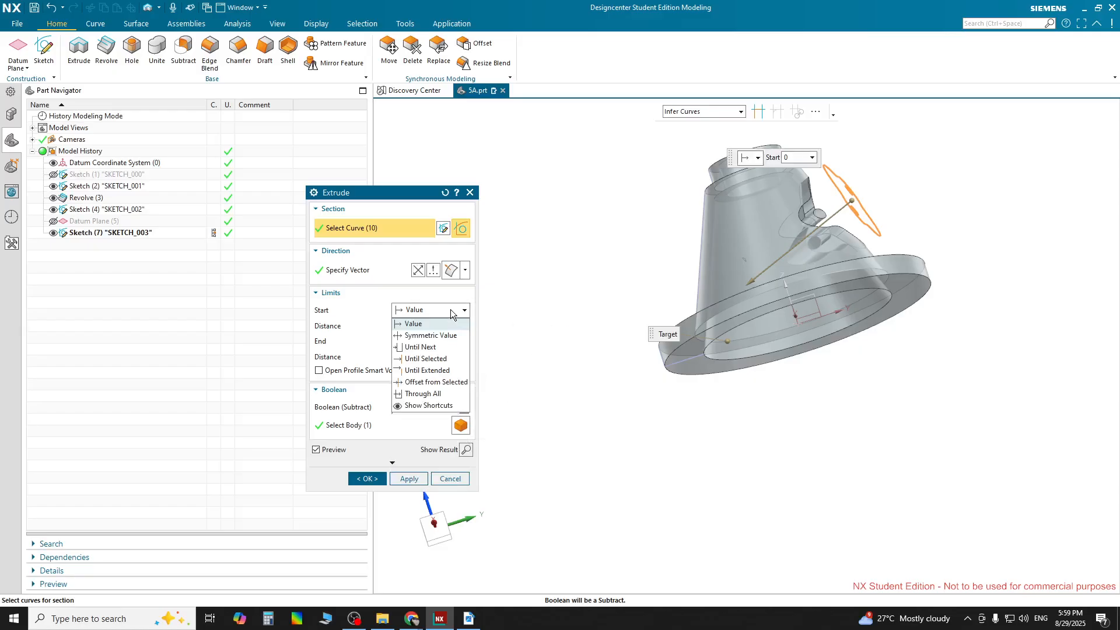
click(443, 349)
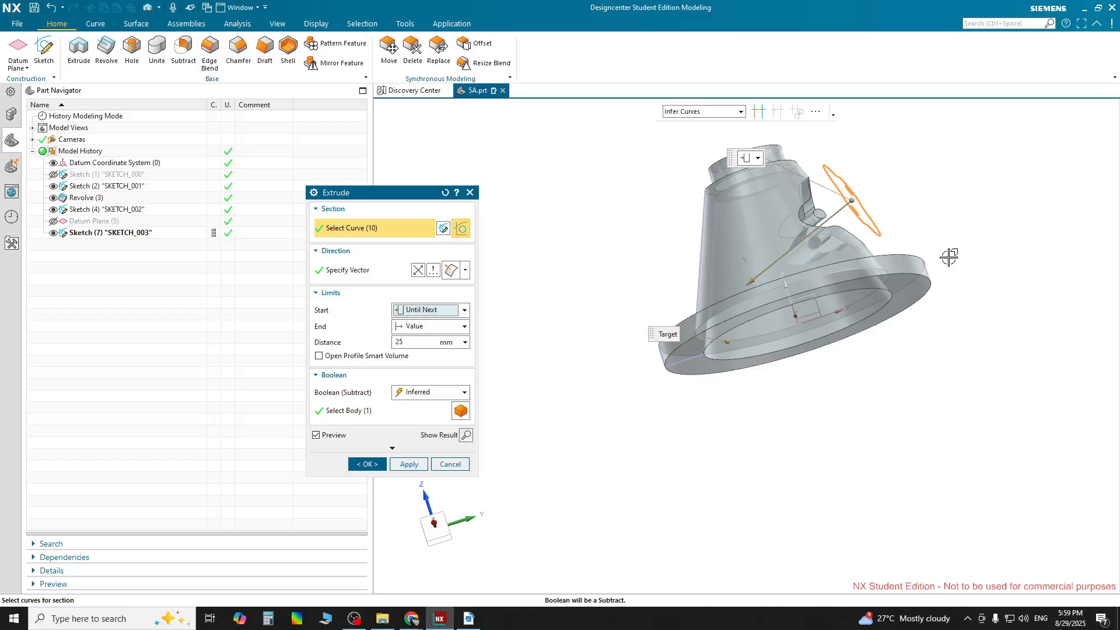
shift+middle_drag(949, 271, 938, 278)
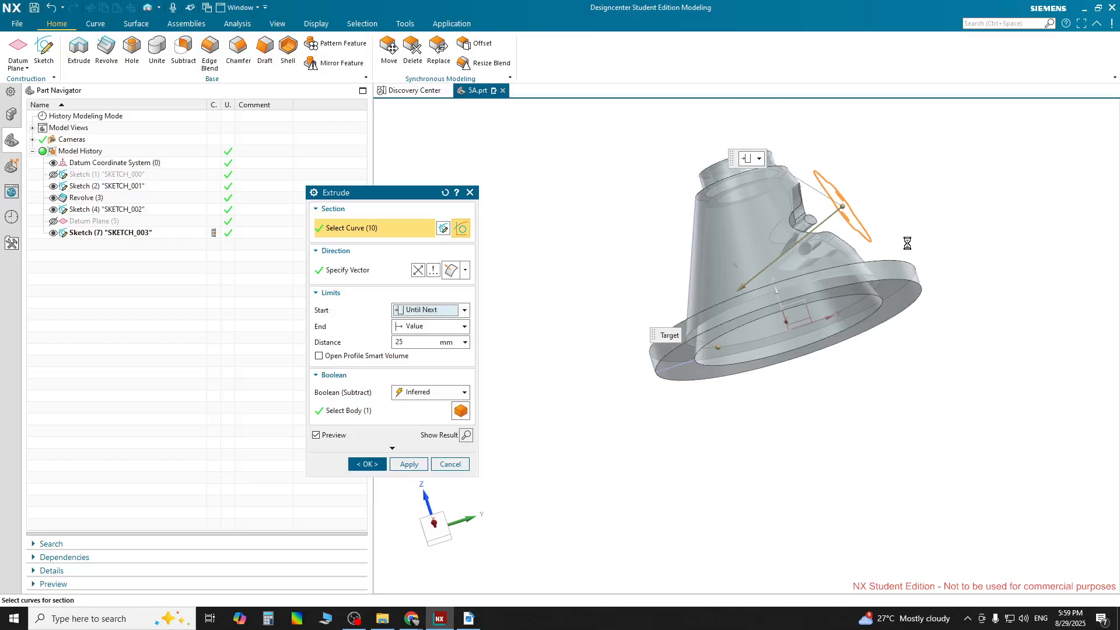
click(447, 388)
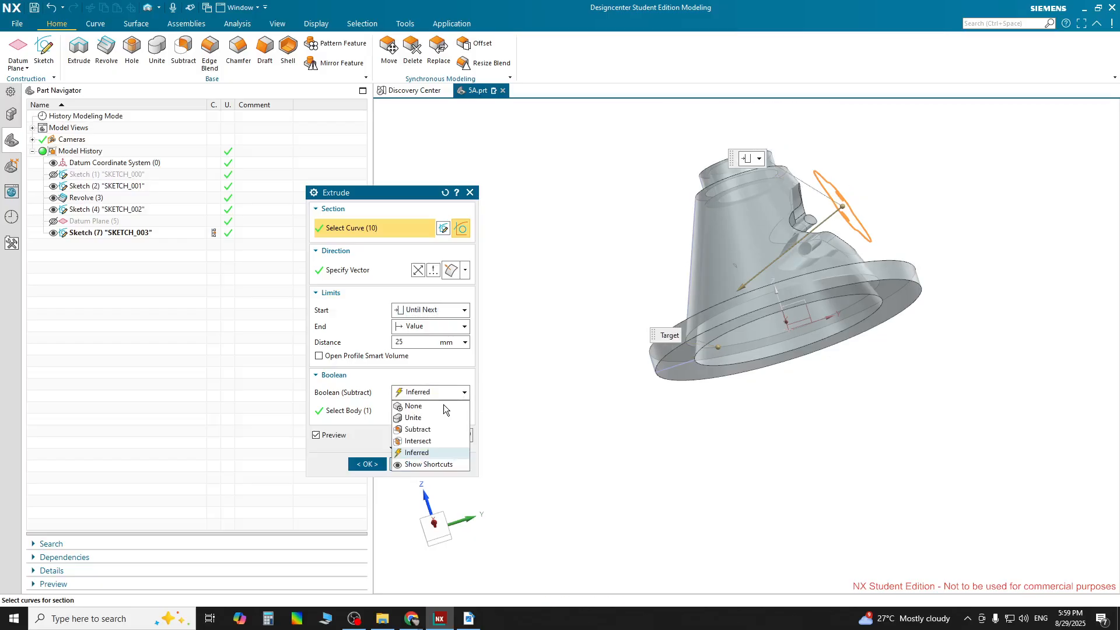
click(443, 405)
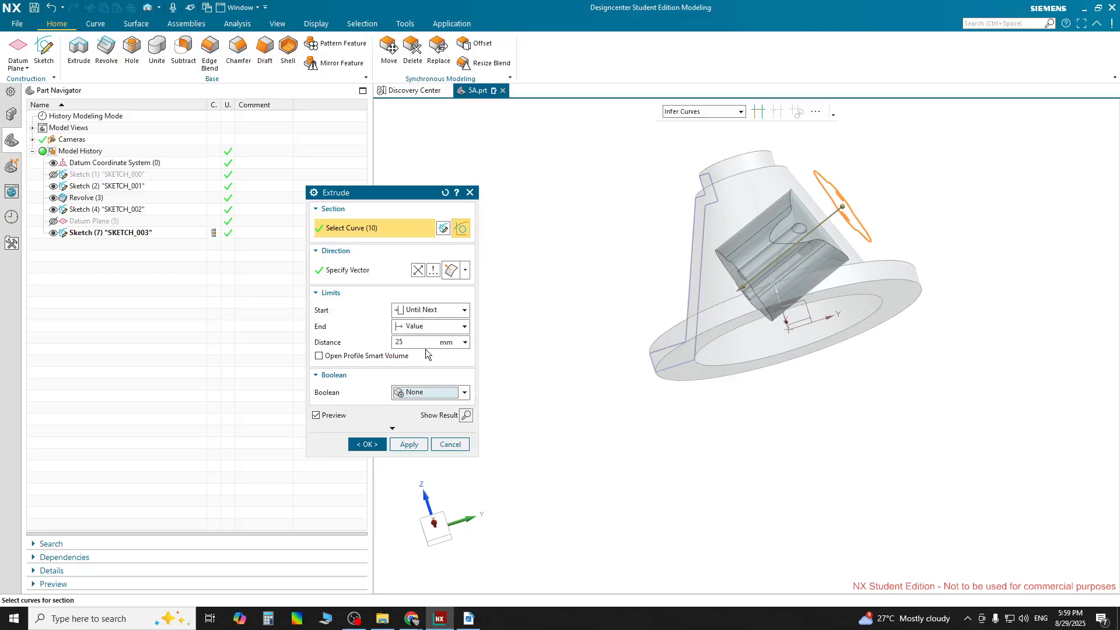
click(439, 393)
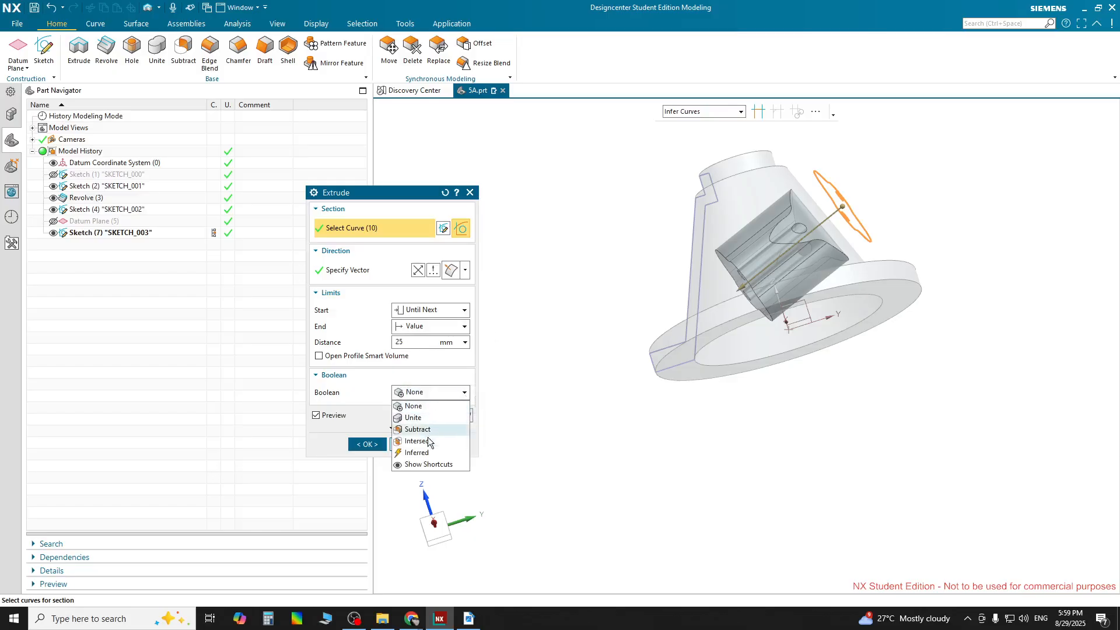
click(418, 452)
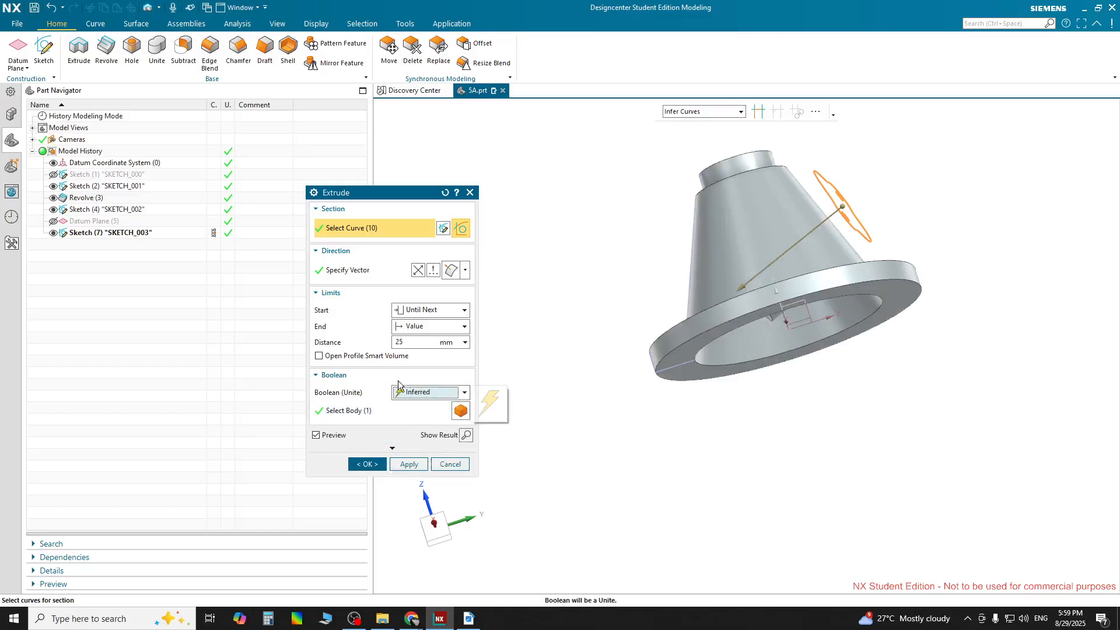
Return the flange extrude's start limit to Value.
click(399, 343)
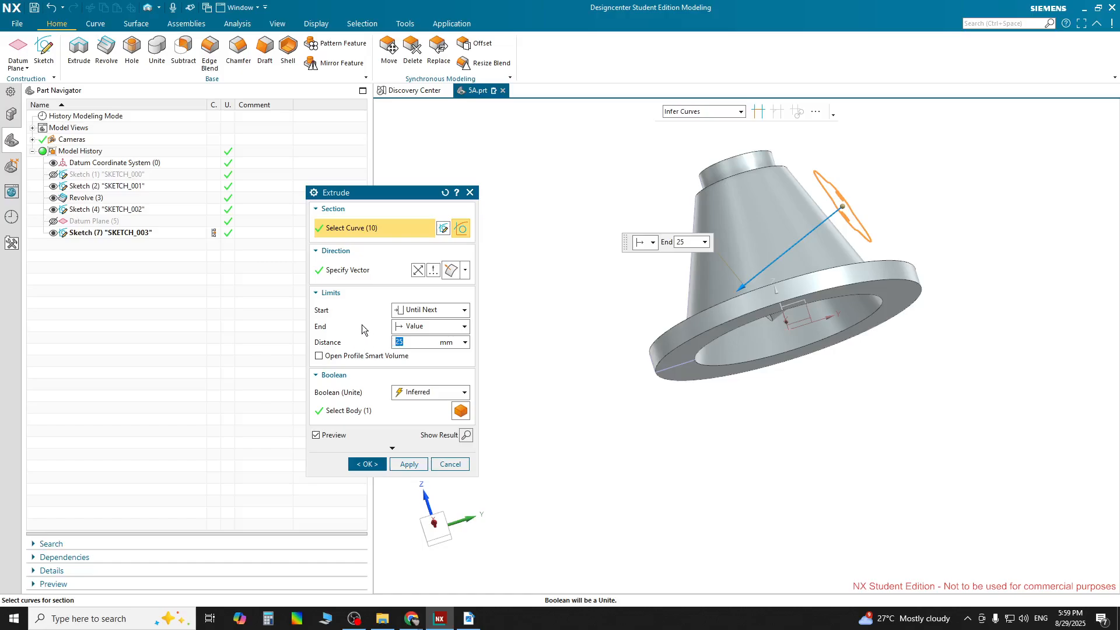
click(432, 312)
click(429, 324)
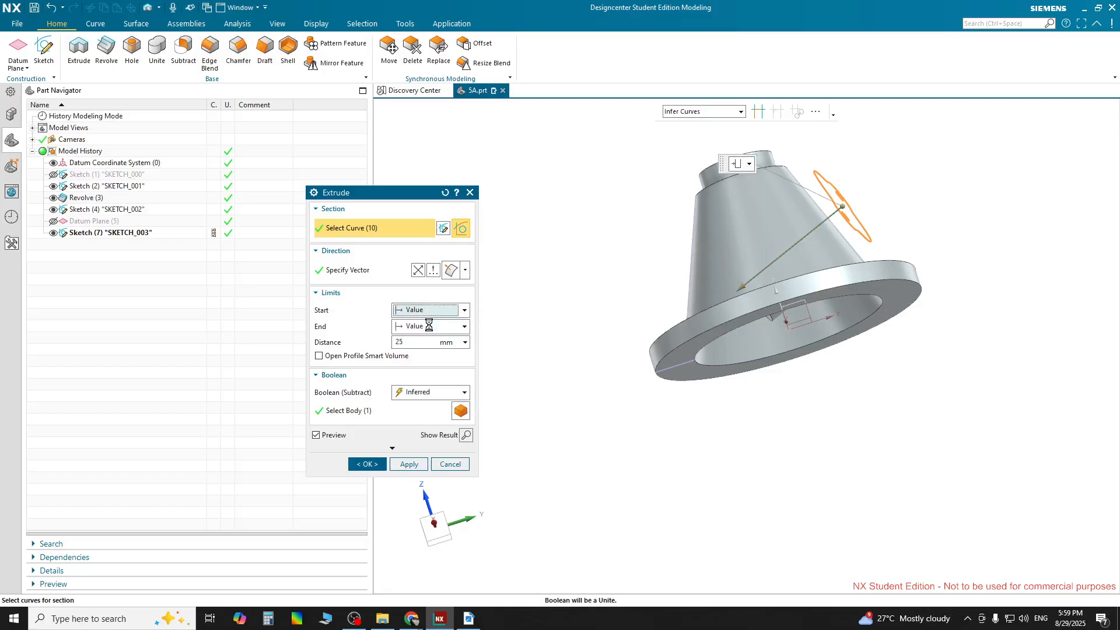
click(429, 309)
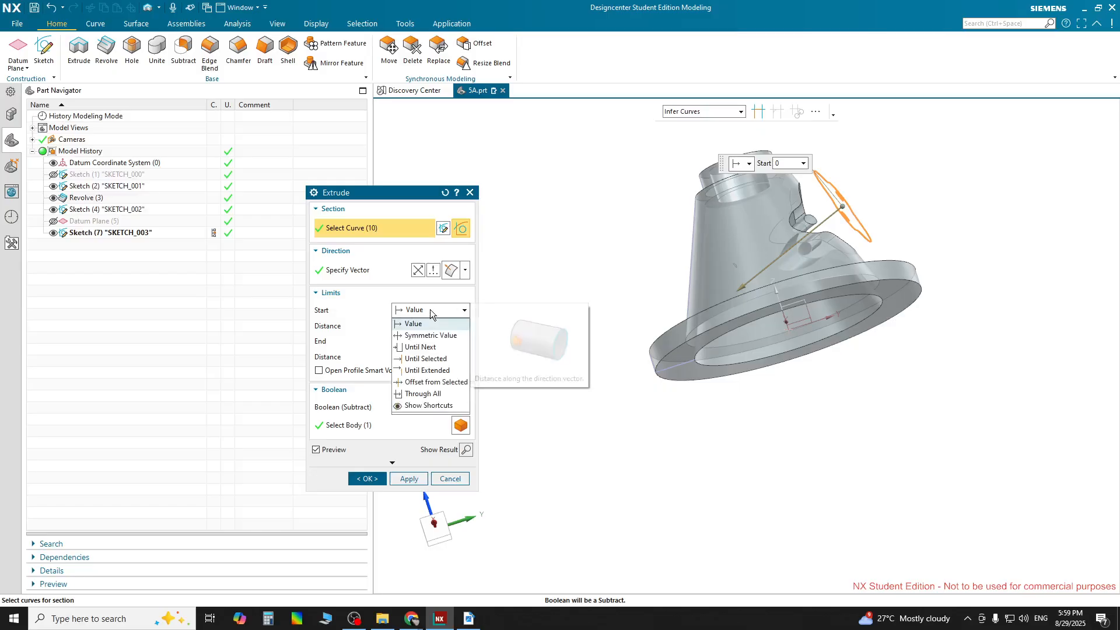
click(429, 309)
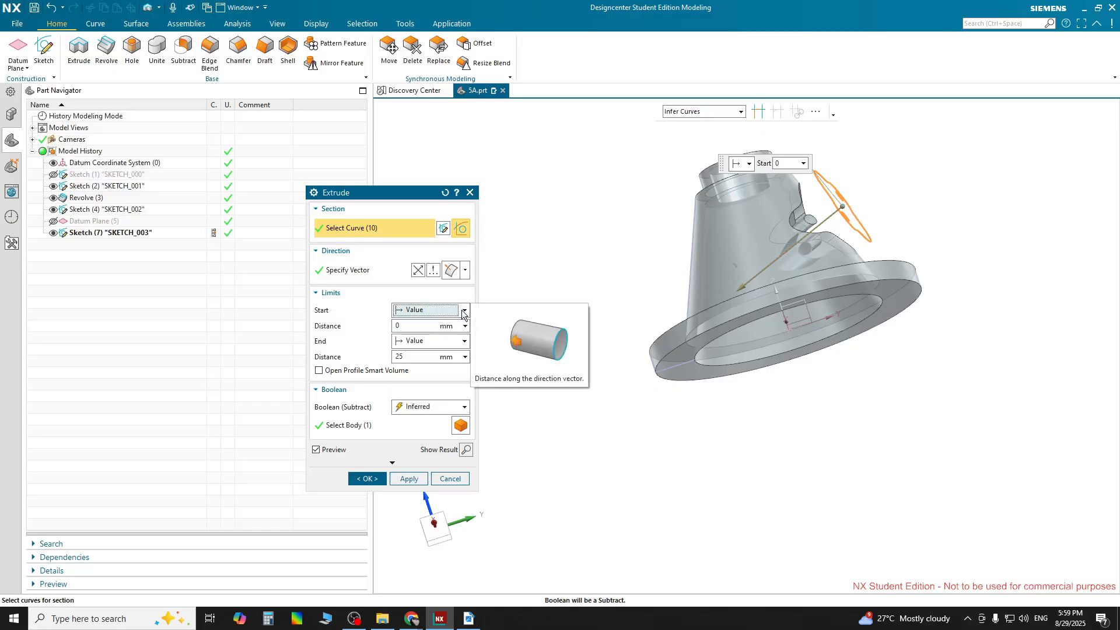
double_click(396, 356)
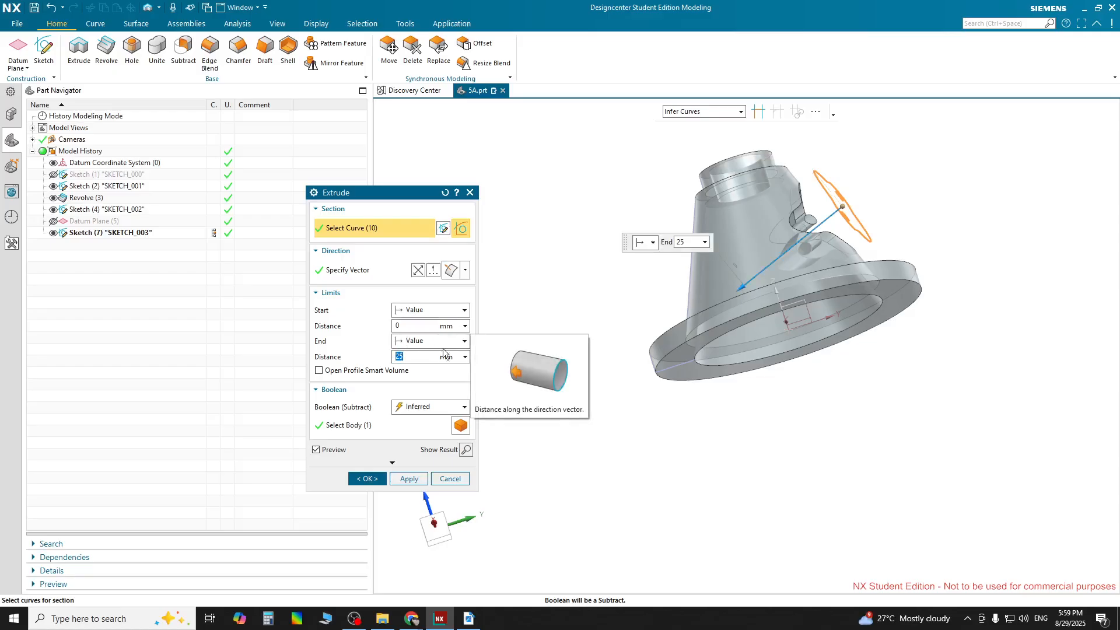
click(450, 311)
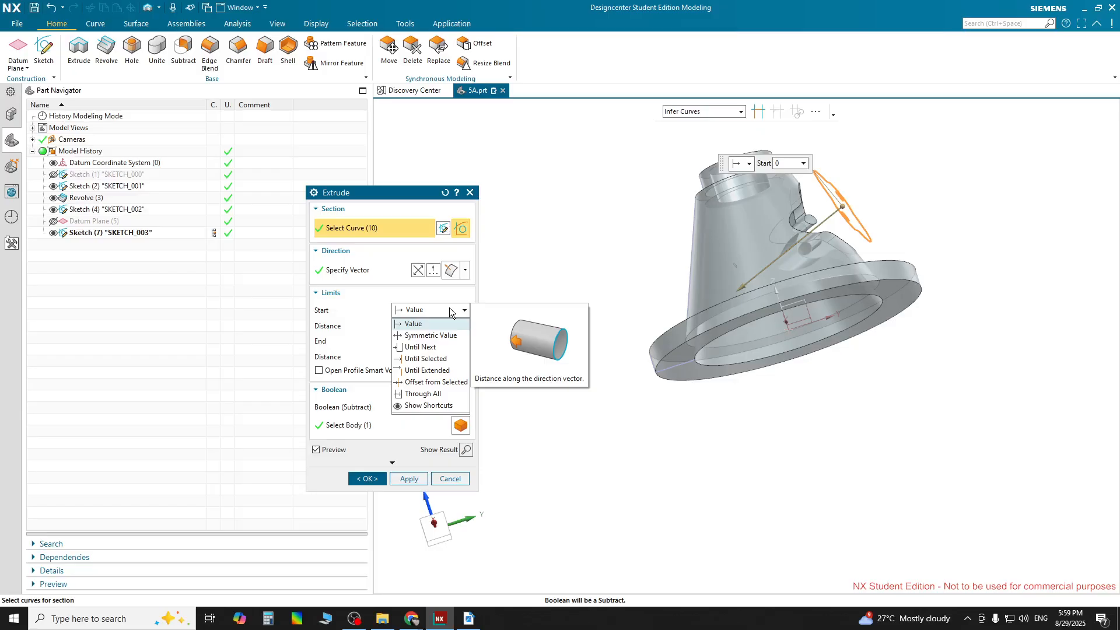
click(431, 324)
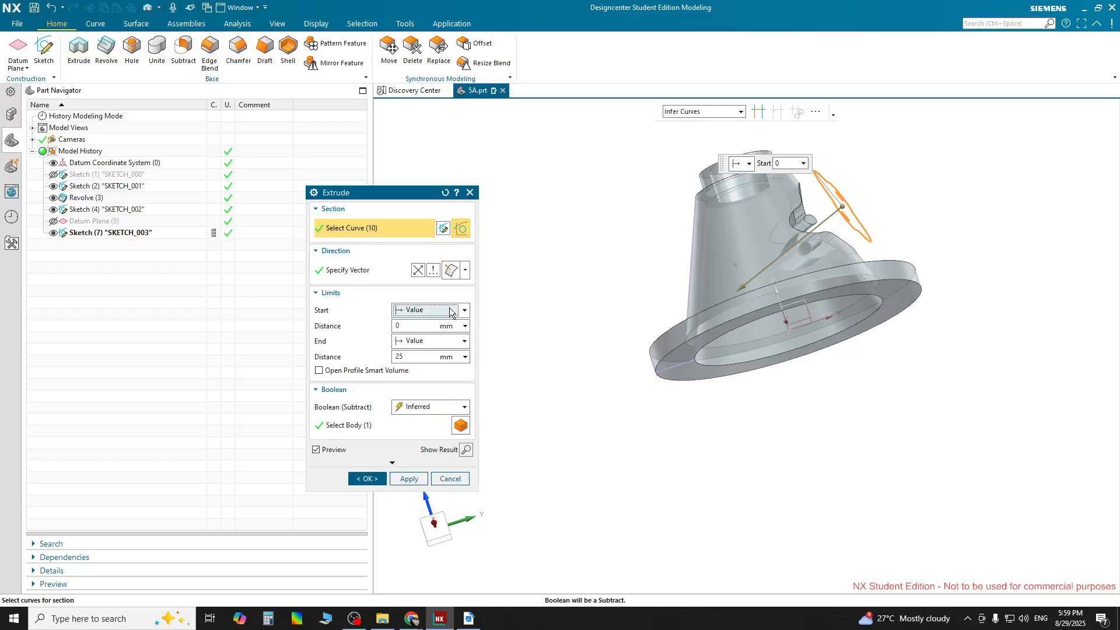
Try a 2 mm start distance for the flange extrude, and set it back to 0 mm.
click(420, 356)
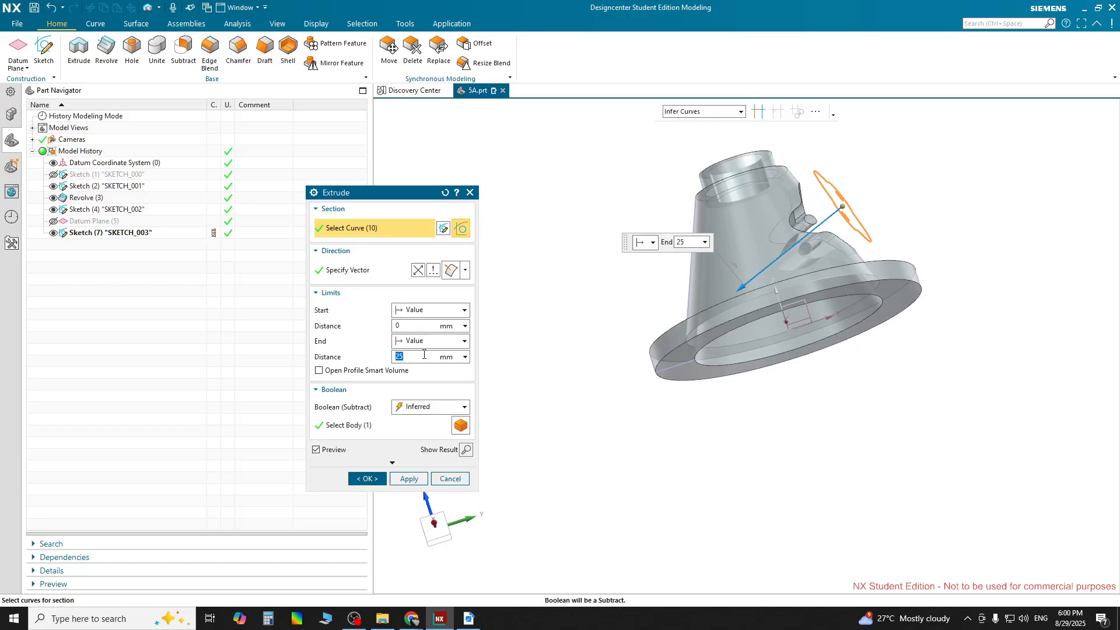
click(397, 326)
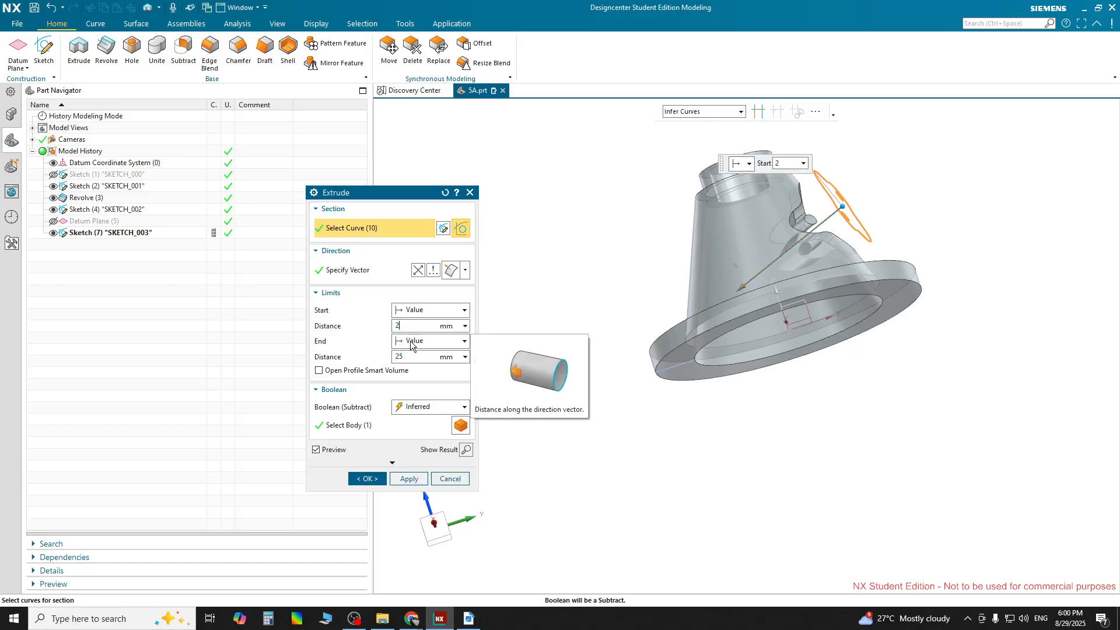
click(411, 342)
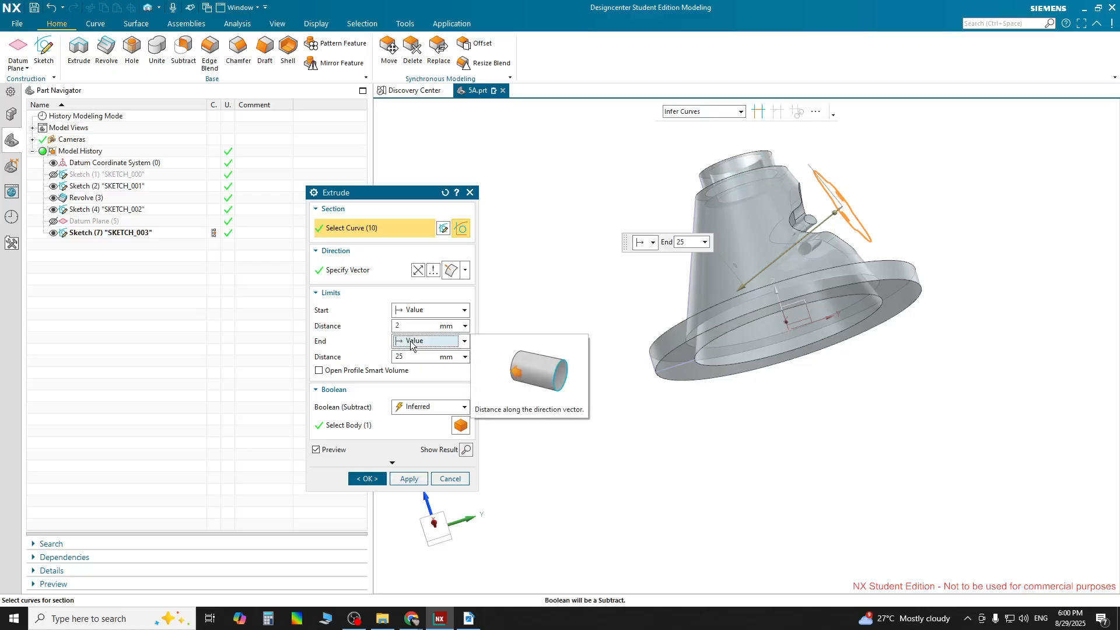
click(409, 325)
drag(409, 324, 373, 323)
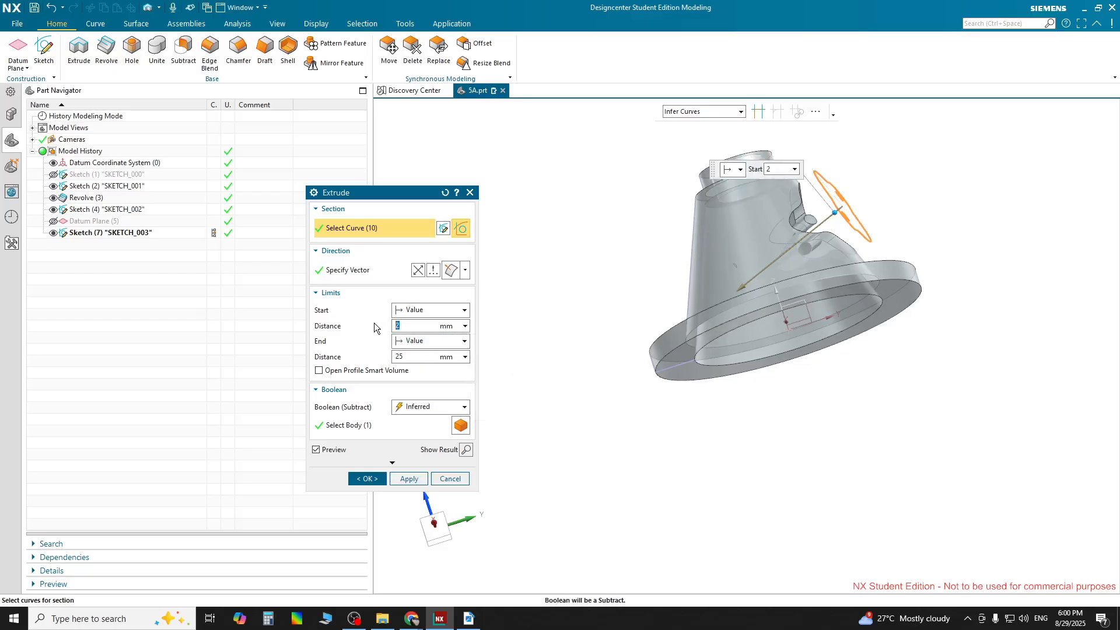
text(0)
key(Tab)
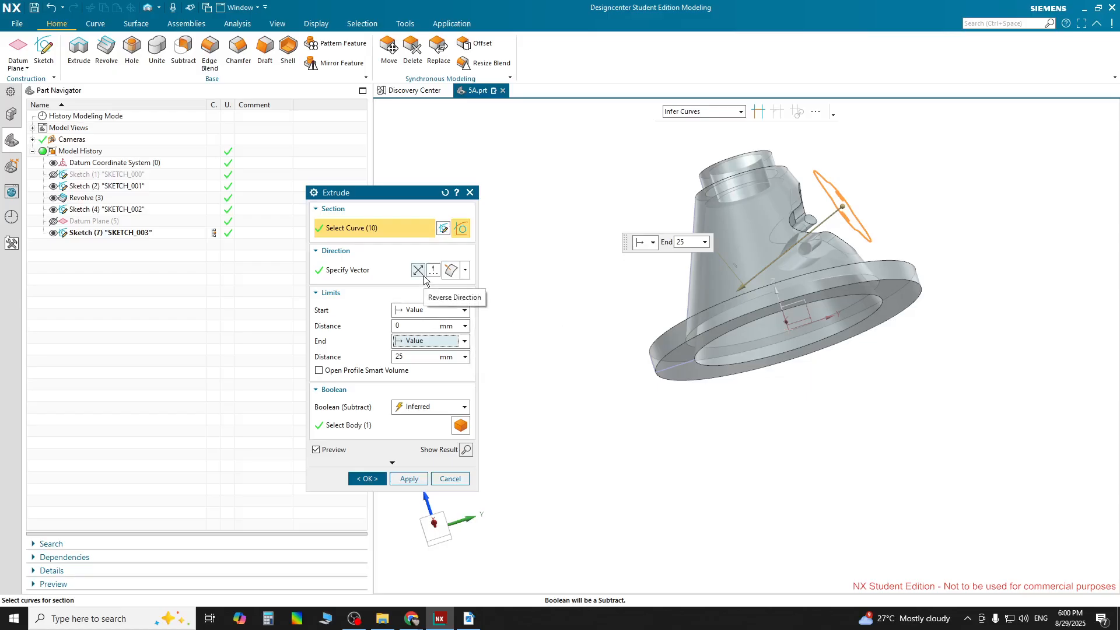
Try the Until Next start limit for the flange extrude, and Until Selected with the cone's outer face as the limit.
click(430, 312)
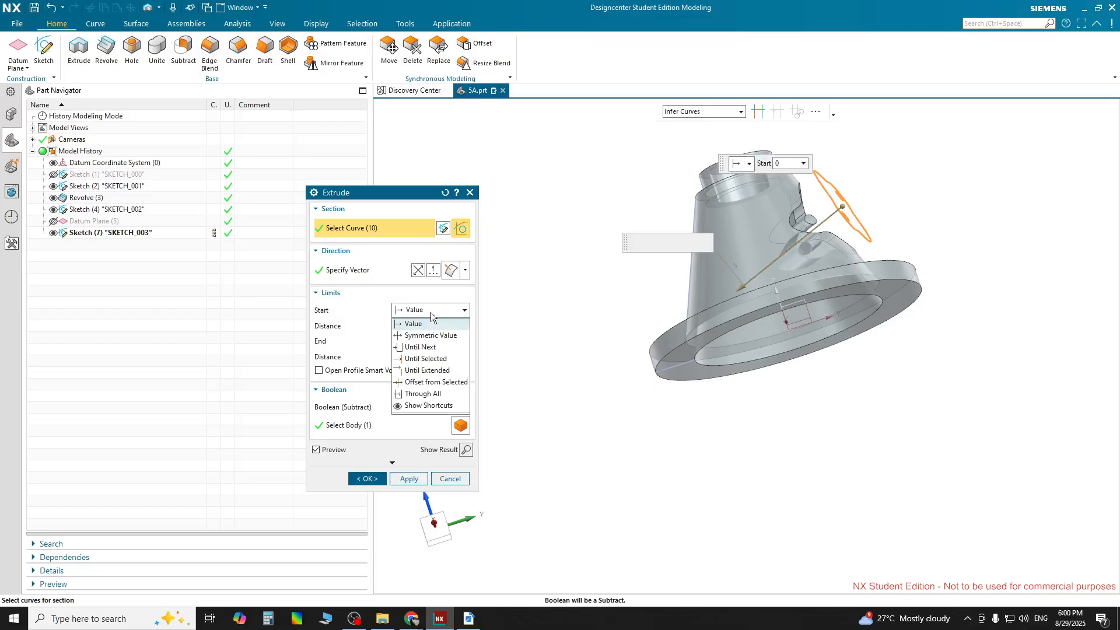
click(430, 347)
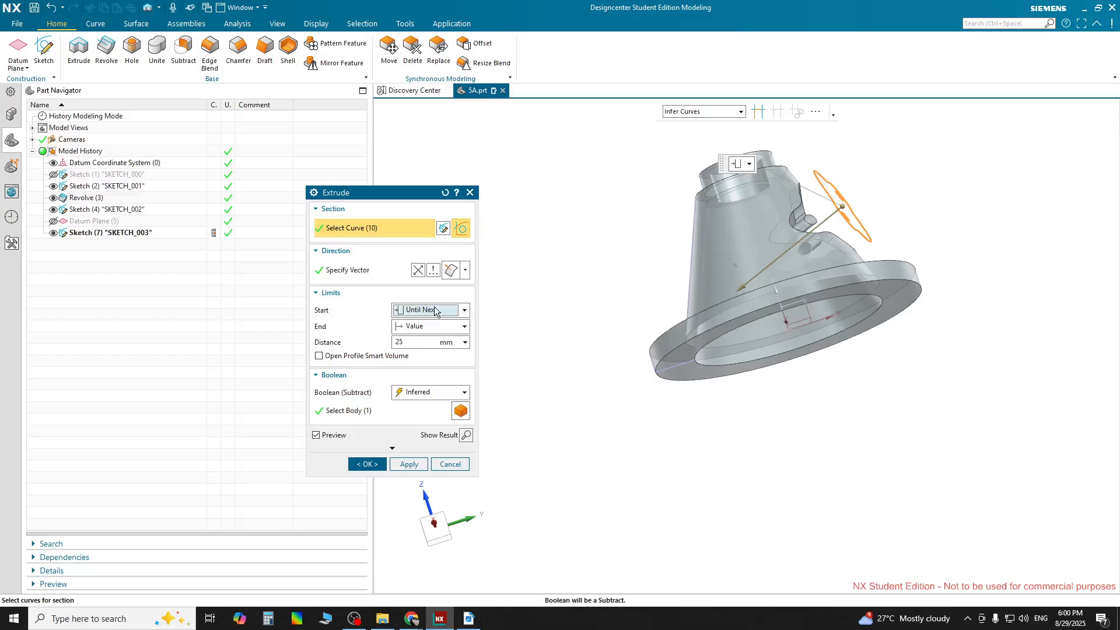
click(434, 311)
click(429, 357)
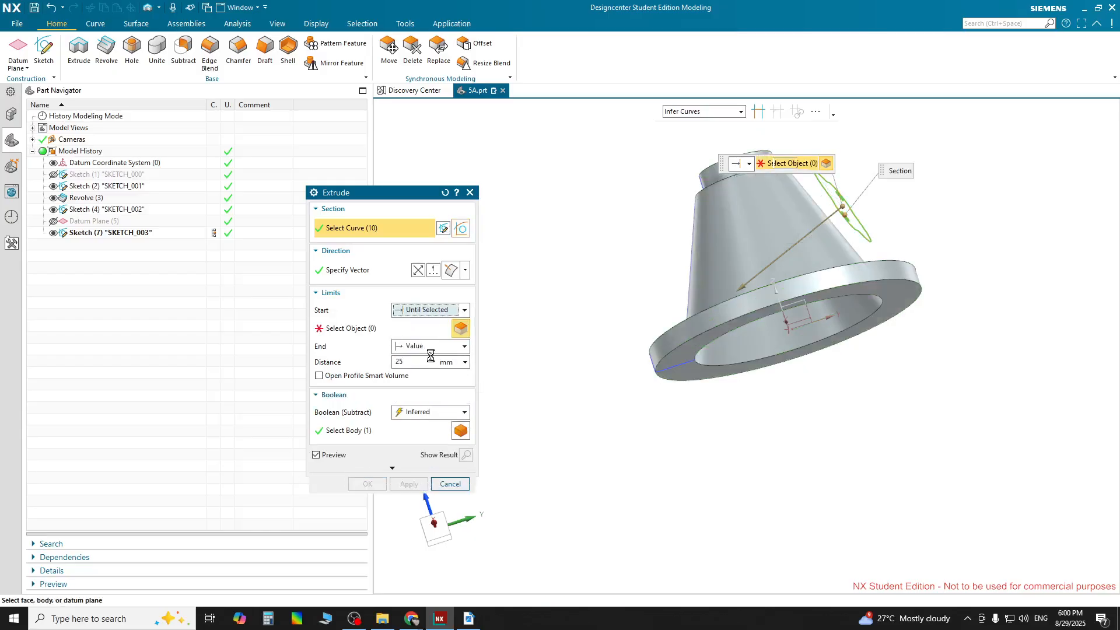
click(781, 218)
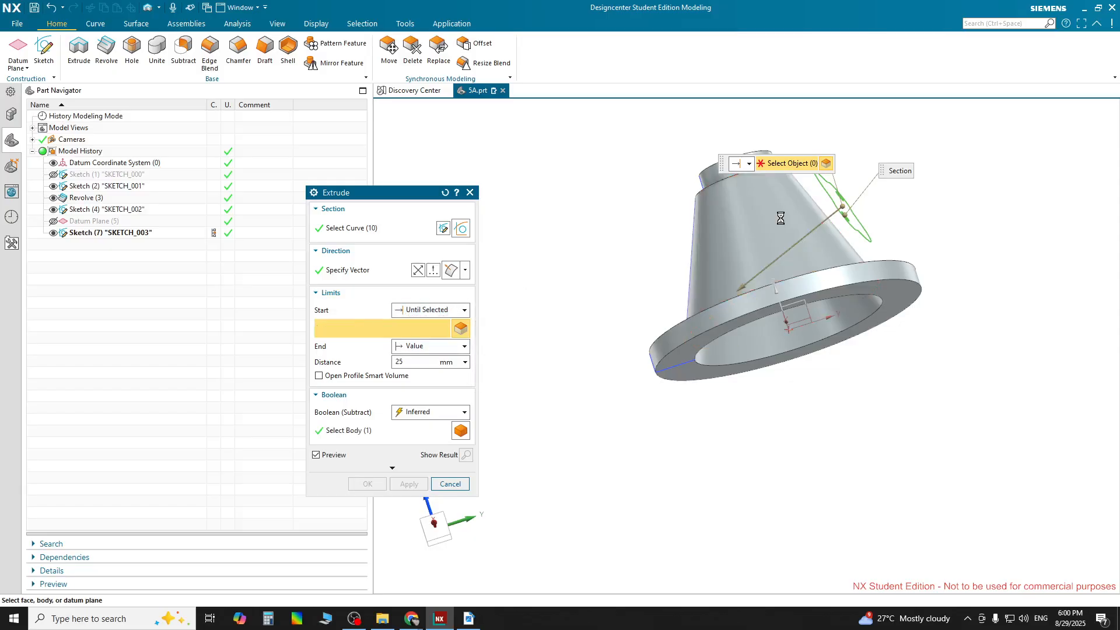
Try the Offset from Selected start limit for the flange extrude.
click(440, 312)
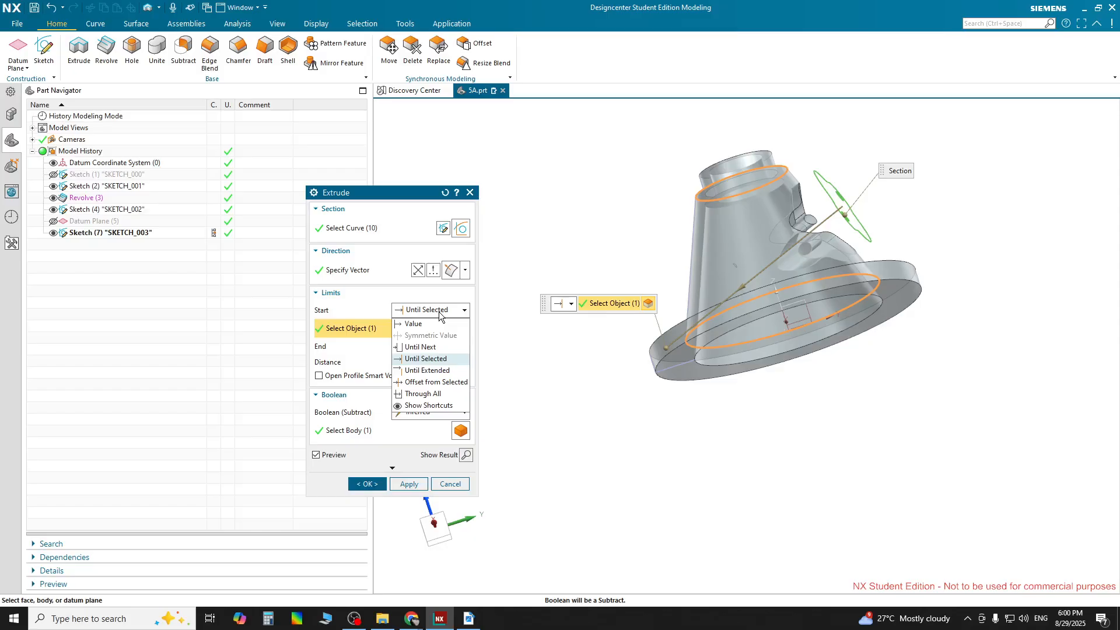
click(433, 382)
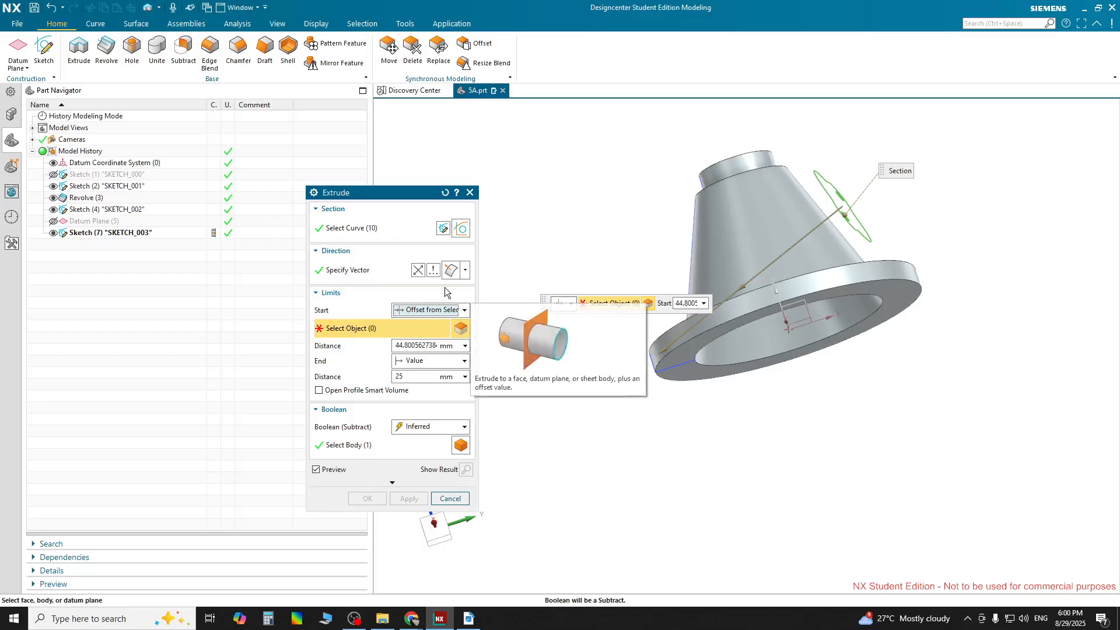
click(418, 270)
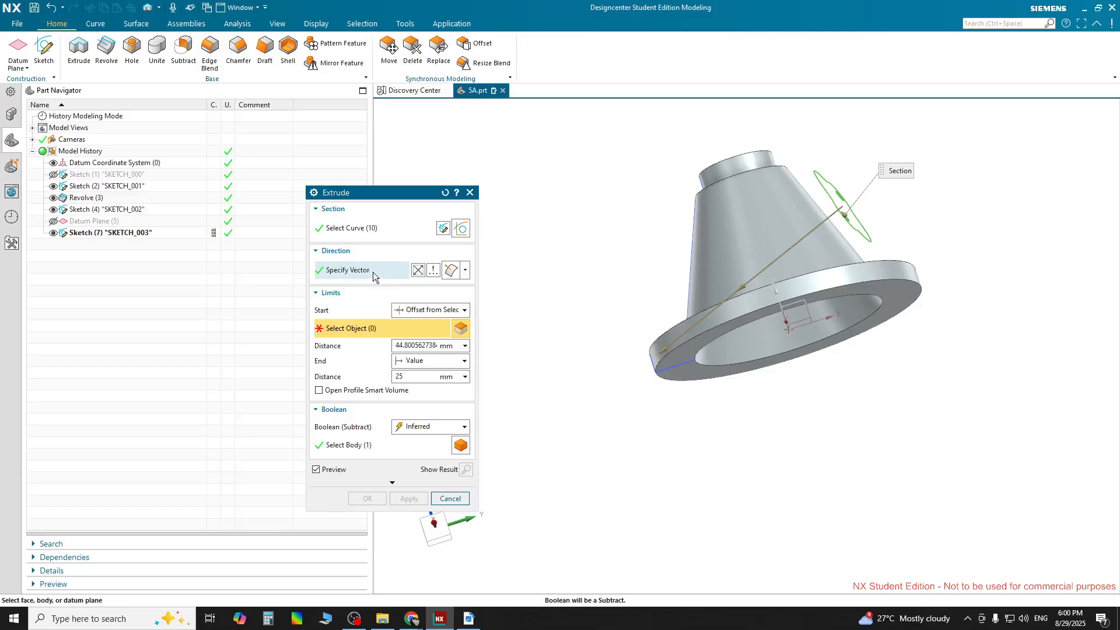
click(424, 310)
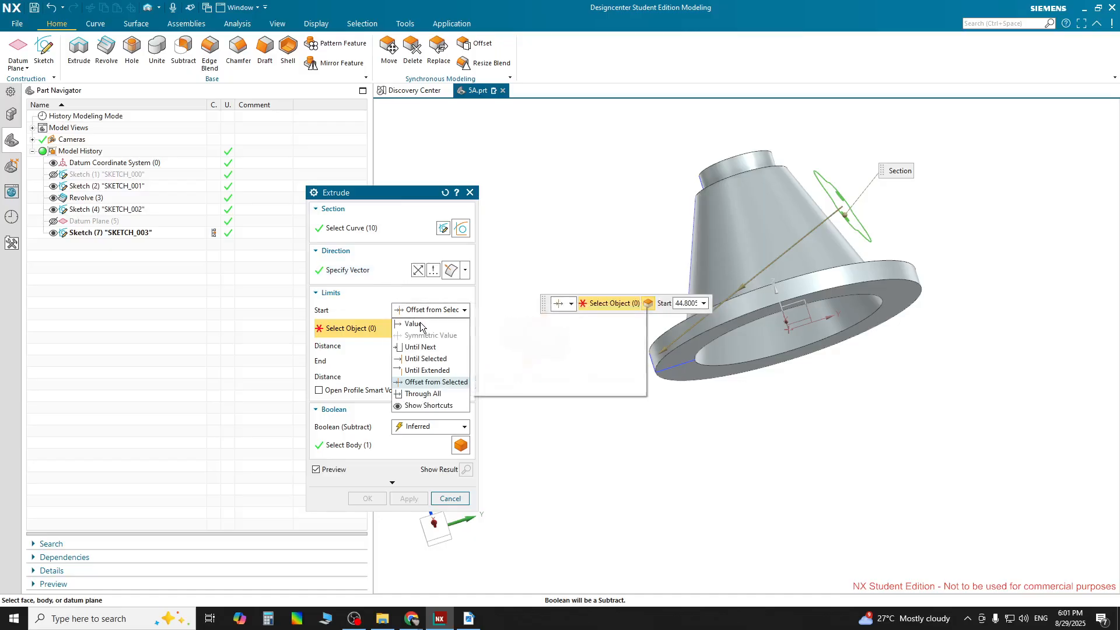
Reset the Extrude settings to their defaults and set the end distance to 5 mm.
click(446, 194)
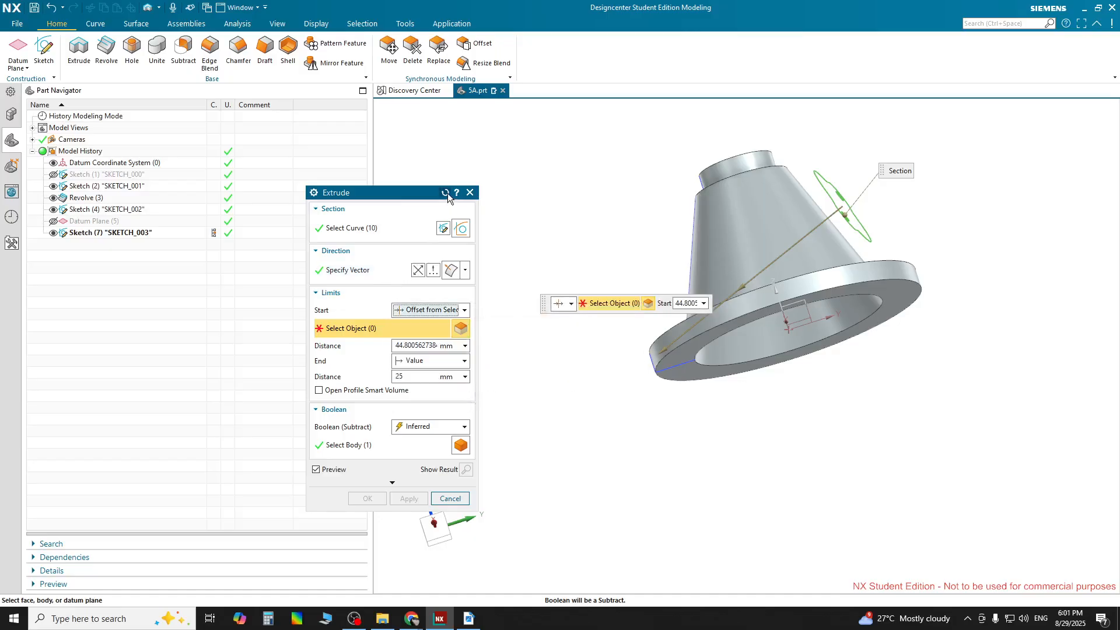
click(447, 194)
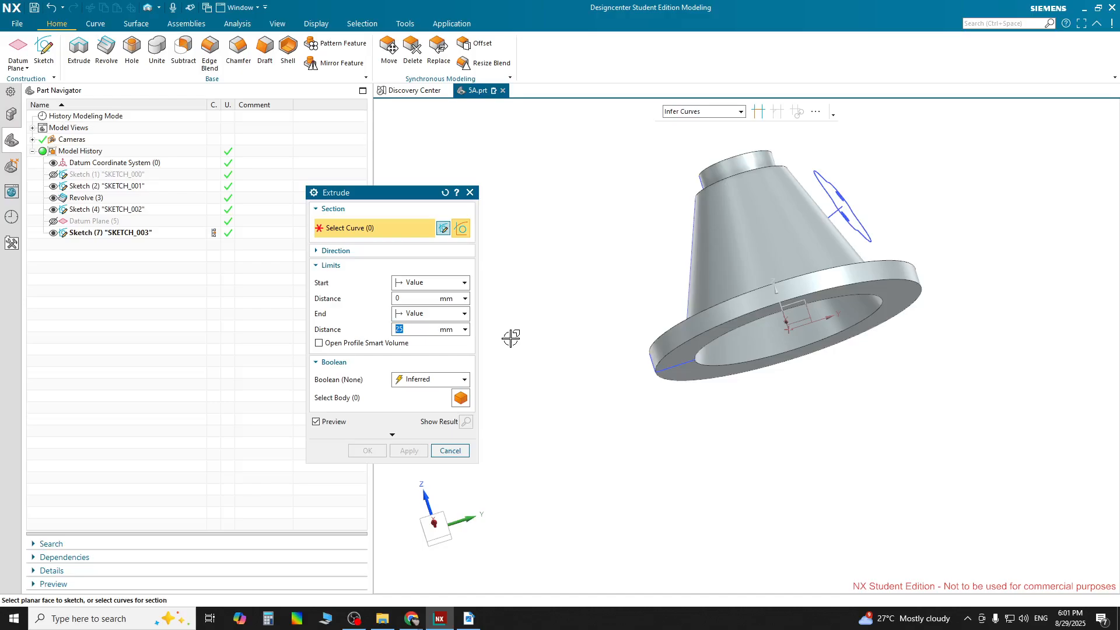
text(5)
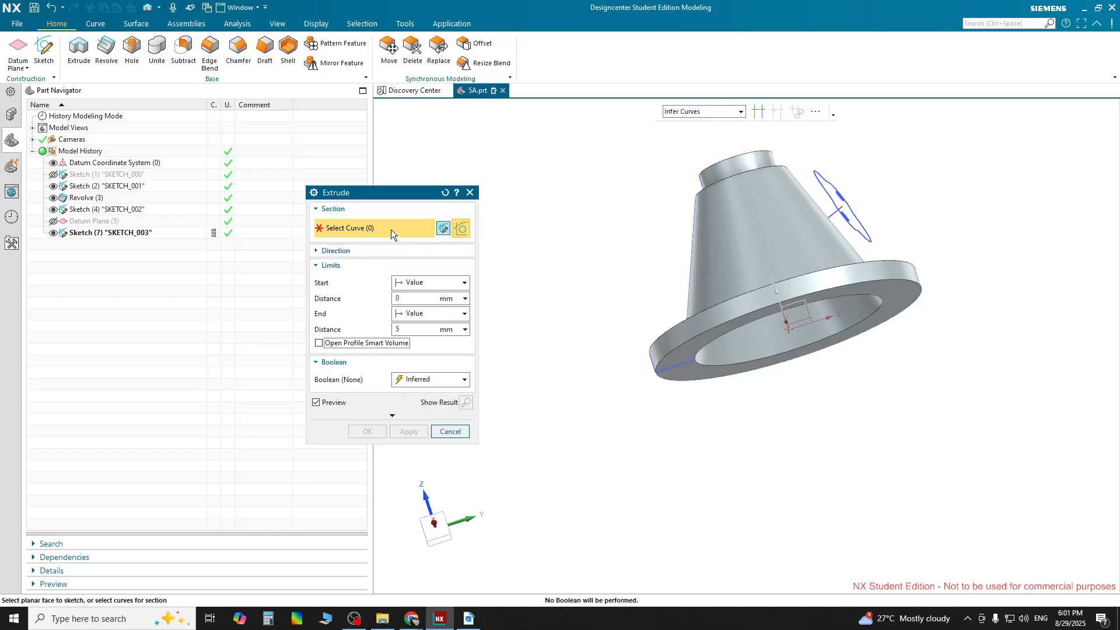
Select the two-eared flange sketch as the extrude section and reverse its direction toward the cone.
click(114, 236)
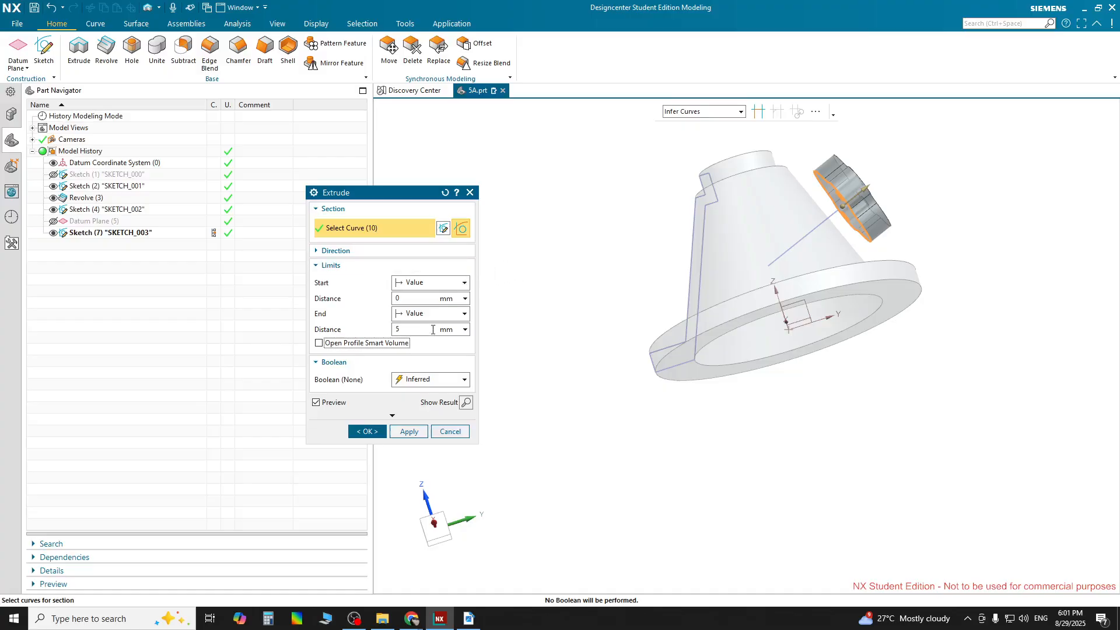
click(320, 251)
click(419, 271)
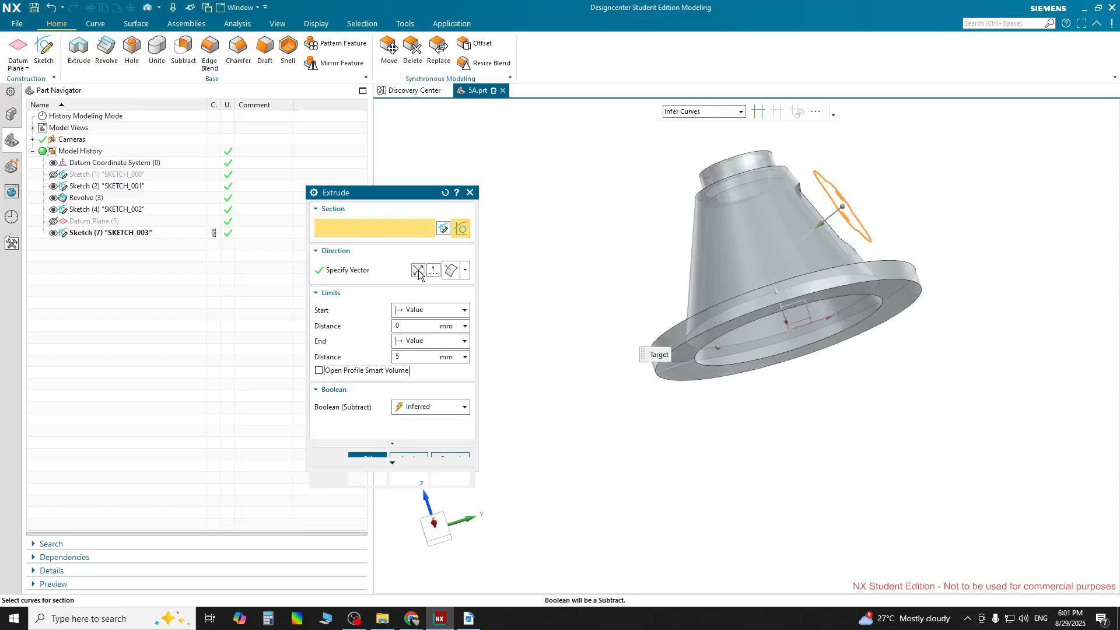
click(391, 357)
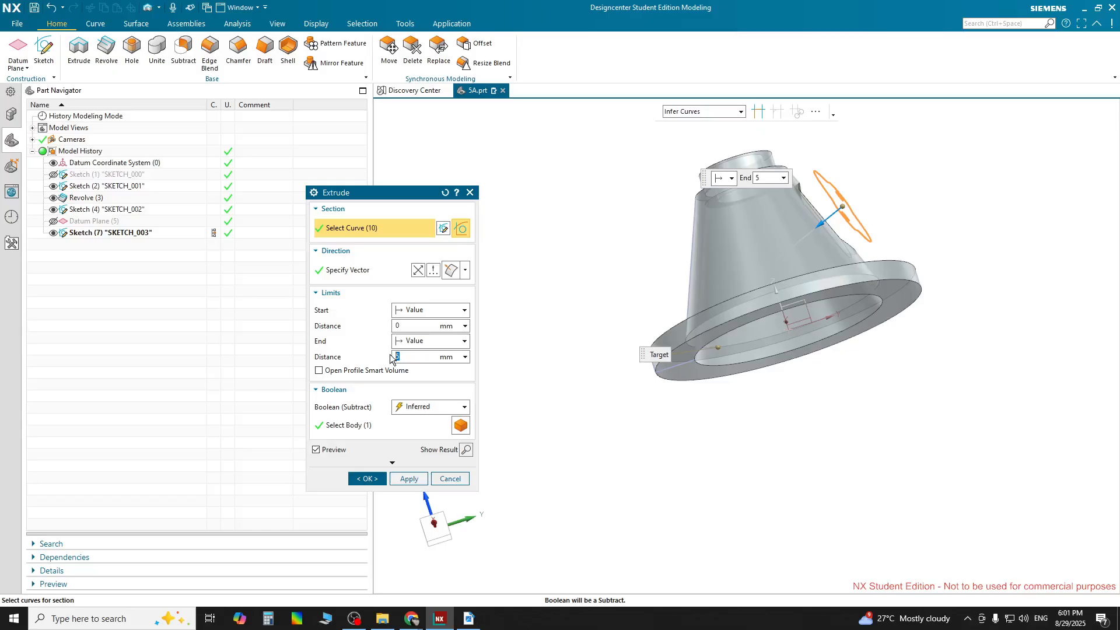
Set the flange extrude's Boolean to Unite, trying Inferred before returning to Unite.
click(412, 407)
click(412, 432)
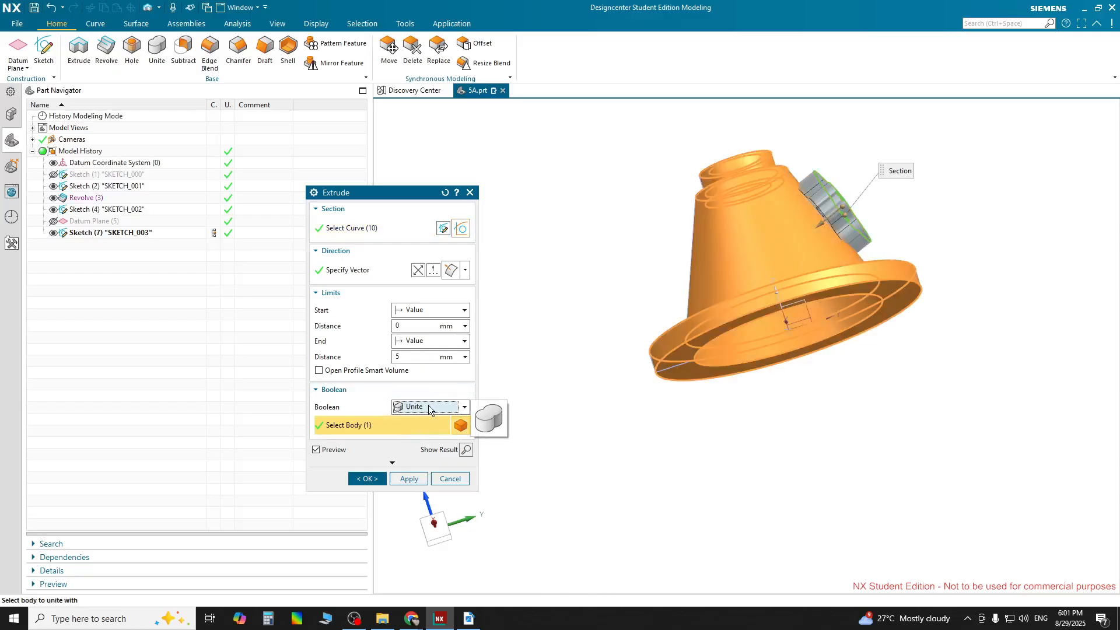
click(433, 407)
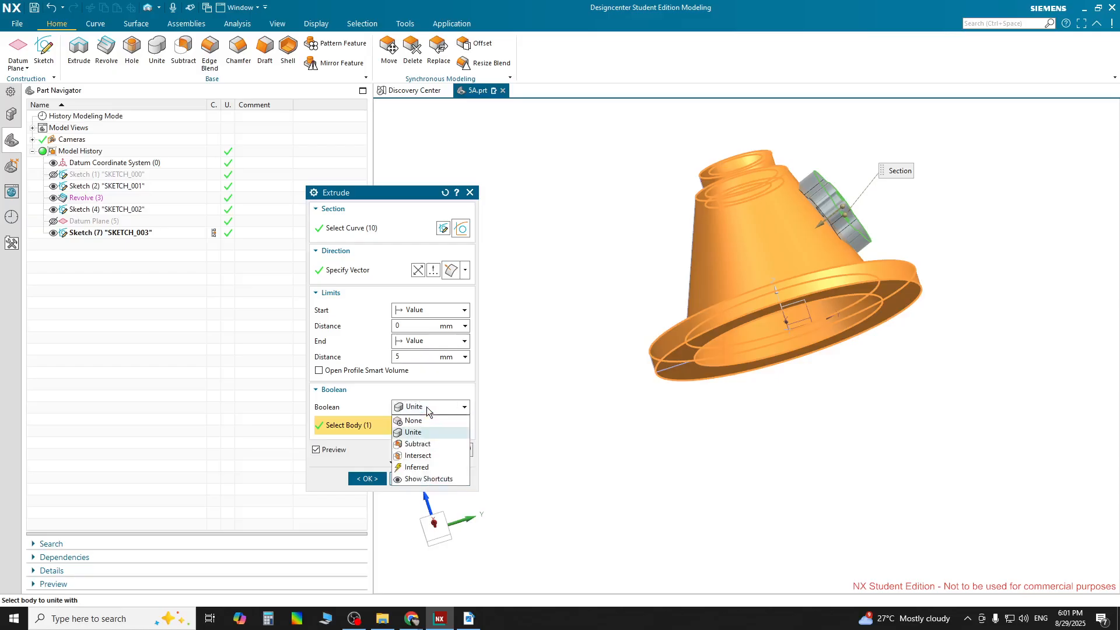
click(418, 467)
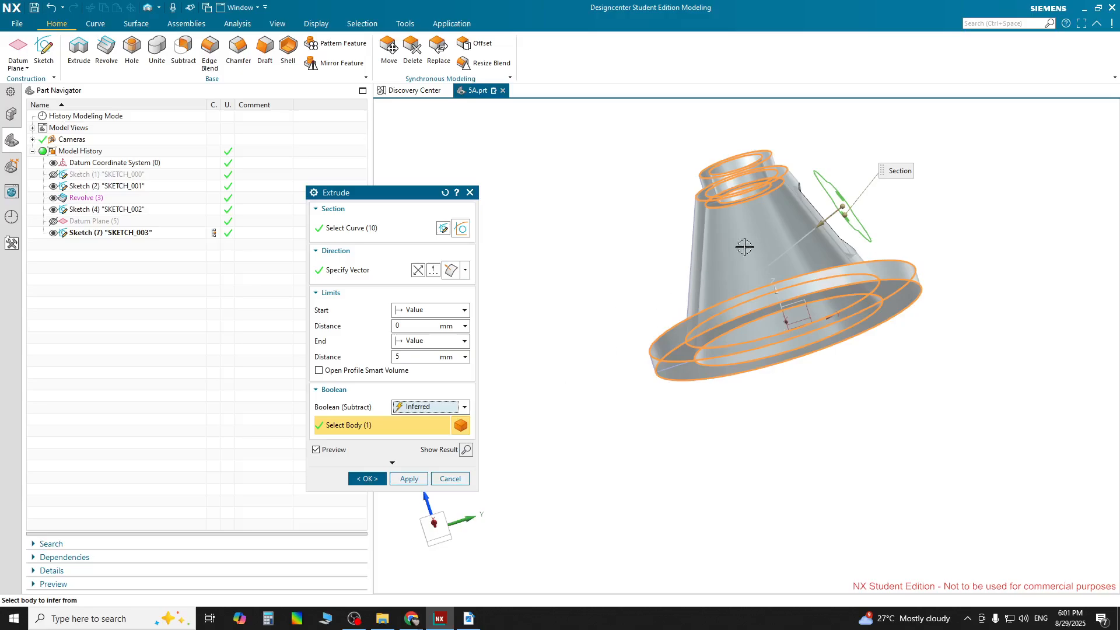
click(413, 408)
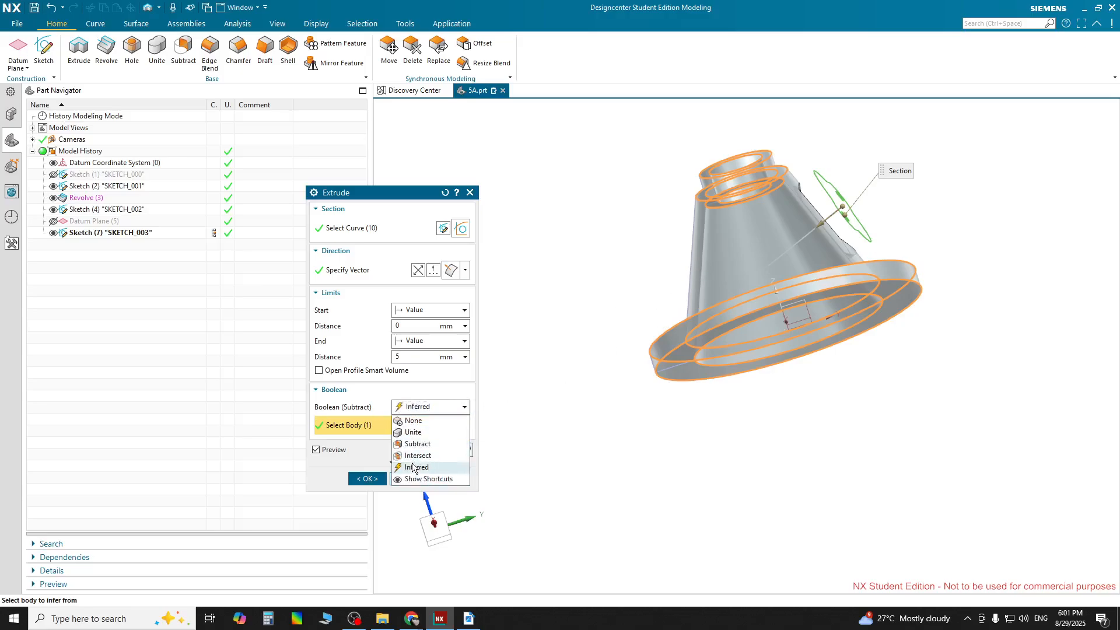
click(413, 433)
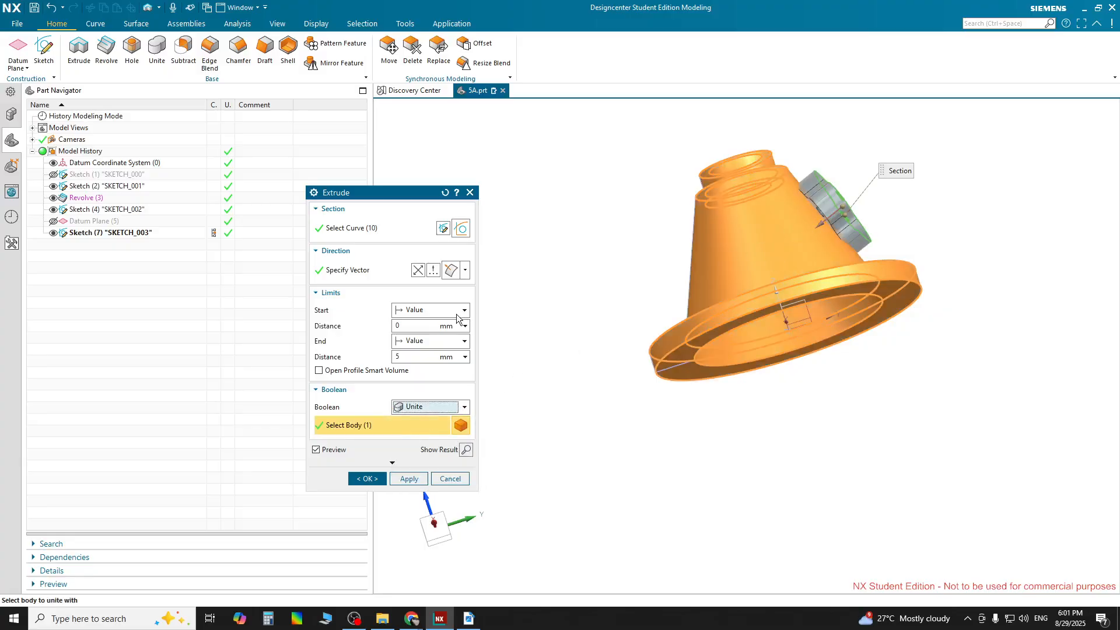
Try the Until Selected start limit for the flange extrude with the cone's inner bore face as the limit.
click(429, 311)
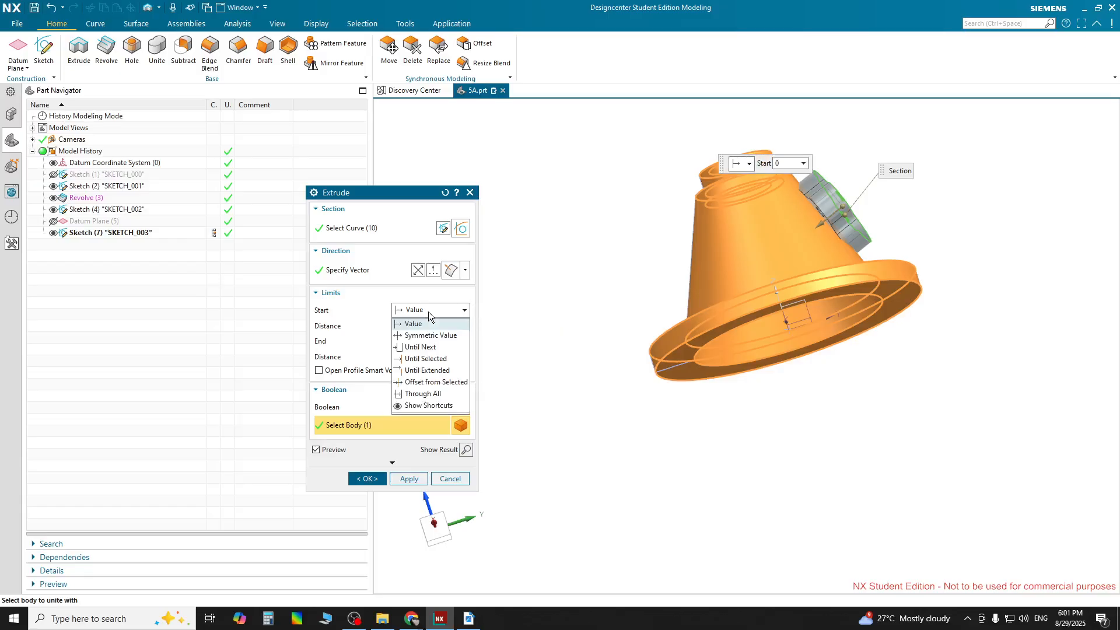
click(428, 312)
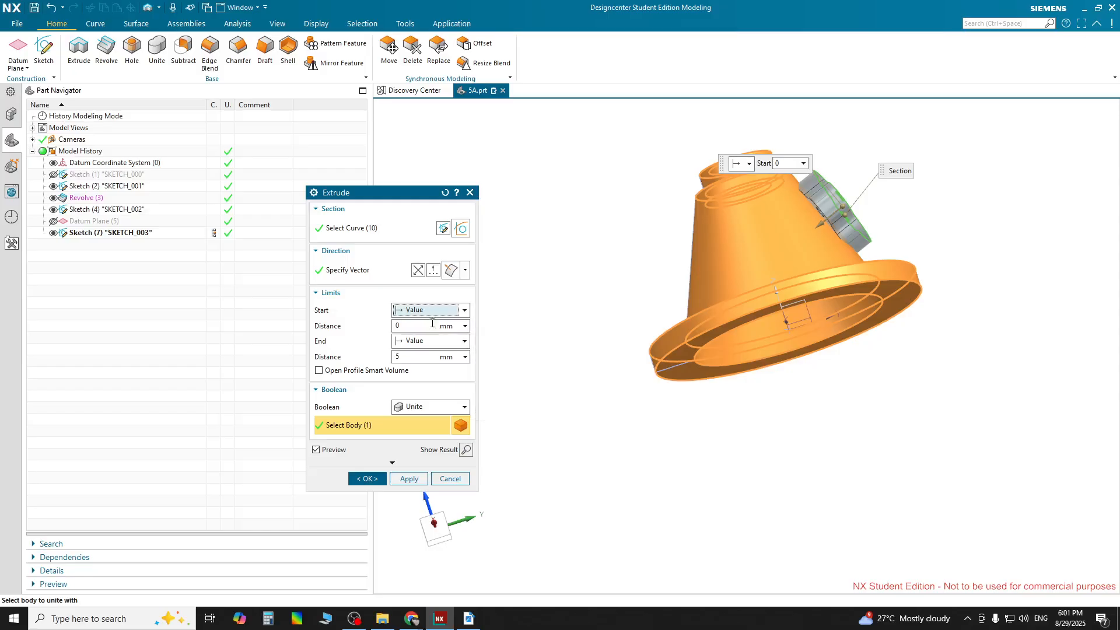
click(432, 312)
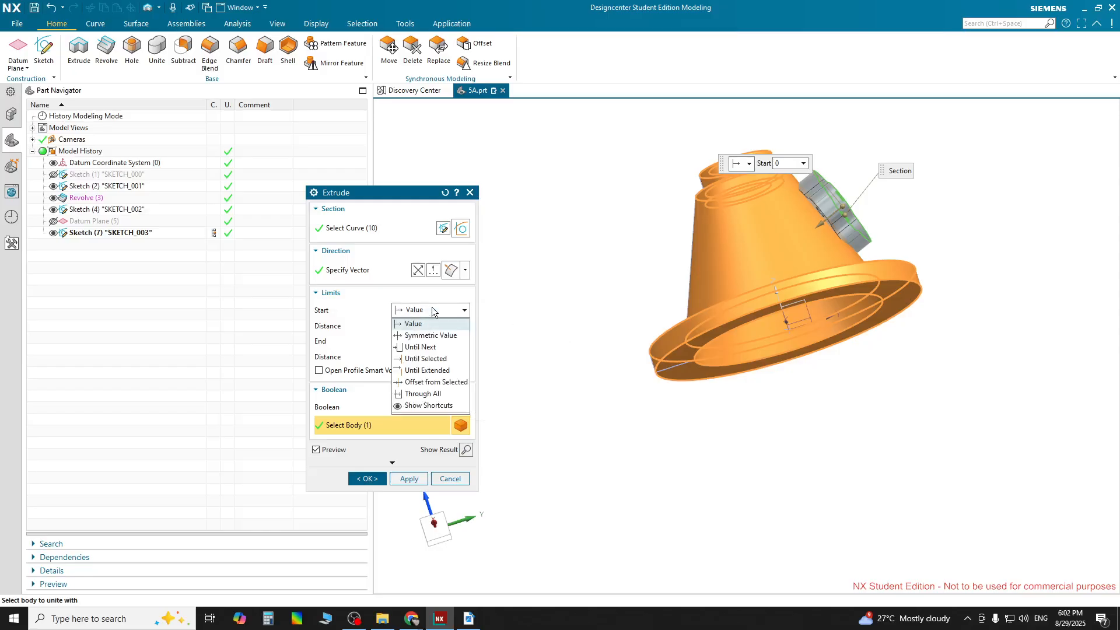
click(432, 312)
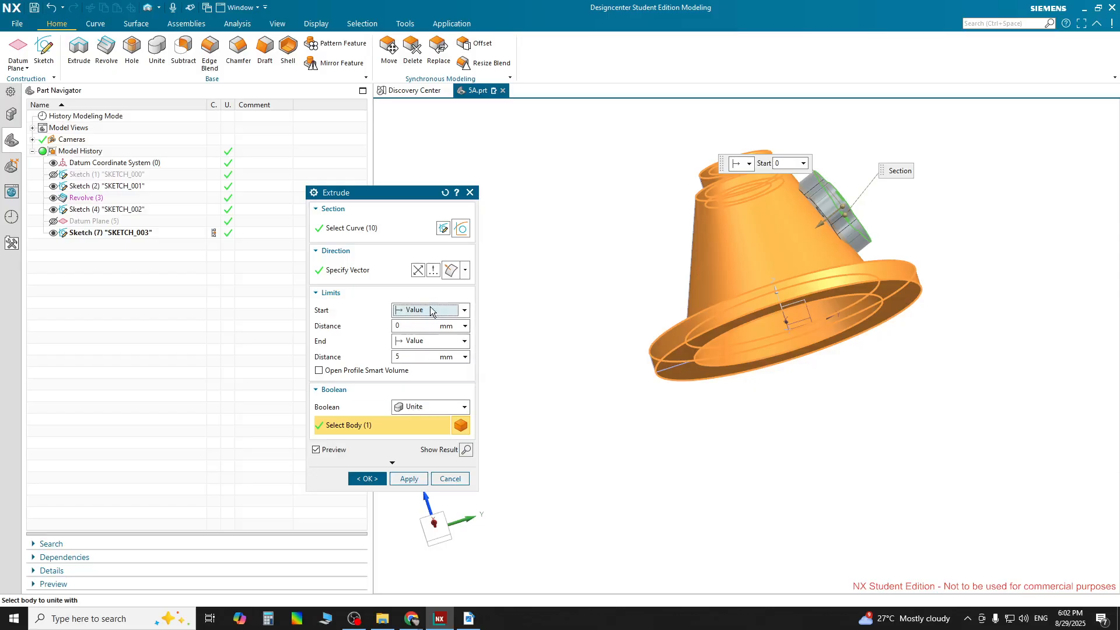
click(430, 310)
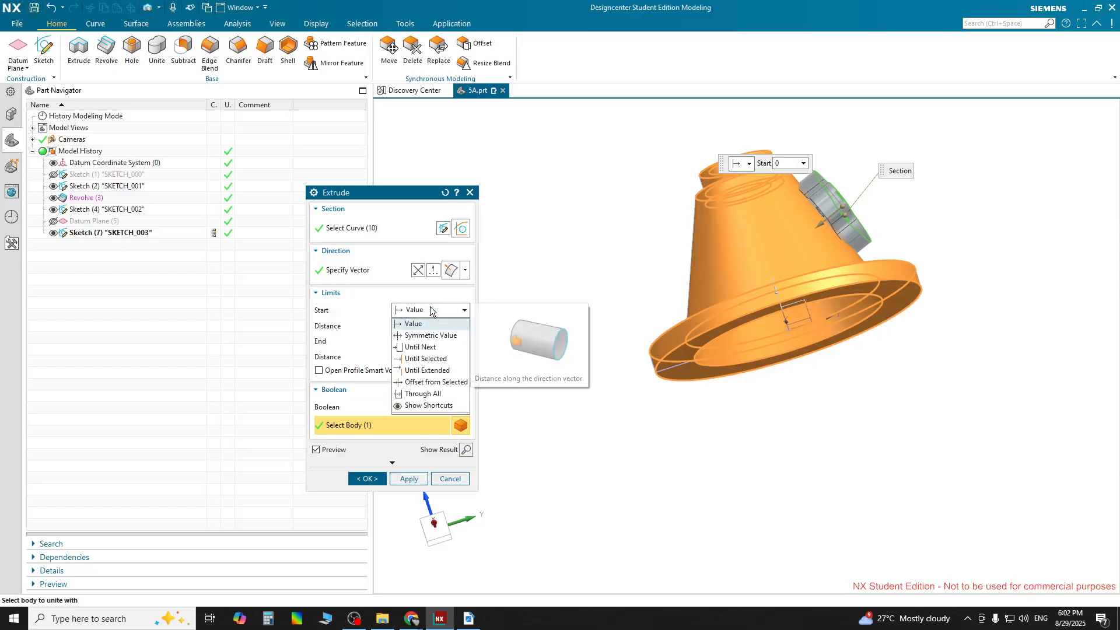
click(426, 358)
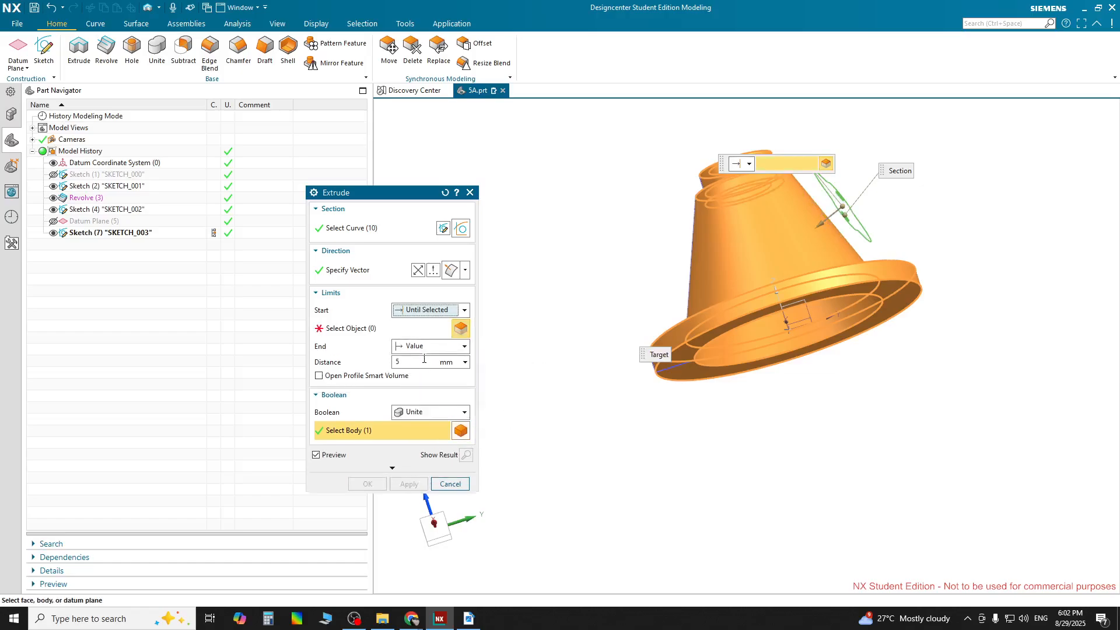
click(793, 339)
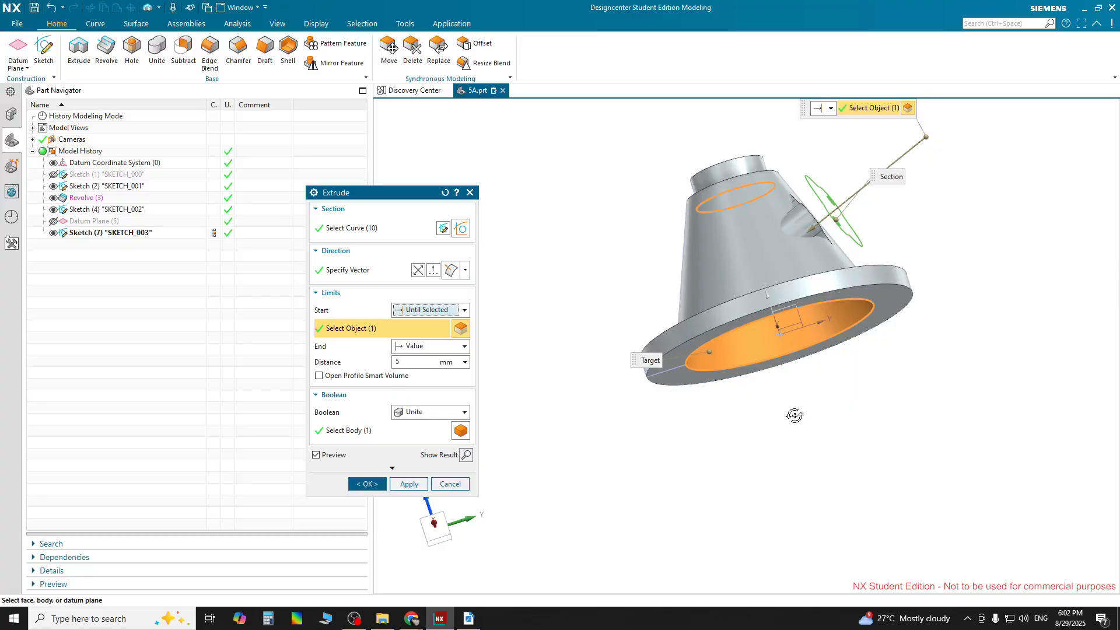
mouse_move(793, 415)
middle_down()
mouse_move(775, 424)
mouse_move(797, 411)
middle_up()
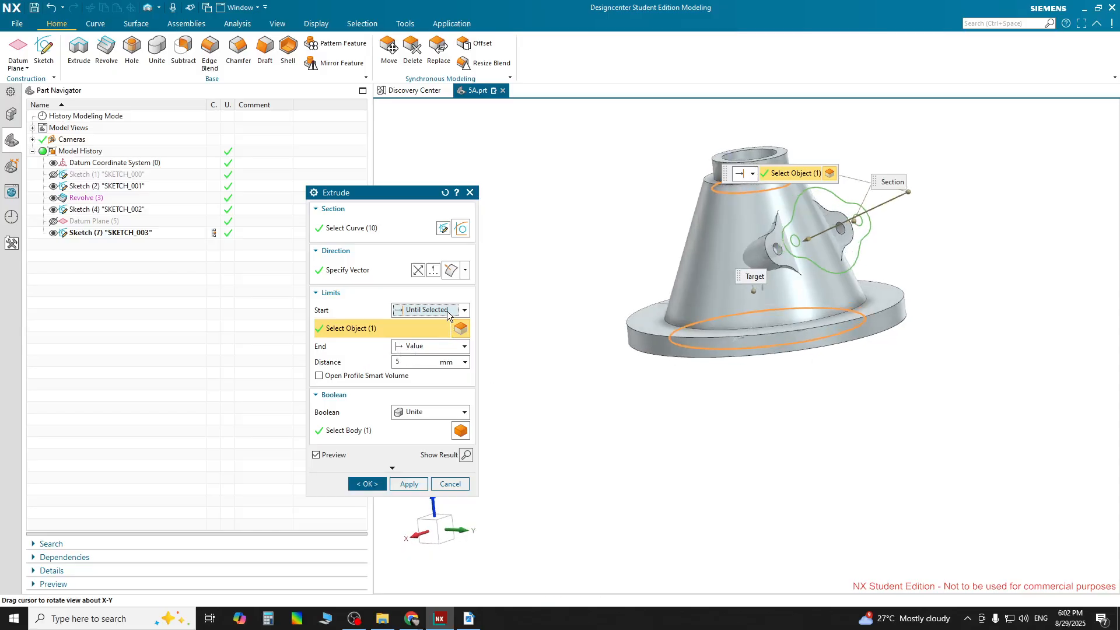
Try the Through All and Until Next start limits for the flange extrude.
click(448, 311)
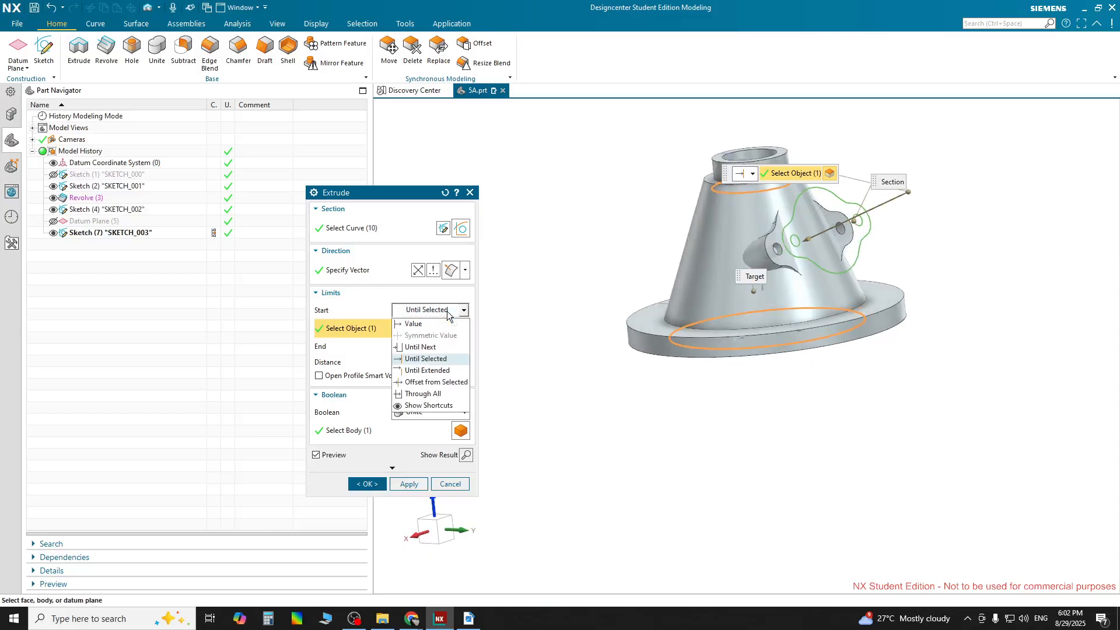
click(428, 394)
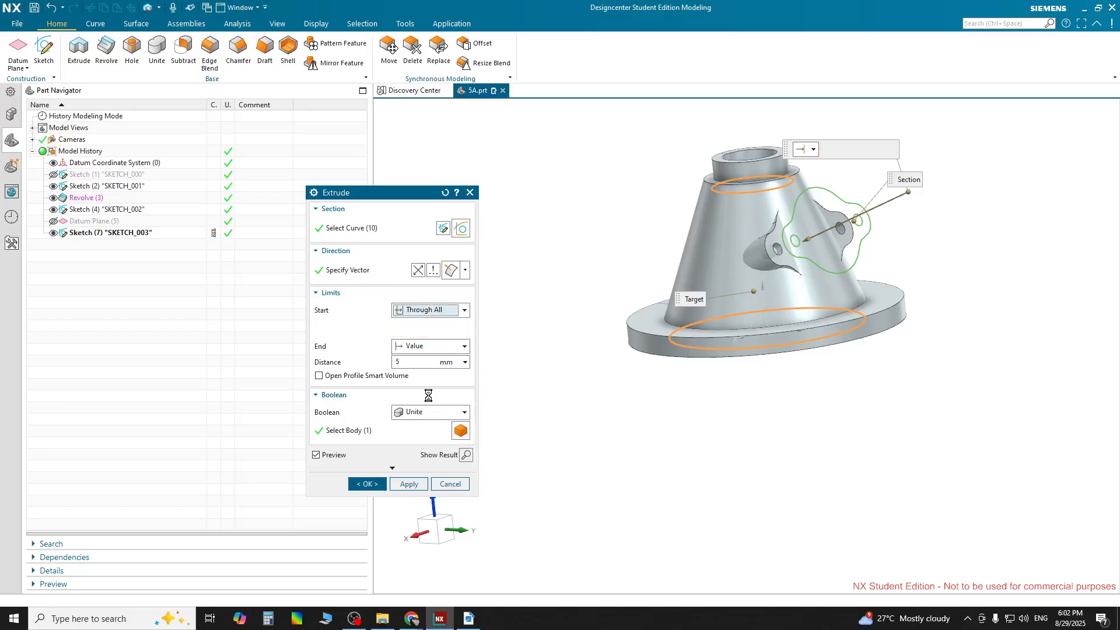
click(439, 311)
click(428, 347)
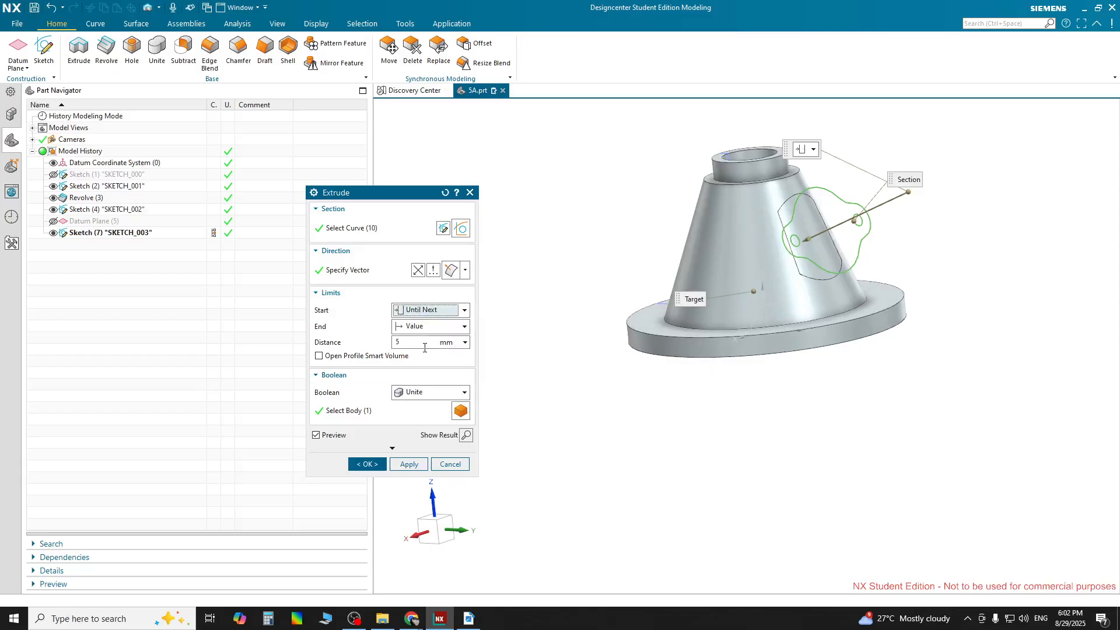
Set the flange extrude's start limit to Value at 0 mm and extend its end distance to 20 mm into the cone.
click(427, 310)
click(425, 320)
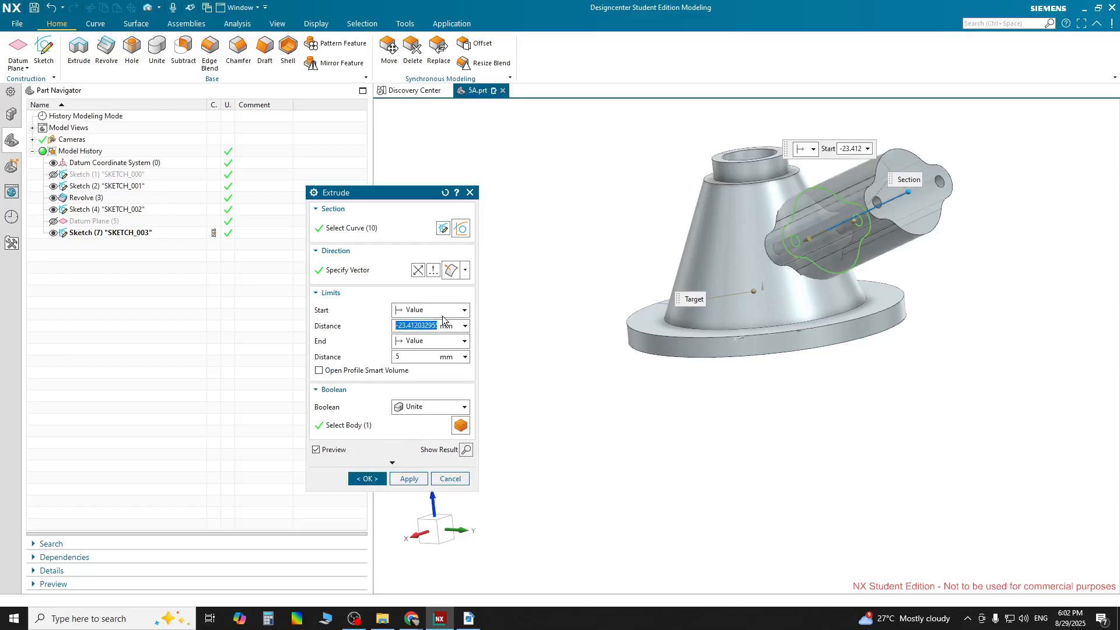
text(0)
key(Tab)
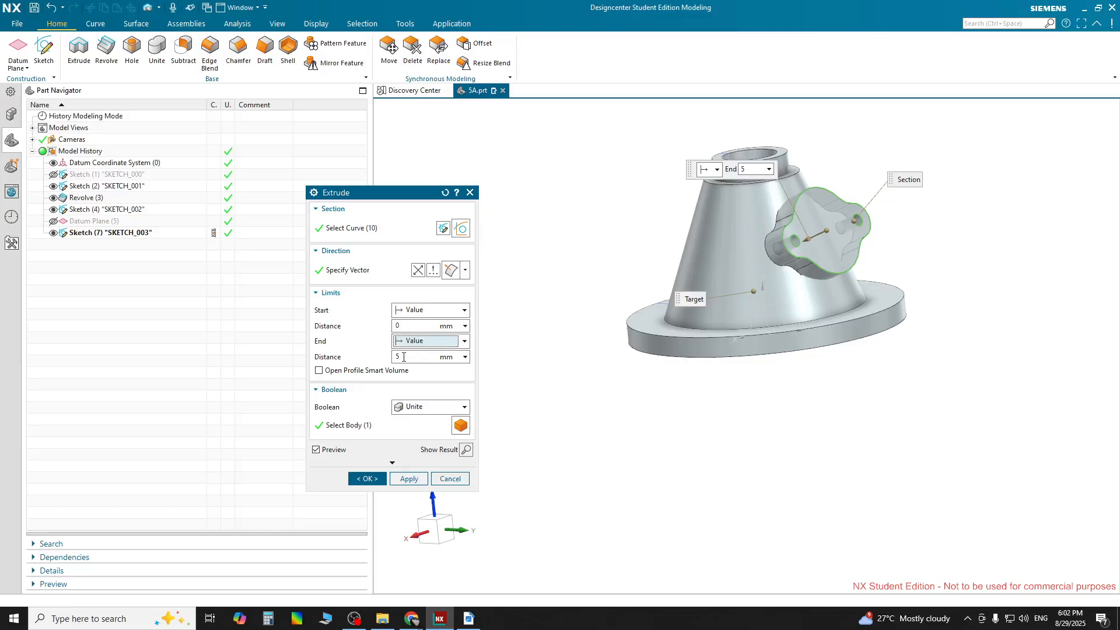
key(Tab)
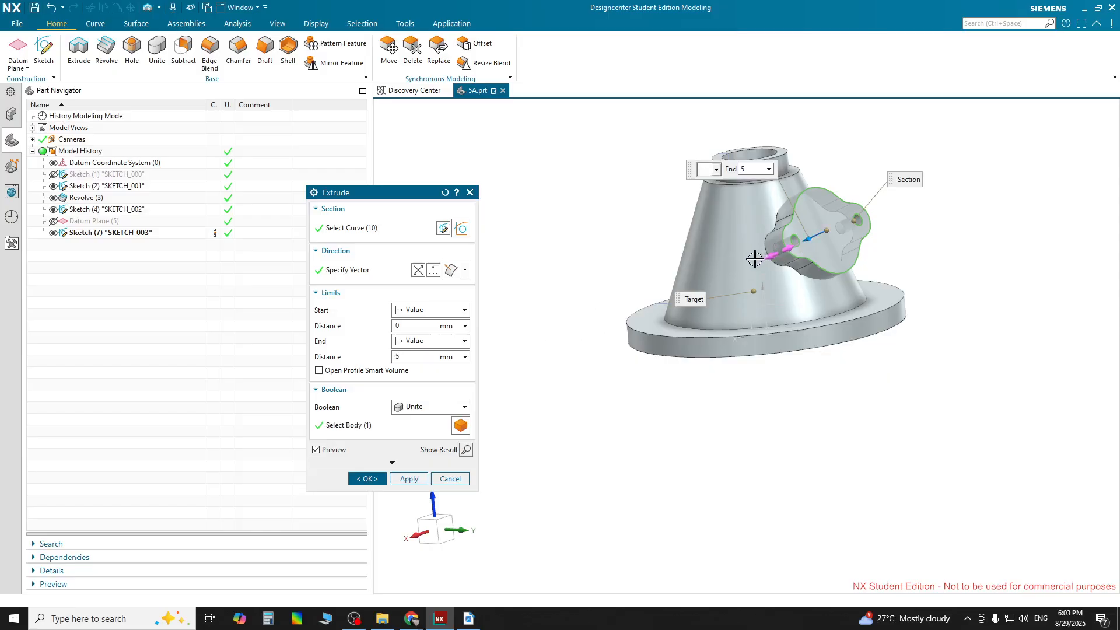
drag(755, 259, 752, 259)
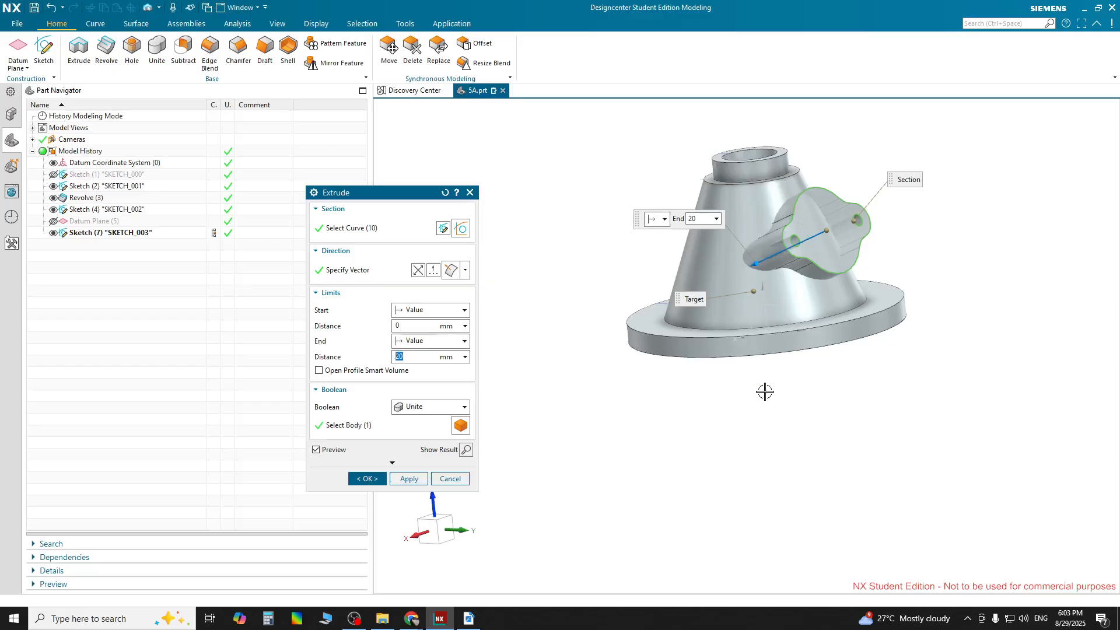
middle_drag(782, 407, 564, 349)
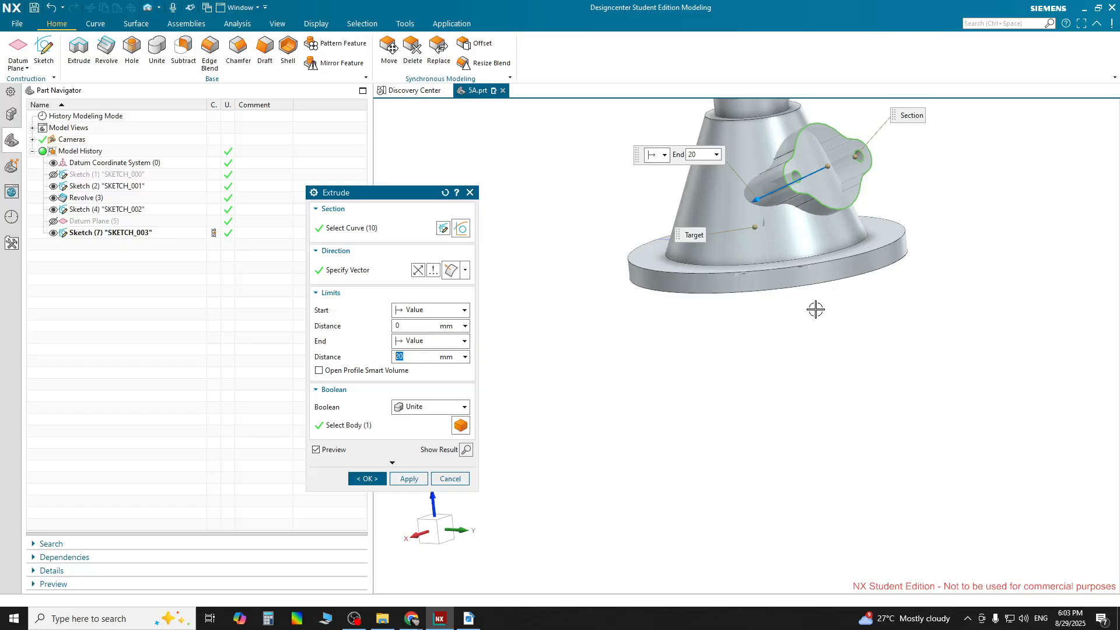
Set the flange extrude's end limit to Until Selected at the cone's inner conical face, keeping the Boolean as Unite.
middle_drag(813, 305, 828, 236)
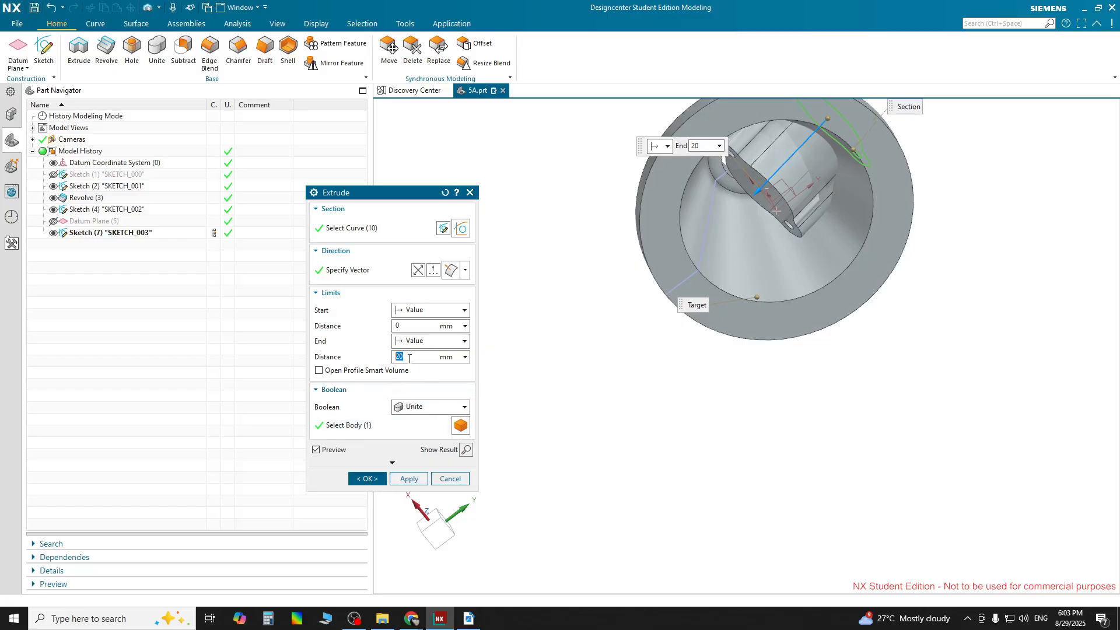
click(423, 343)
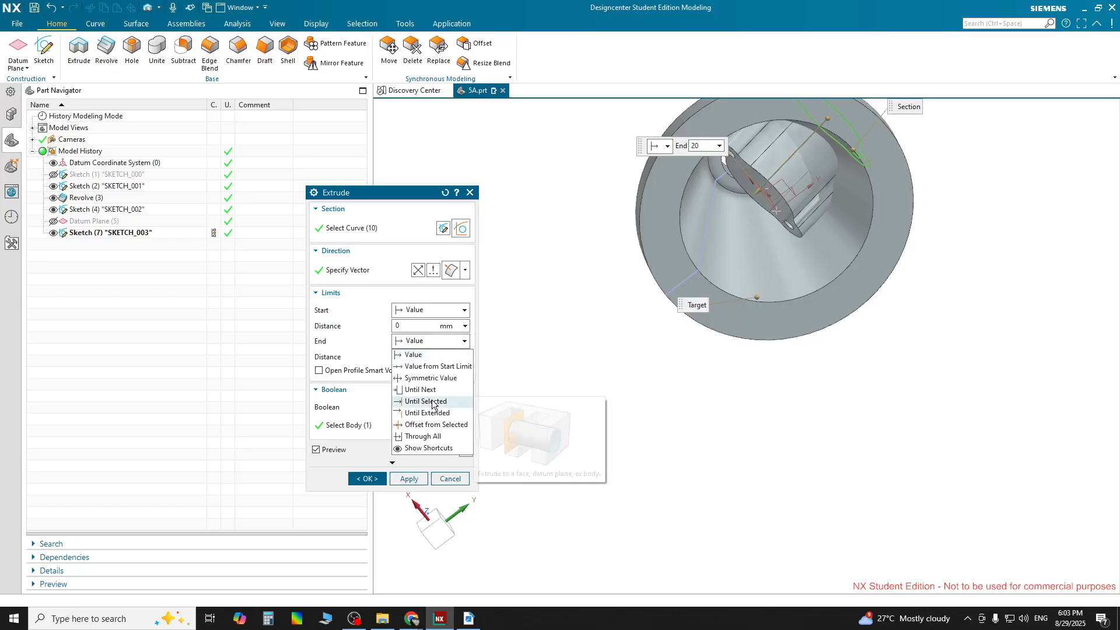
click(425, 401)
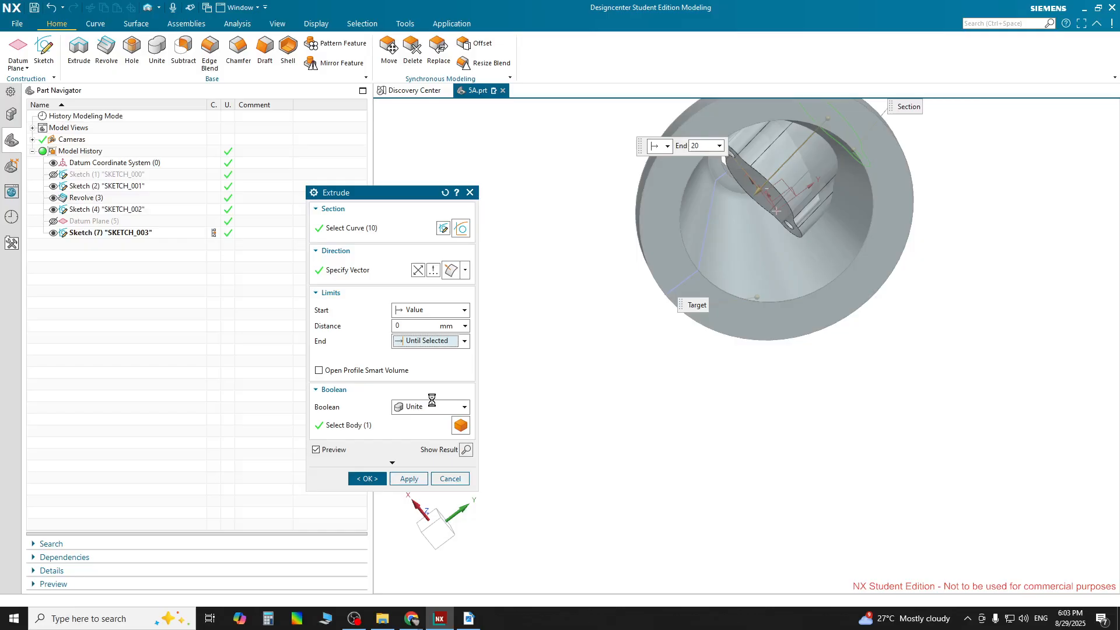
click(783, 238)
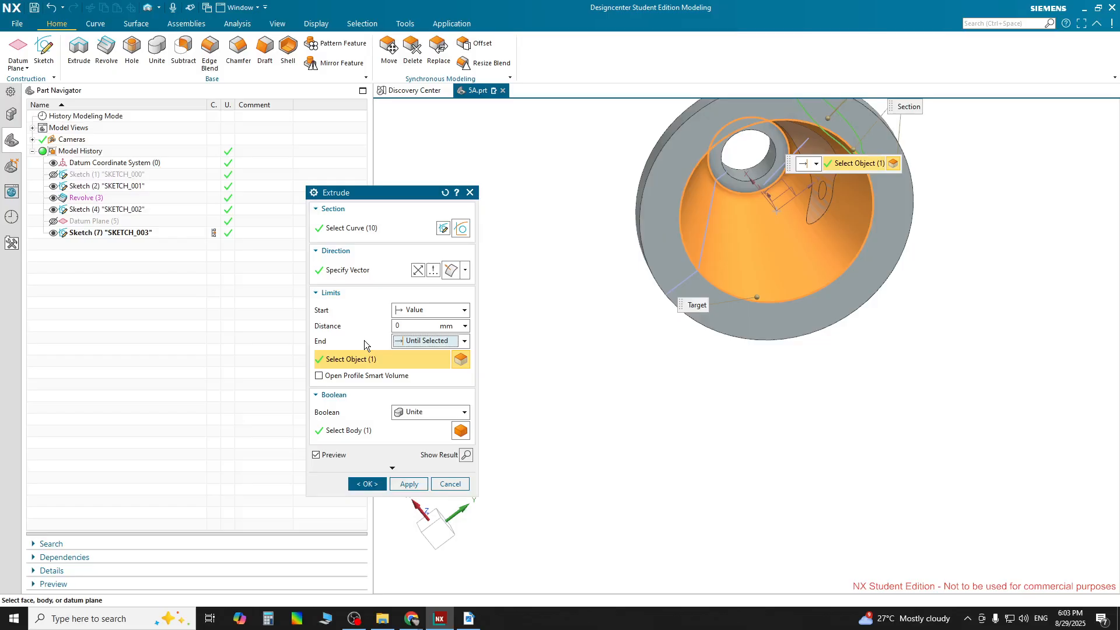
click(442, 341)
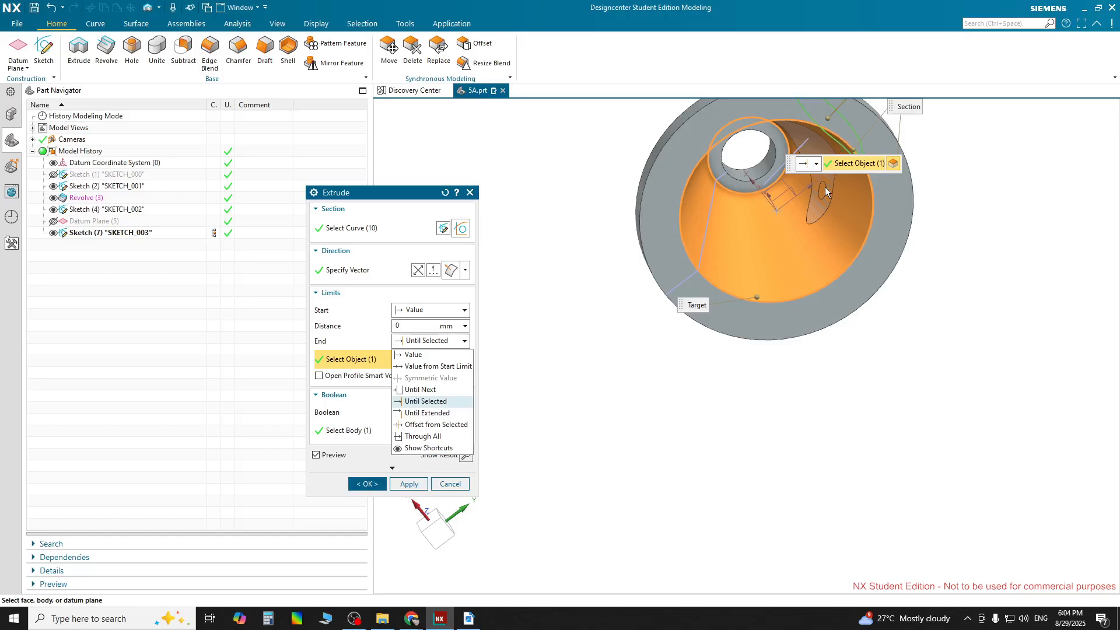
click(438, 402)
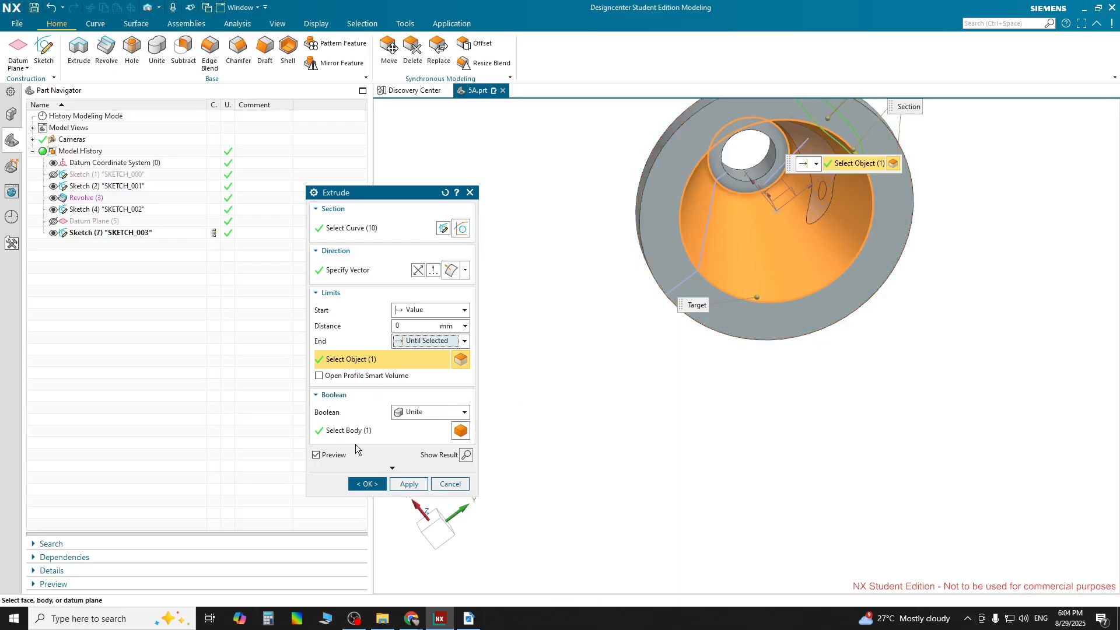
click(422, 412)
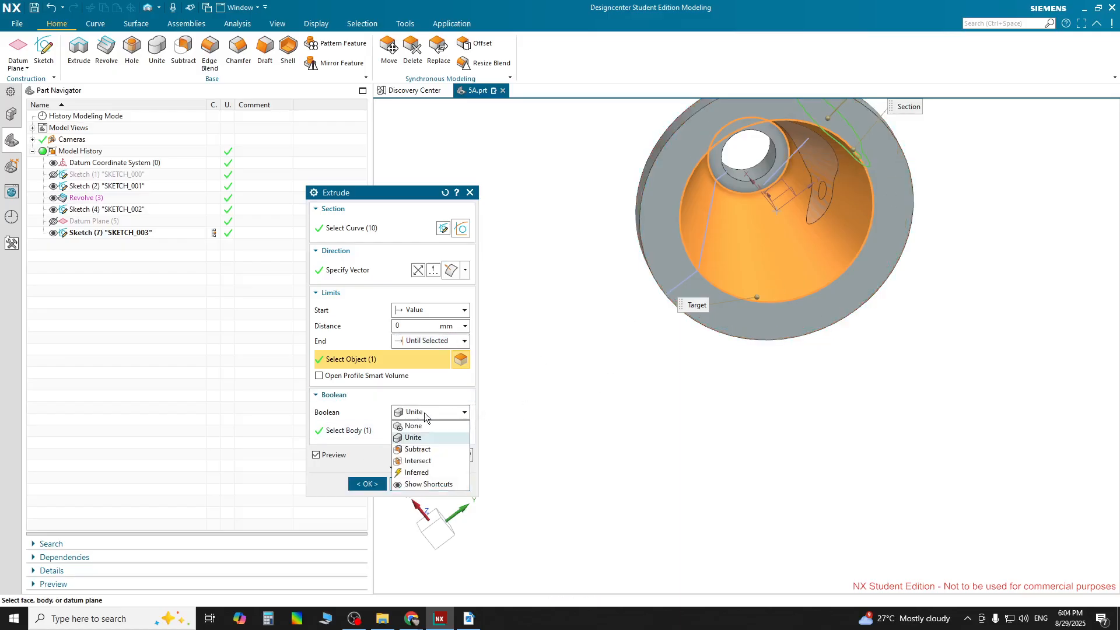
click(429, 412)
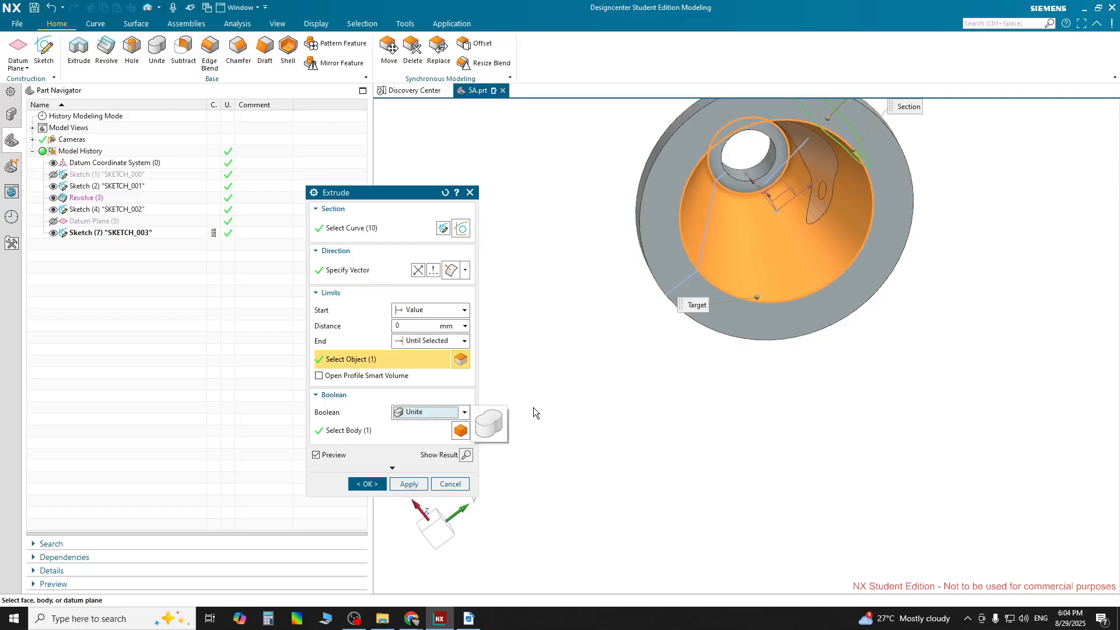
Show the flange extrude's result, compare it with the exercise drawing and accept the feature.
click(466, 455)
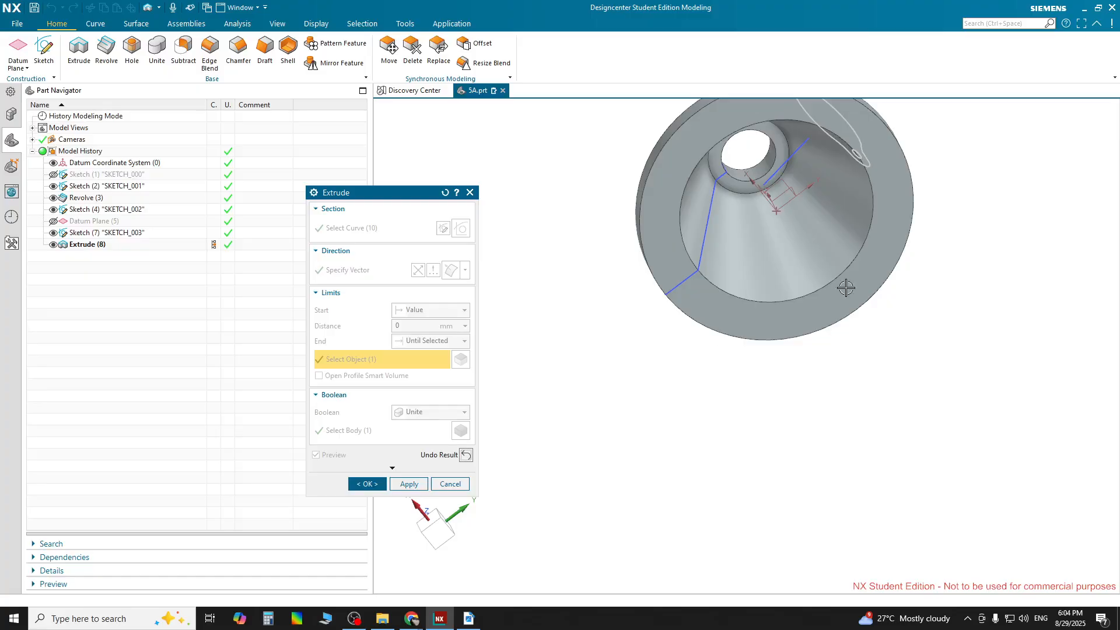
middle_drag(796, 254, 742, 235)
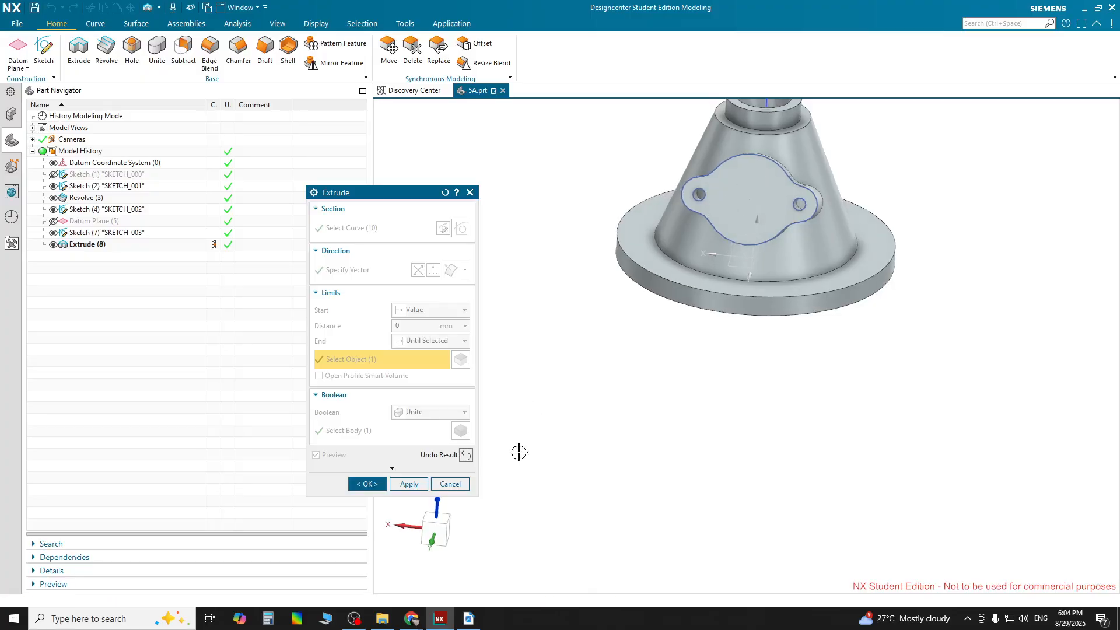
click(466, 619)
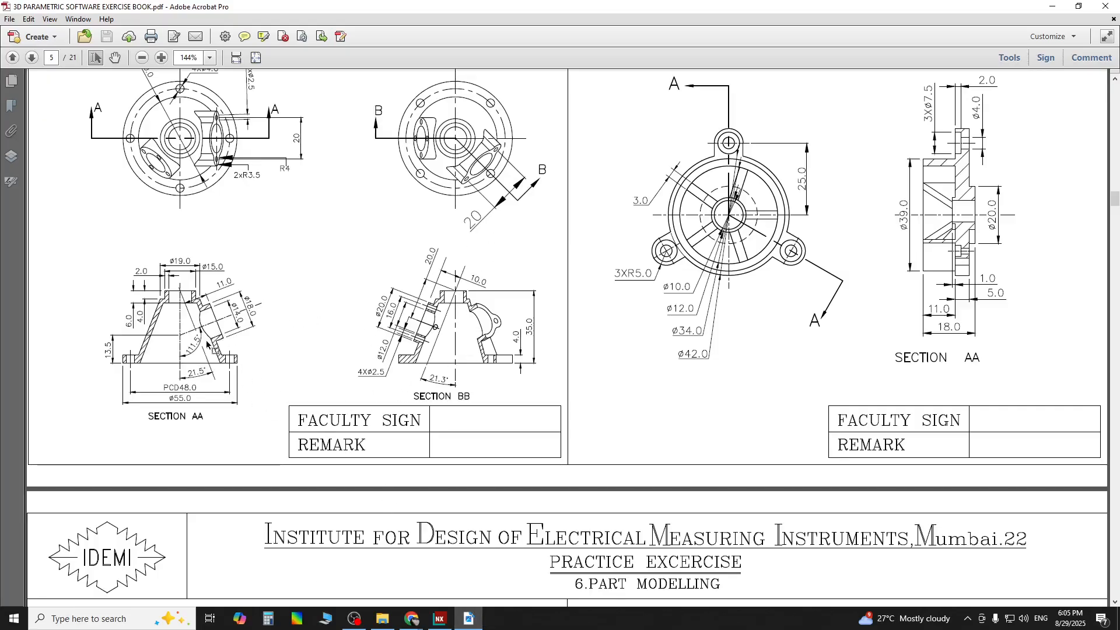
click(439, 618)
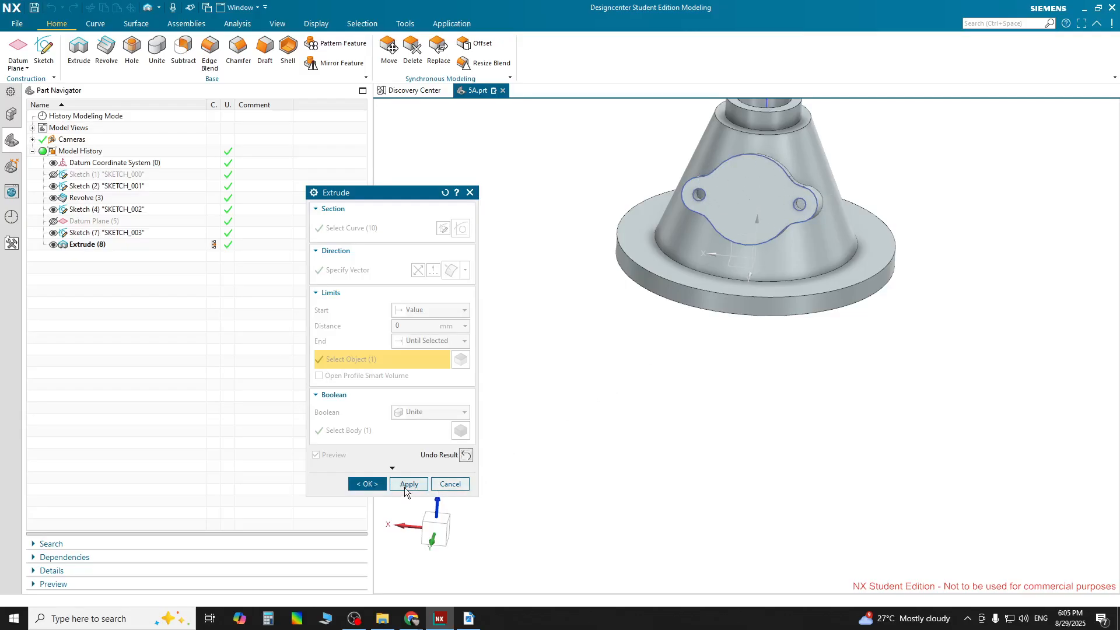
click(368, 485)
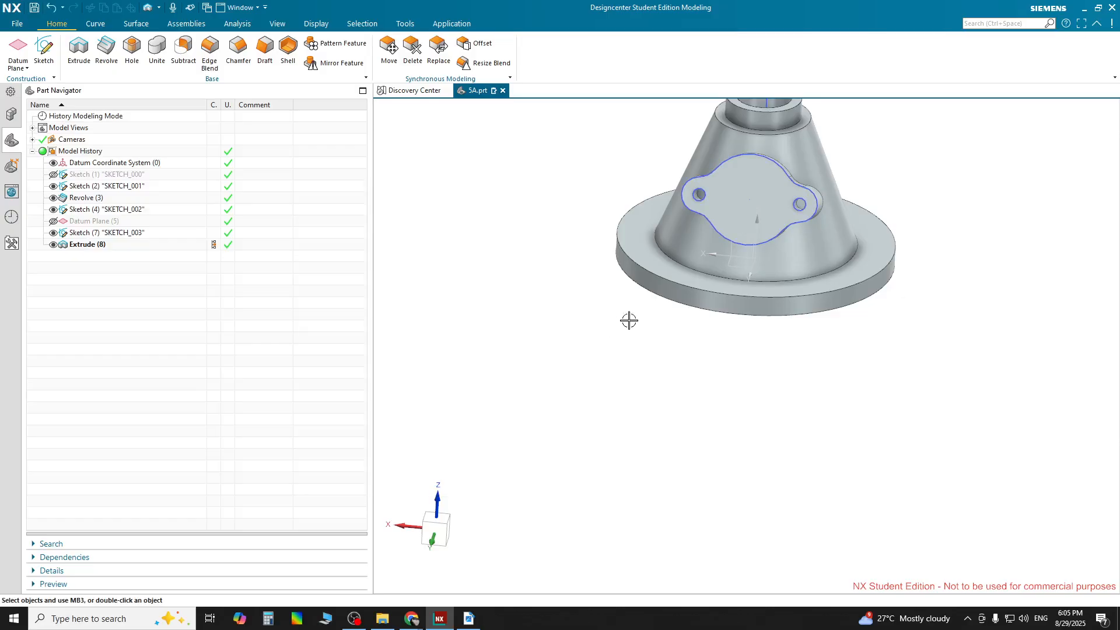
Start a new sketch and choose the flange's outer face as its plane.
right_click(532, 197)
click(340, 279)
click(45, 49)
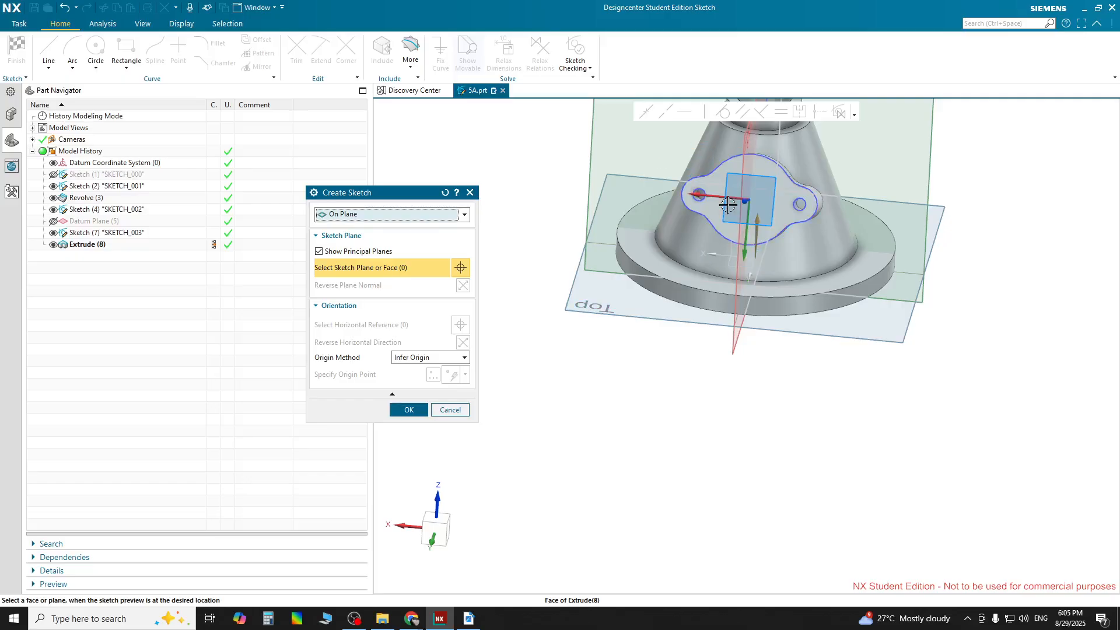
click(746, 203)
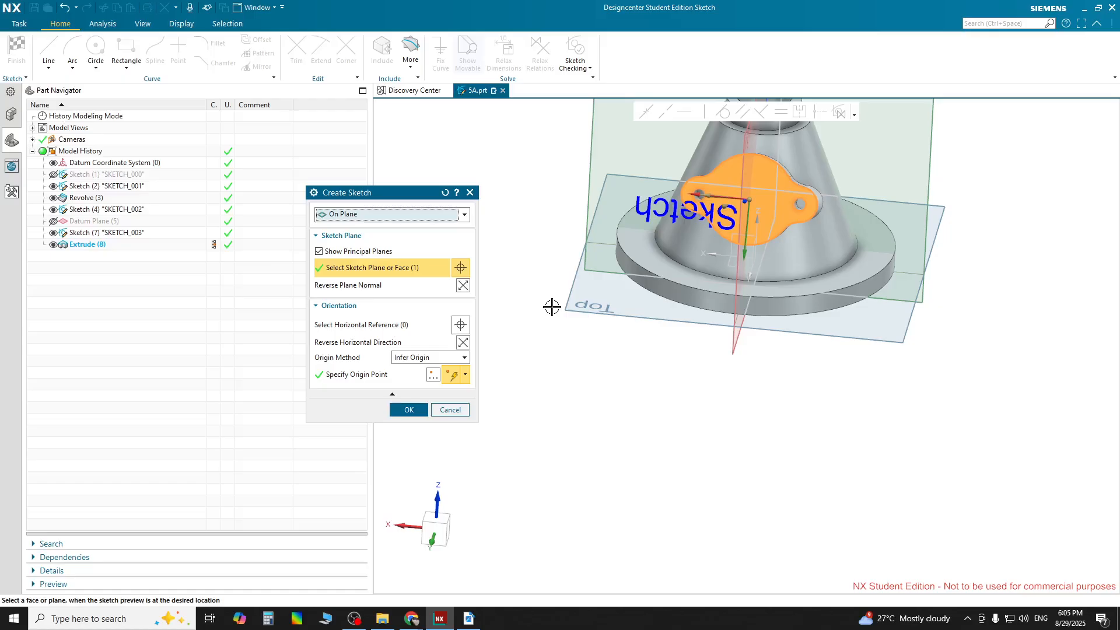
middle_drag(563, 308, 855, 225)
scroll(847, 210, up, 2)
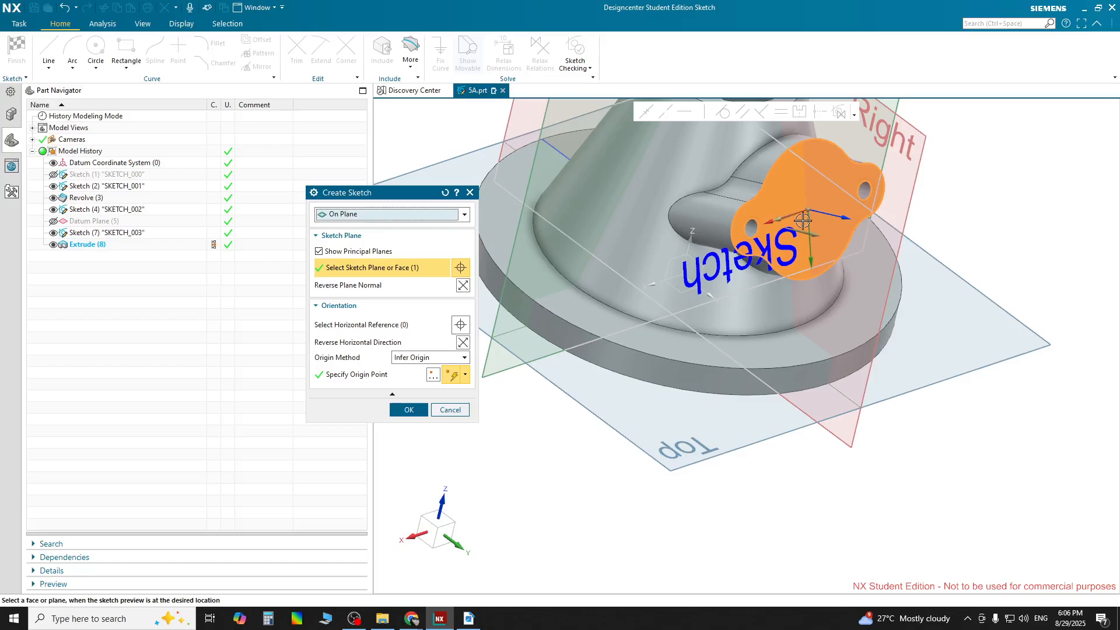
scroll(810, 211, up, 2)
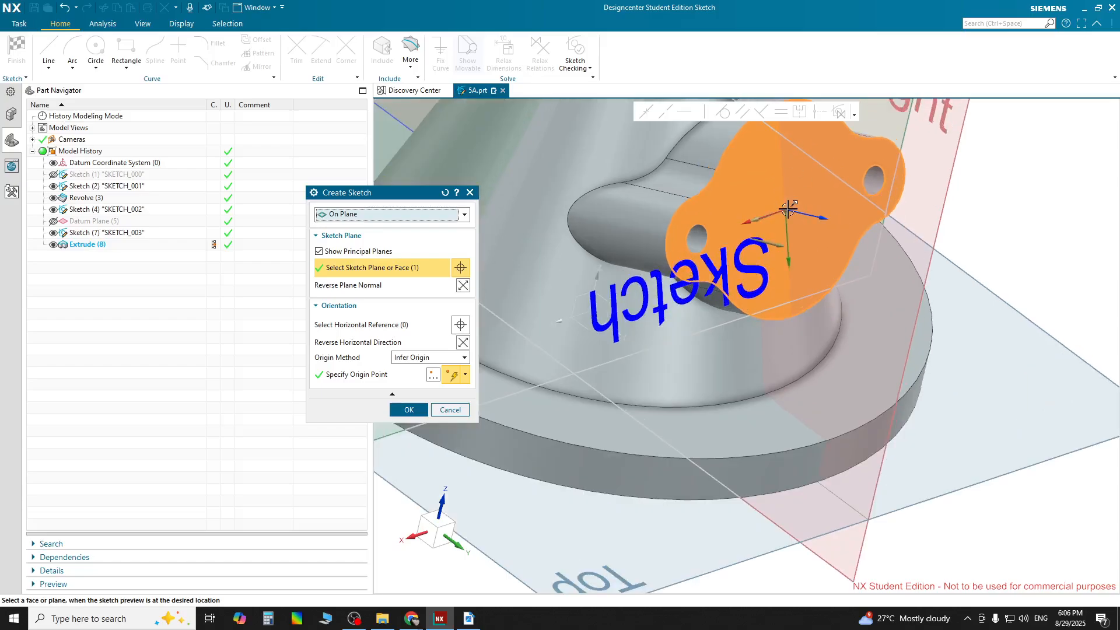
scroll(788, 213, down, 1)
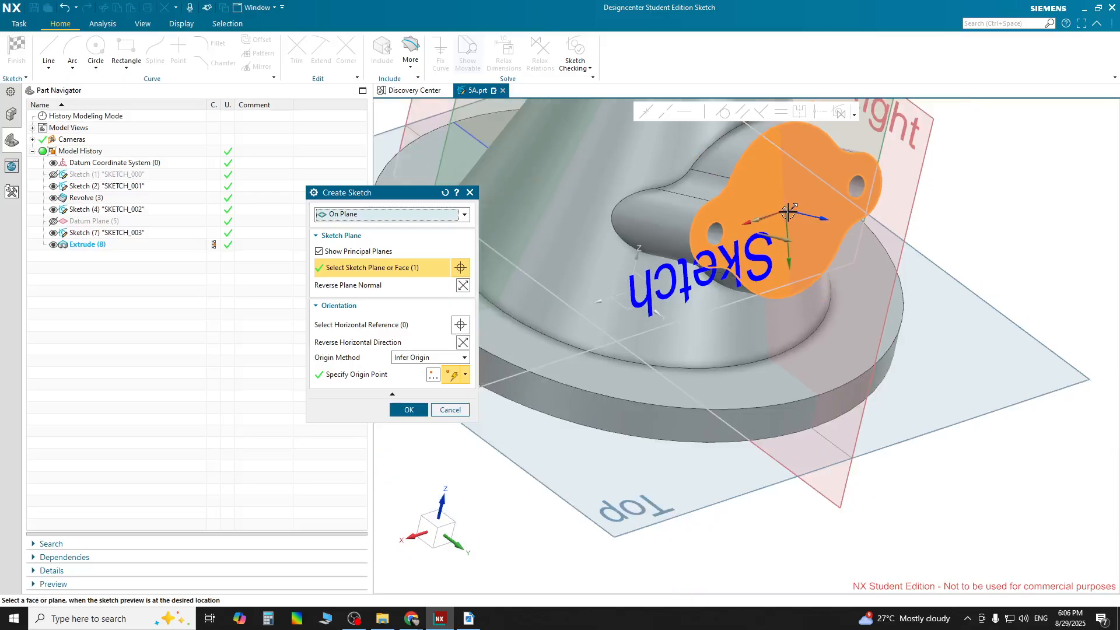
scroll(788, 210, down, 1)
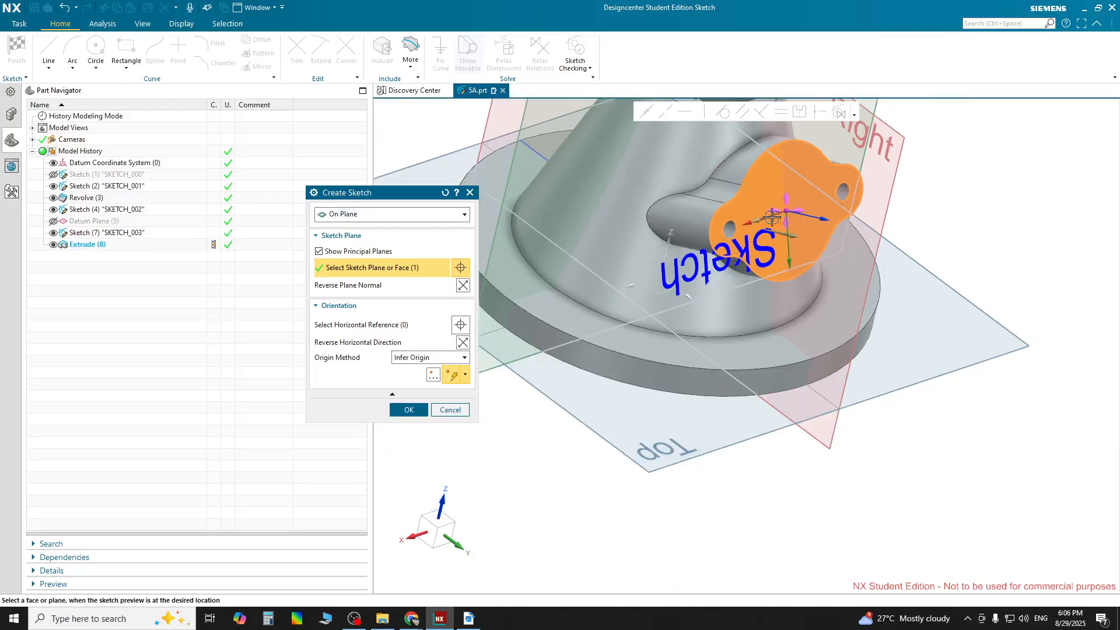
Try to set the sketch origin at the centre of the flange's large arc, and reset the sketch settings.
middle_click(756, 186)
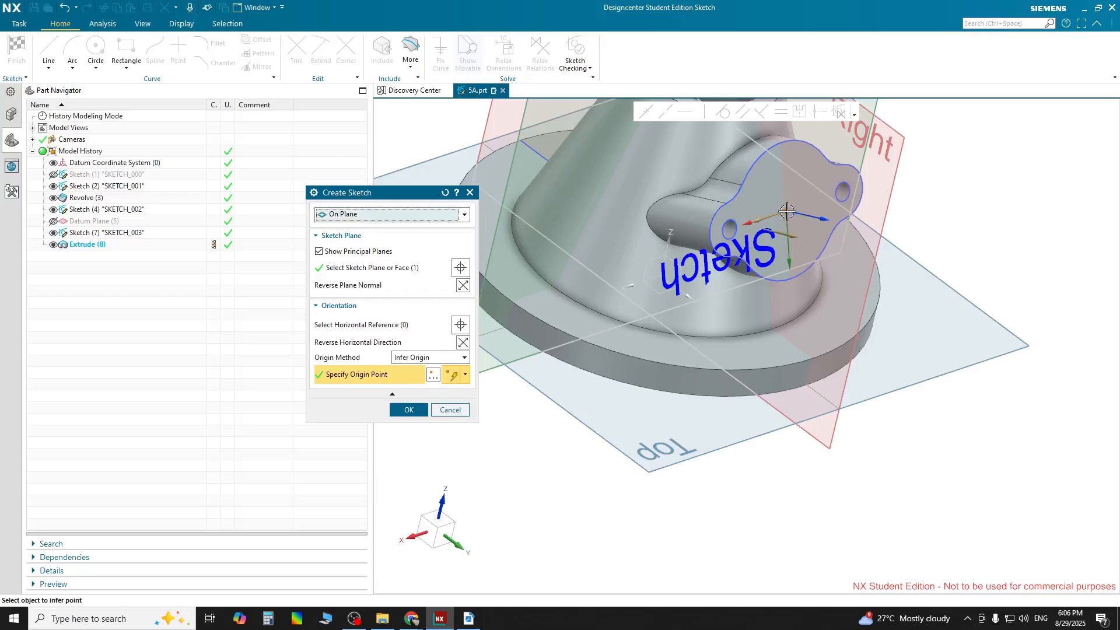
click(787, 211)
click(787, 212)
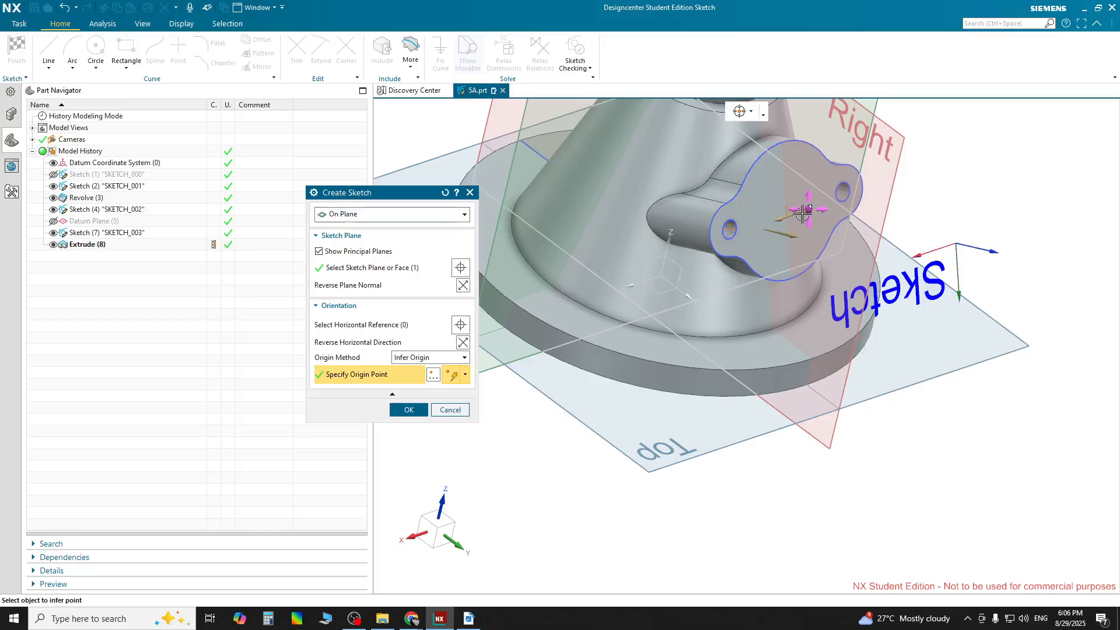
click(805, 211)
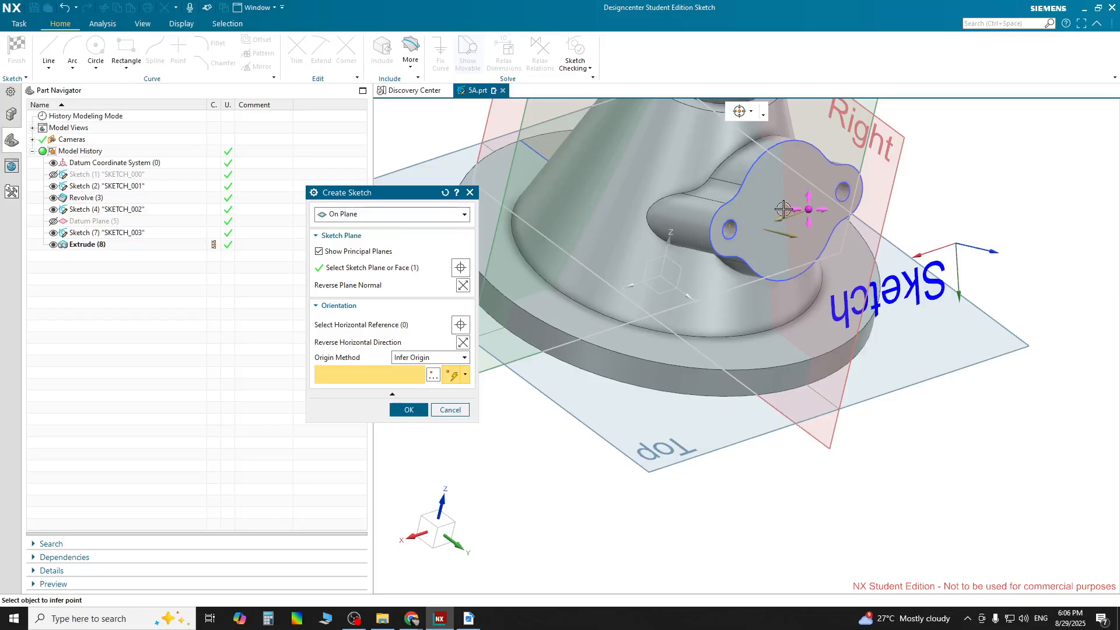
click(762, 156)
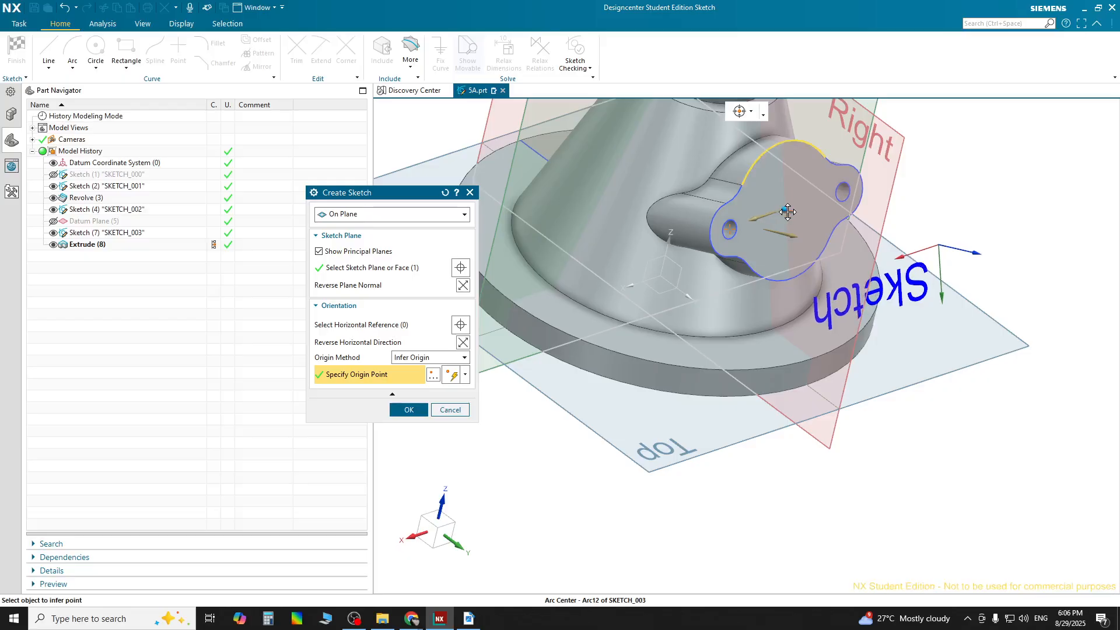
click(787, 212)
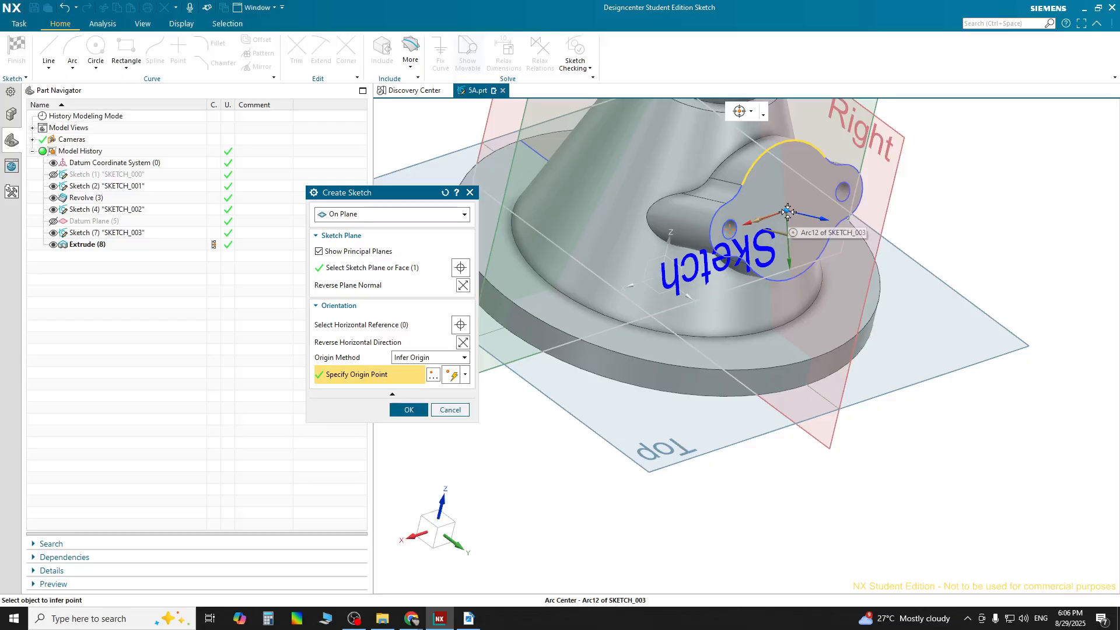
click(788, 212)
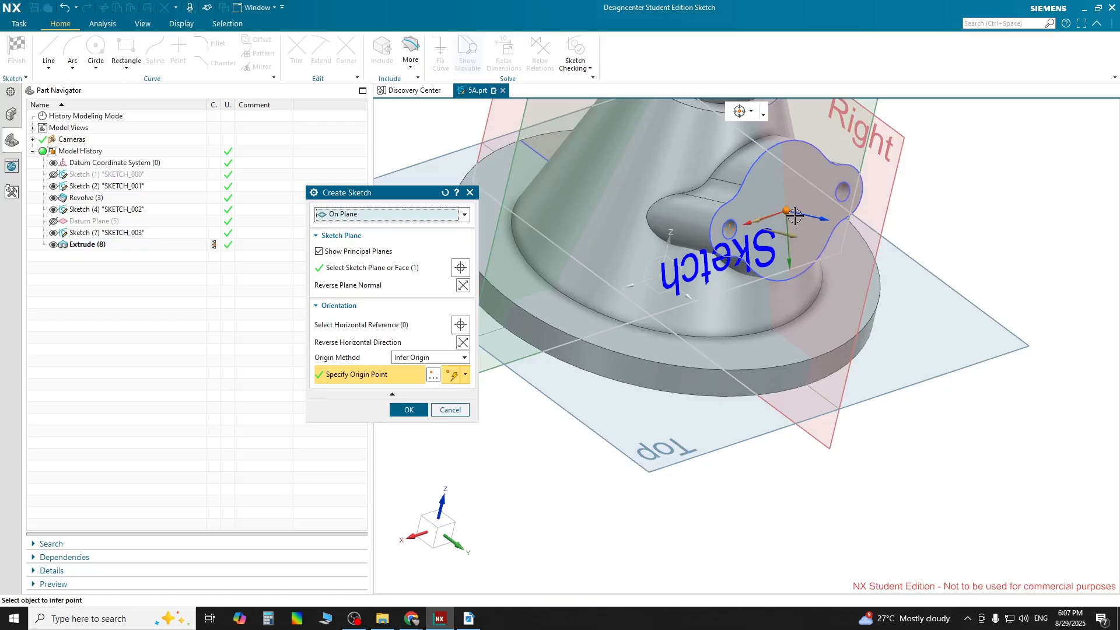
scroll(793, 213, up, 2)
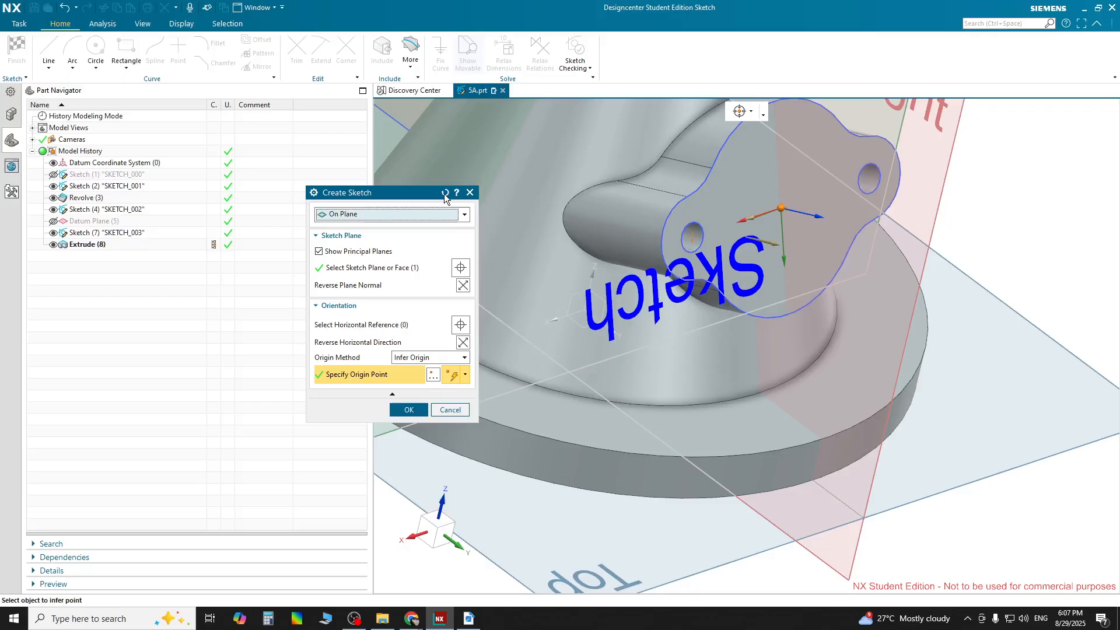
click(443, 193)
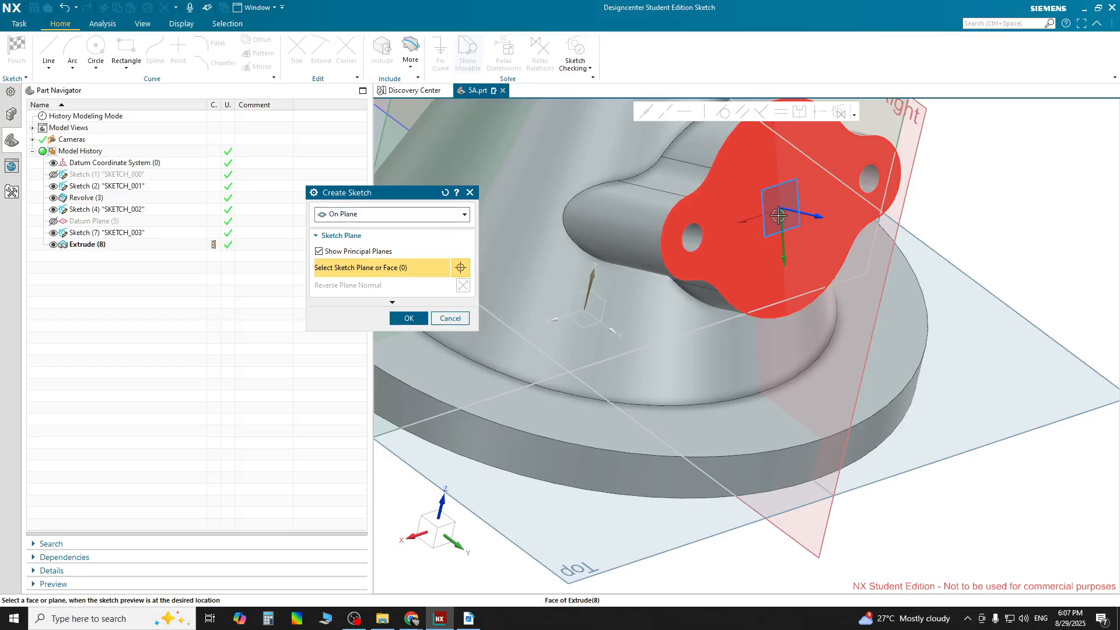
Select the flange's outer face as the sketch plane again, with the vertical axis pointing up, and enter the sketch.
click(779, 216)
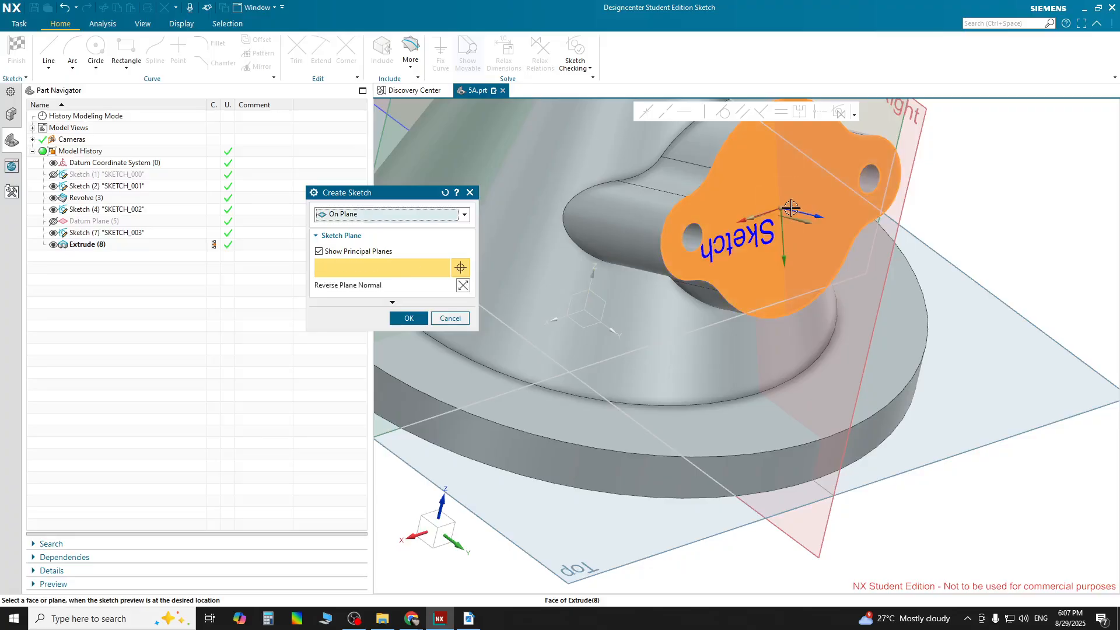
click(406, 319)
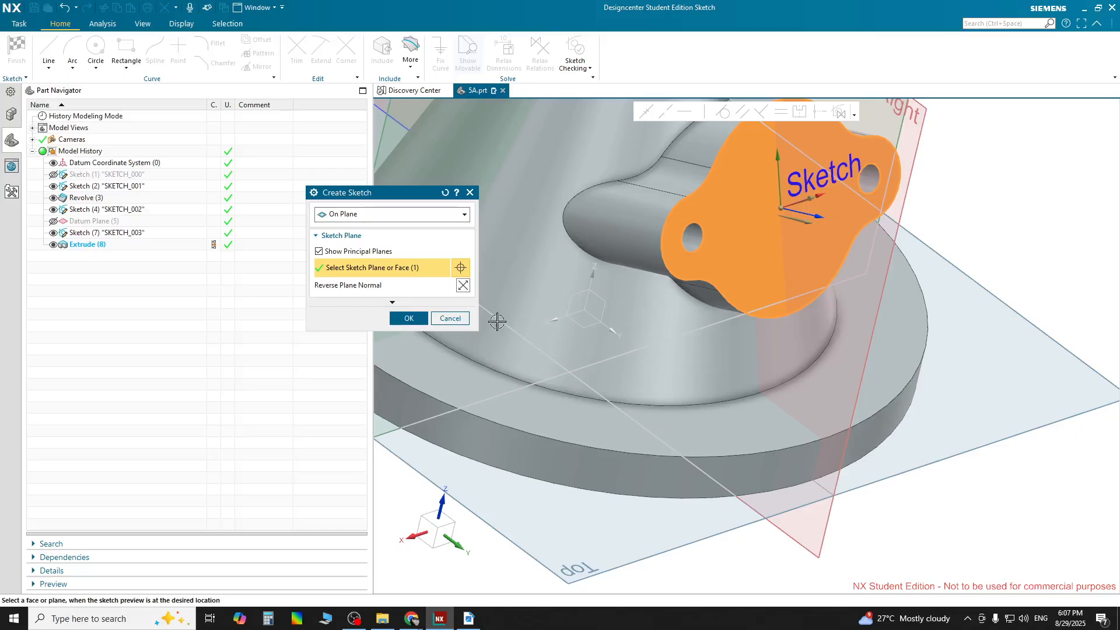
click(410, 319)
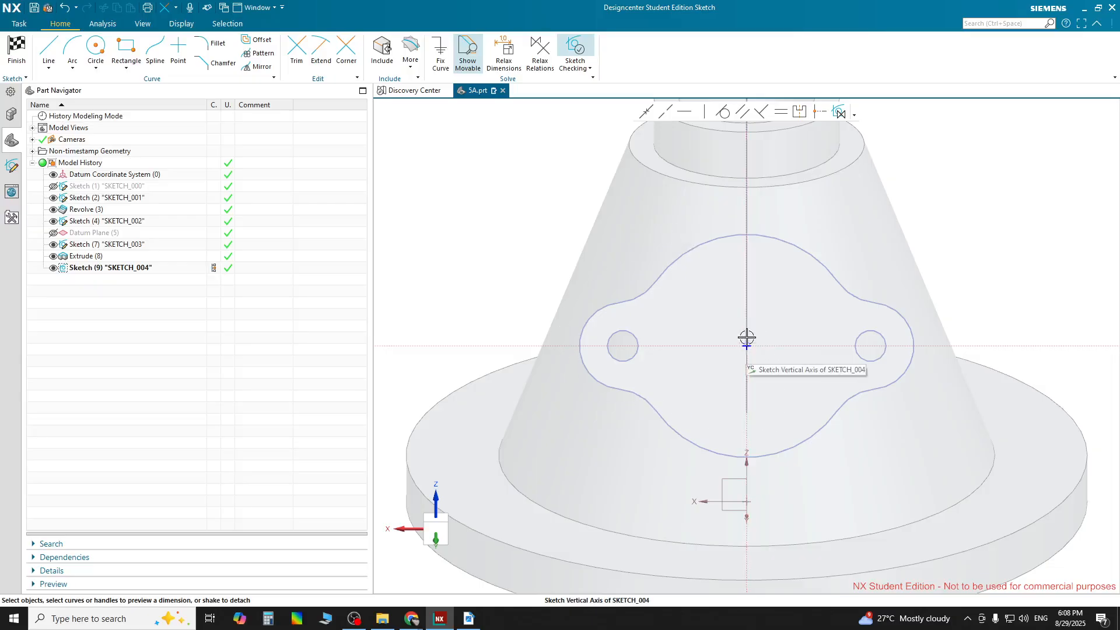
Draw a 14 mm diameter circle centred on the sketch origin, checking the bore size in the exercise drawing.
click(95, 47)
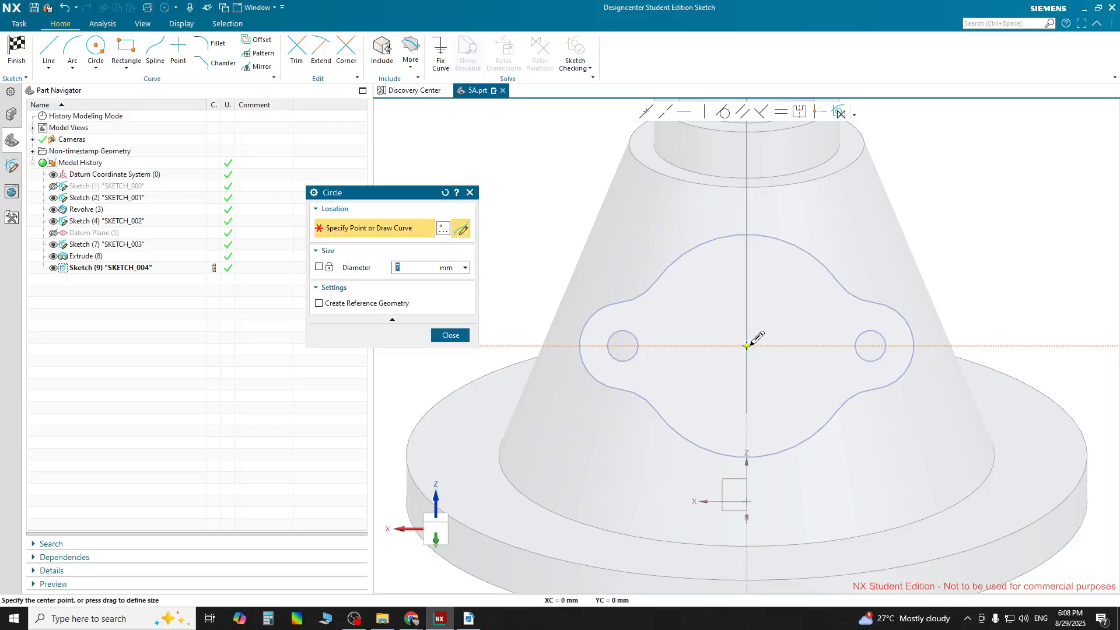
click(747, 346)
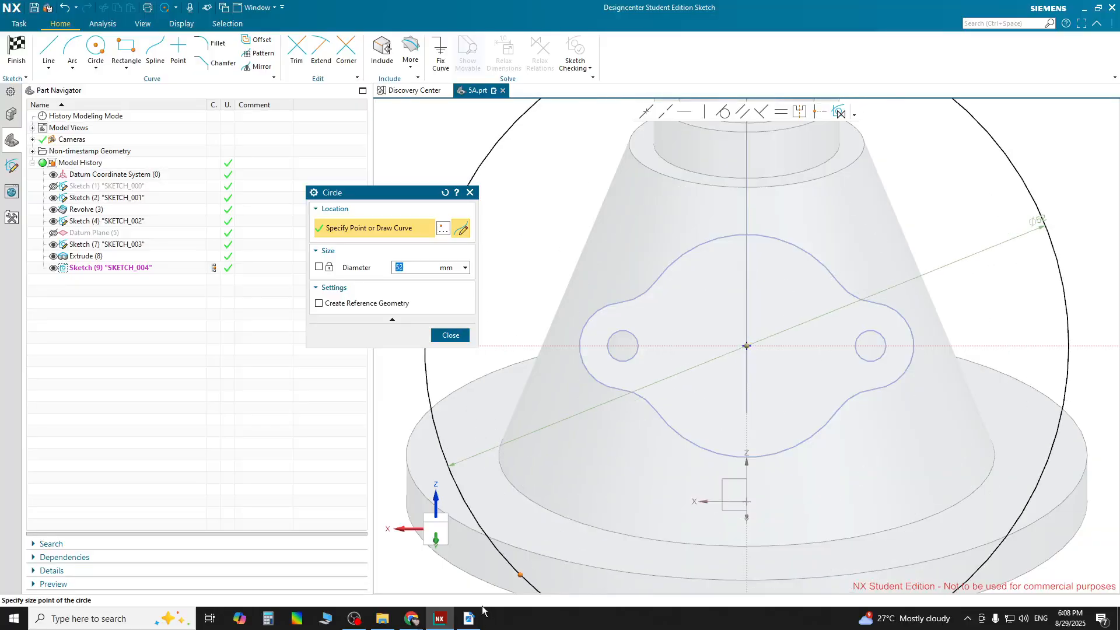
click(473, 622)
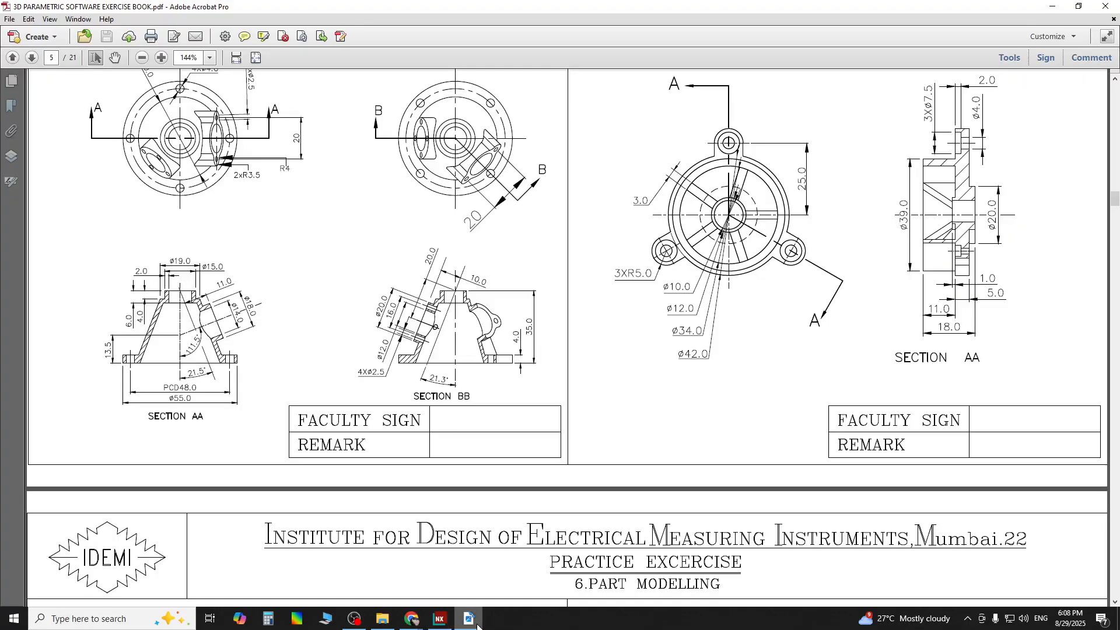
click(439, 618)
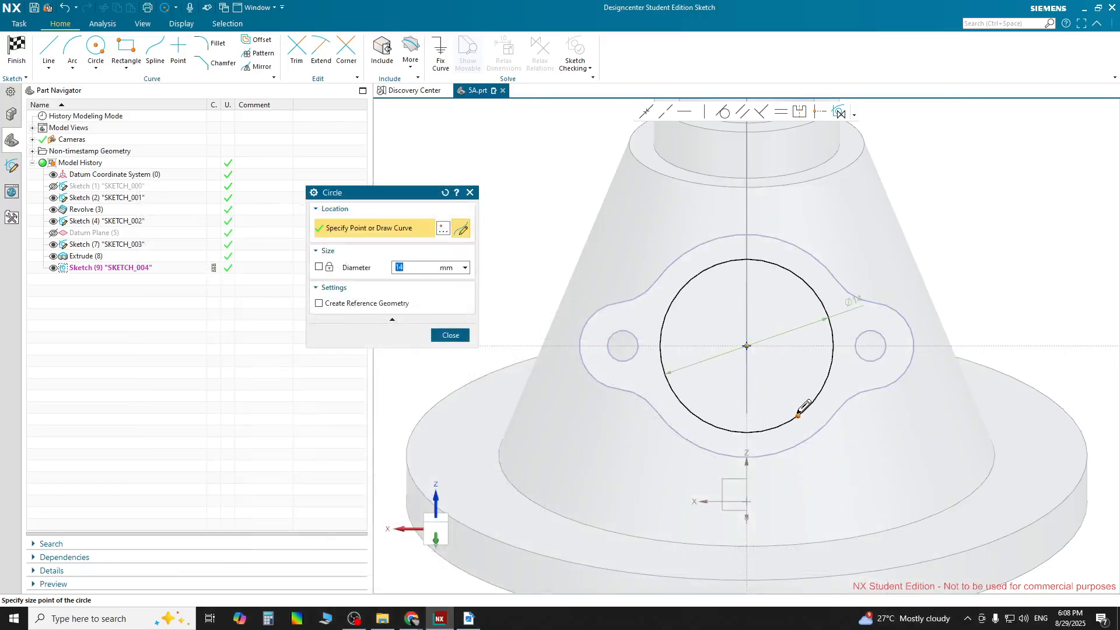
click(799, 413)
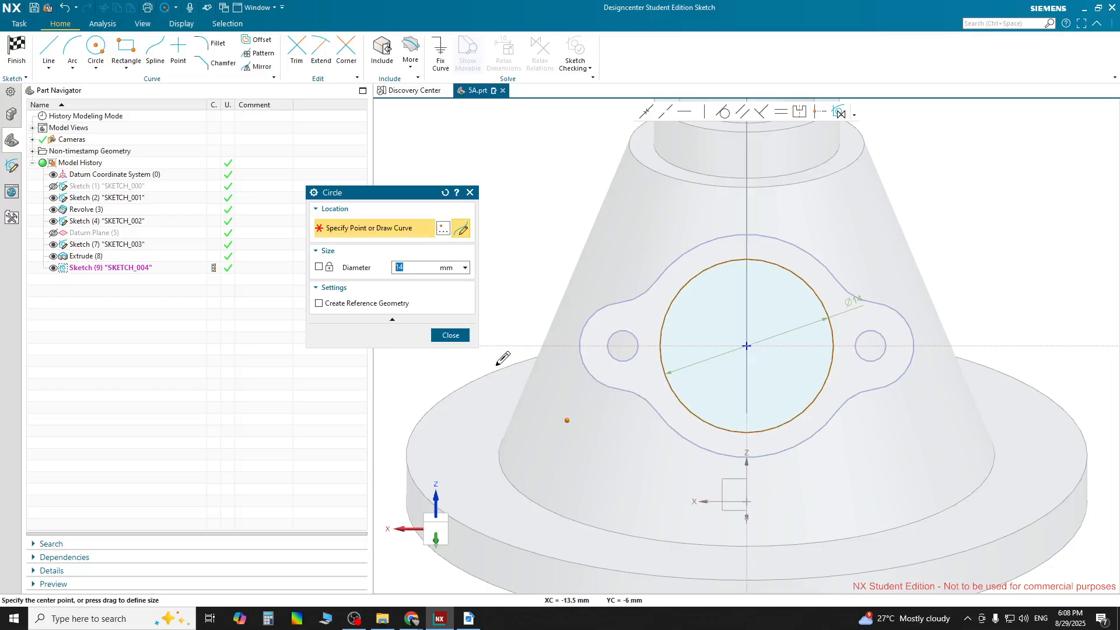
Exit the Circle command and finish the bore sketch on the flange face.
click(451, 336)
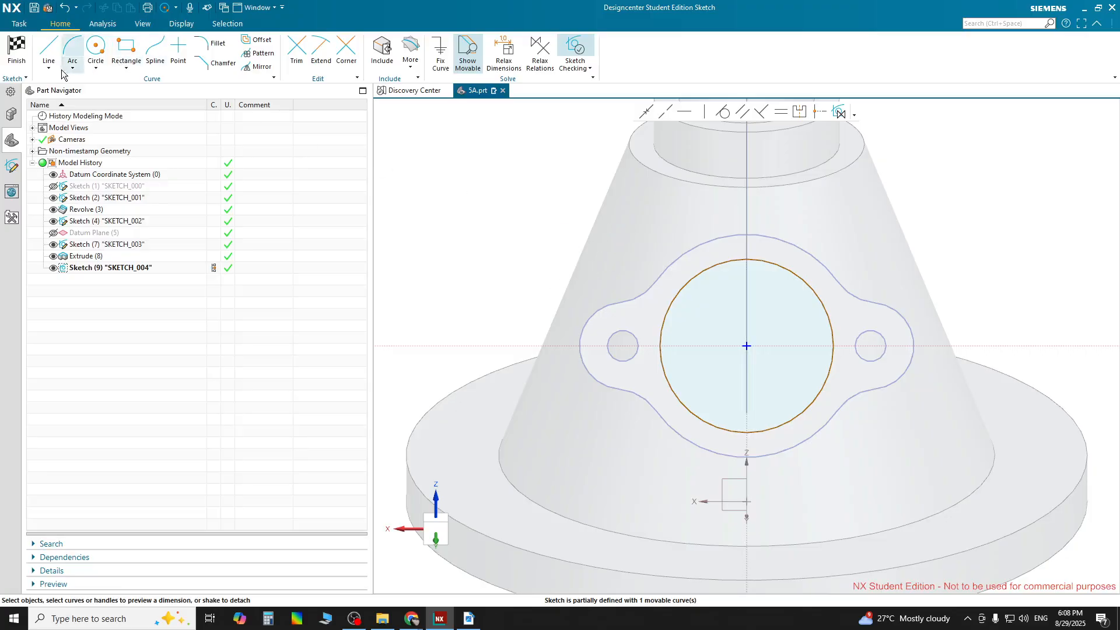
click(16, 51)
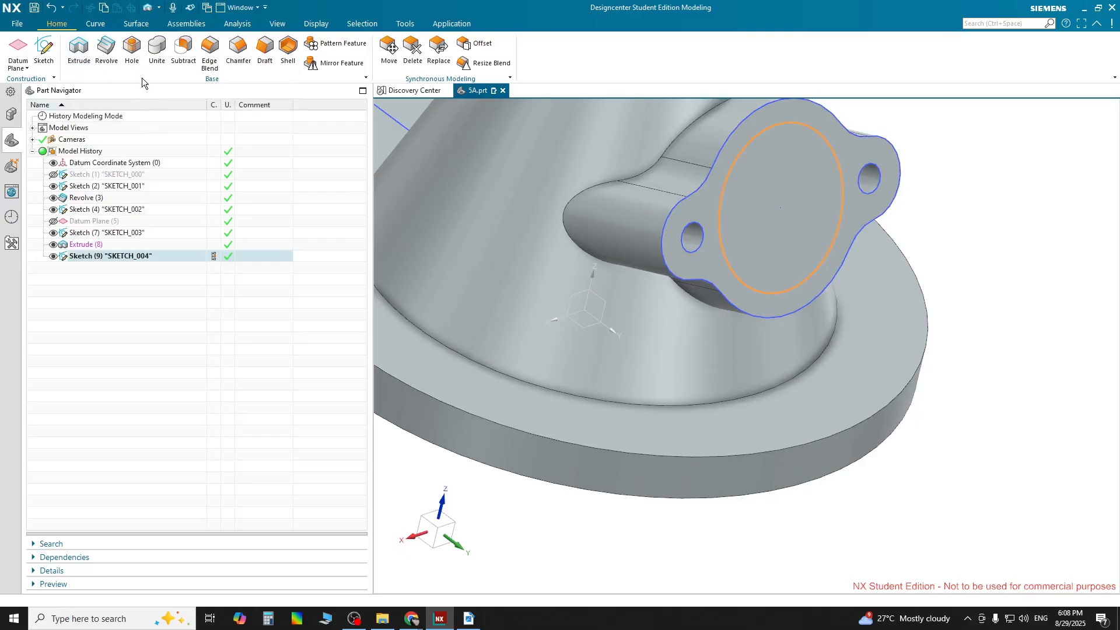
click(132, 50)
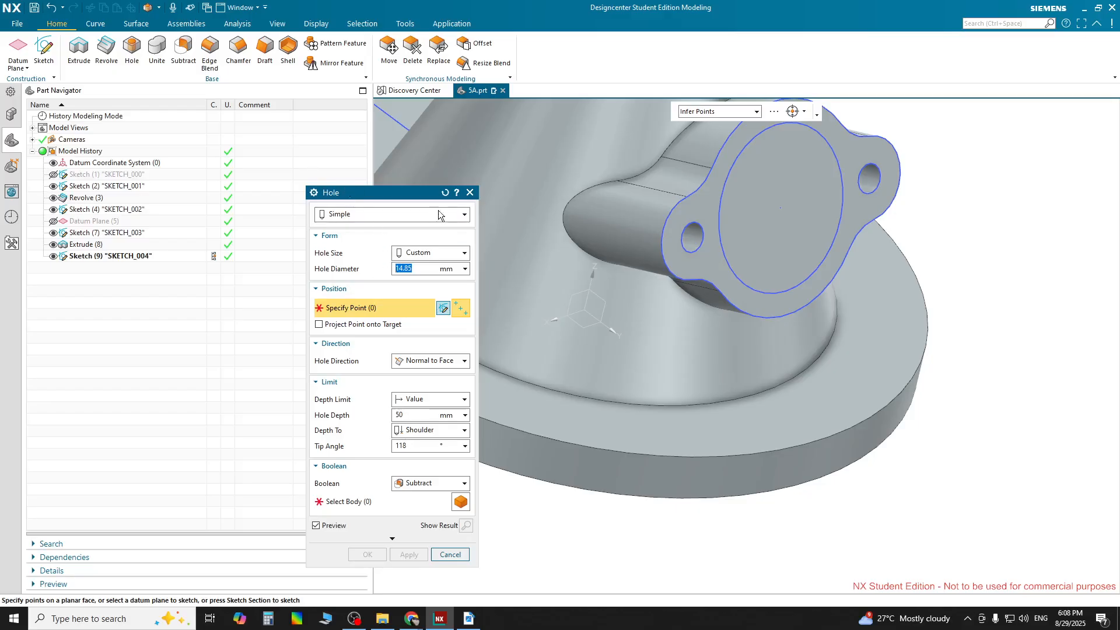
click(470, 193)
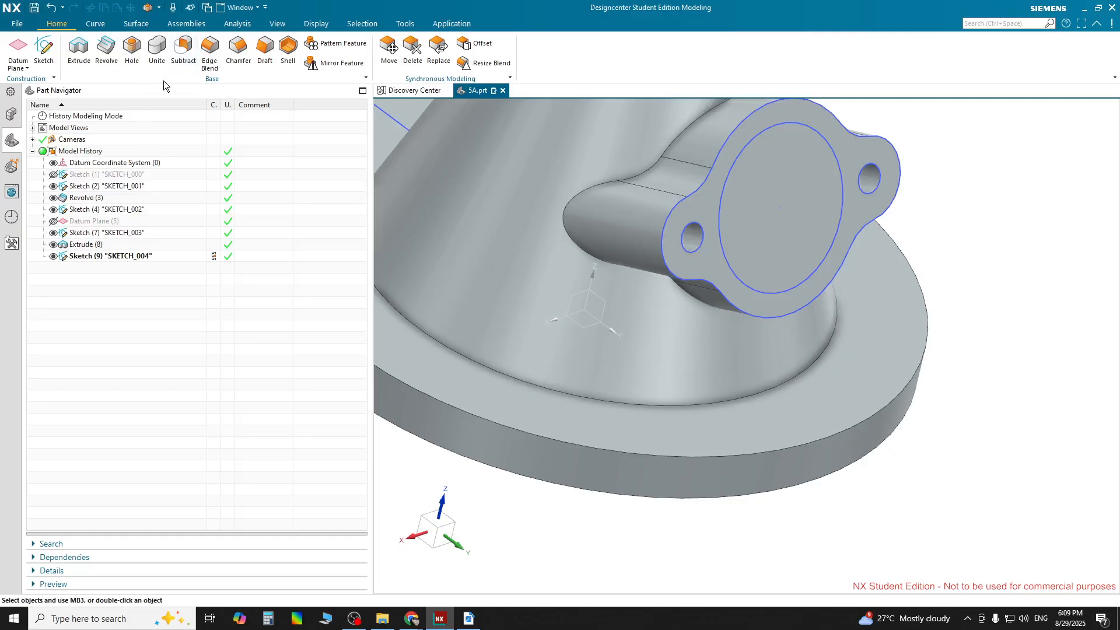
Set up an Extrude of the 14 mm circle with an Inferred Boolean, start distance 0 mm and end limit Until Selected.
click(79, 49)
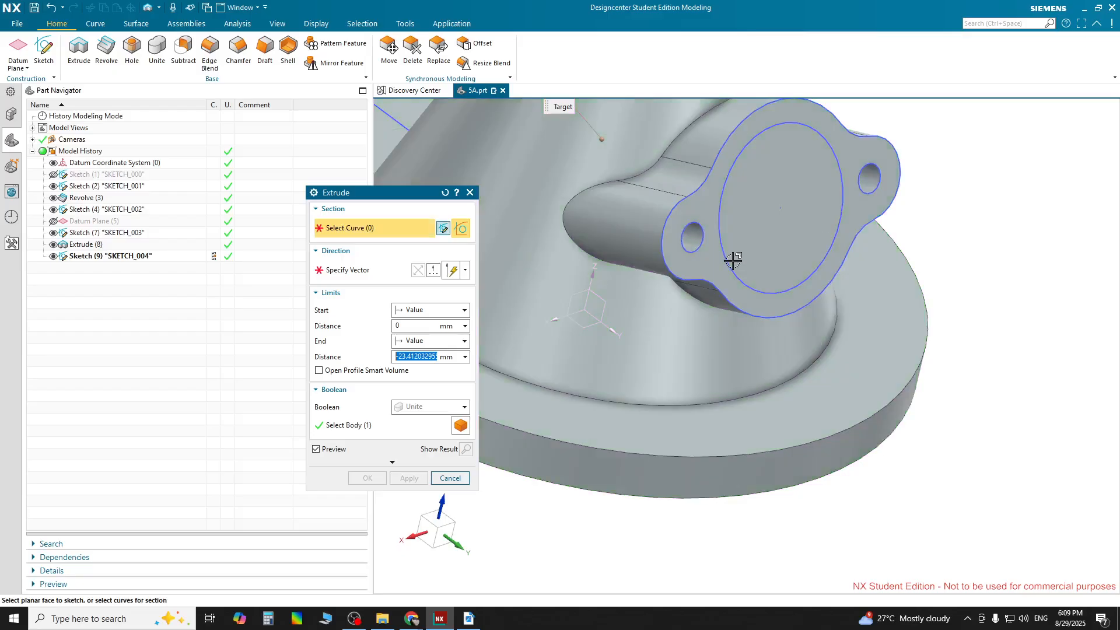
click(109, 258)
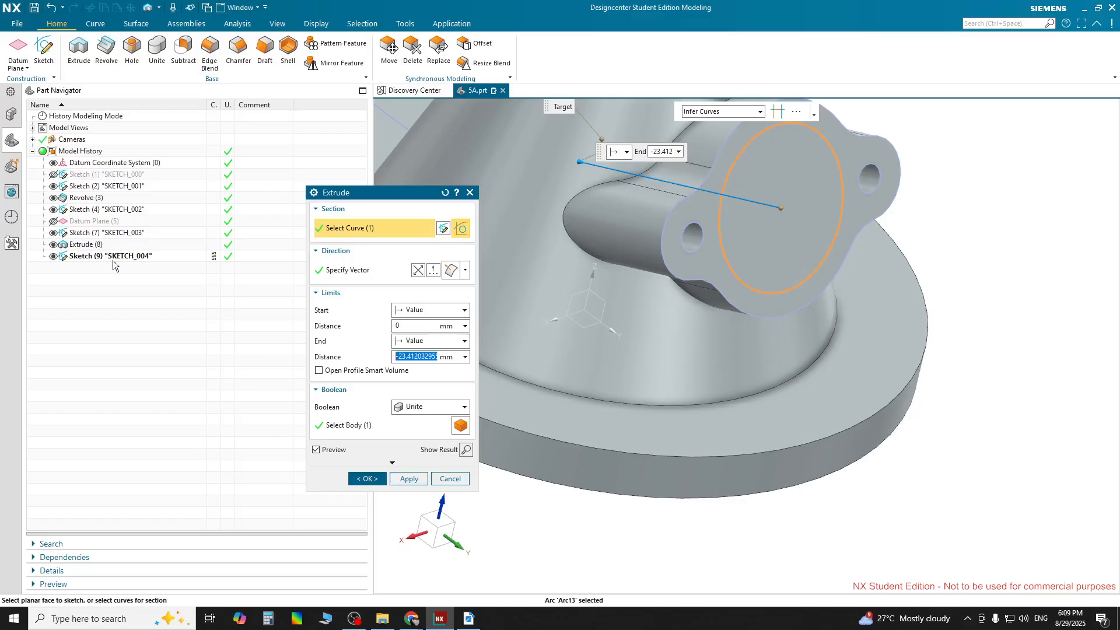
click(428, 407)
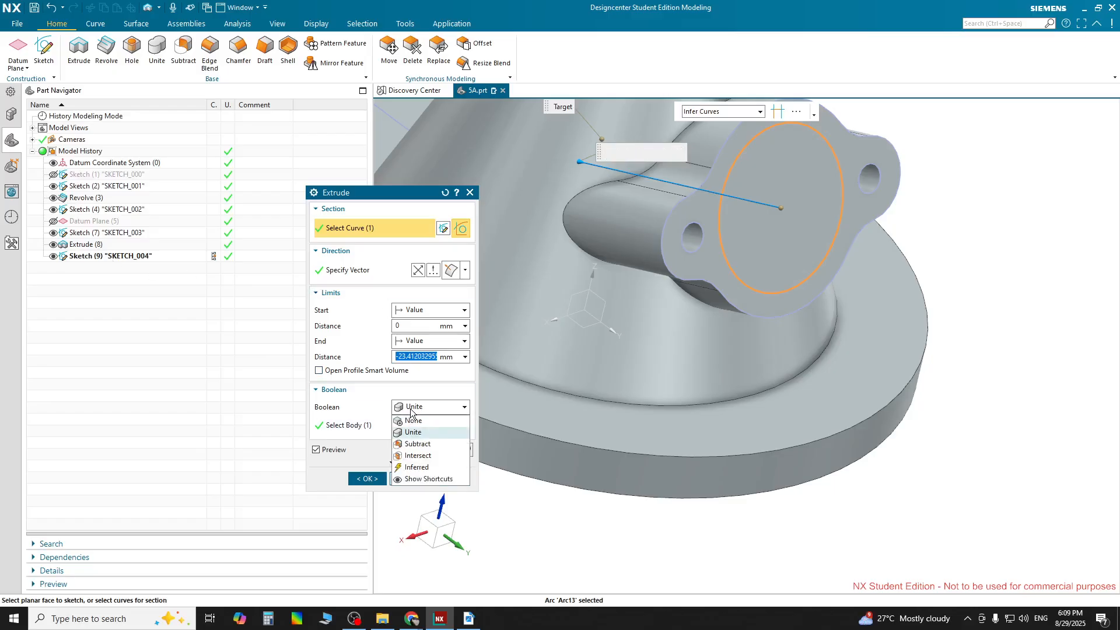
click(417, 467)
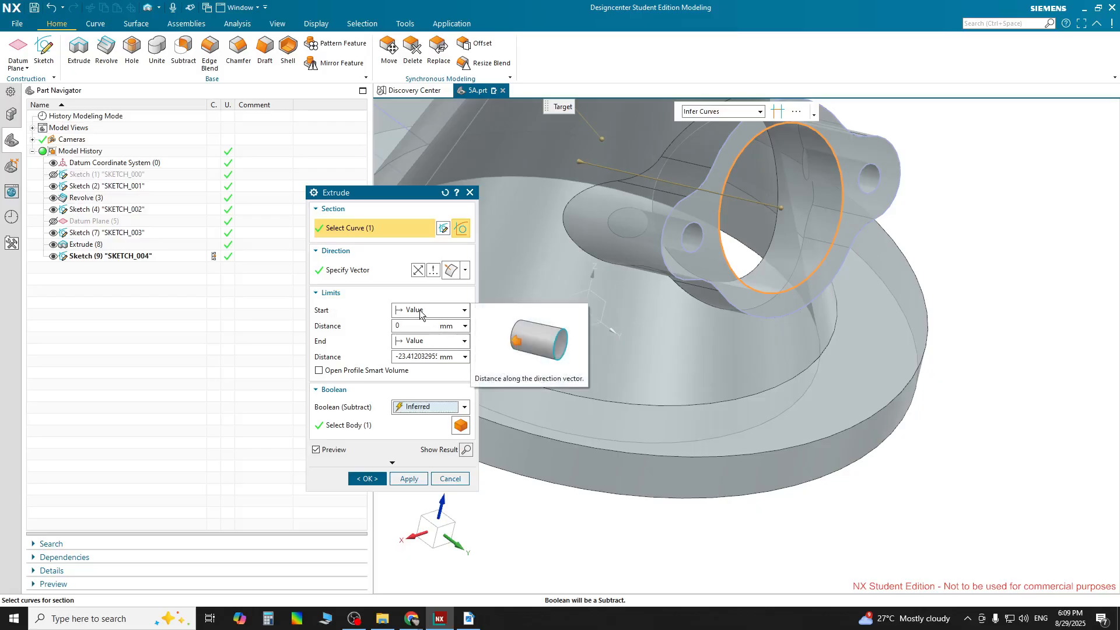
click(410, 325)
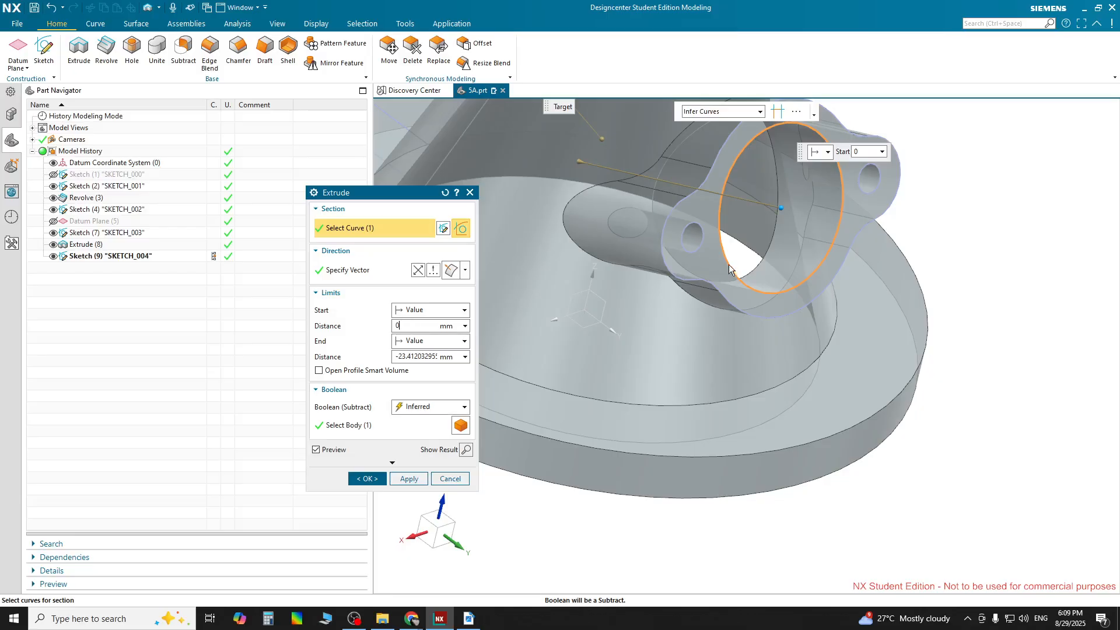
click(410, 342)
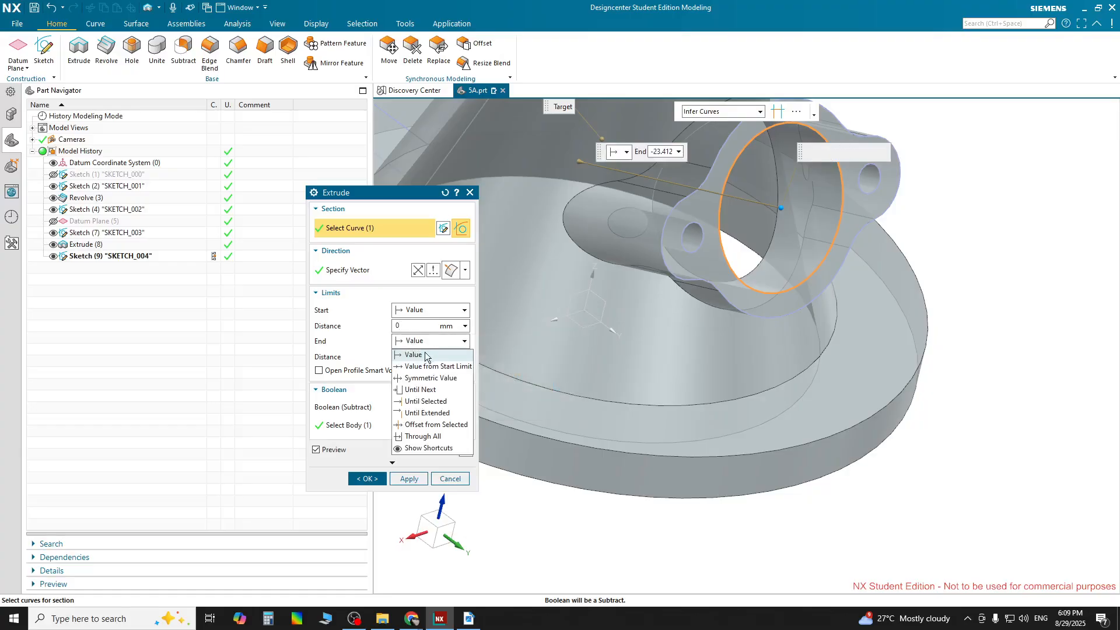
click(427, 402)
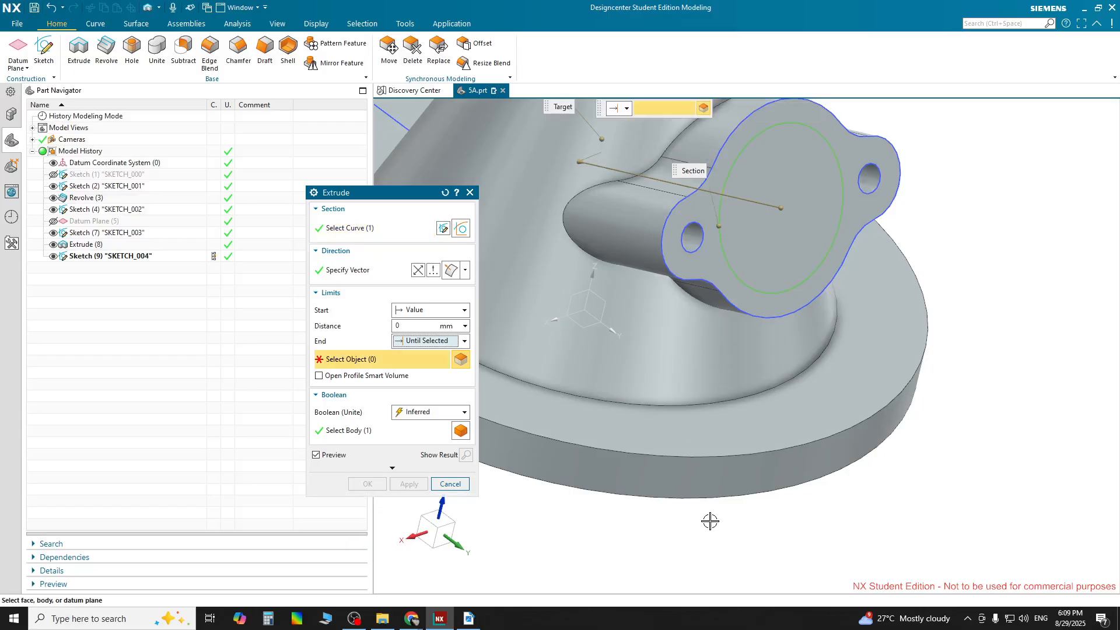
Pick the cone's inner surface as the extrusion's end object and complete the cut through the side port.
middle_drag(712, 495, 705, 388)
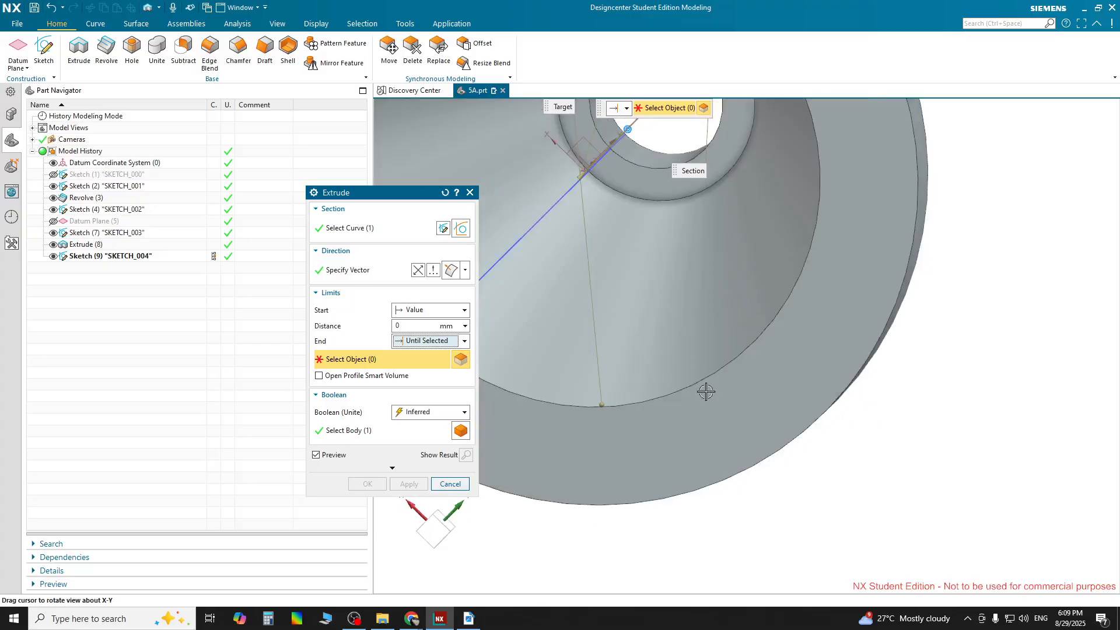
scroll(705, 391, down, 2)
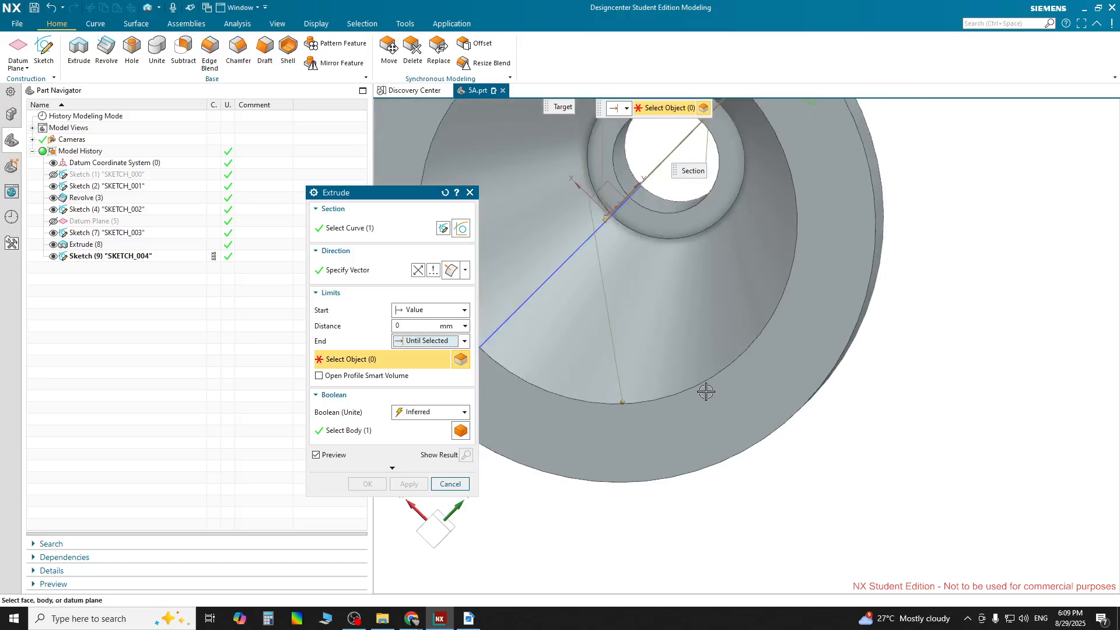
scroll(706, 392, down, 2)
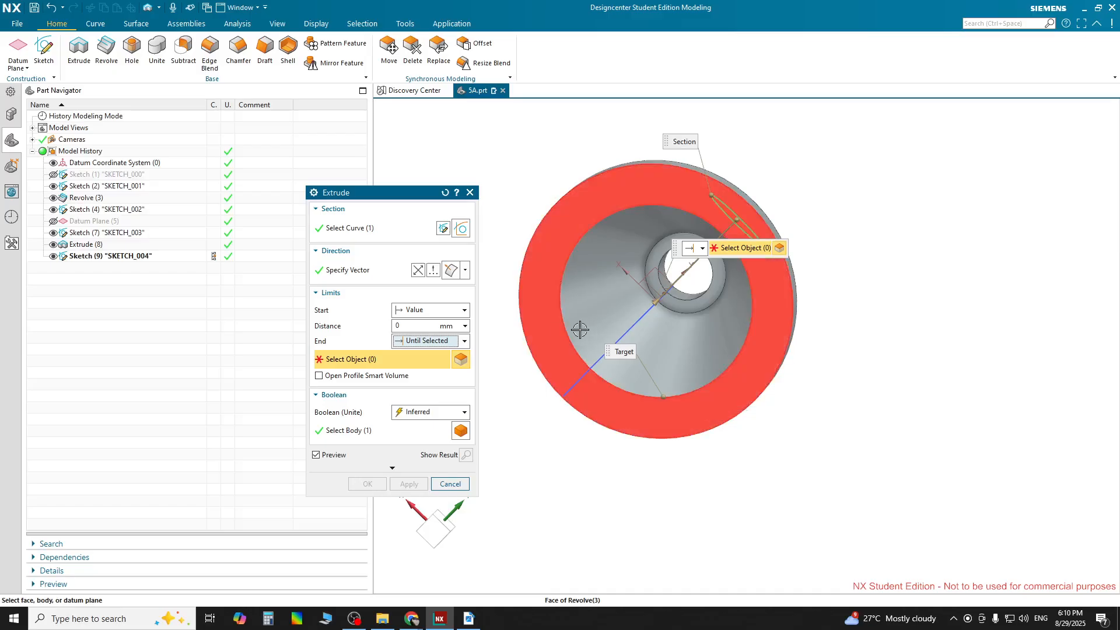
middle_drag(565, 327, 579, 327)
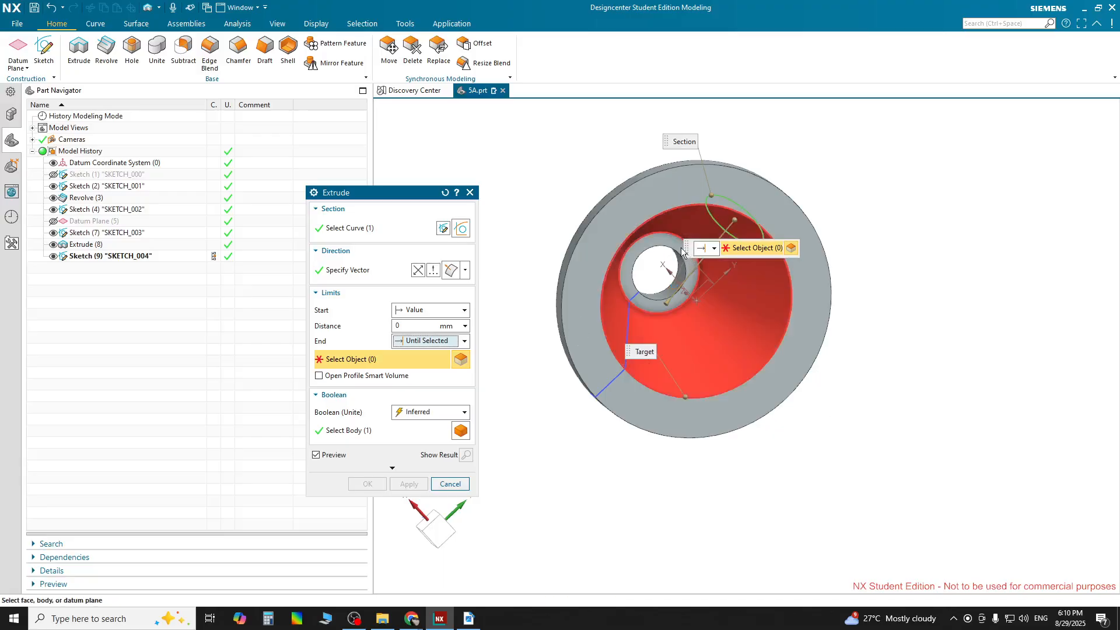
drag(685, 249, 563, 185)
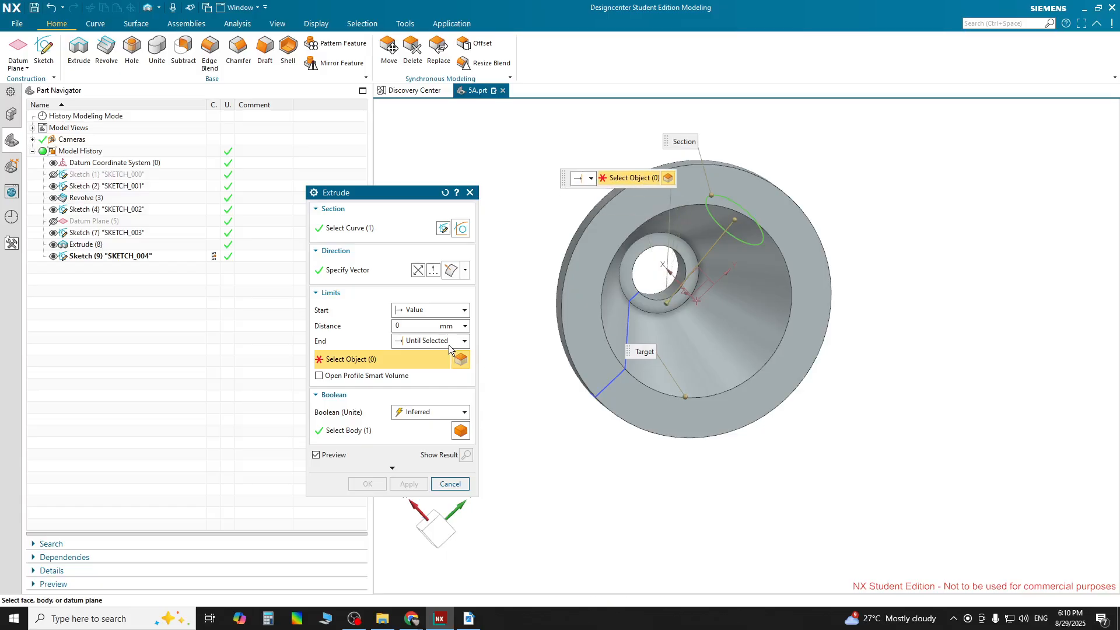
click(759, 320)
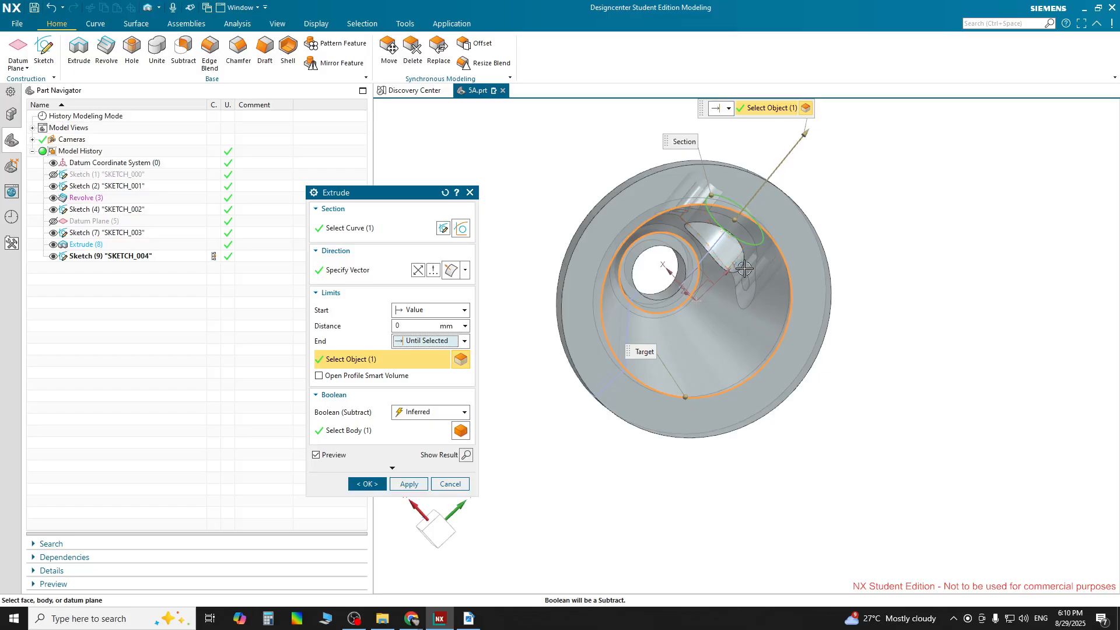
click(466, 455)
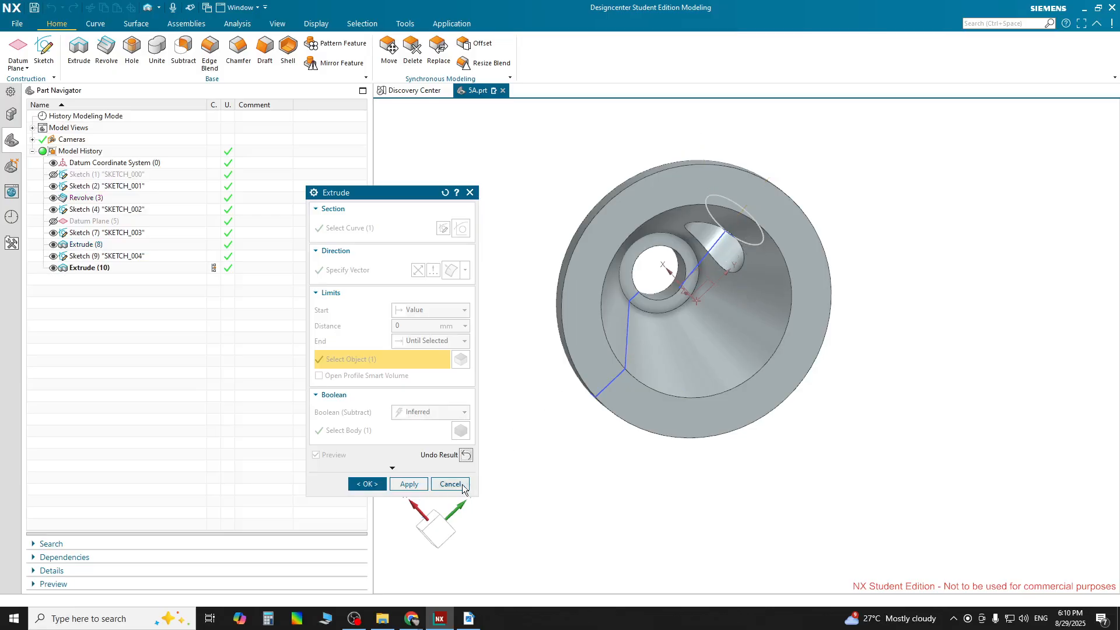
click(367, 484)
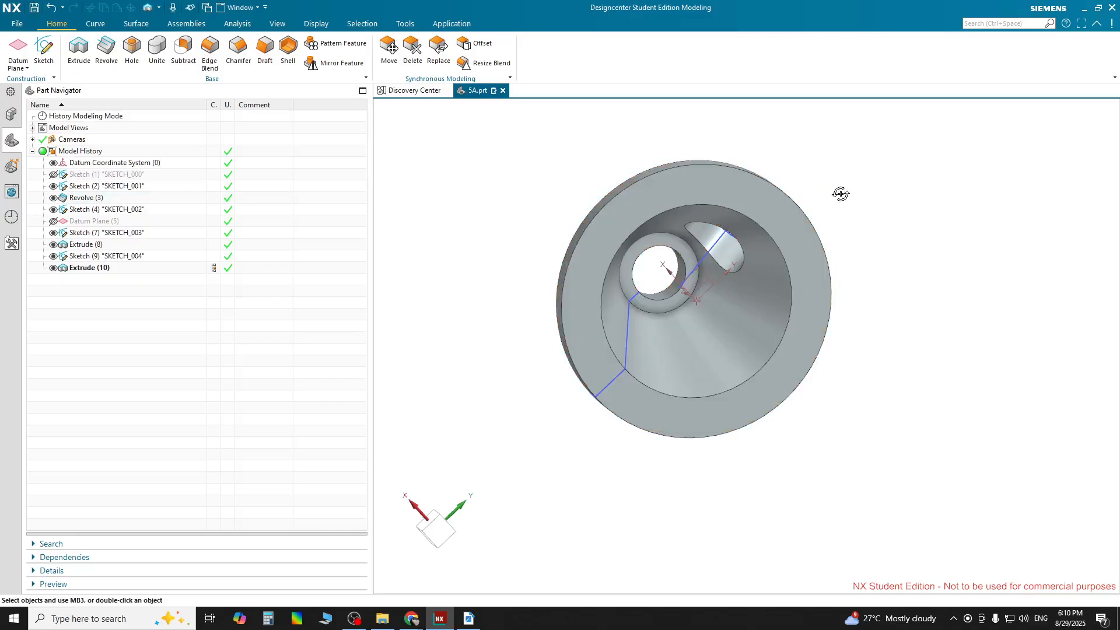
middle_drag(840, 194, 826, 274)
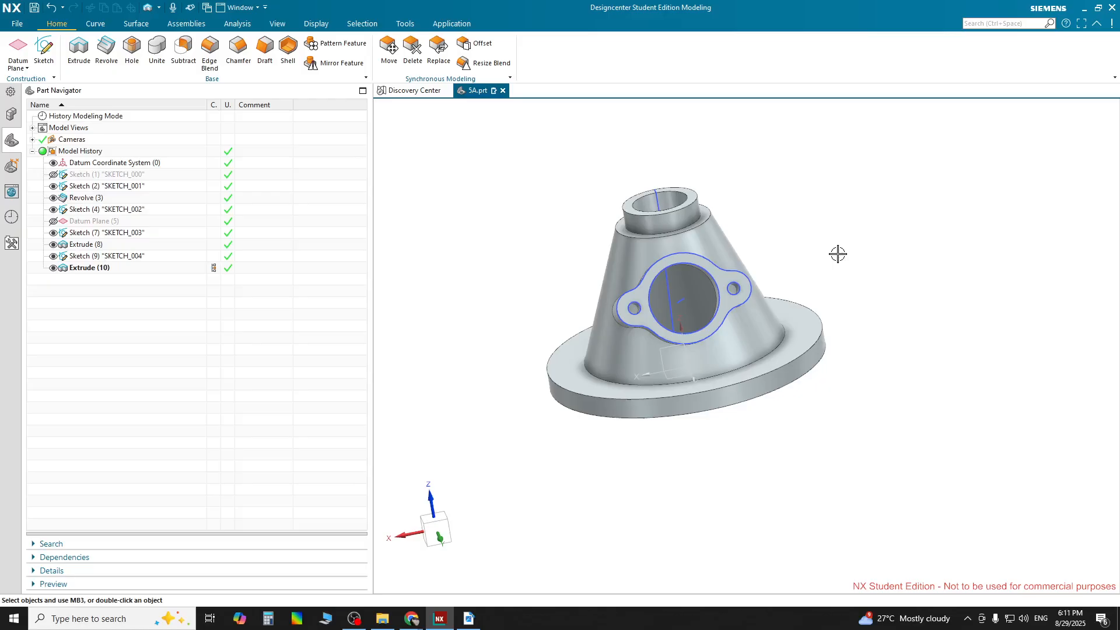
Switch to Adobe Acrobat Pro and close the exercise book PDF.
click(468, 618)
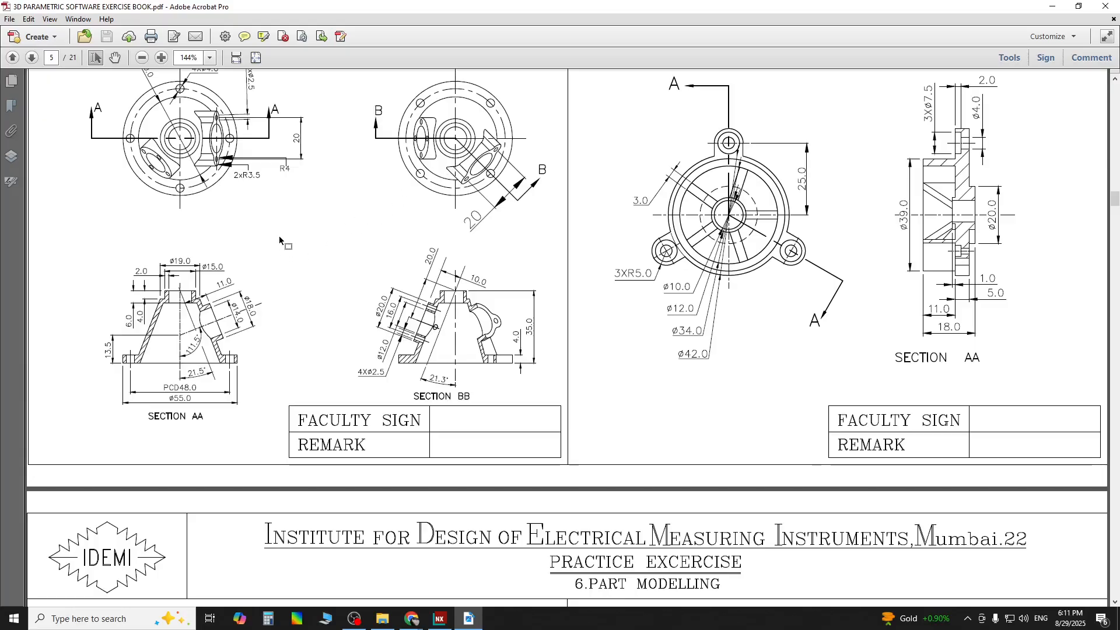
click(1114, 20)
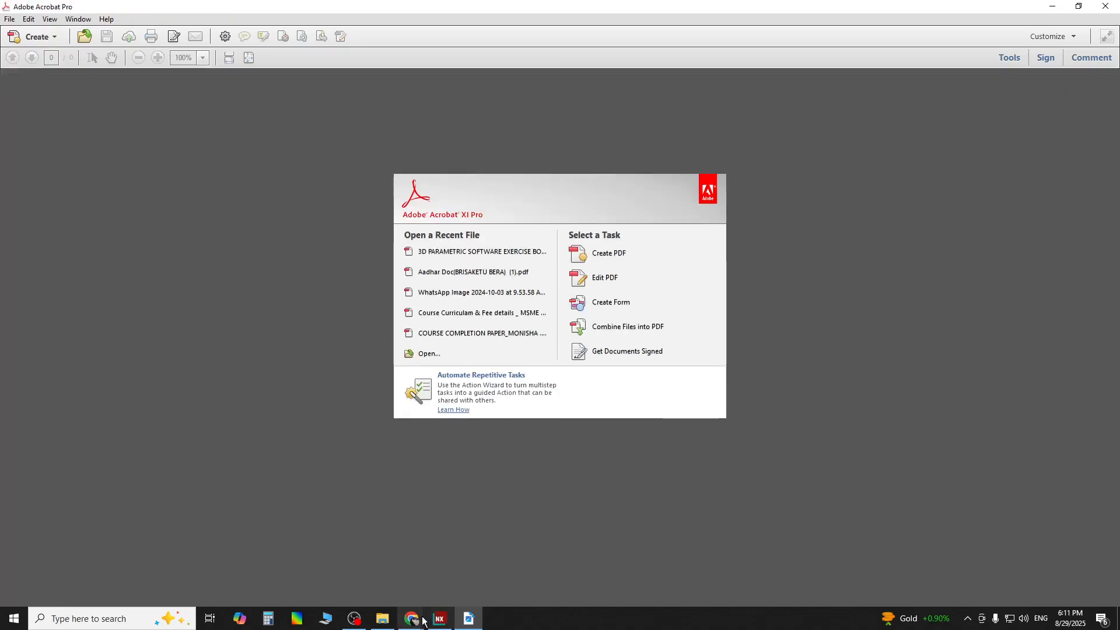
Stop sharing the screen, switch to the Google Meet window in Chrome and leave the meeting.
mouse_move(418, 619)
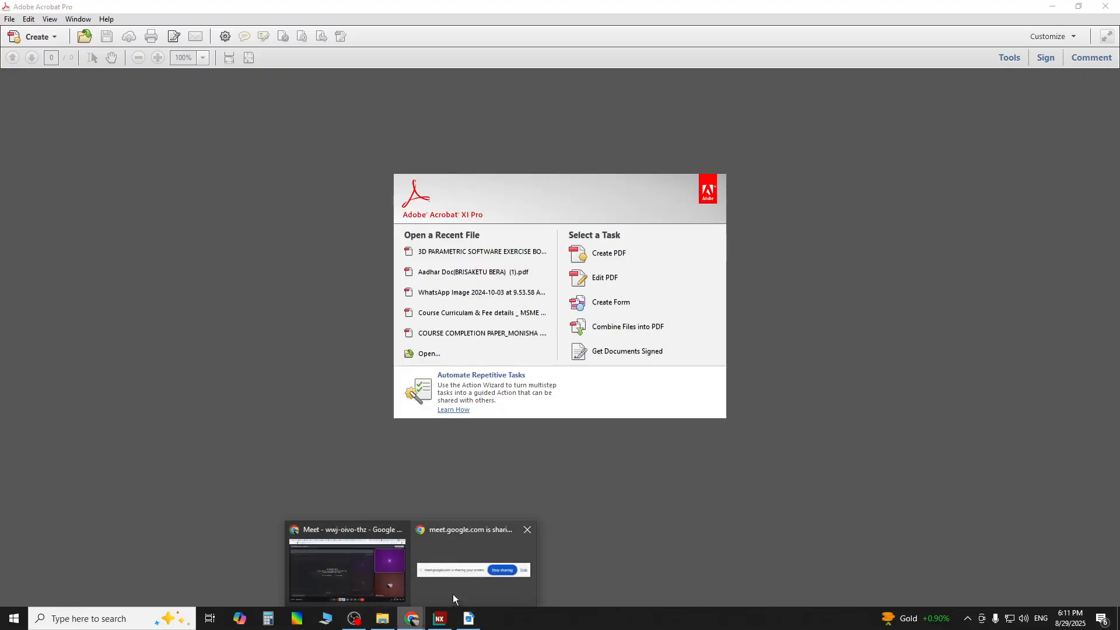
click(498, 575)
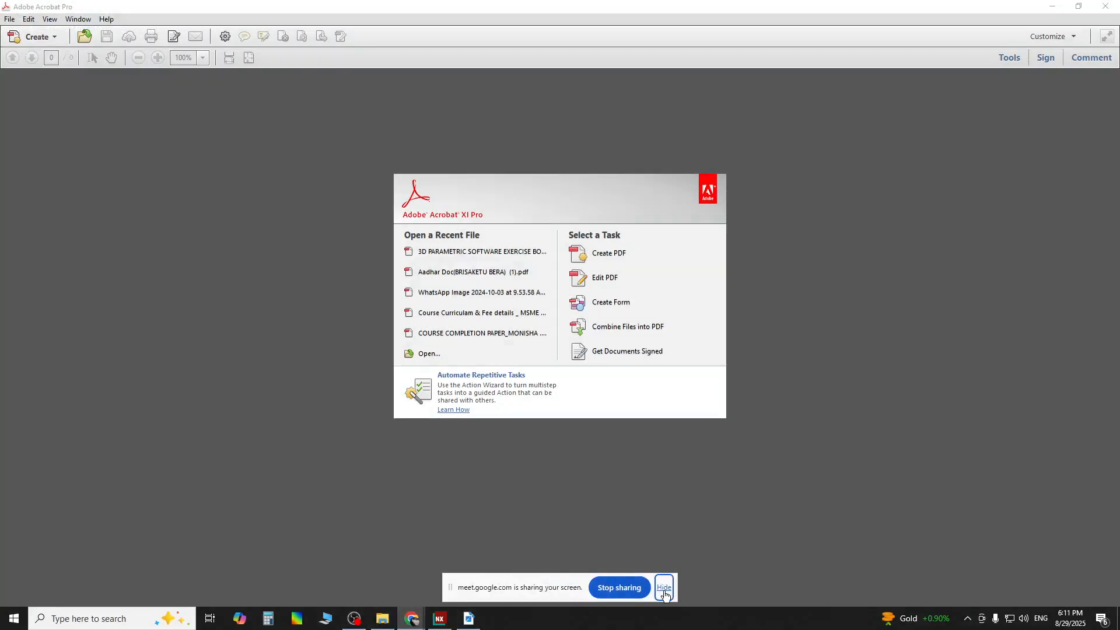
click(628, 594)
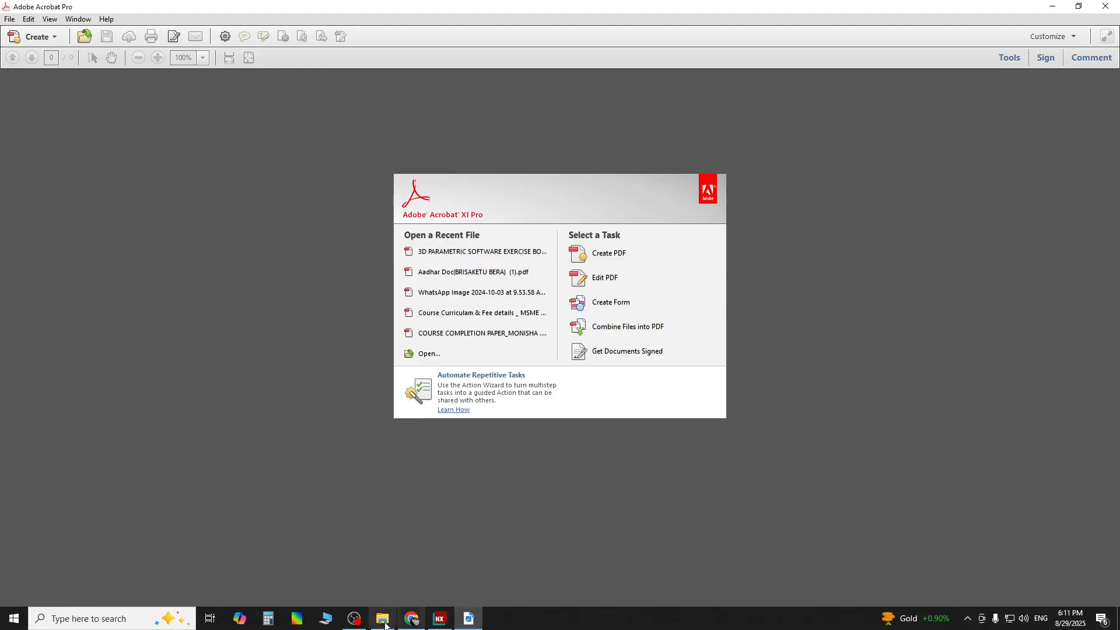
click(422, 623)
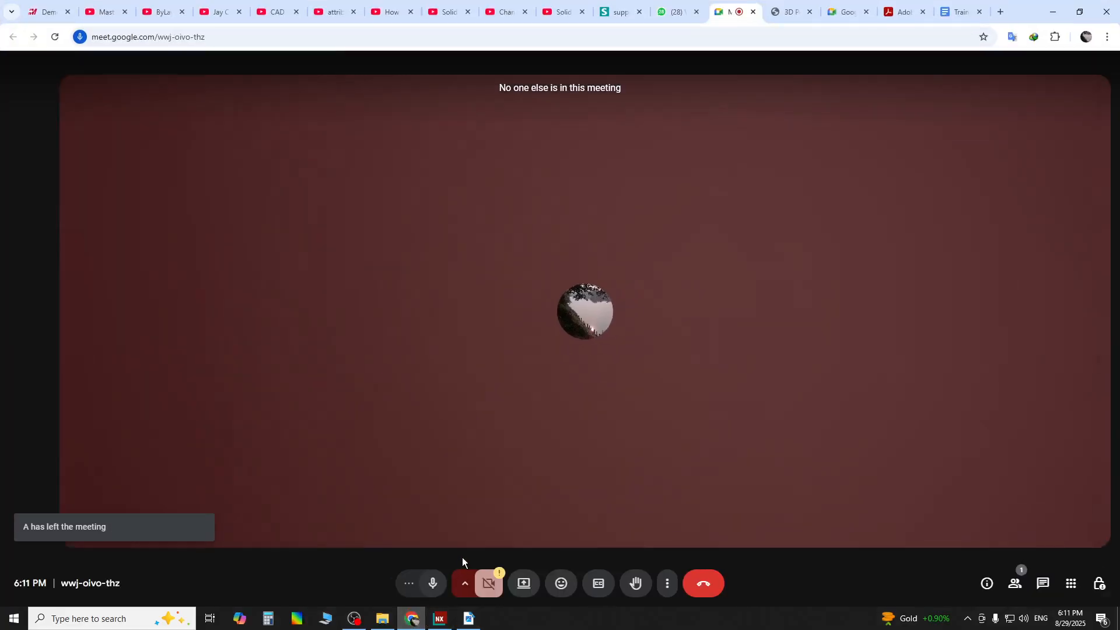
click(714, 591)
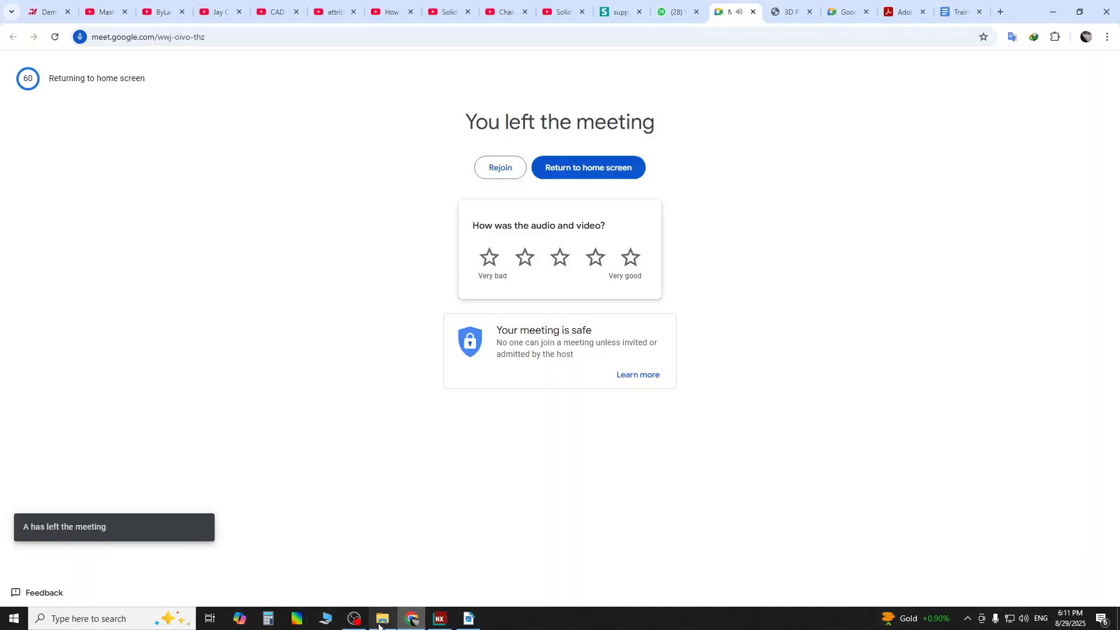